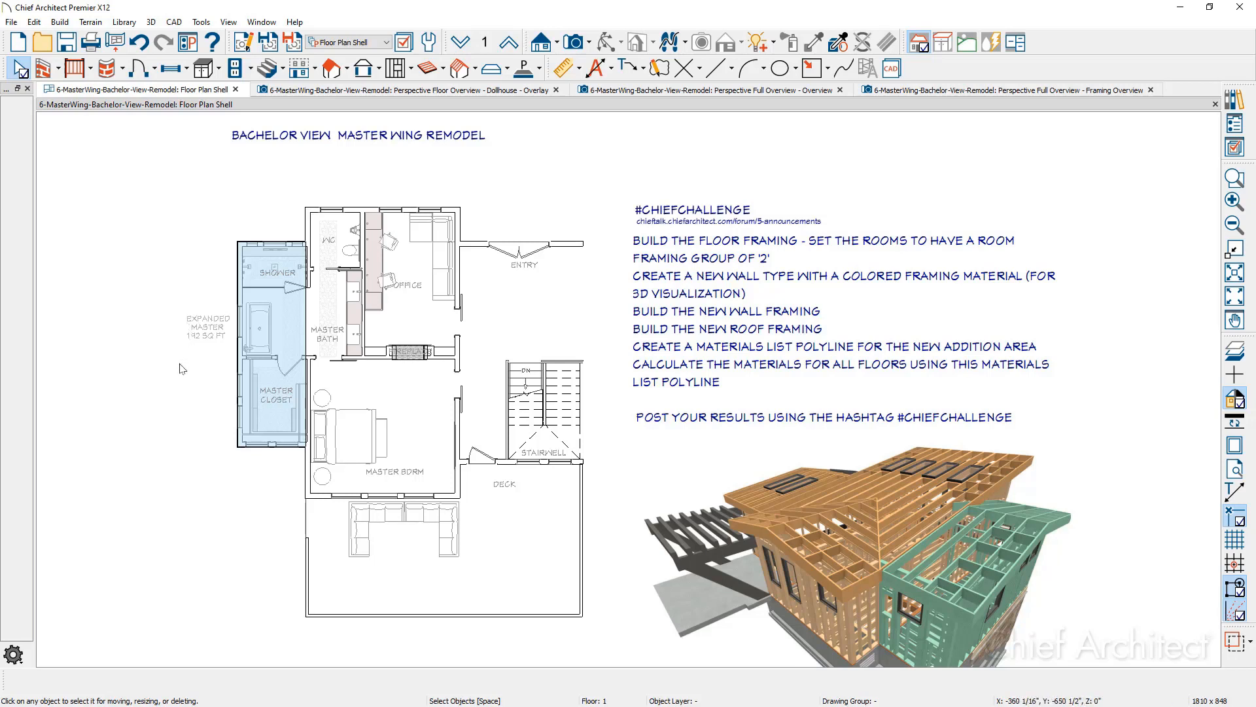
# Step: Display the reference layers over the floor plan and review the dollhouse, exterior and framing overviews of the remodel
pyautogui.press('F9')
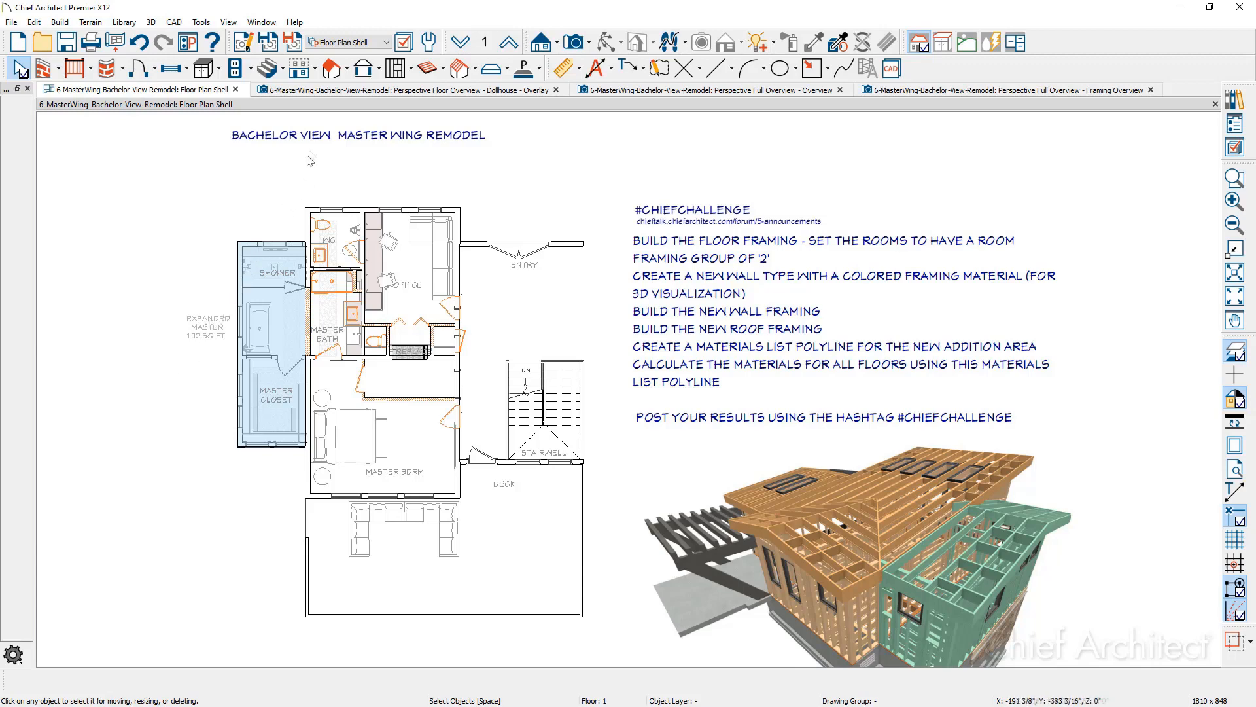
pyautogui.click(341, 92)
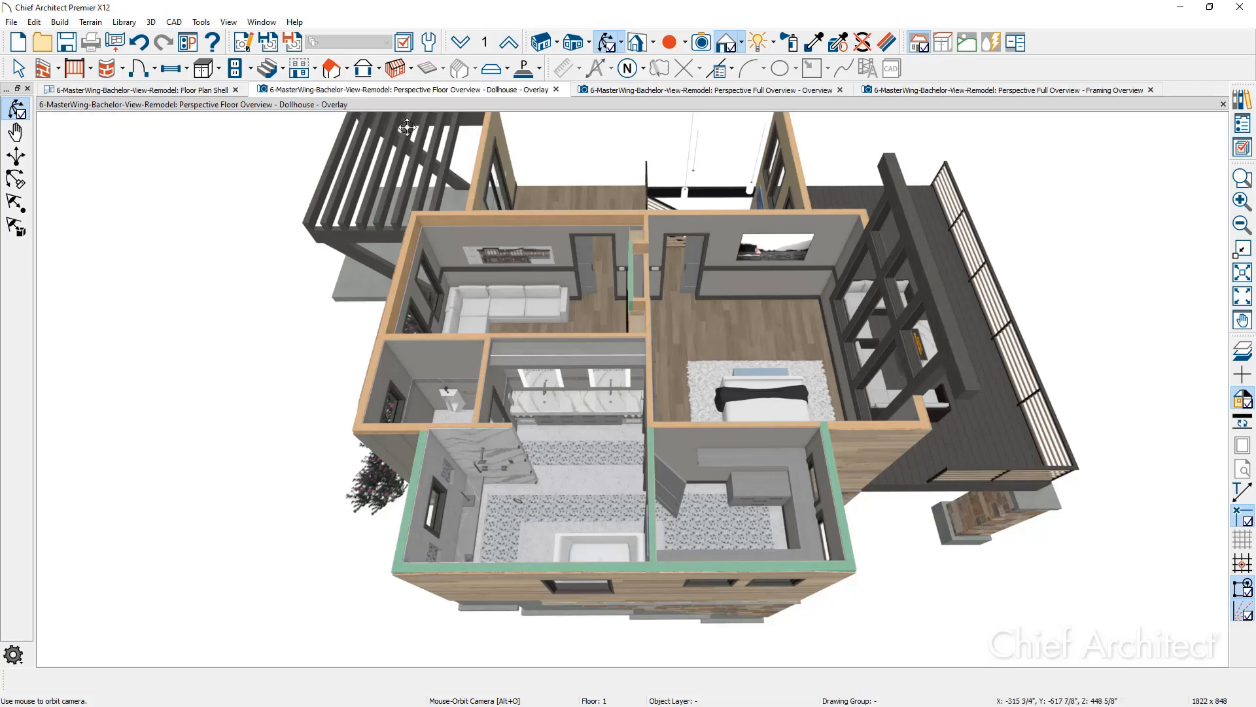
pyautogui.click(654, 91)
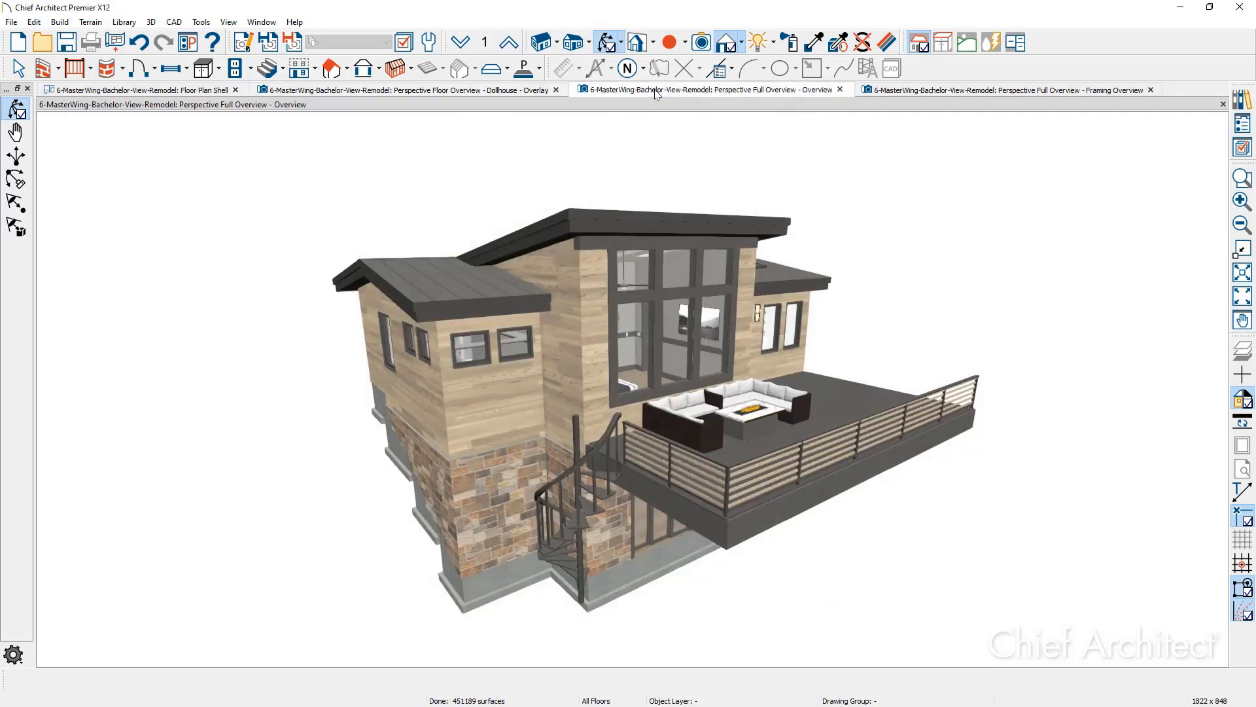
pyautogui.moveTo(646, 385); pyautogui.dragTo(692, 394)
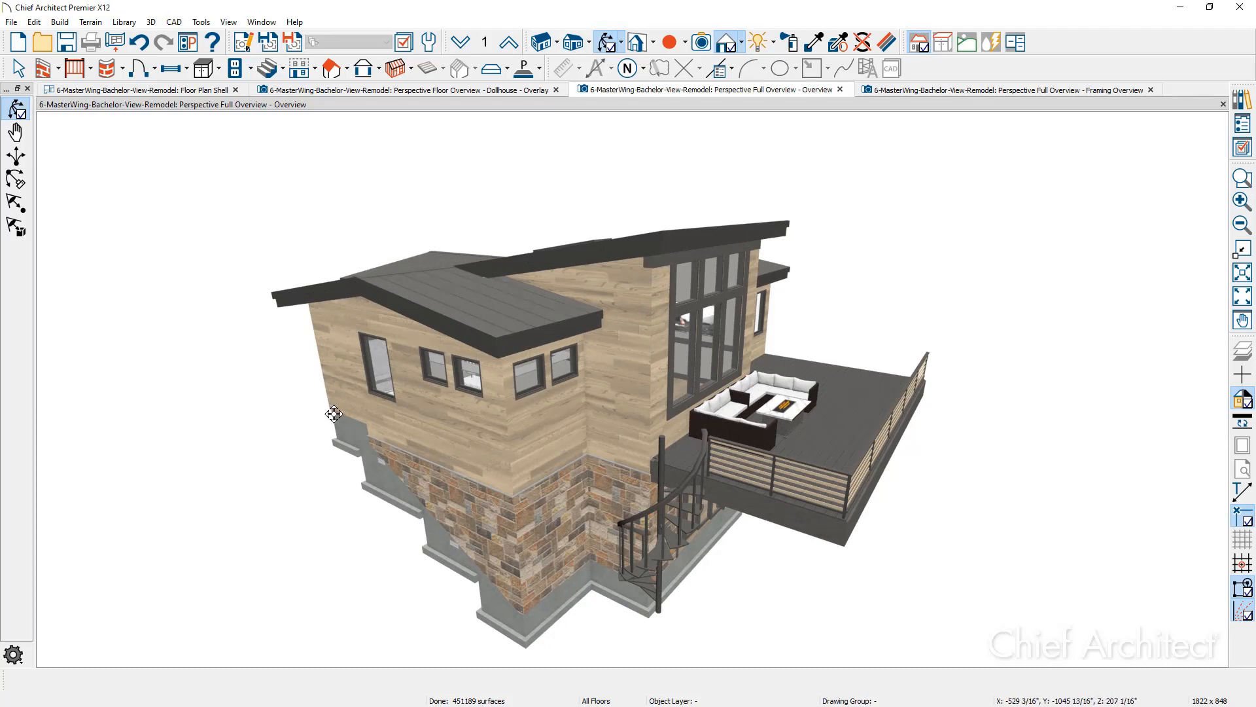
pyautogui.click(913, 90)
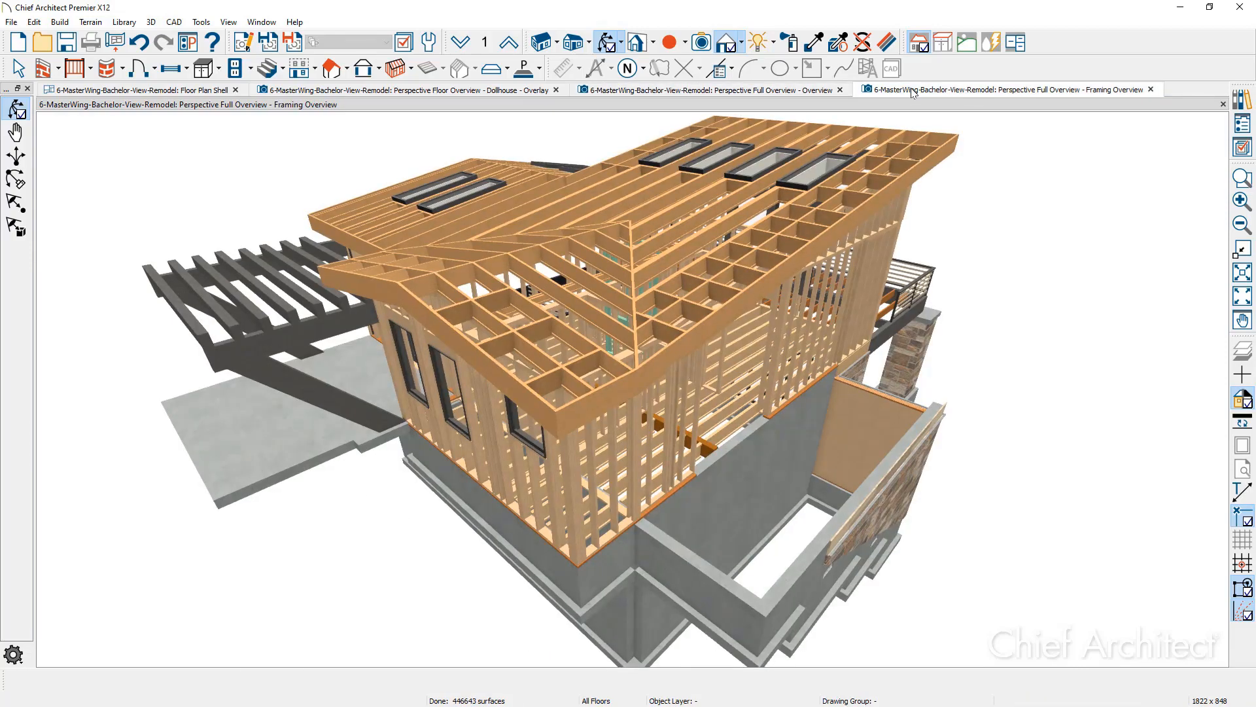
pyautogui.moveTo(913, 255); pyautogui.dragTo(871, 387)
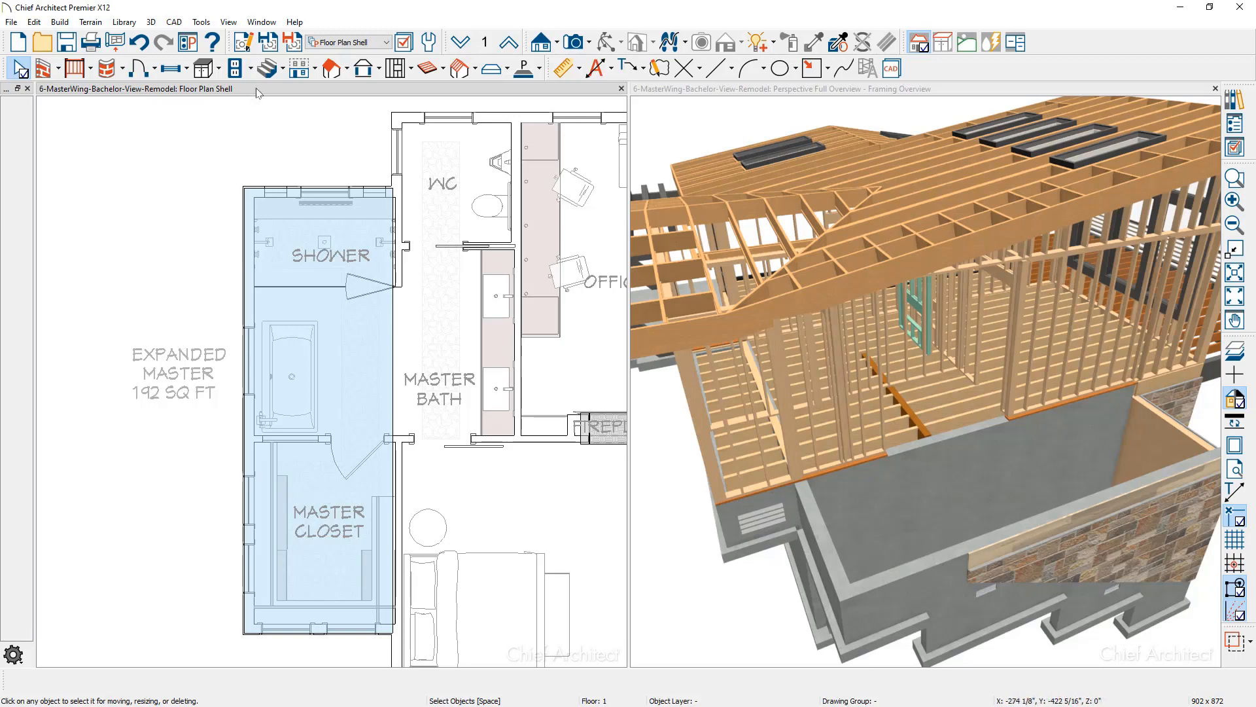
# Step: Switch the plan to the Framing Floor view and show floor 1
pyautogui.click(357, 45)
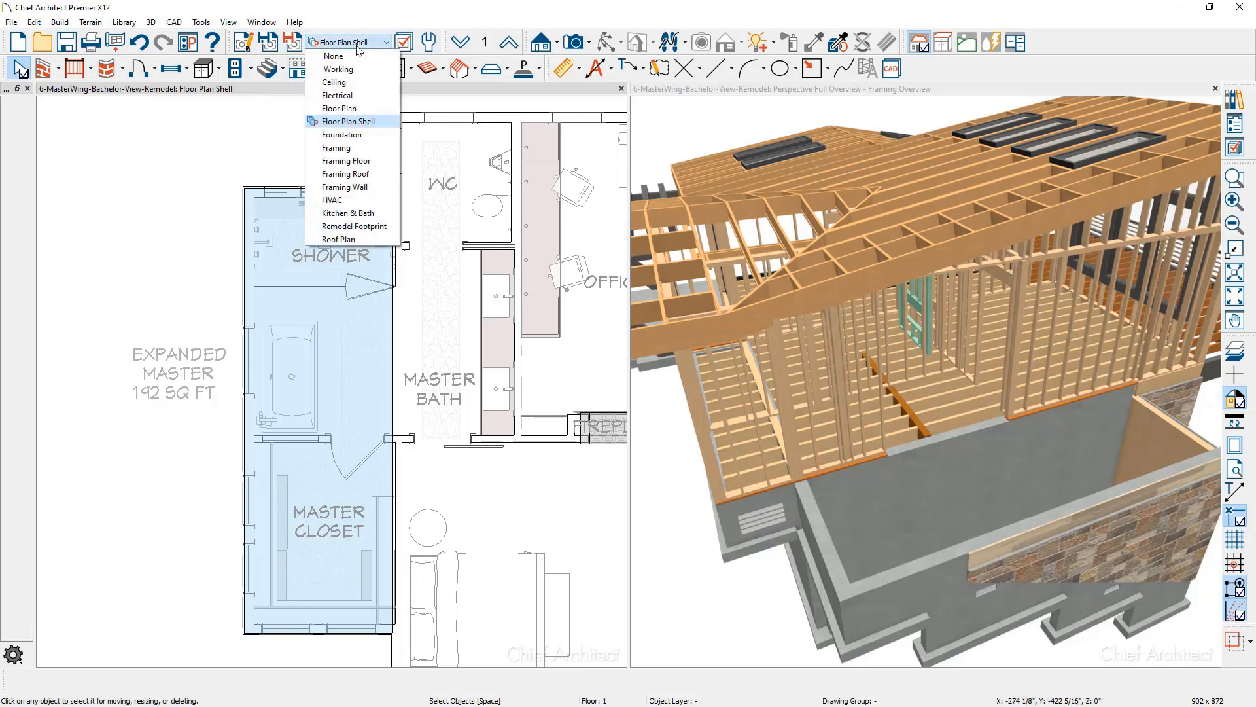
pyautogui.click(363, 160)
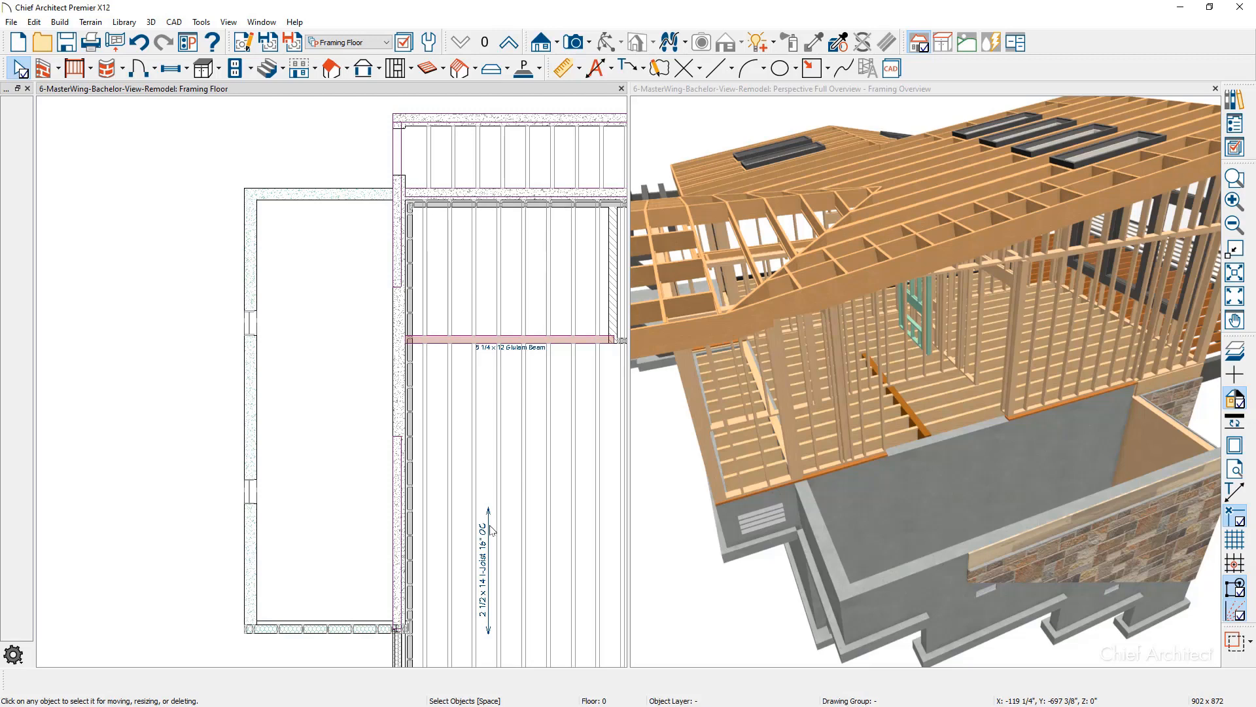
pyautogui.click(510, 43)
# Step: Build floor framing for only the master closet in the addition, accepting a new framing group for it
pyautogui.click(323, 477)
pyautogui.click(303, 378)
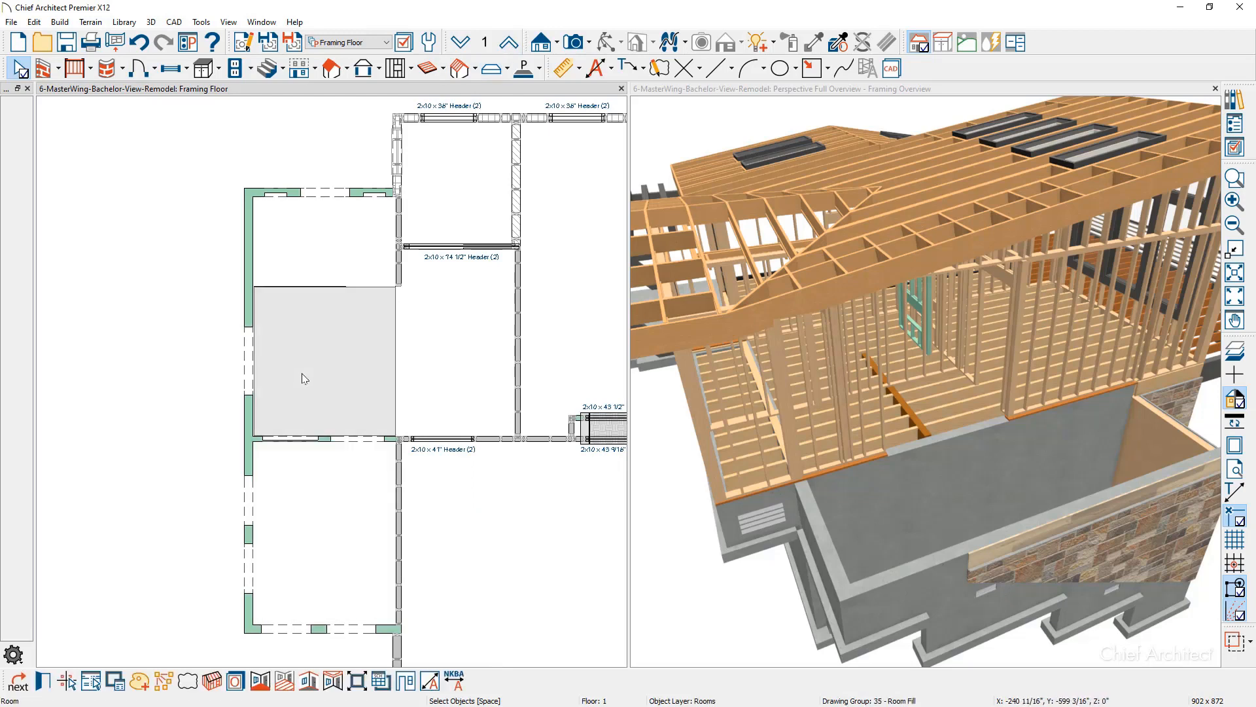
pyautogui.click(308, 261)
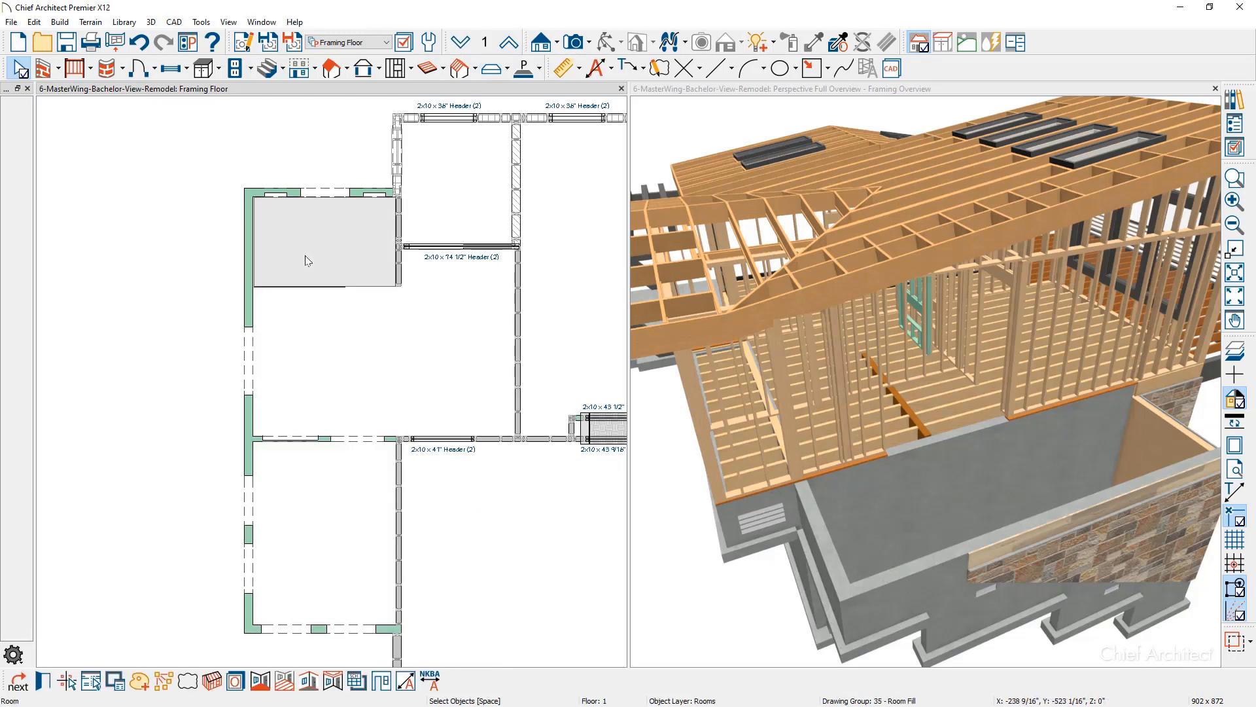
pyautogui.click(286, 504)
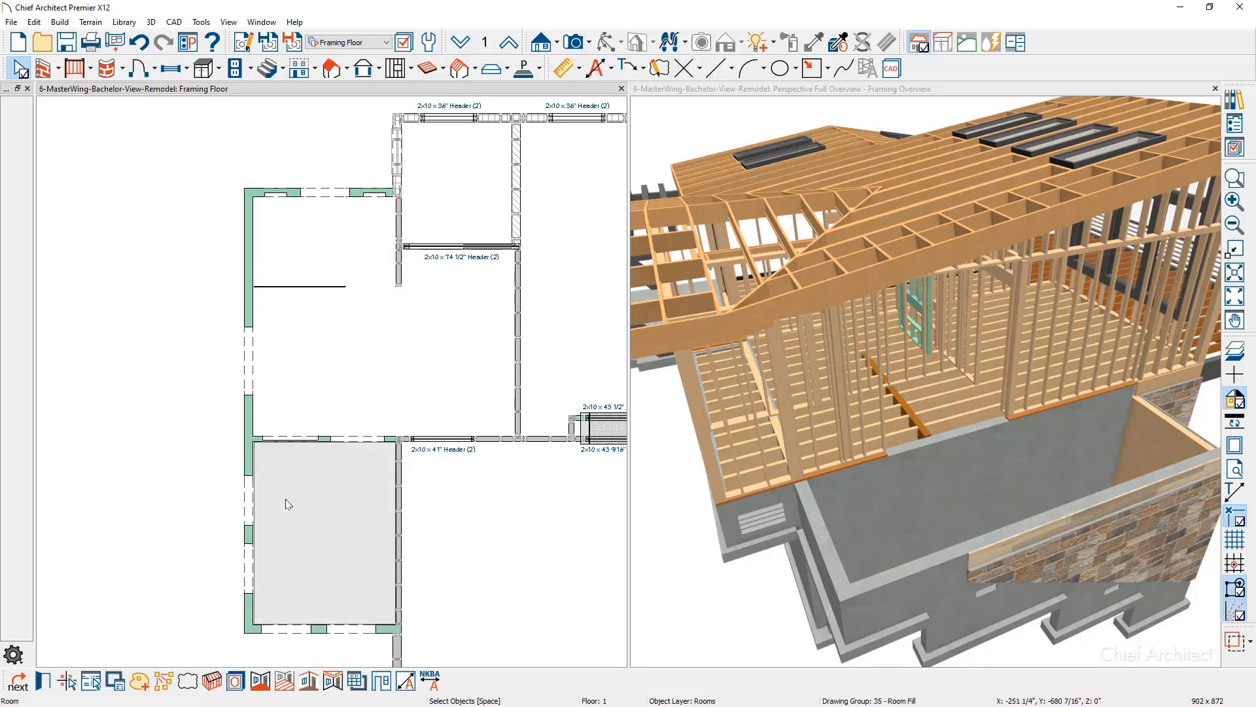
pyautogui.click(211, 681)
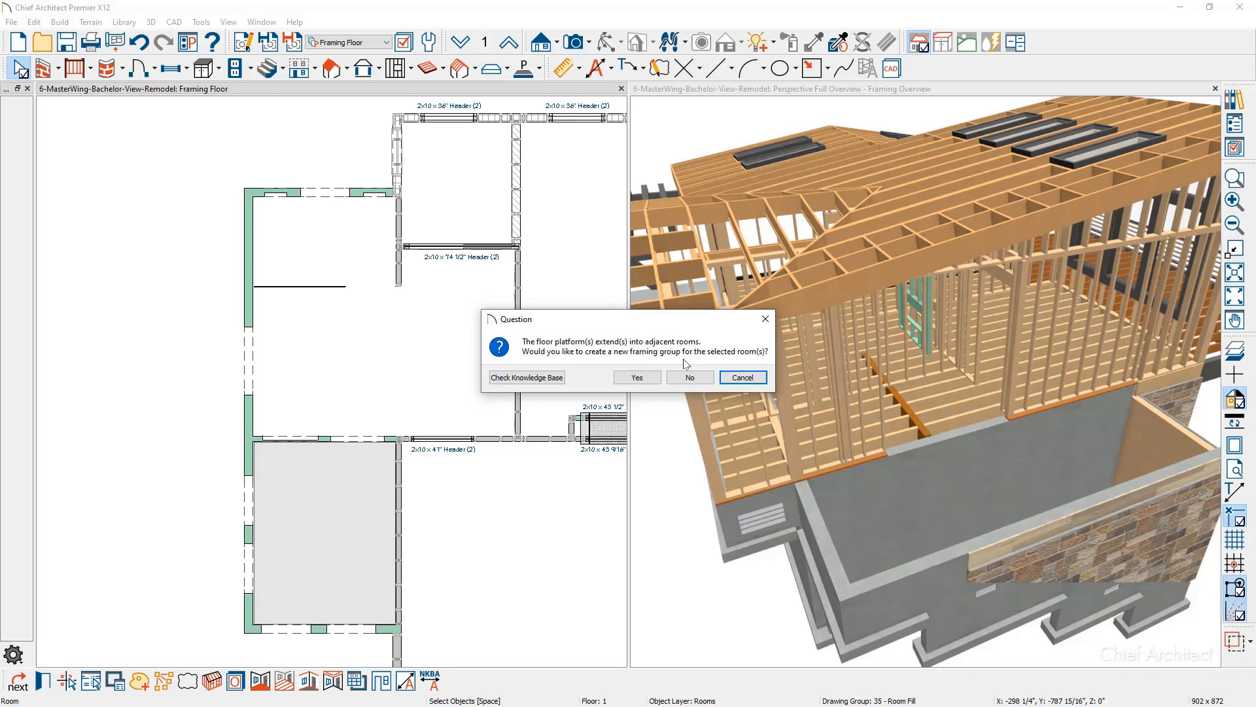
pyautogui.click(635, 380)
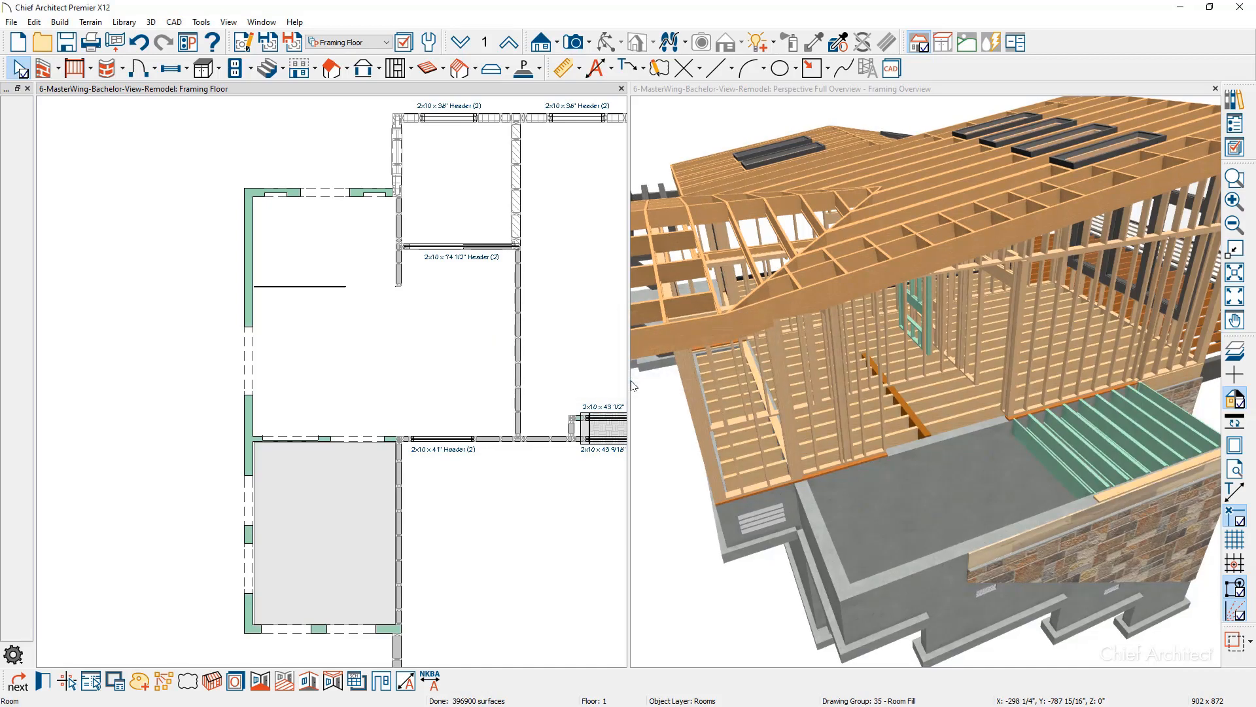
# Step: Examine the framing group in the master closet's structure settings and leave them without changes
pyautogui.doubleClick(336, 505)
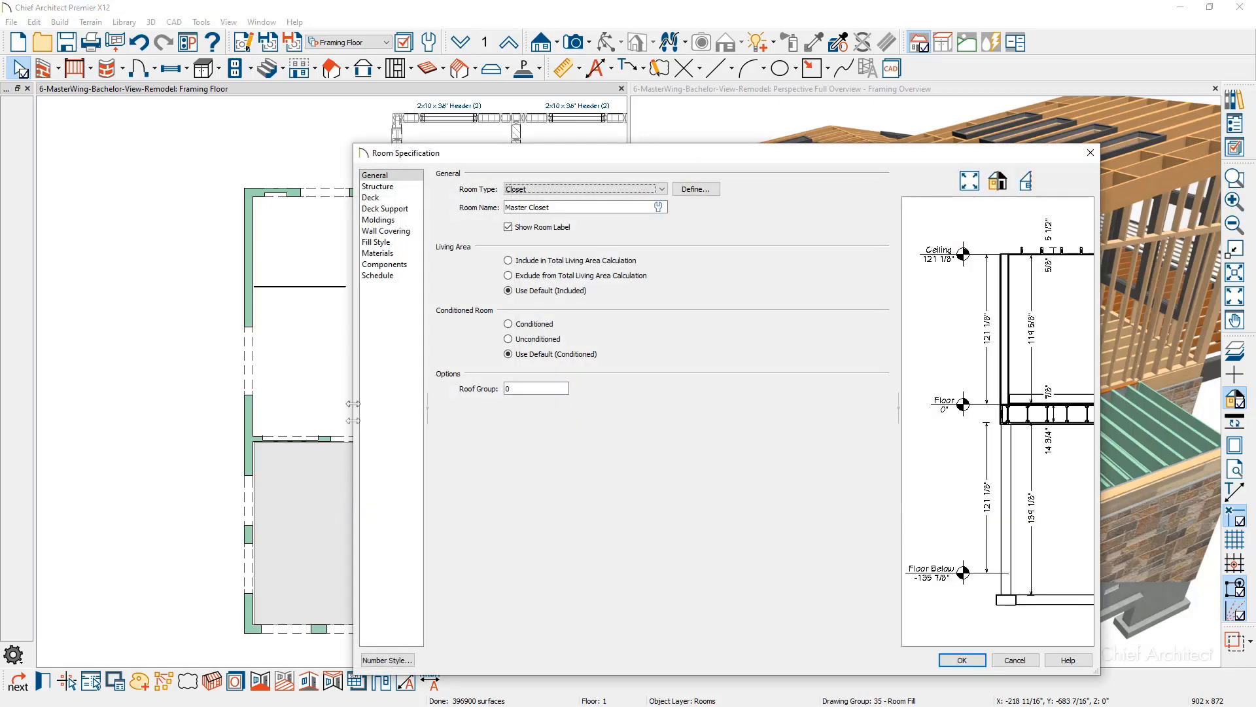
pyautogui.click(394, 187)
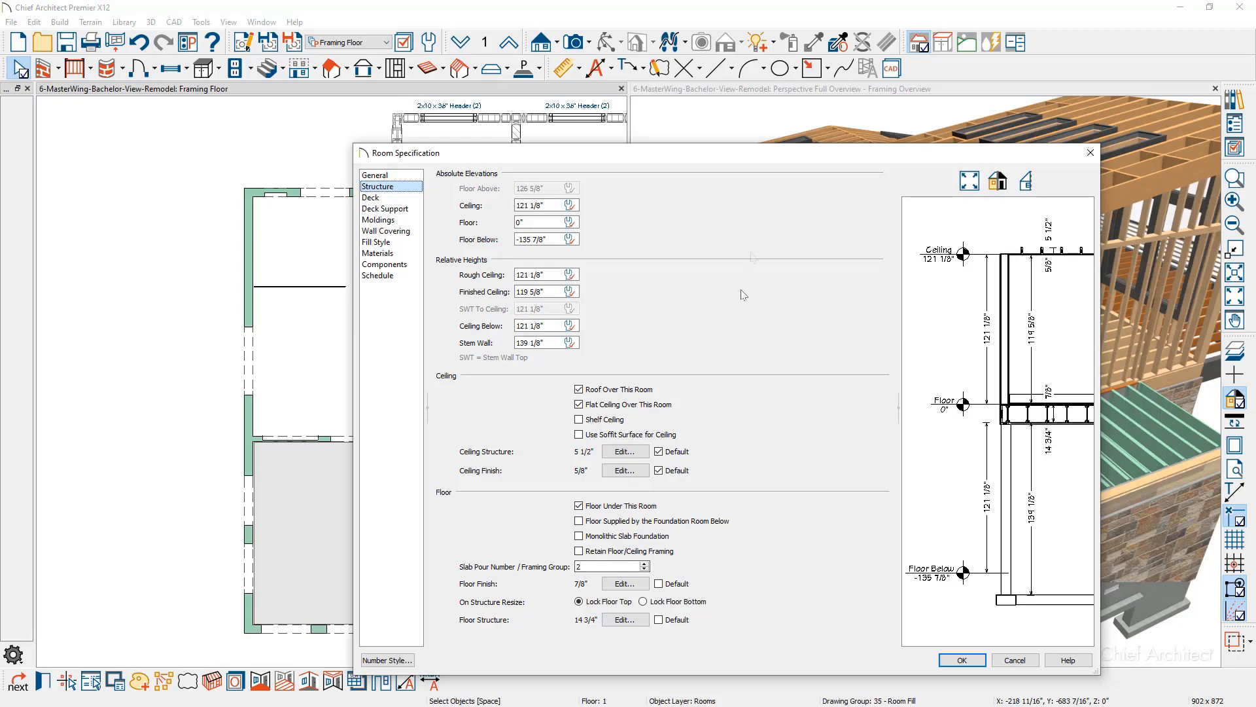
pyautogui.moveTo(820, 159); pyautogui.dragTo(604, 177)
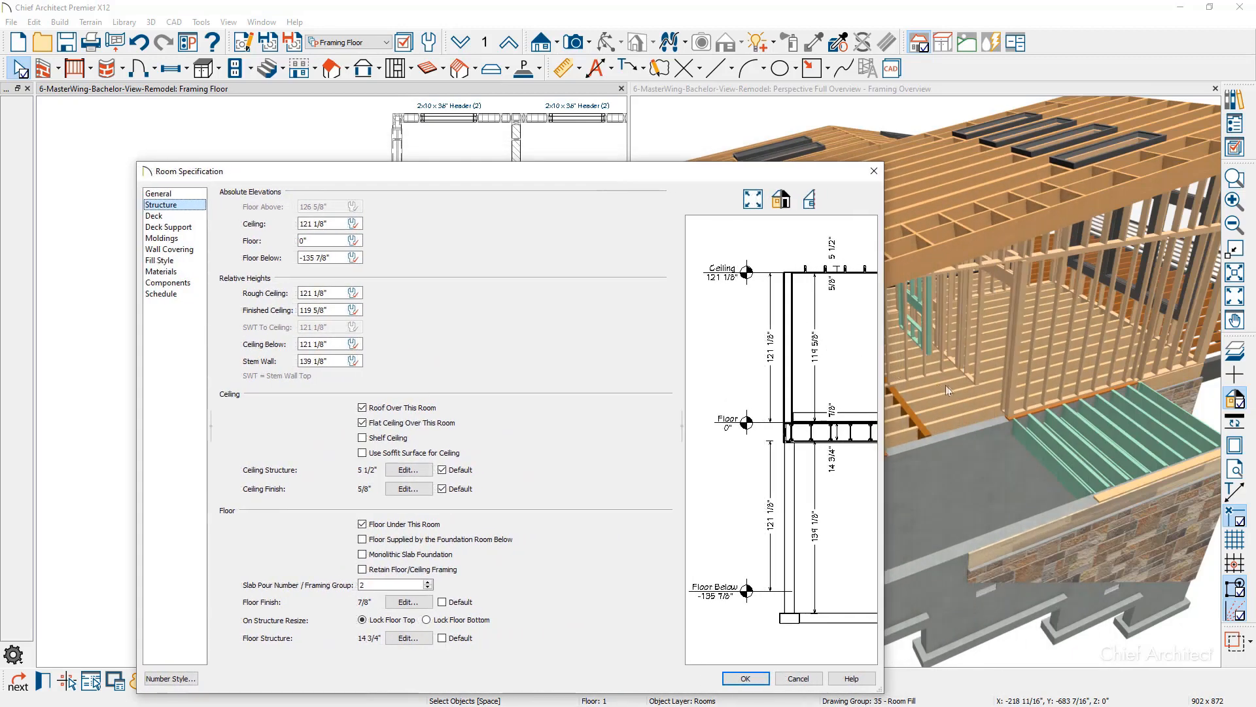
pyautogui.click(796, 678)
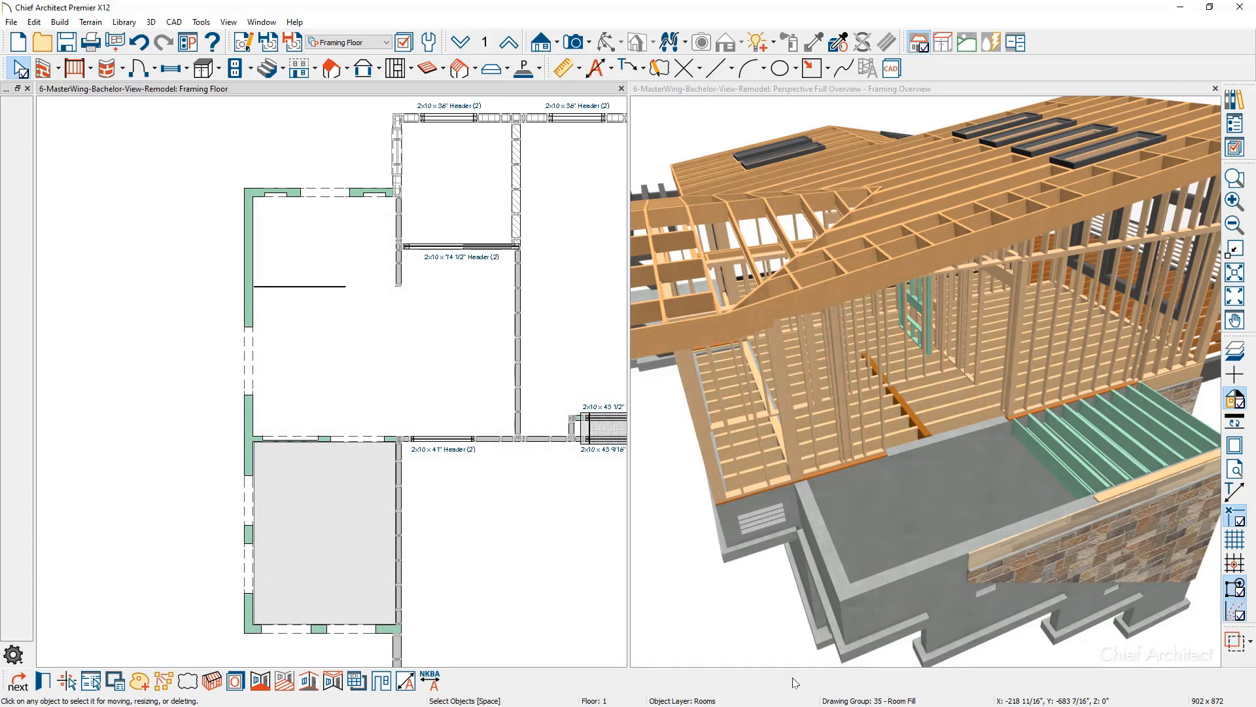
# Step: Undo the closet floor framing and build floor framing for all three addition rooms together, accepting a new framing group
pyautogui.press('Delete')
pyautogui.hotkey('ctrl', 'z')
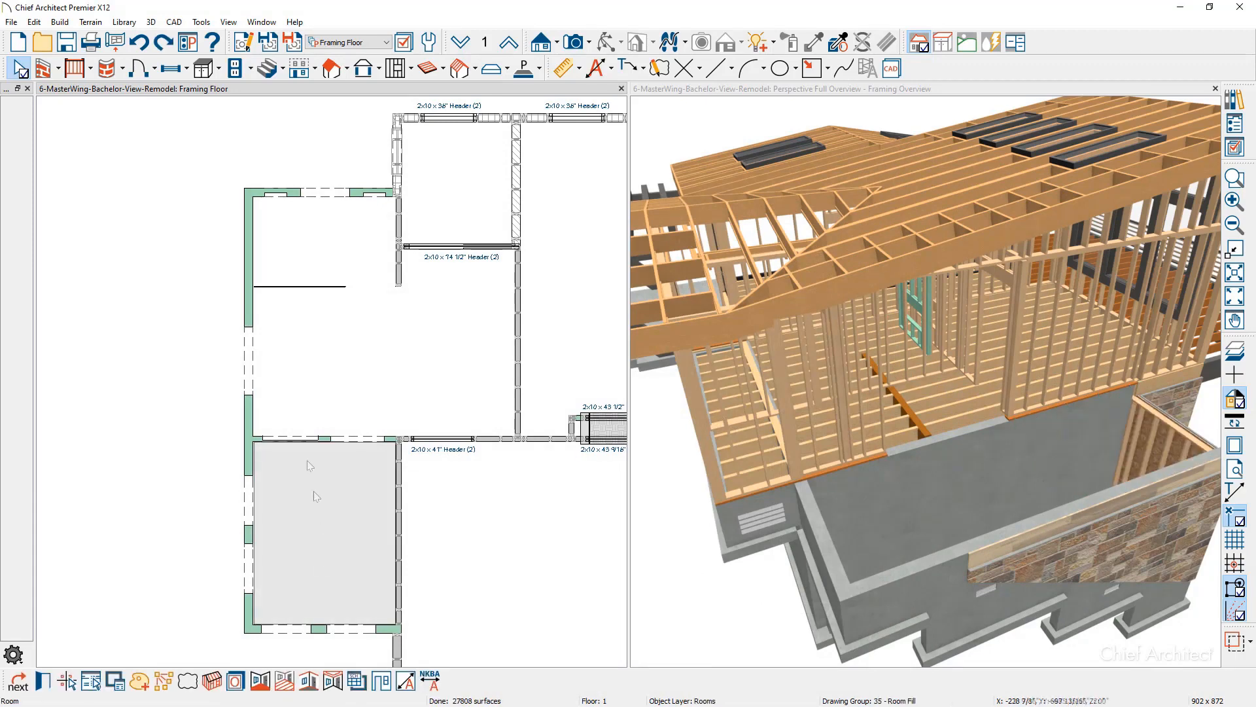
pyautogui.keyDown('shift'); pyautogui.click(312, 395); pyautogui.keyUp('shift')
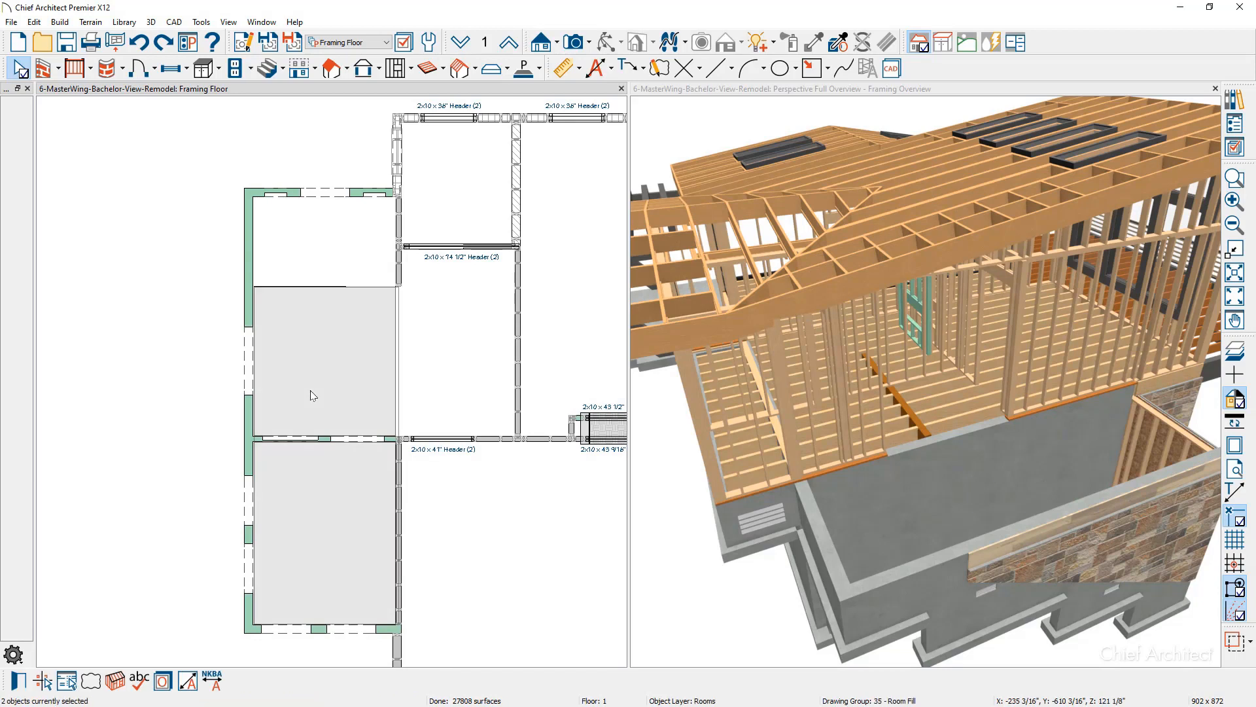
pyautogui.keyDown('shift'); pyautogui.click(330, 255); pyautogui.keyUp('shift')
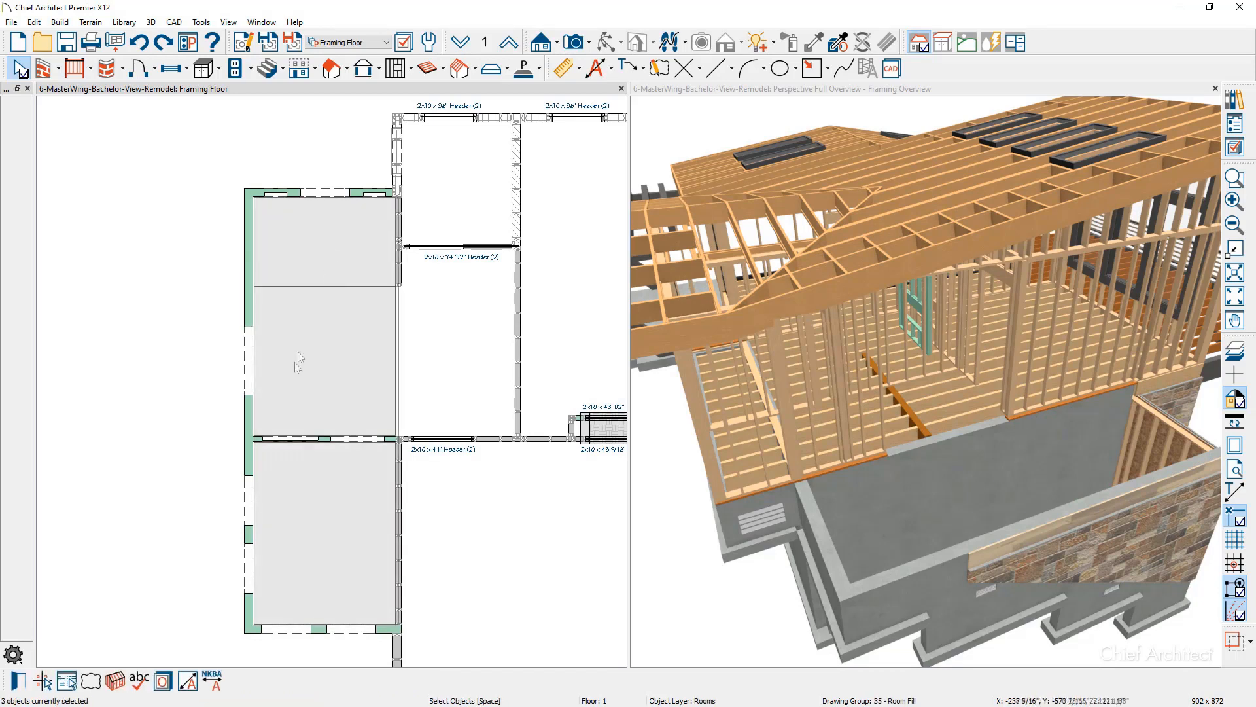
pyautogui.click(116, 680)
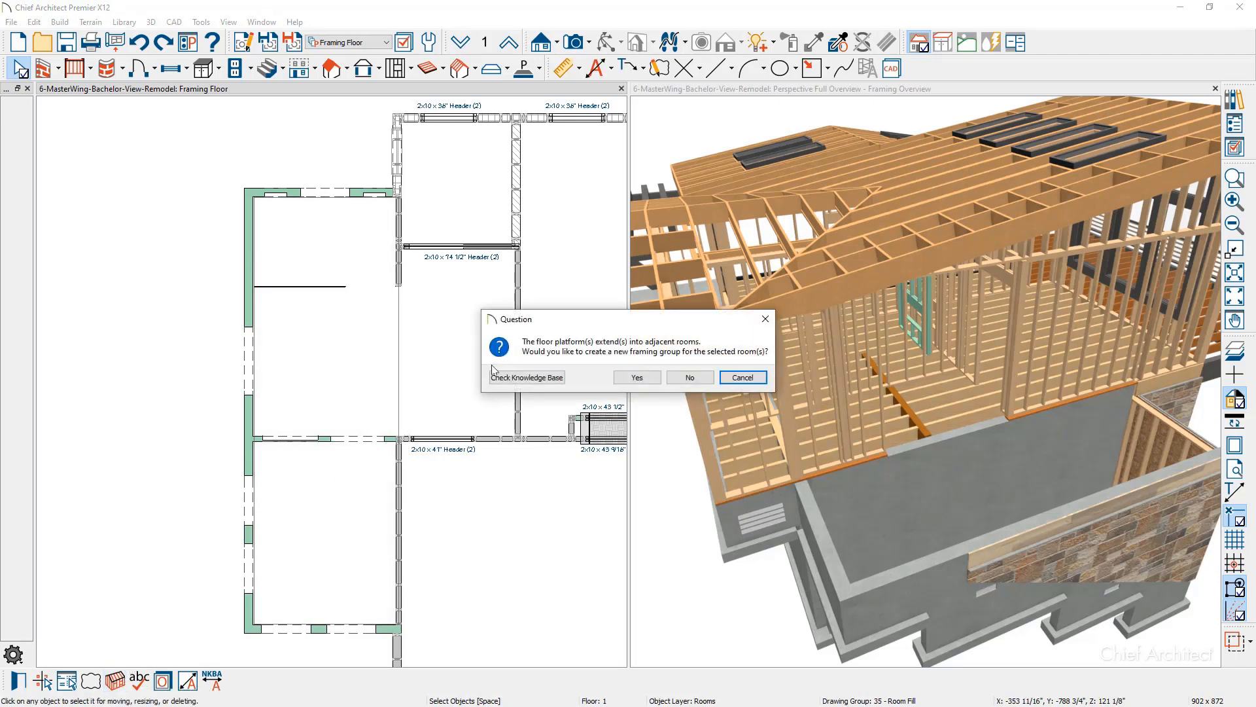
pyautogui.click(637, 378)
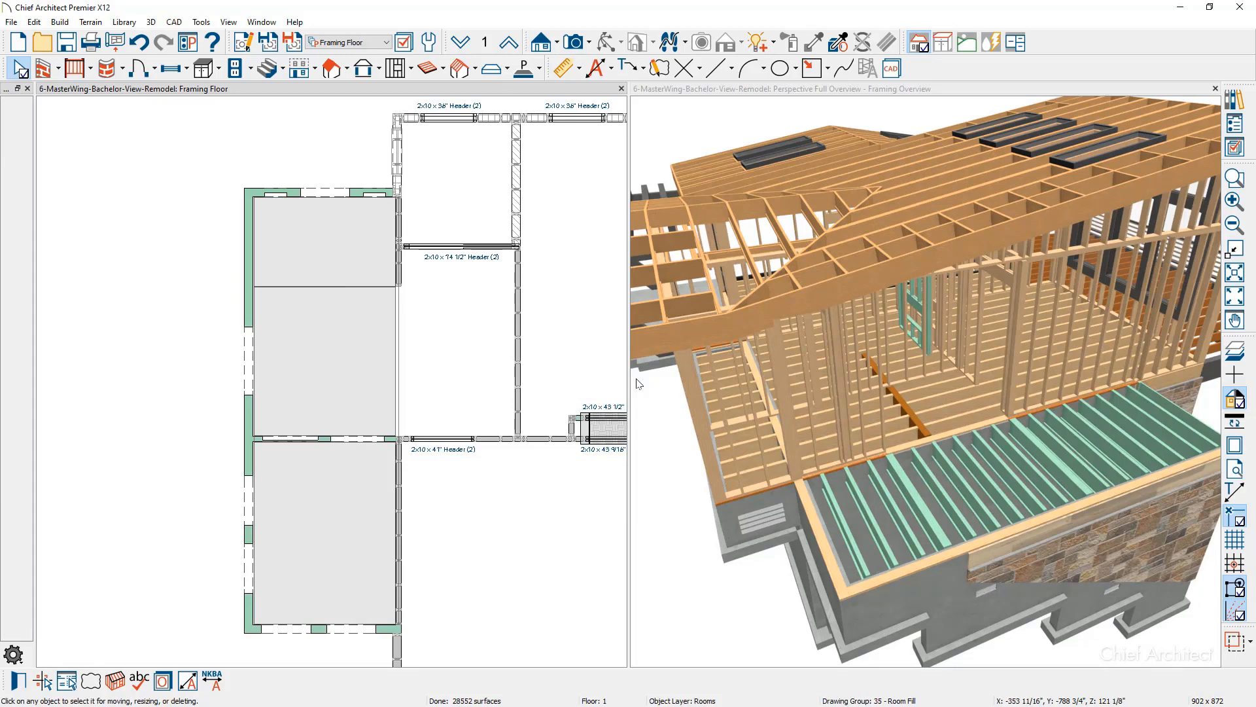
# Step: Check the framing group in the master bedroom's structure settings and undo the addition's floor framing
pyautogui.click(460, 508)
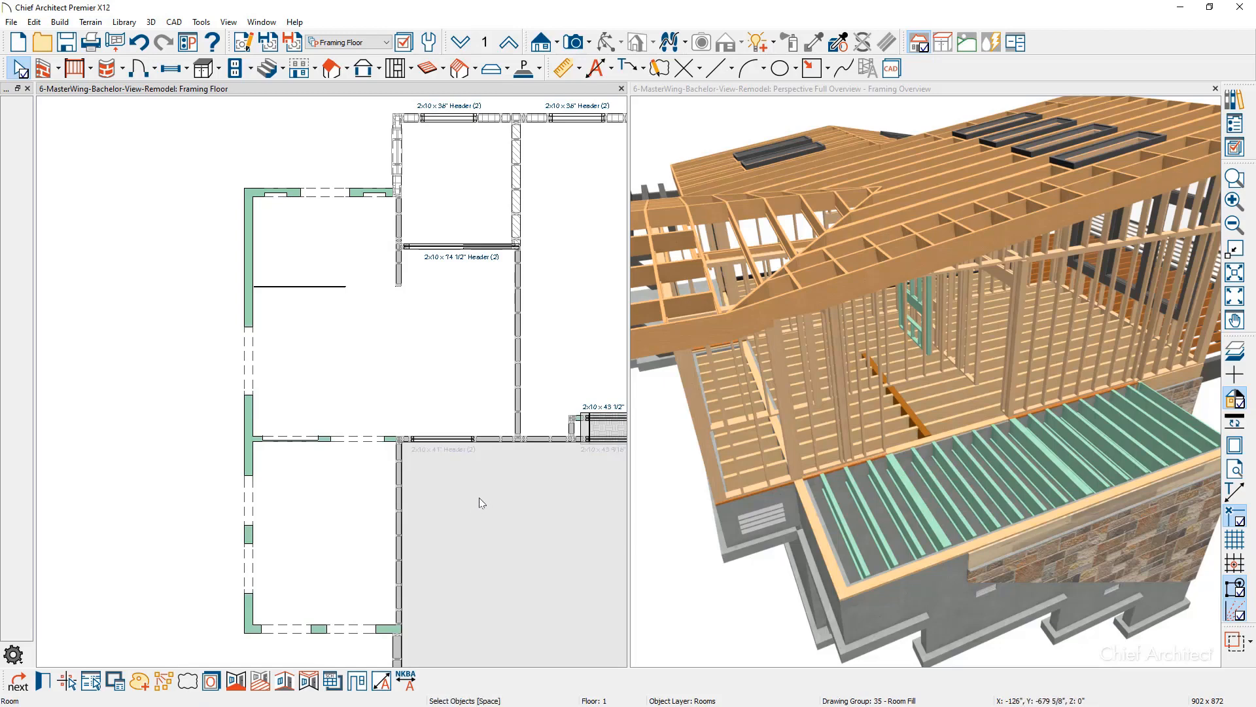
pyautogui.doubleClick(481, 502)
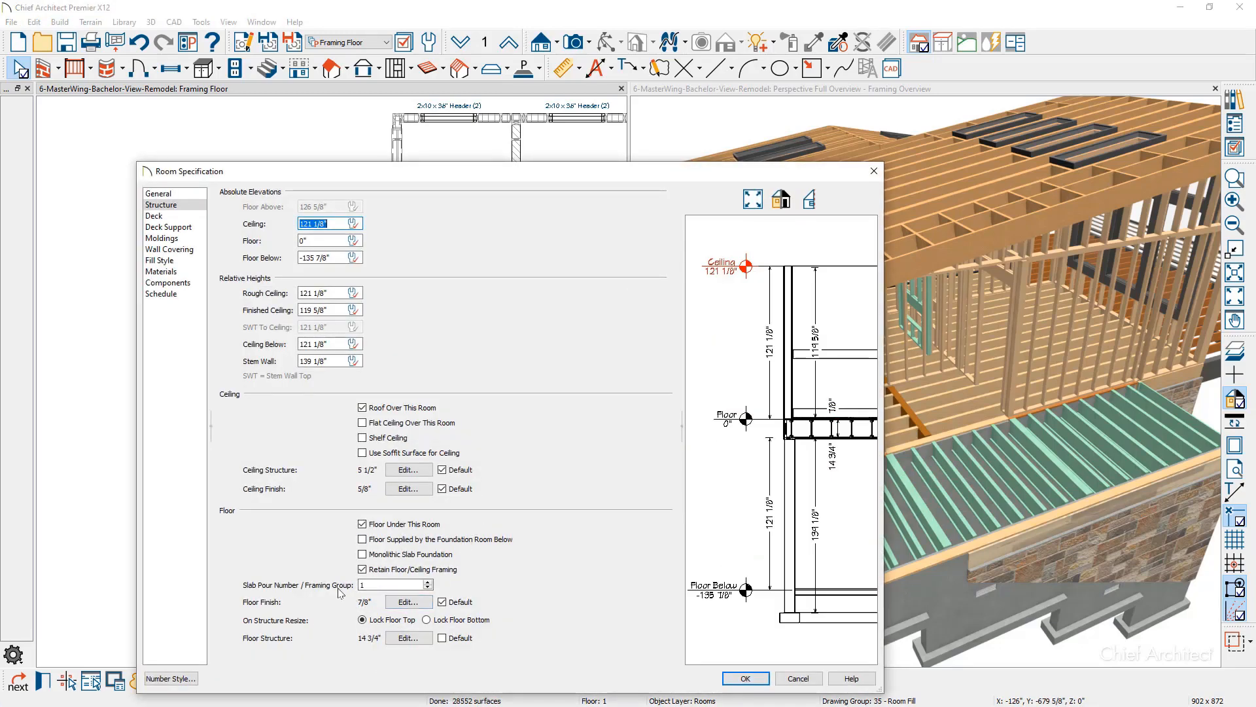
pyautogui.click(743, 679)
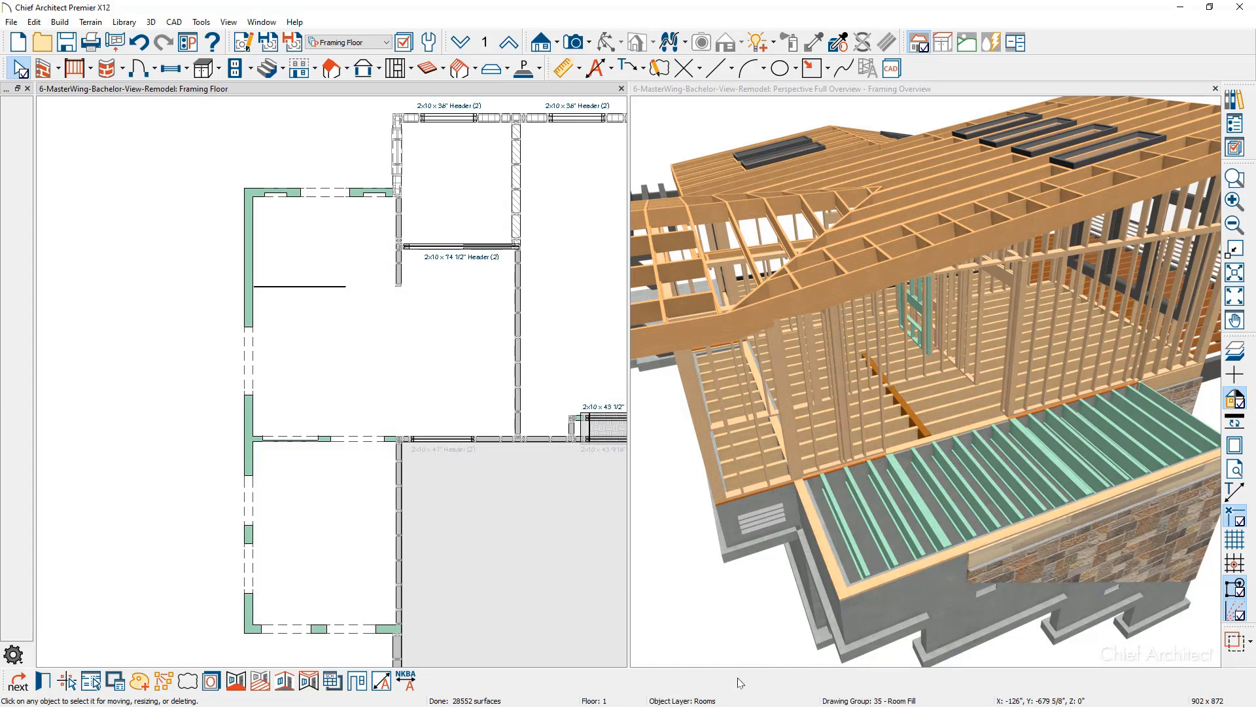
pyautogui.hotkey('ctrl', 'z')
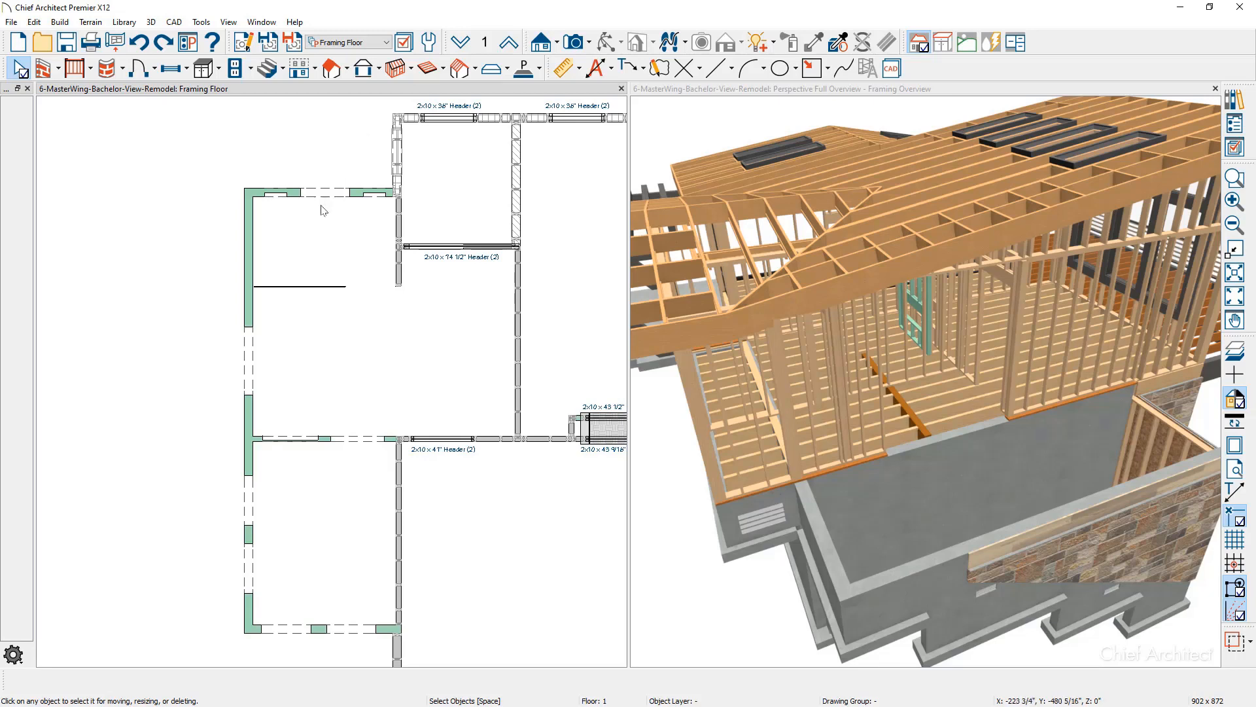
# Step: Set the framing group to 2 for the shower area, the adjoining bath area and the master closet together
pyautogui.click(309, 231)
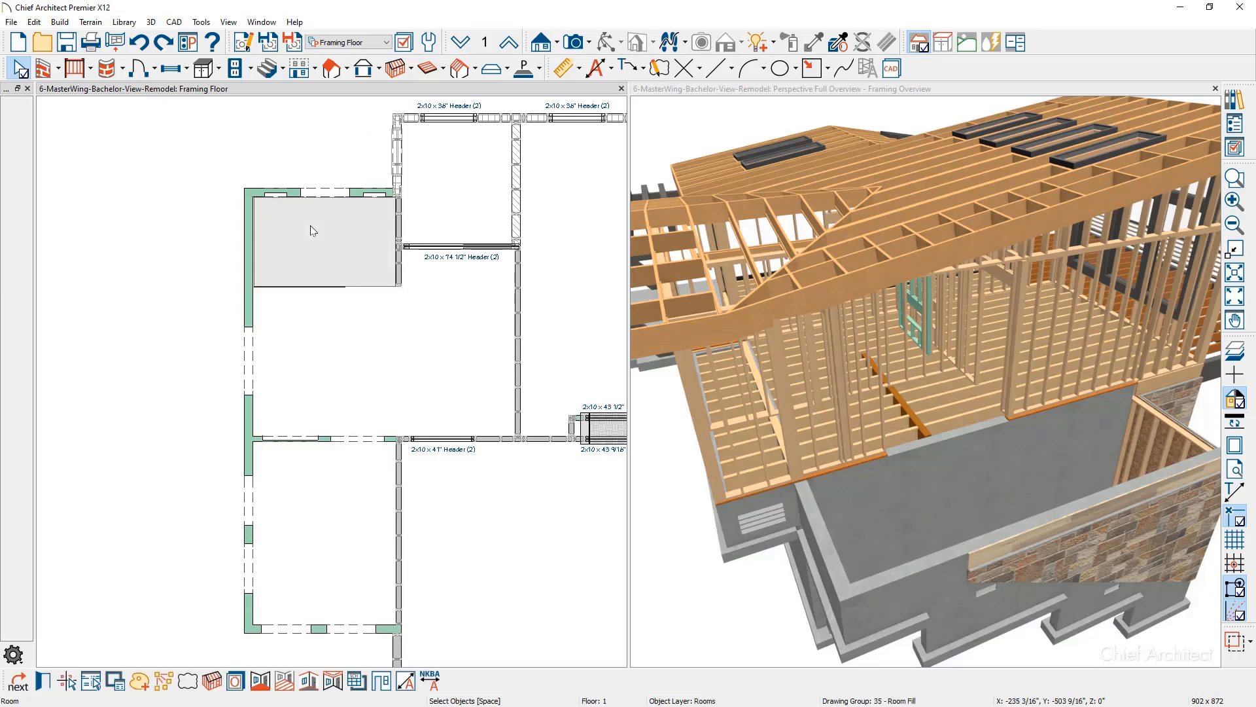
pyautogui.keyDown('shift'); pyautogui.click(340, 347); pyautogui.keyUp('shift')
pyautogui.keyDown('shift'); pyautogui.click(352, 524); pyautogui.keyUp('shift')
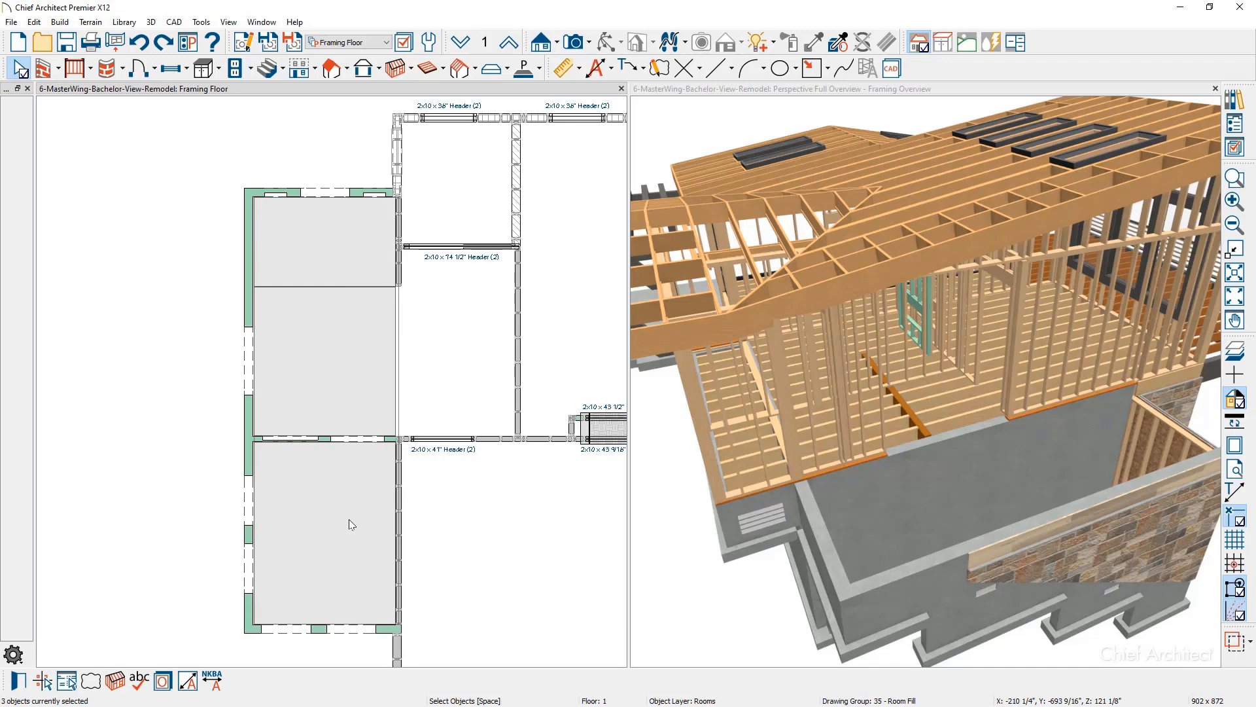
pyautogui.doubleClick(349, 521)
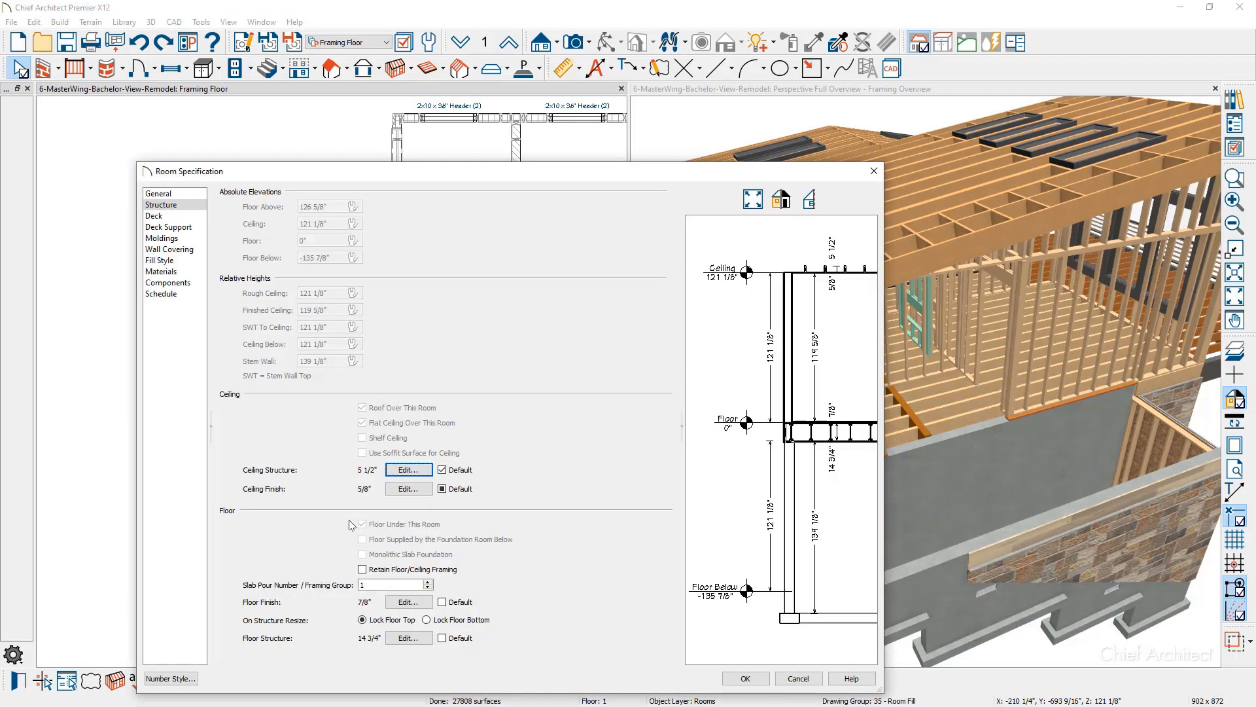
pyautogui.doubleClick(357, 585)
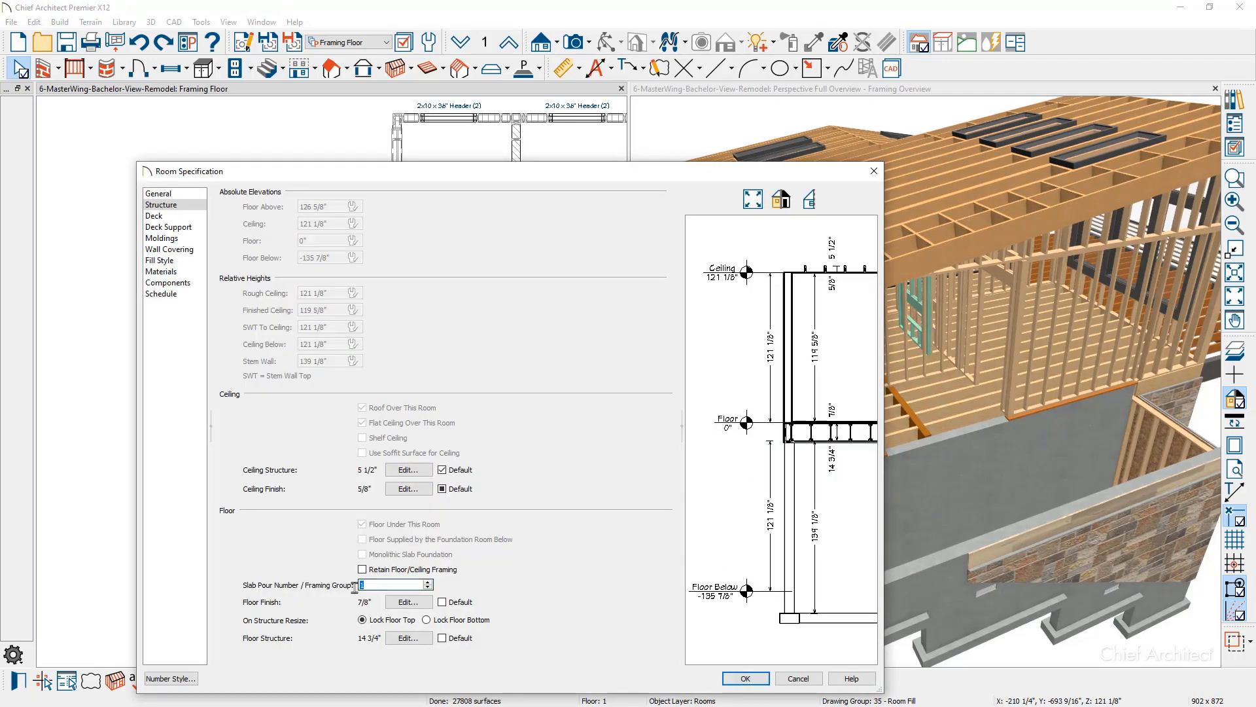
pyautogui.write('2')
pyautogui.click(747, 679)
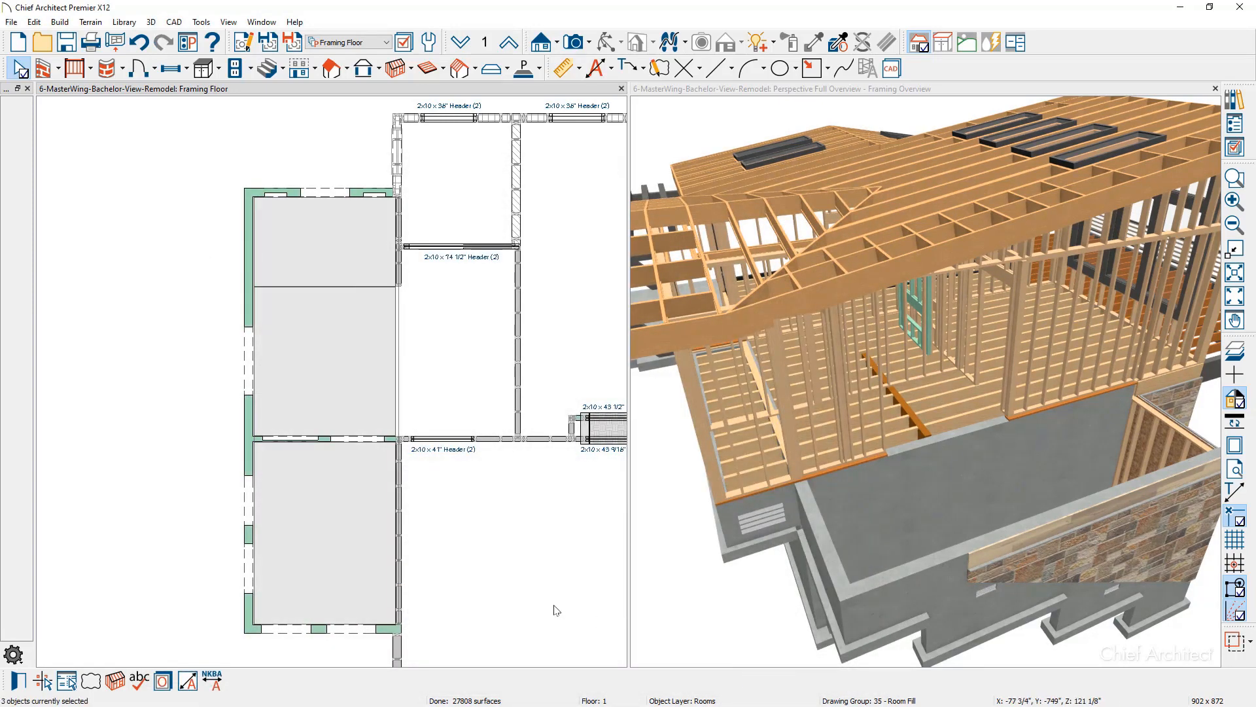
# Step: Examine the master bedroom's framing group and Retain Floor/Ceiling Framing setting in its structure settings
pyautogui.click(512, 586)
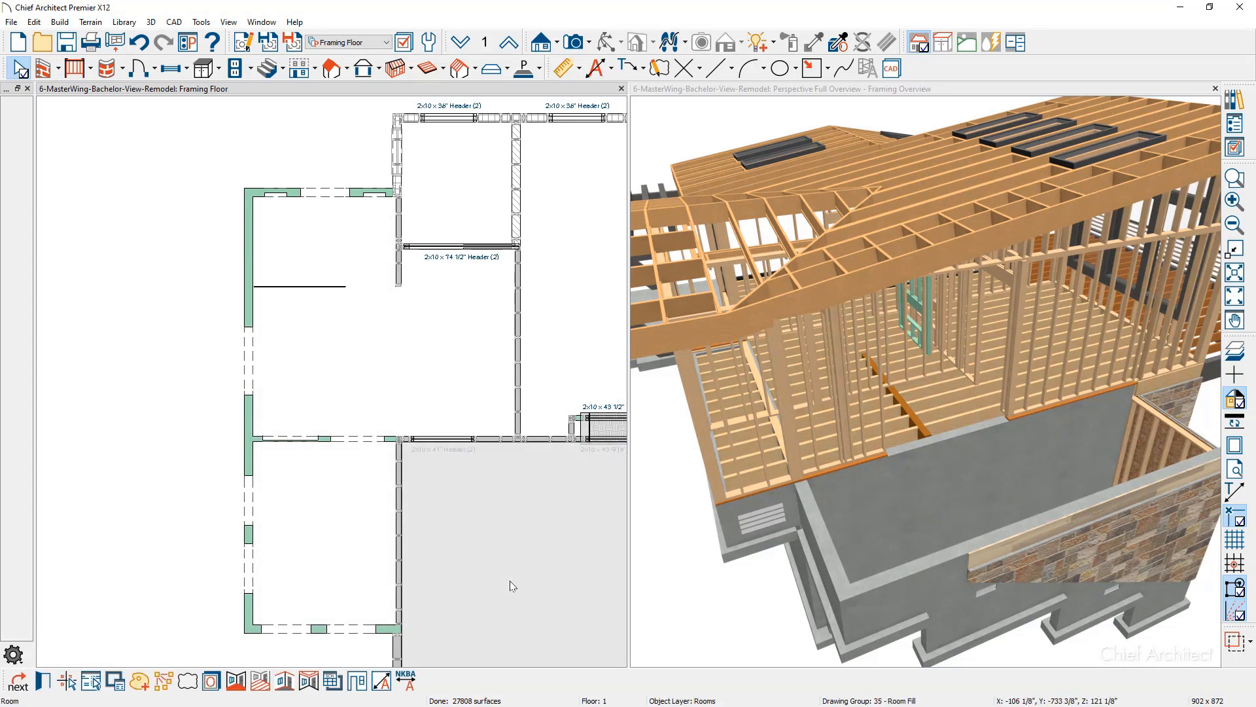
pyautogui.doubleClick(510, 581)
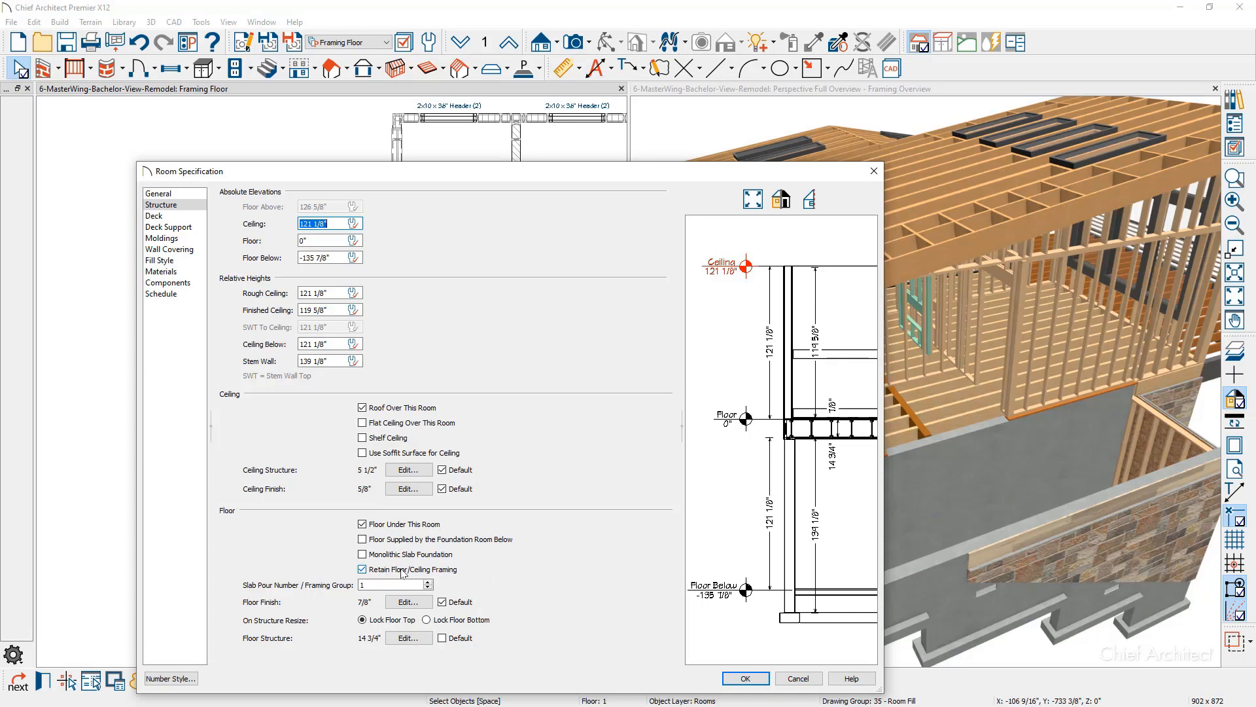
pyautogui.click(745, 677)
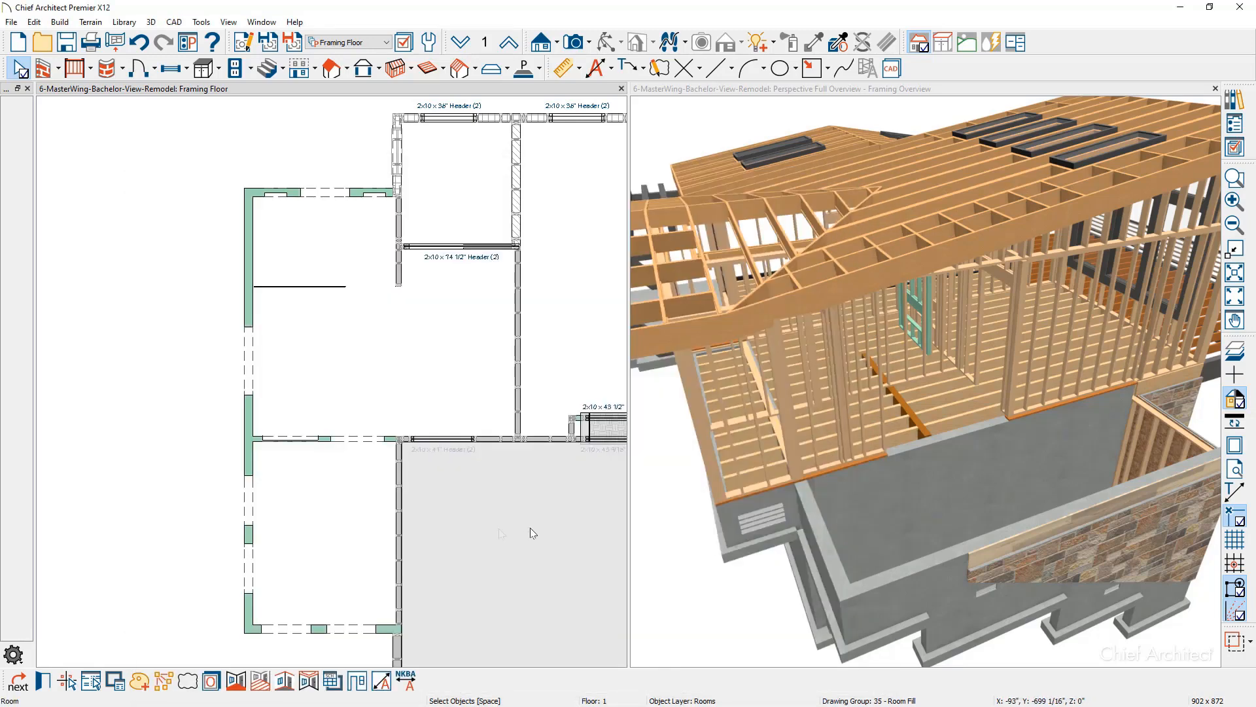
# Step: Open the material choices for the 14" I-joist layer in the master closet's floor structure and check the current material
pyautogui.click(362, 542)
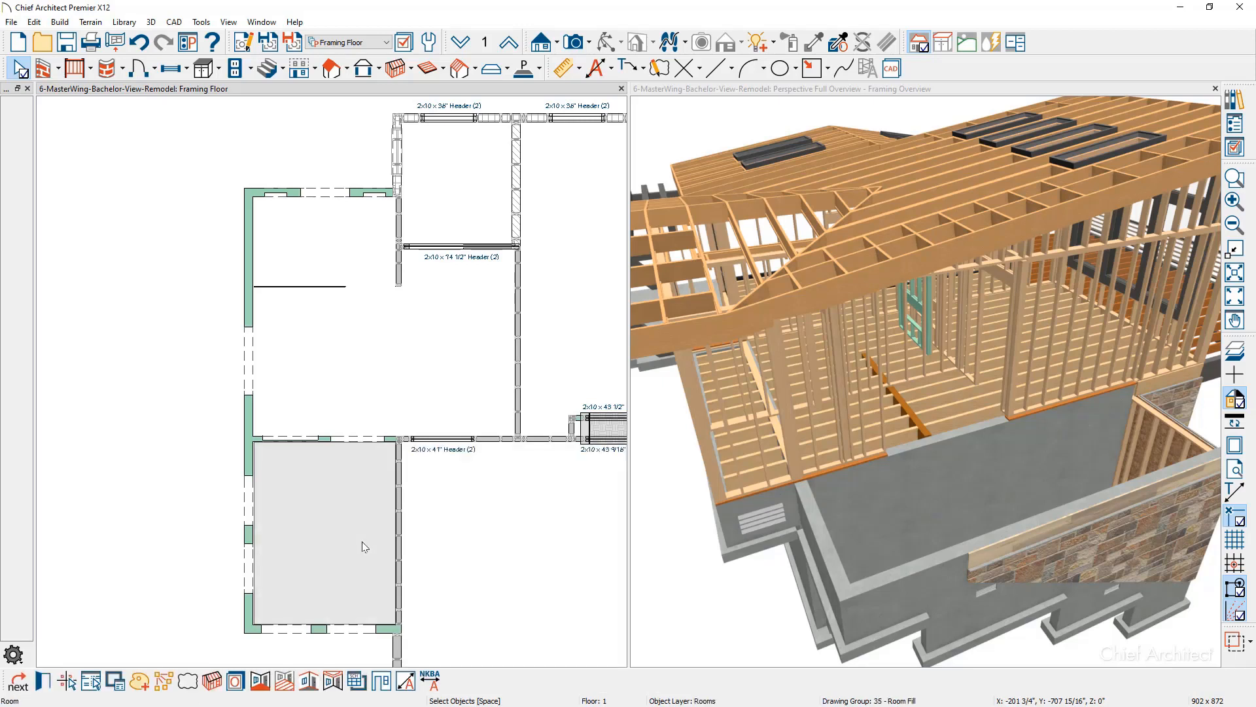
pyautogui.doubleClick(364, 546)
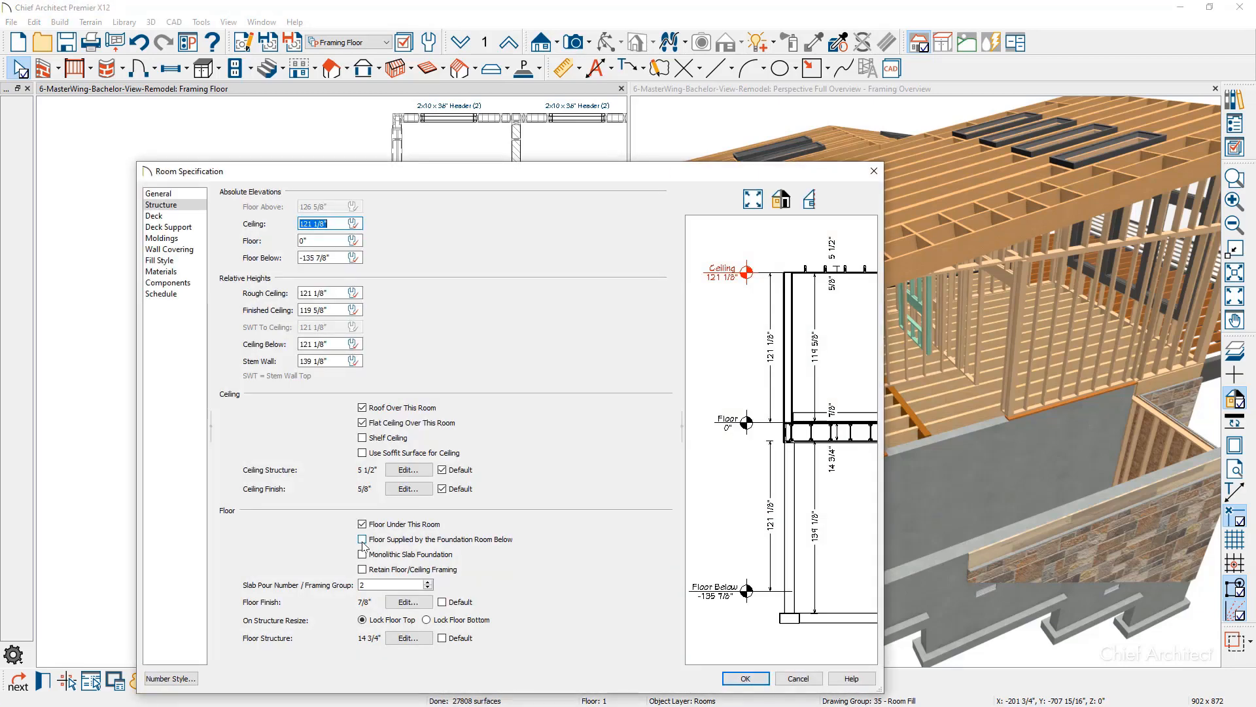
pyautogui.click(408, 638)
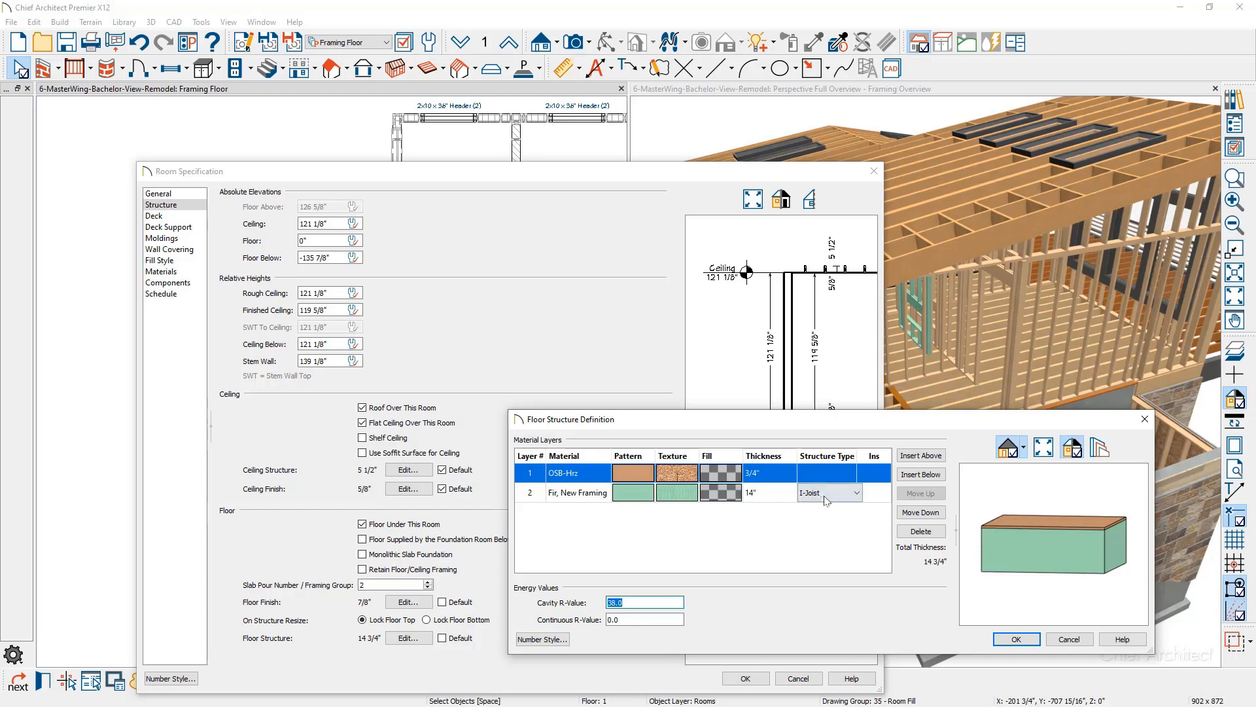
pyautogui.click(687, 501)
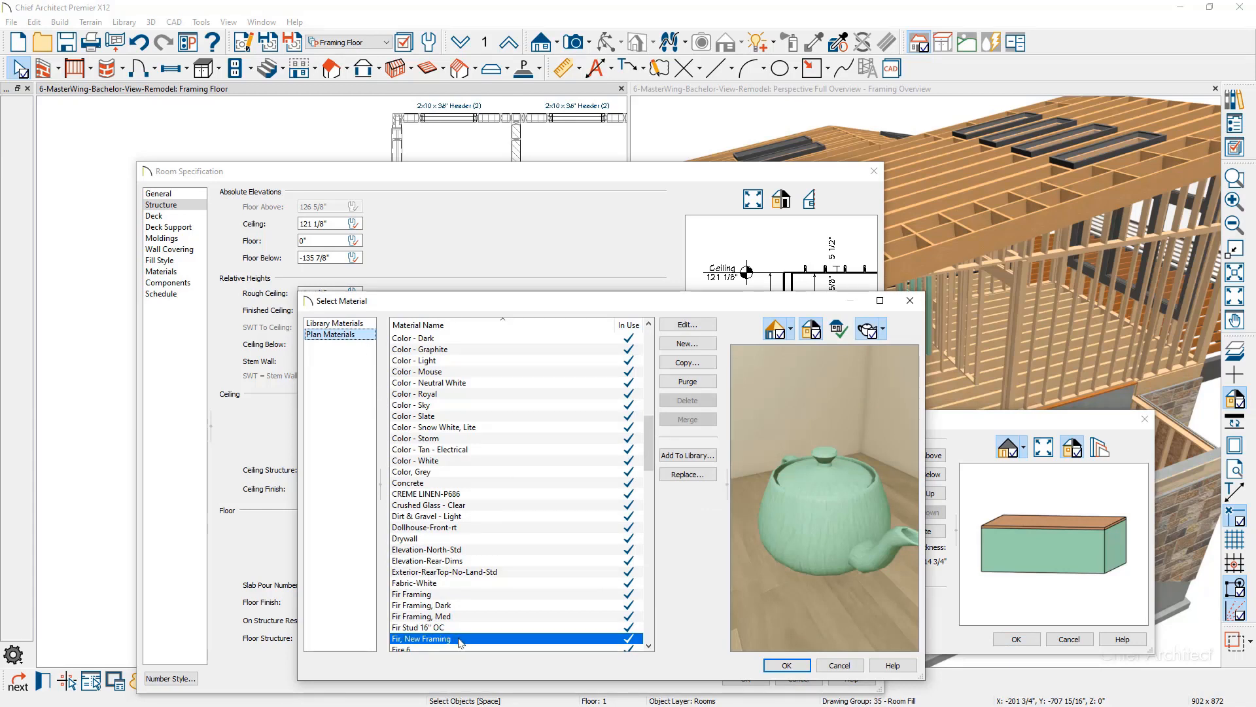
pyautogui.click(709, 329)
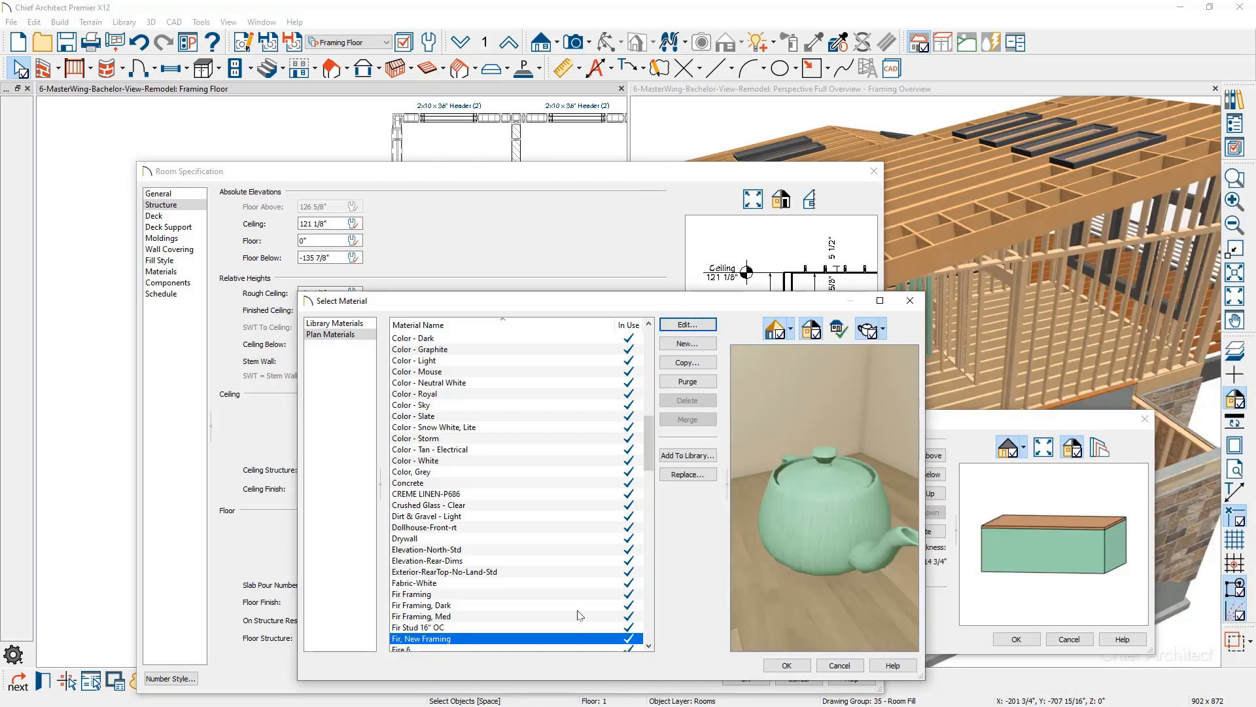
# Step: Copy the Fir Framing plan material and name the copy "Fir Framing, New2"
pyautogui.click(456, 596)
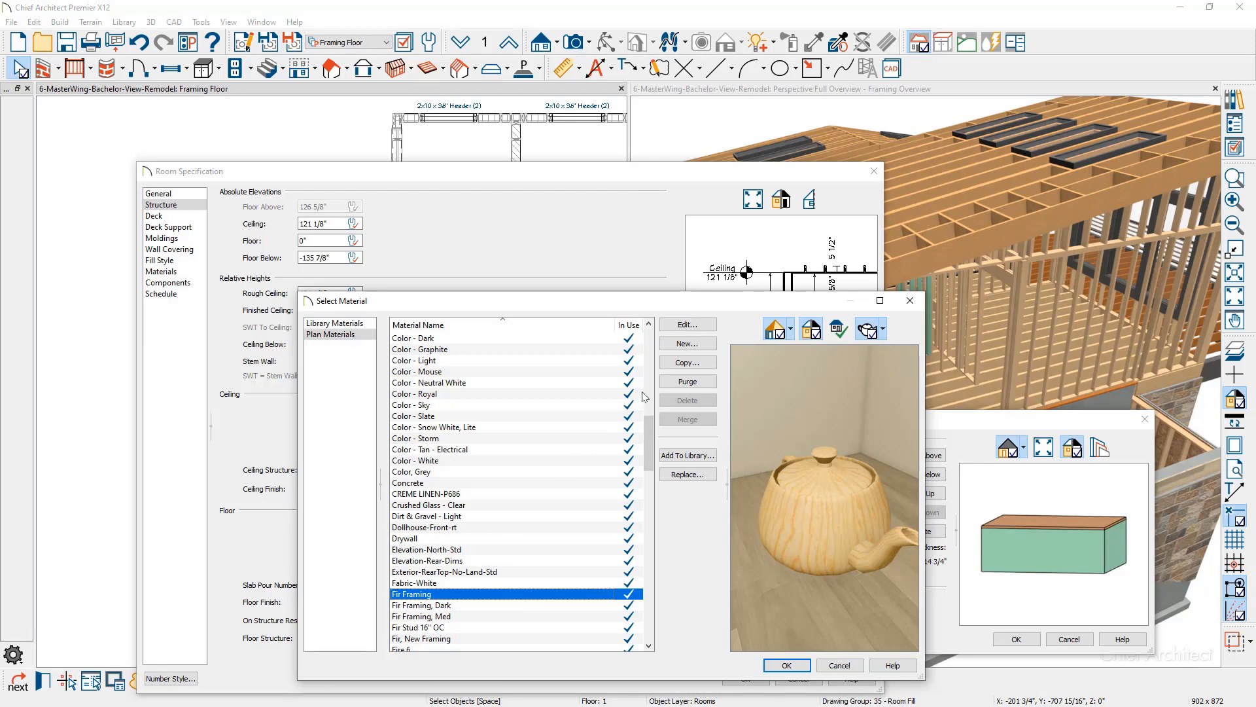
pyautogui.click(688, 362)
pyautogui.press('End')
pyautogui.write(', N')
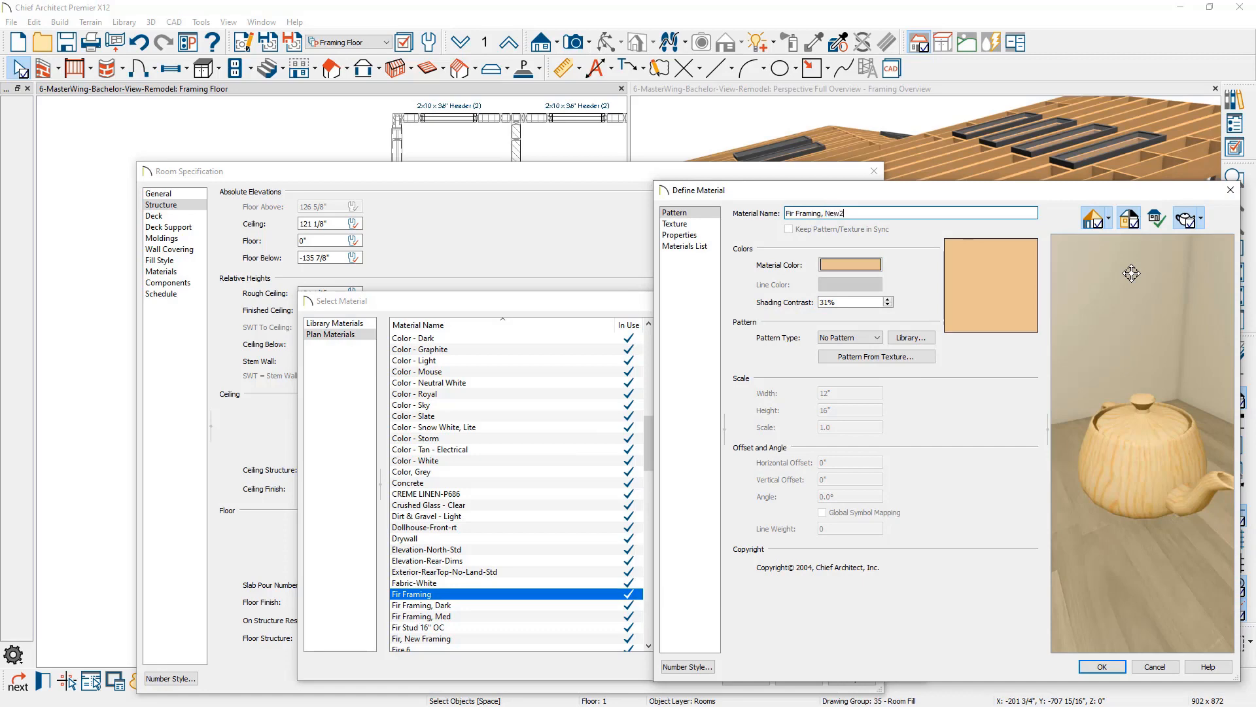
# Step: Set the new framing material's pattern color to a light green, RGB 160, 221, 179
pyautogui.click(851, 264)
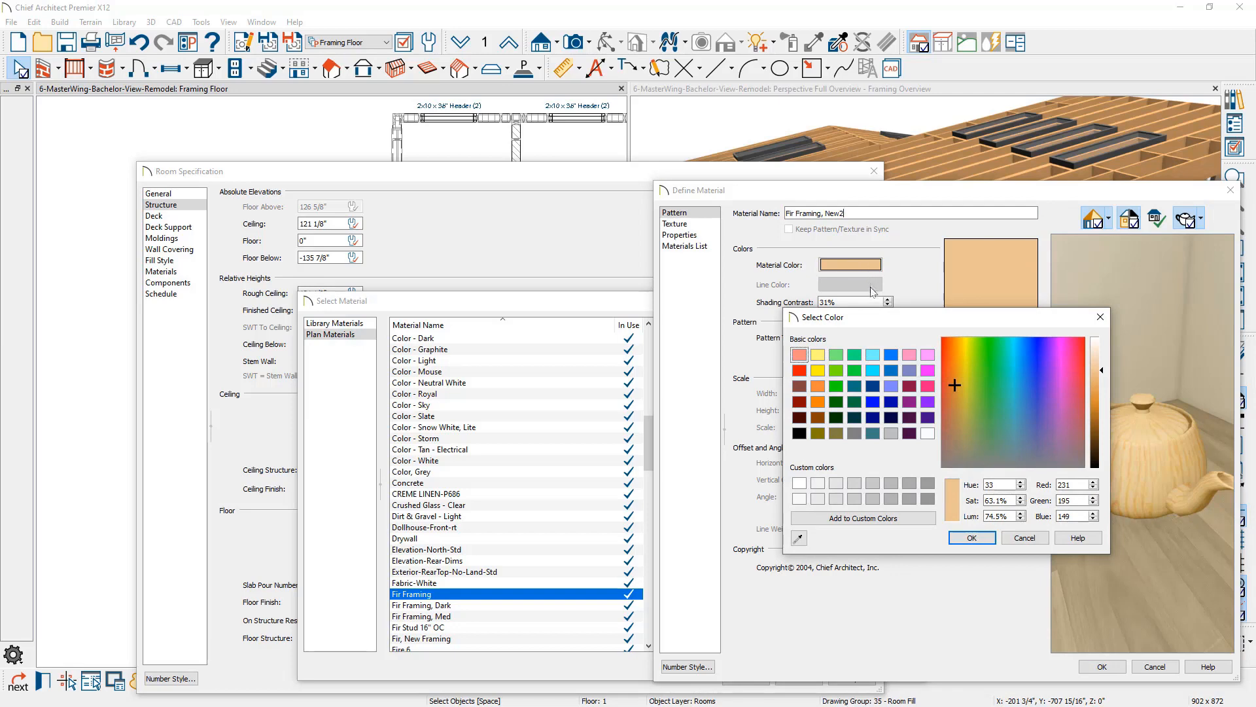
pyautogui.click(854, 372)
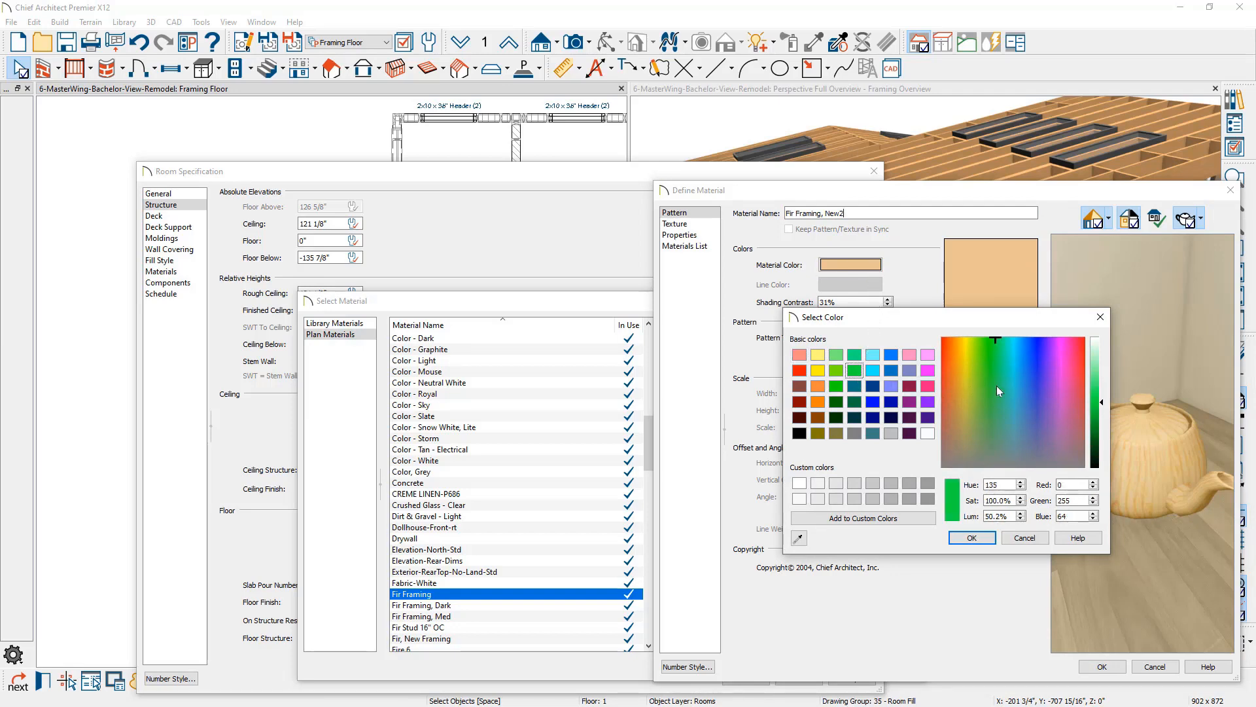
pyautogui.click(996, 386)
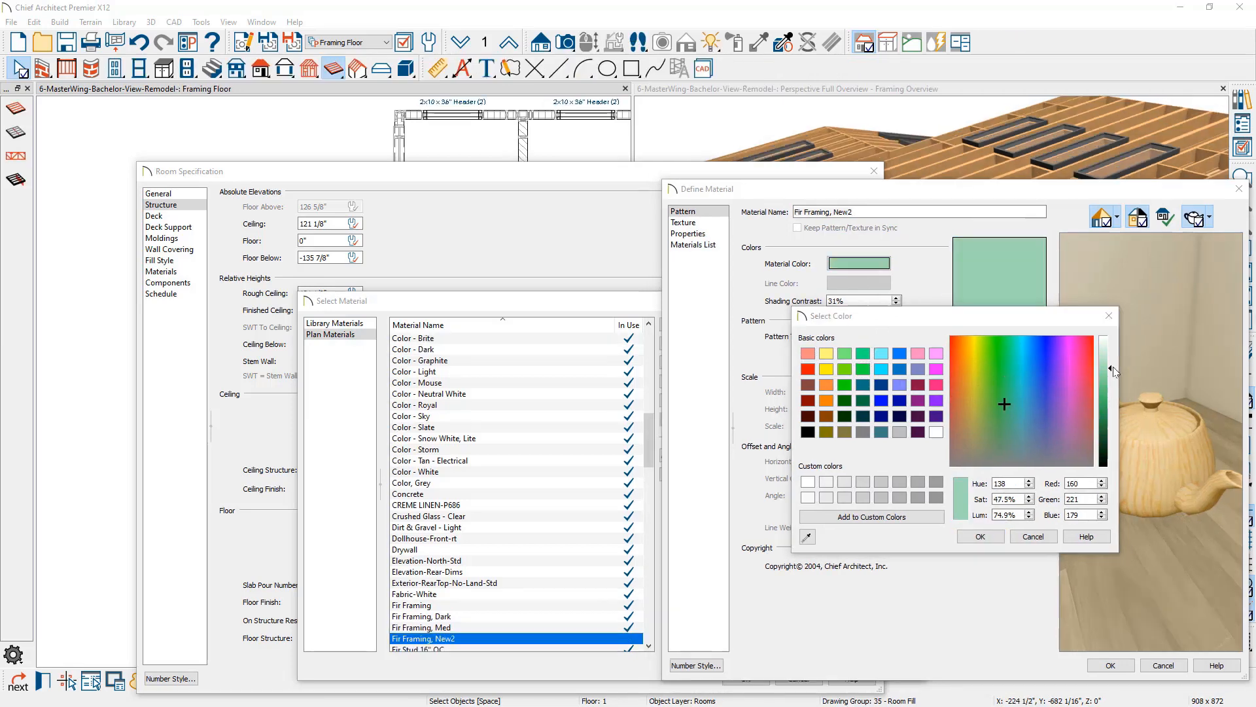
pyautogui.click(980, 536)
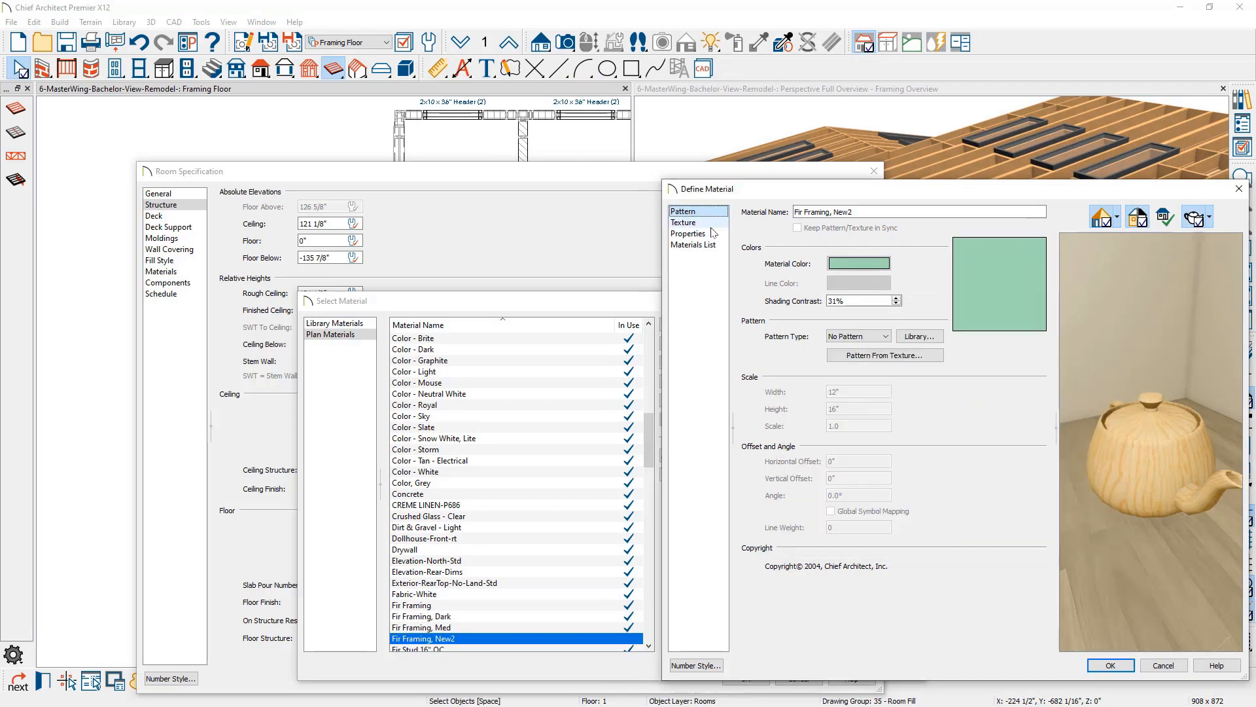
# Step: Blend the green material color with the Douglas Fir texture and save the new framing material
pyautogui.click(708, 223)
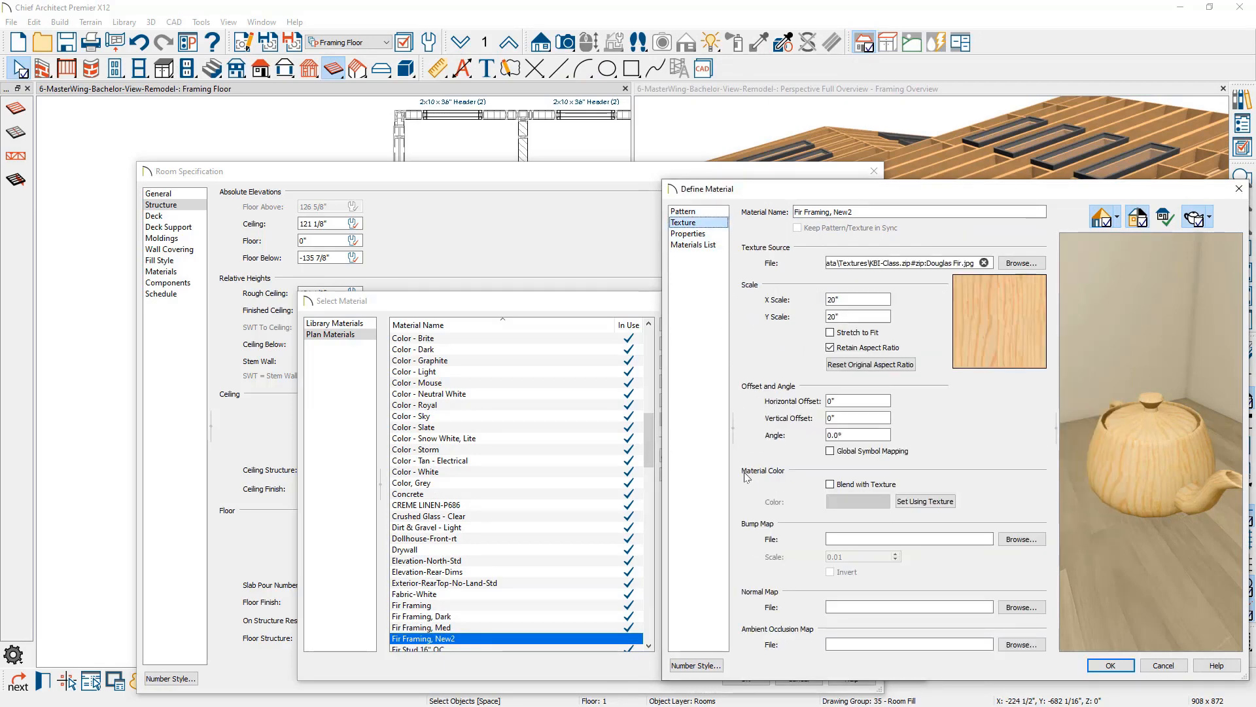
pyautogui.click(830, 485)
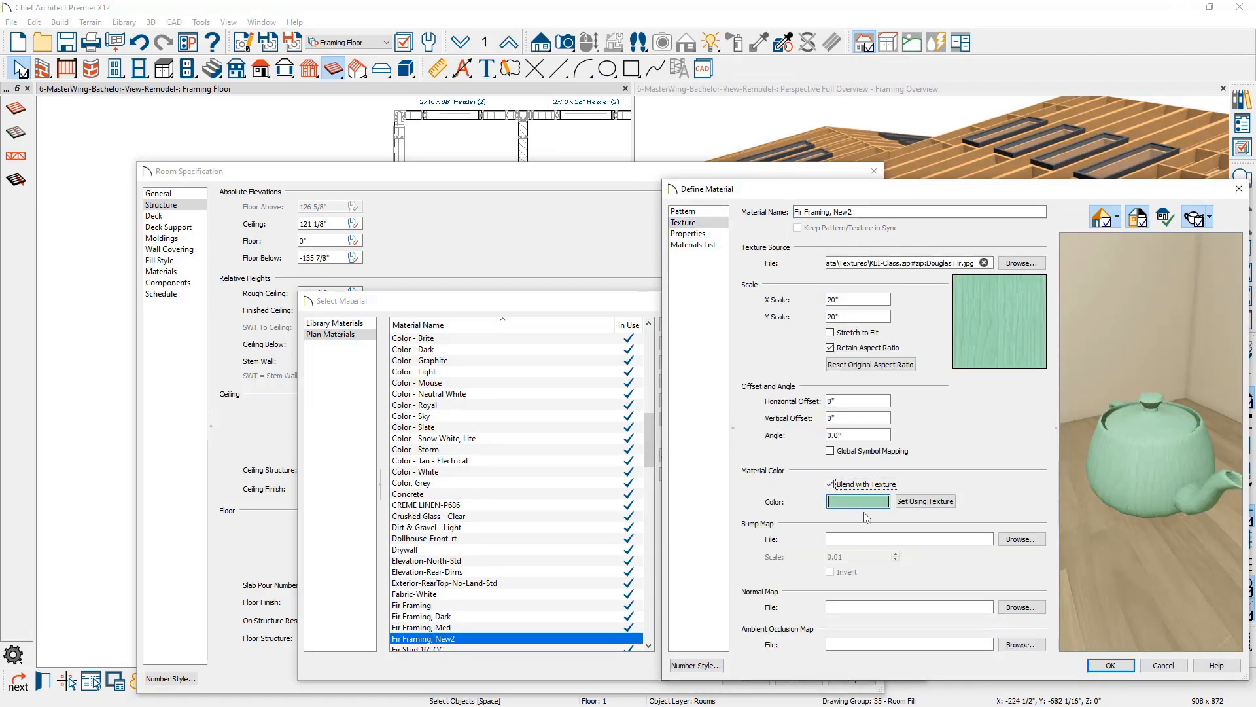
pyautogui.click(1111, 664)
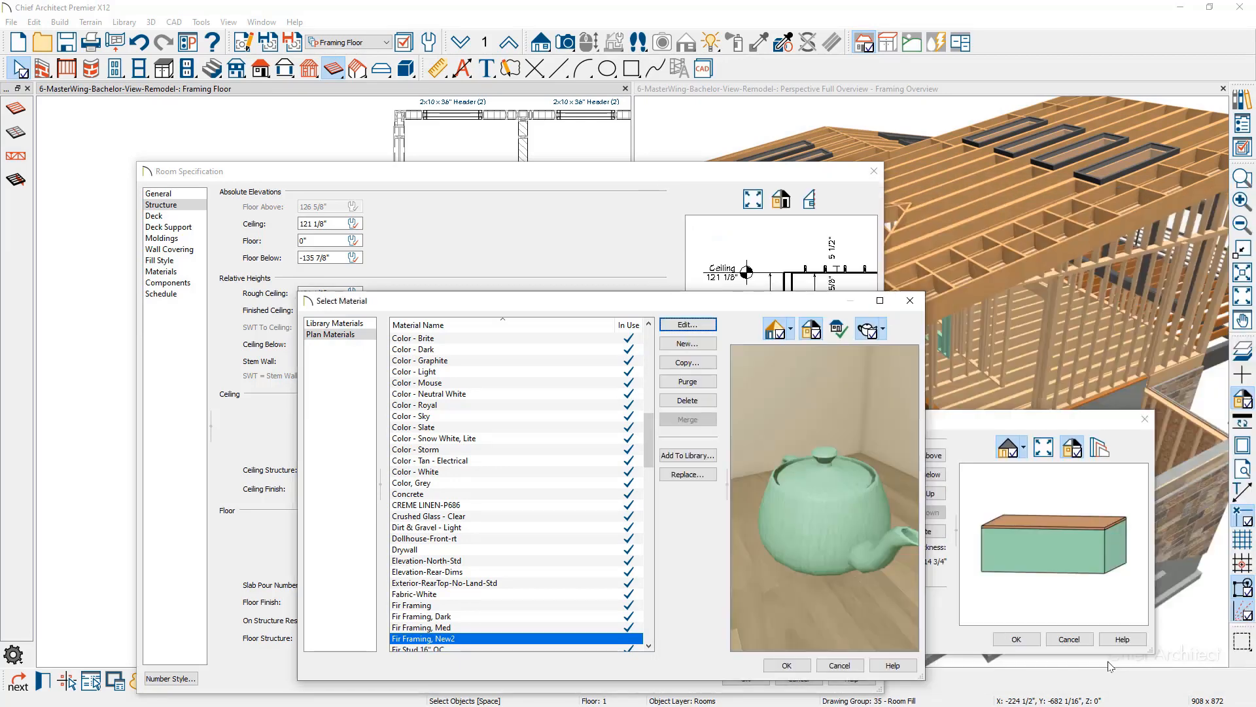
# Step: Assign Fir Framing, New2 to the I-joist layer, accept the closet's floor structure and room settings, and deselect the room
pyautogui.click(786, 664)
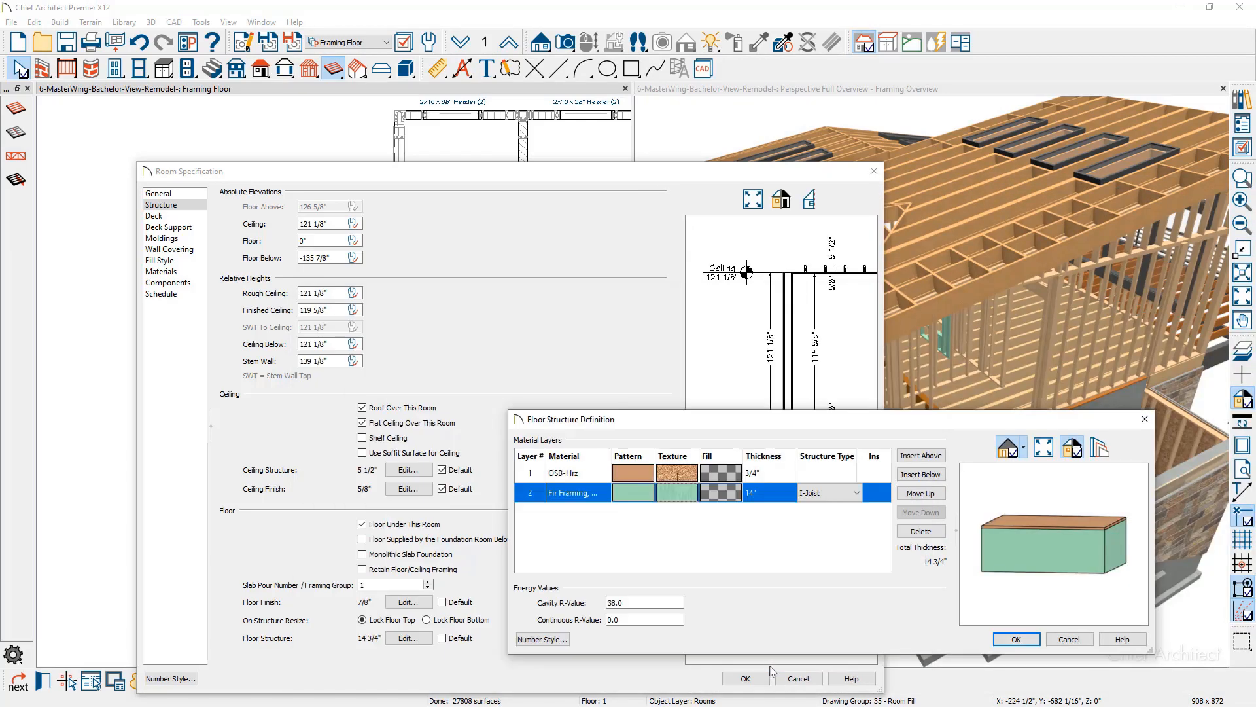
pyautogui.click(1015, 639)
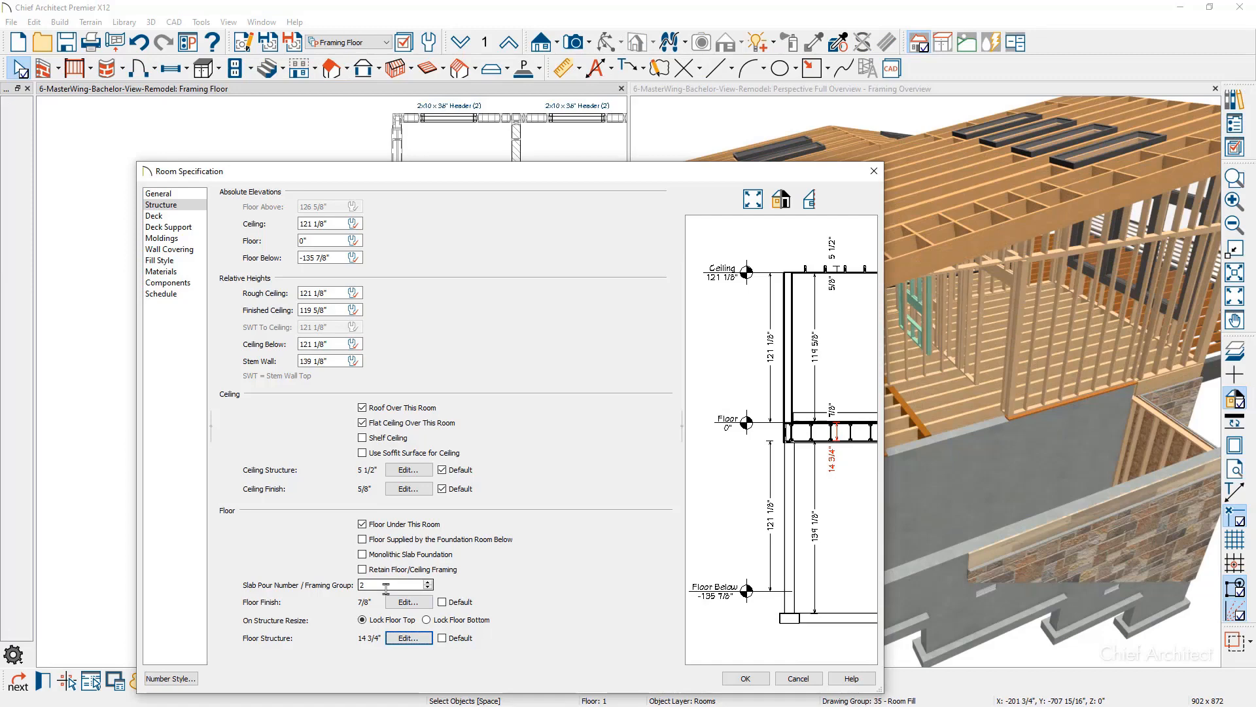
pyautogui.click(745, 679)
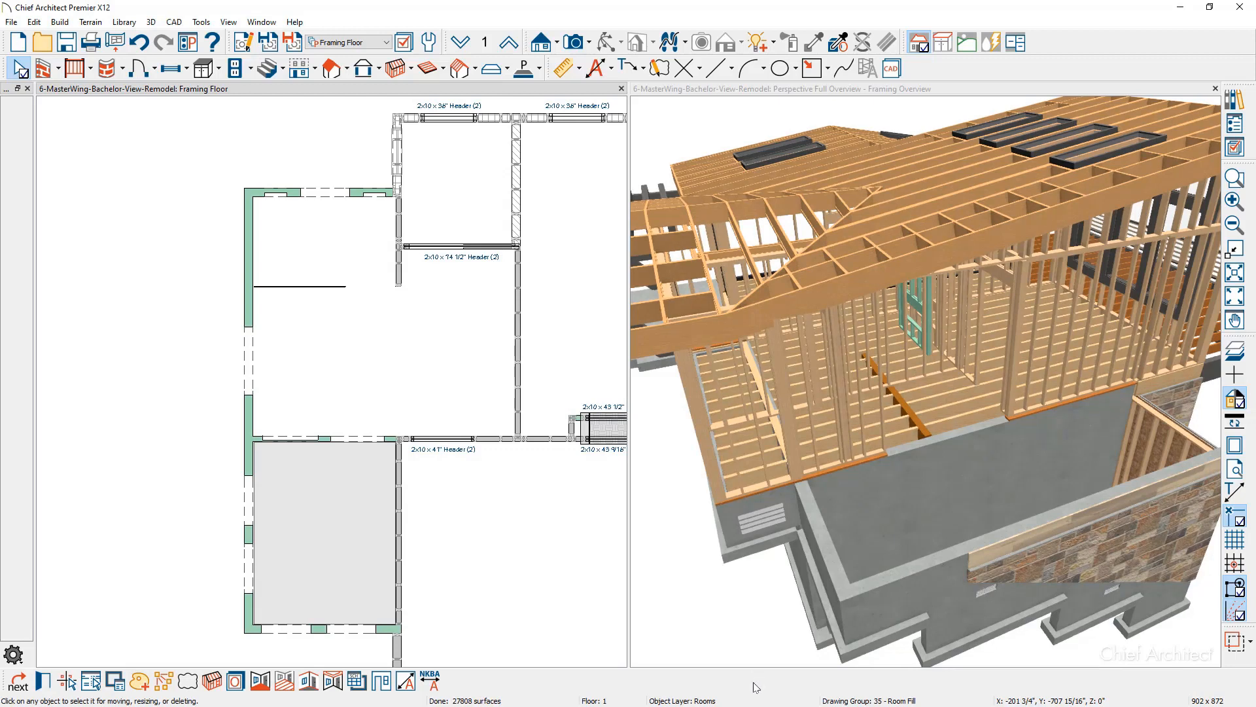
pyautogui.press('Escape')
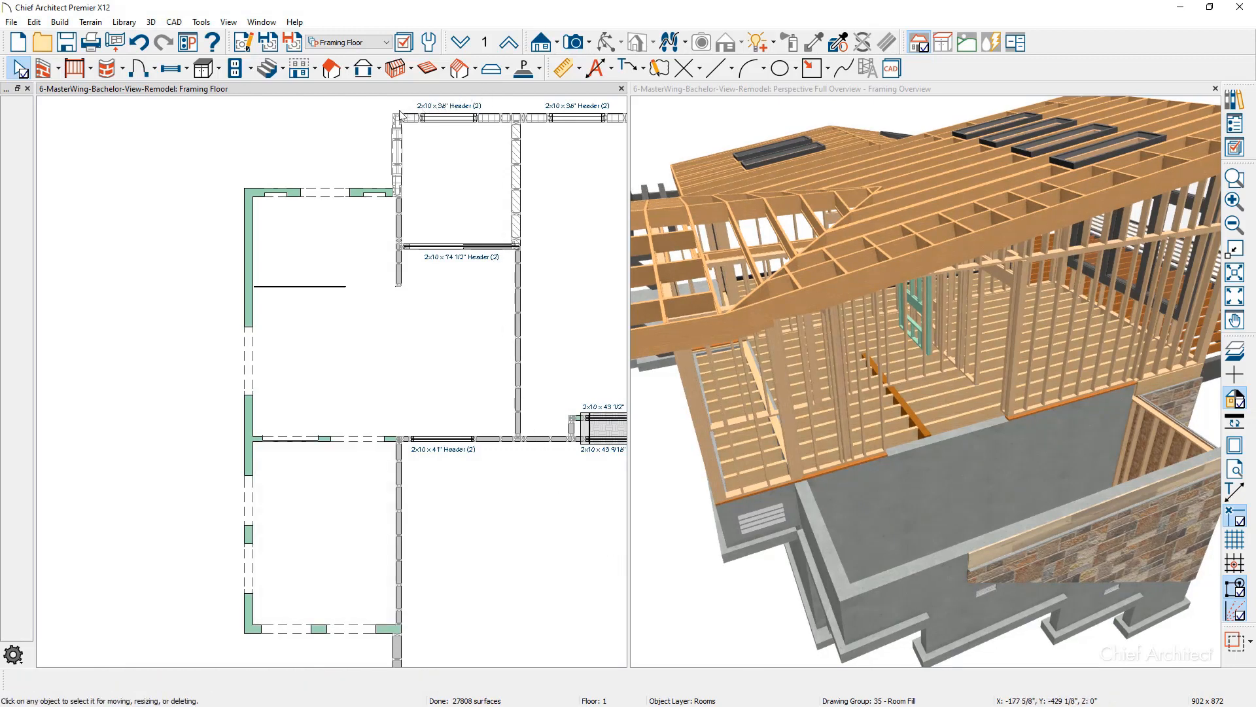
# Step: Build the subfloor framing for floor 1 from the foundation level with the Build Framing defaults
pyautogui.click(460, 42)
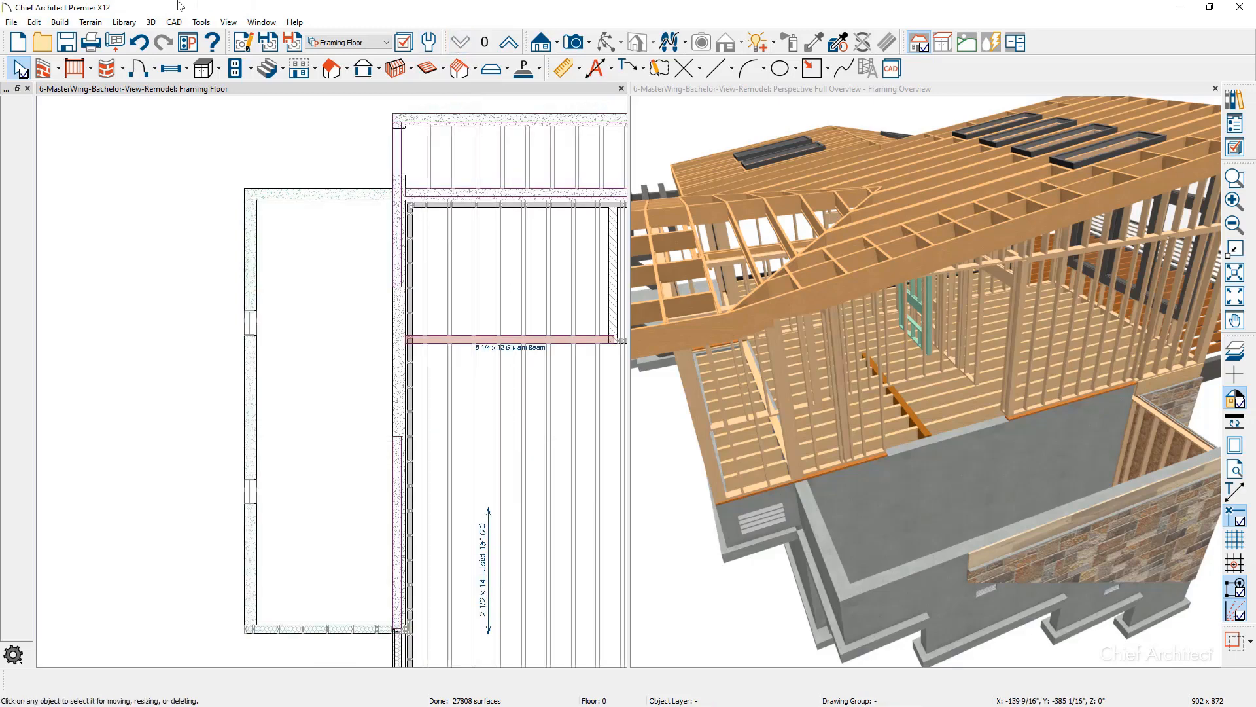
pyautogui.click(58, 23)
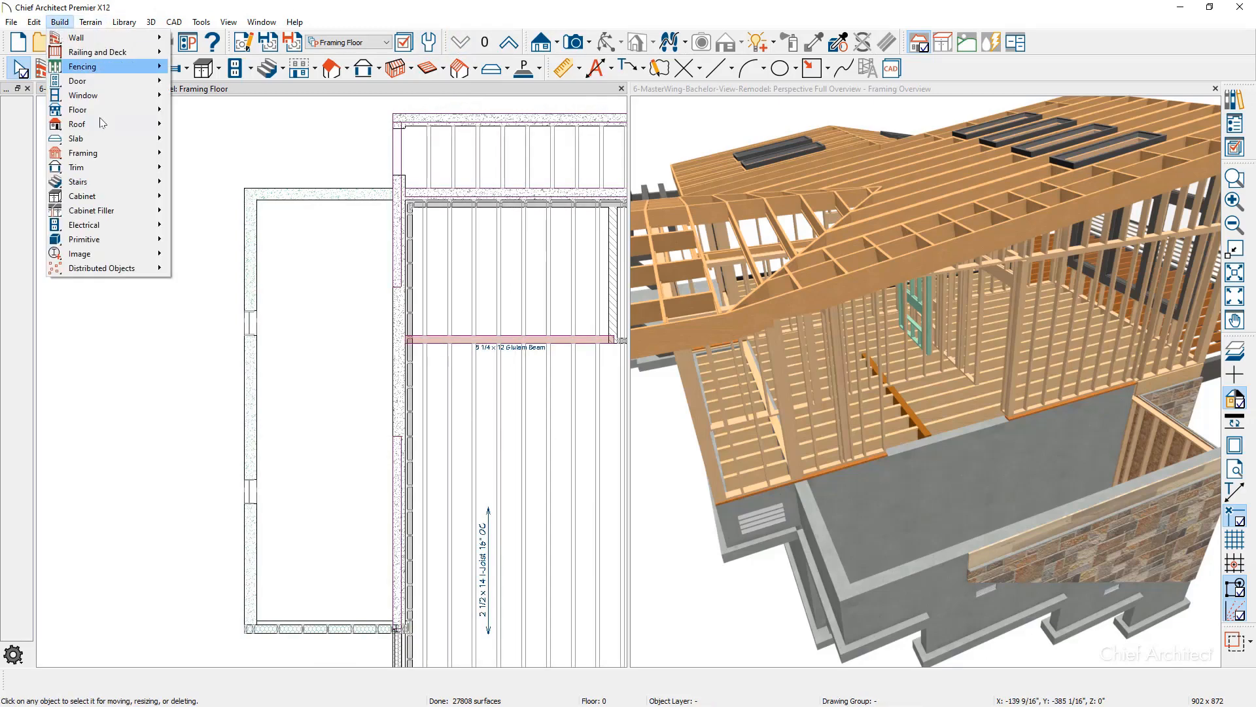
pyautogui.moveTo(116, 154)
pyautogui.click(207, 155)
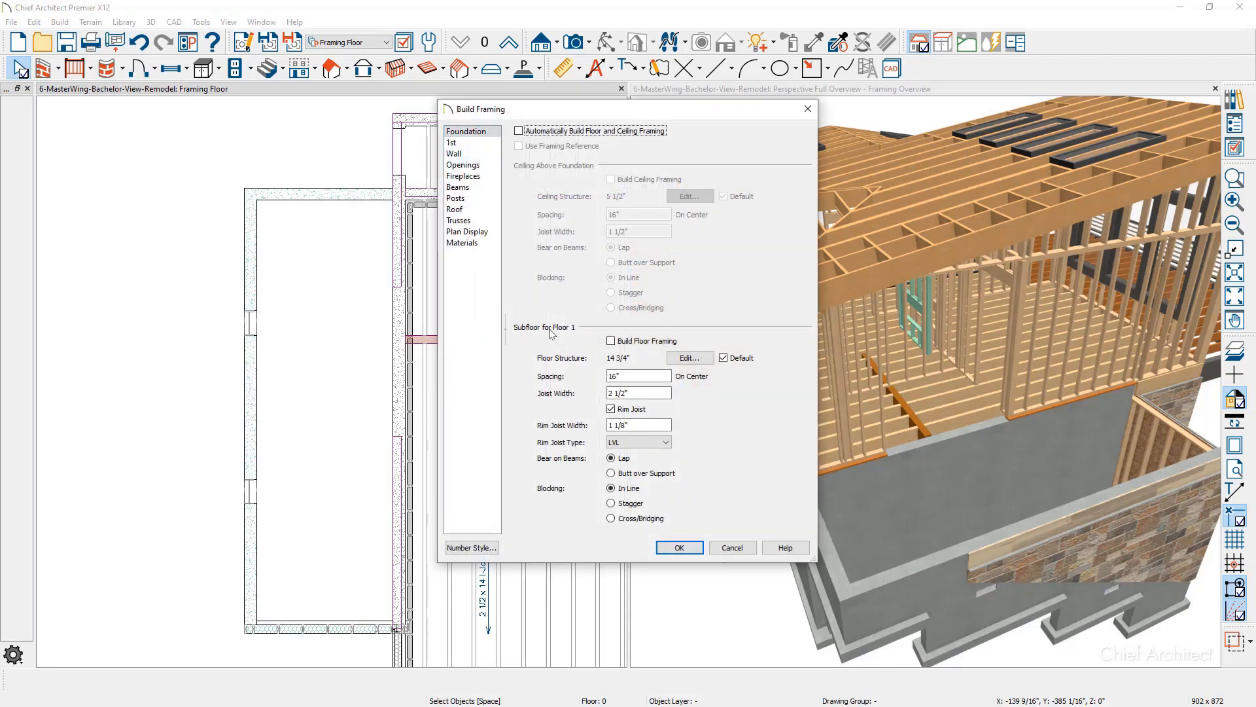
pyautogui.click(611, 341)
pyautogui.click(678, 548)
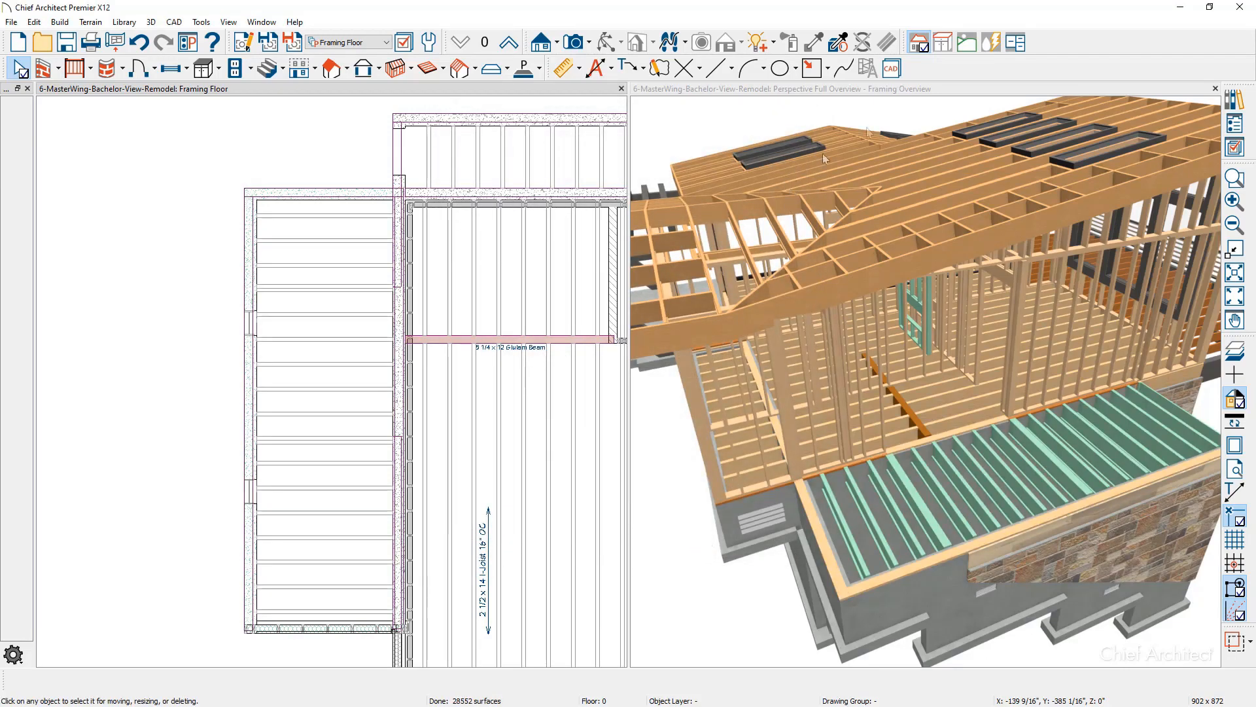
# Step: Enlarge the 3D framing overview and delete the two surplus doubled-up joists in the addition's new floor framing
pyautogui.doubleClick(906, 95)
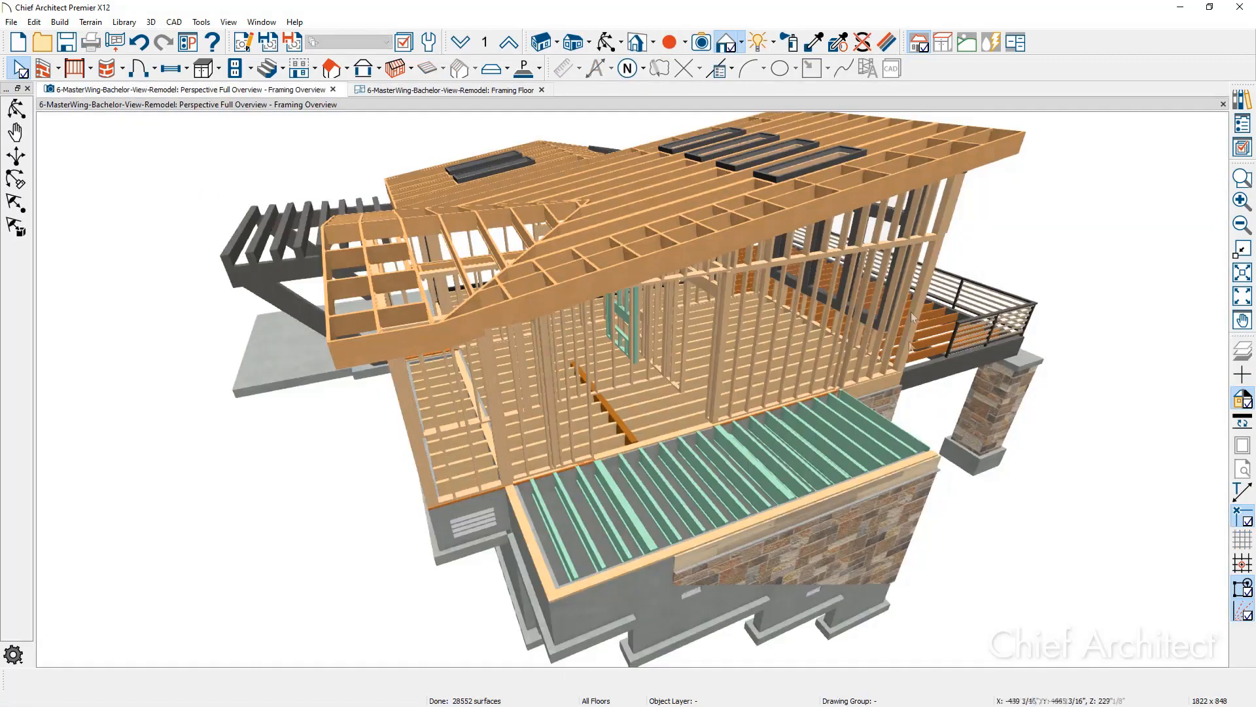
pyautogui.moveTo(790, 499); pyautogui.dragTo(755, 501, button='middle')
pyautogui.scroll(1, 755, 501)
pyautogui.scroll(1, 579, 504)
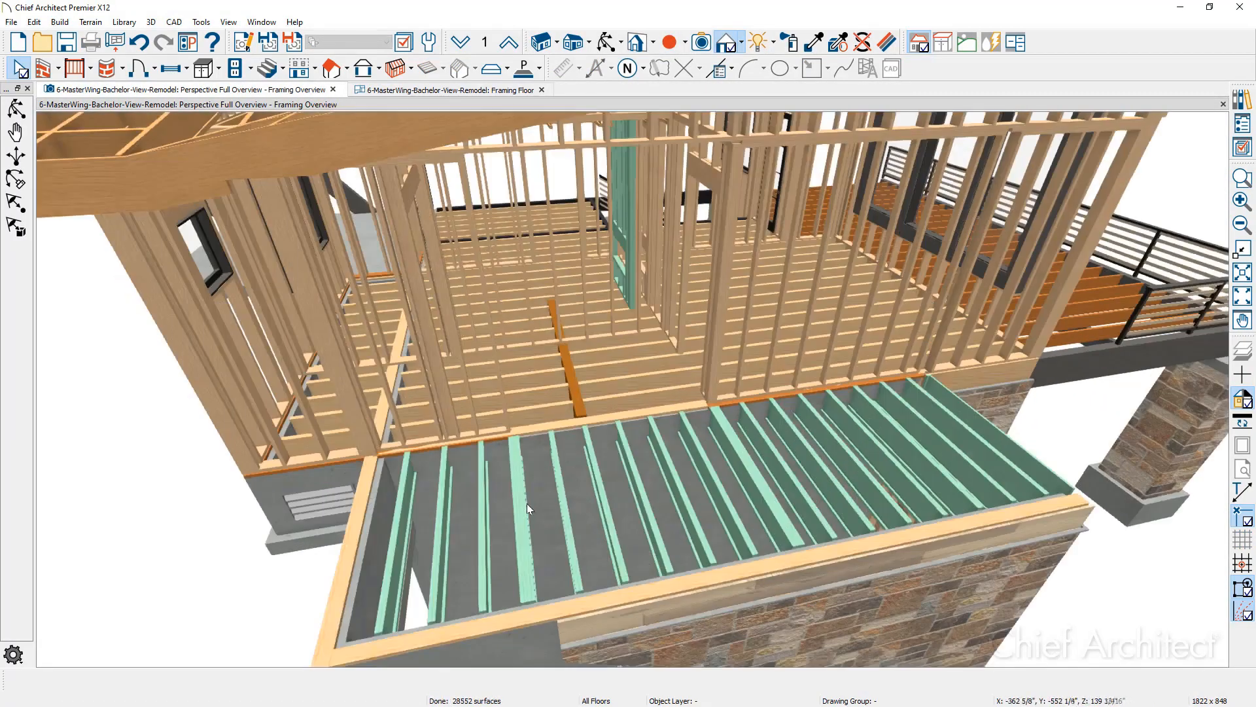
pyautogui.click(524, 503)
pyautogui.press('Escape')
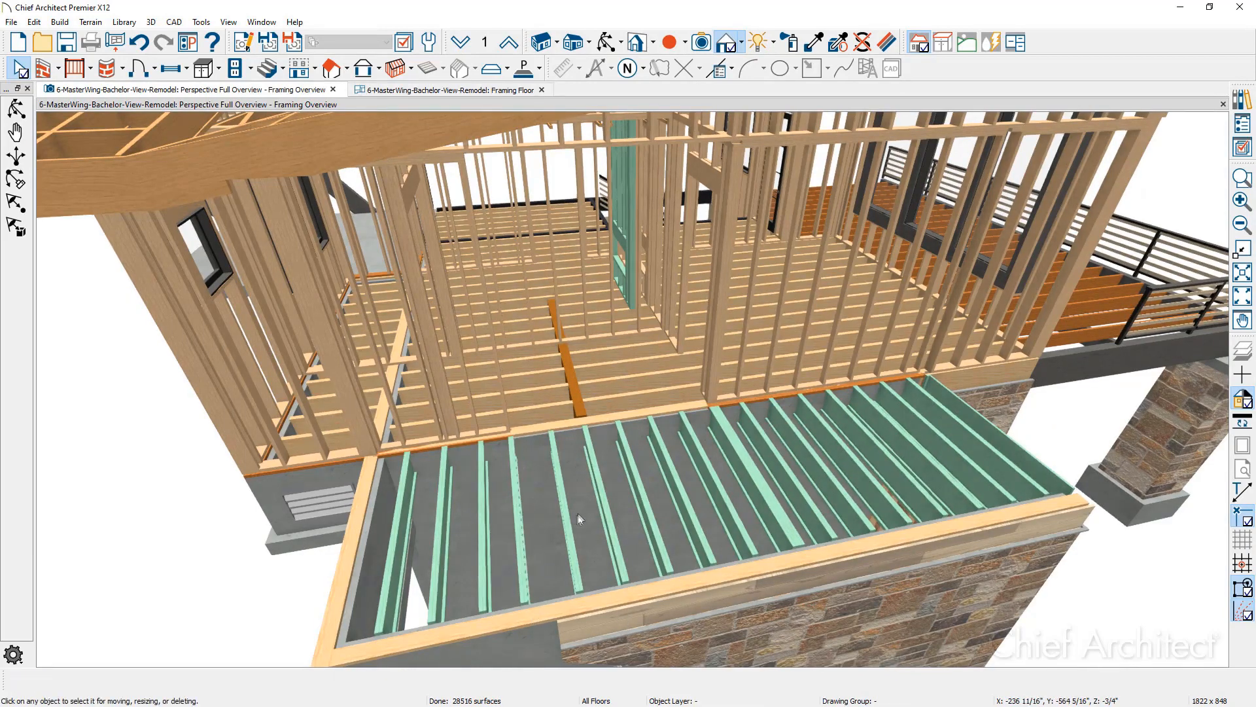
pyautogui.click(758, 488)
pyautogui.press('Delete')
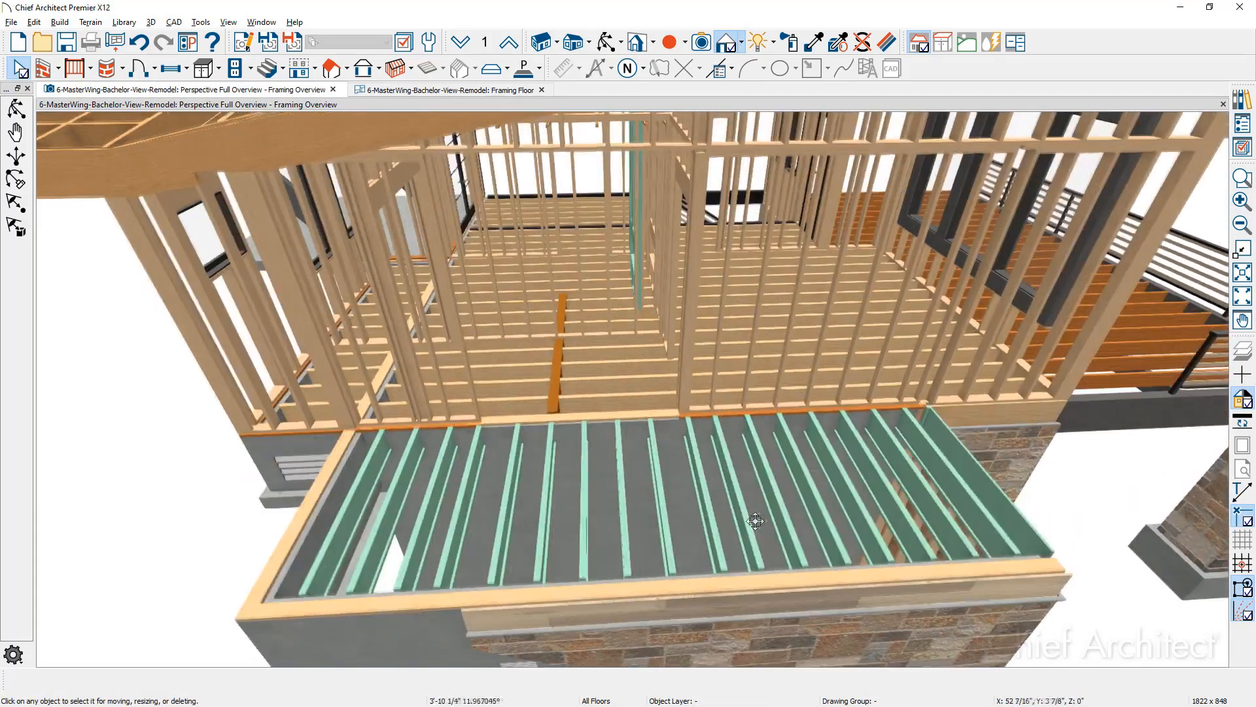
pyautogui.moveTo(756, 521); pyautogui.dragTo(750, 528, button='middle')
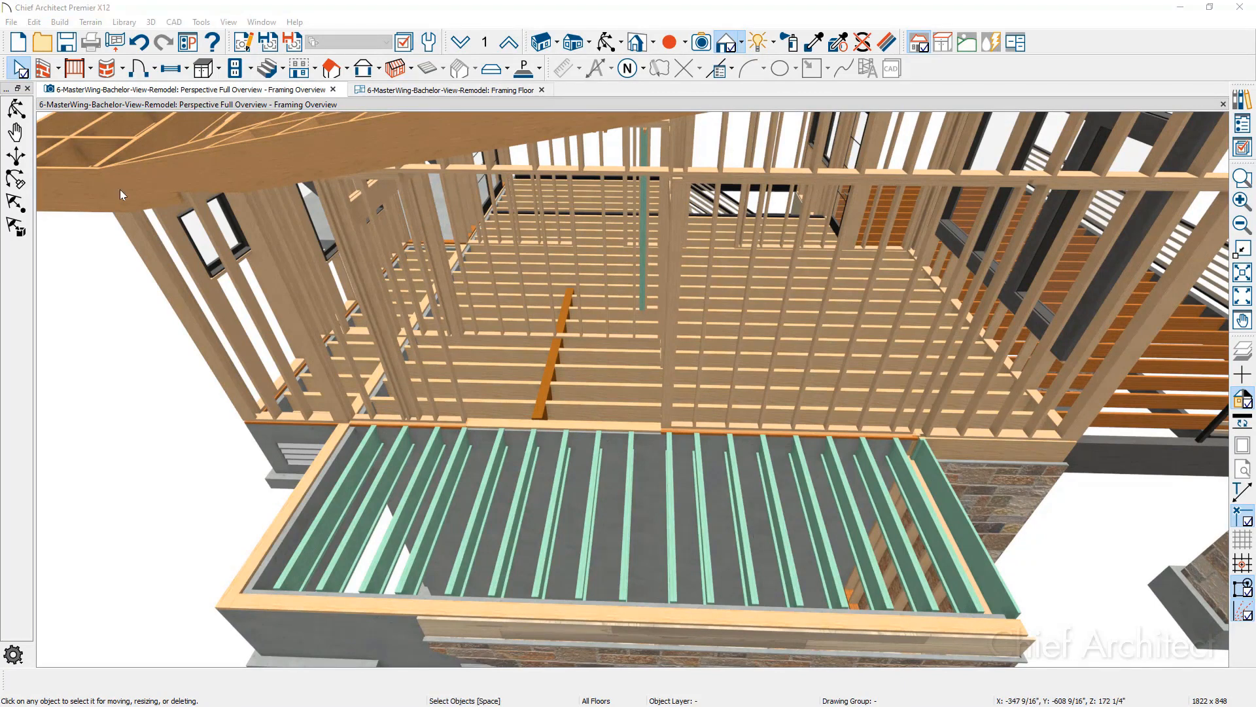
# Step: Build wall framing on floor 1 for the addition's three exterior walls and the interior partition between bath and closet
pyautogui.click(392, 92)
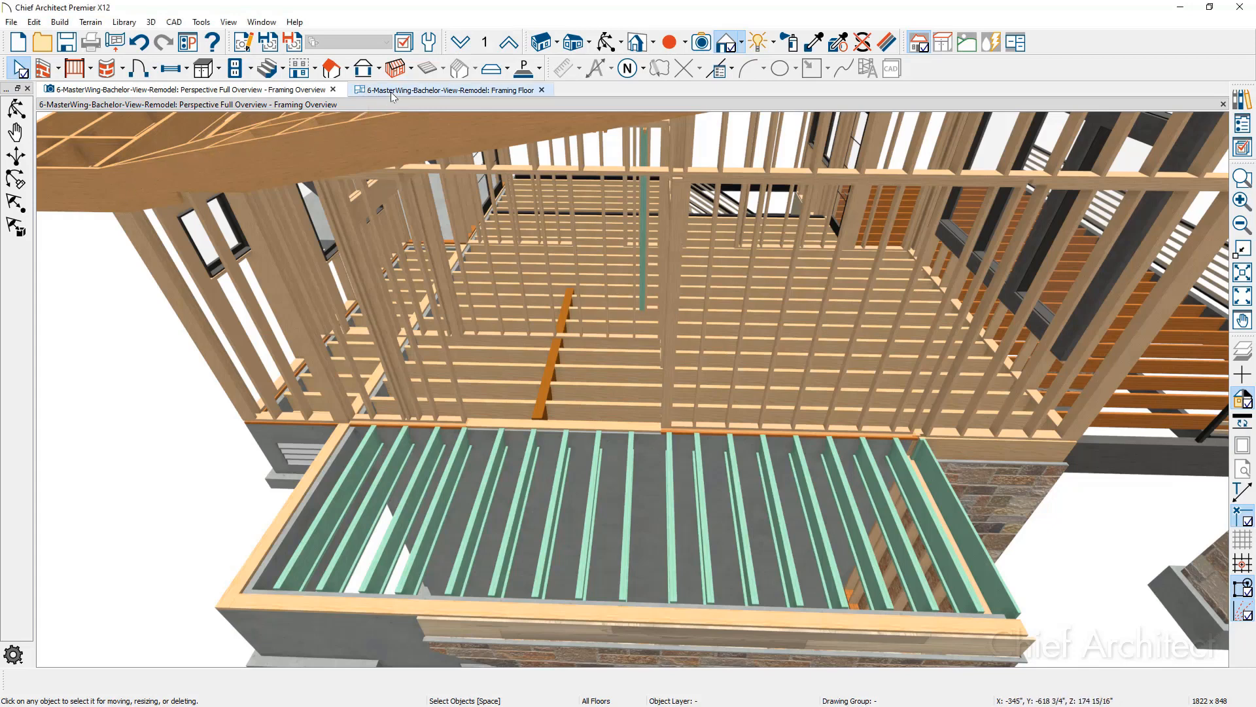
pyautogui.click(508, 42)
pyautogui.scroll(-5, 565, 152)
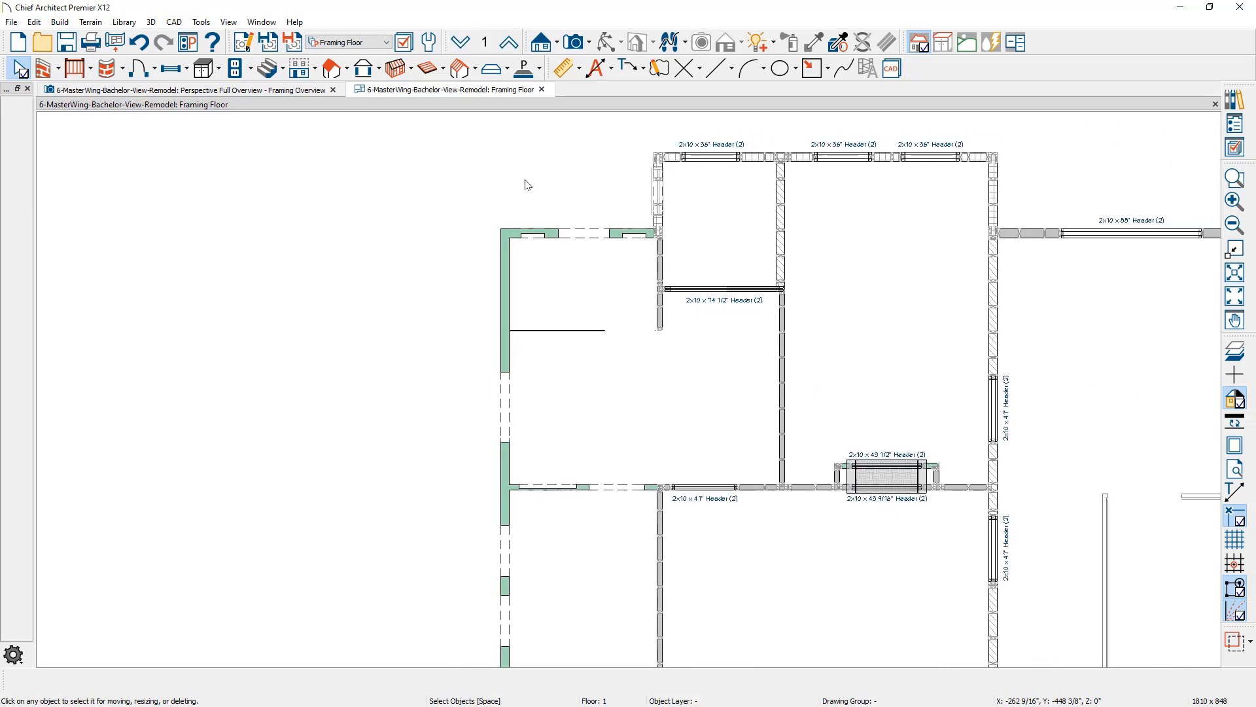
pyautogui.moveTo(418, 216); pyautogui.dragTo(326, 196, button='middle')
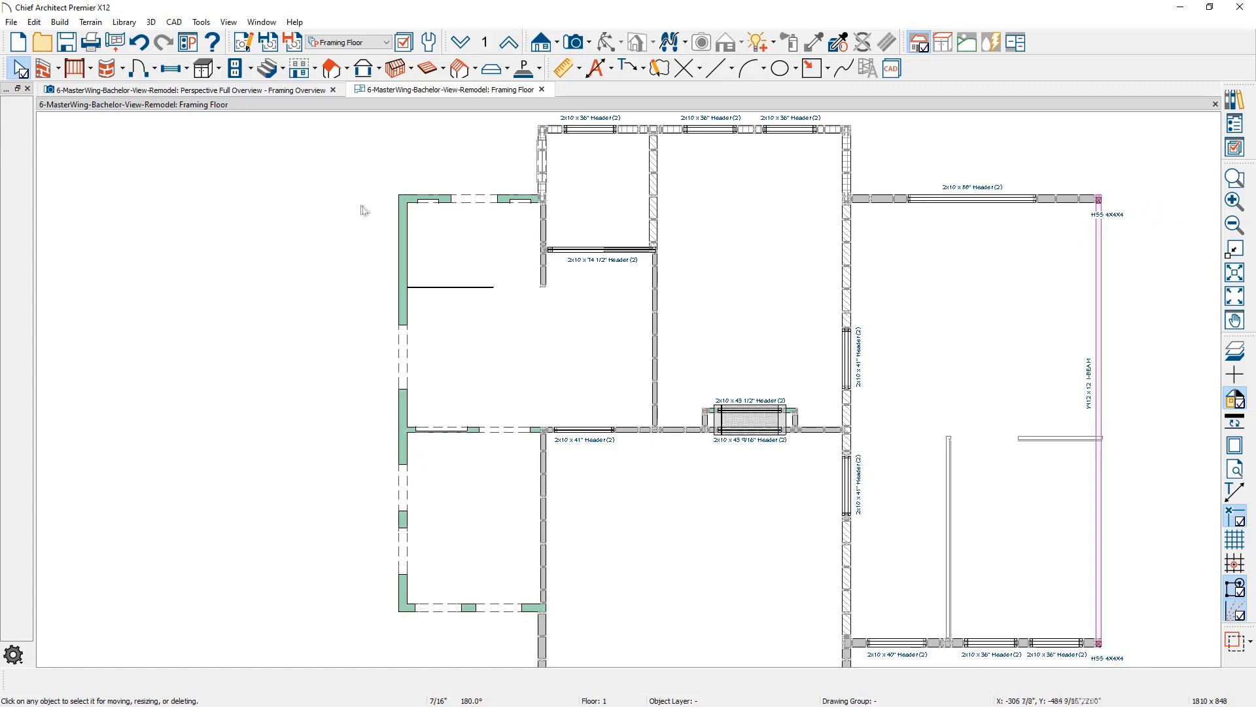
pyautogui.click(404, 200)
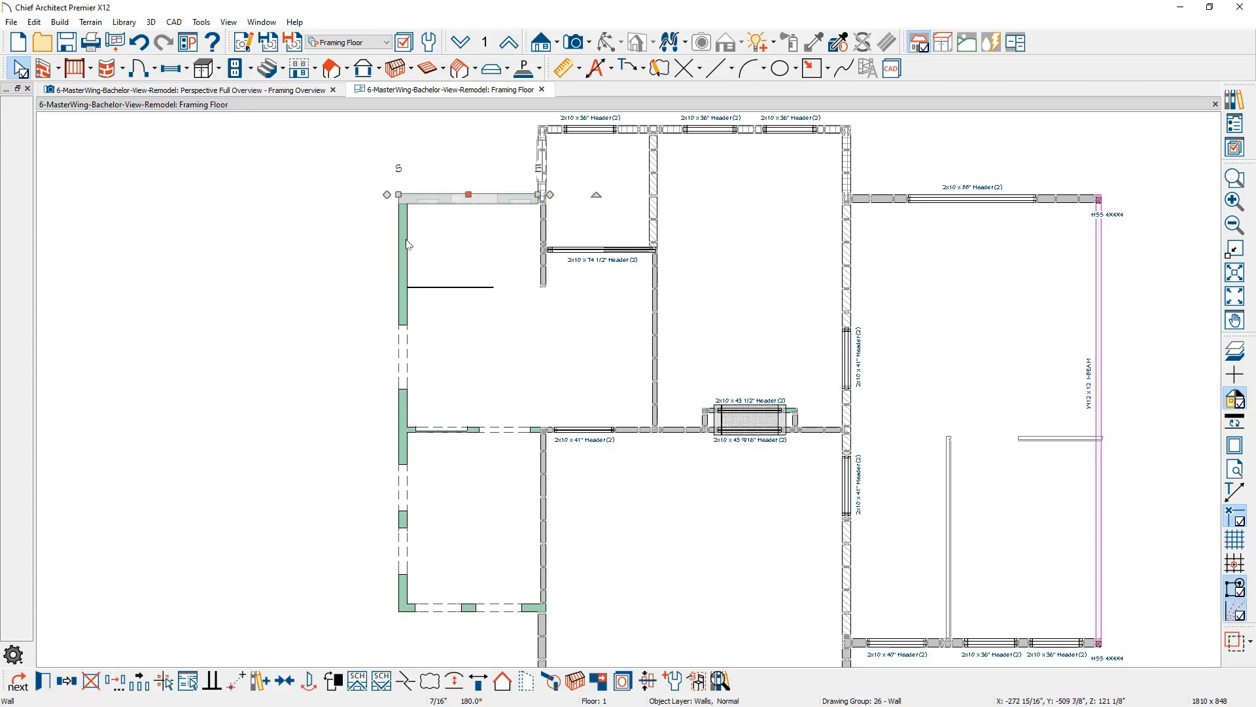
pyautogui.keyDown('shift'); pyautogui.click(477, 611); pyautogui.keyUp('shift')
pyautogui.keyDown('shift'); pyautogui.click(475, 430); pyautogui.keyUp('shift')
pyautogui.keyDown('shift'); pyautogui.click(474, 432); pyautogui.keyUp('shift')
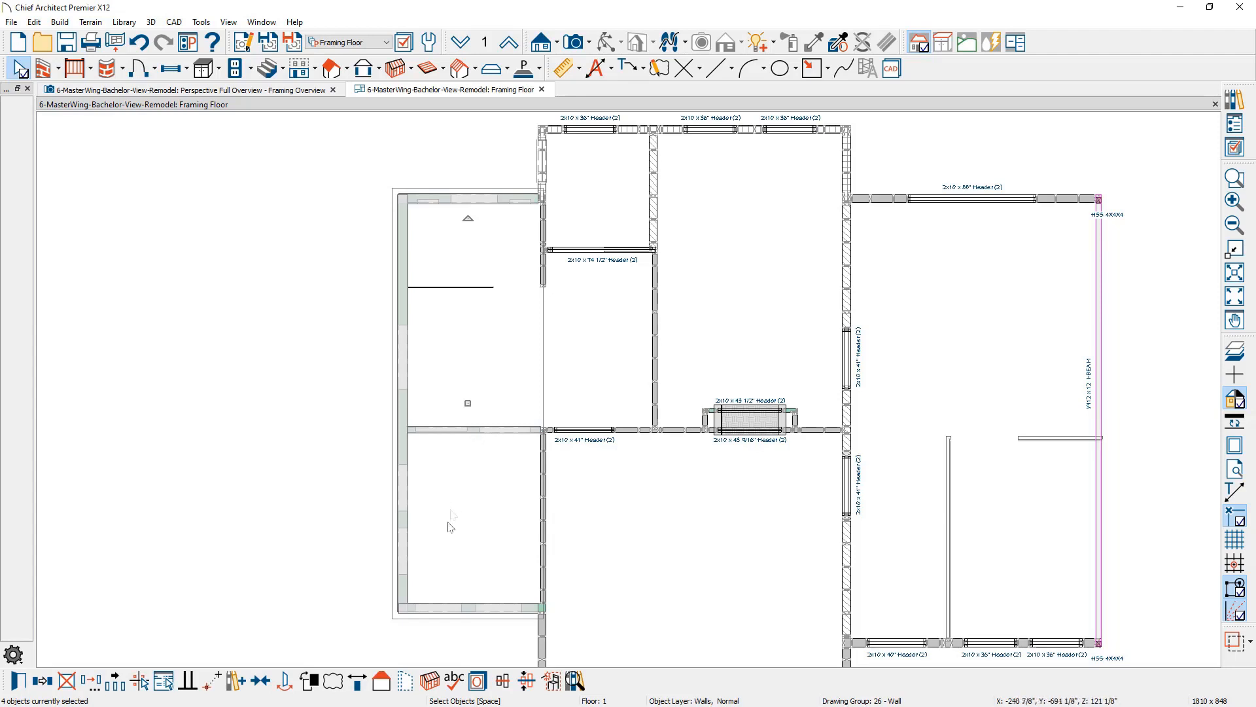
pyautogui.click(429, 681)
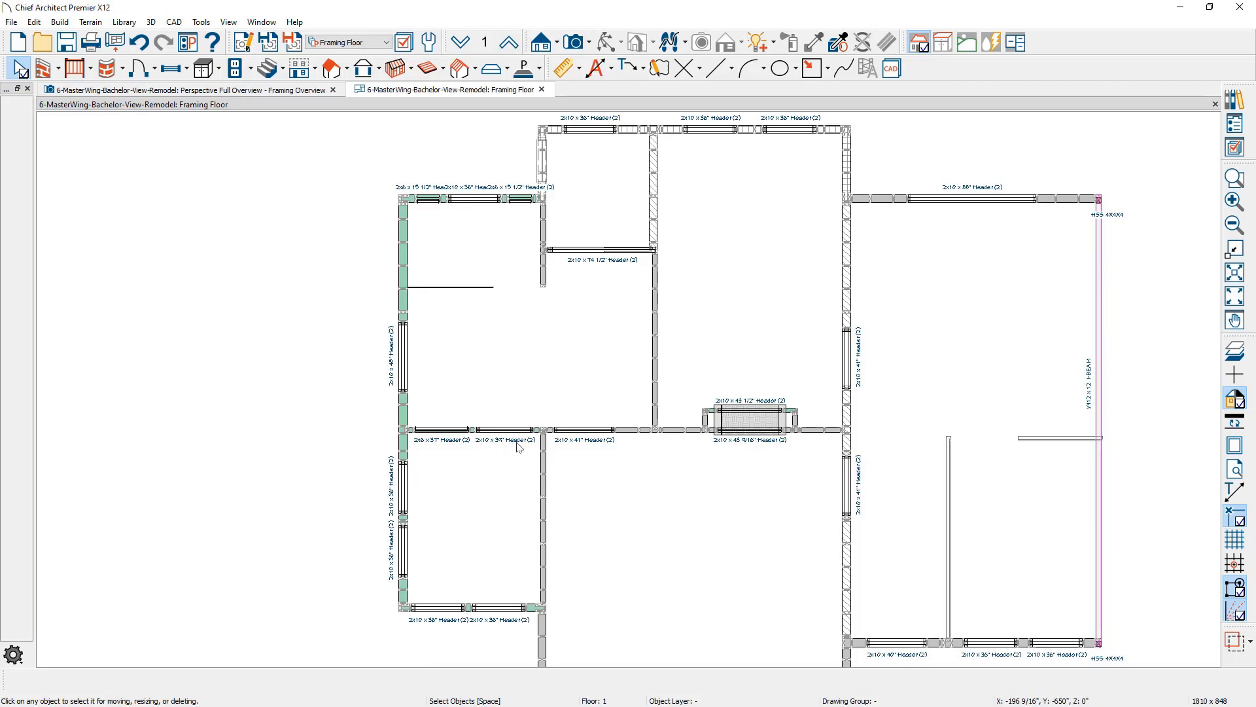
# Step: Build the wall framing for the addition's attic gable wall on floor 2, then return the plan to floor 1
pyautogui.doubleClick(300, 96)
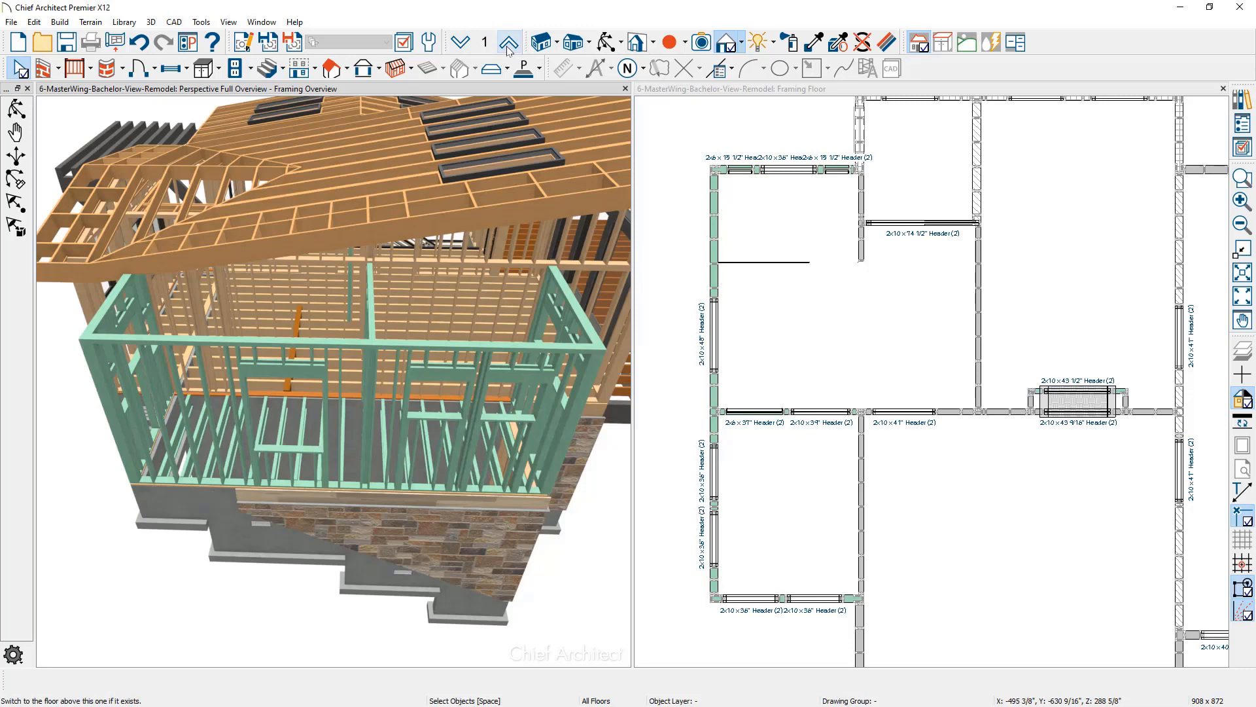
pyautogui.click(713, 91)
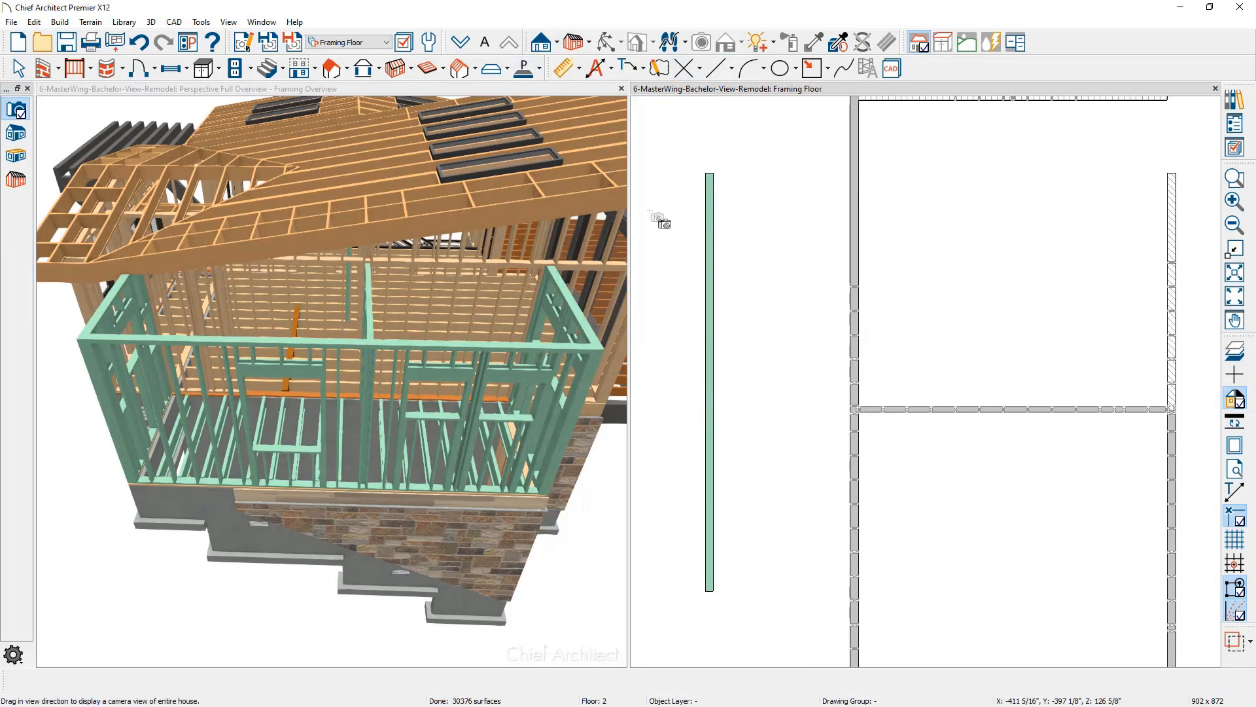
pyautogui.click(705, 262)
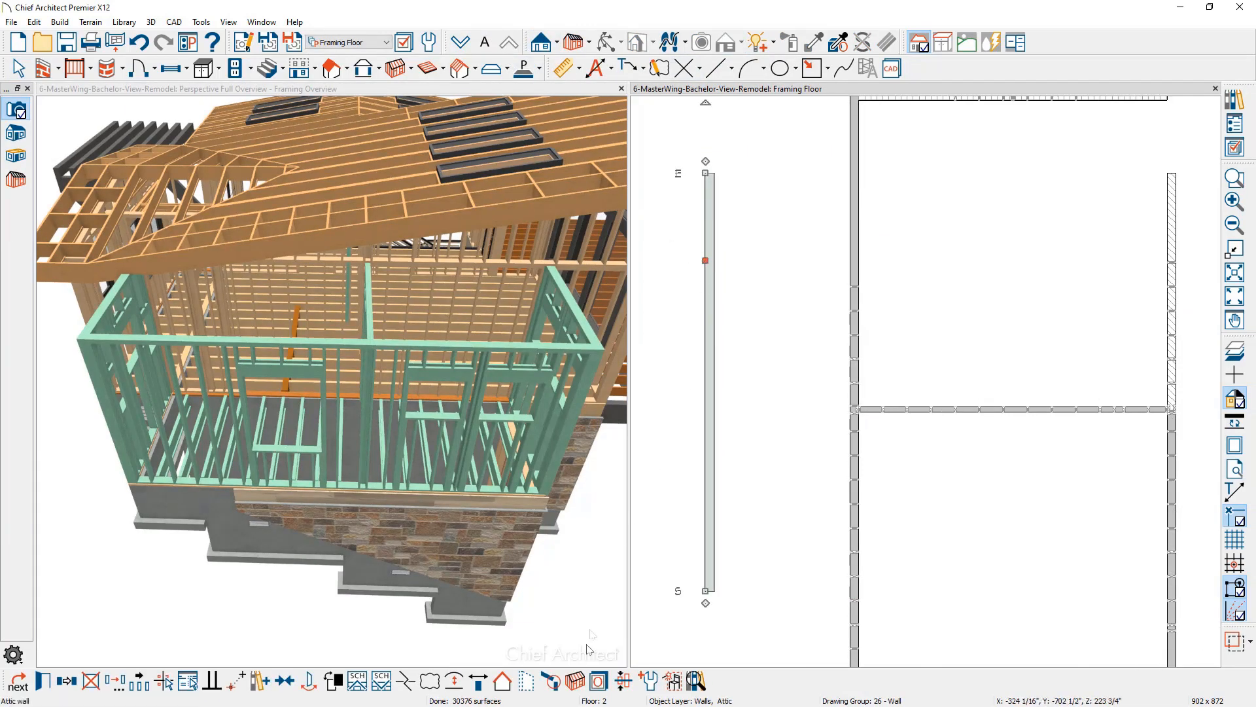
pyautogui.click(574, 682)
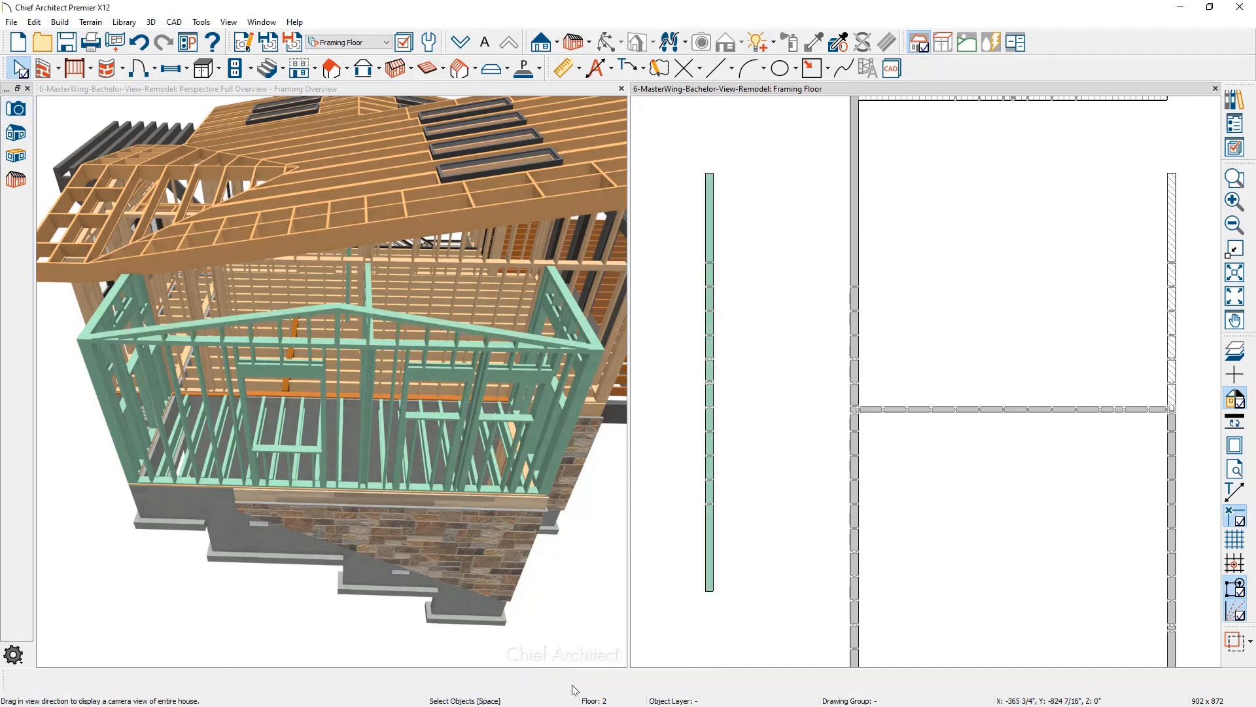
pyautogui.click(469, 44)
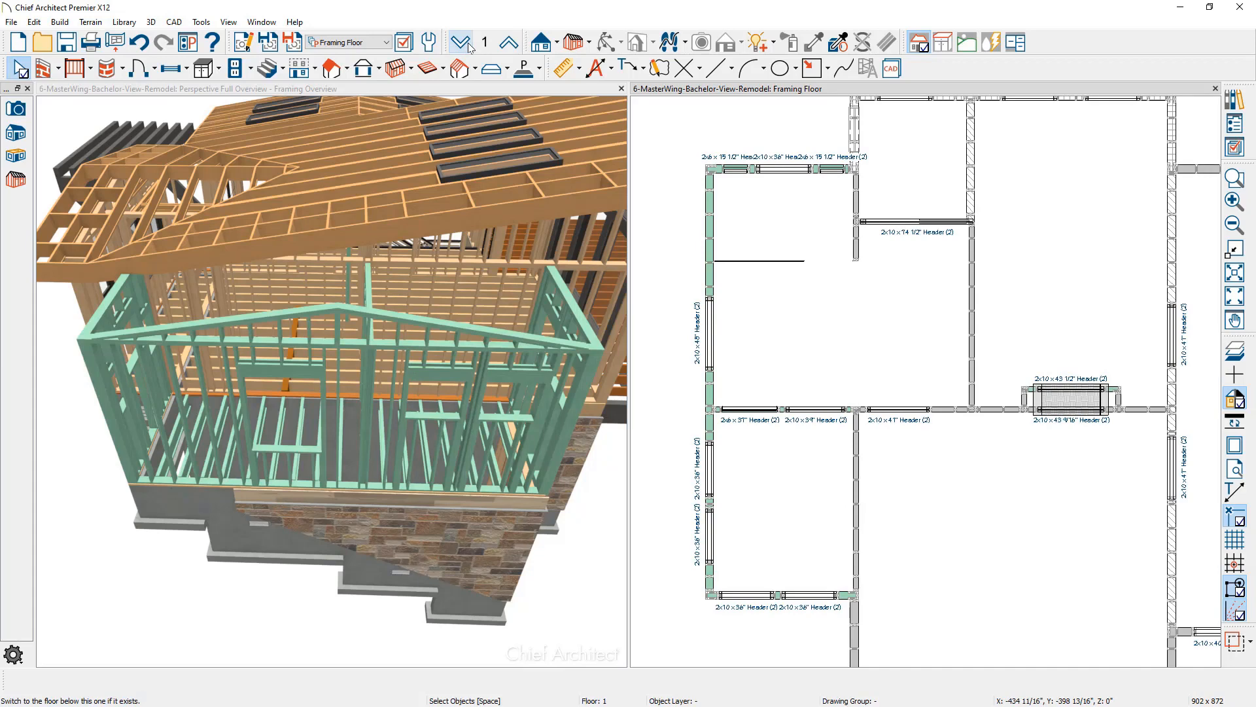
# Step: In the wall type definitions, set the main layer material of Siding-6 Plank, New to Fir, New Framing and accept the wall settings
pyautogui.click(58, 23)
pyautogui.moveTo(79, 38)
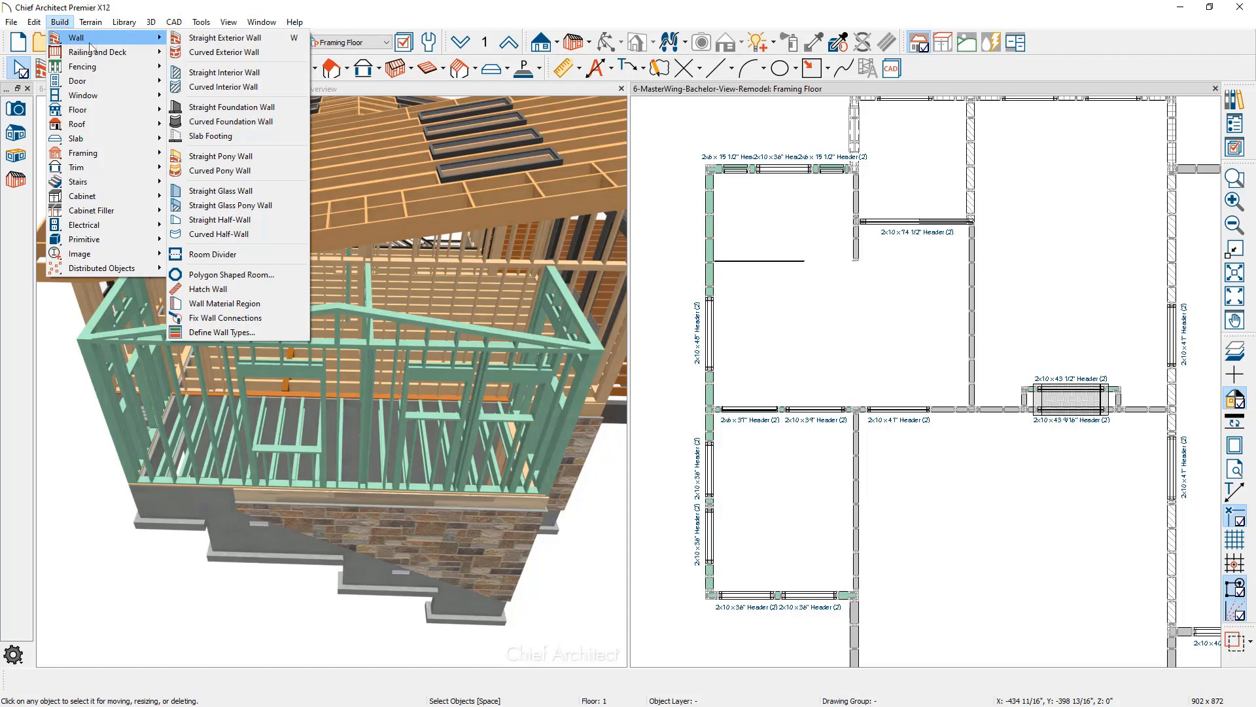
pyautogui.click(281, 332)
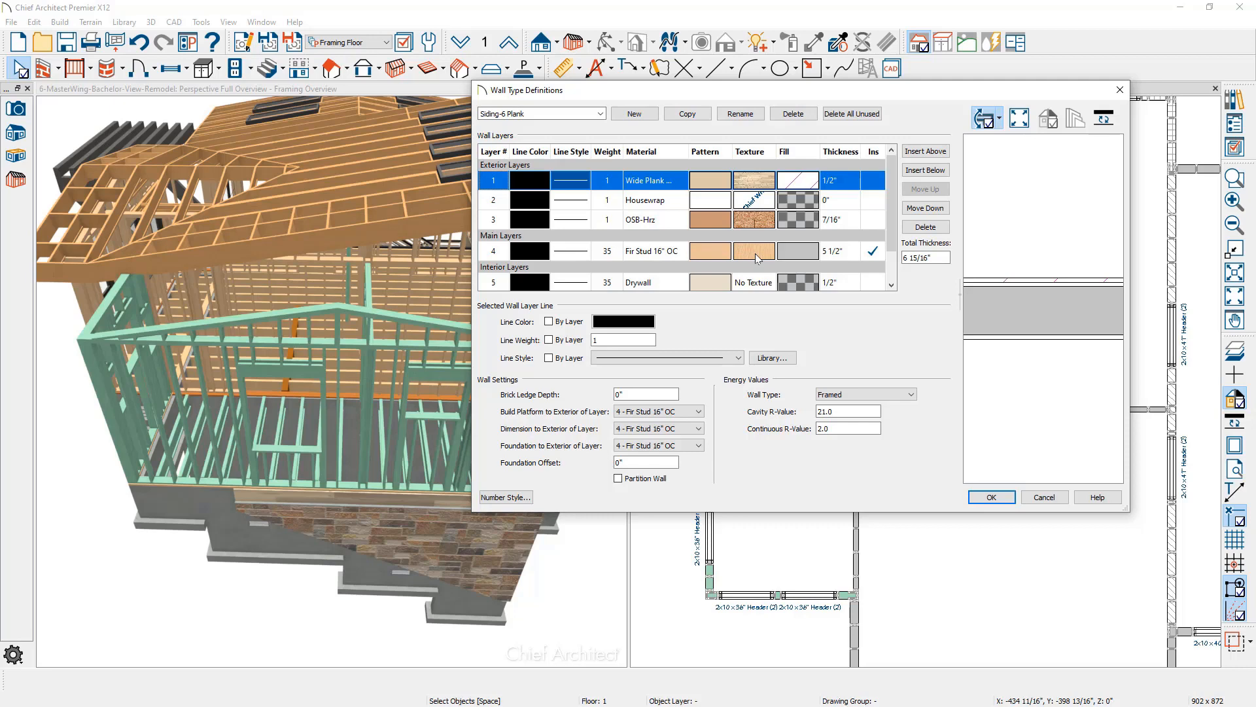
pyautogui.click(599, 113)
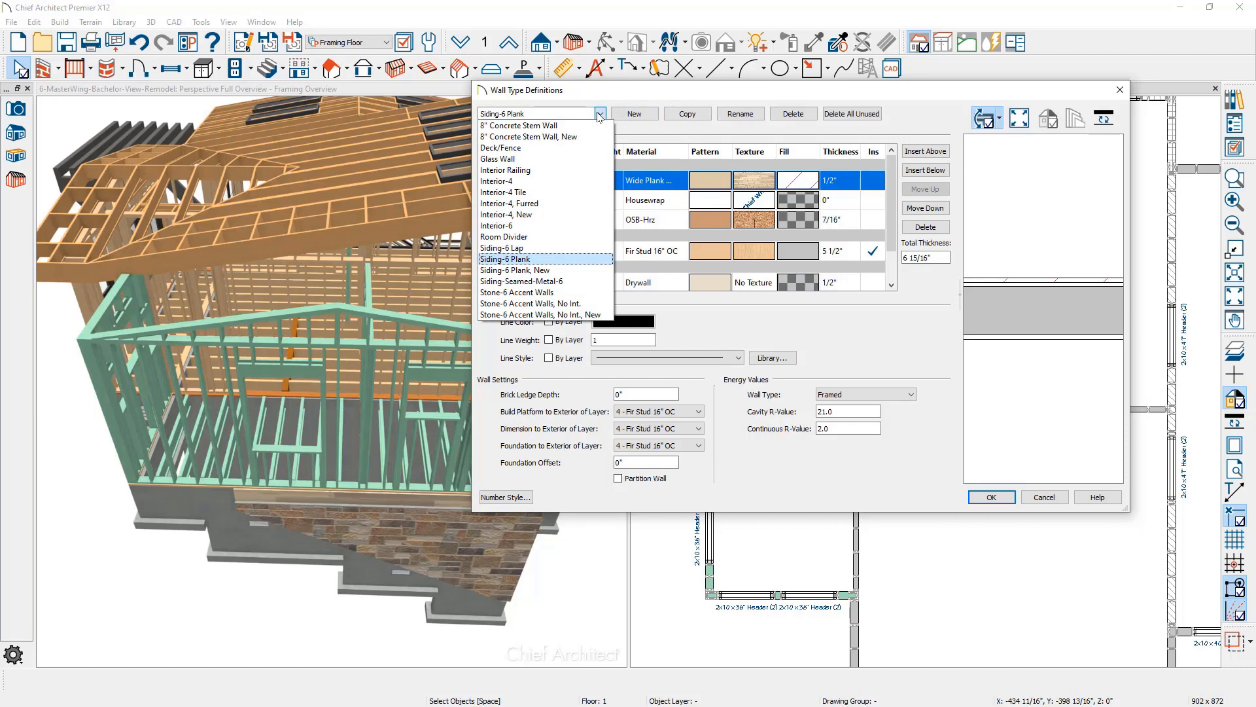
pyautogui.click(571, 270)
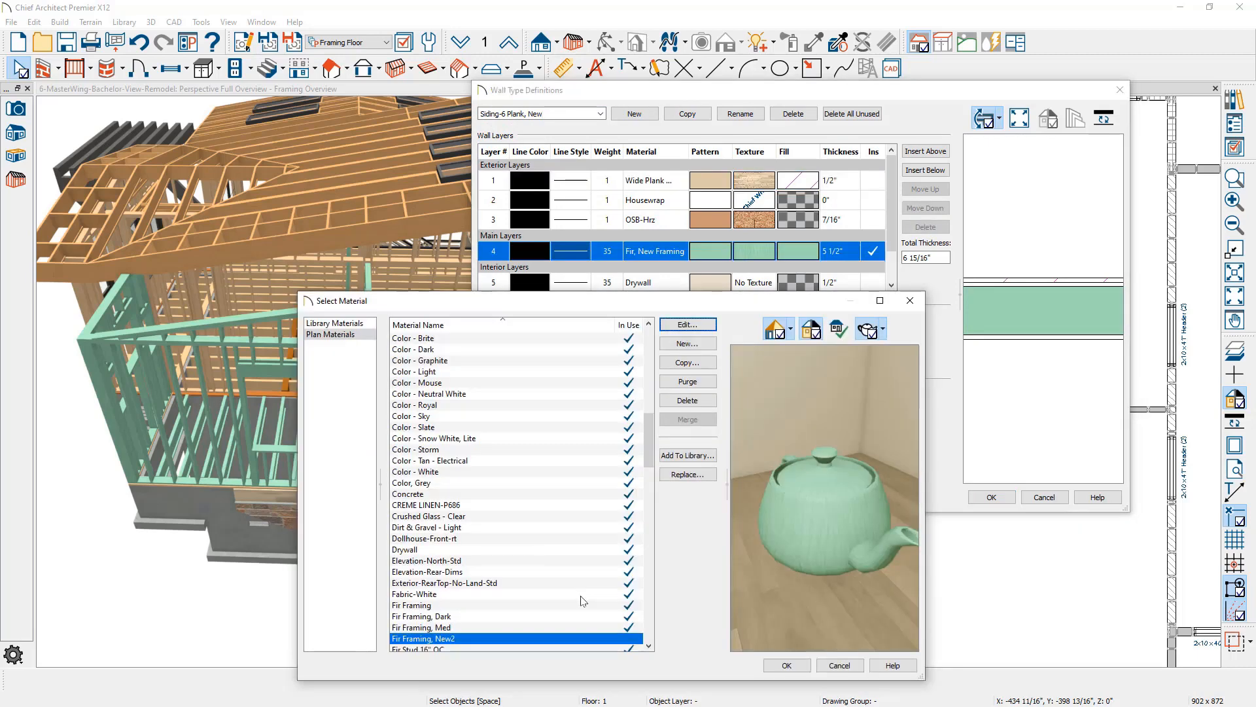
pyautogui.scroll(-1, 582, 600)
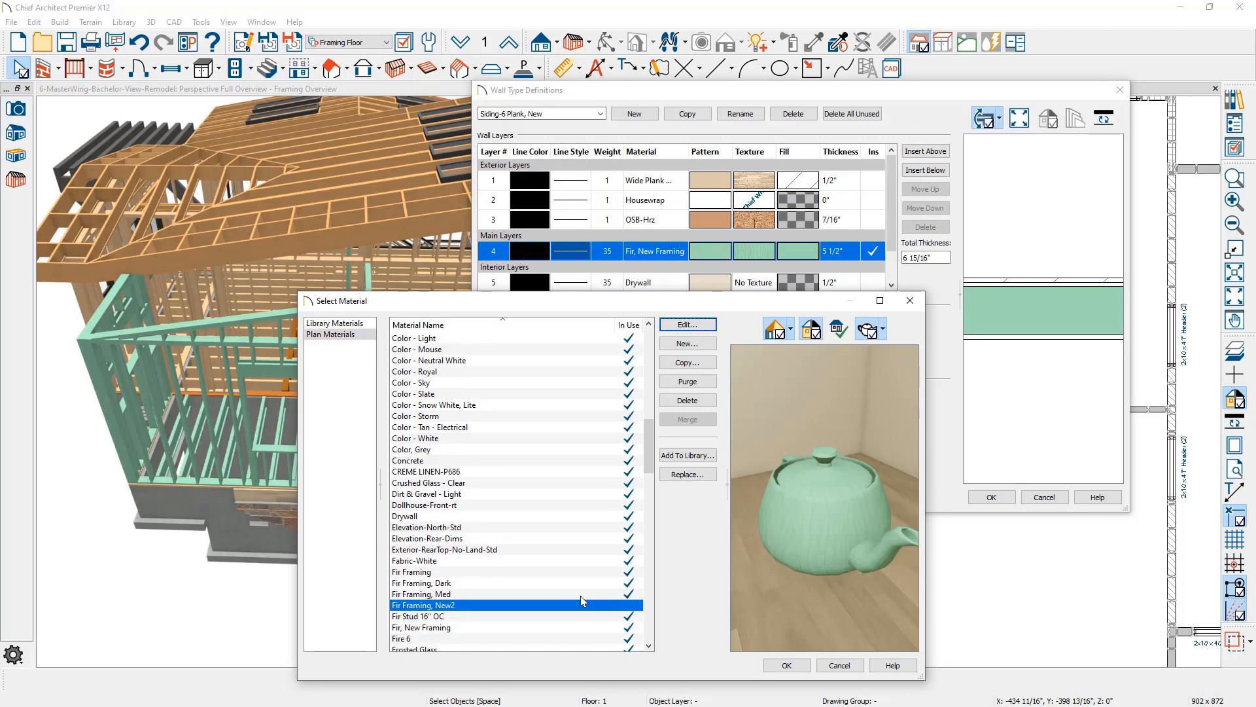
pyautogui.click(507, 628)
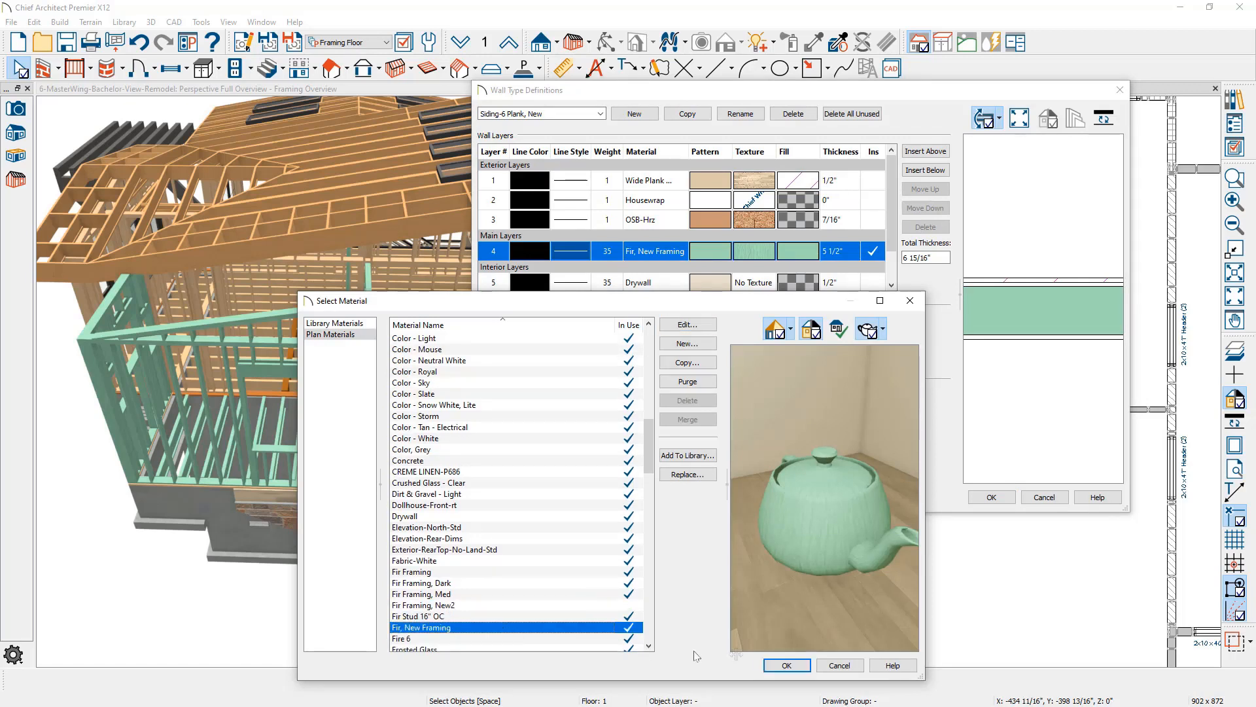
pyautogui.click(786, 666)
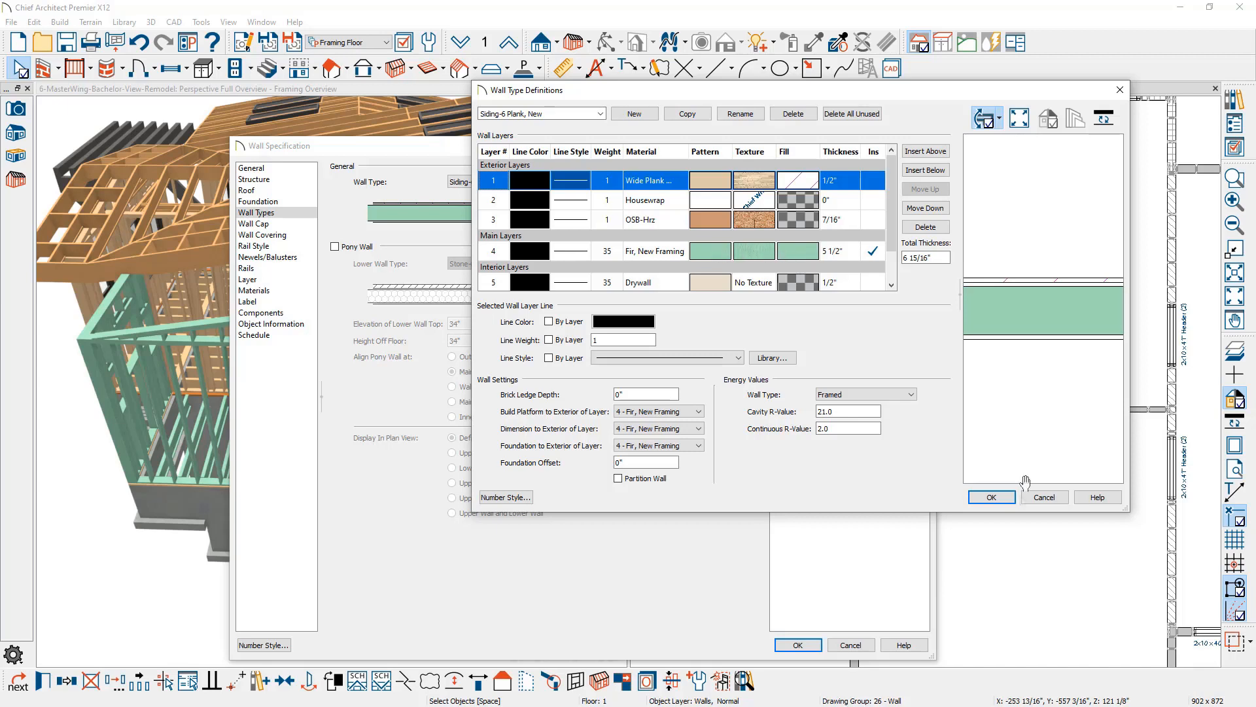
pyautogui.click(991, 497)
pyautogui.click(797, 645)
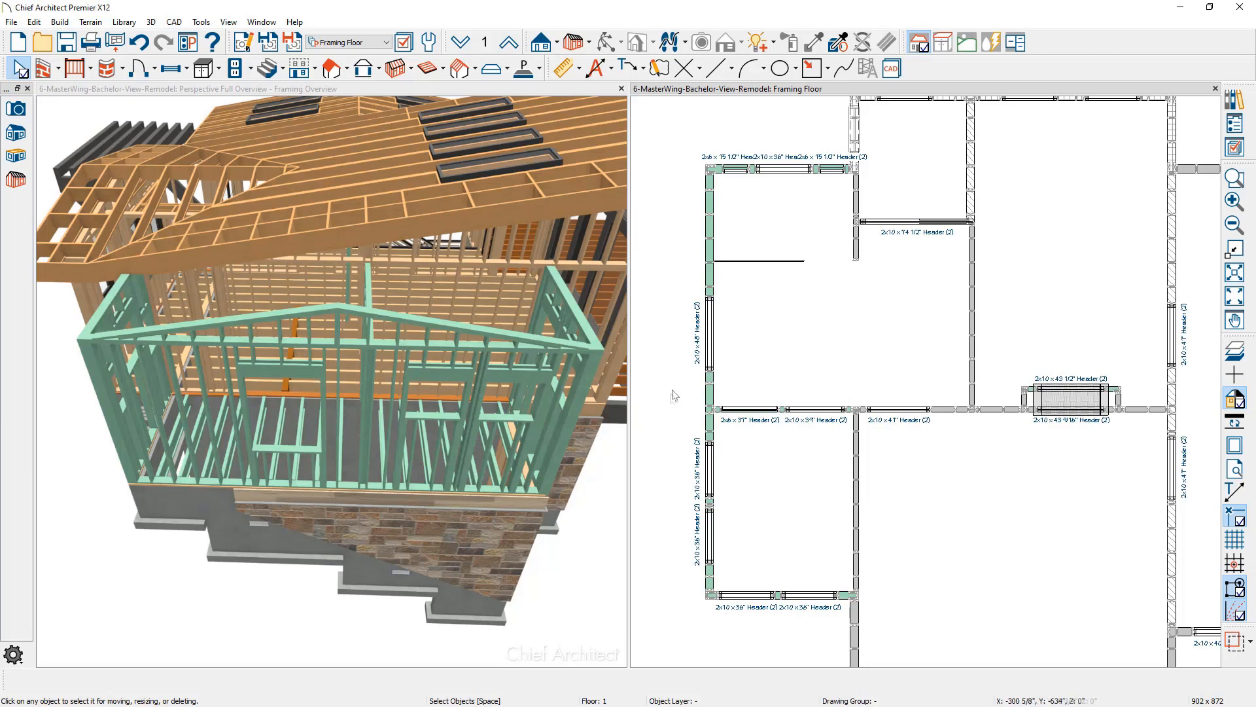
# Step: Switch the plan to the Framing Roof view and build roof framing for the addition's two roof planes
pyautogui.click(390, 44)
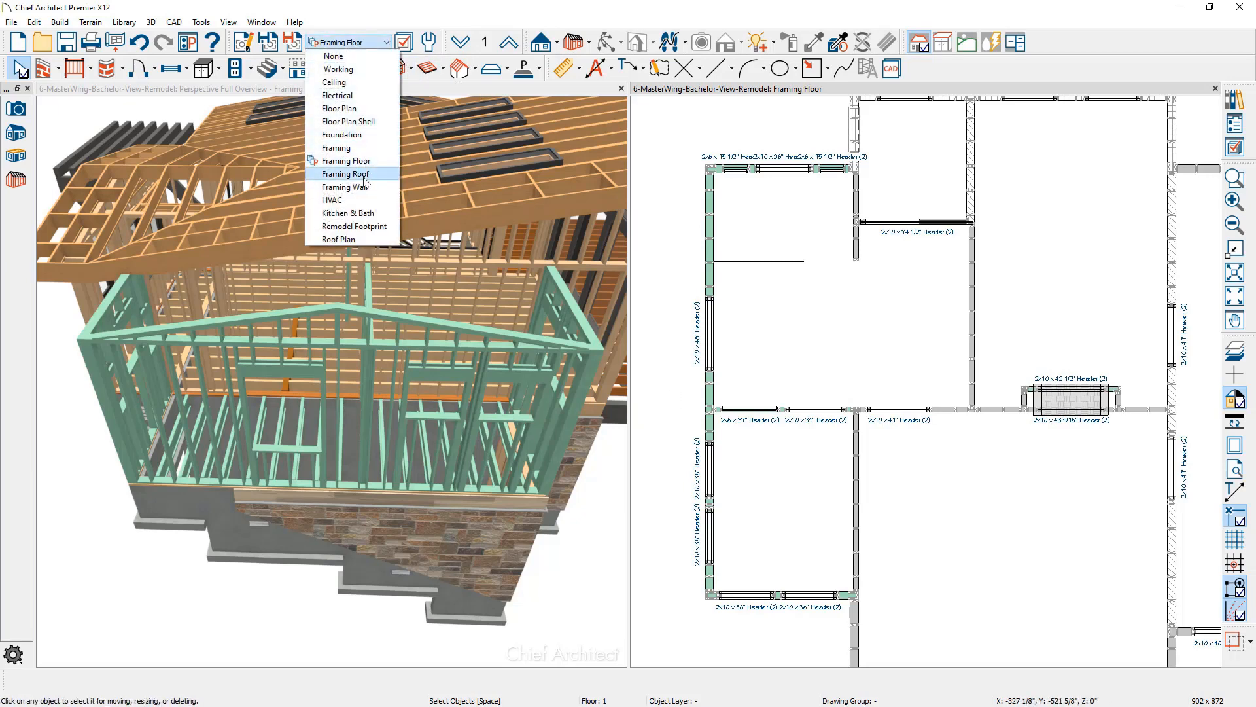
pyautogui.click(365, 177)
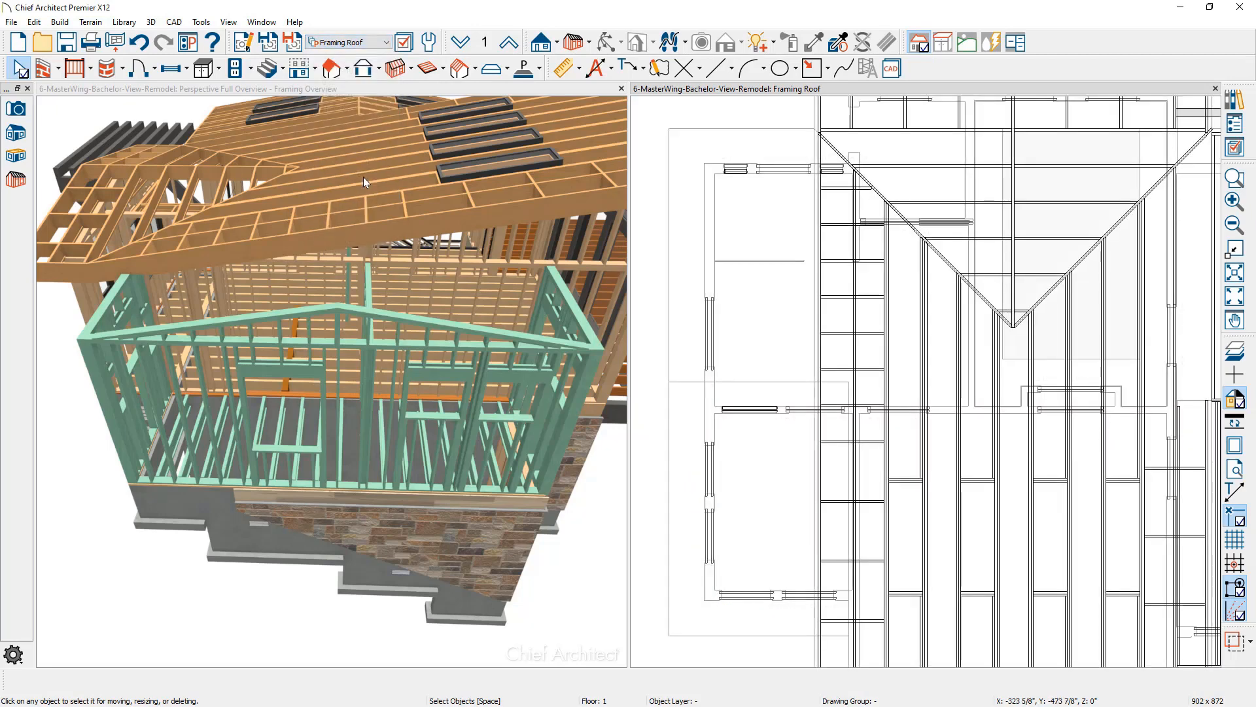
pyautogui.click(669, 252)
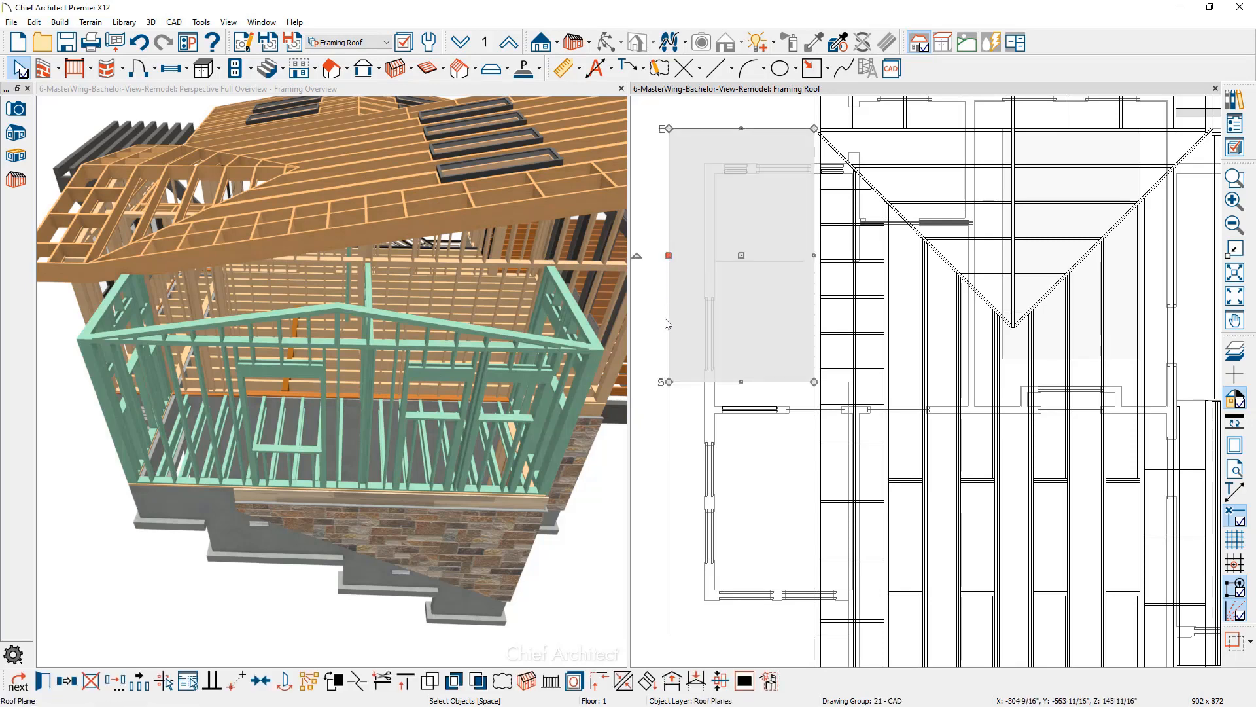
pyautogui.keyDown('shift'); pyautogui.click(668, 423); pyautogui.keyUp('shift')
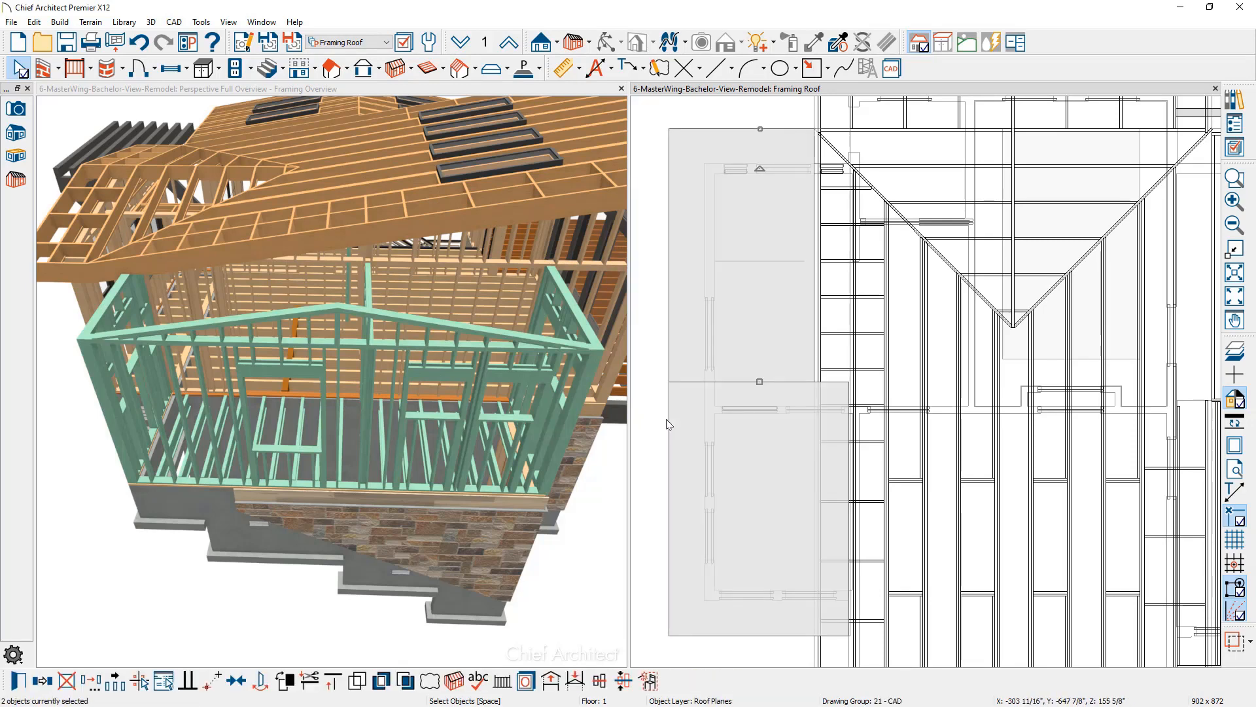
pyautogui.click(455, 681)
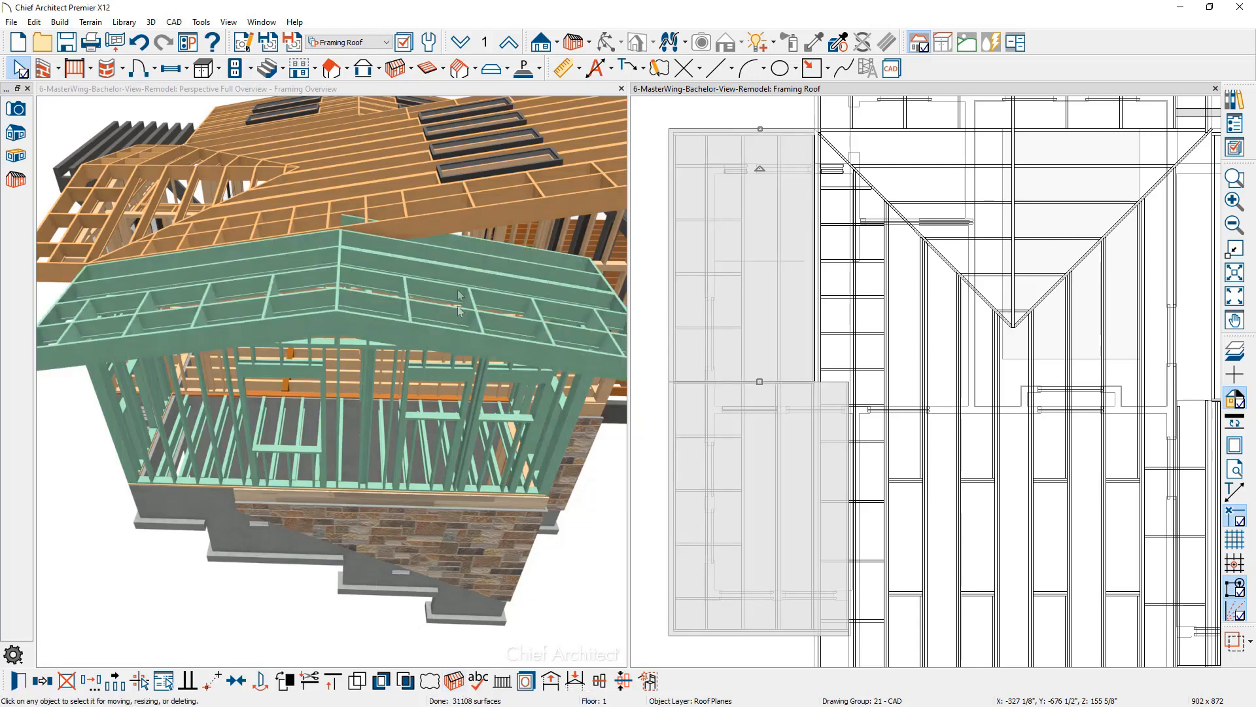
# Step: Shorten the addition's ridge member where it sticks through the existing roof and enlarge the 3D framing overview
pyautogui.click(462, 242)
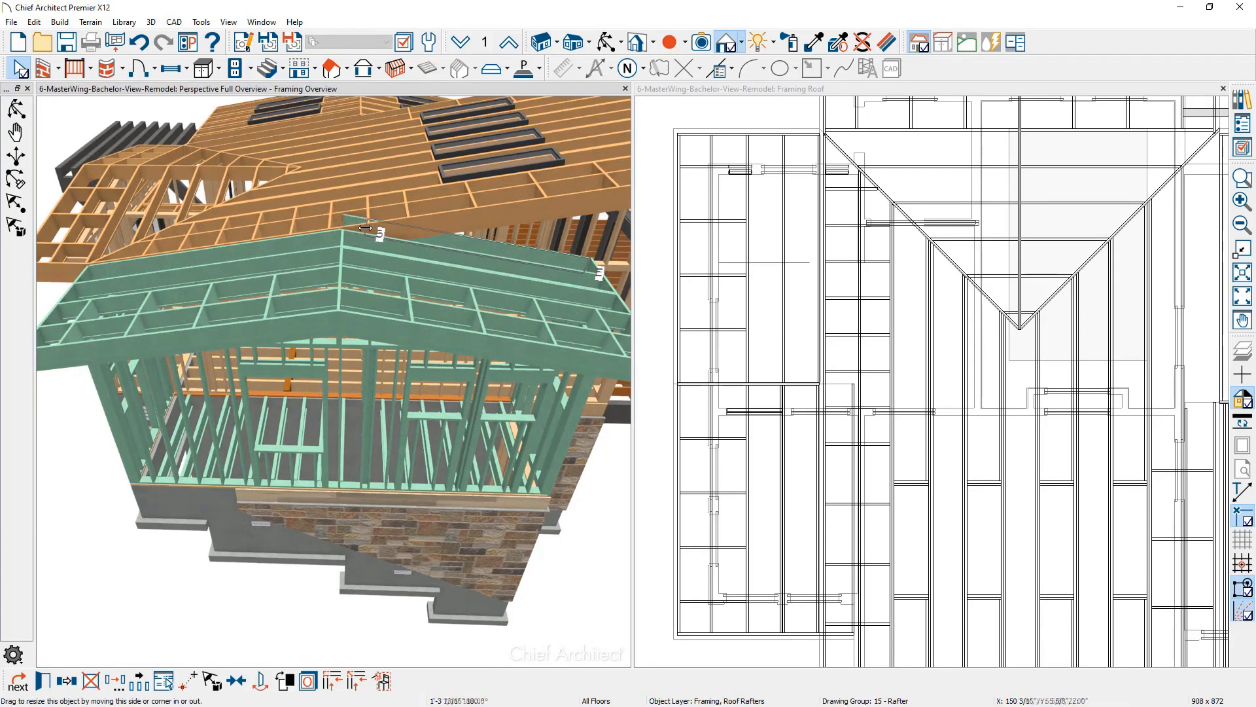
pyautogui.press('Escape')
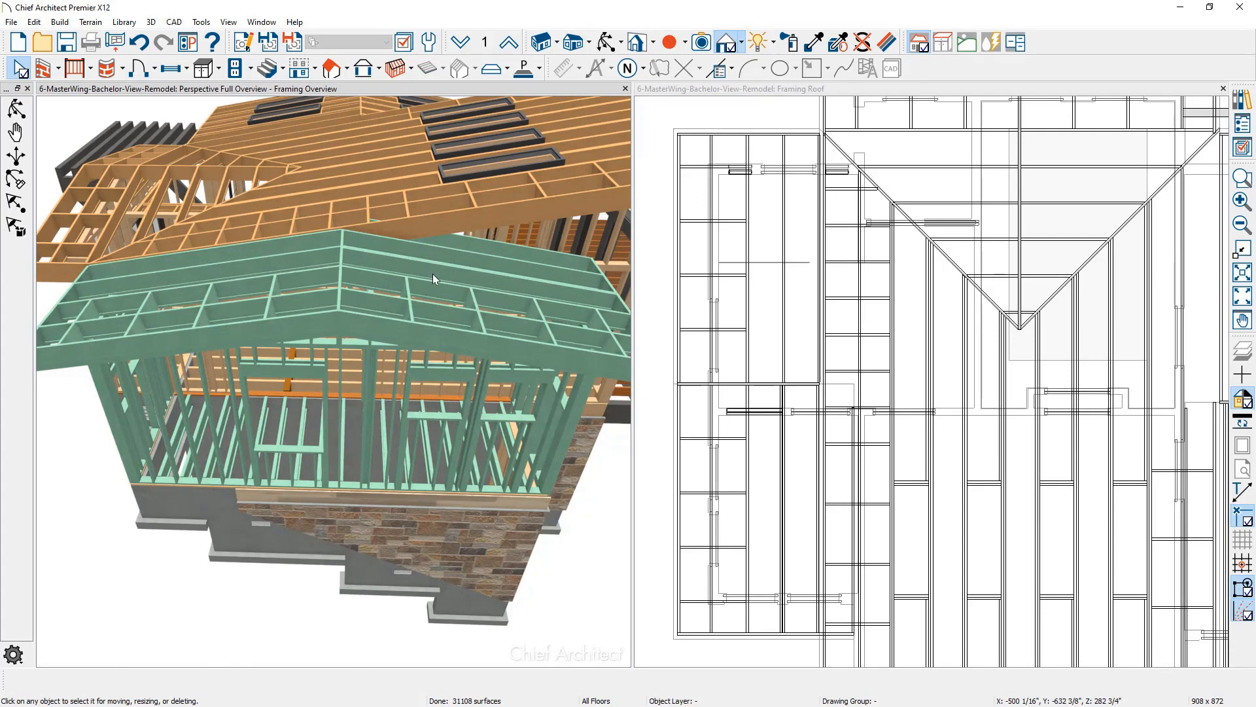
pyautogui.doubleClick(417, 88)
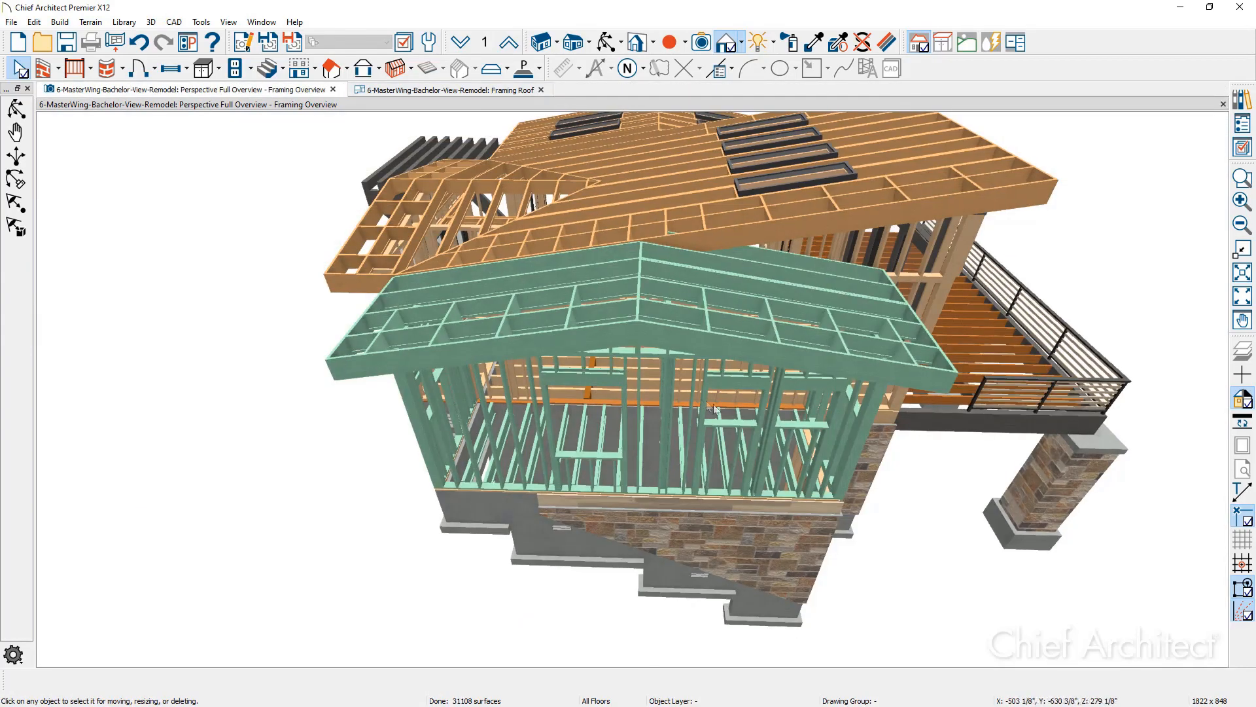
# Step: Filter the 3D Framing layer set by "wind" and display the Windows Remodel layer in the framing overview
pyautogui.moveTo(756, 409); pyautogui.dragTo(638, 389, button='middle')
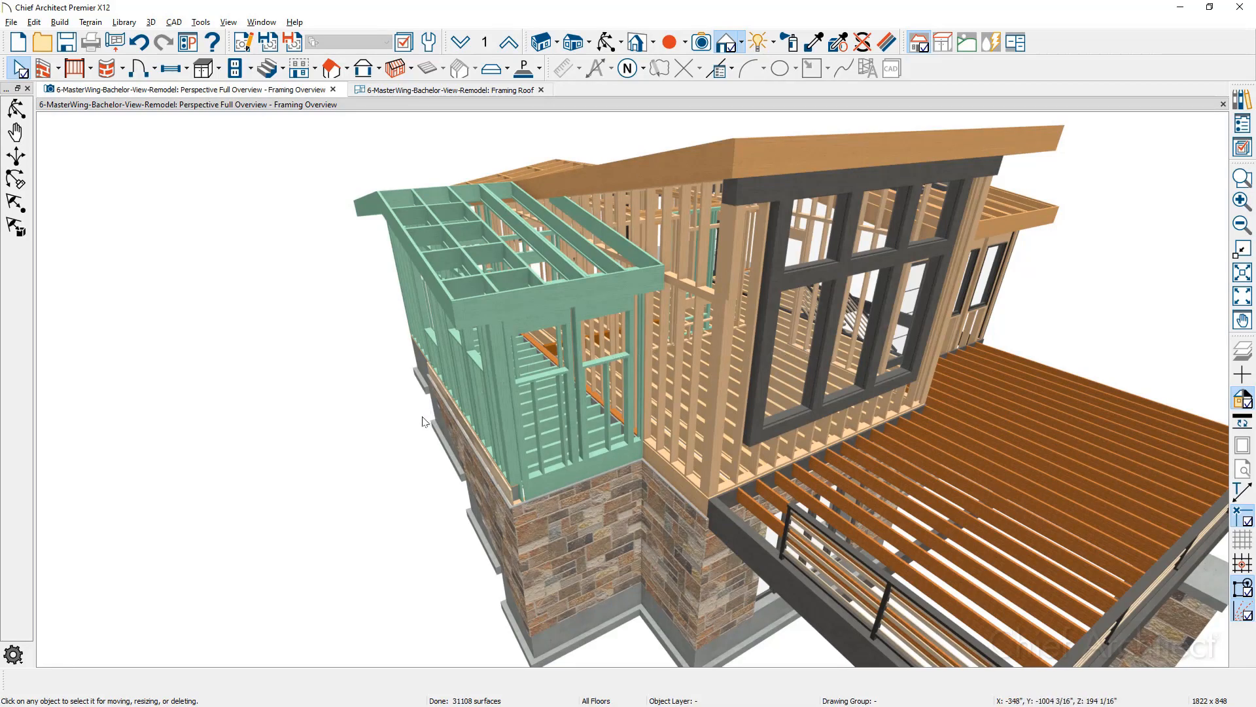
pyautogui.moveTo(501, 422); pyautogui.dragTo(466, 421, button='middle')
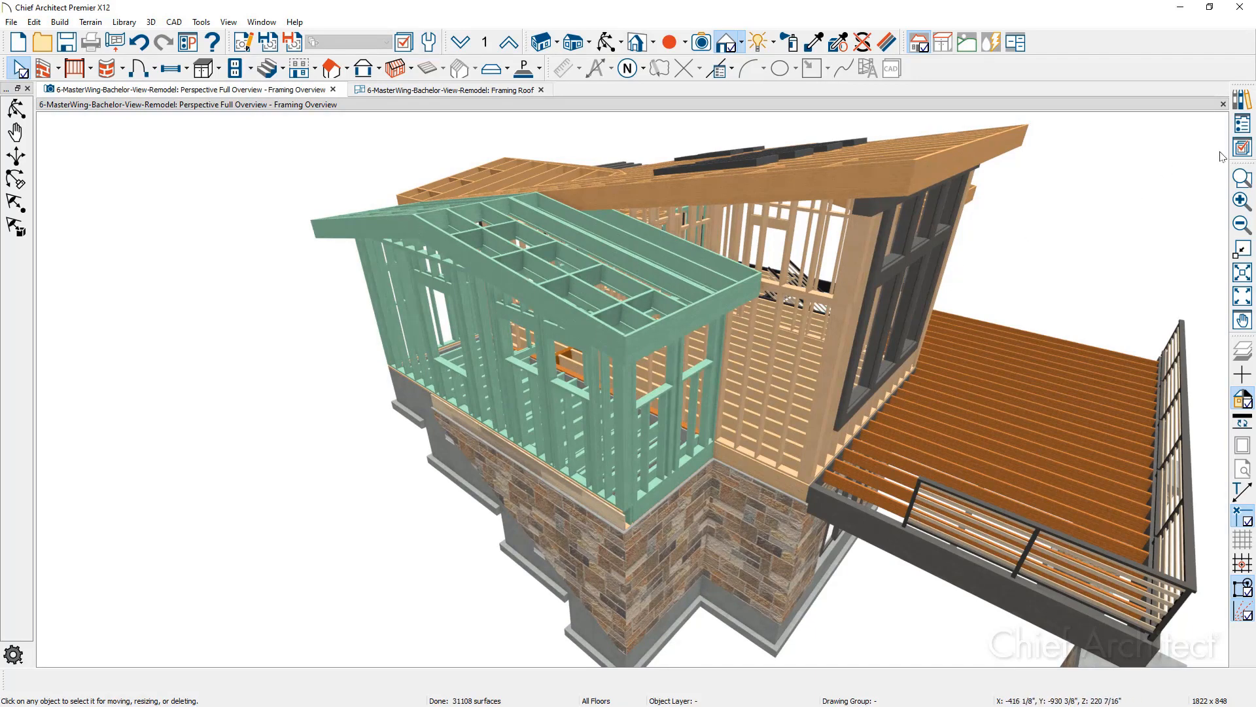
pyautogui.click(1241, 149)
pyautogui.click(1053, 177)
pyautogui.write('wind')
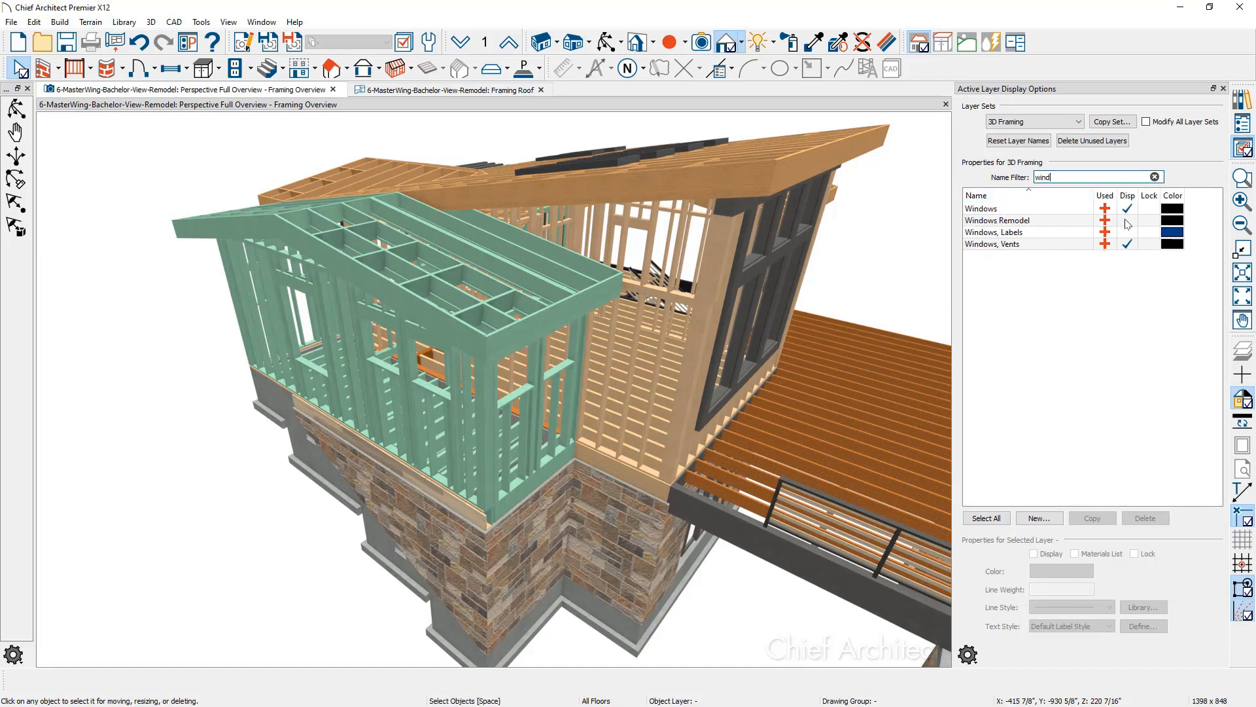
pyautogui.click(1128, 223)
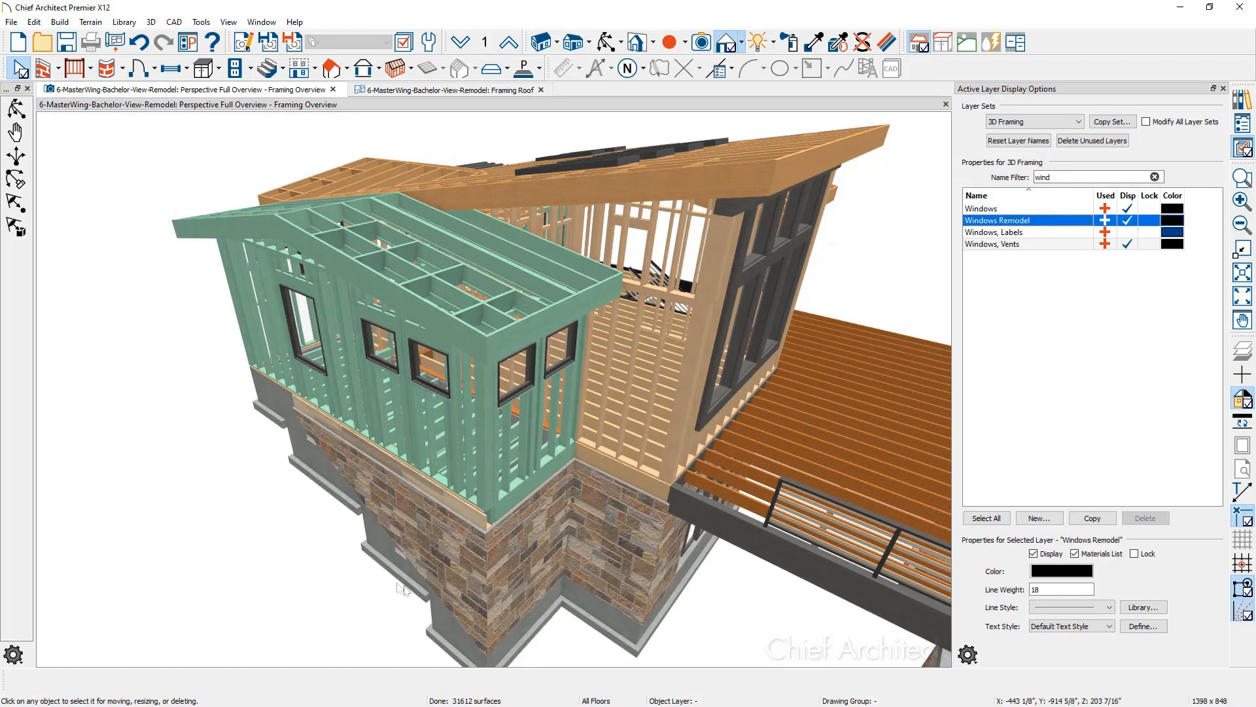
pyautogui.moveTo(312, 573); pyautogui.dragTo(521, 549, button='middle')
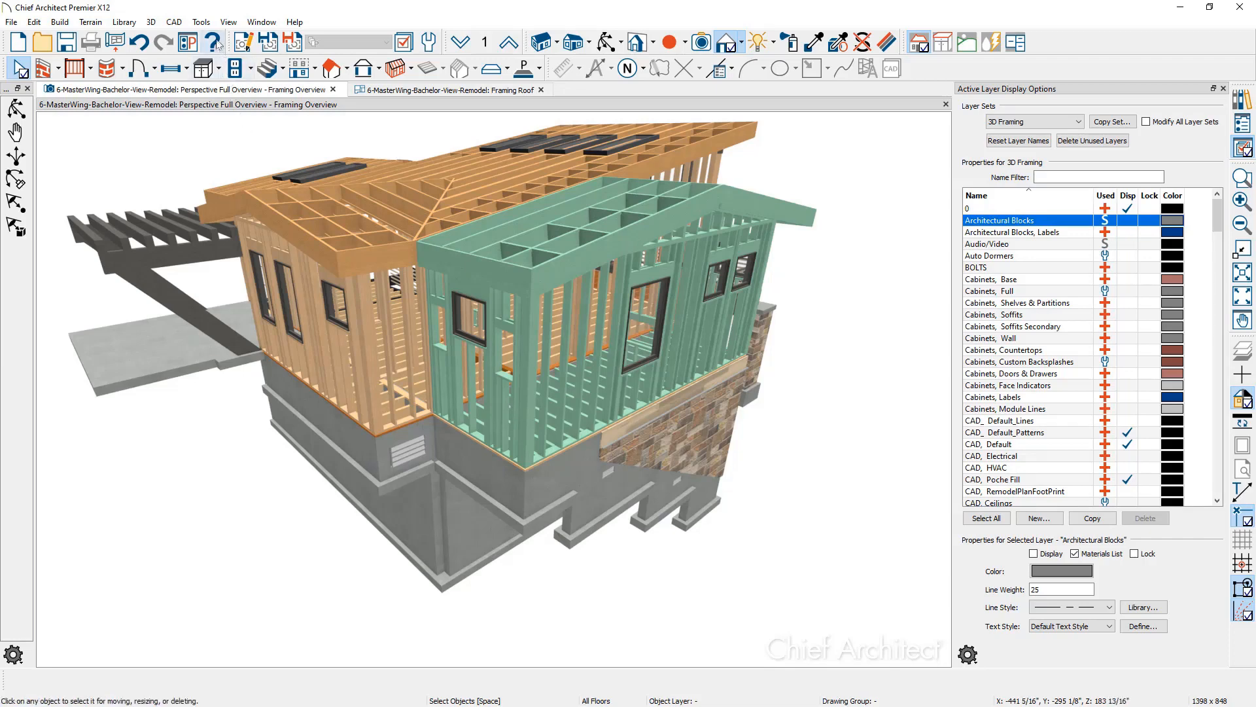
pyautogui.click(201, 21)
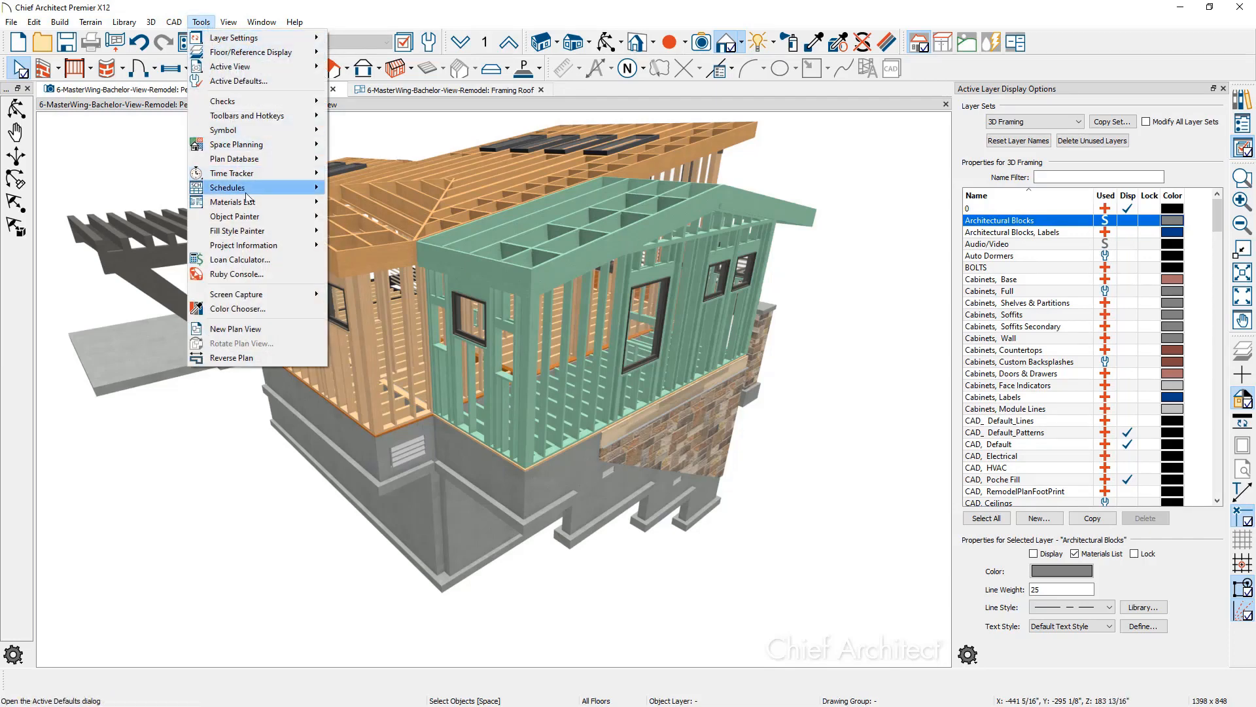
pyautogui.moveTo(262, 201)
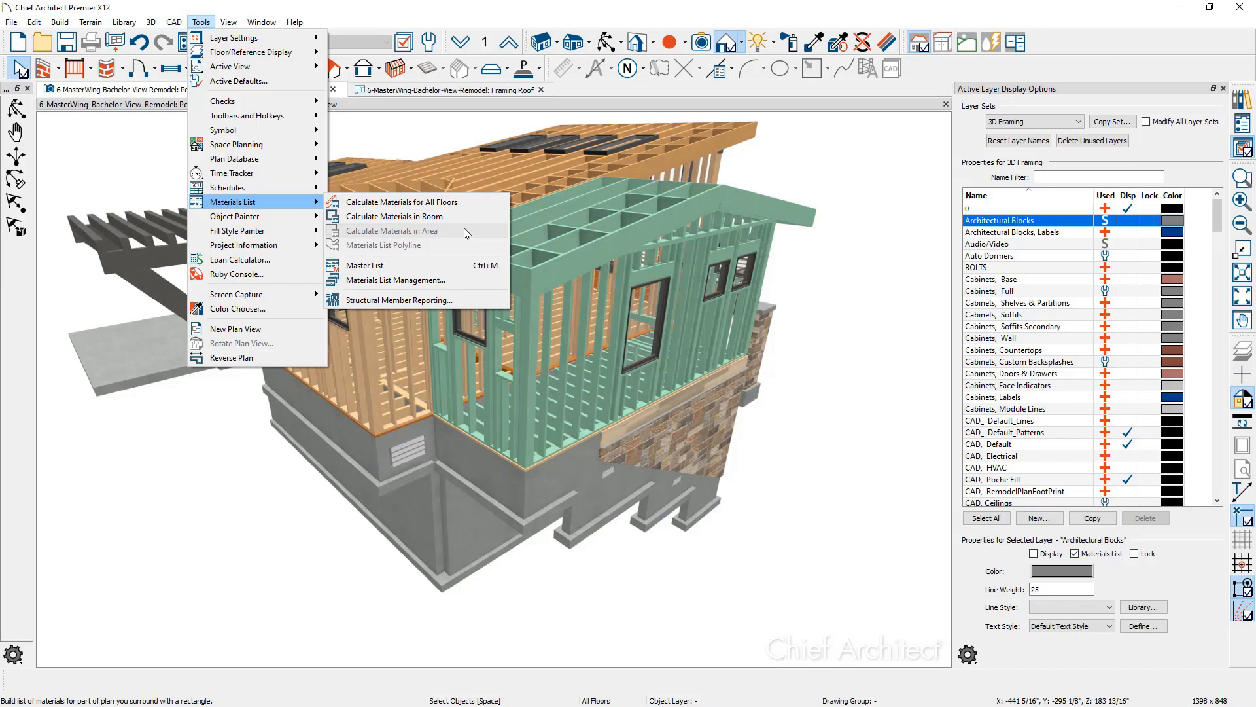
pyautogui.click(458, 160)
# Step: In the Framing Roof plan, draw a rectangular polyline enclosing the whole master wing addition
pyautogui.click(453, 91)
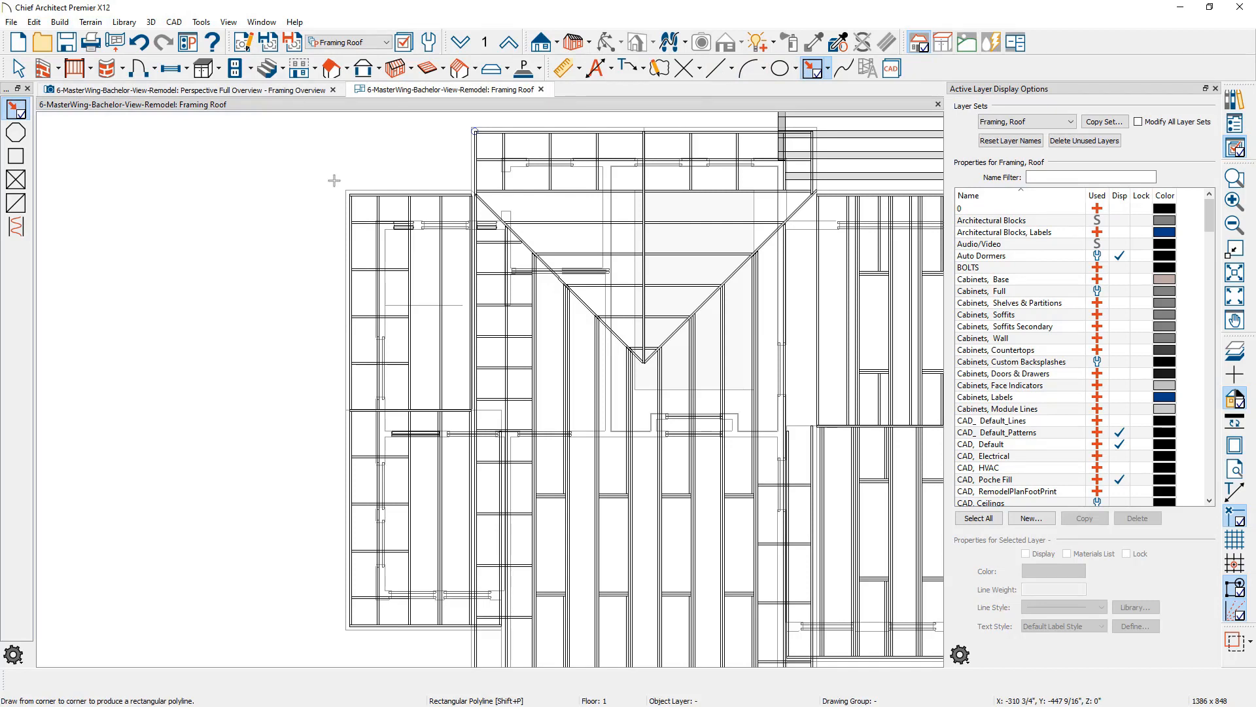
pyautogui.moveTo(334, 180)
pyautogui.mouseDown()
pyautogui.moveTo(394, 650)
pyautogui.moveTo(509, 660)
pyautogui.mouseUp()
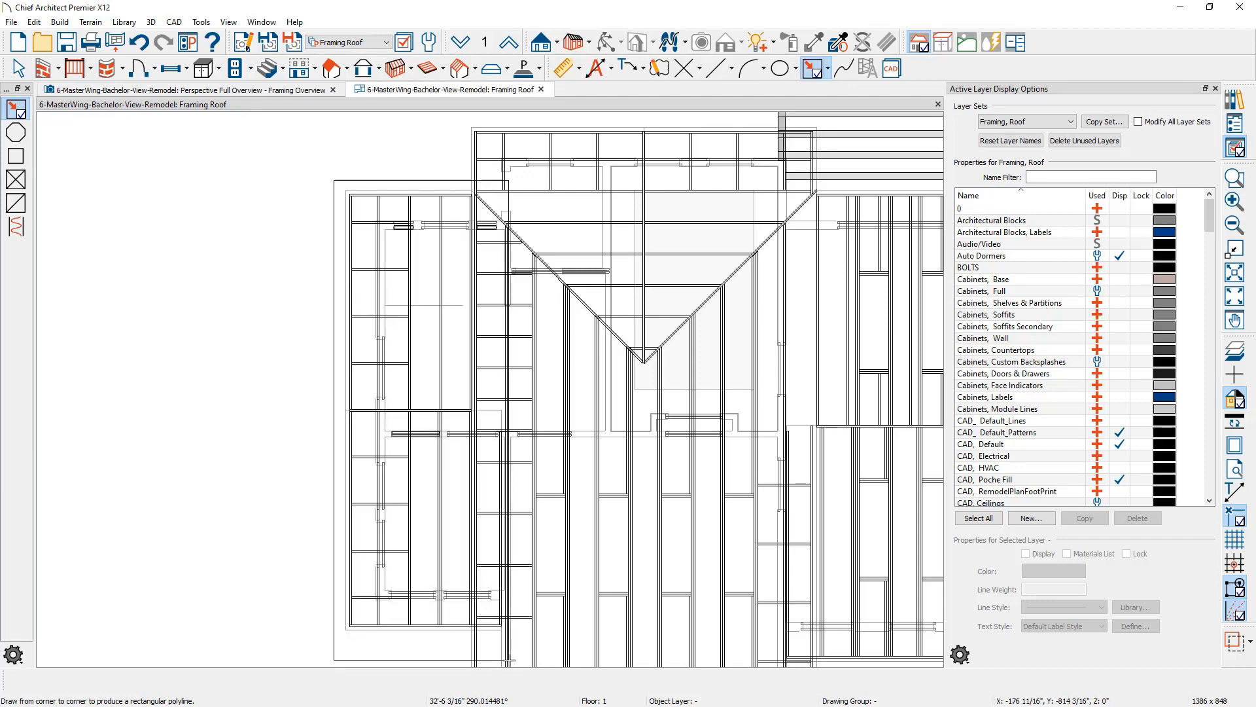
pyautogui.press('space')
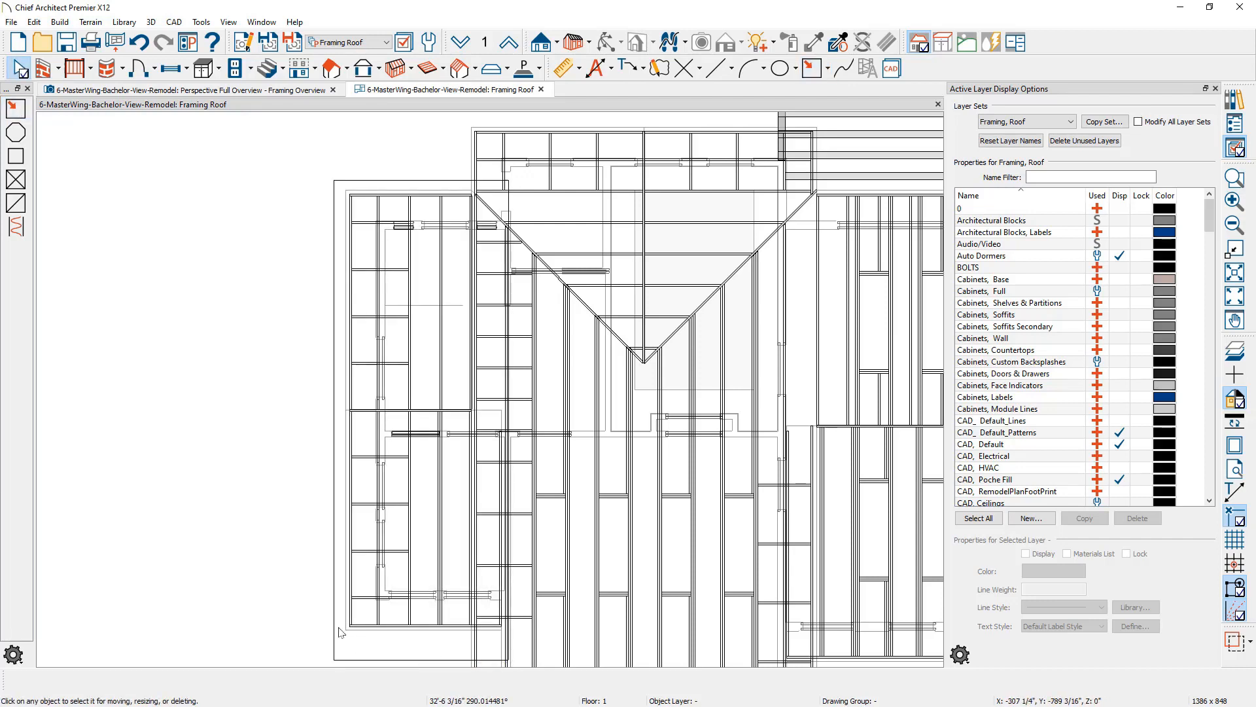
# Step: Convert the addition's rectangular polyline into a materials list polyline on a new layer "CAD, Materials" copied from "CAD, Framing"
pyautogui.click(334, 630)
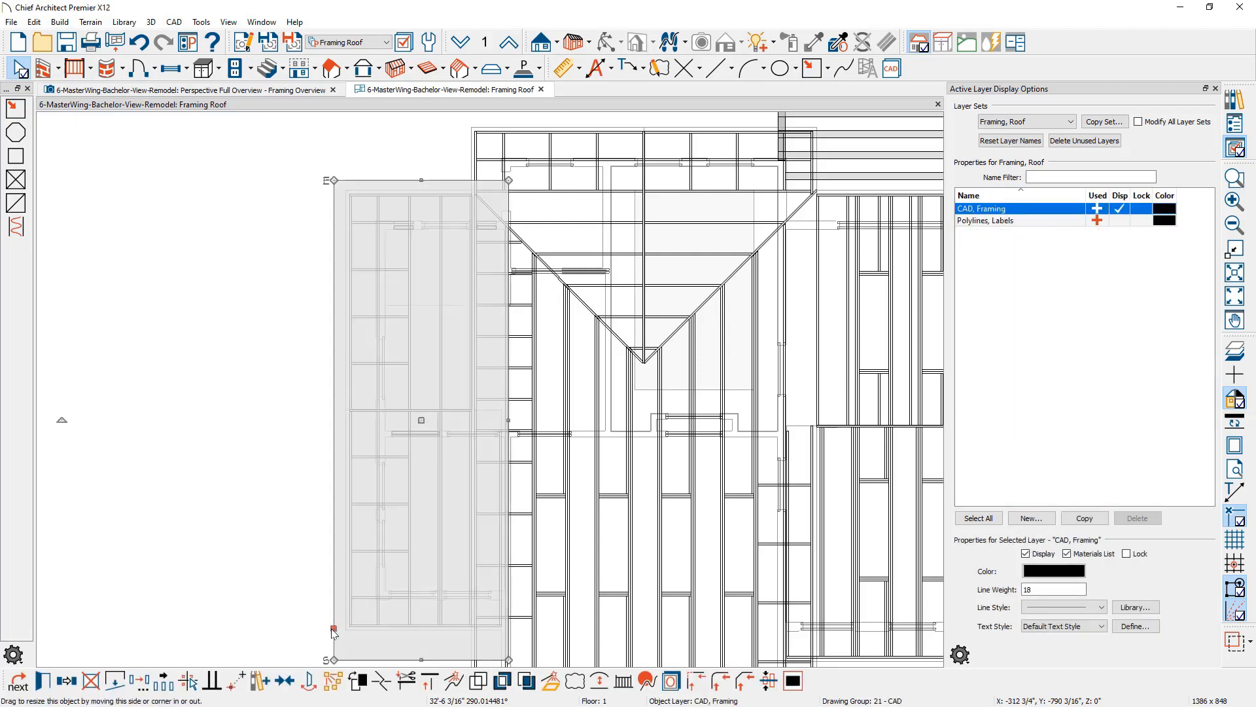
pyautogui.click(548, 682)
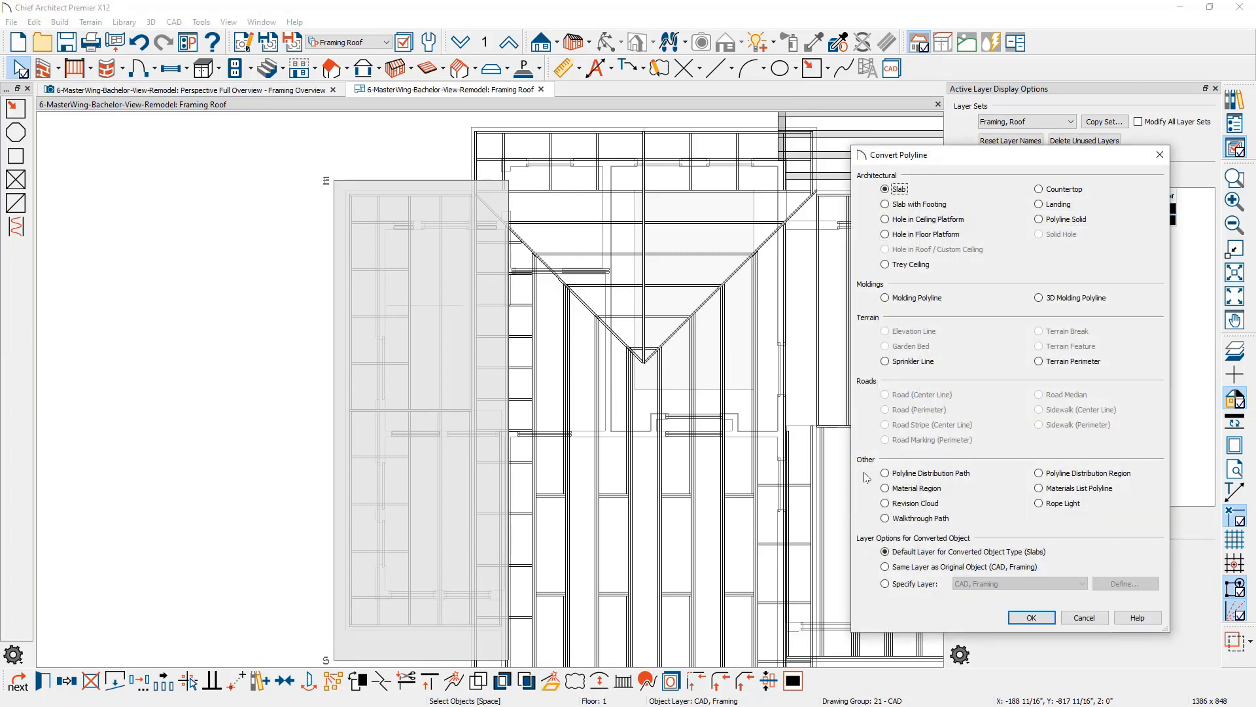
pyautogui.click(1040, 489)
pyautogui.click(917, 589)
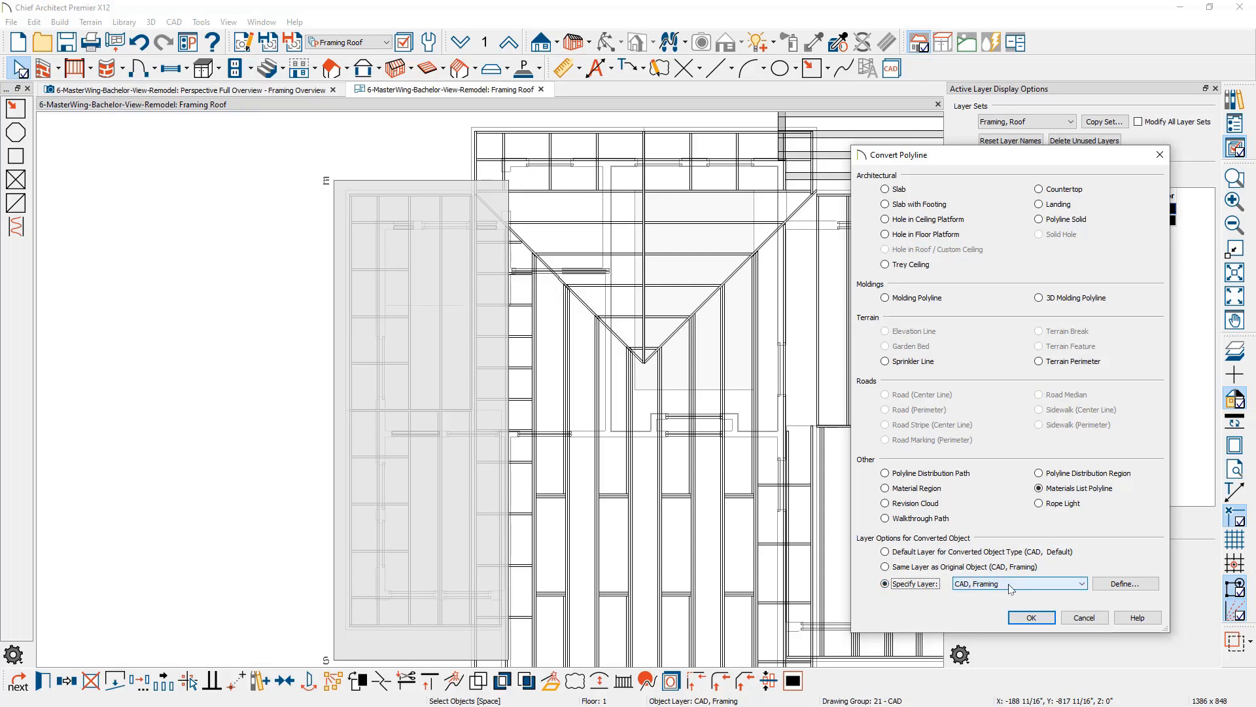
pyautogui.click(1115, 589)
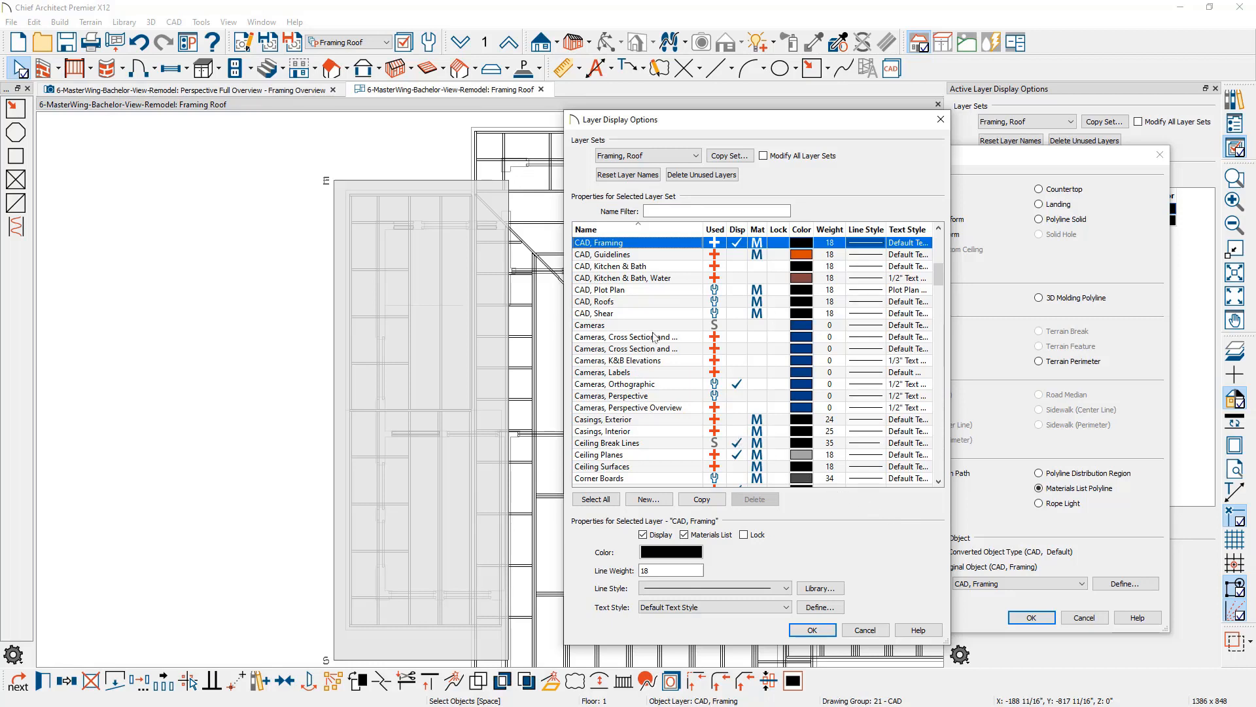
pyautogui.click(698, 500)
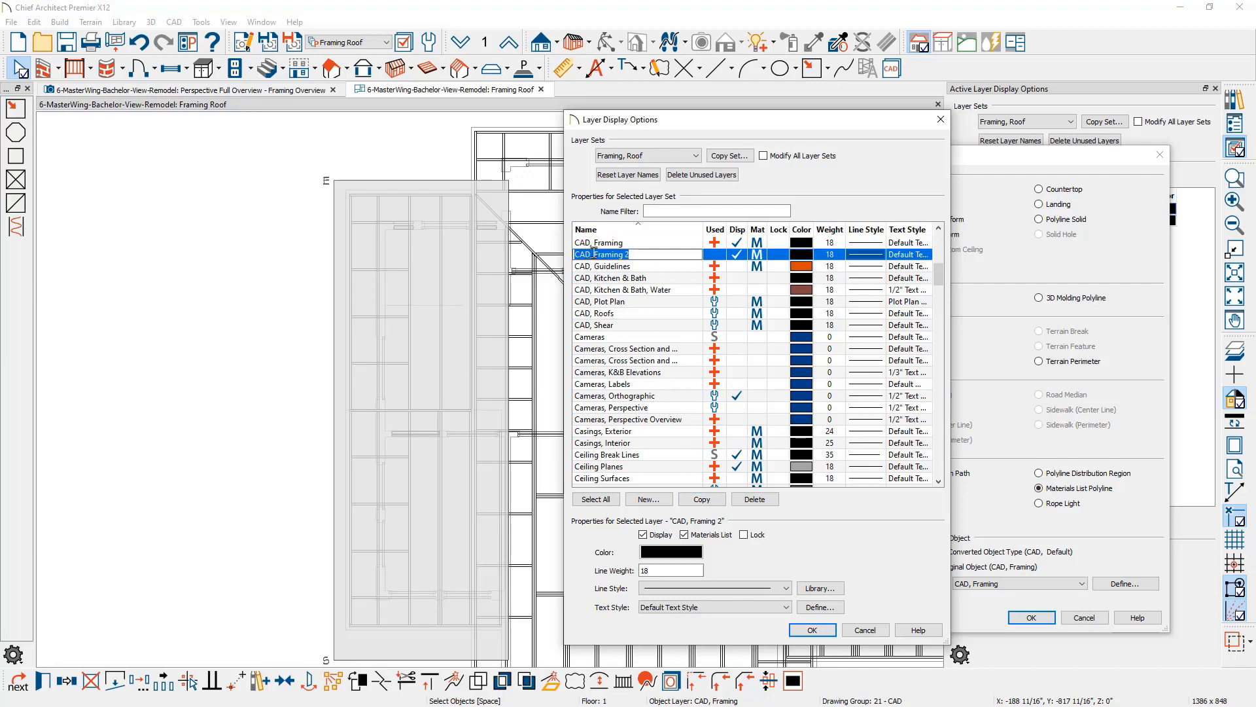
pyautogui.moveTo(594, 254); pyautogui.dragTo(719, 255)
pyautogui.write('Materials')
pyautogui.click(812, 630)
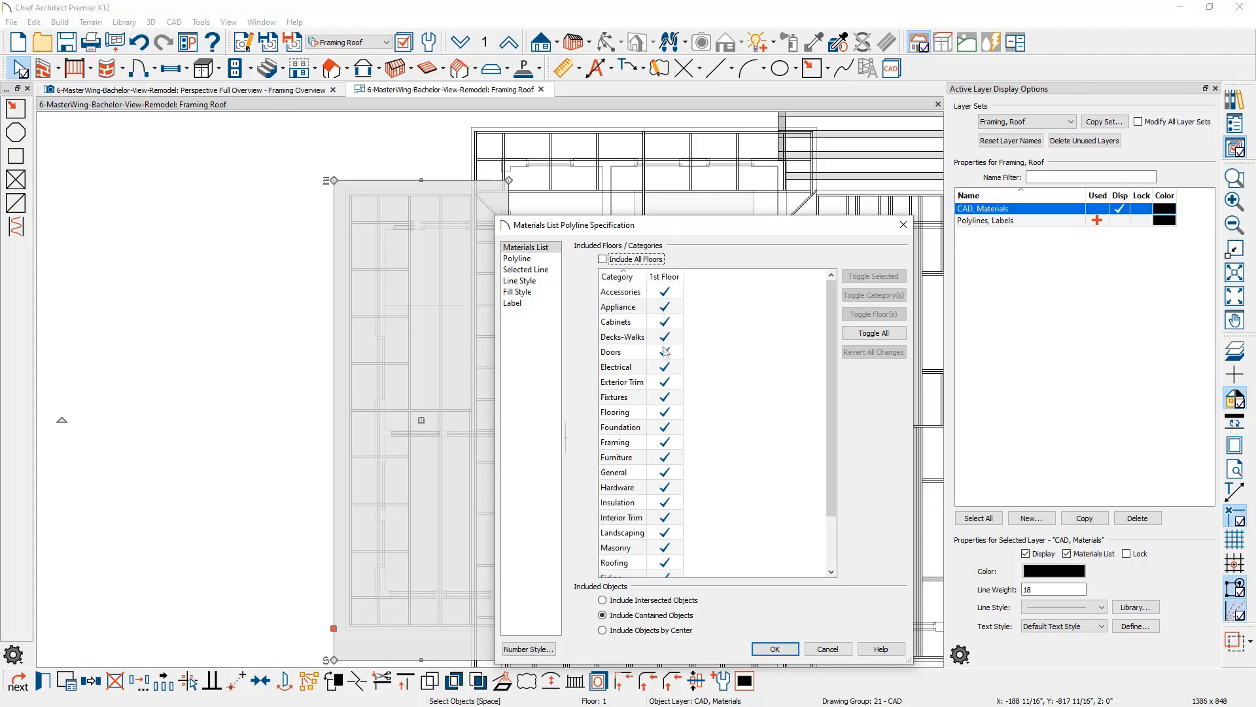
# Step: Include all floors in the materials list polyline and exclude the Furniture category on every floor
pyautogui.click(665, 458)
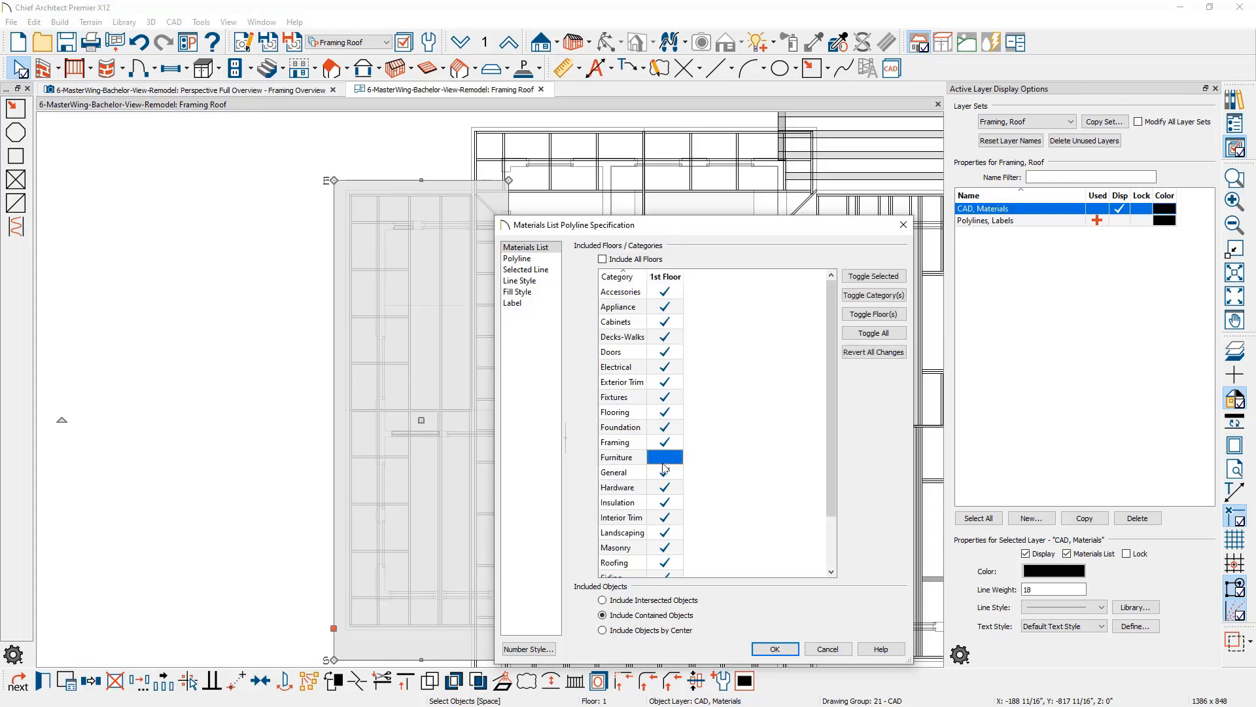
pyautogui.click(602, 259)
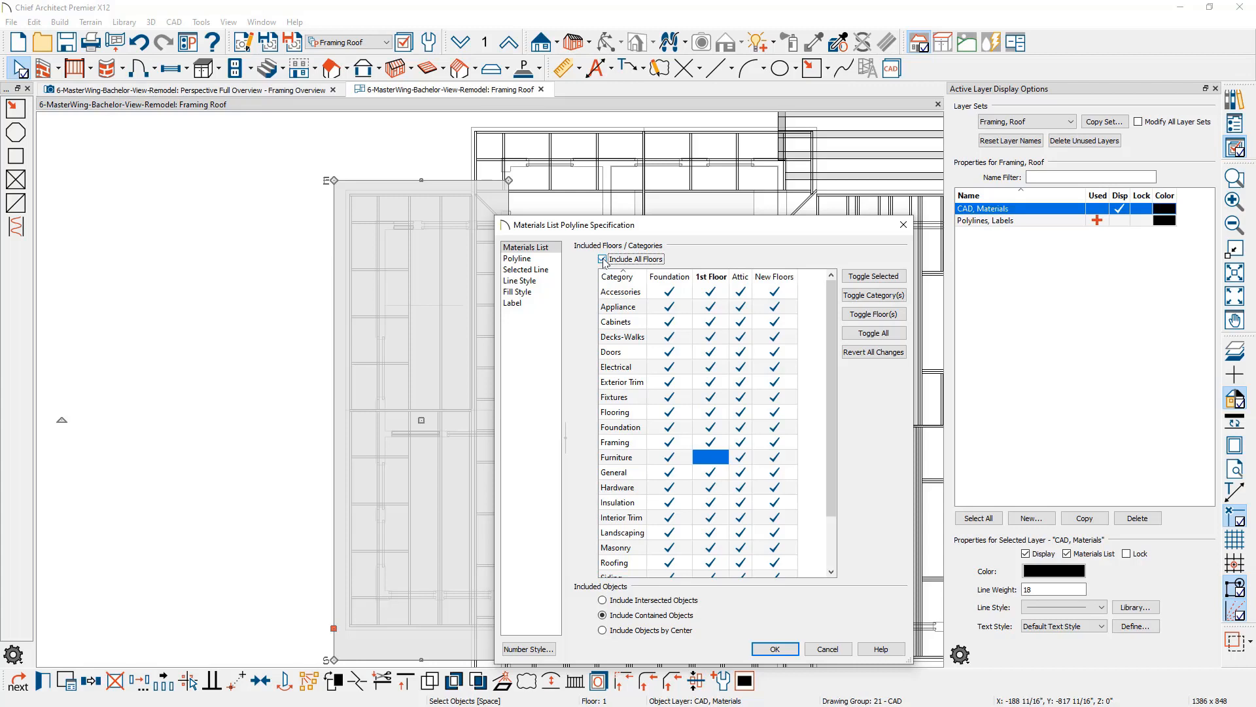
pyautogui.click(668, 458)
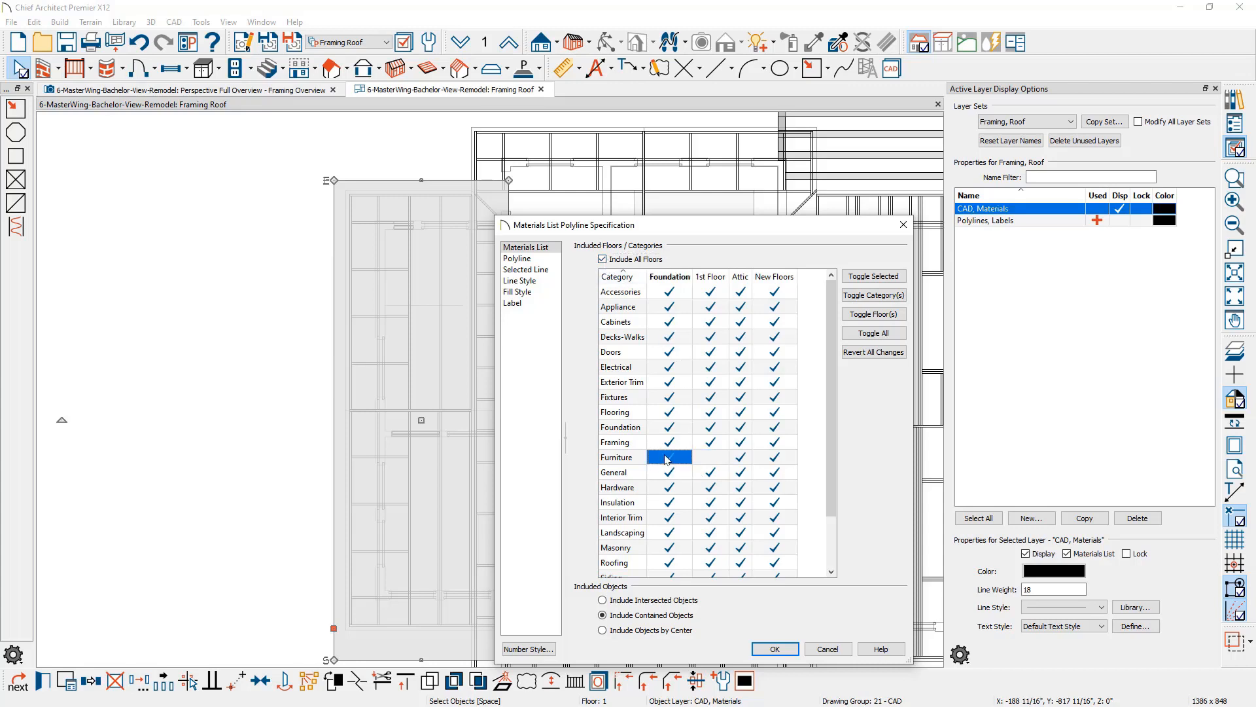
pyautogui.click(741, 458)
pyautogui.click(784, 461)
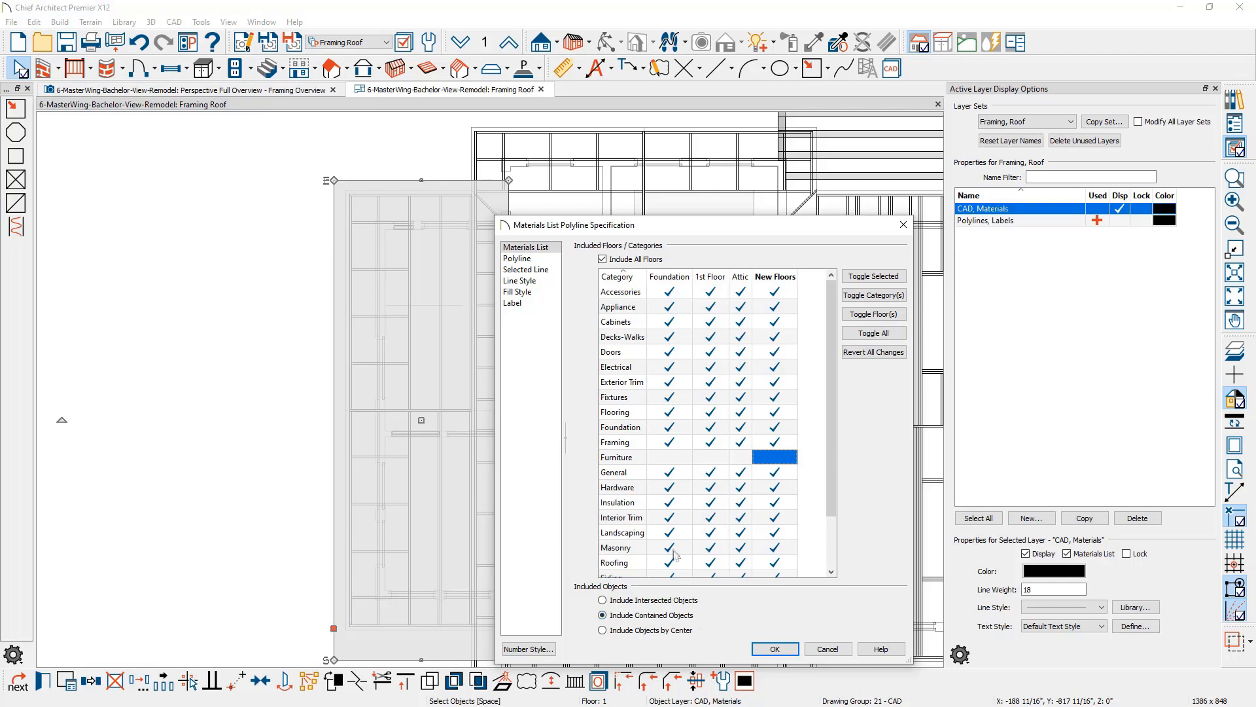
# Step: Give the materials list polyline a solid light peach fill (RGB 255, 211, 190) with 50% transparency
pyautogui.click(541, 294)
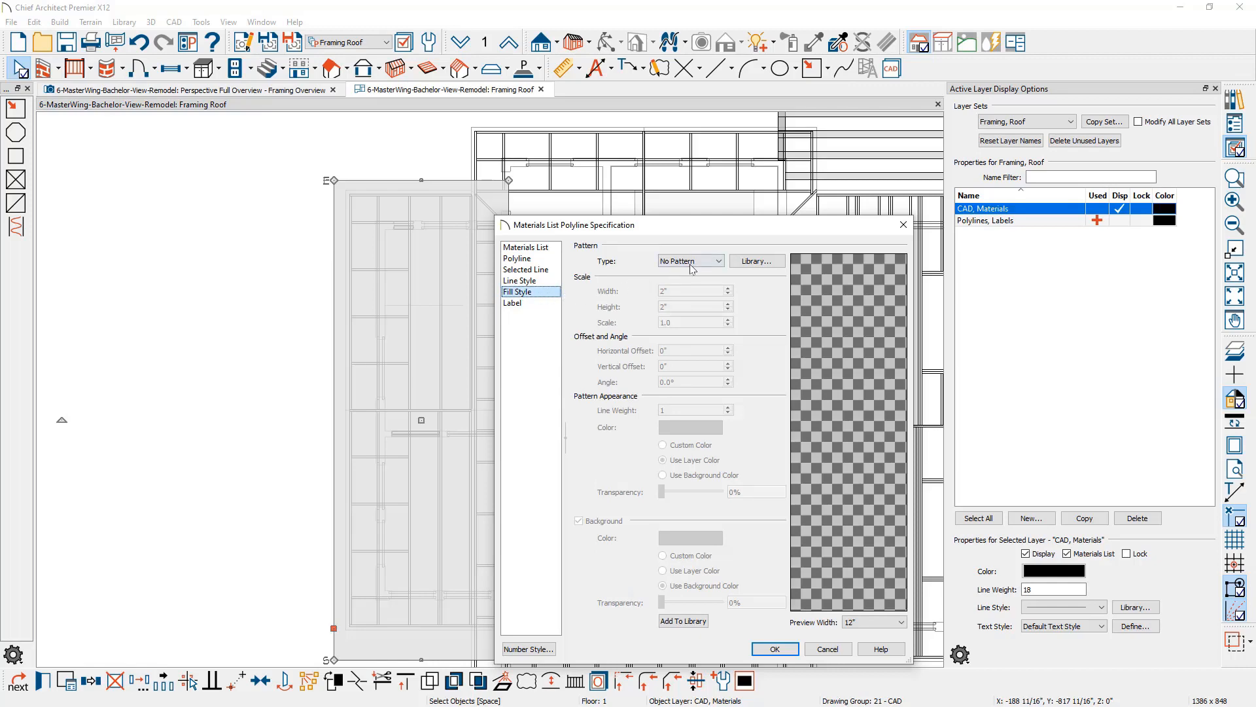
pyautogui.click(695, 262)
pyautogui.click(695, 283)
pyautogui.click(687, 428)
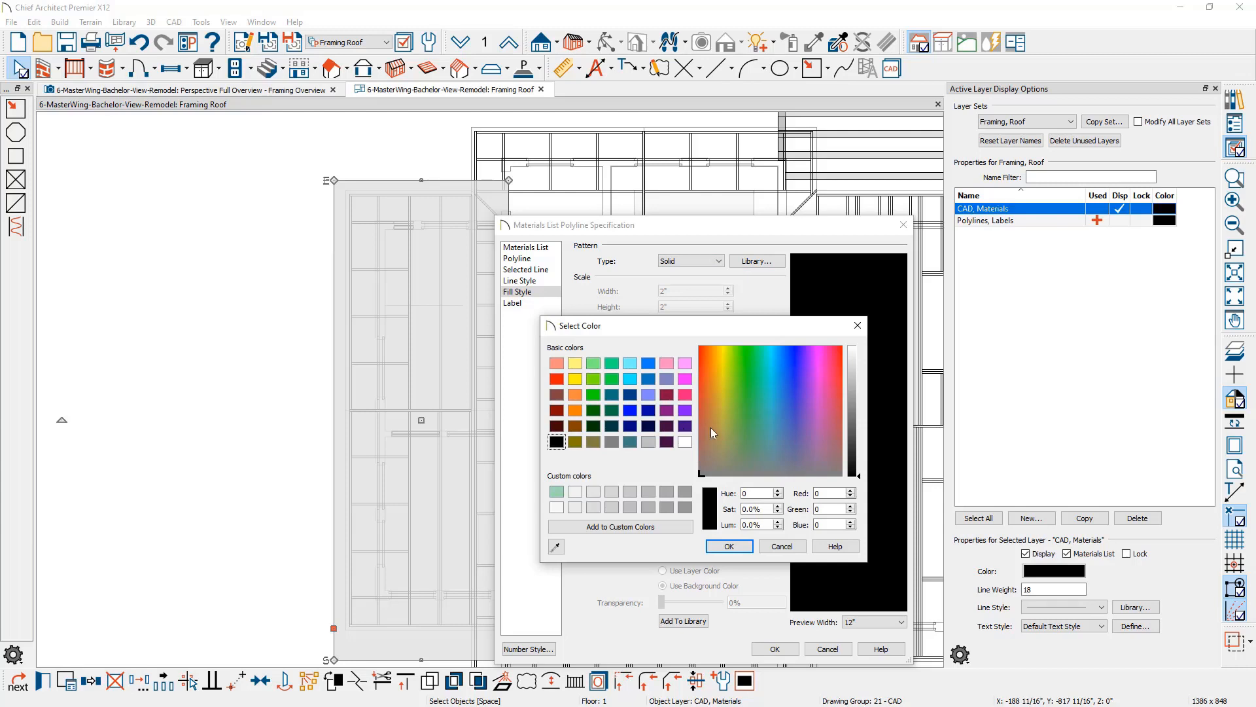
pyautogui.click(706, 350)
pyautogui.click(853, 362)
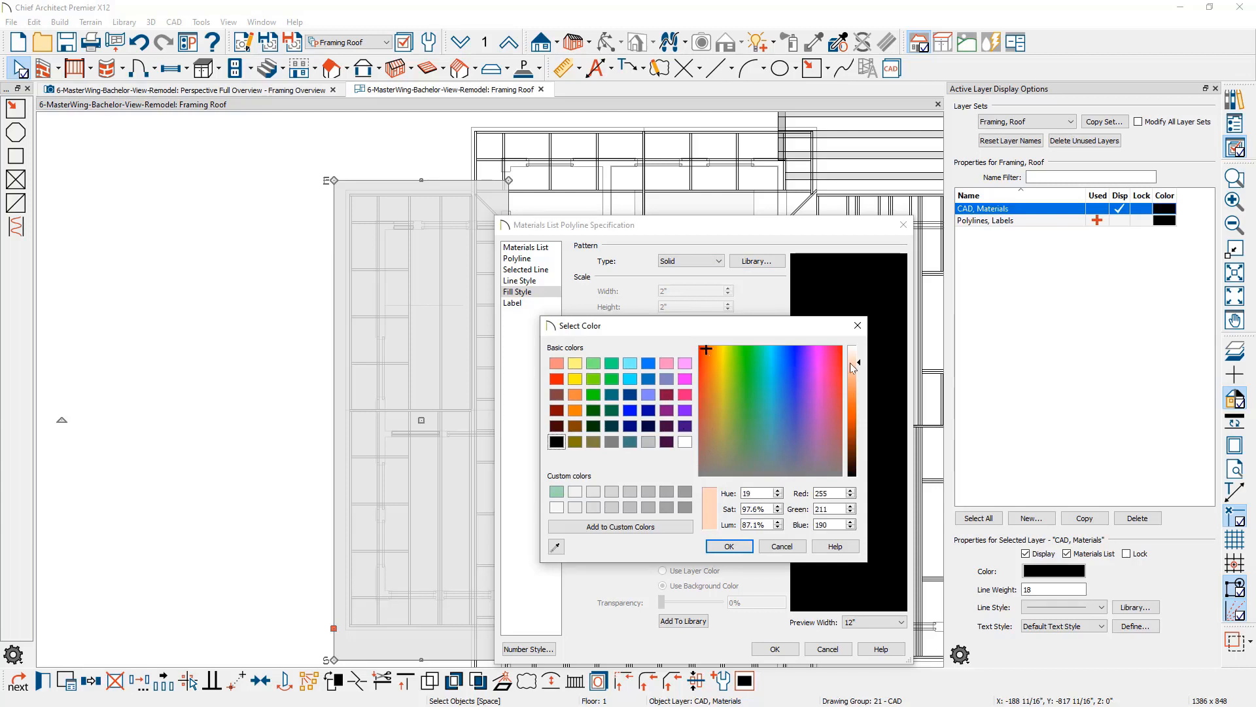
pyautogui.click(729, 546)
pyautogui.moveTo(748, 494); pyautogui.dragTo(708, 495)
pyautogui.write('50')
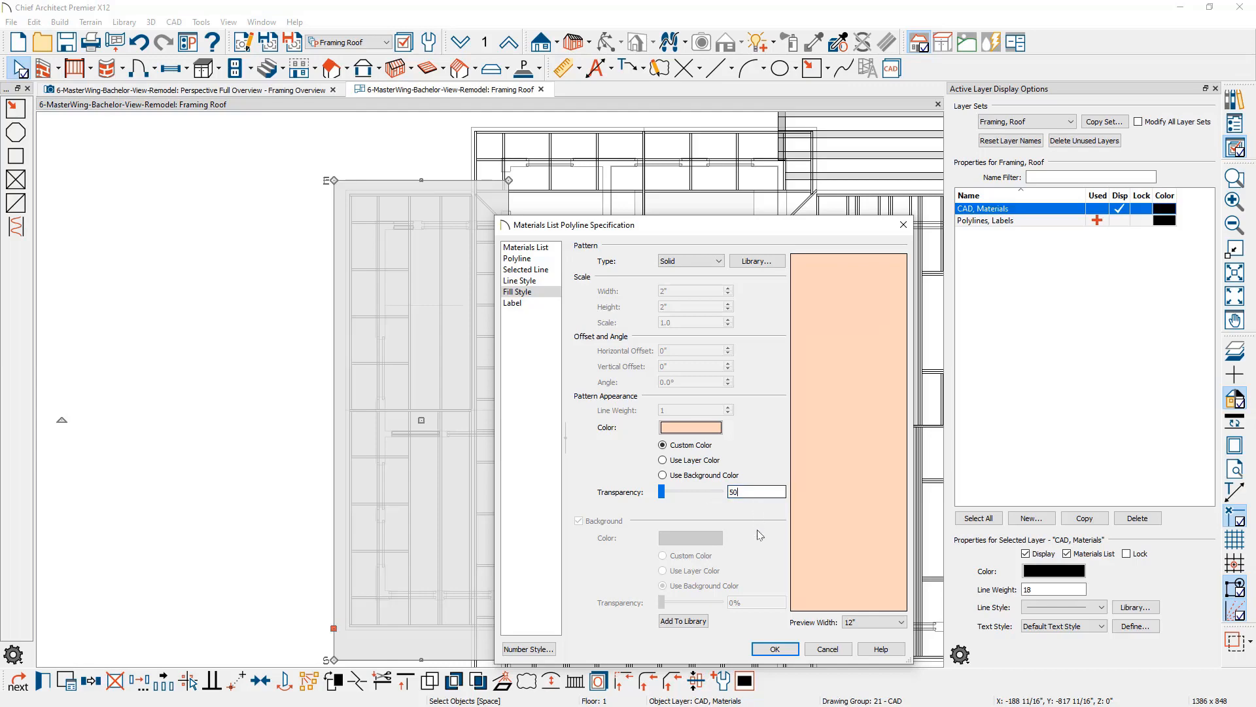
pyautogui.click(775, 648)
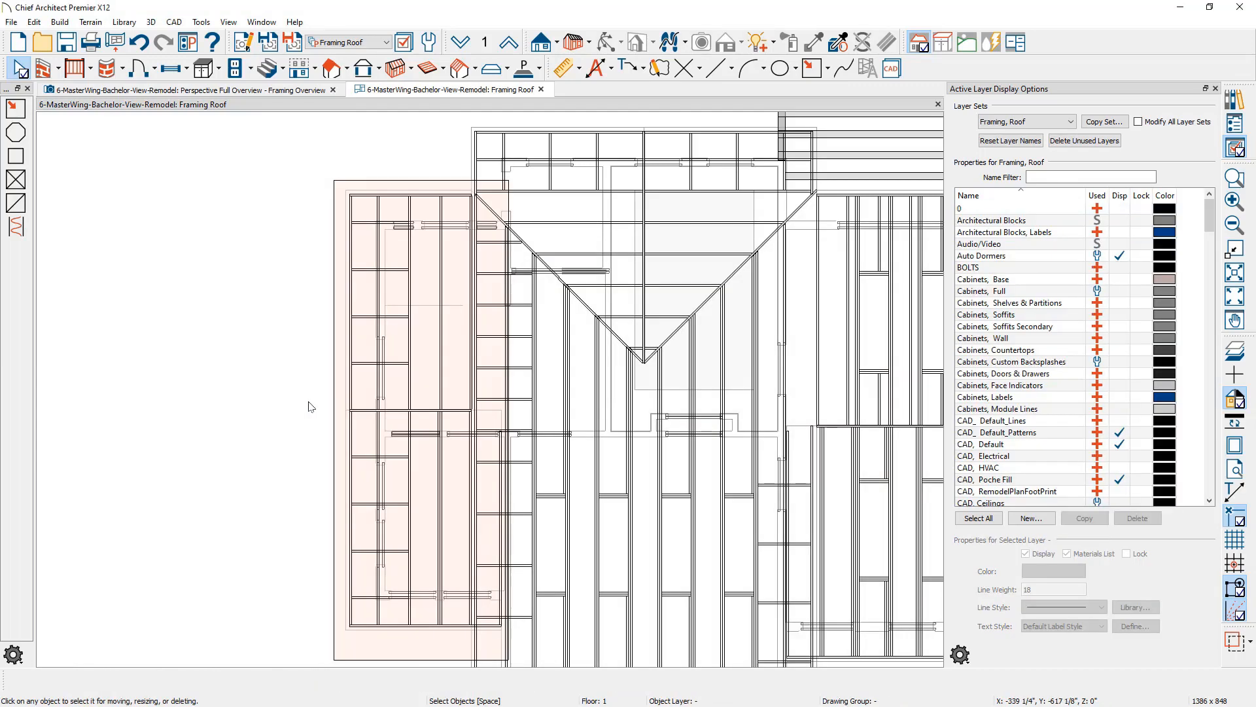
# Step: Generate a materials list from the addition's polyline and review its entries from Framing through Electrical
pyautogui.click(332, 405)
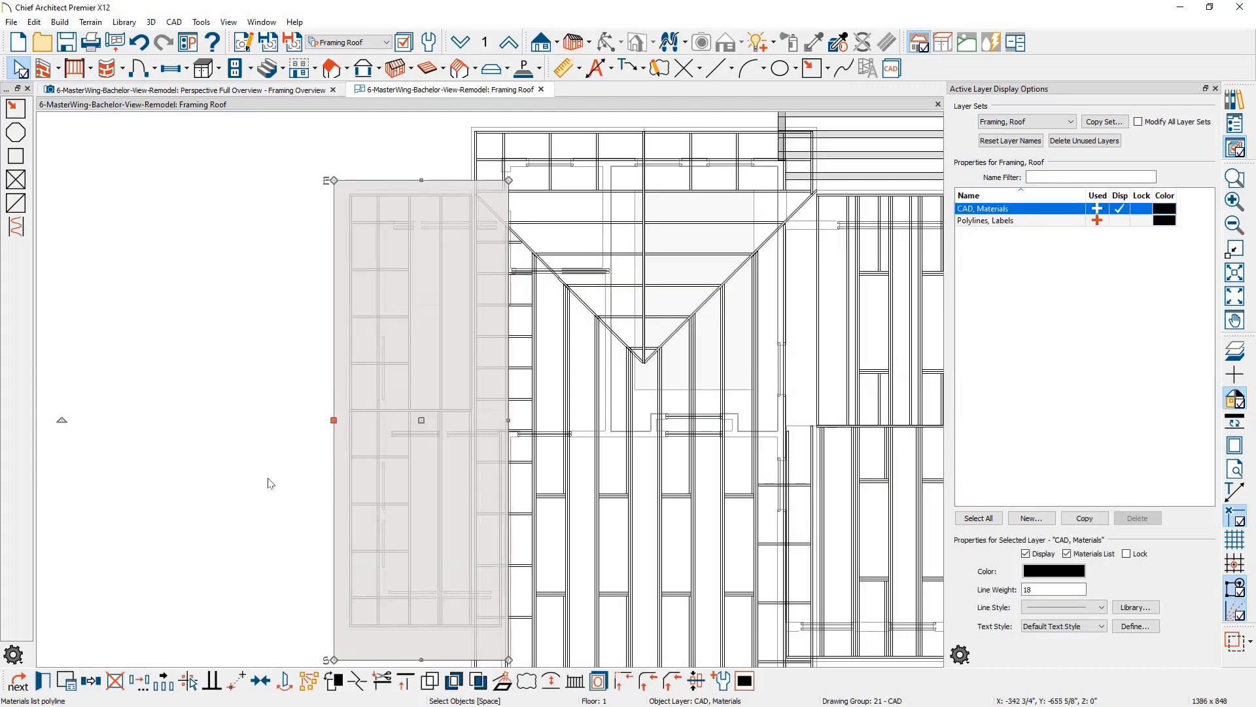
pyautogui.click(66, 680)
pyautogui.scroll(-2, 701, 408)
pyautogui.scroll(-11, 702, 409)
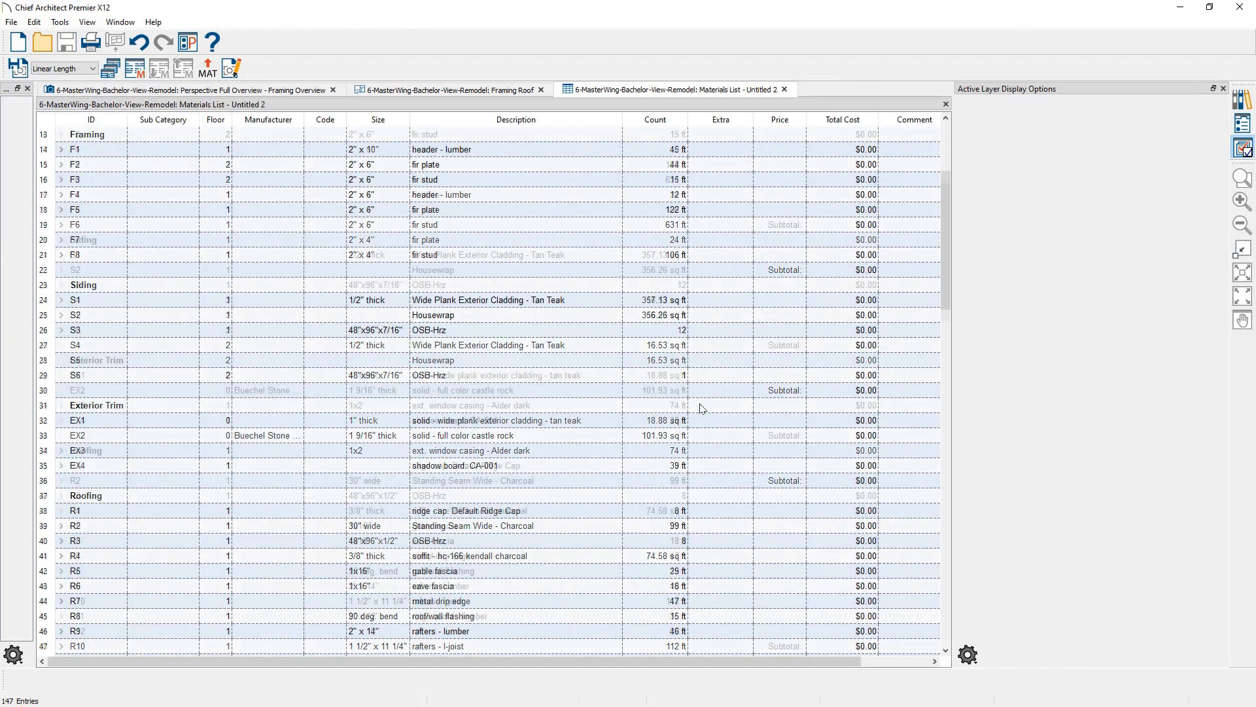
pyautogui.scroll(-10, 701, 409)
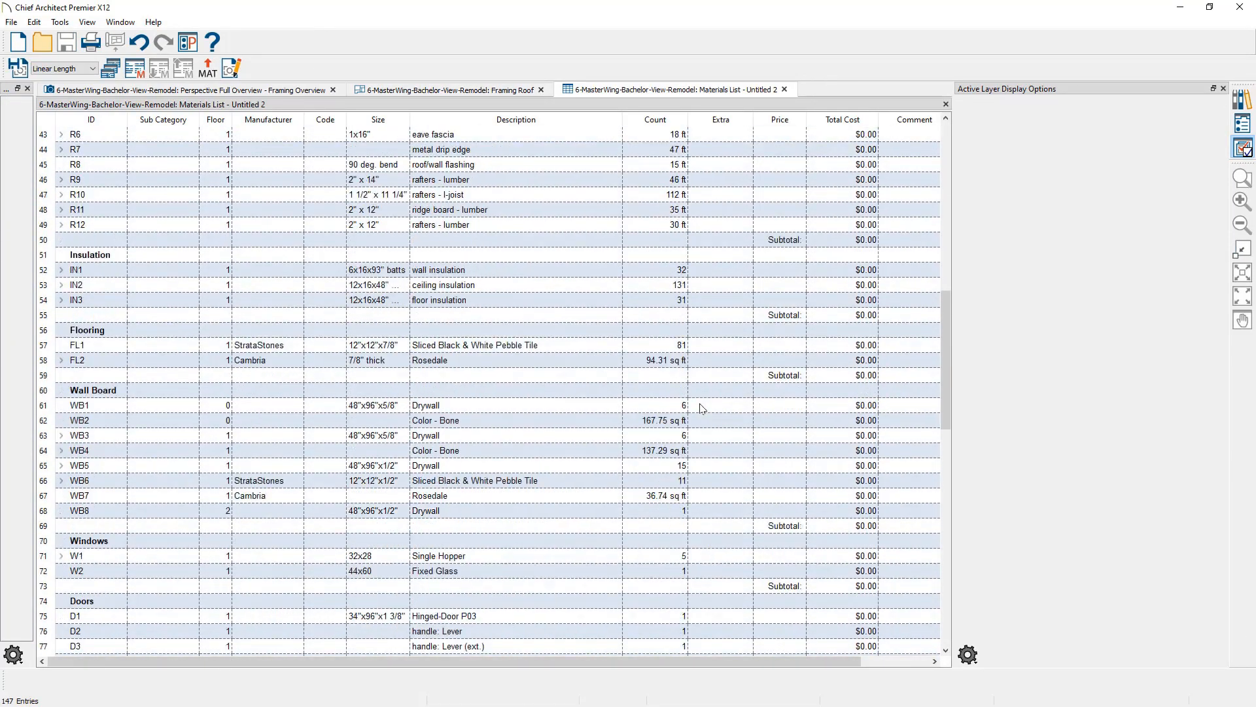
pyautogui.scroll(-8, 701, 408)
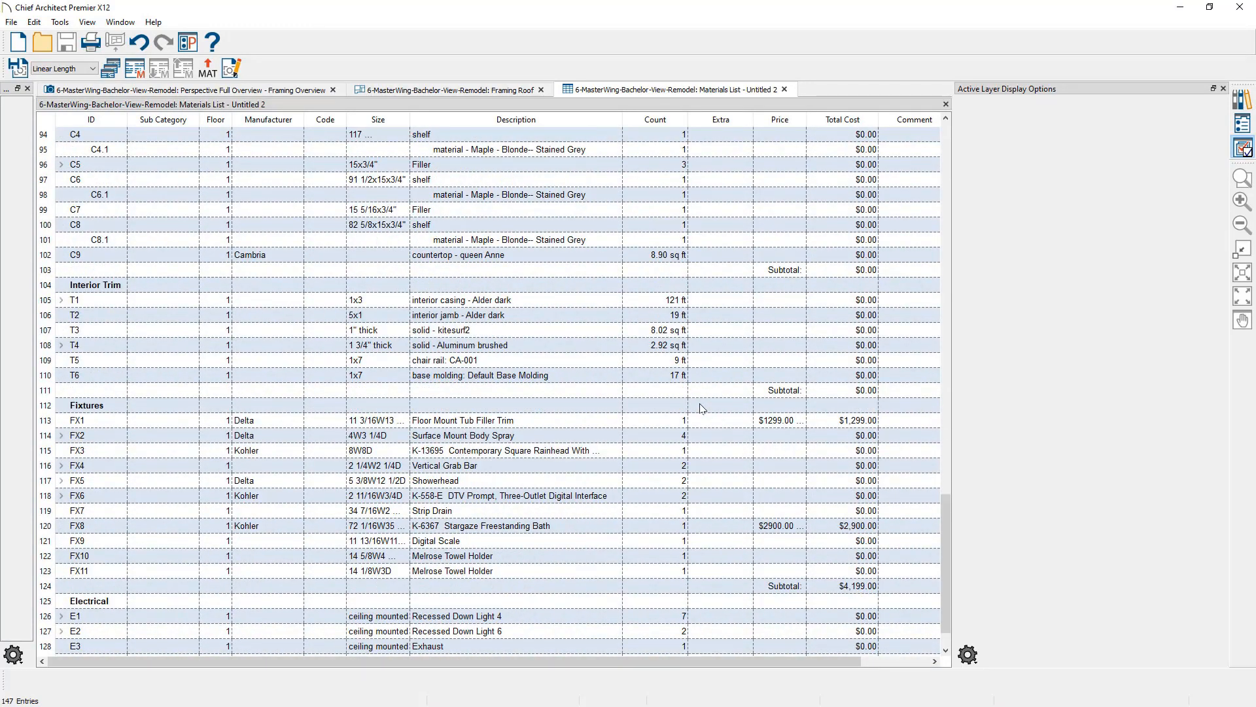
# Step: Restrict the materials list to the Subfloor category and check the column and floor or supplier options
pyautogui.click(239, 70)
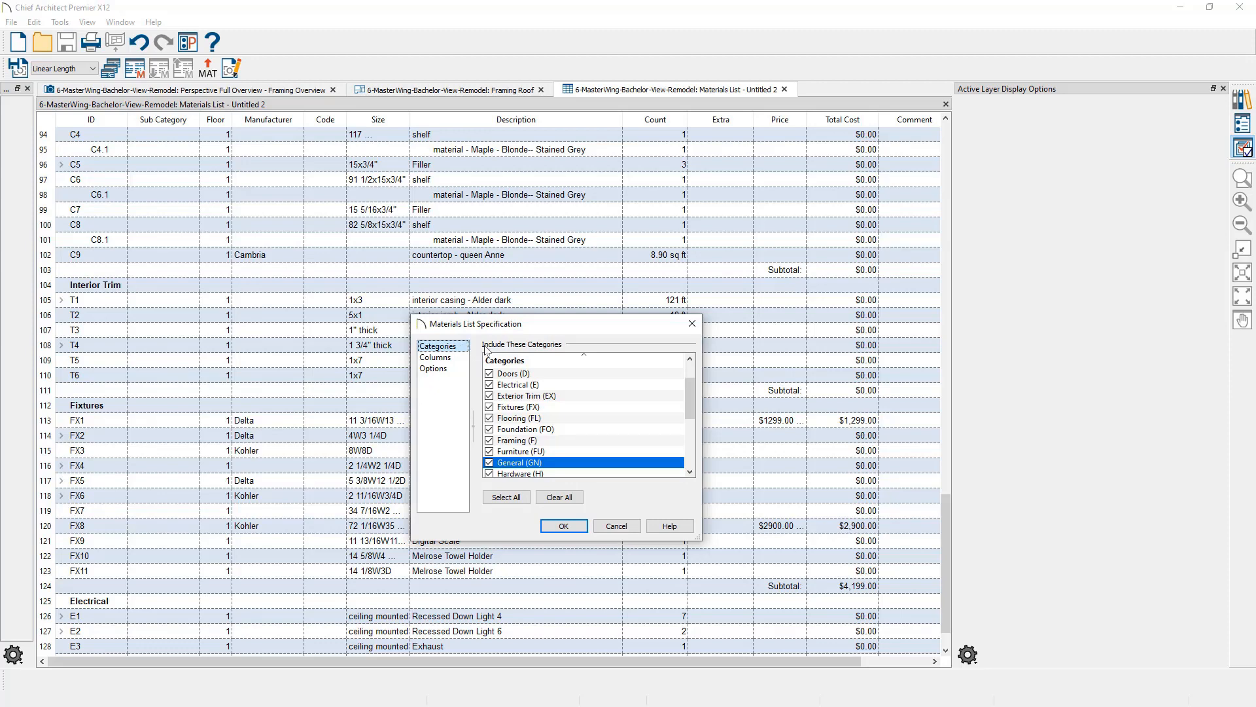
pyautogui.click(561, 498)
pyautogui.moveTo(692, 413); pyautogui.dragTo(692, 456)
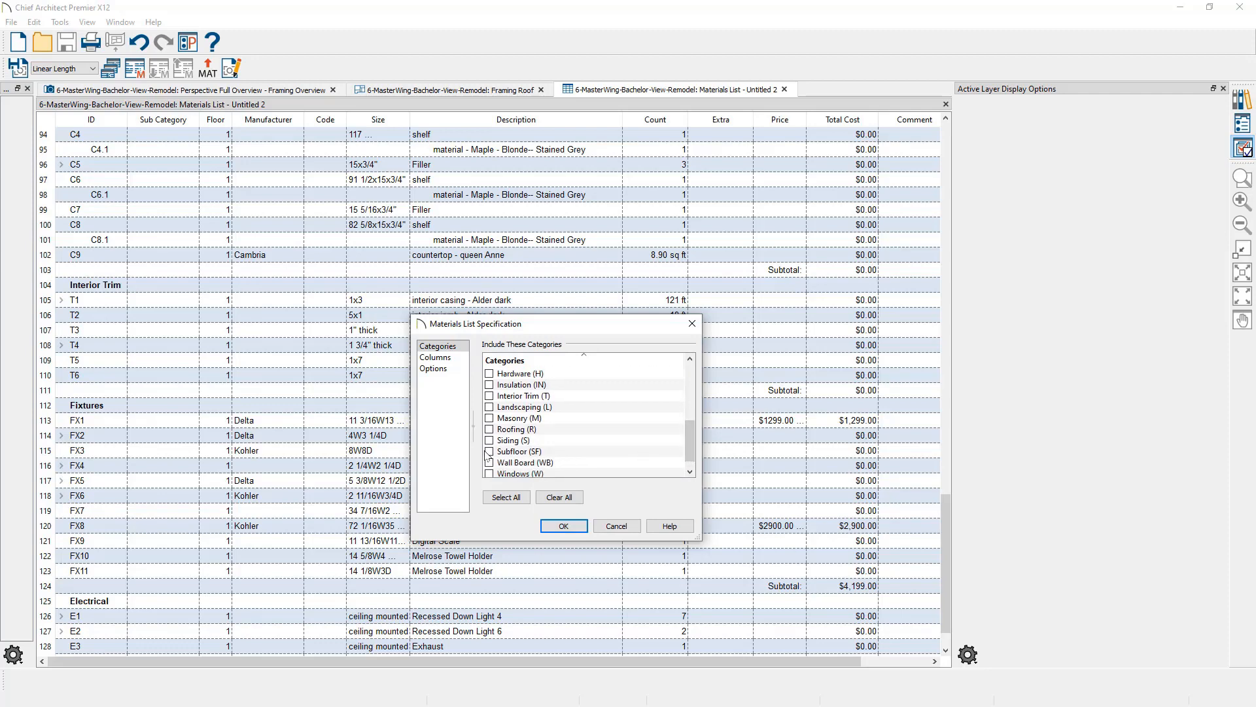
pyautogui.click(451, 359)
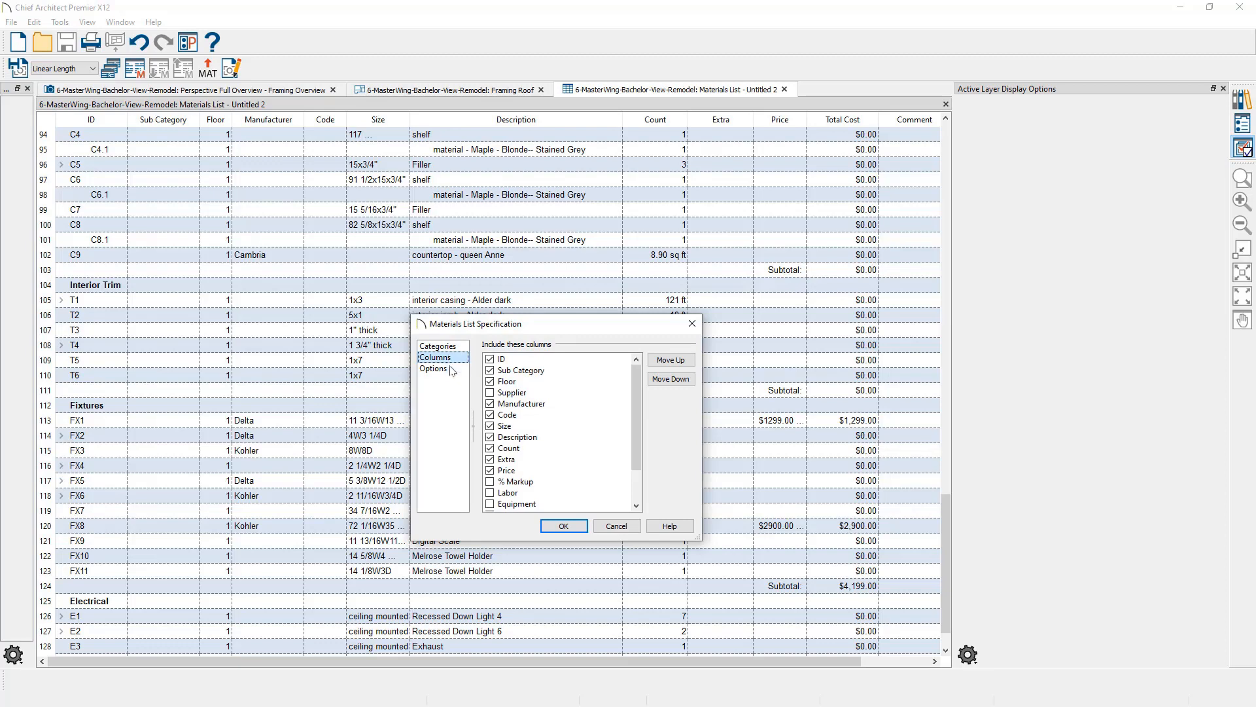
pyautogui.click(451, 370)
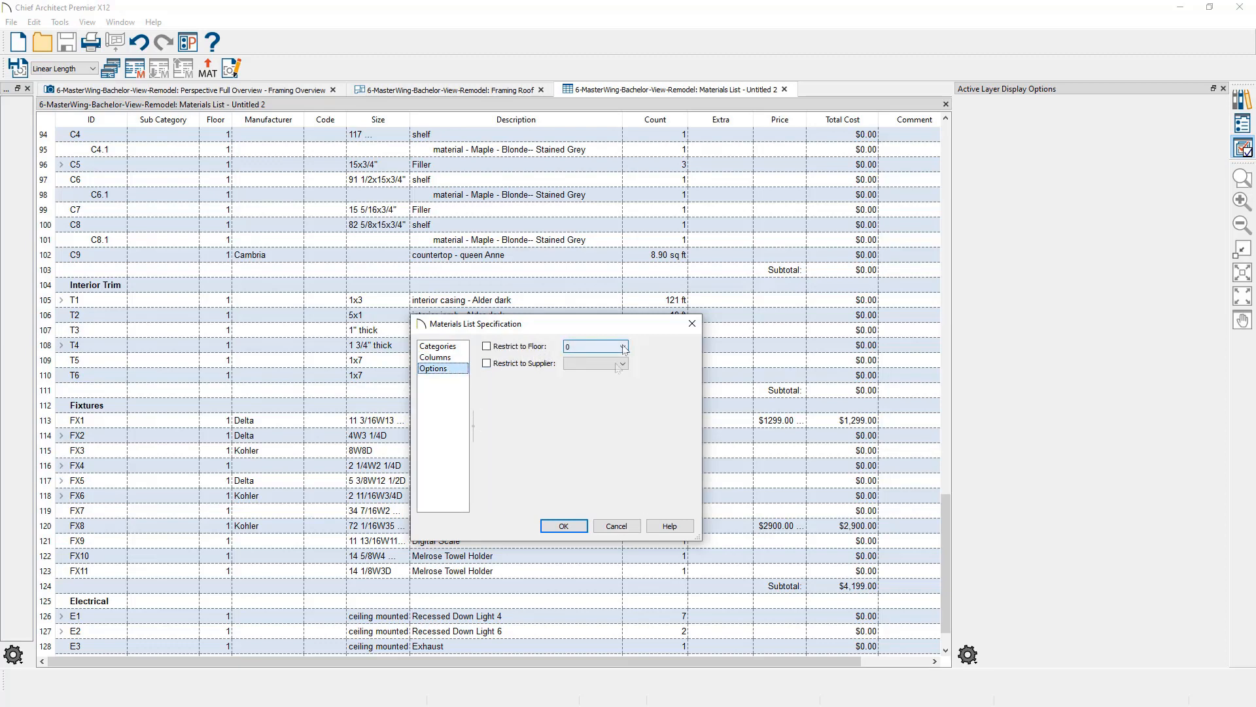
pyautogui.click(565, 526)
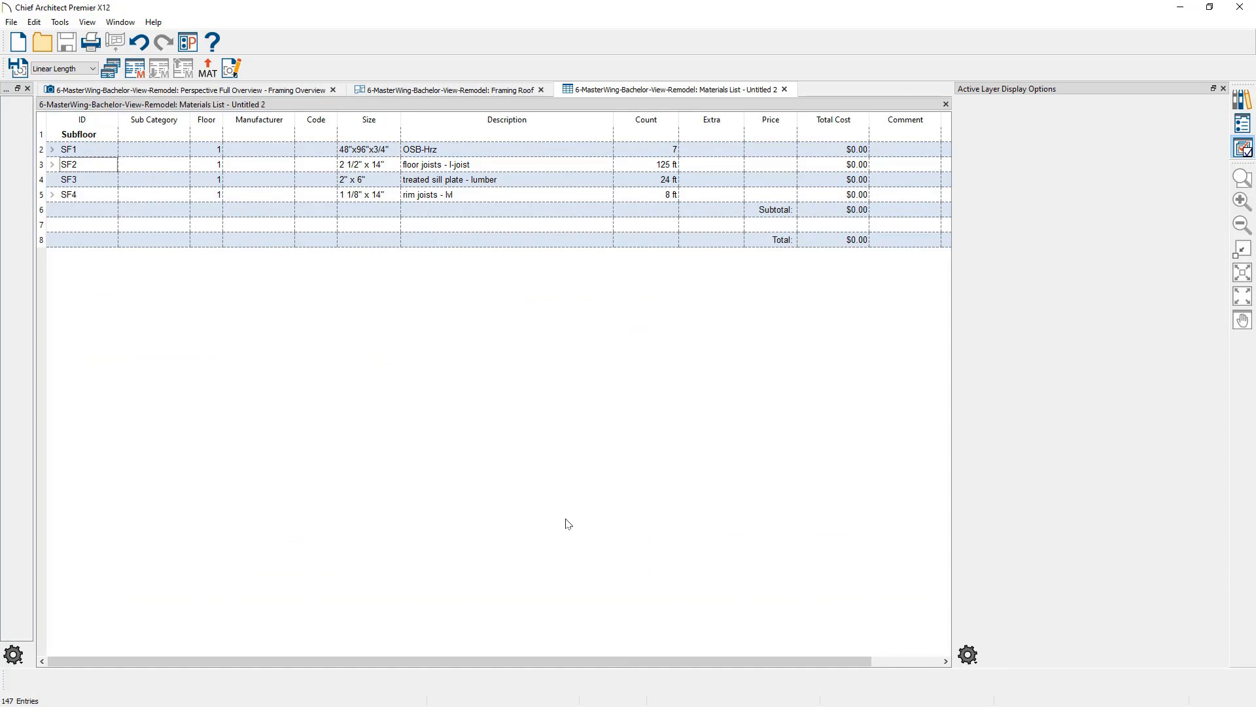
# Step: Include all categories in the materials list again
pyautogui.click(231, 67)
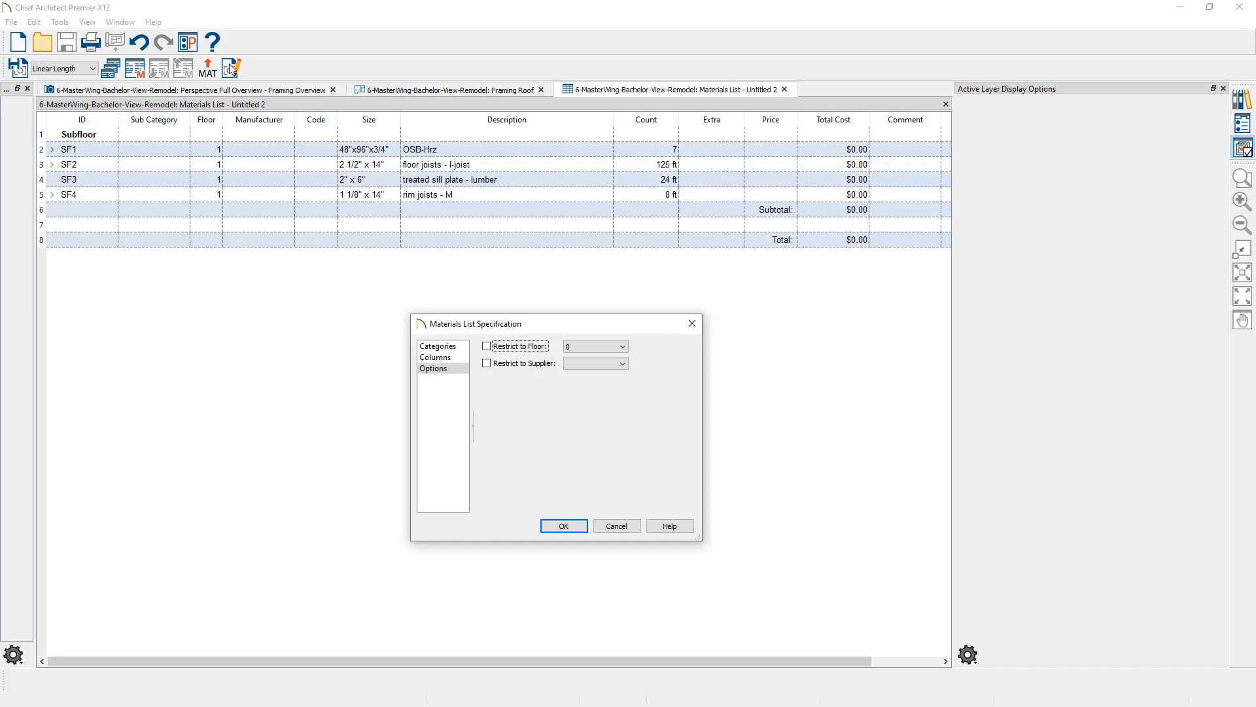
pyautogui.click(436, 346)
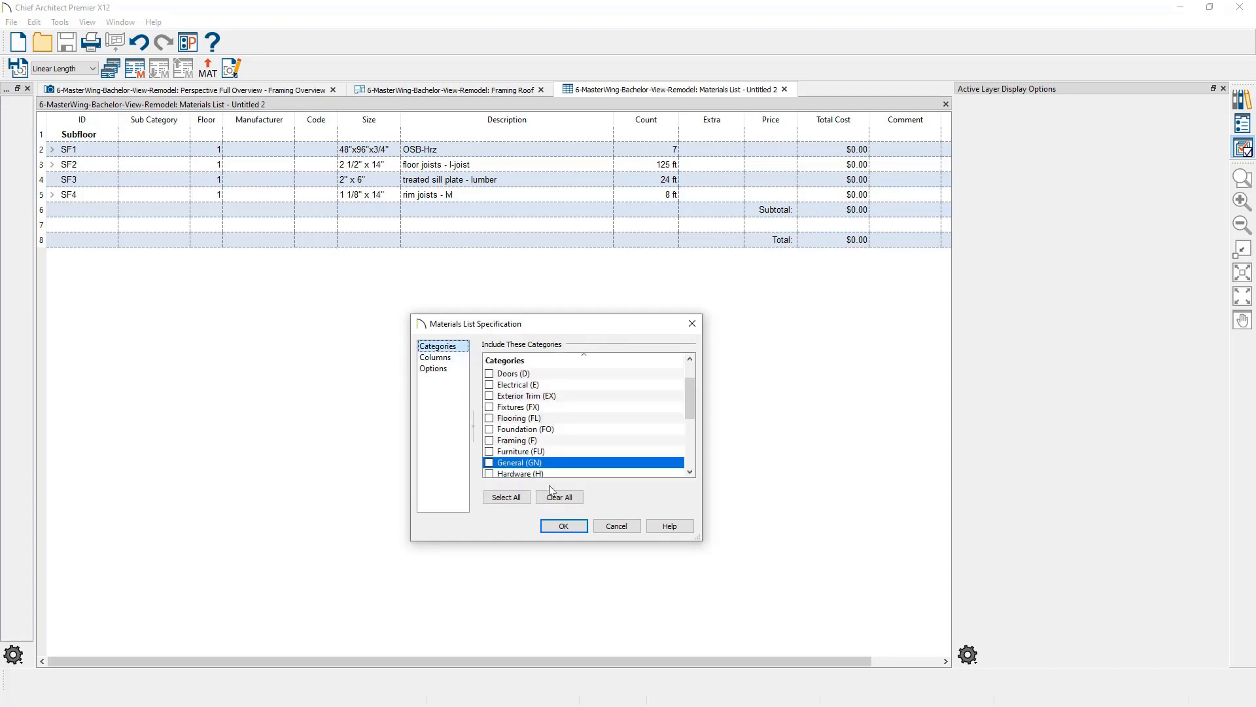
pyautogui.click(519, 501)
pyautogui.click(562, 526)
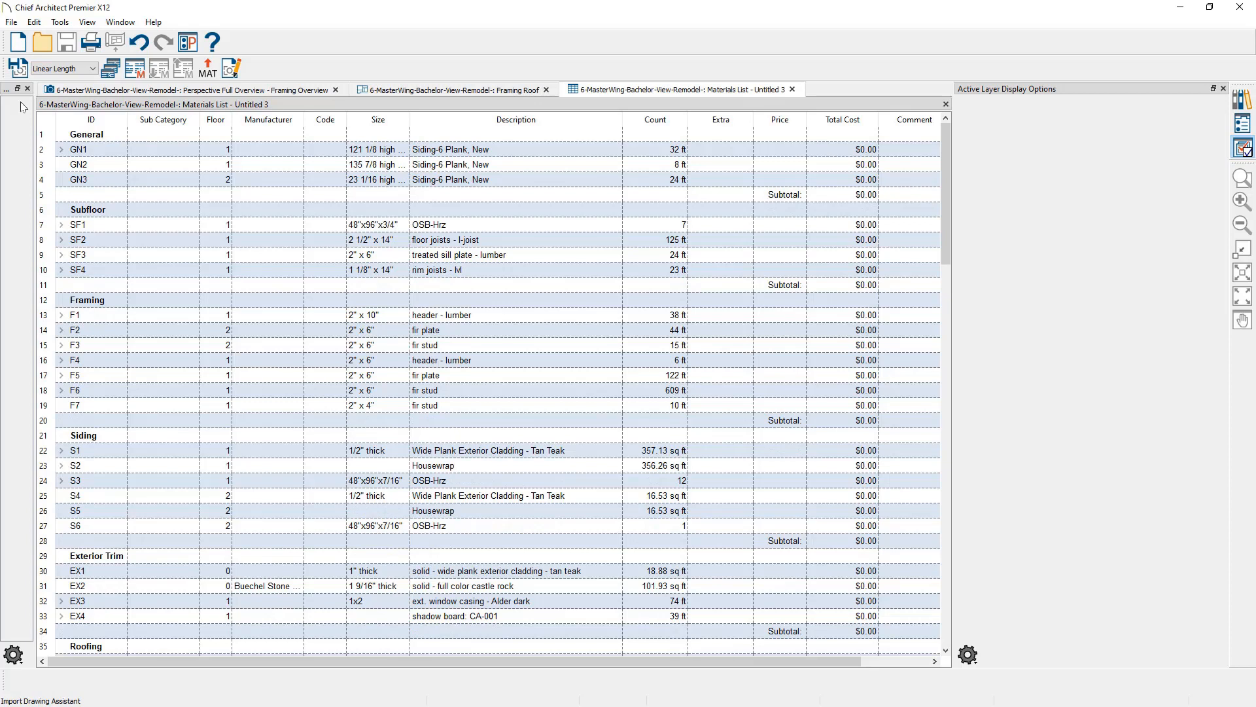
# Step: Switch the materials list reporting to Cut List and review the individual framing lengths
pyautogui.click(93, 69)
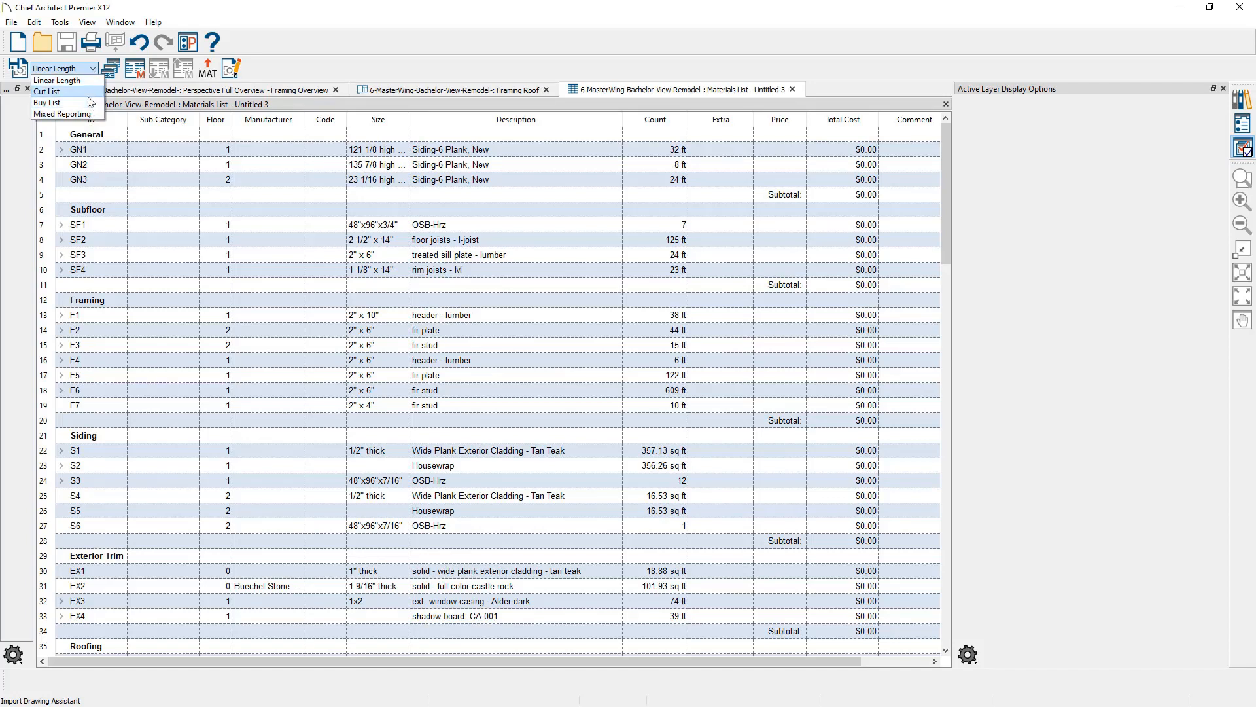
pyautogui.click(88, 94)
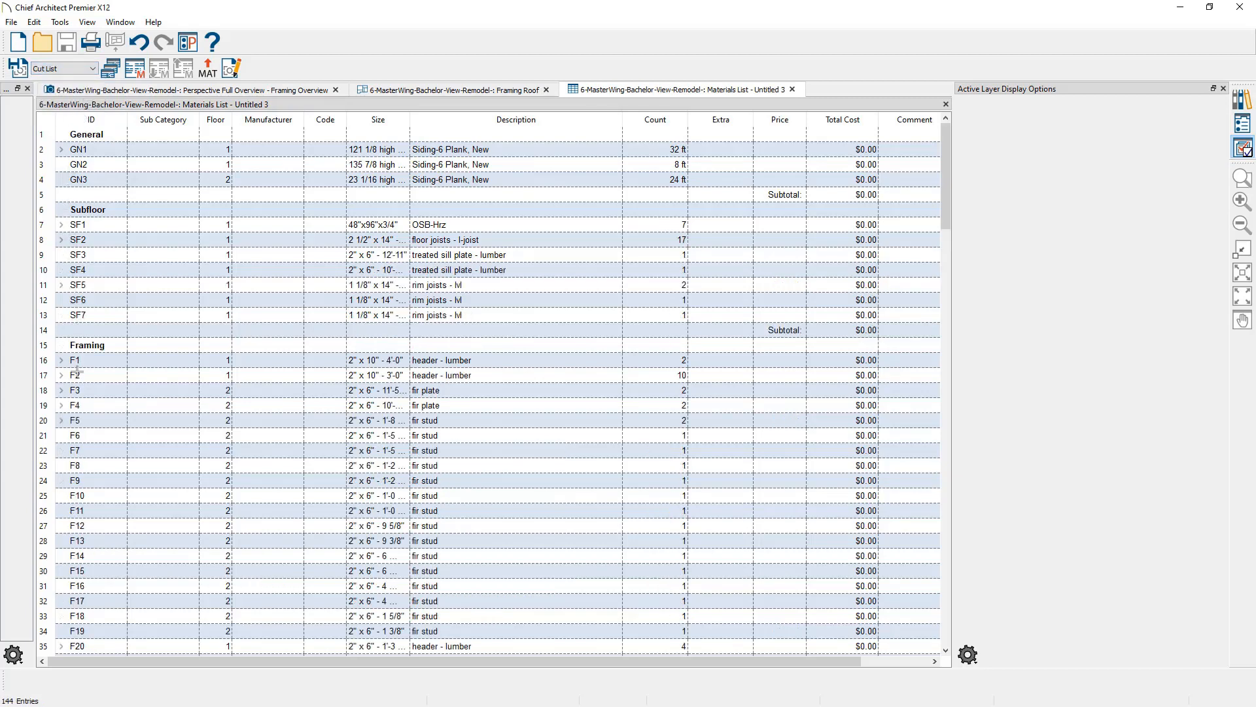
pyautogui.scroll(-1, 77, 371)
pyautogui.scroll(-2, 77, 372)
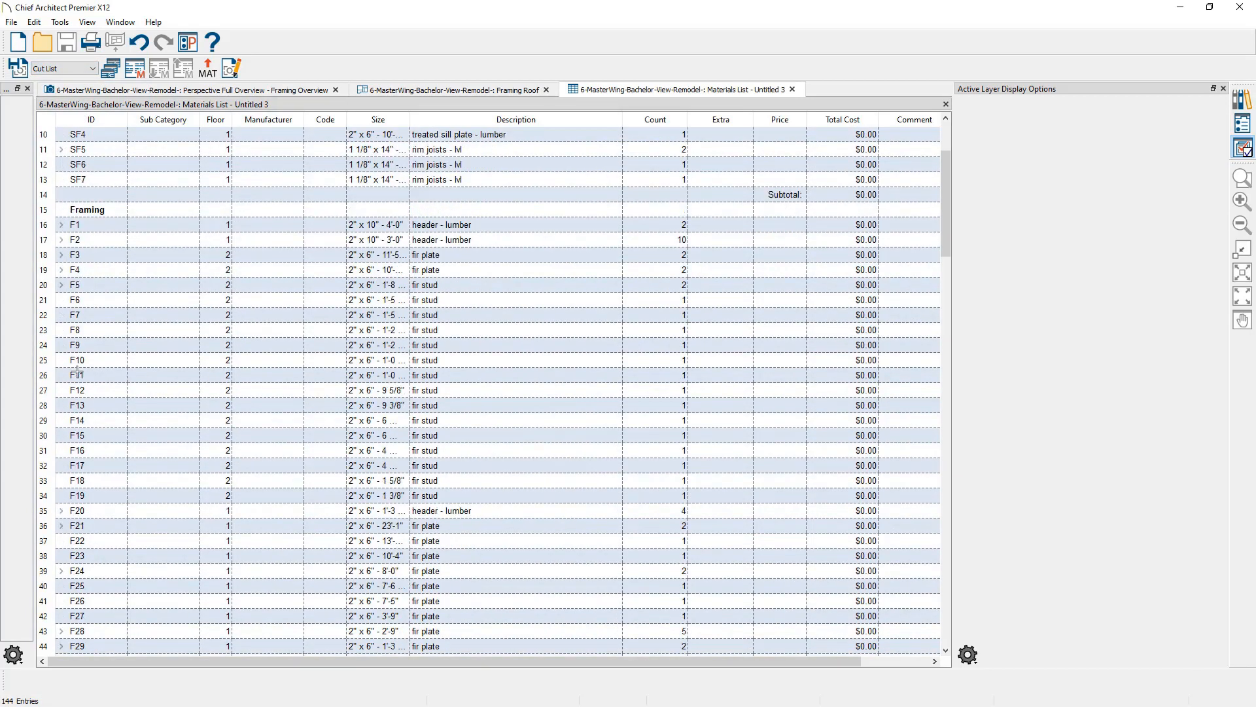
# Step: Switch the materials list reporting to Buy List and bring the Framing entries into view
pyautogui.click(93, 68)
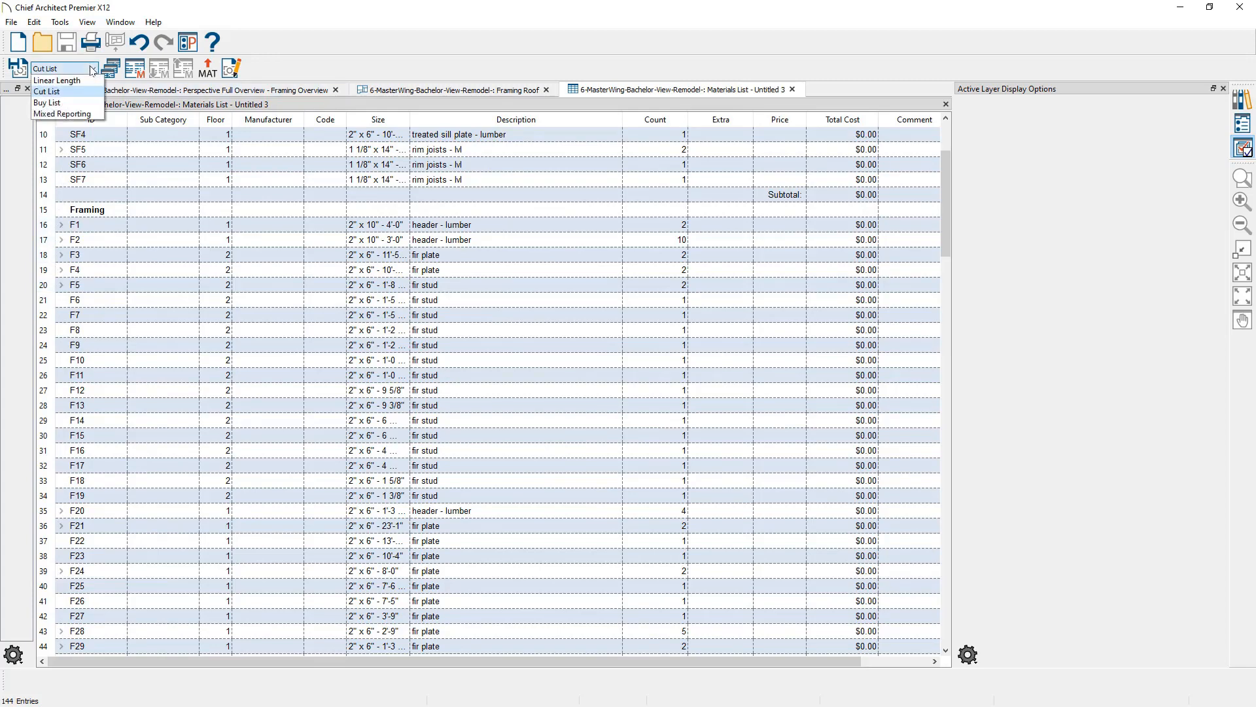
pyautogui.click(72, 103)
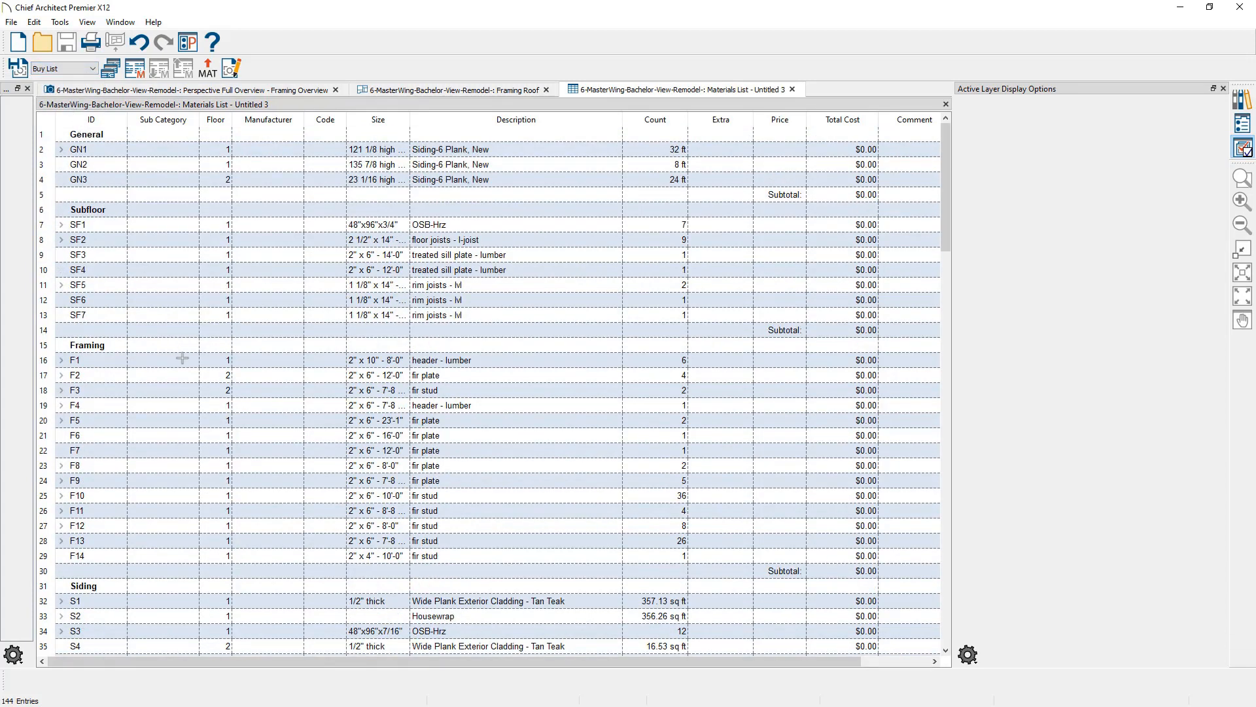
pyautogui.scroll(-1, 182, 358)
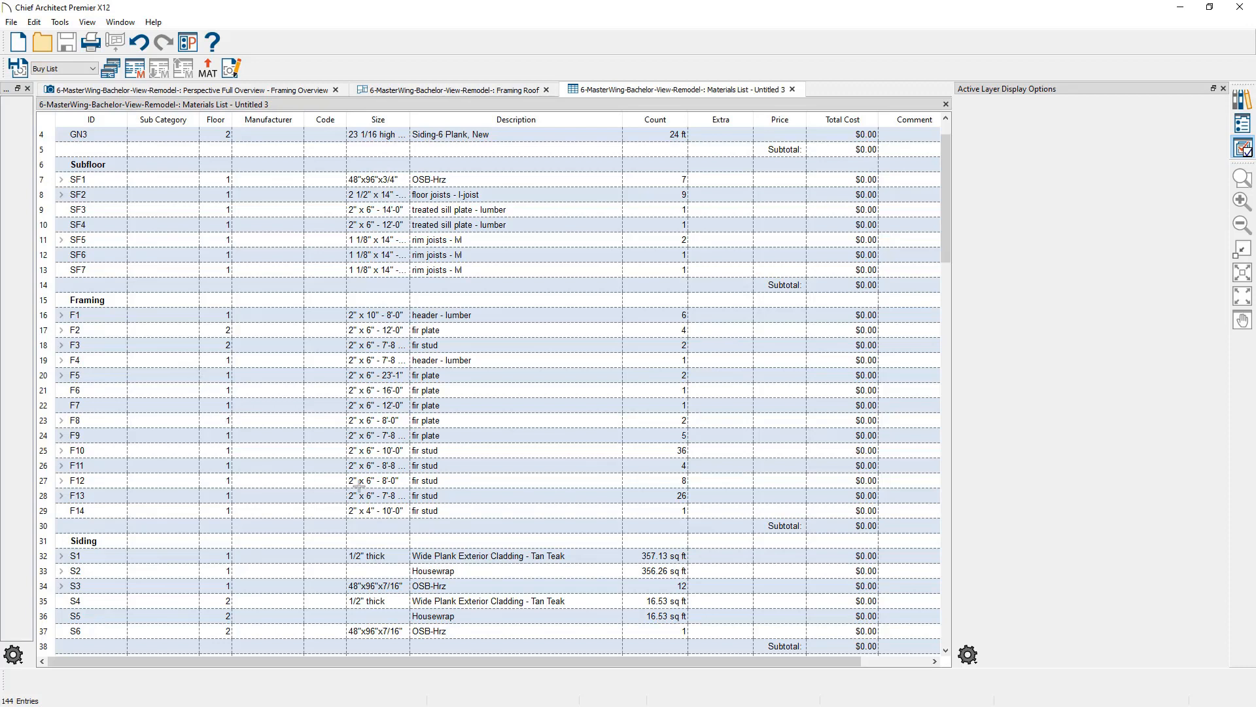
# Step: Set the price of the 2" x 6" - 8'-0" fir stud to $5.00 each
pyautogui.click(780, 483)
pyautogui.write('5')
pyautogui.press('Return')
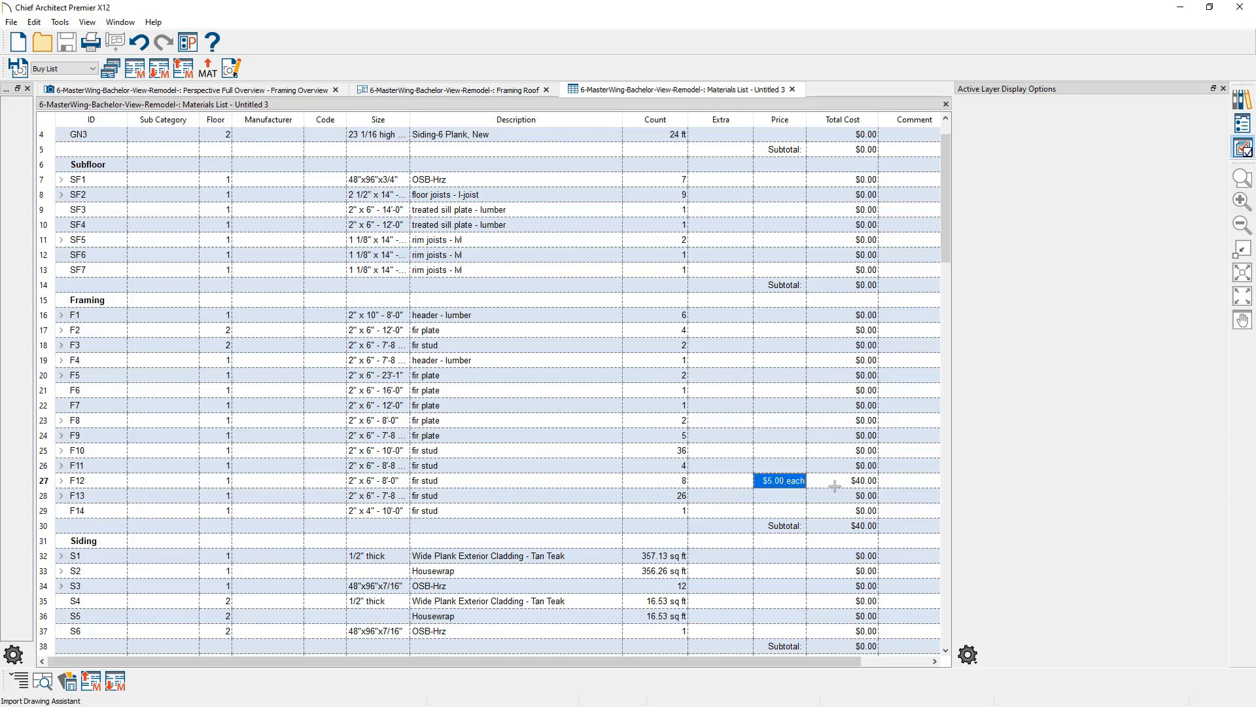
# Step: Update the priced stud entry with the master list and select the count of the 2" x 6" - 10'-0" fir stud
pyautogui.moveTo(835, 486)
pyautogui.click(91, 682)
pyautogui.click(119, 685)
pyautogui.click(734, 467)
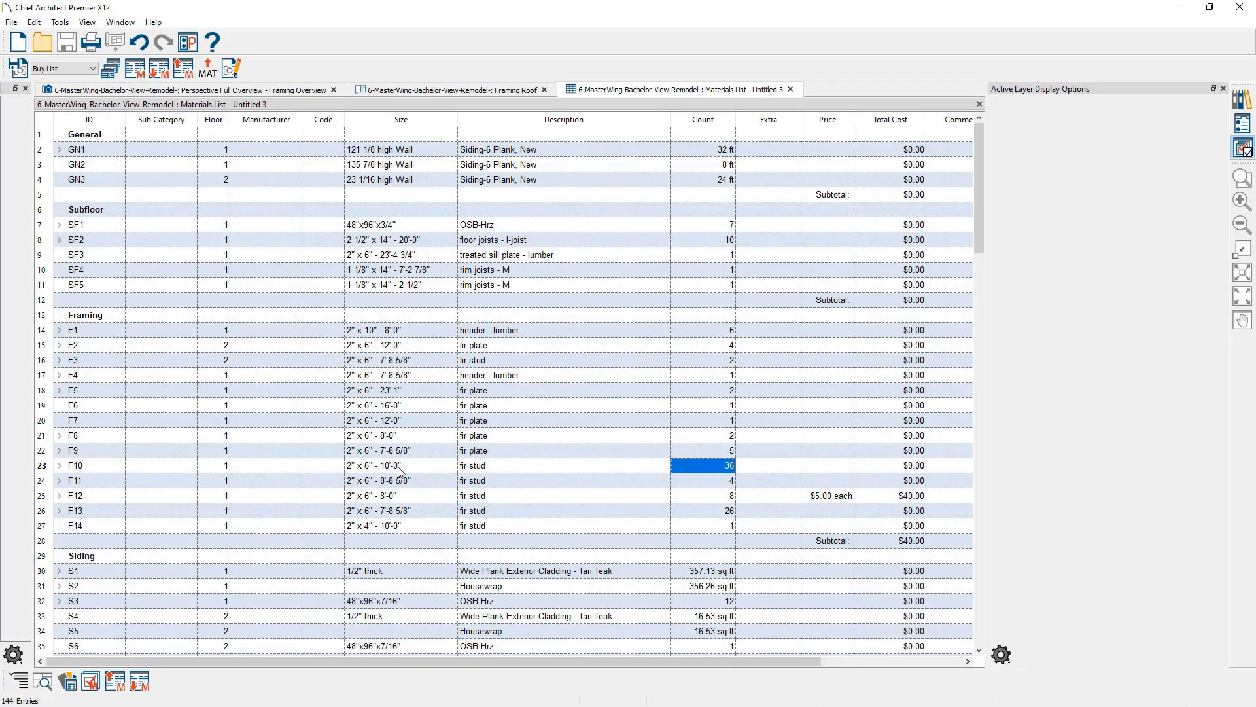
# Step: Expand the 2" x 6" - 10'-0" fir stud entry and locate one of its 9'-8 5/8" studs in Wall Detail 24
pyautogui.click(60, 466)
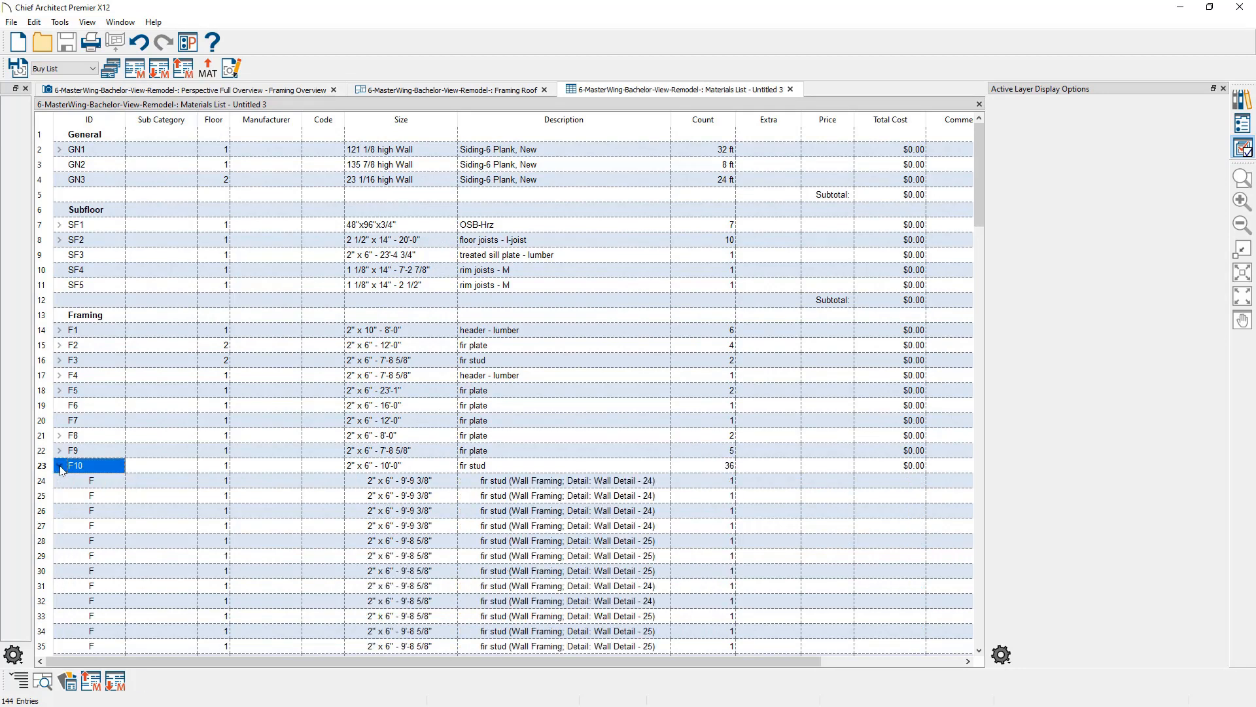
pyautogui.scroll(-3, 61, 470)
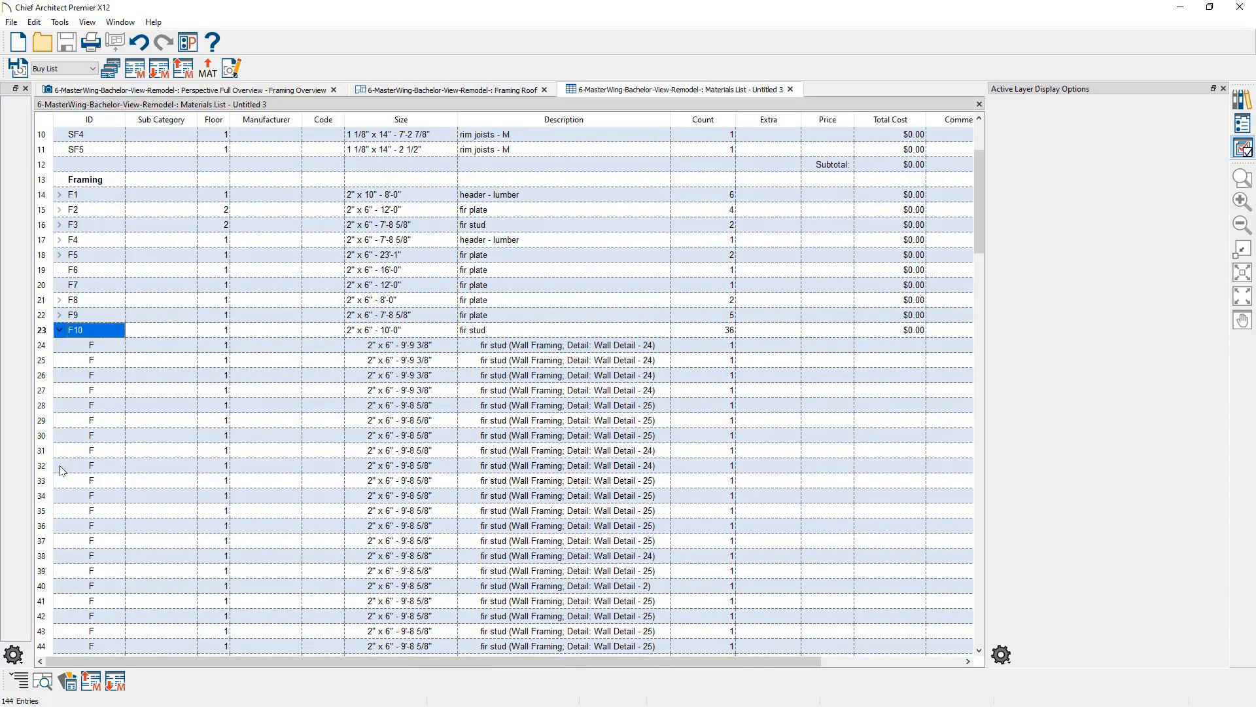
pyautogui.click(644, 454)
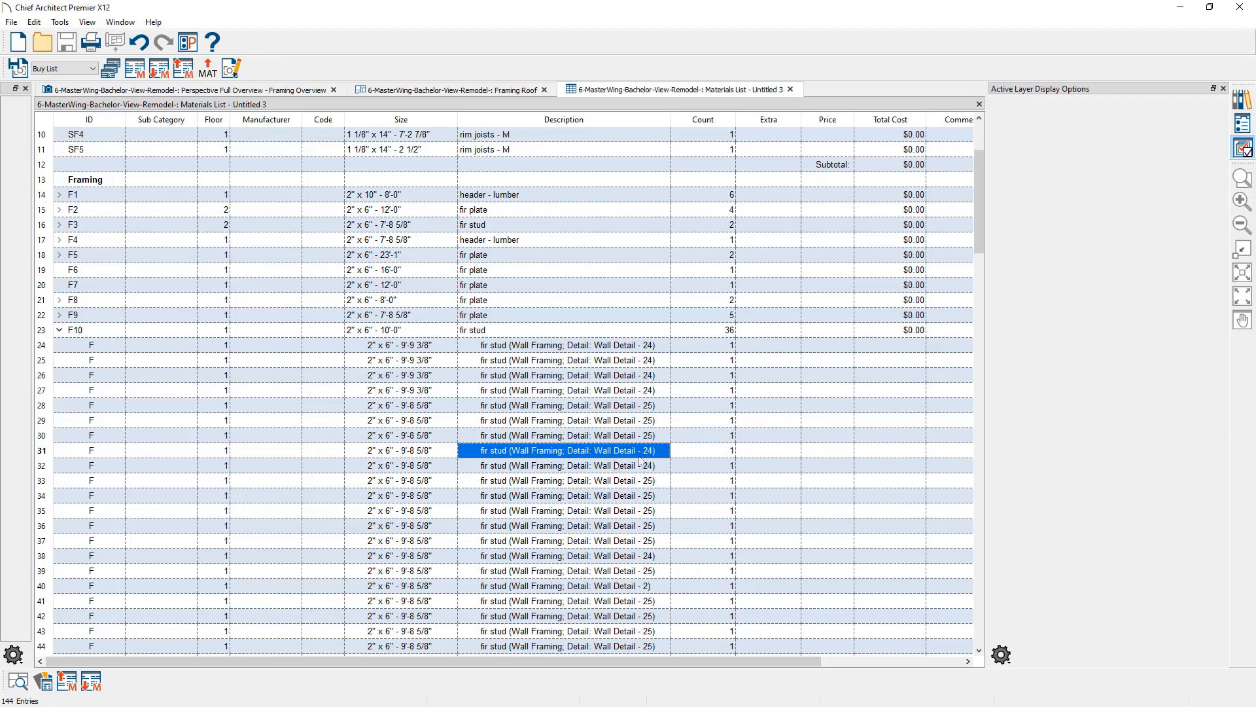
pyautogui.click(18, 682)
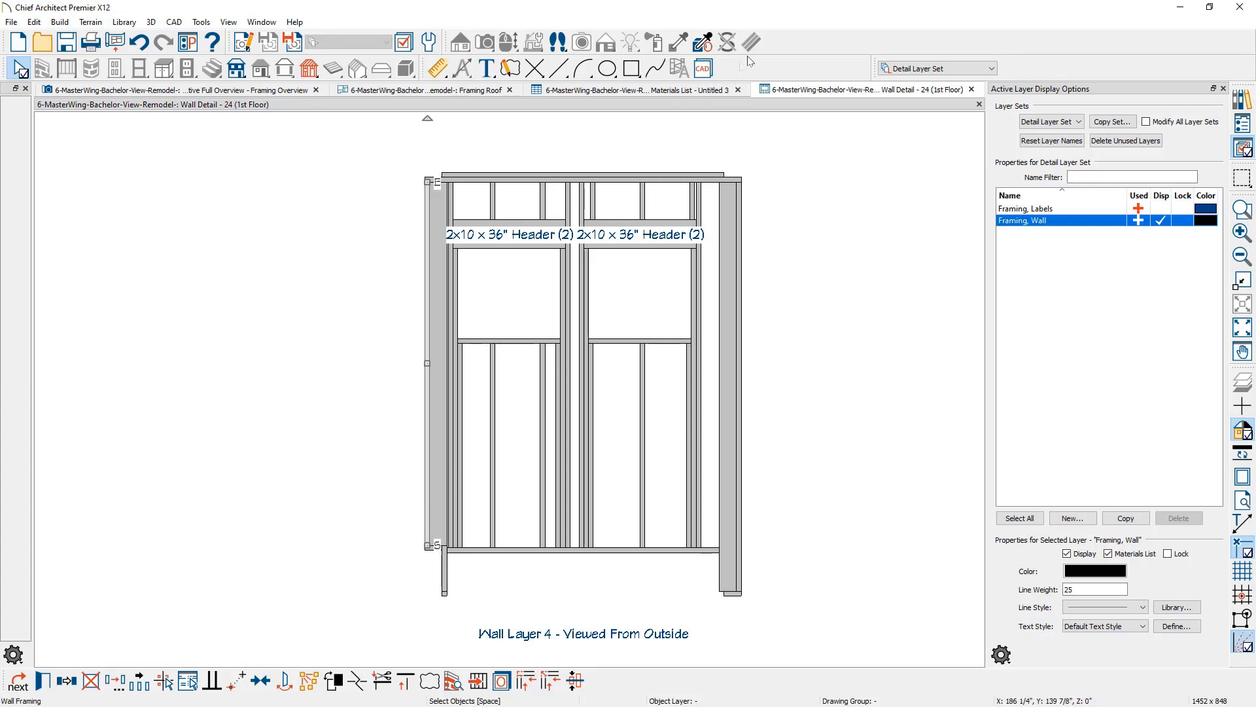
# Step: Return to the materials list and locate a 9'-9 3/8" fir stud in Wall Detail 24
pyautogui.click(674, 89)
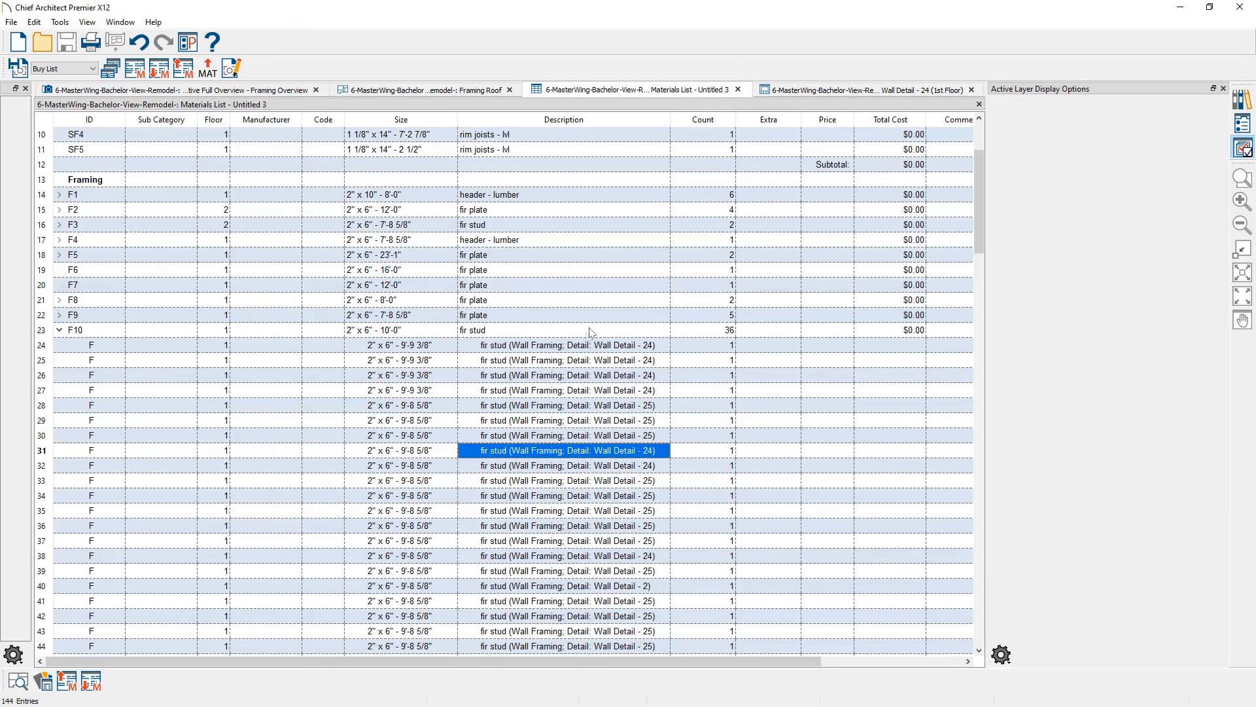
pyautogui.click(575, 362)
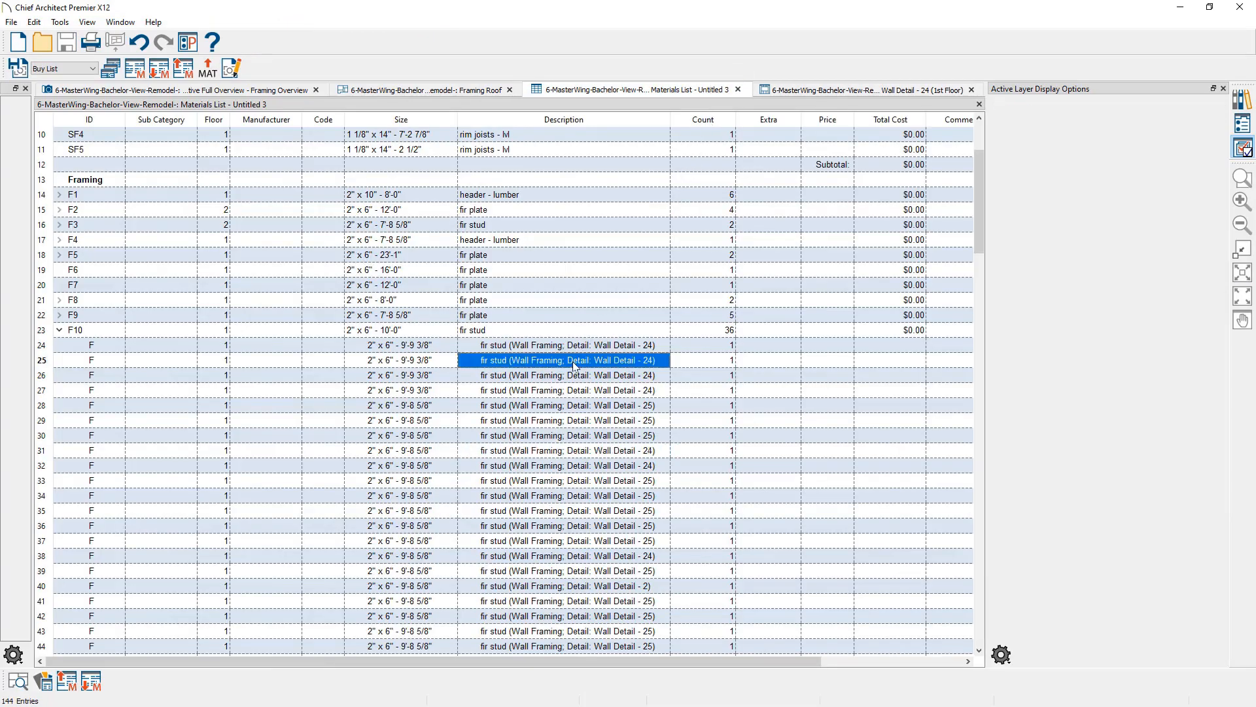
pyautogui.click(18, 684)
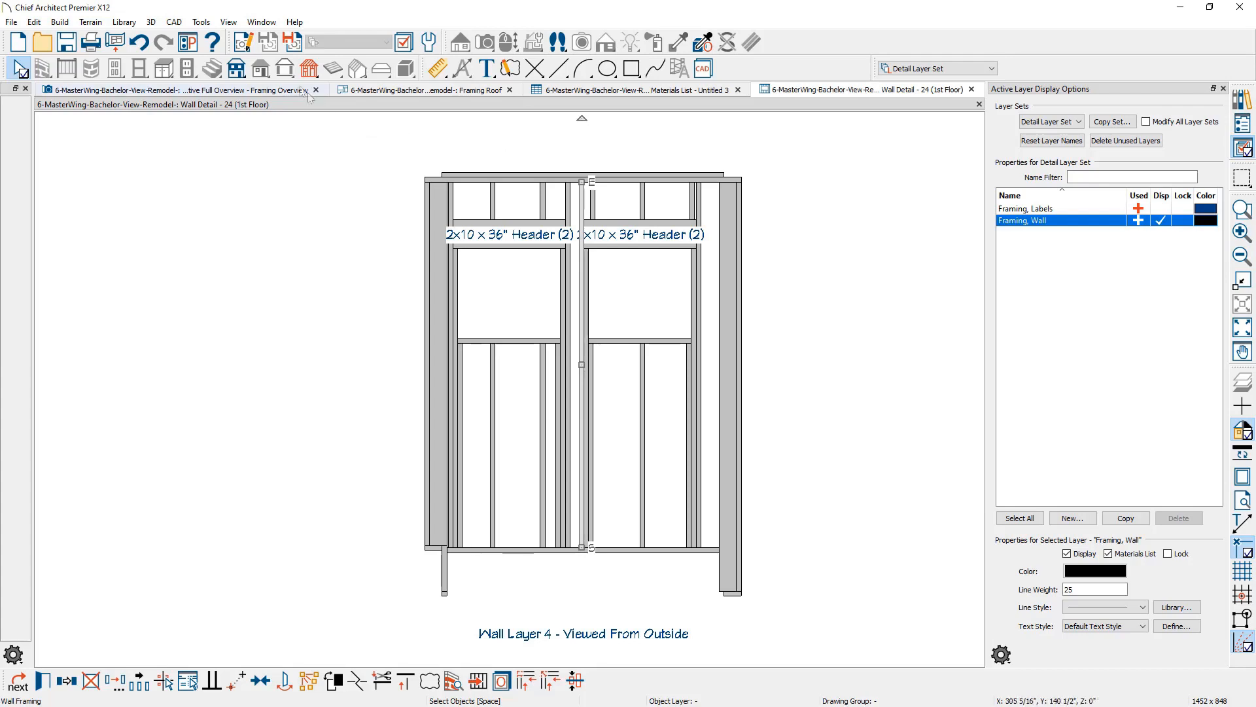
# Step: Set the default structural member reporting to Buy List, consolidating unhandled boards and assembling wall plates, deck planking and rim joists
pyautogui.click(207, 23)
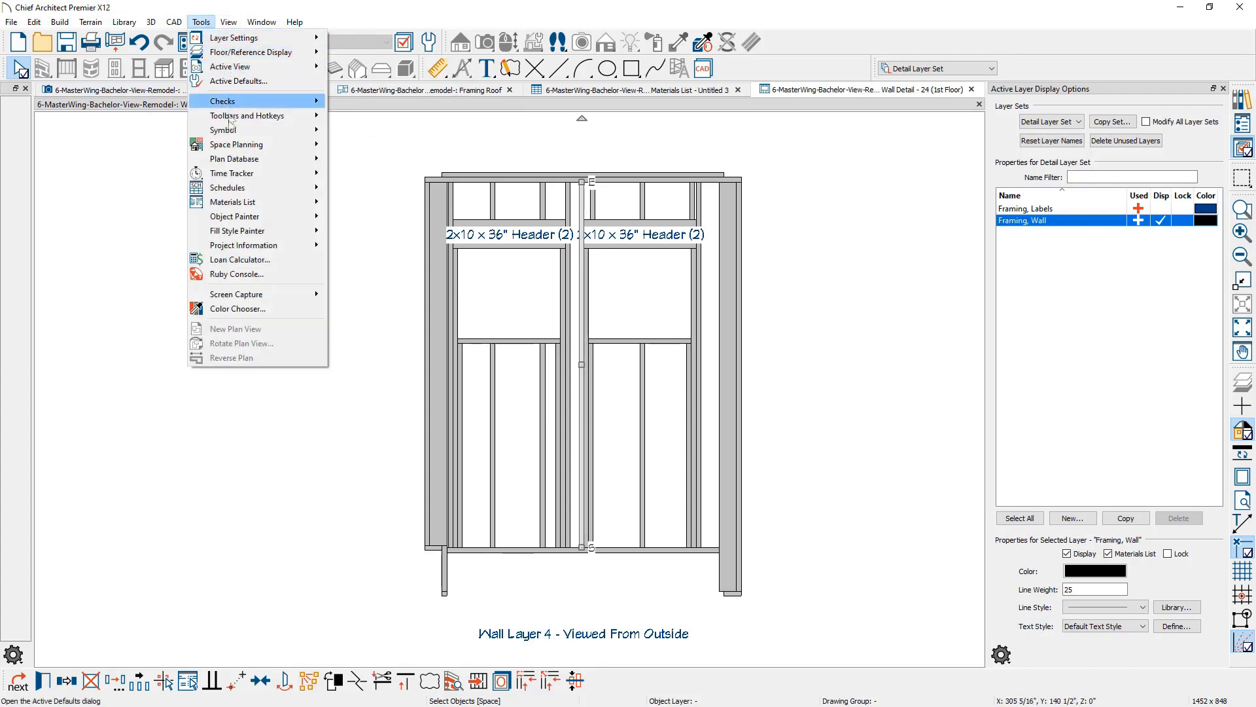
pyautogui.moveTo(266, 207)
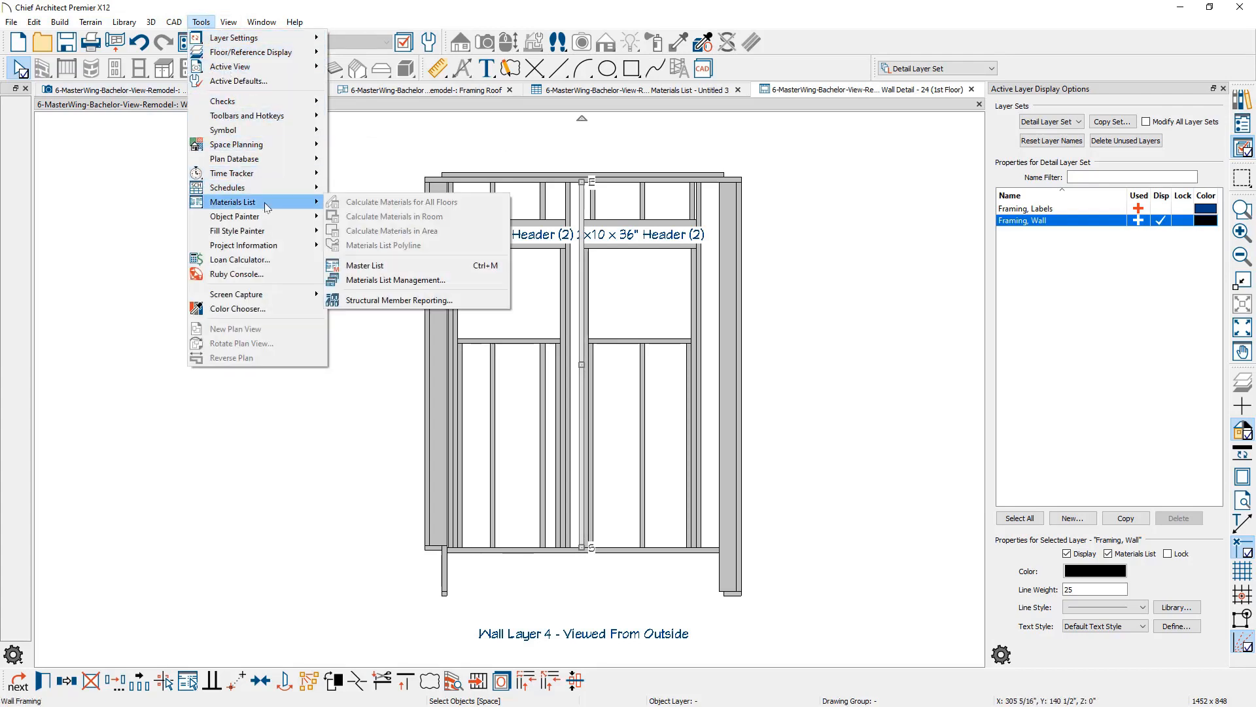
pyautogui.click(457, 300)
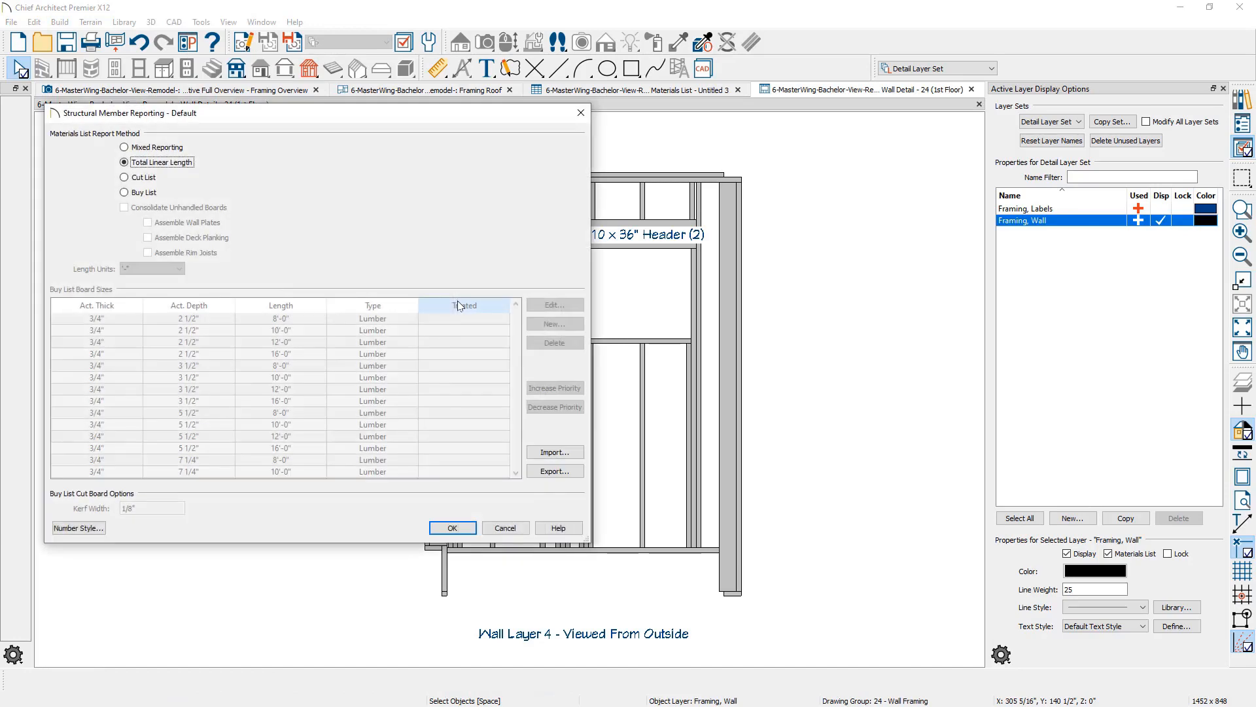
pyautogui.click(141, 193)
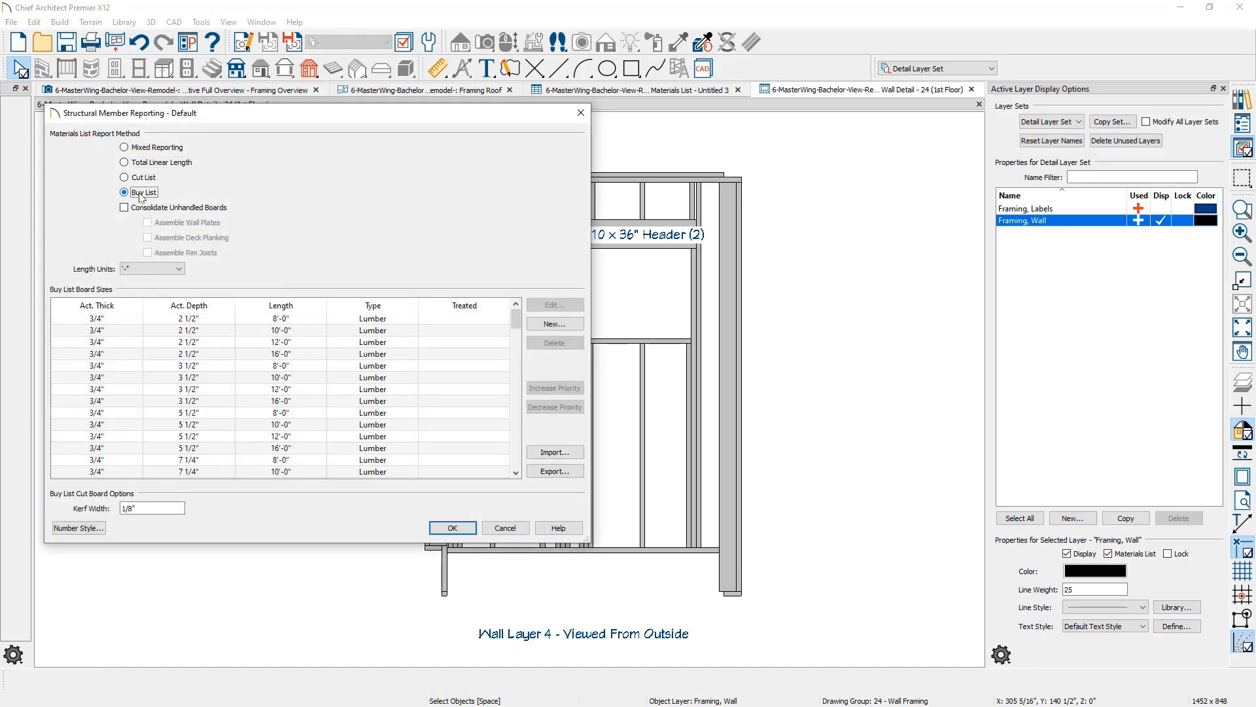
pyautogui.click(125, 208)
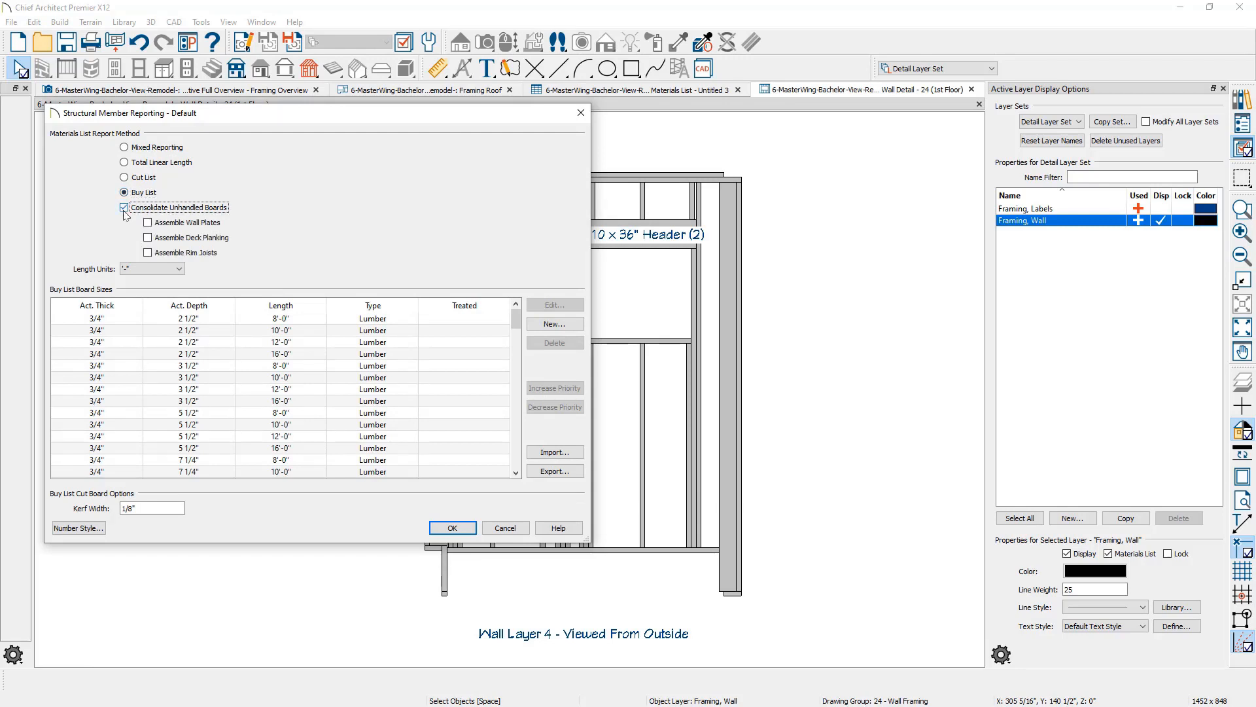
pyautogui.click(148, 223)
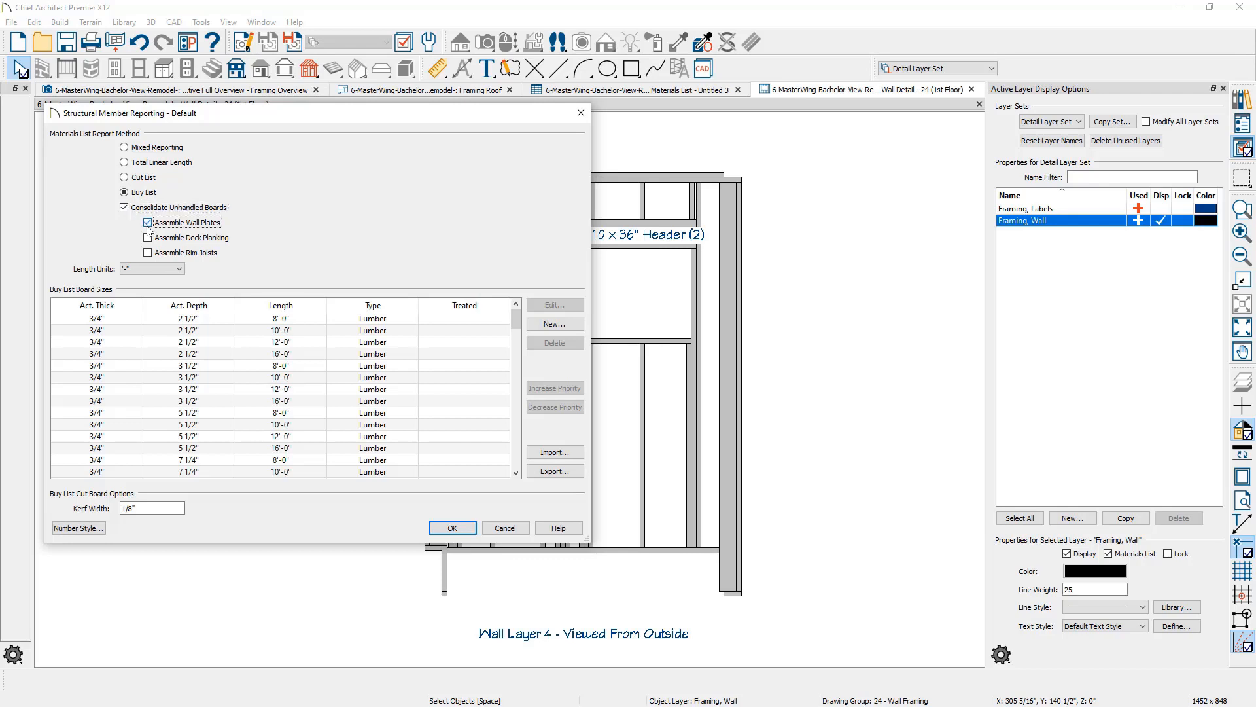
pyautogui.click(147, 239)
pyautogui.click(149, 254)
# Step: Raise the priority of the 1 1/2" x 5 1/2" x 12'-0" lumber above the 10'-0" board and accept the reporting defaults
pyautogui.moveTo(513, 327); pyautogui.dragTo(510, 374)
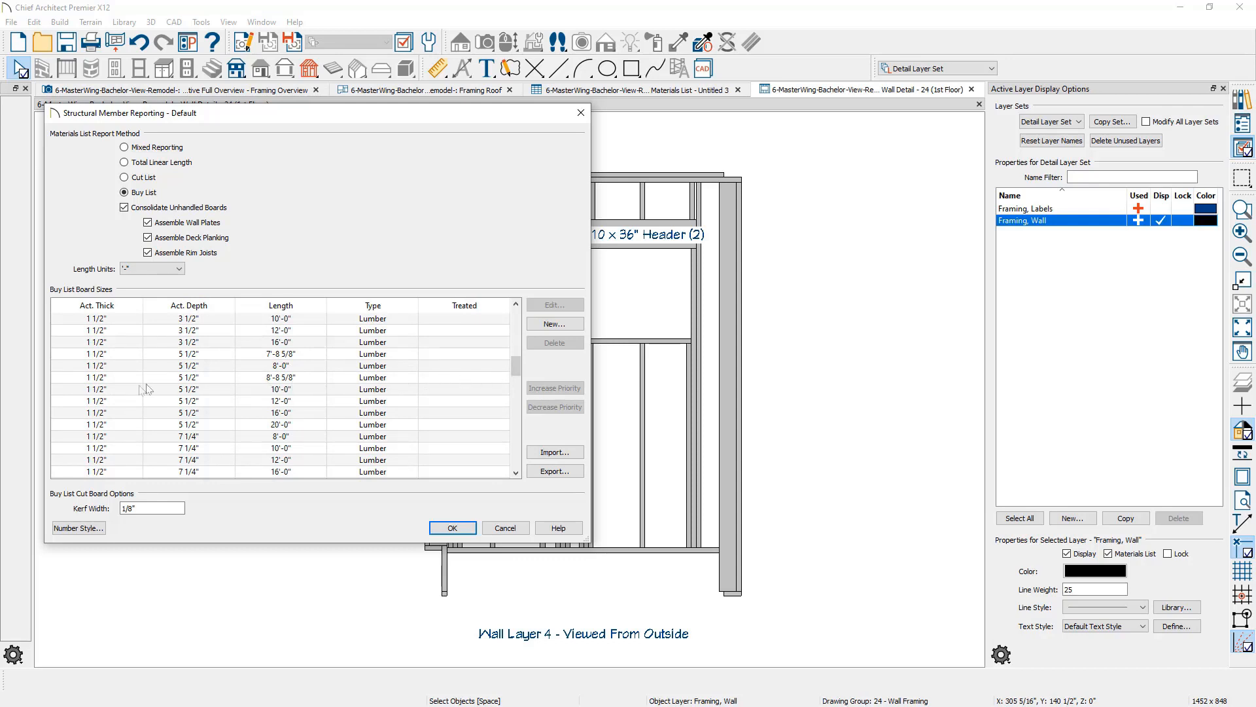
pyautogui.click(110, 389)
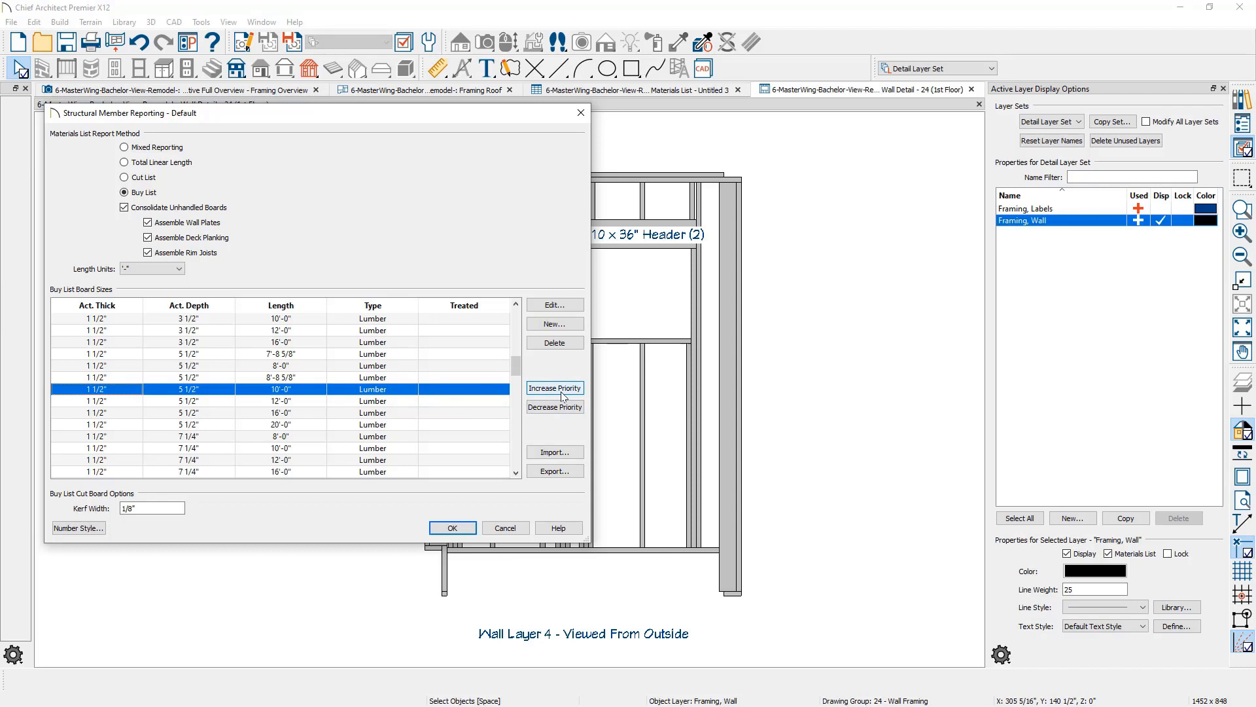
pyautogui.click(375, 402)
pyautogui.click(553, 389)
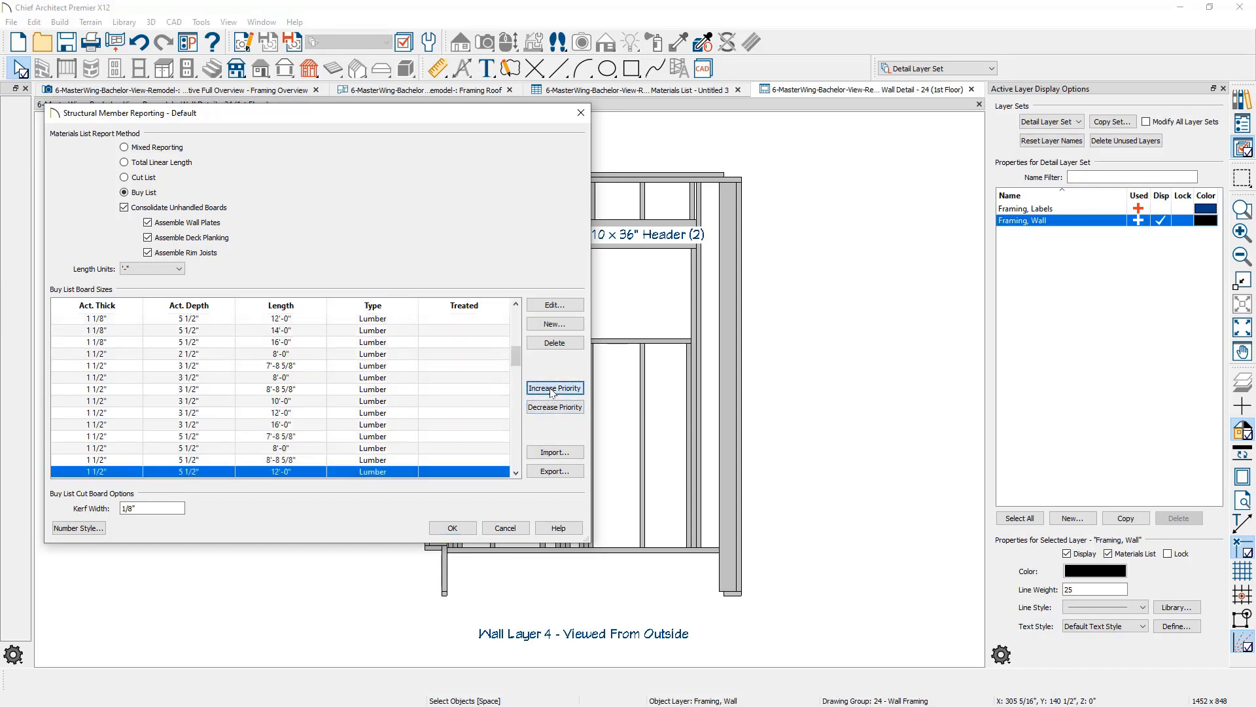
pyautogui.scroll(-1, 483, 422)
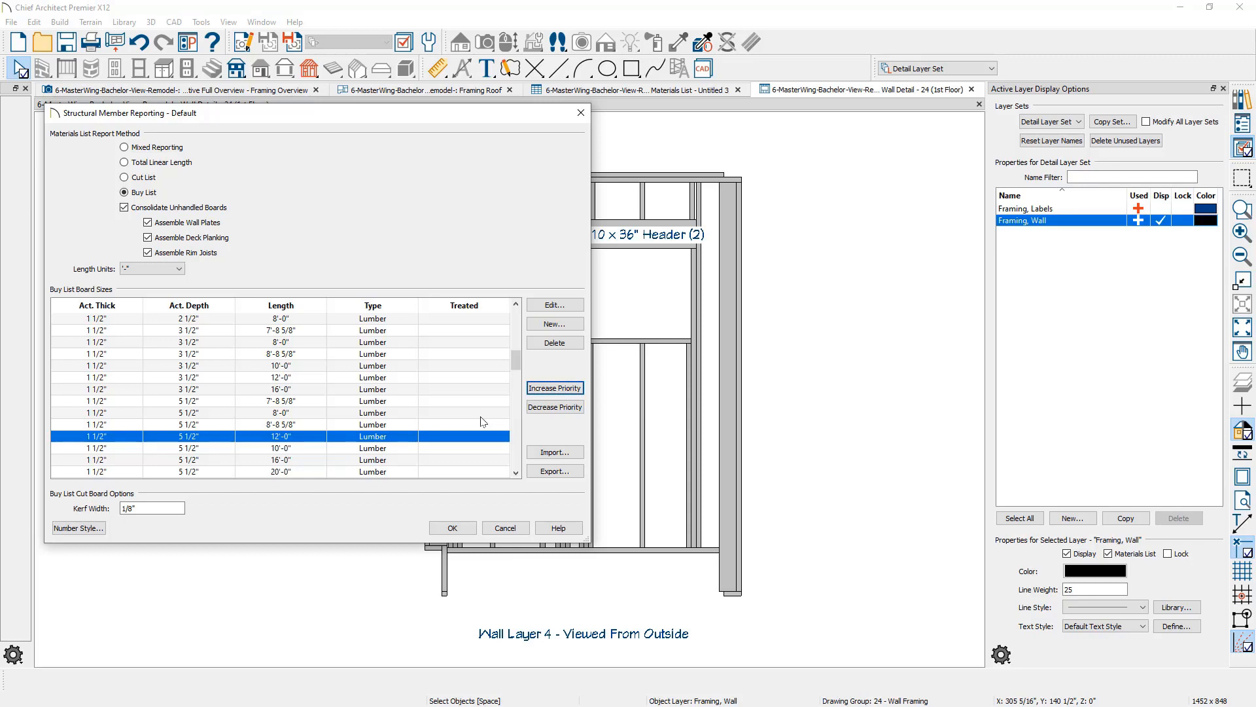
pyautogui.click(452, 528)
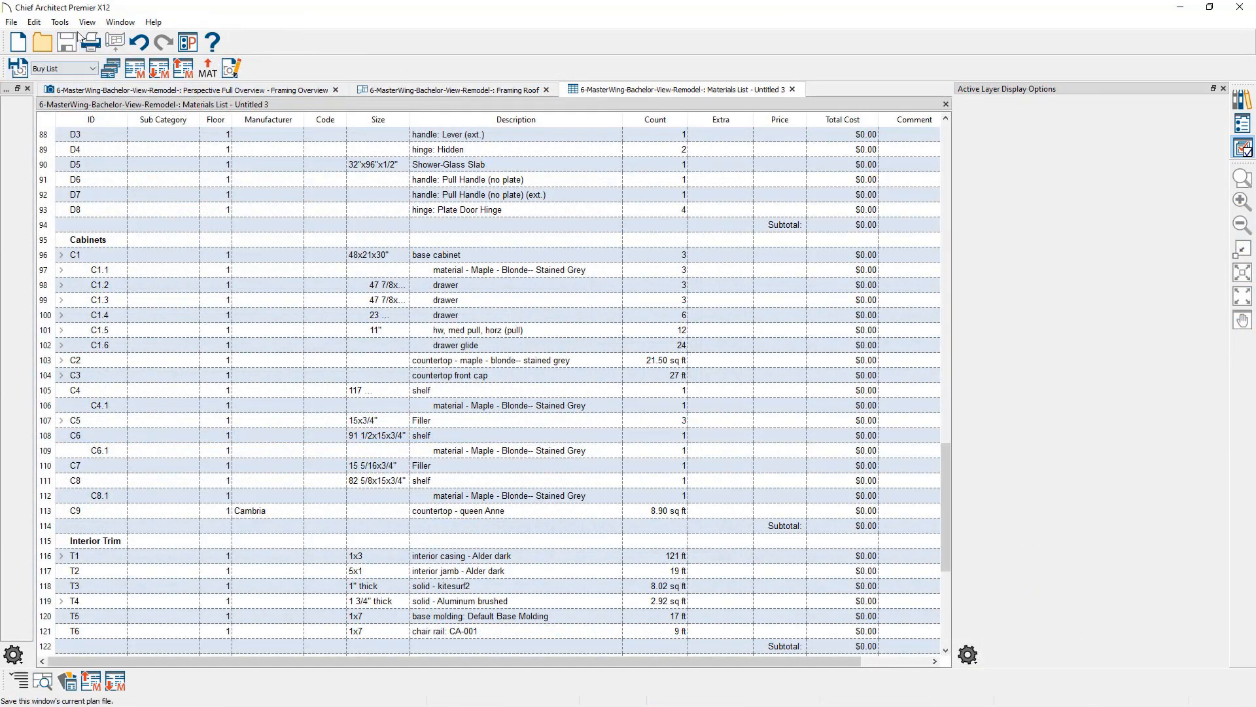
# Step: Open the master list to check the saved stud price, and close it again
pyautogui.click(68, 24)
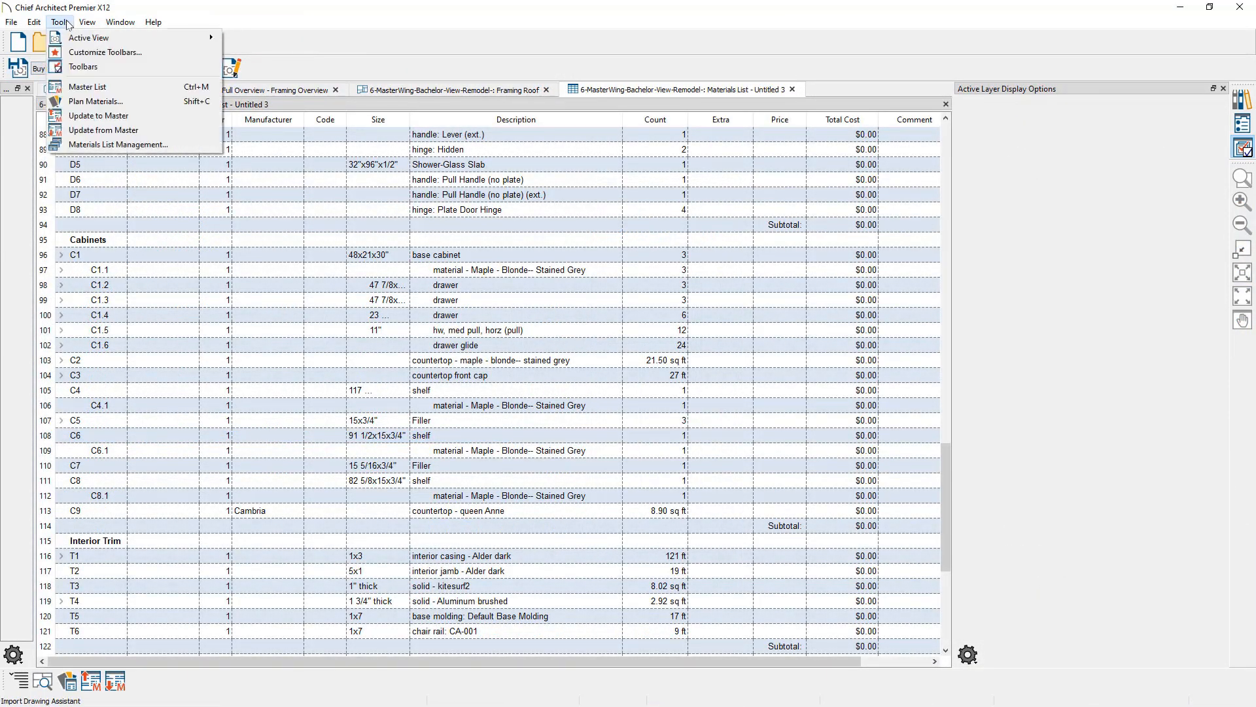
pyautogui.click(122, 89)
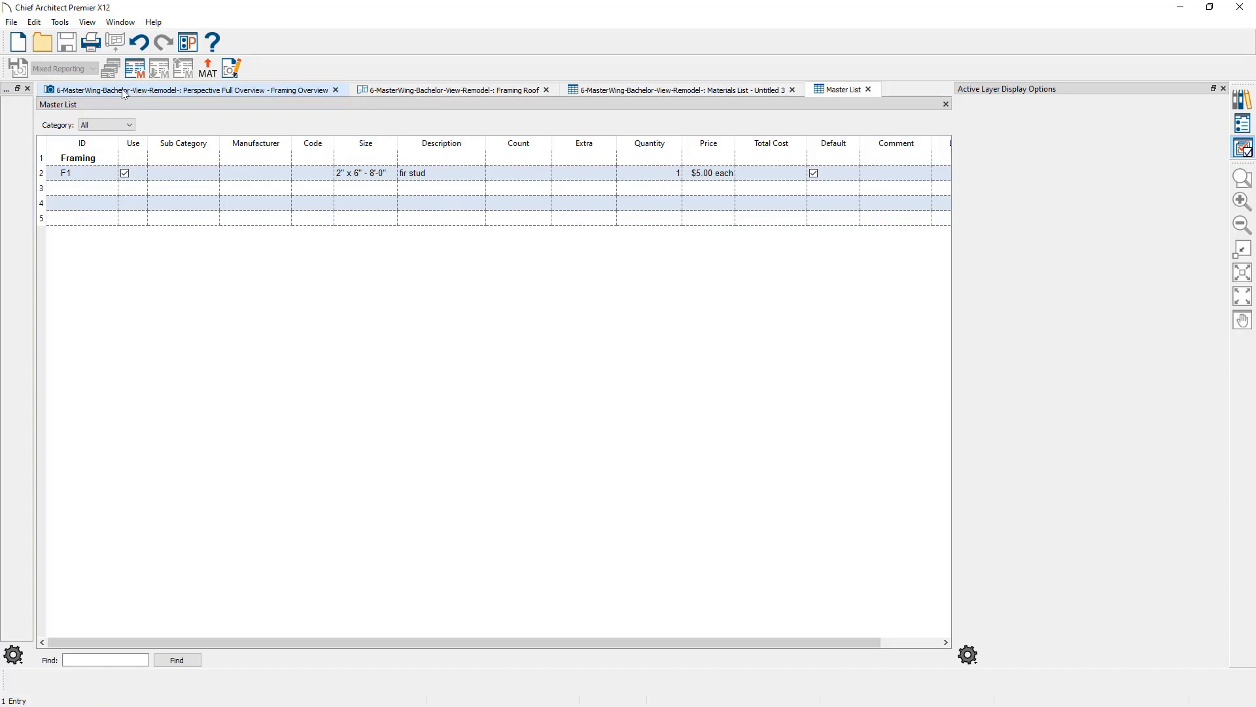
pyautogui.click(869, 89)
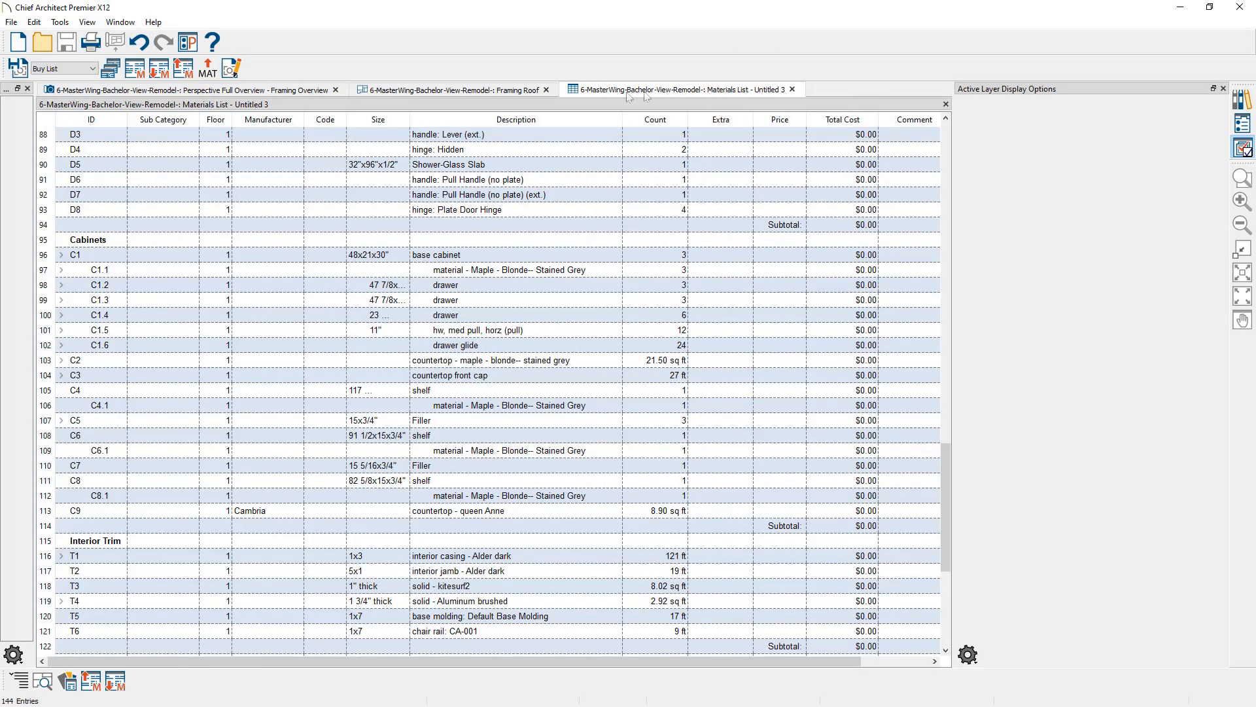
pyautogui.click(205, 72)
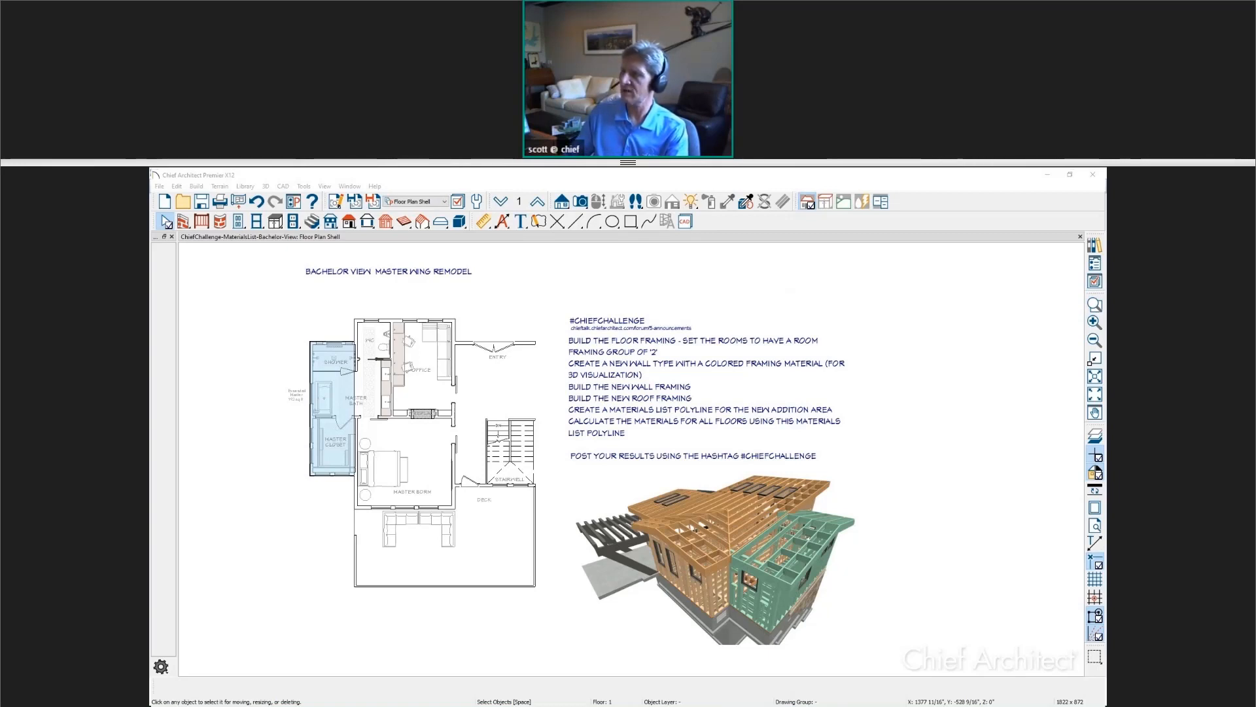
pyautogui.hotkey('alt', 'Tab')
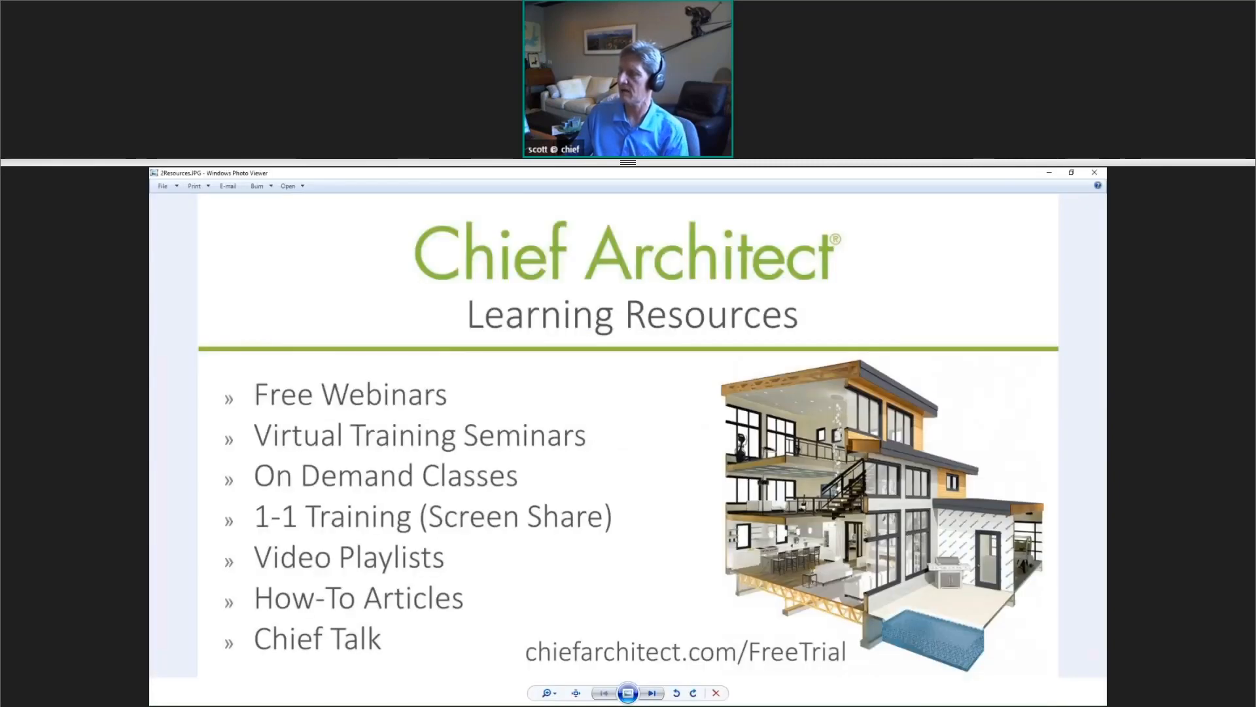
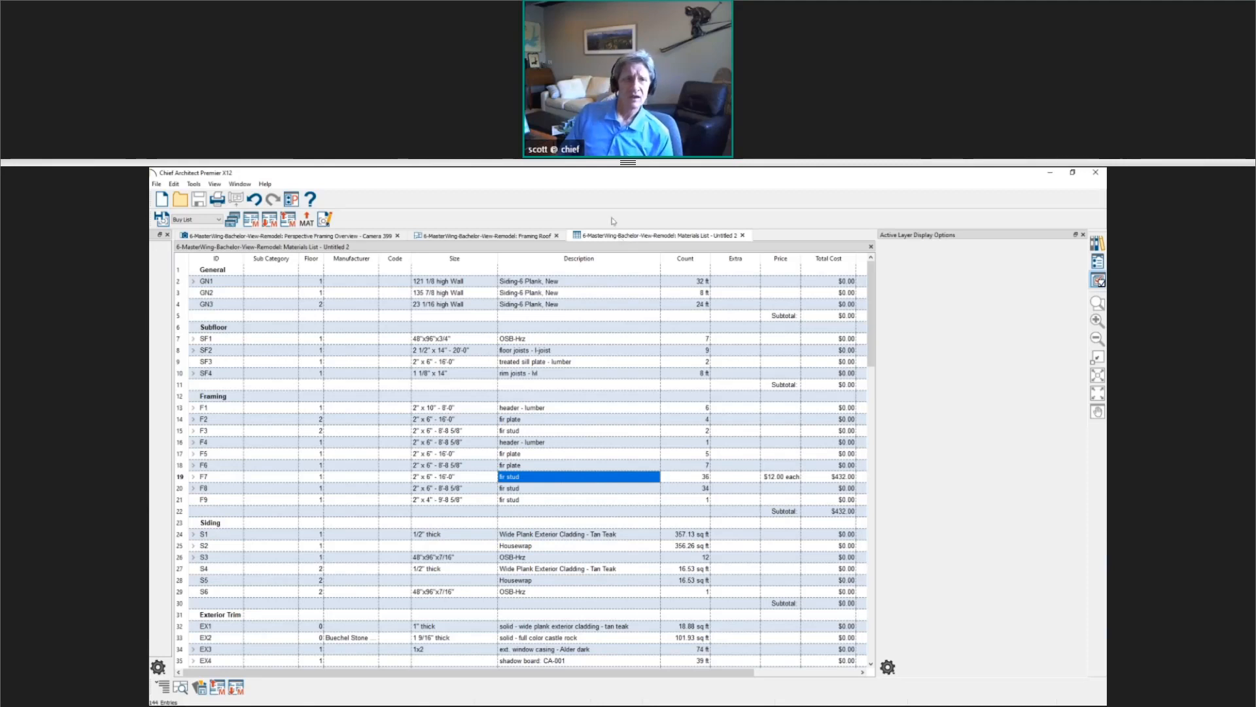
# Step: From the perspective framing overview, open the structural member reporting defaults and choose the Buy List report method
pyautogui.click(299, 236)
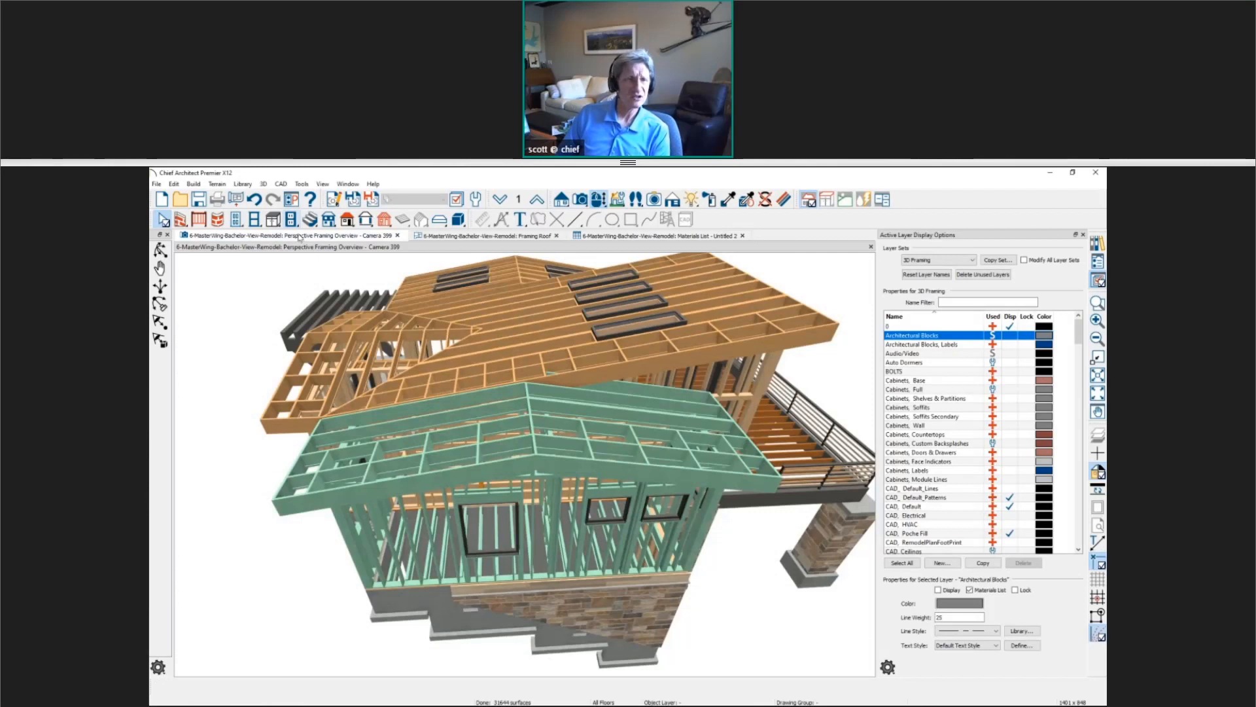
pyautogui.click(301, 185)
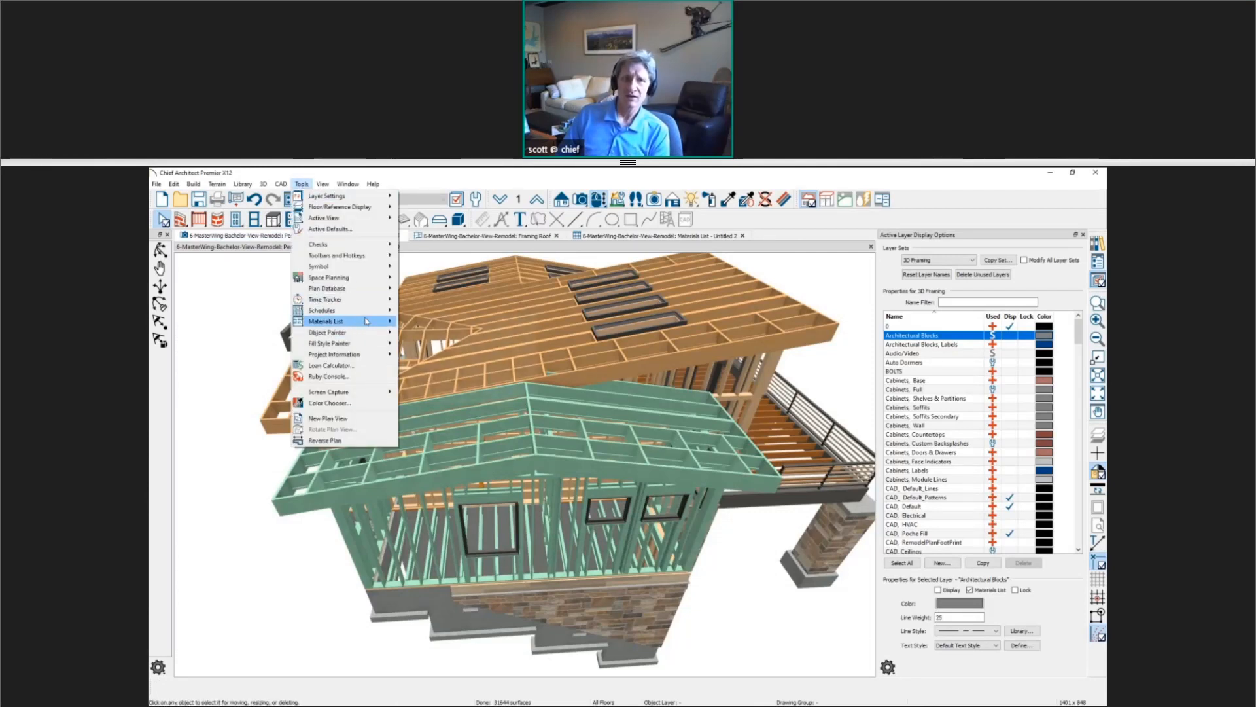
pyautogui.moveTo(367, 322)
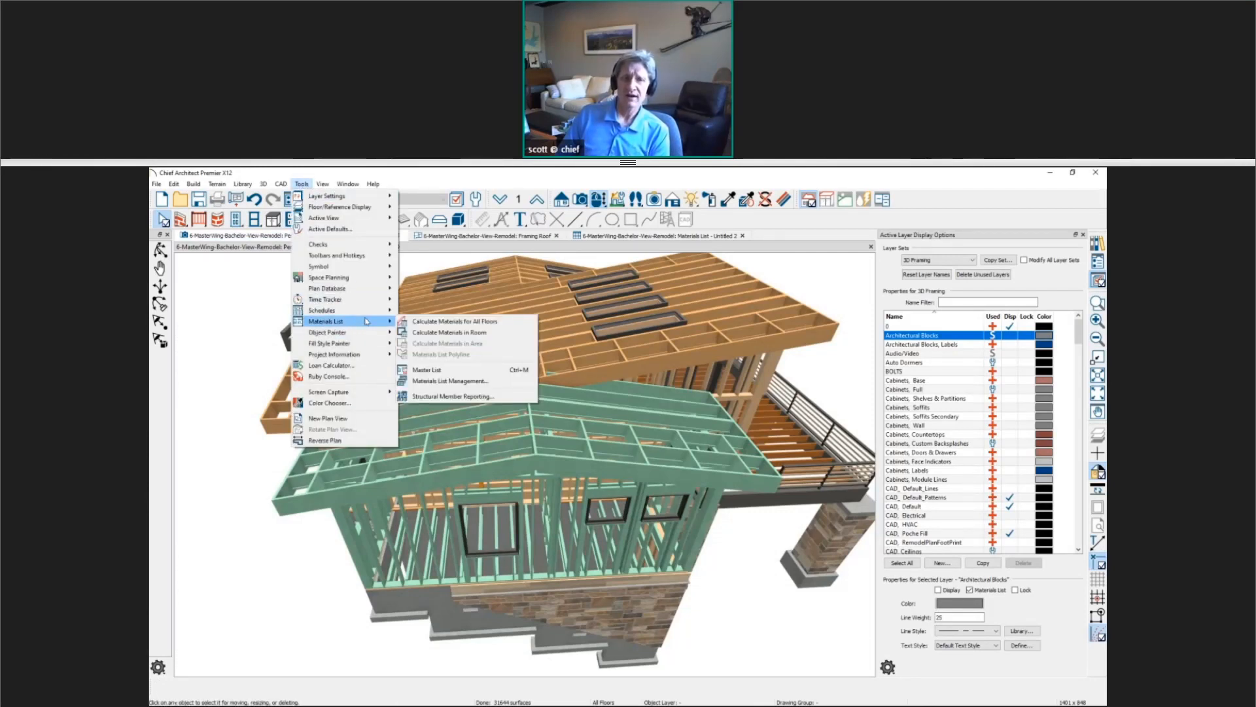
pyautogui.click(520, 397)
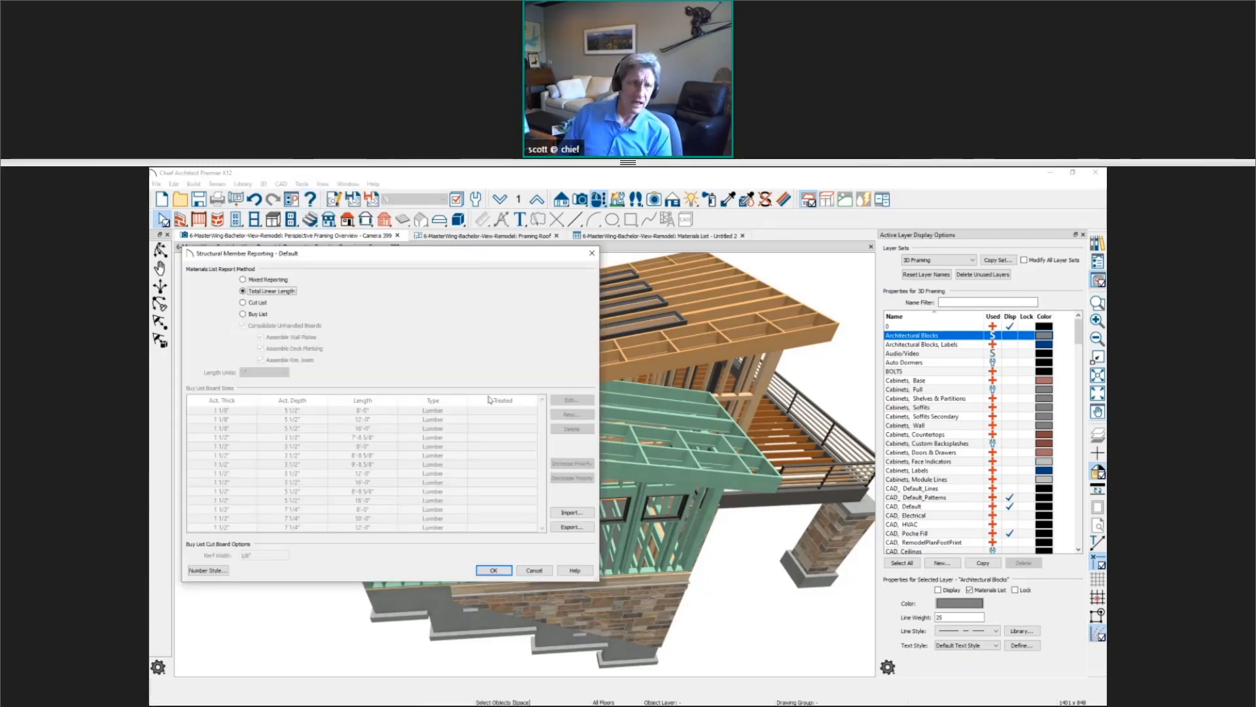
pyautogui.click(258, 315)
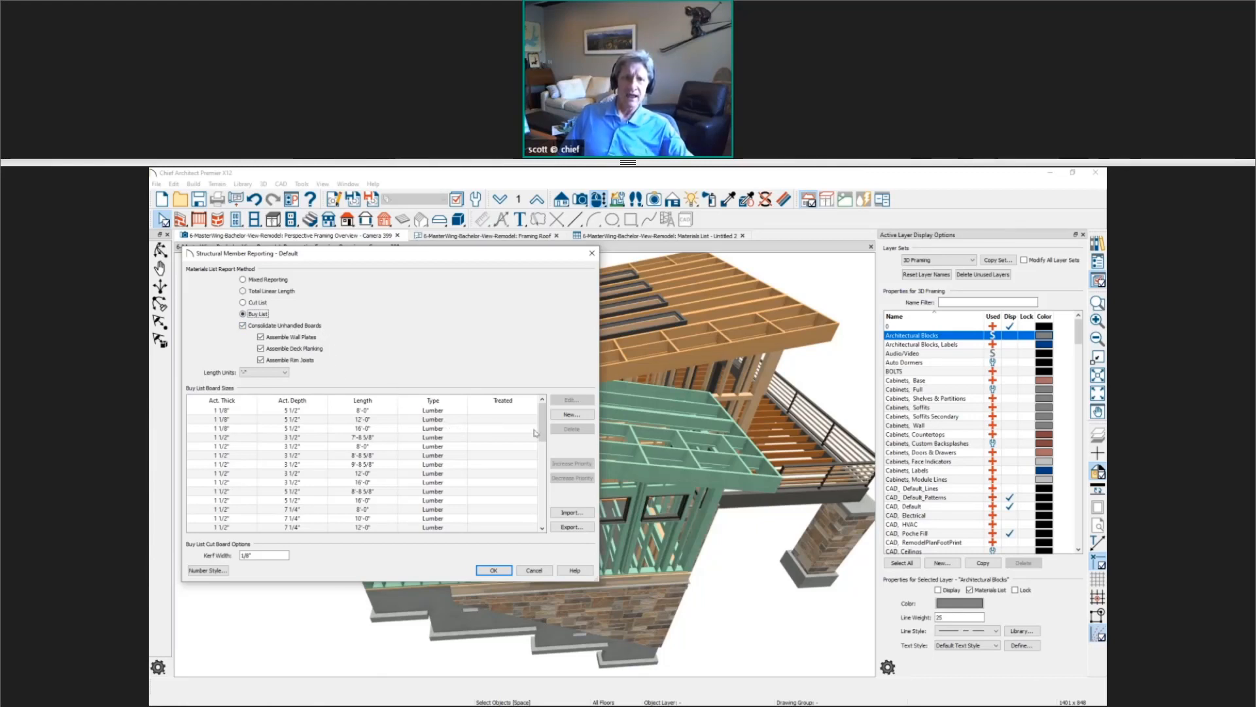
# Step: Try adding a 1 1/2" x 9 1/4" lumber board 192" long to the buy list sizes, and cancel the reporting defaults
pyautogui.moveTo(542, 431); pyautogui.dragTo(542, 444)
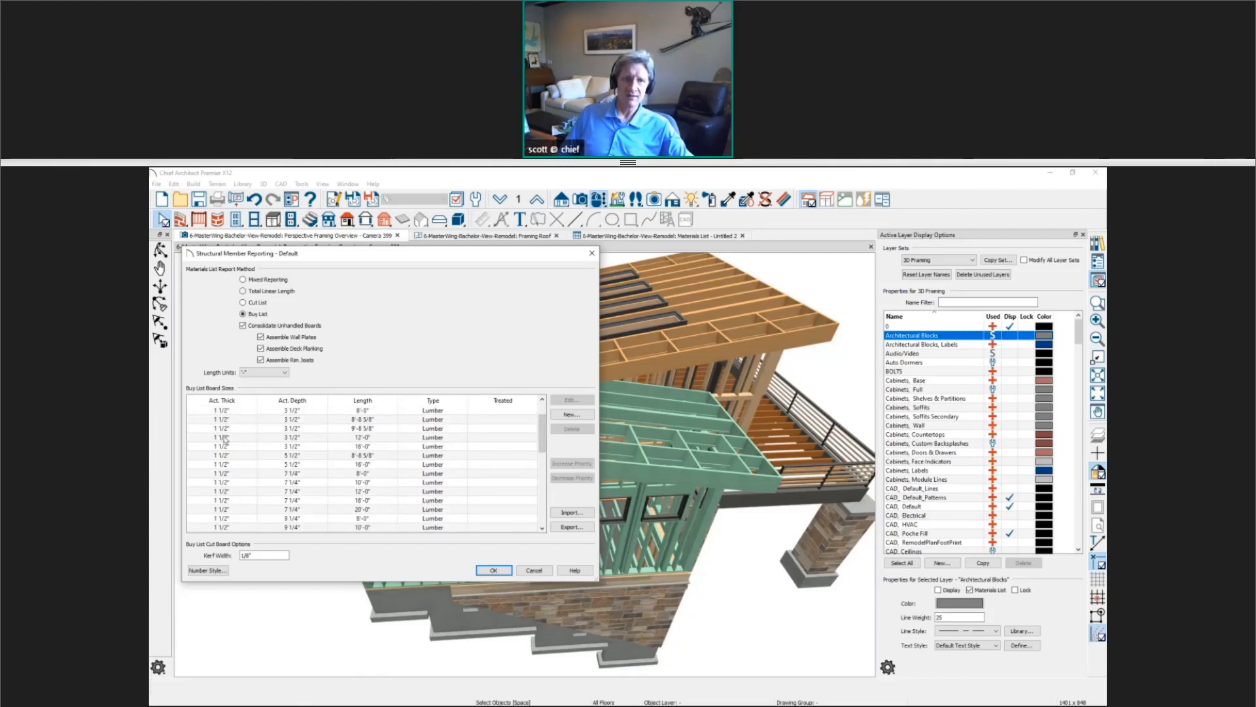
pyautogui.scroll(-2, 271, 467)
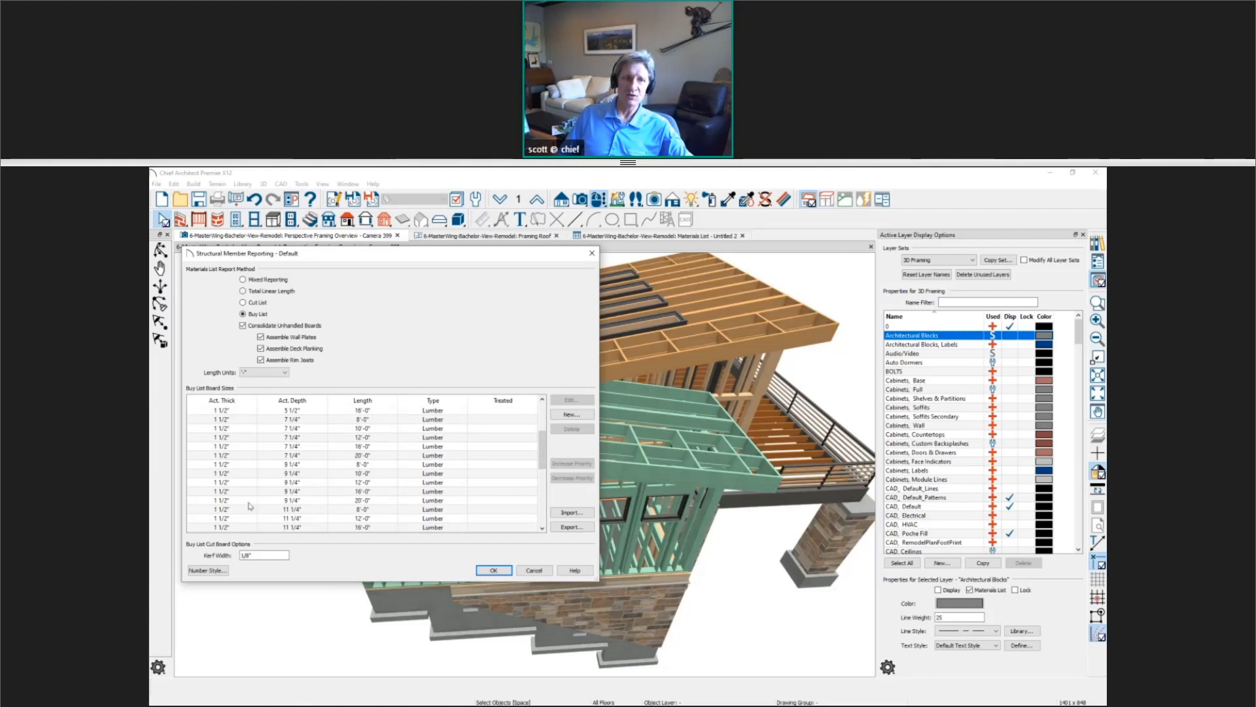
pyautogui.click(208, 501)
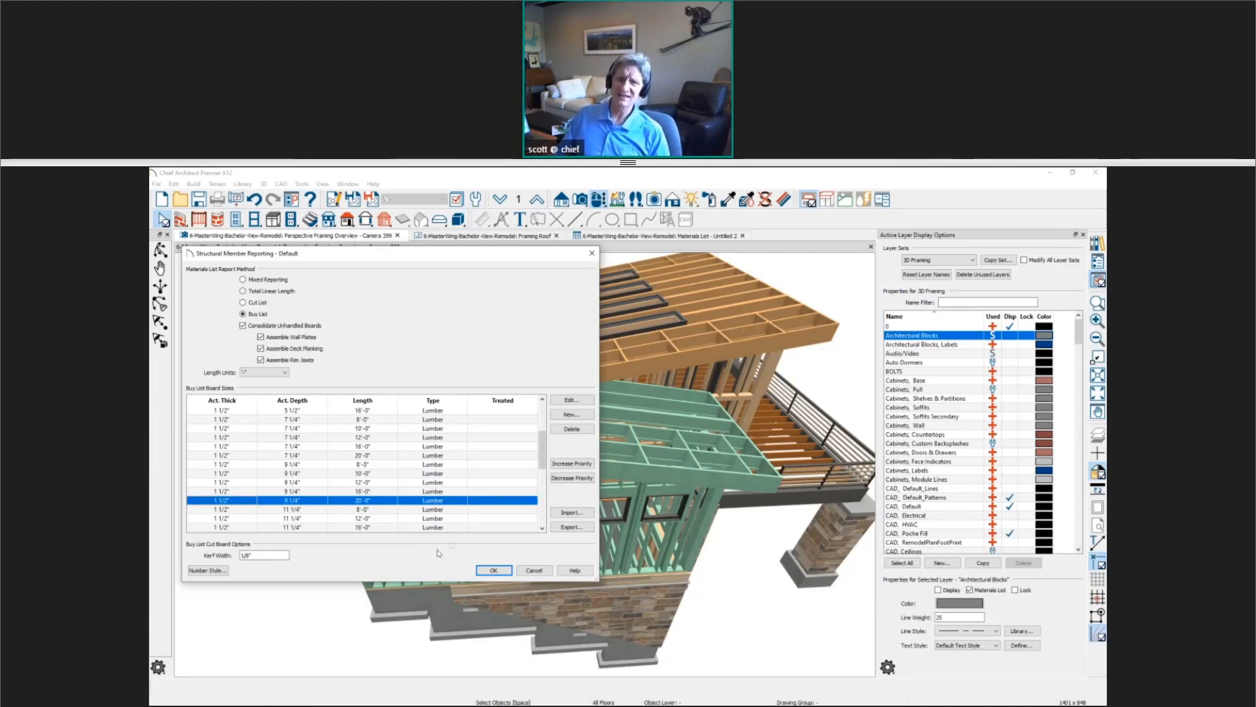
pyautogui.click(572, 415)
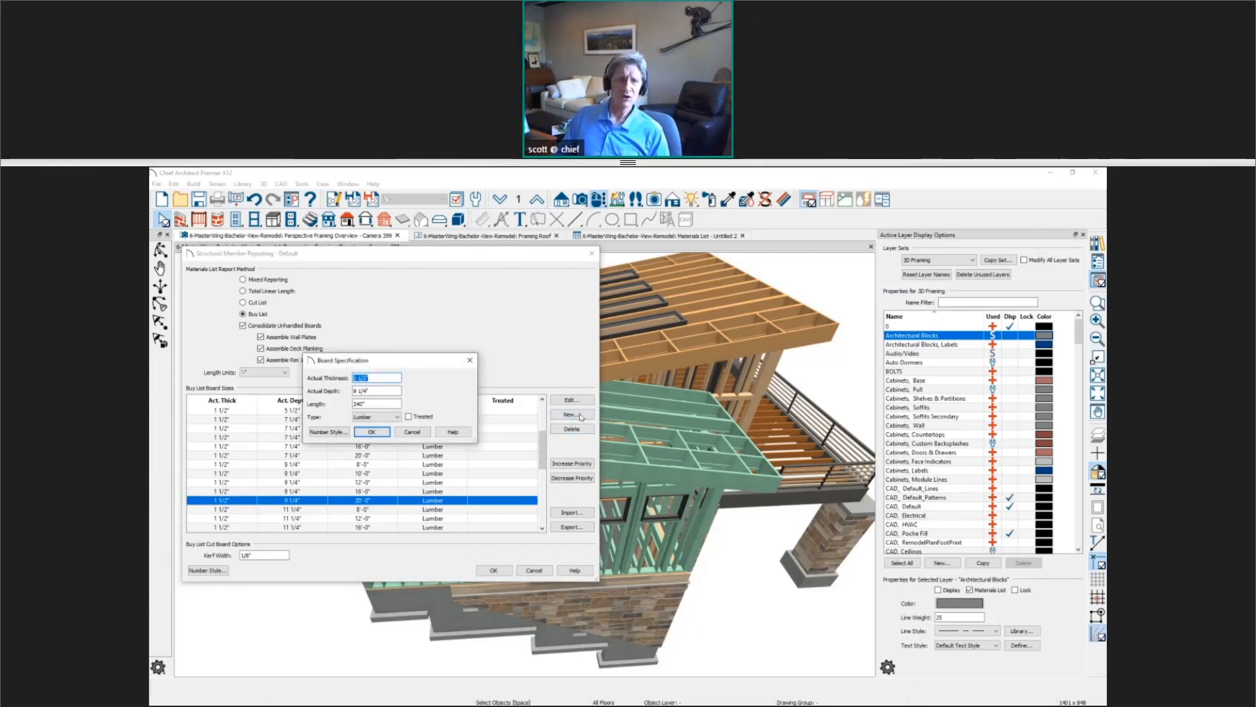
pyautogui.click(377, 403)
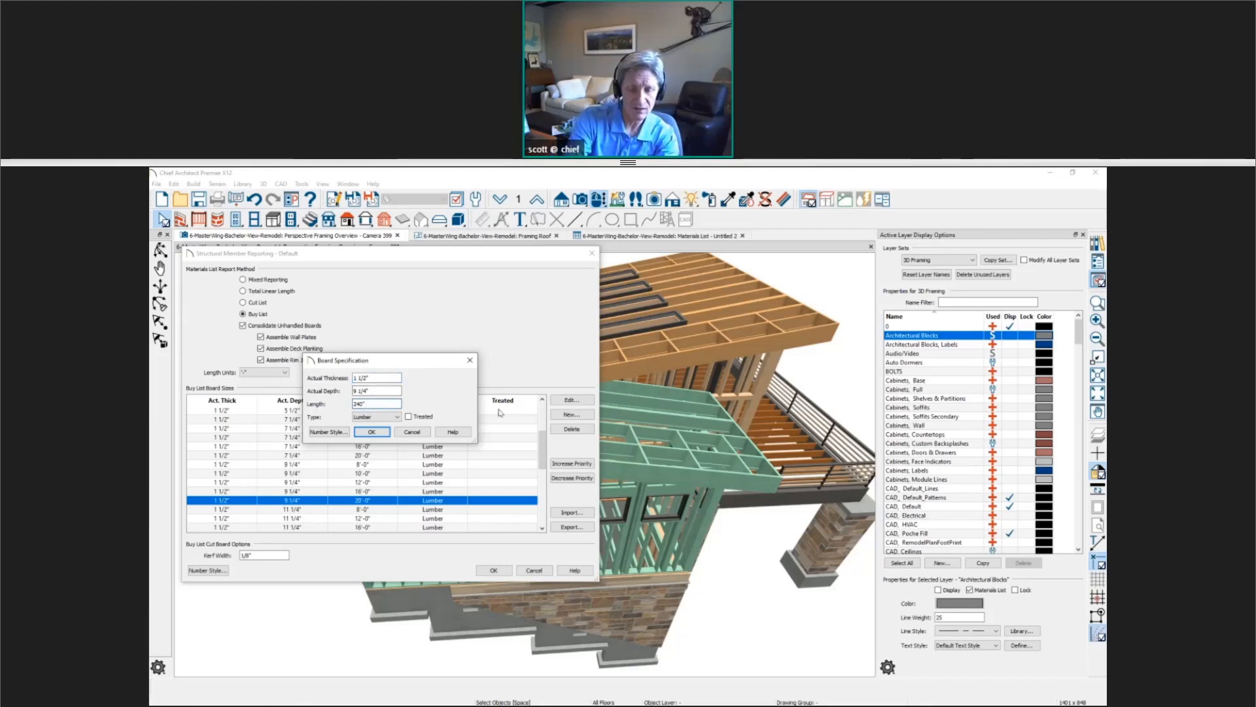
pyautogui.write('-48')
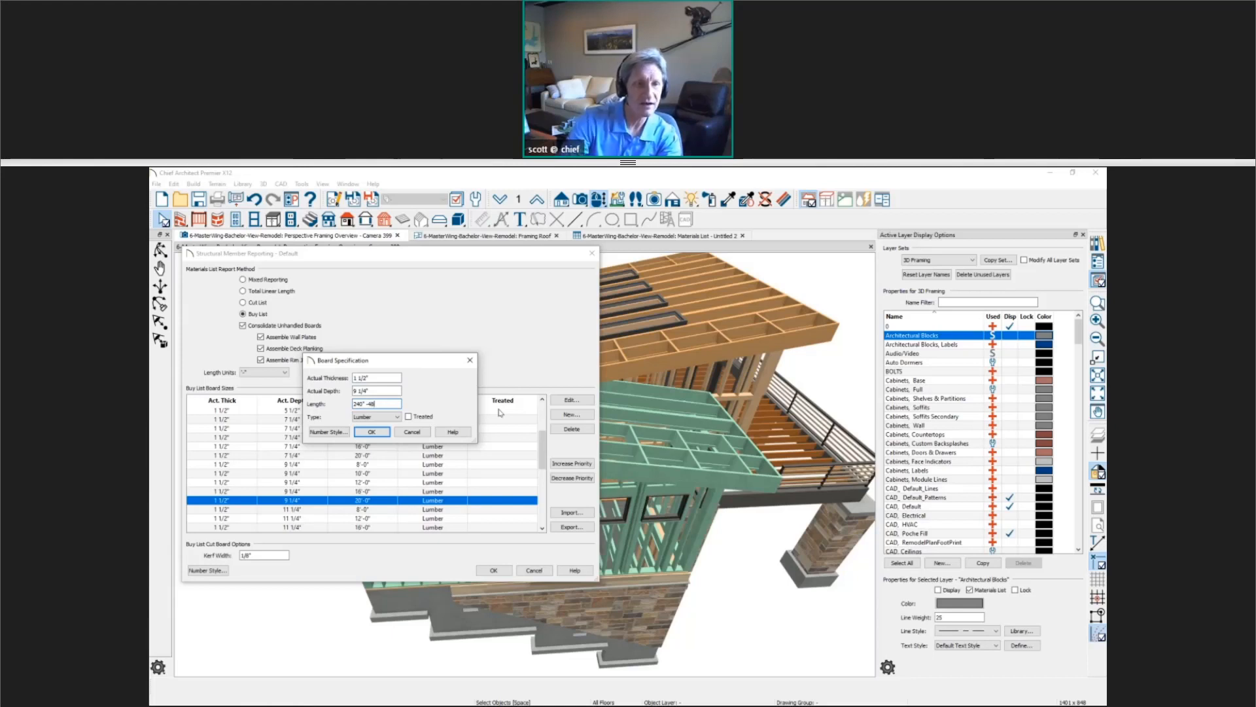
pyautogui.write("'")
pyautogui.press('Tab')
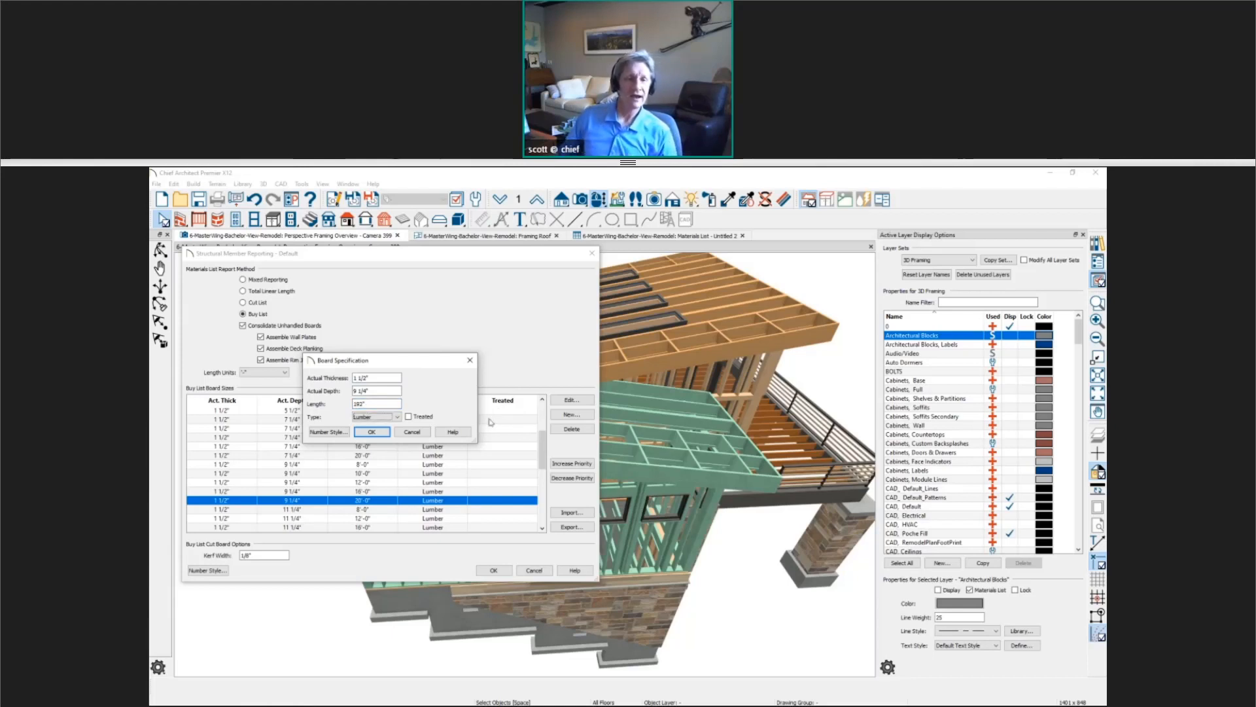
pyautogui.click(371, 432)
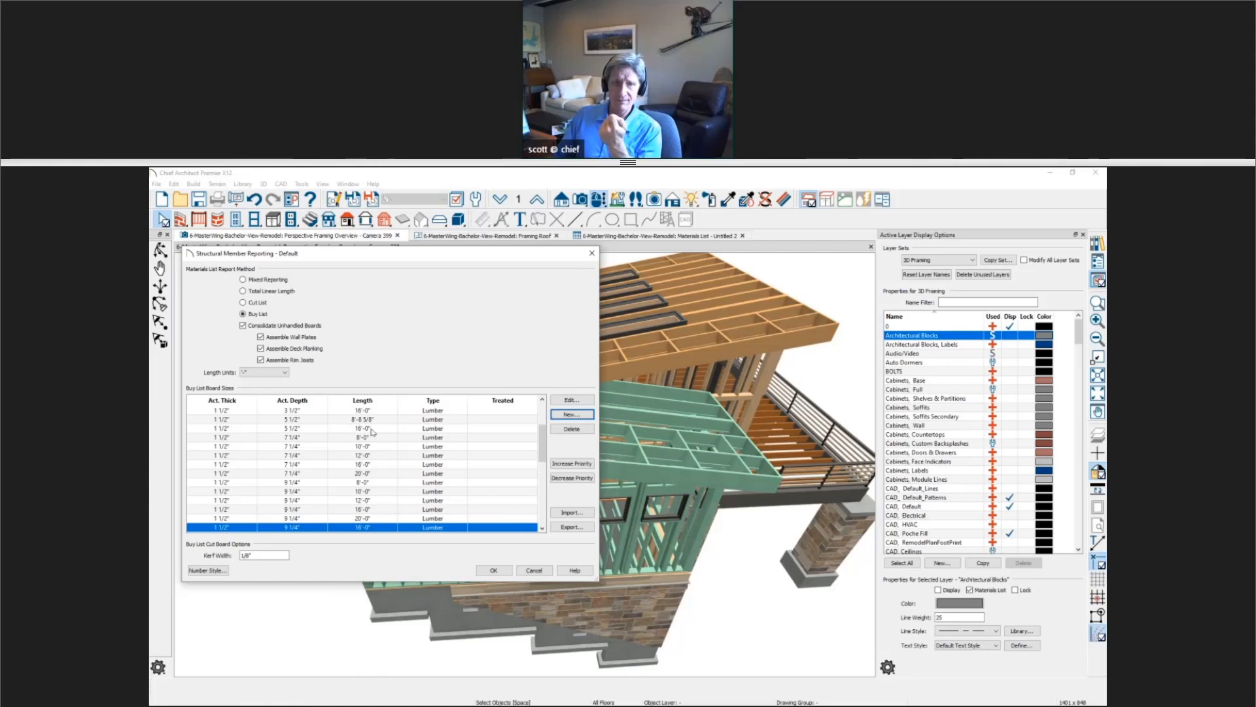
pyautogui.click(534, 571)
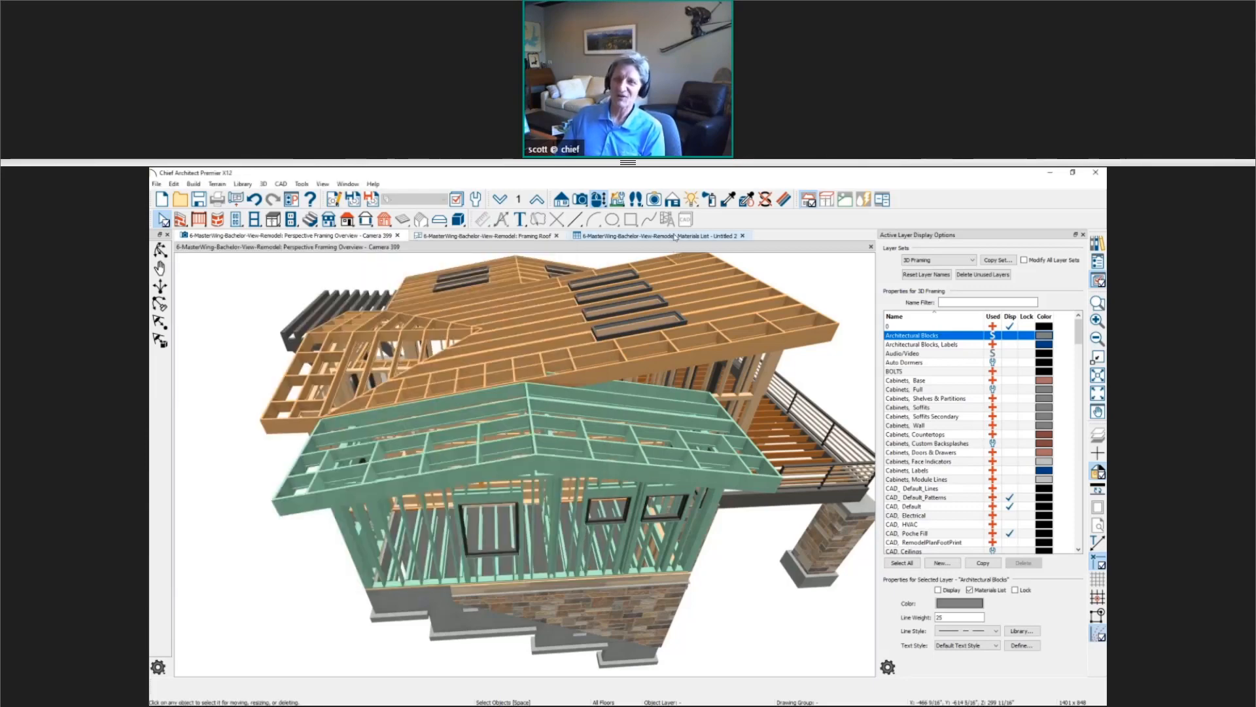
# Step: Return to the materials list and change its reporting method to Linear Length
pyautogui.click(675, 236)
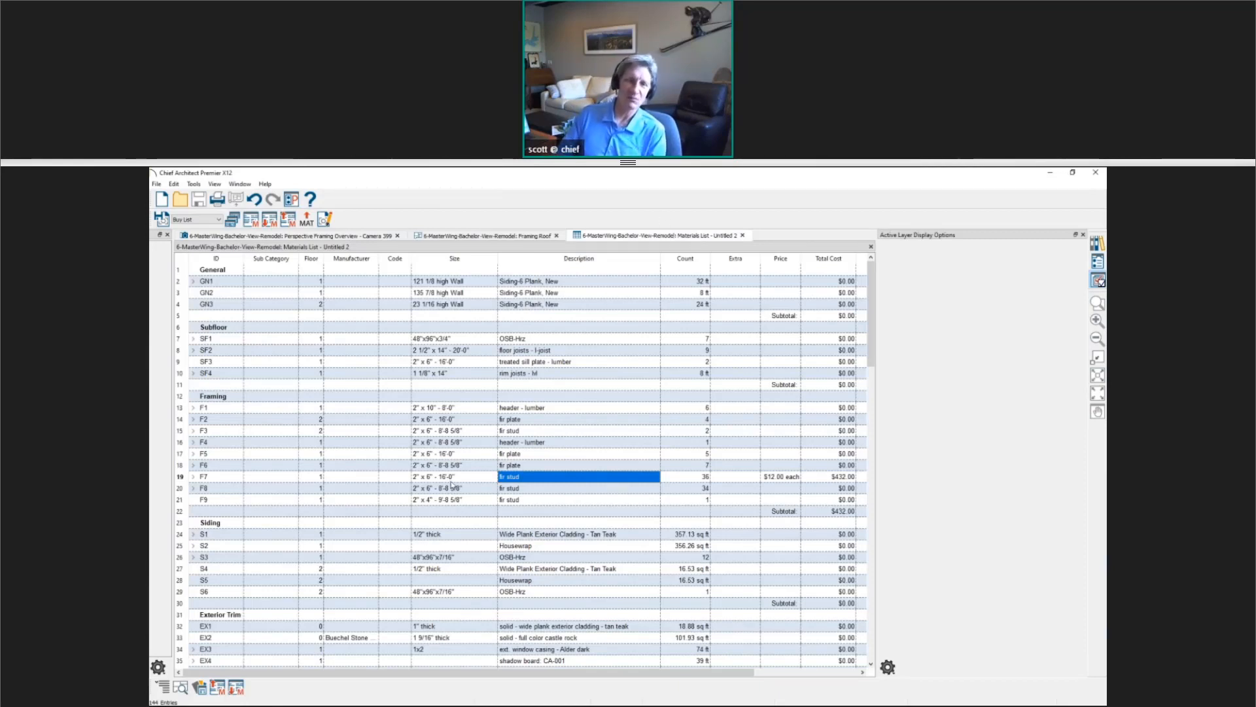
pyautogui.click(791, 482)
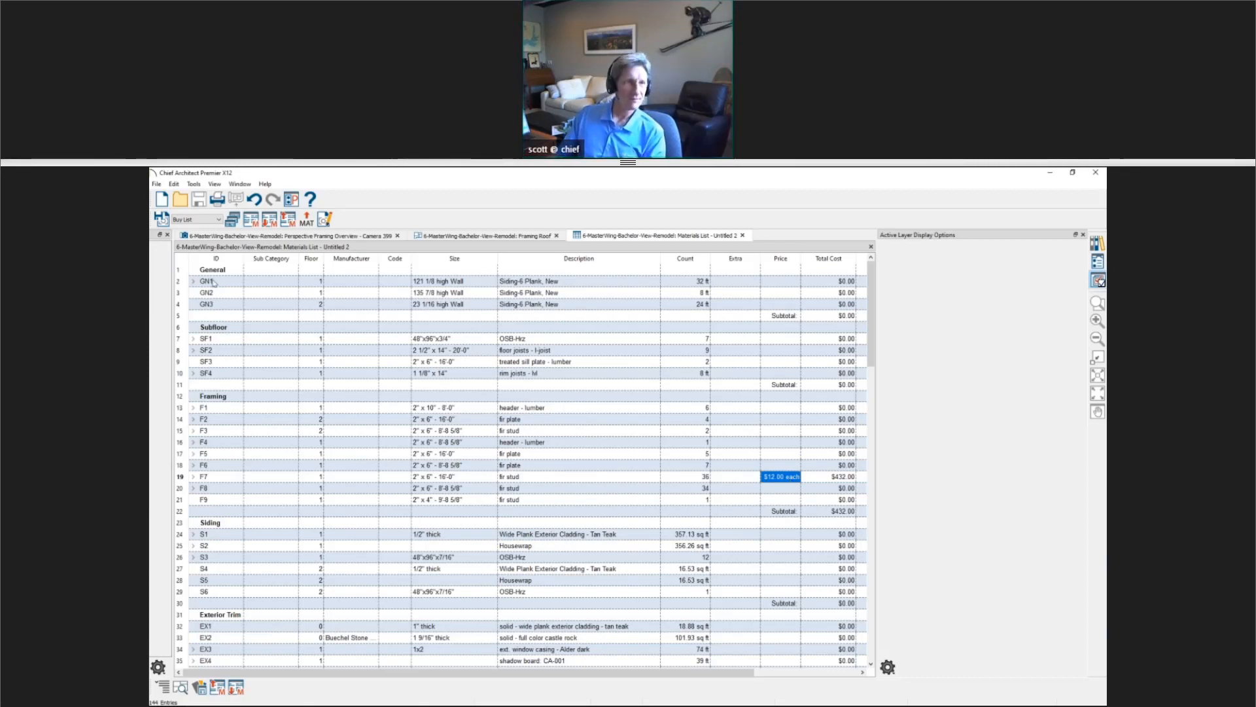
pyautogui.click(216, 220)
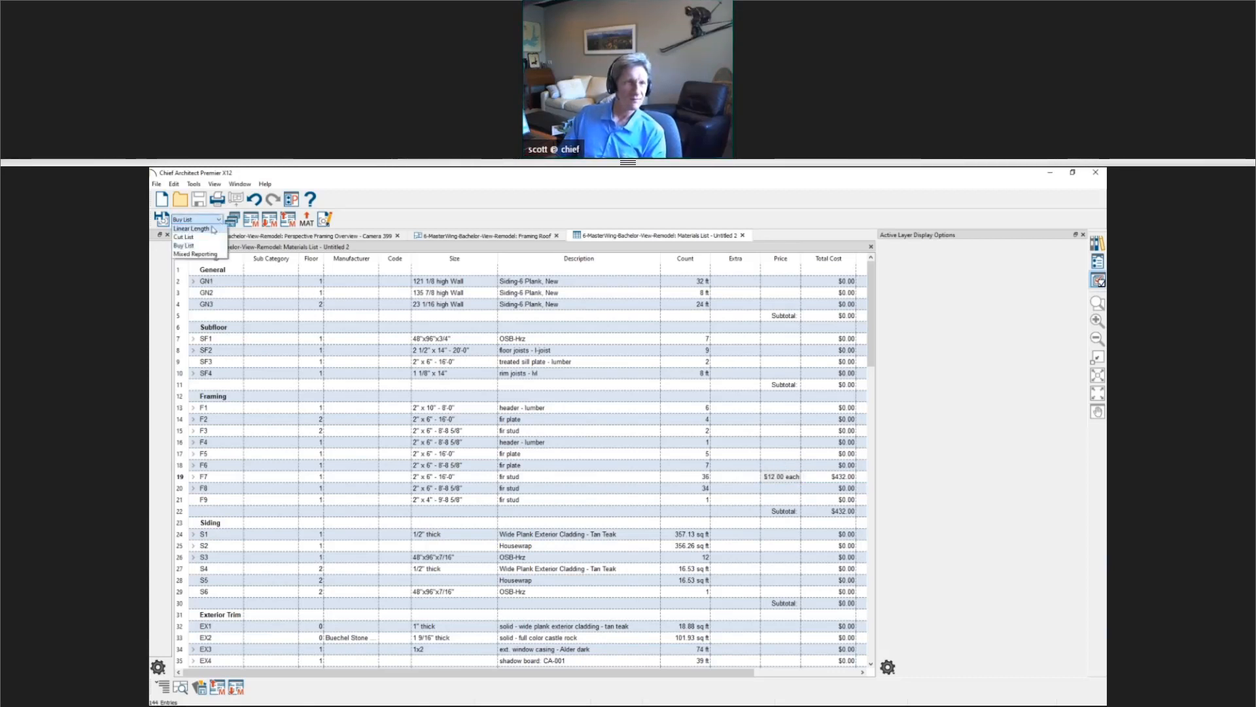
pyautogui.click(214, 229)
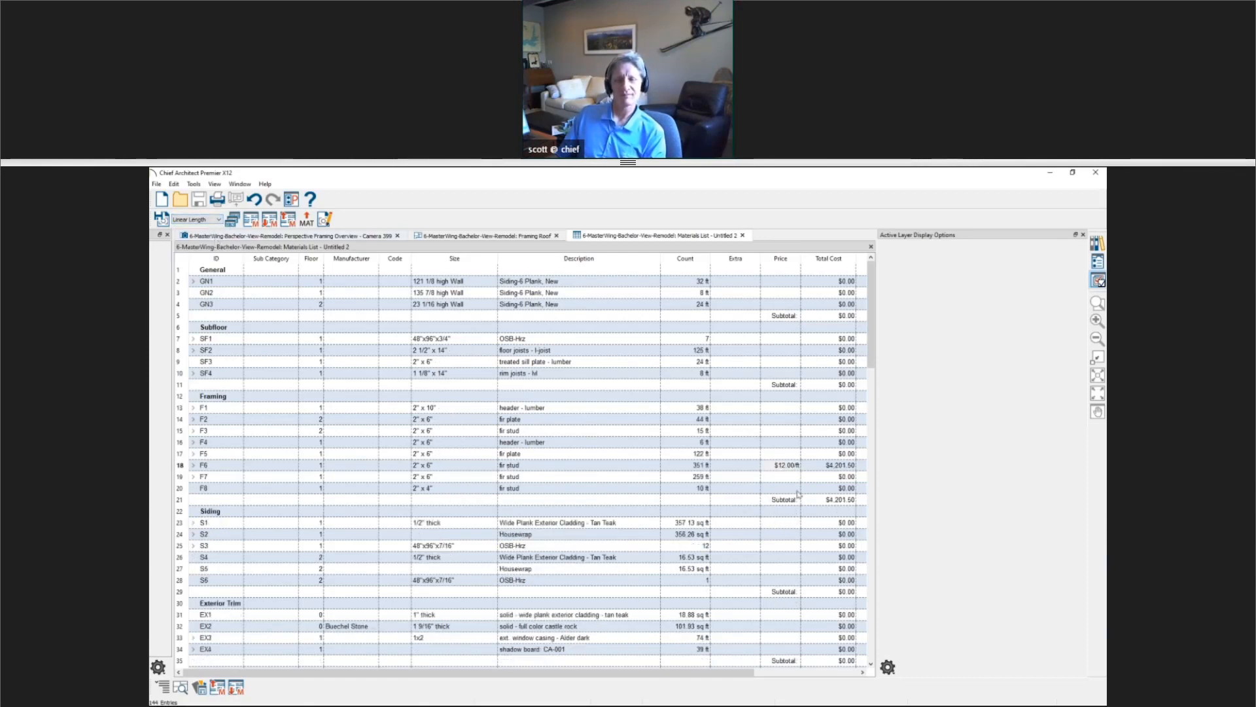
# Step: Set the price of the 2" x 6" fir stud in row F6 to $1.30 per foot, keeping the Linear Length report
pyautogui.click(784, 466)
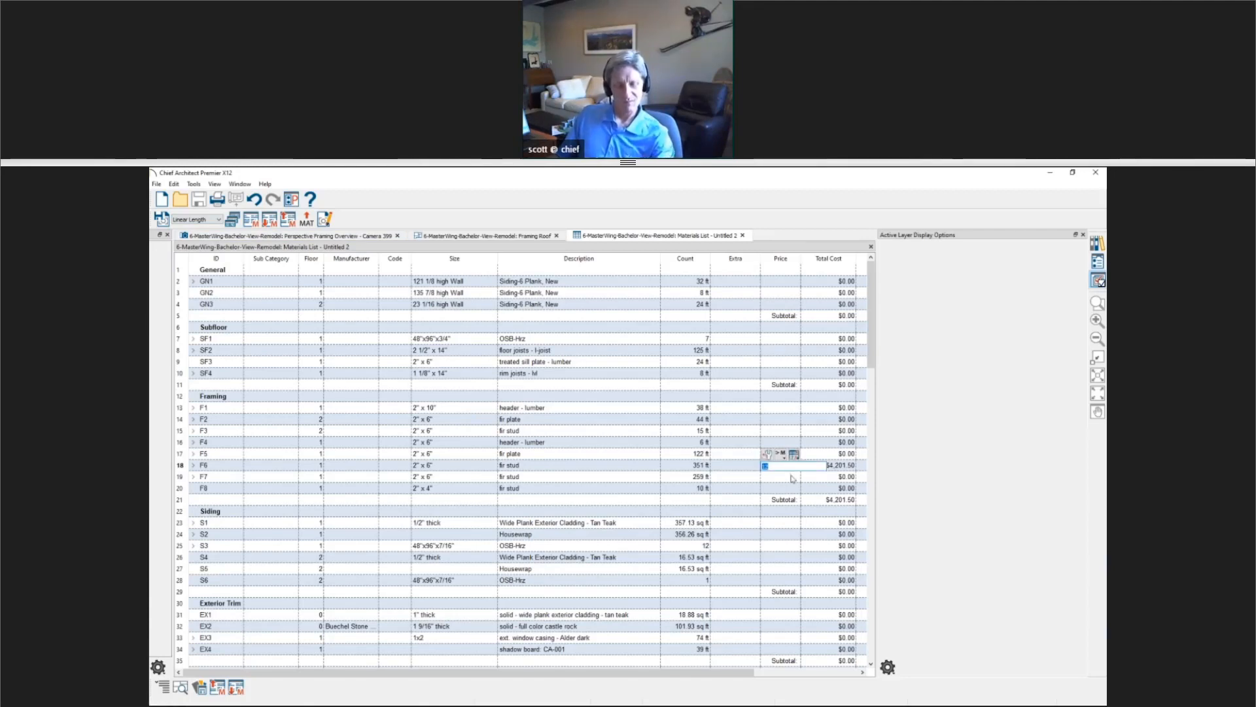
pyautogui.write('1.30')
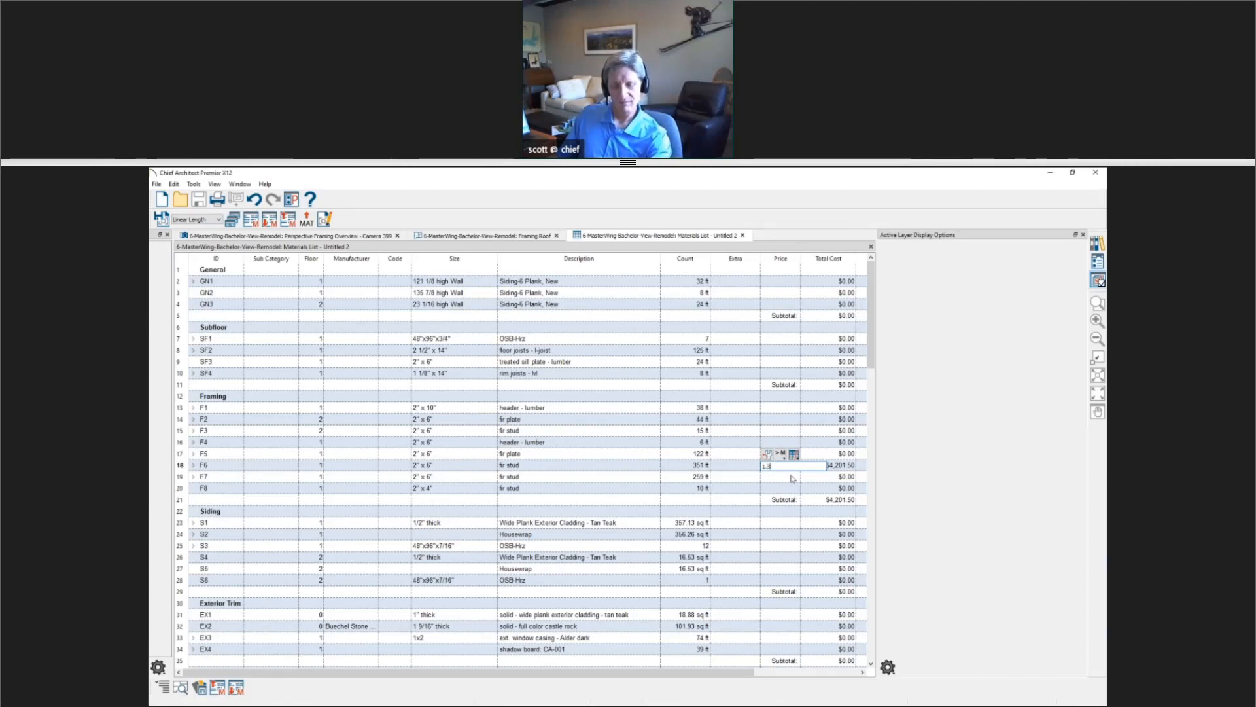
pyautogui.press('Return')
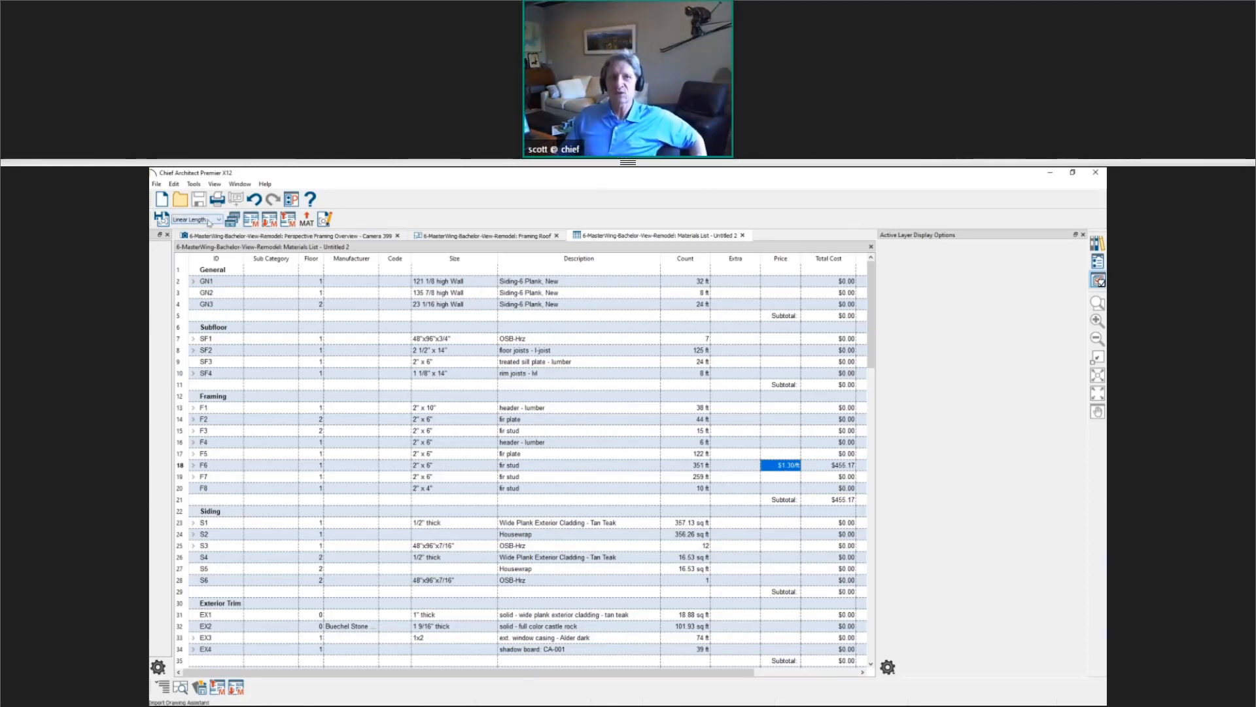
pyautogui.click(218, 220)
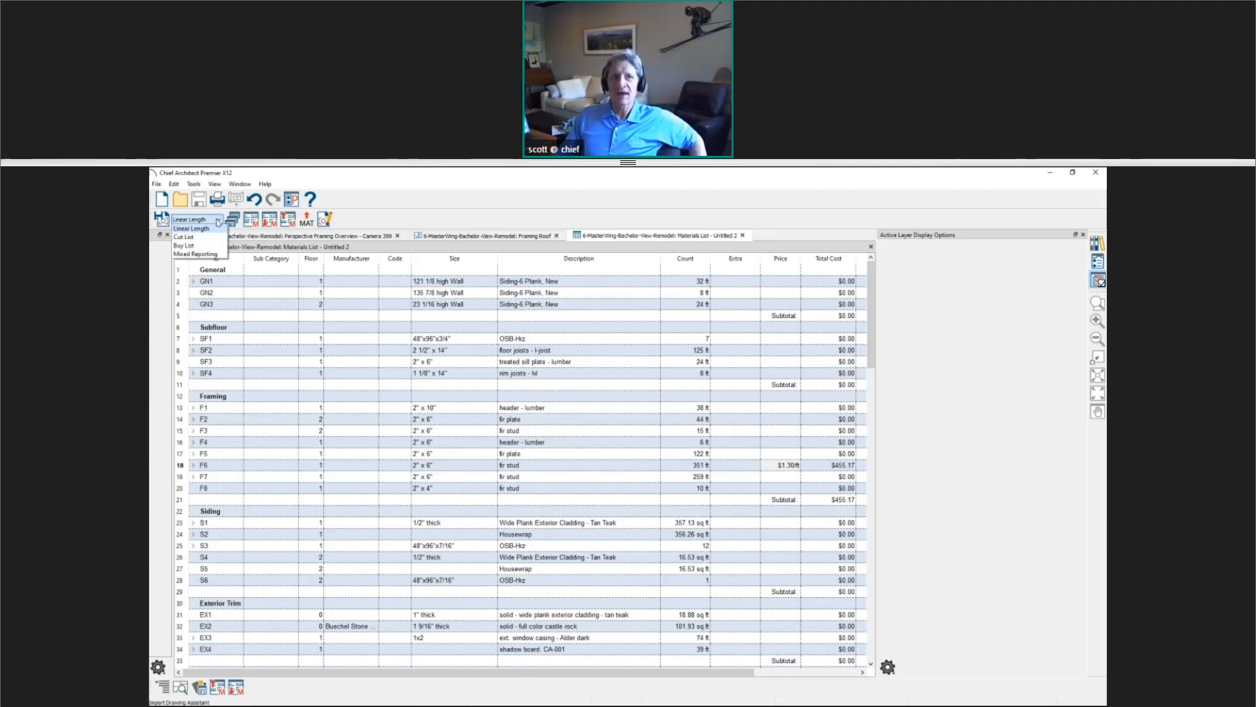
pyautogui.click(212, 229)
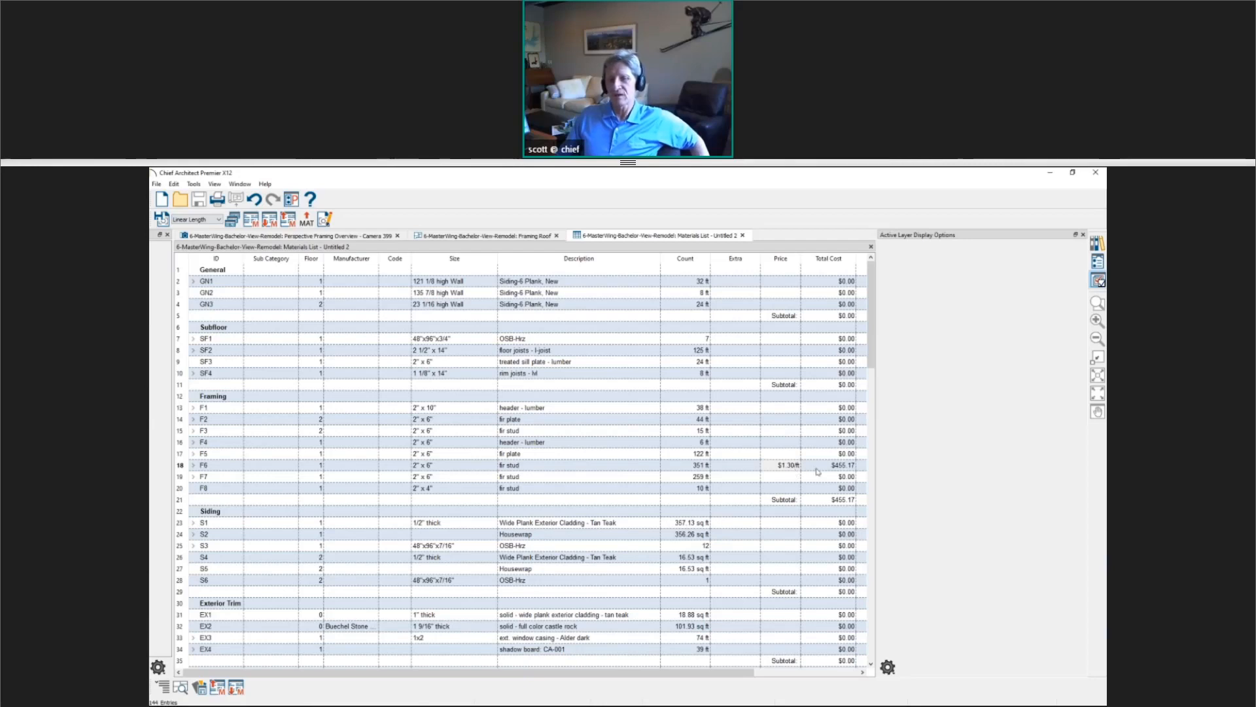
pyautogui.moveTo(850, 473)
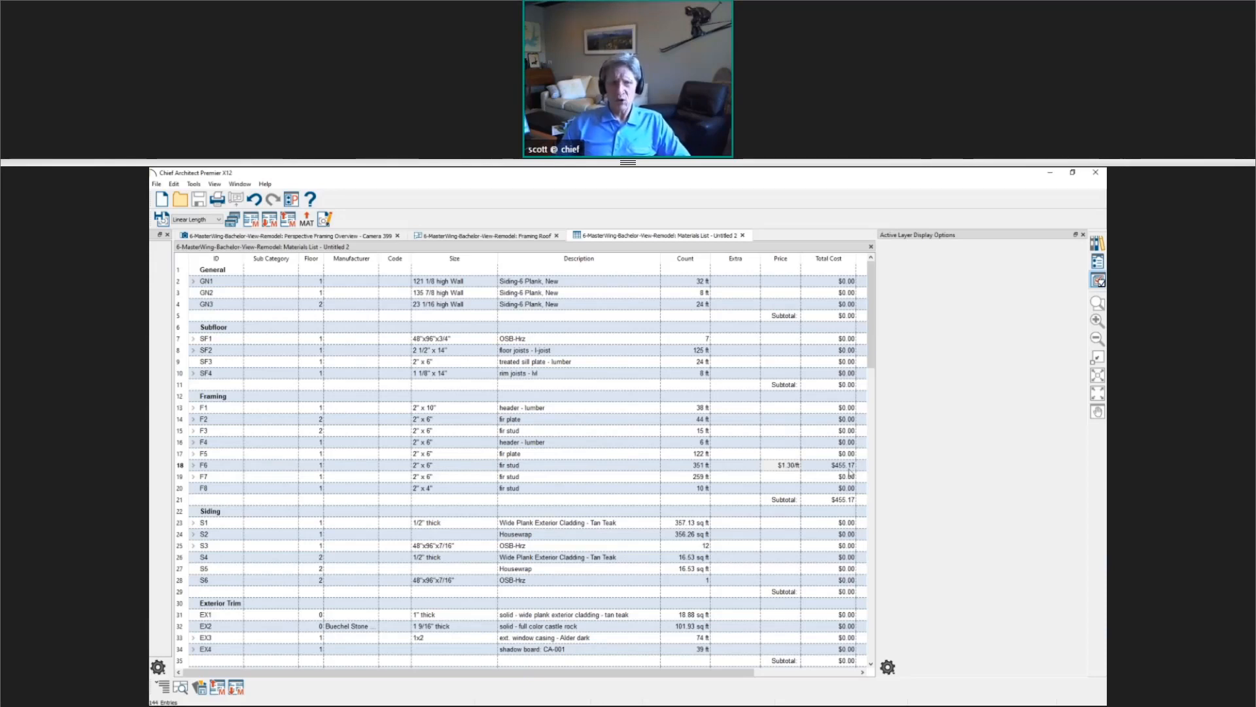
# Step: Find the Insulation section of the materials list and open the wall insulation's Extra value for editing
pyautogui.scroll(-1, 436, 496)
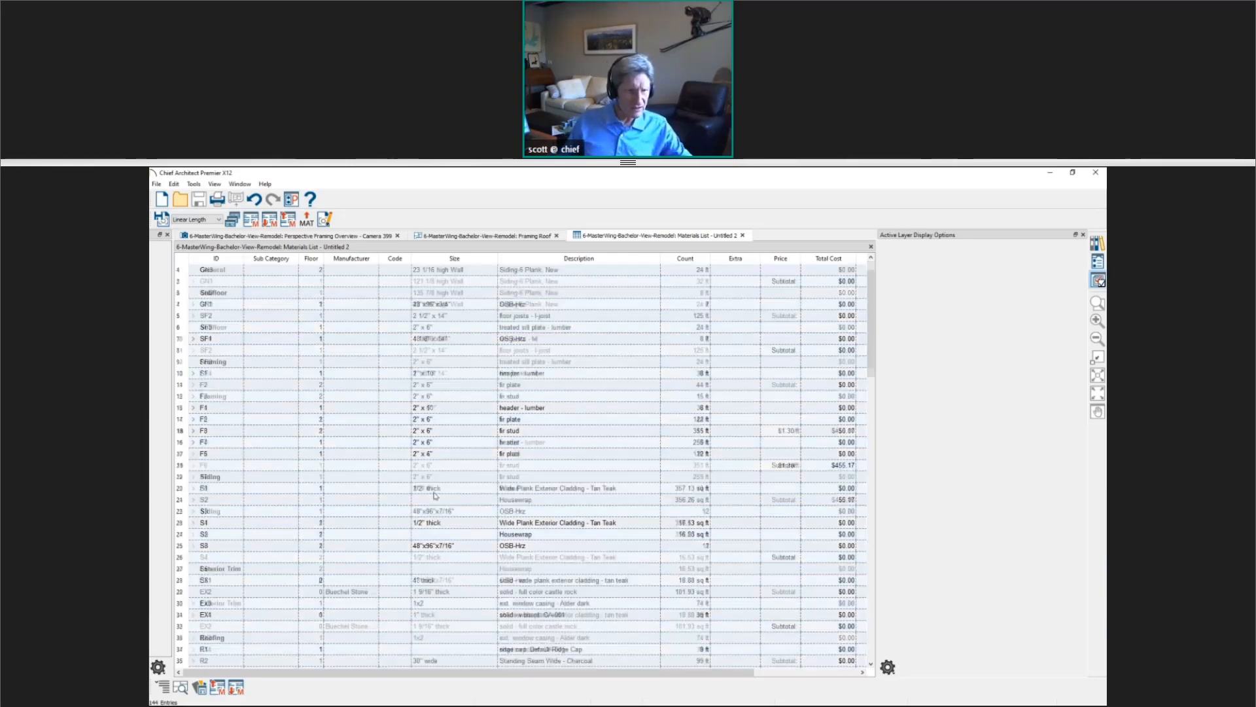
pyautogui.scroll(-7, 436, 495)
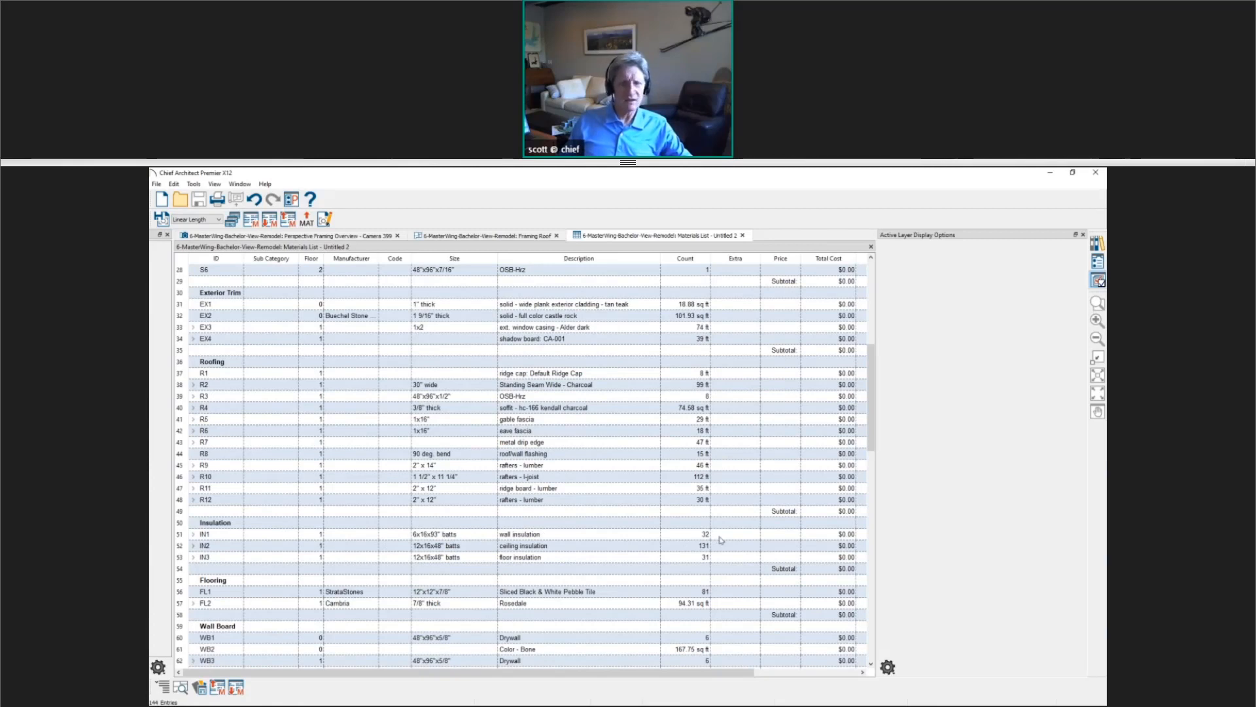
pyautogui.scroll(-1, 721, 540)
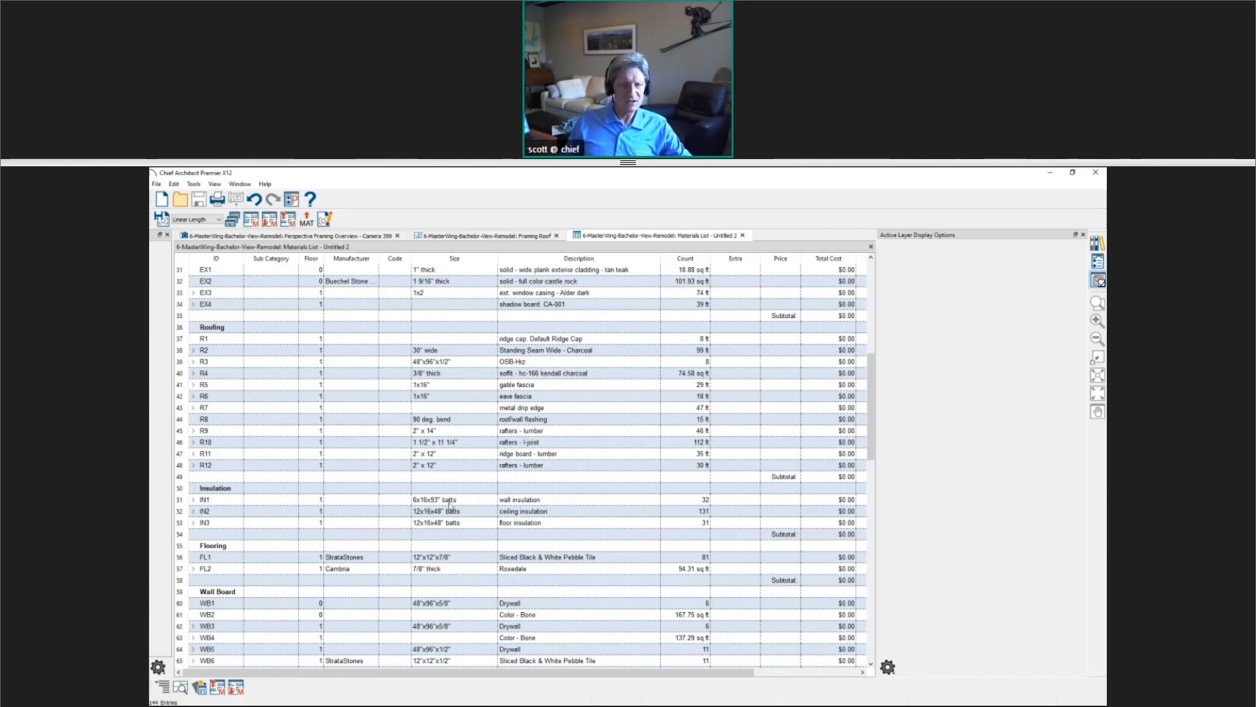
pyautogui.click(736, 499)
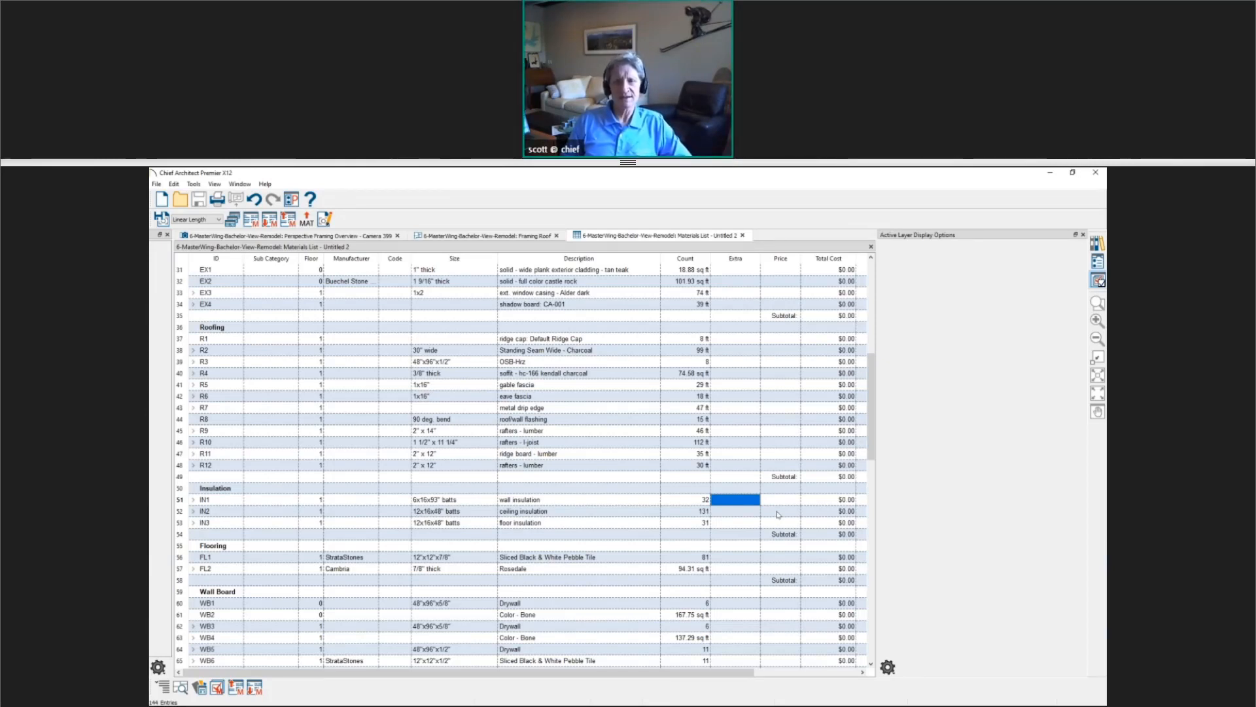
pyautogui.doubleClick(738, 502)
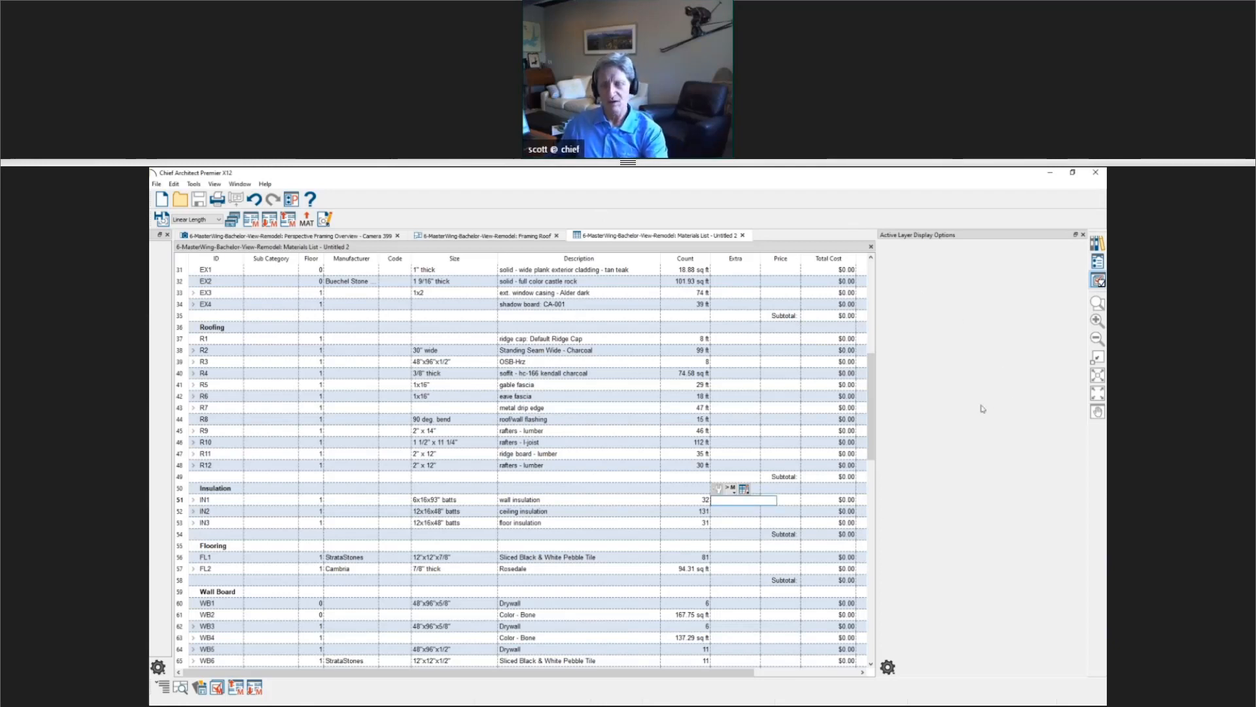
pyautogui.hotkey('alt', 'Tab')
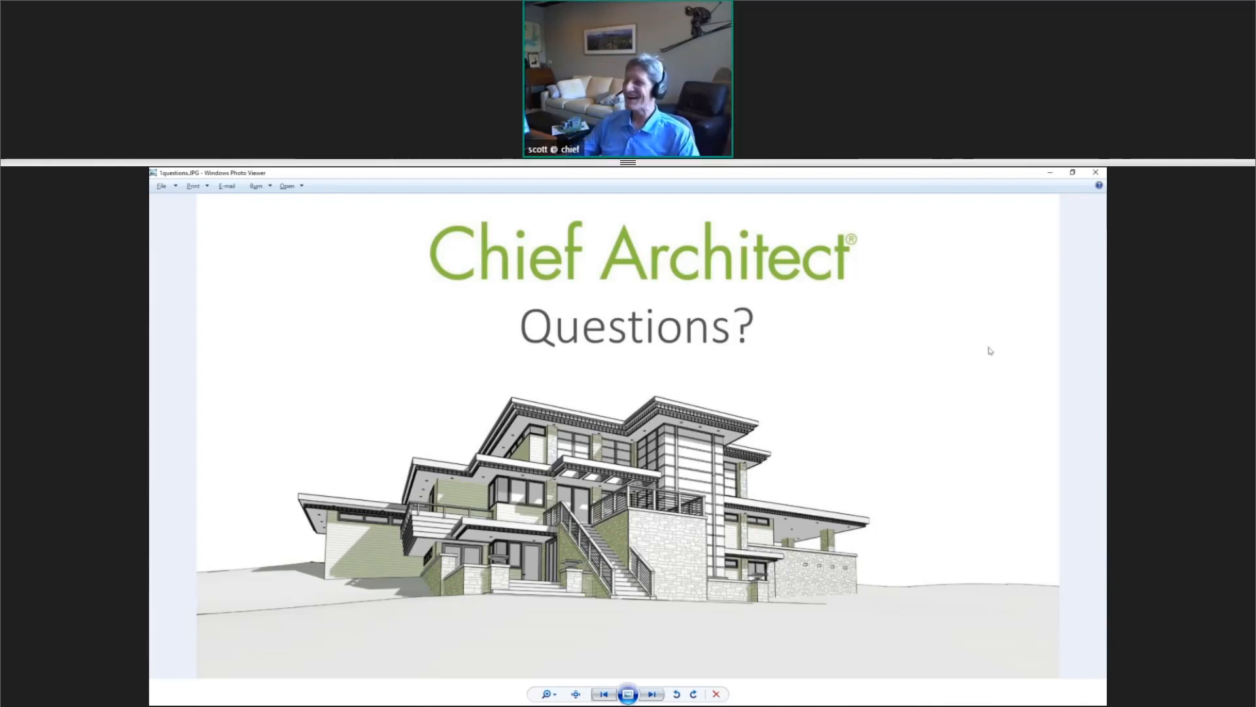
pyautogui.hotkey('alt', 'Tab')
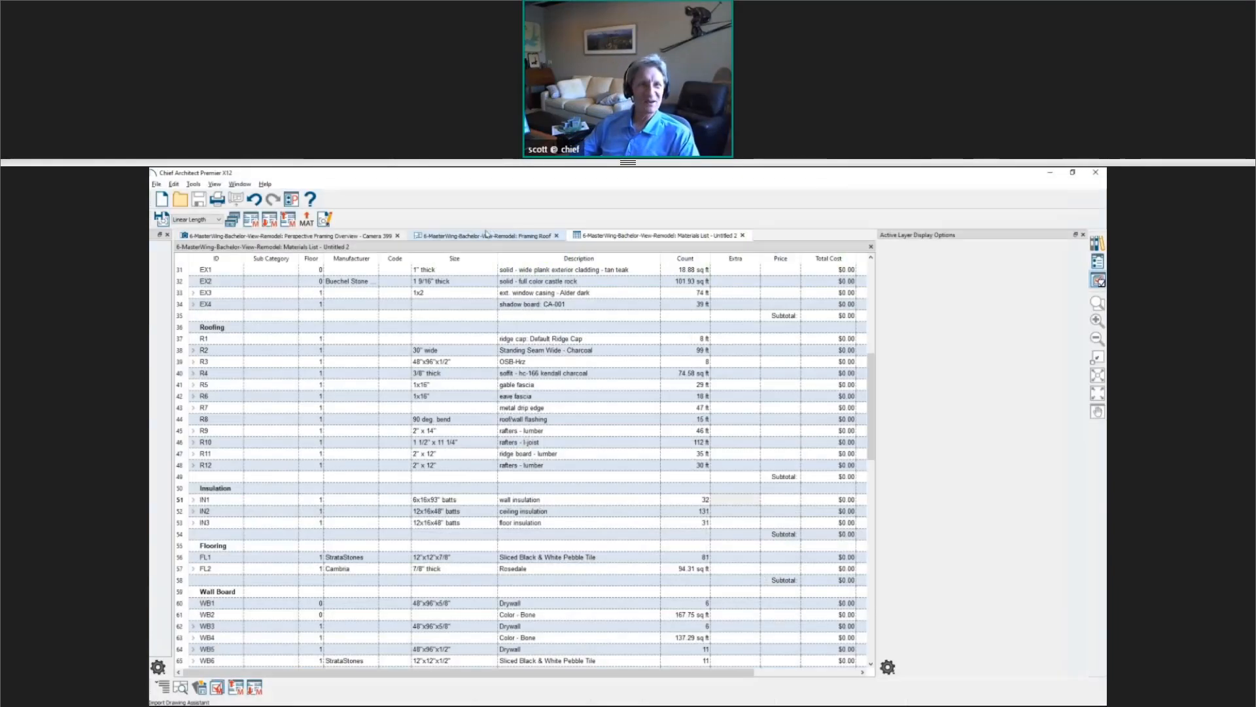
# Step: Show the perspective framing overview in the line-drawn vector style, focused on the addition's roof ridge
pyautogui.click(345, 239)
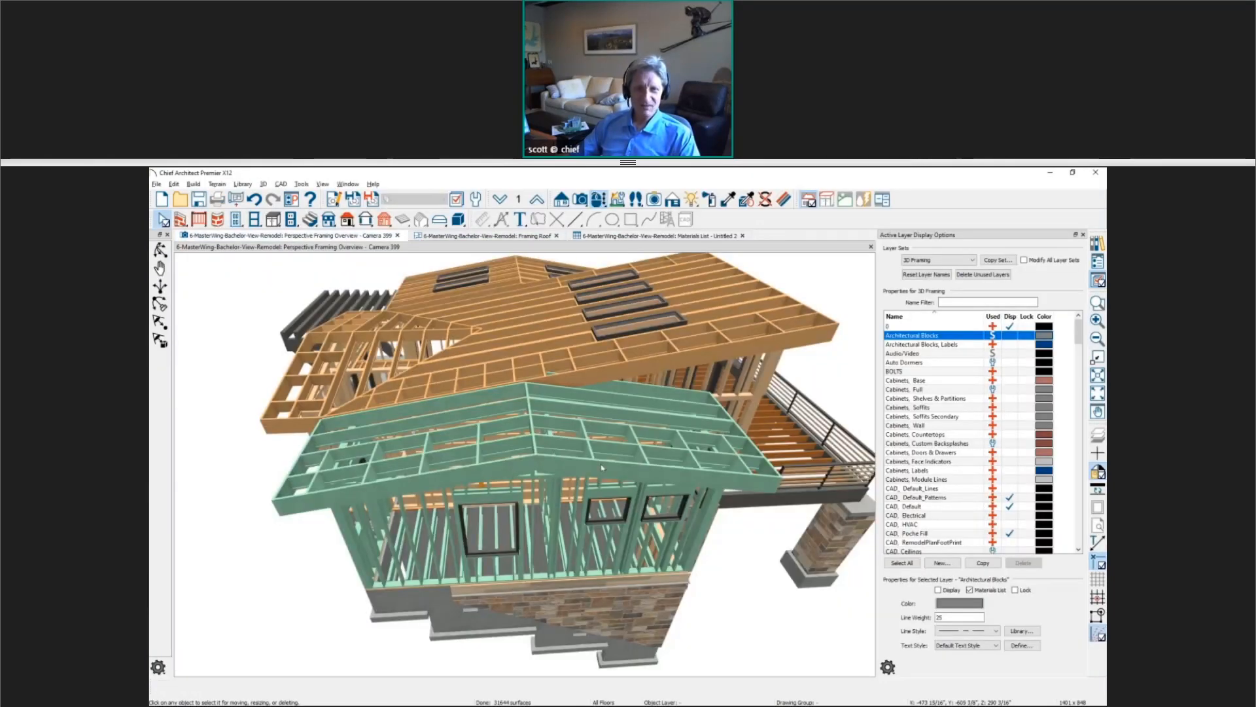
pyautogui.moveTo(590, 472); pyautogui.dragTo(576, 499)
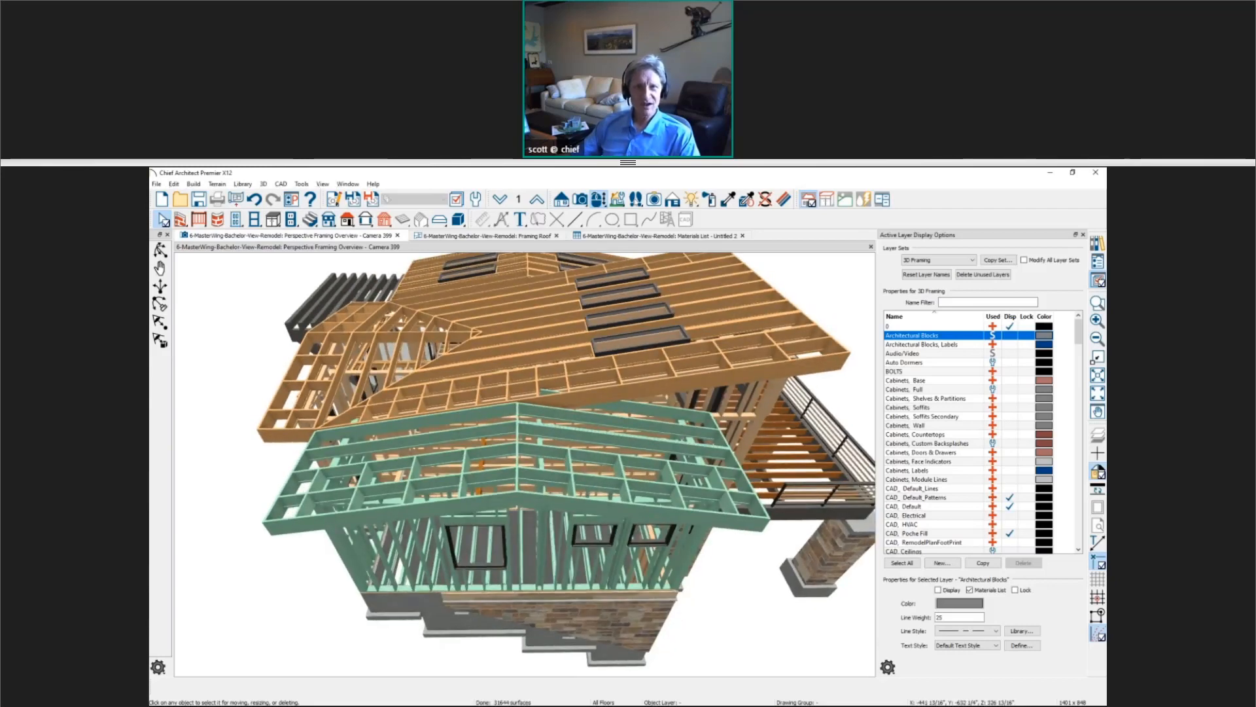
pyautogui.click(673, 199)
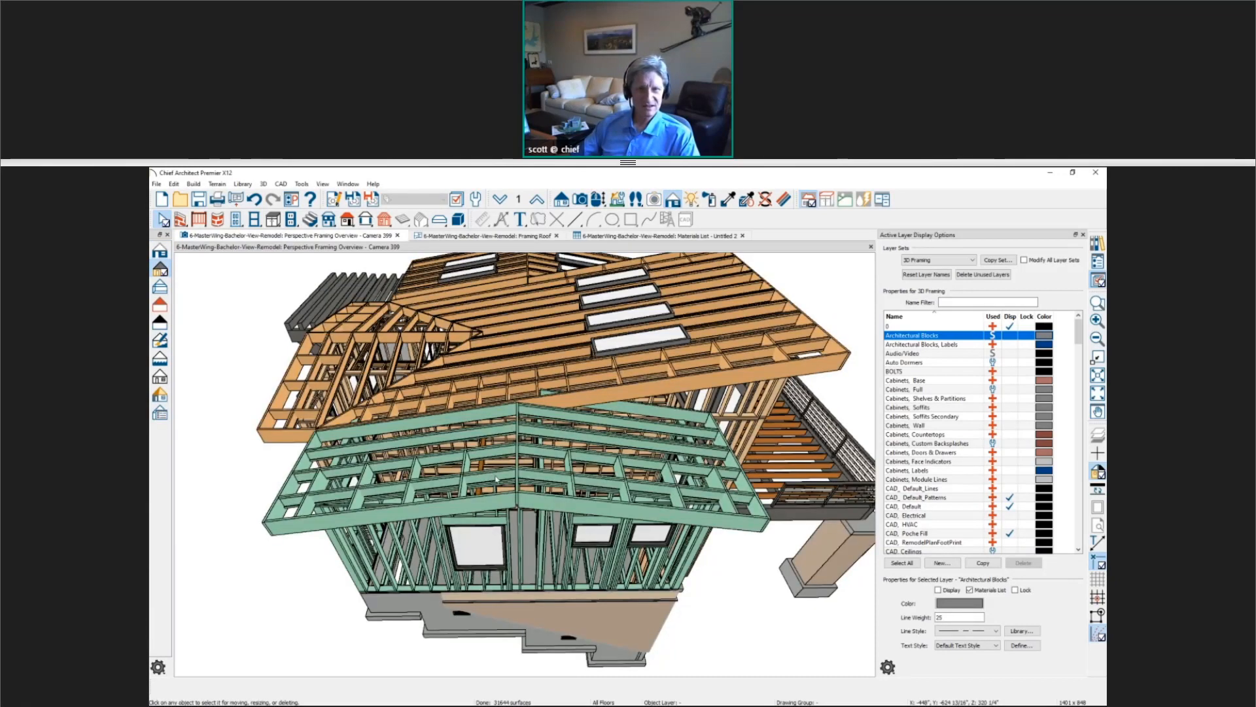
pyautogui.scroll(3, 501, 488)
pyautogui.scroll(2, 509, 514)
pyautogui.moveTo(509, 517); pyautogui.dragTo(523, 498, button='middle')
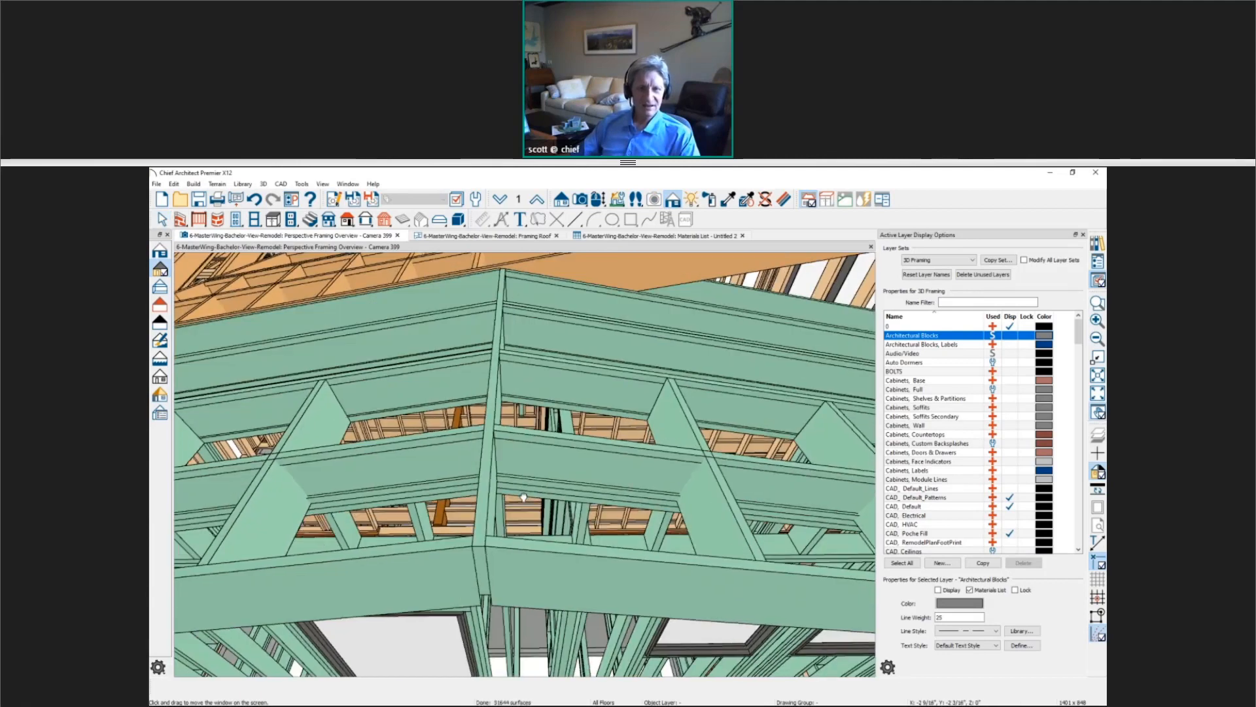
pyautogui.scroll(-4, 527, 496)
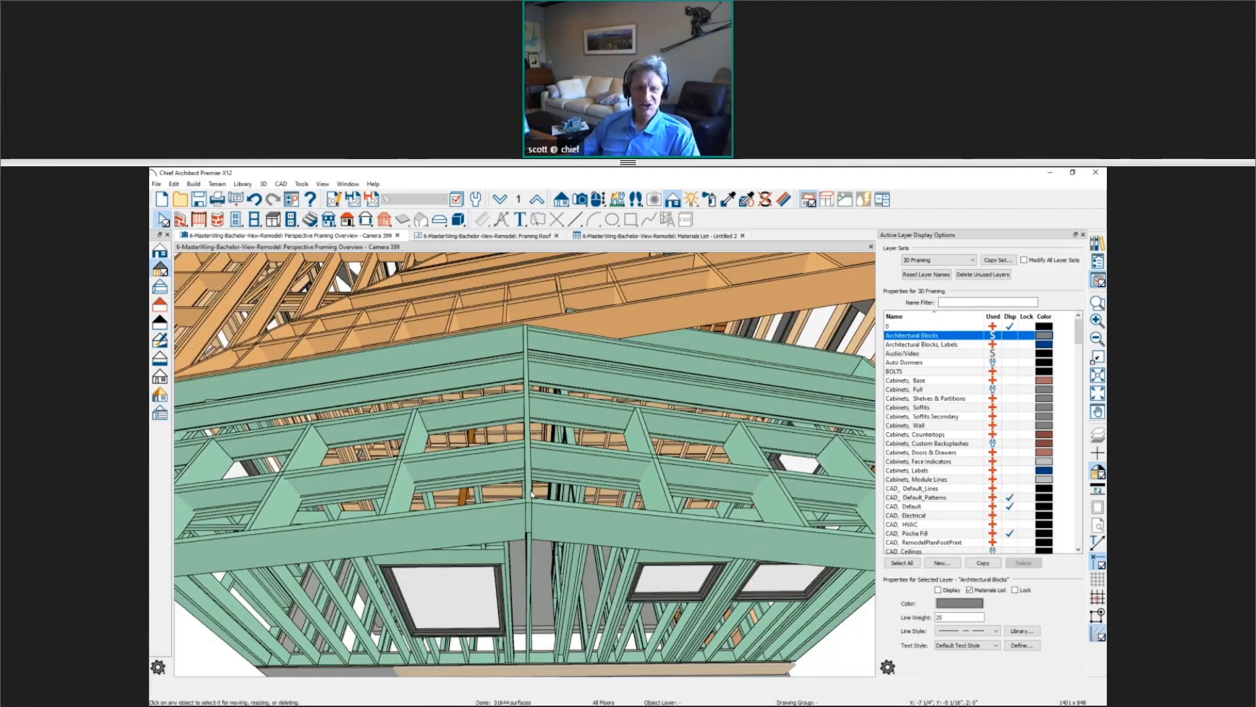
# Step: Try a 3 1/2" width for the addition's rafter ridge, and undo the change
pyautogui.click(523, 429)
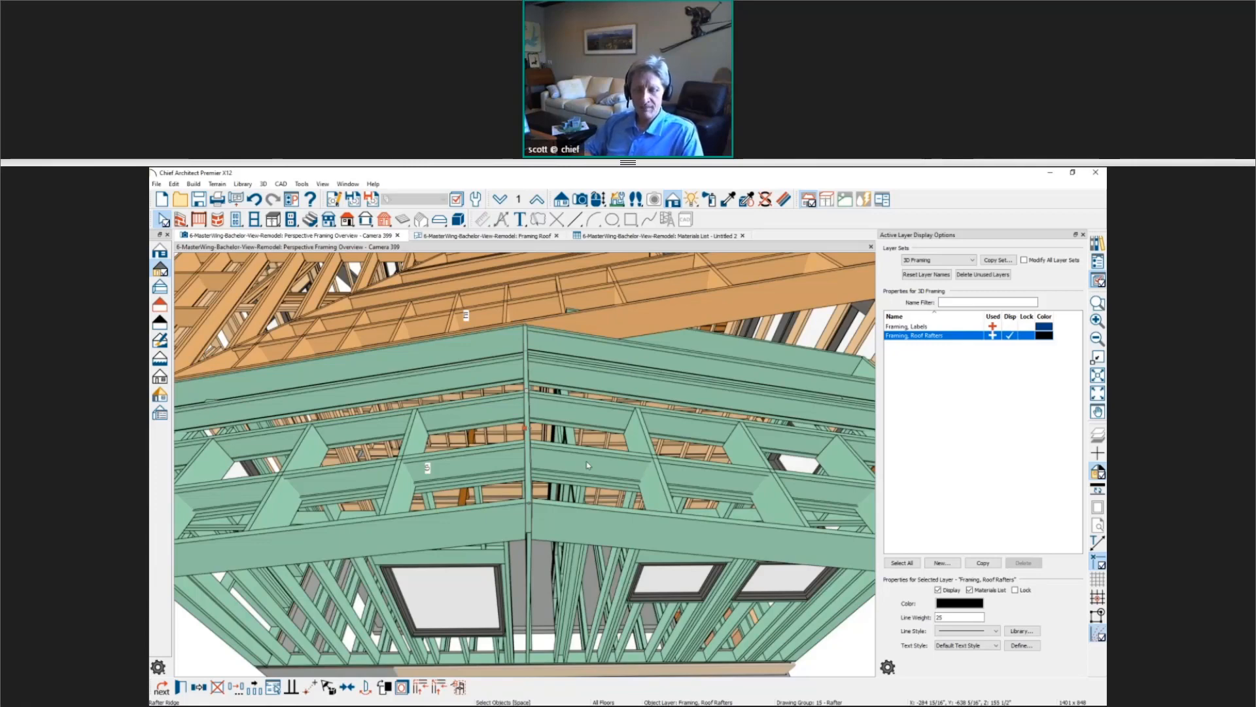
pyautogui.doubleClick(587, 465)
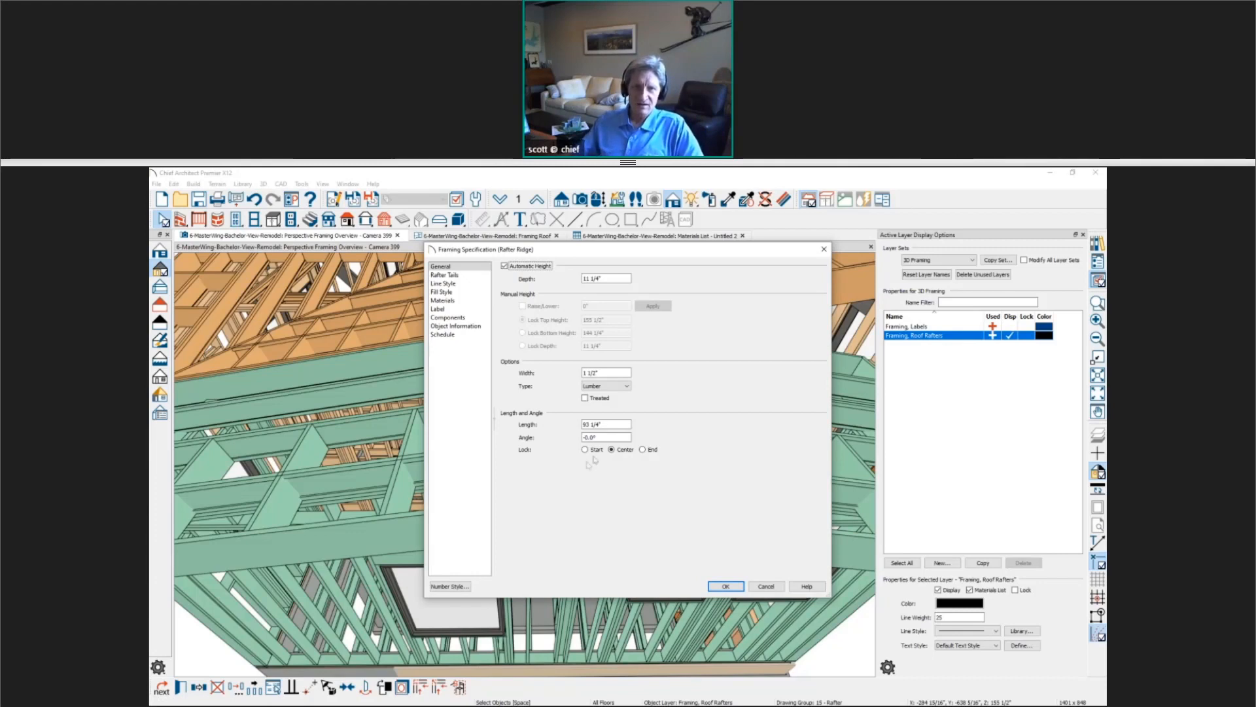
pyautogui.doubleClick(589, 374)
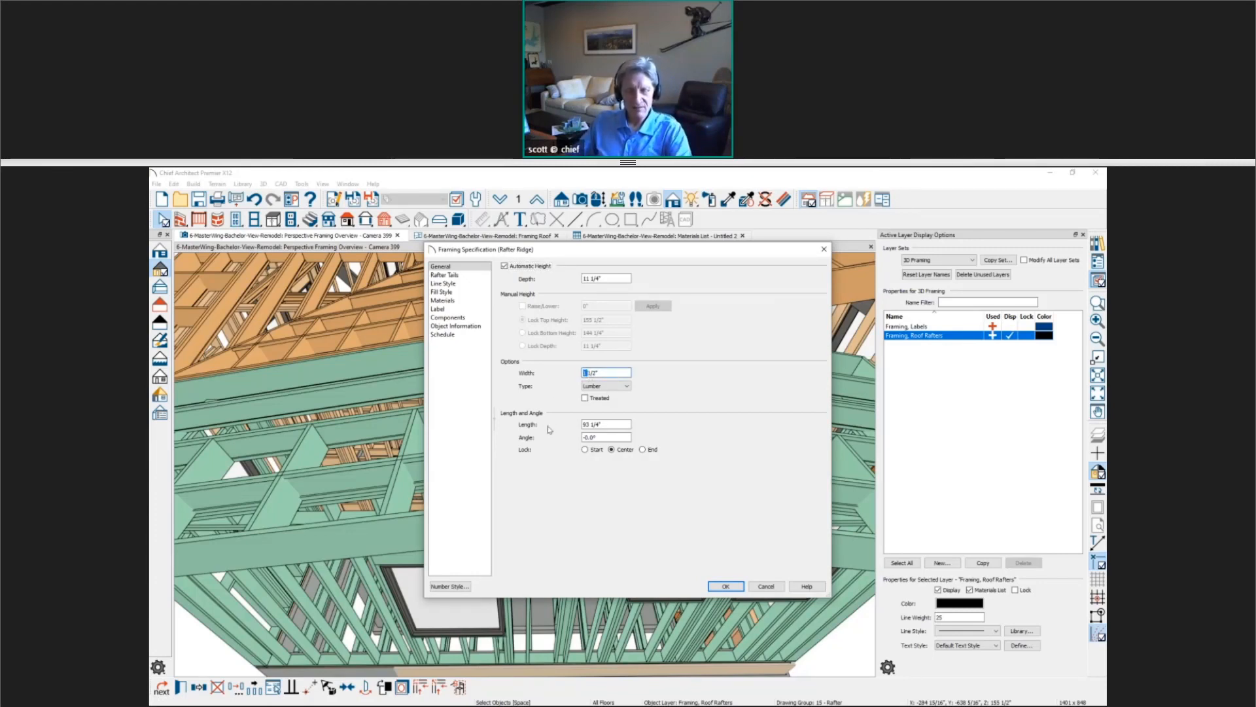
pyautogui.write('3')
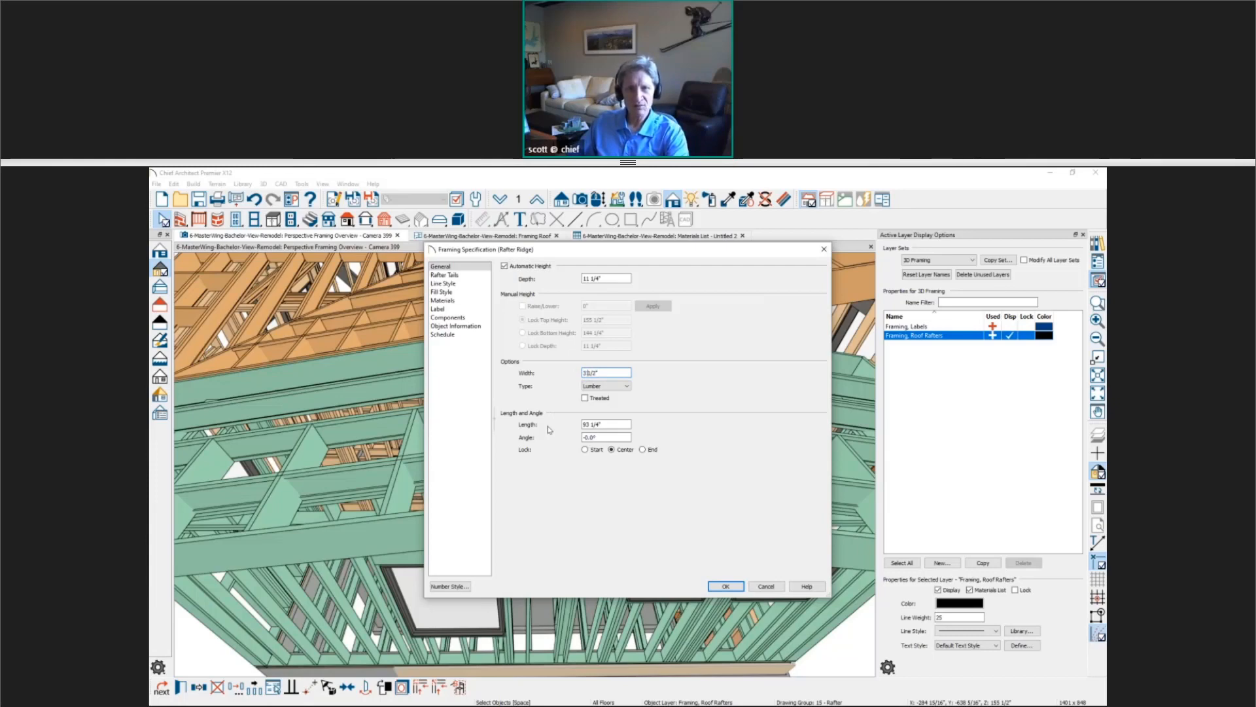
pyautogui.press('Tab')
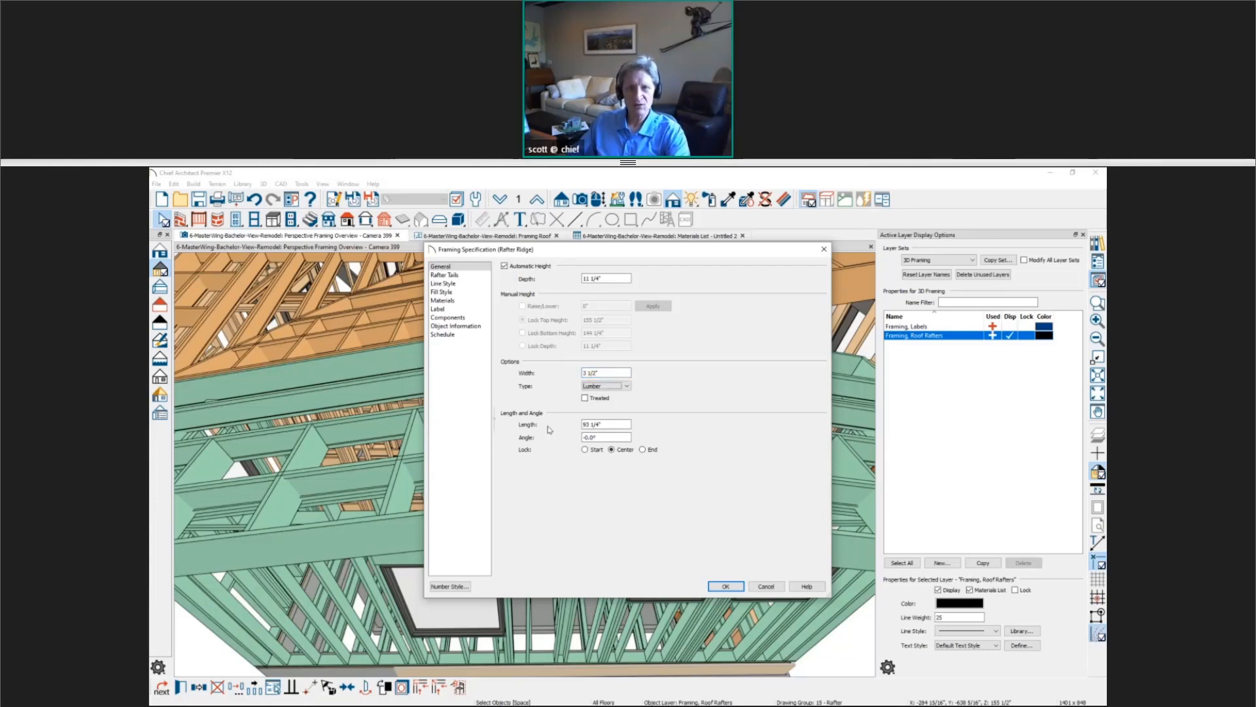
pyautogui.click(729, 589)
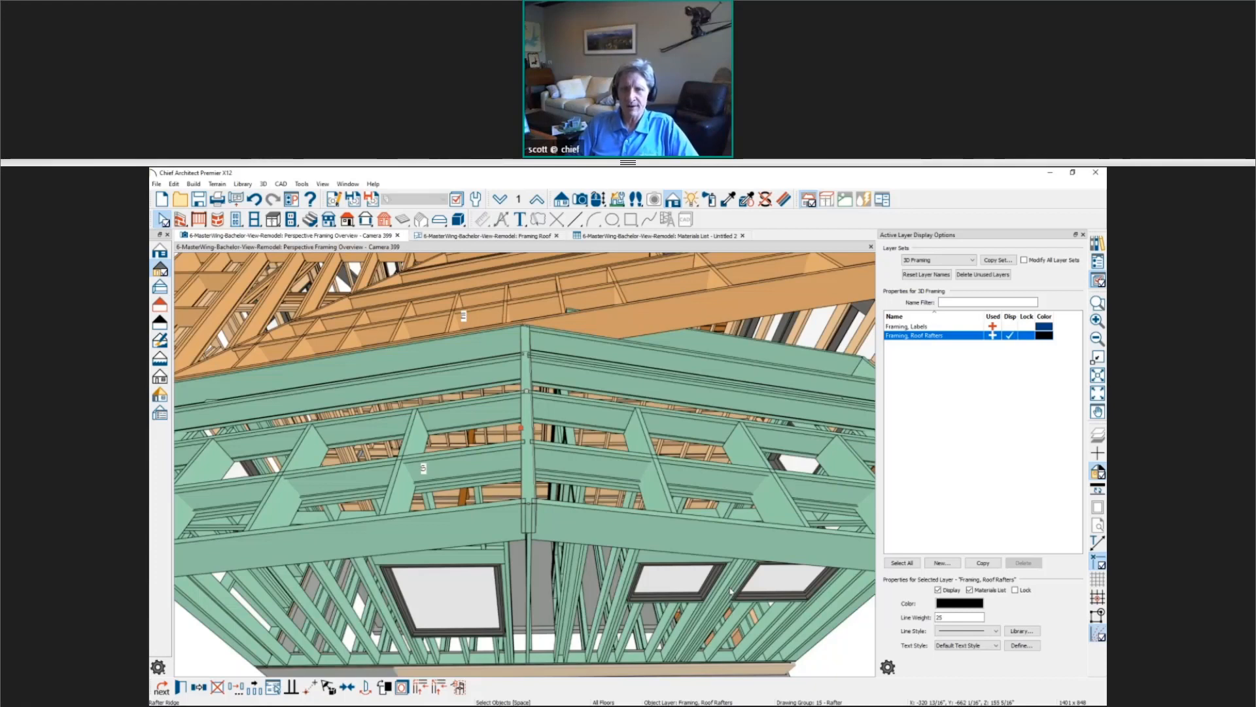
pyautogui.click(256, 201)
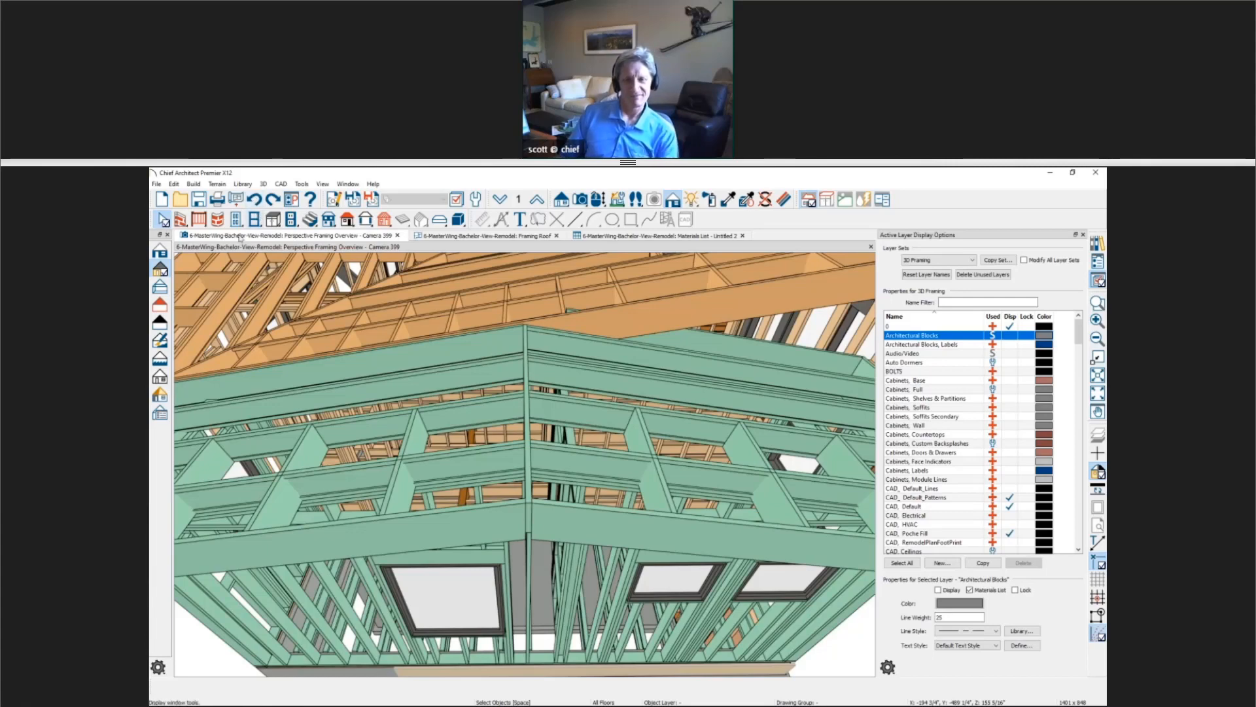
pyautogui.keyDown('alt'); pyautogui.moveTo(756, 552); pyautogui.dragTo(755, 553, button='middle'); pyautogui.keyUp('alt')
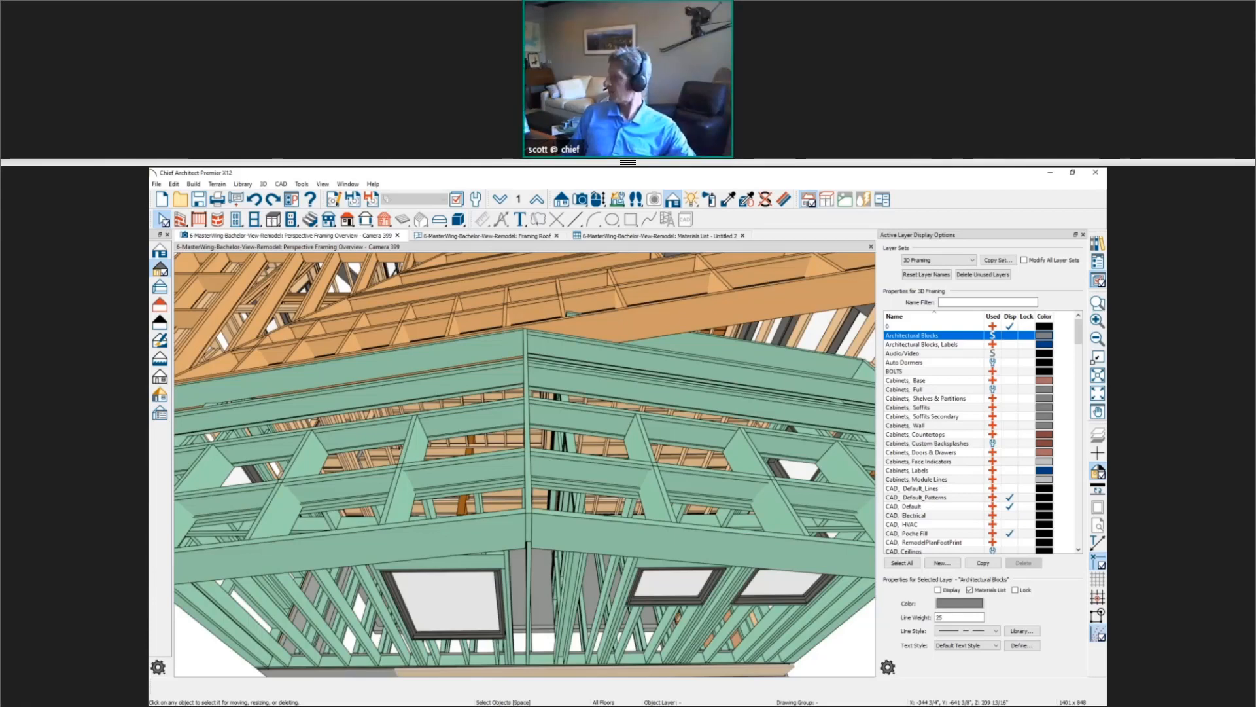
# Step: Switch to the web browser and open the full list of Recorded Live Stream Webinars among Chief Architect's training videos
pyautogui.moveTo(1255, 261); pyautogui.dragTo(616, 223)
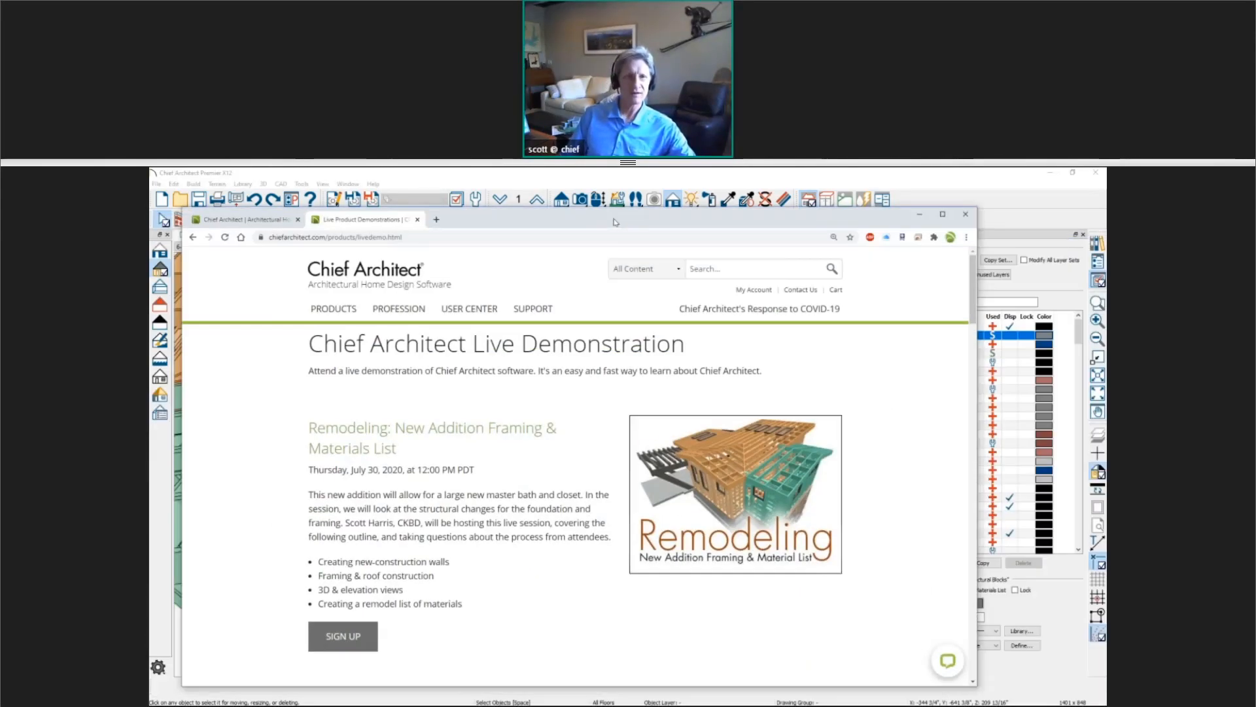
pyautogui.click(297, 220)
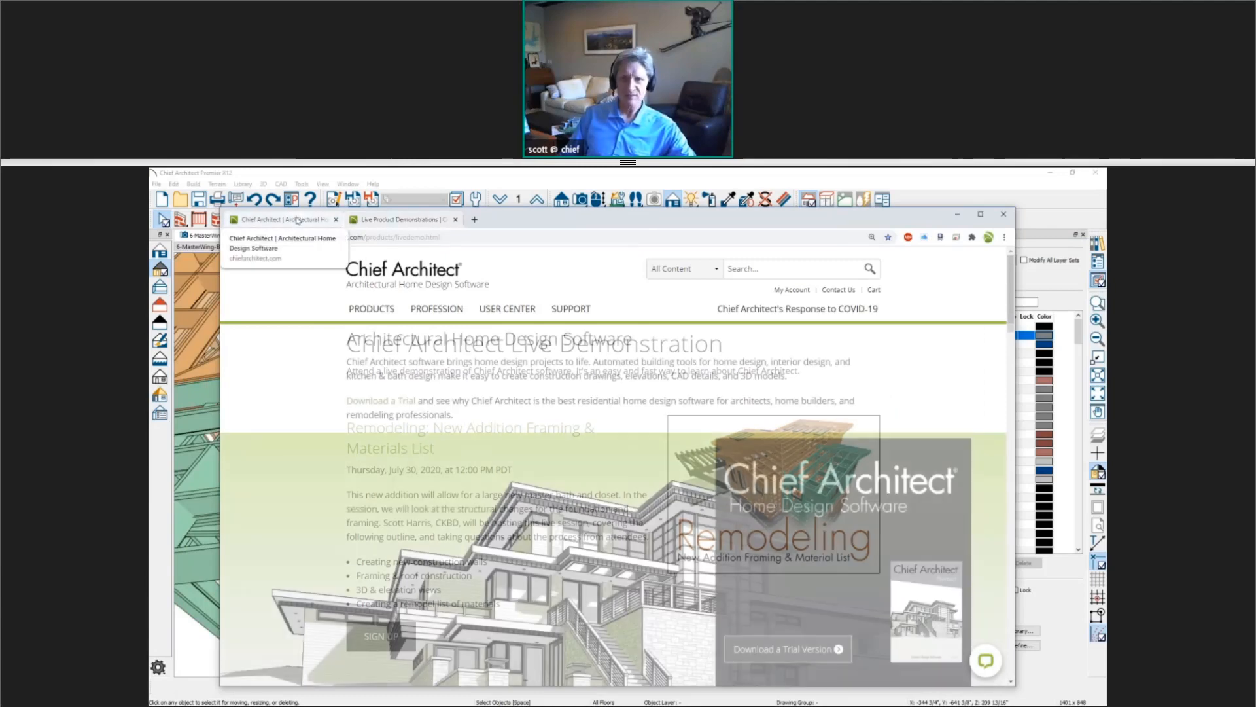
pyautogui.moveTo(523, 314)
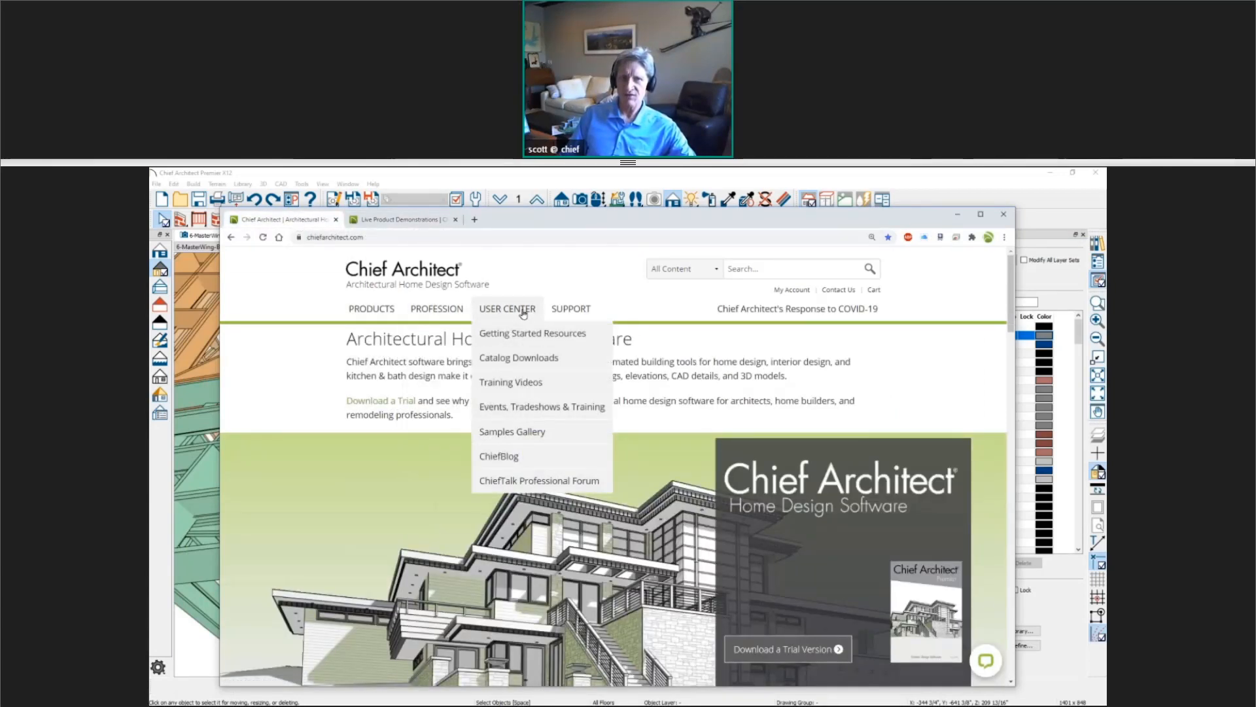
pyautogui.click(580, 380)
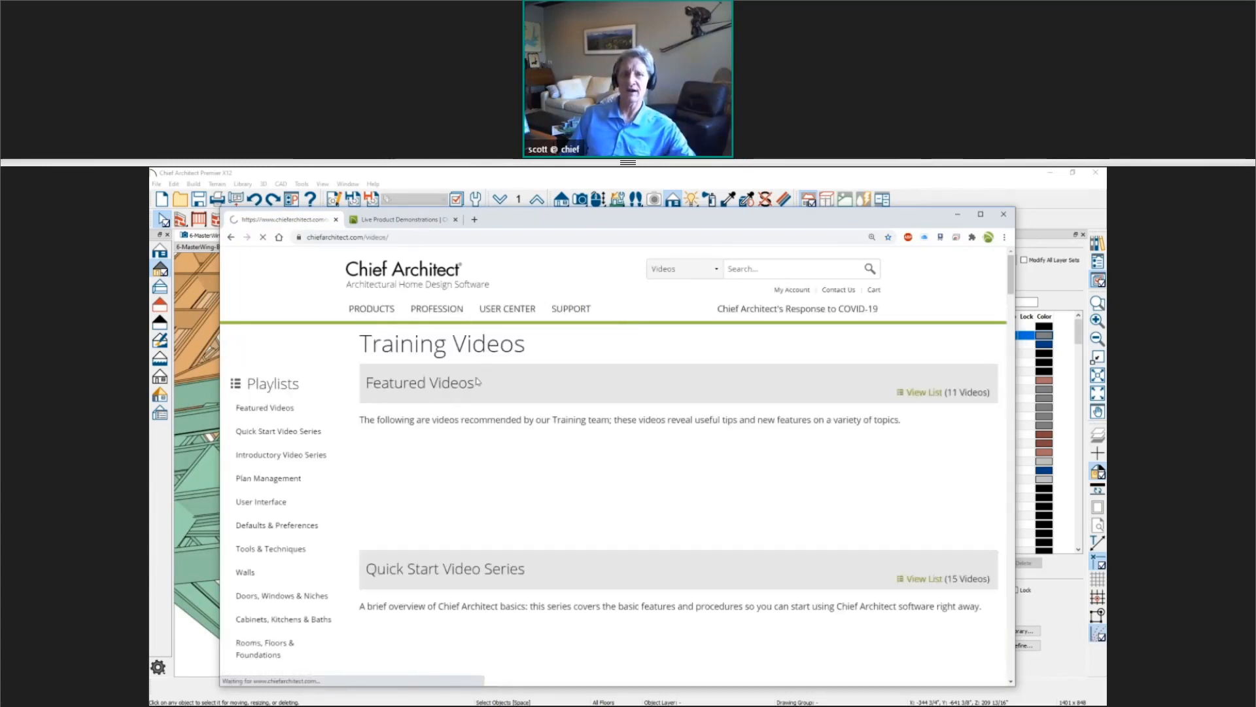
pyautogui.scroll(-10, 295, 434)
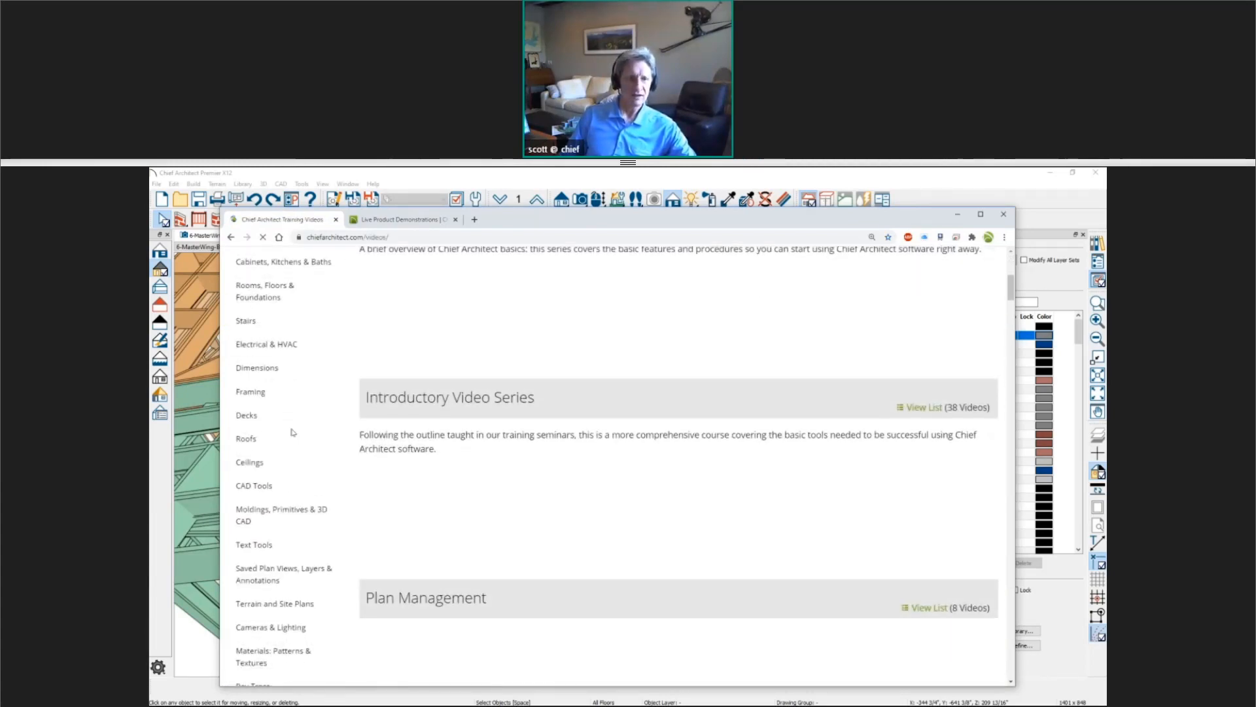
pyautogui.scroll(-5, 292, 433)
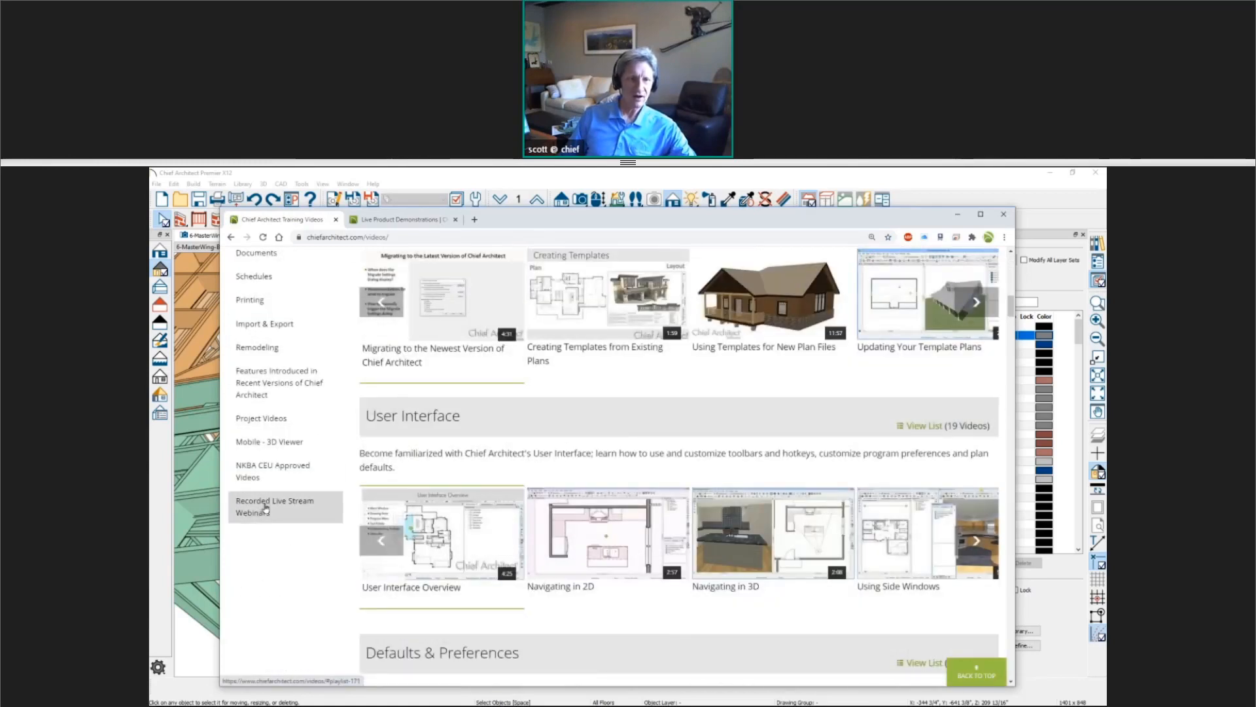
pyautogui.click(310, 516)
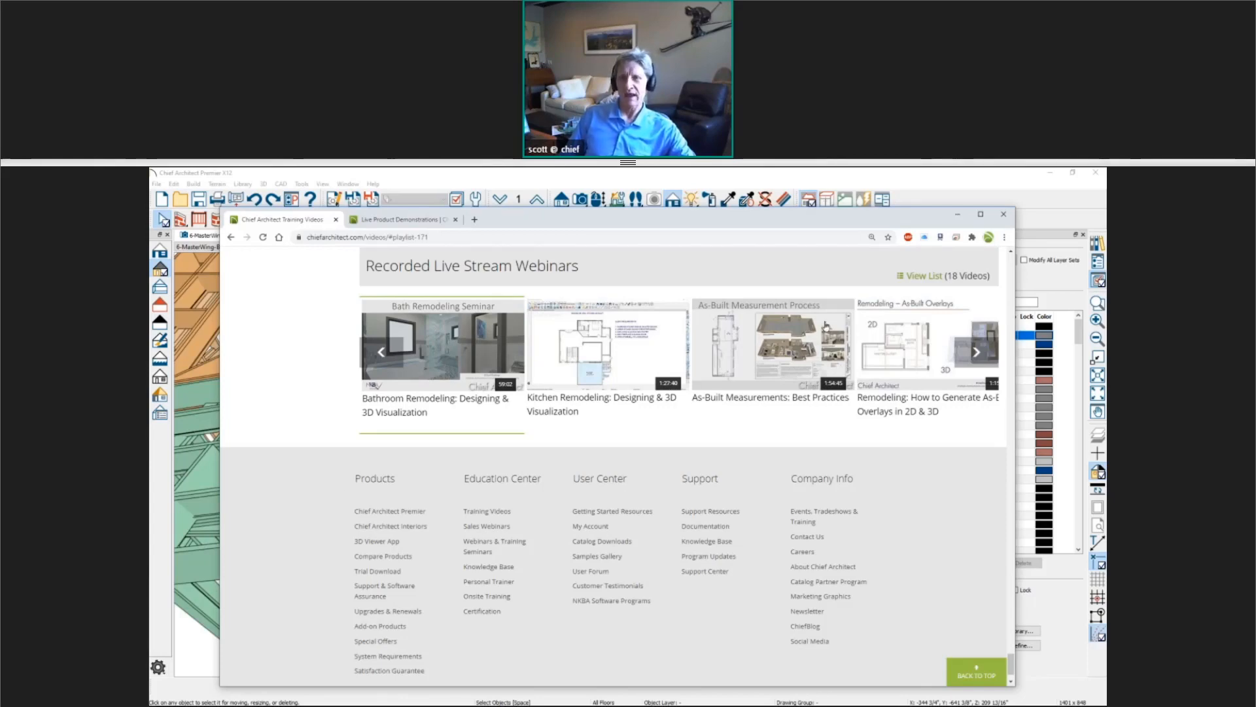
pyautogui.click(944, 276)
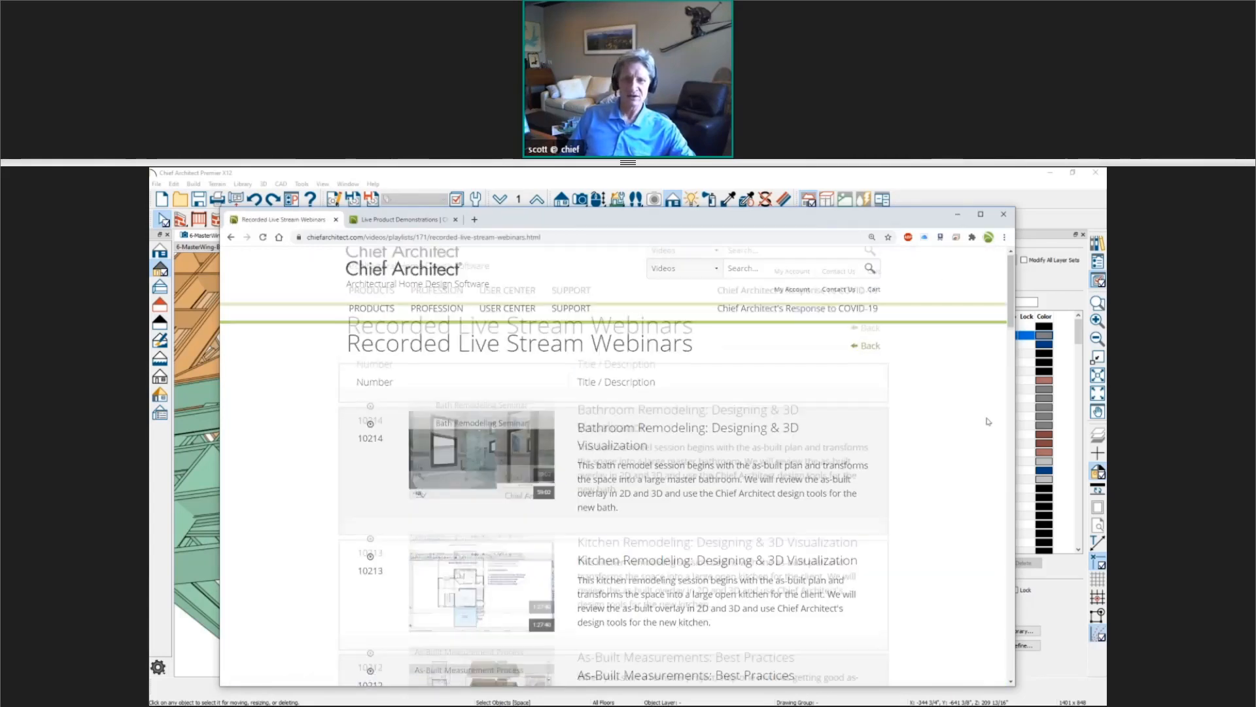
# Step: Look through the recorded webinars on bath and kitchen remodeling, as-built measurements, overlays and material properties
pyautogui.scroll(-5, 988, 422)
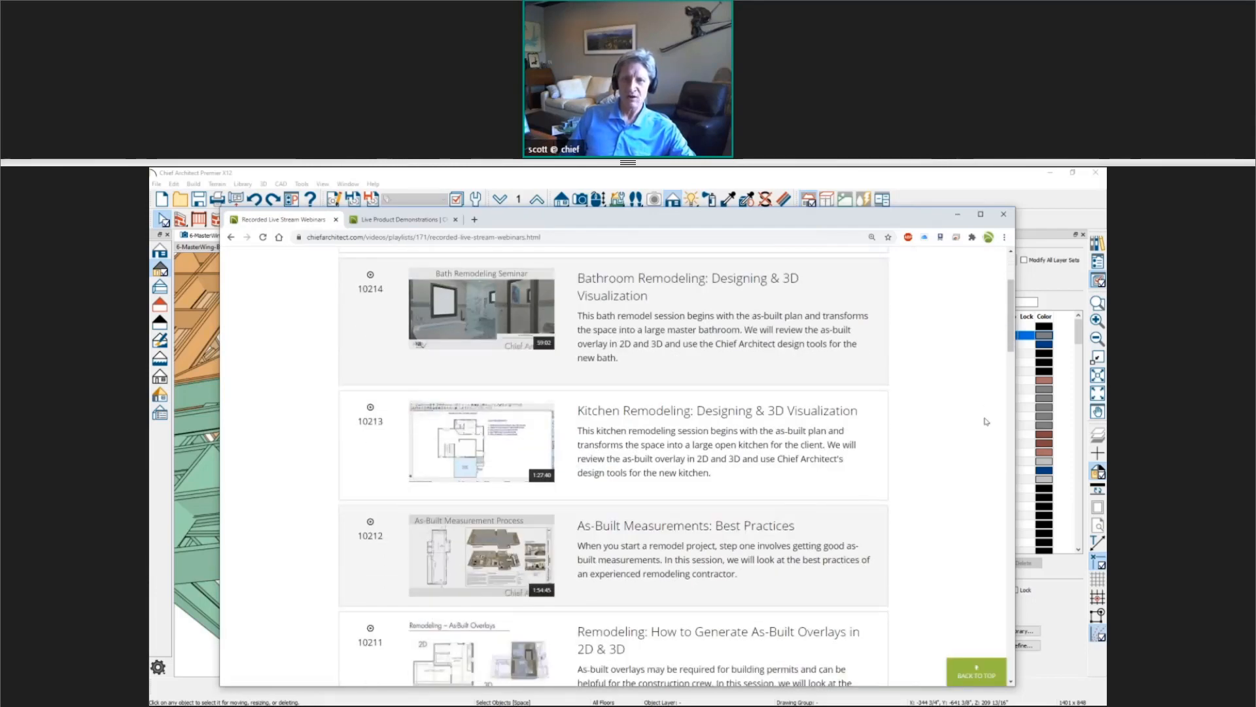
pyautogui.scroll(-4, 901, 454)
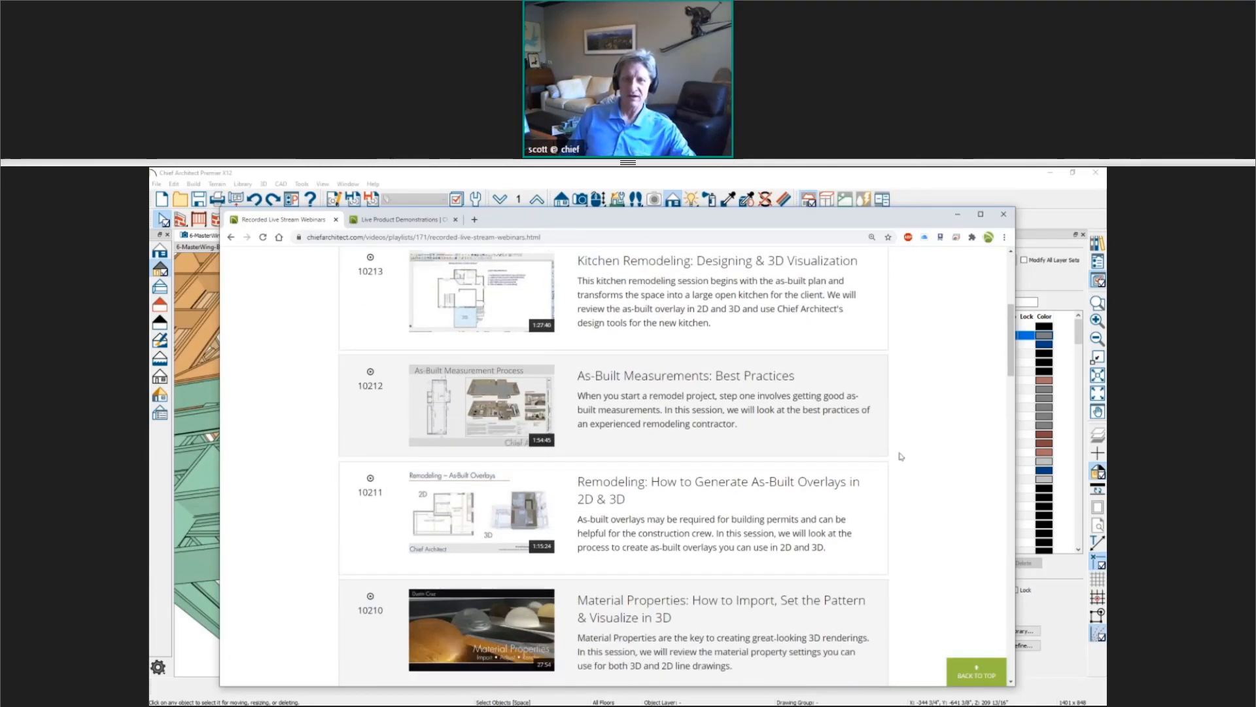
pyautogui.scroll(3, 900, 456)
pyautogui.scroll(-2, 901, 445)
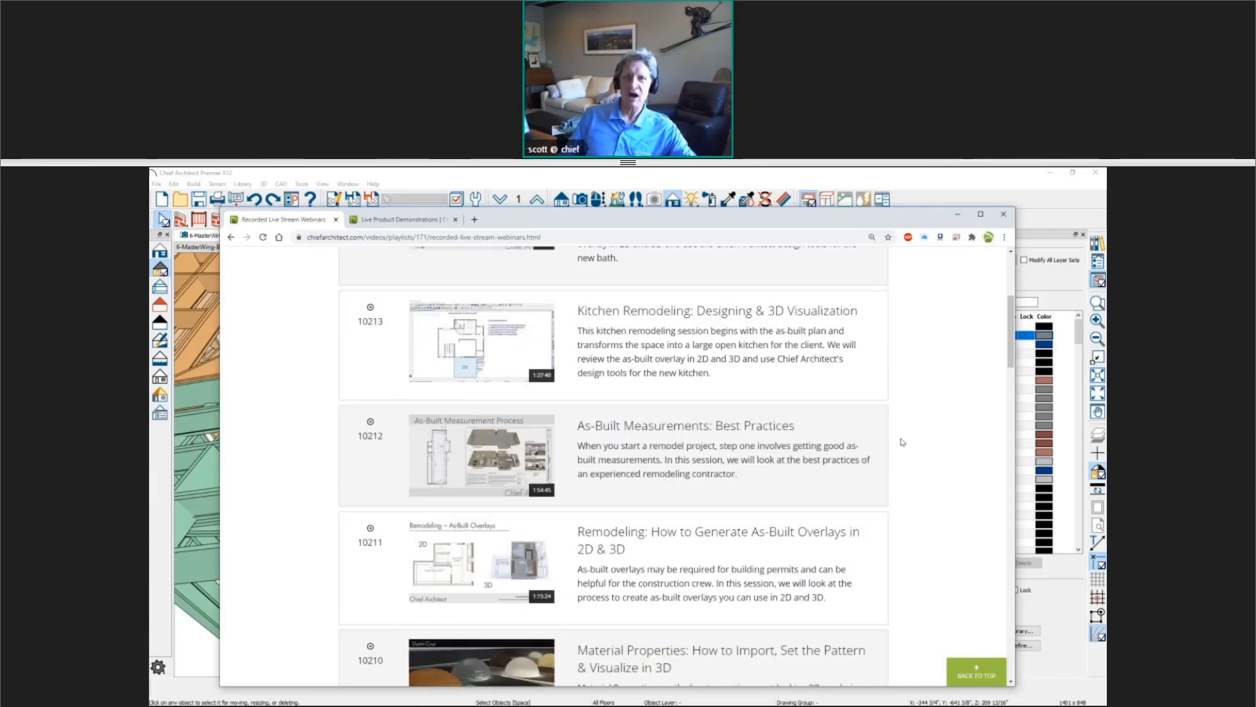
pyautogui.scroll(-3, 902, 443)
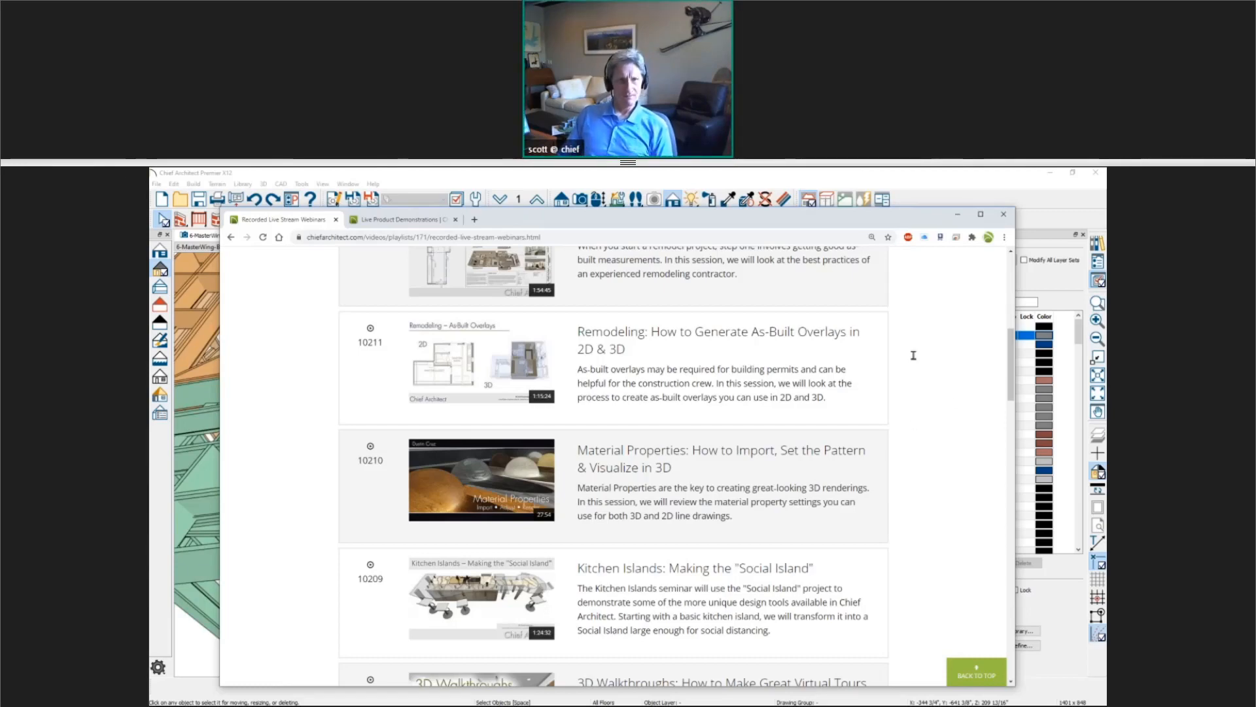
# Step: Review the live demonstration schedule down to the Master Bath Floor Plans session
pyautogui.click(401, 219)
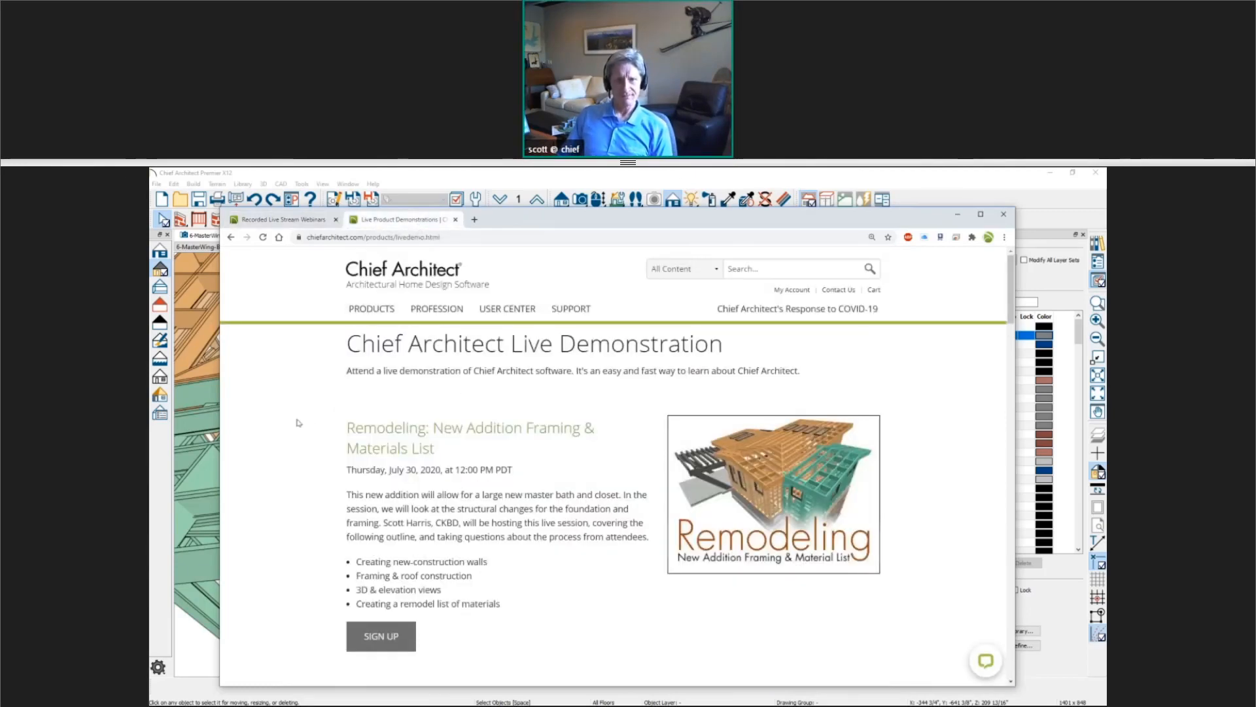
pyautogui.scroll(-6, 299, 423)
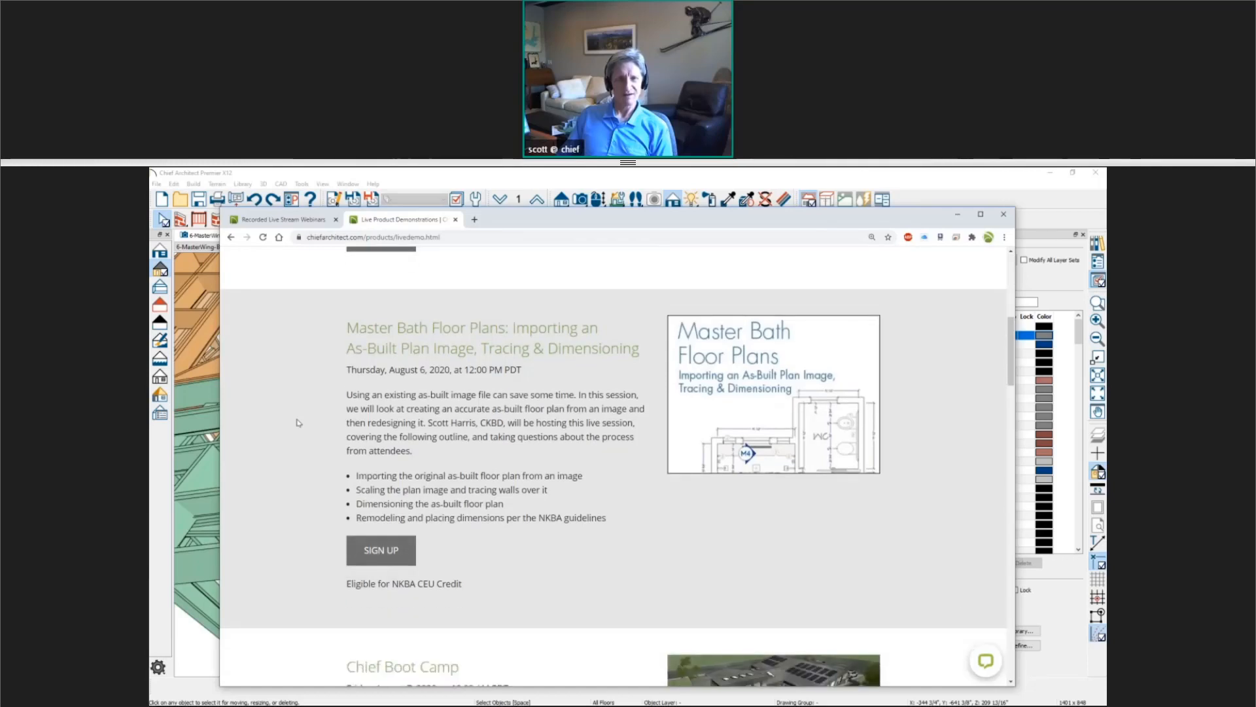
pyautogui.scroll(-1, 298, 423)
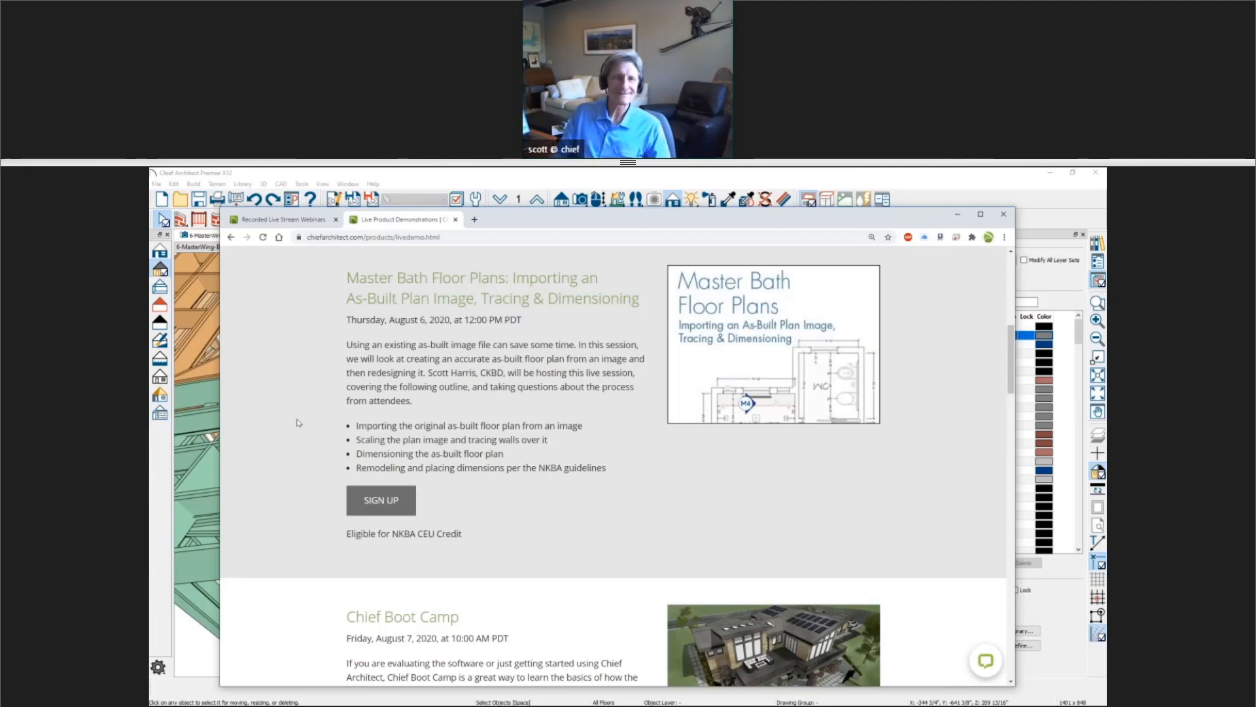
# Step: Switch back to Chief Architect and include the % Markup, Labor, Equipment and Accounting Code columns in the materials list
pyautogui.click(467, 173)
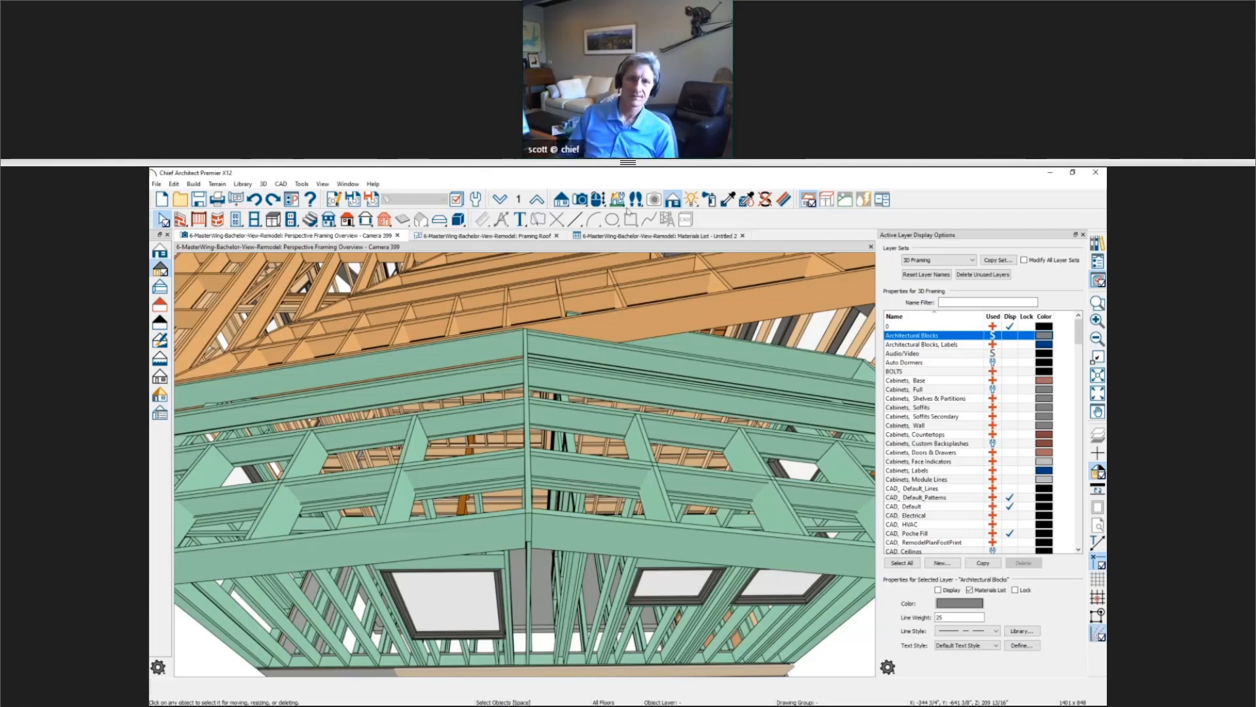
pyautogui.click(640, 236)
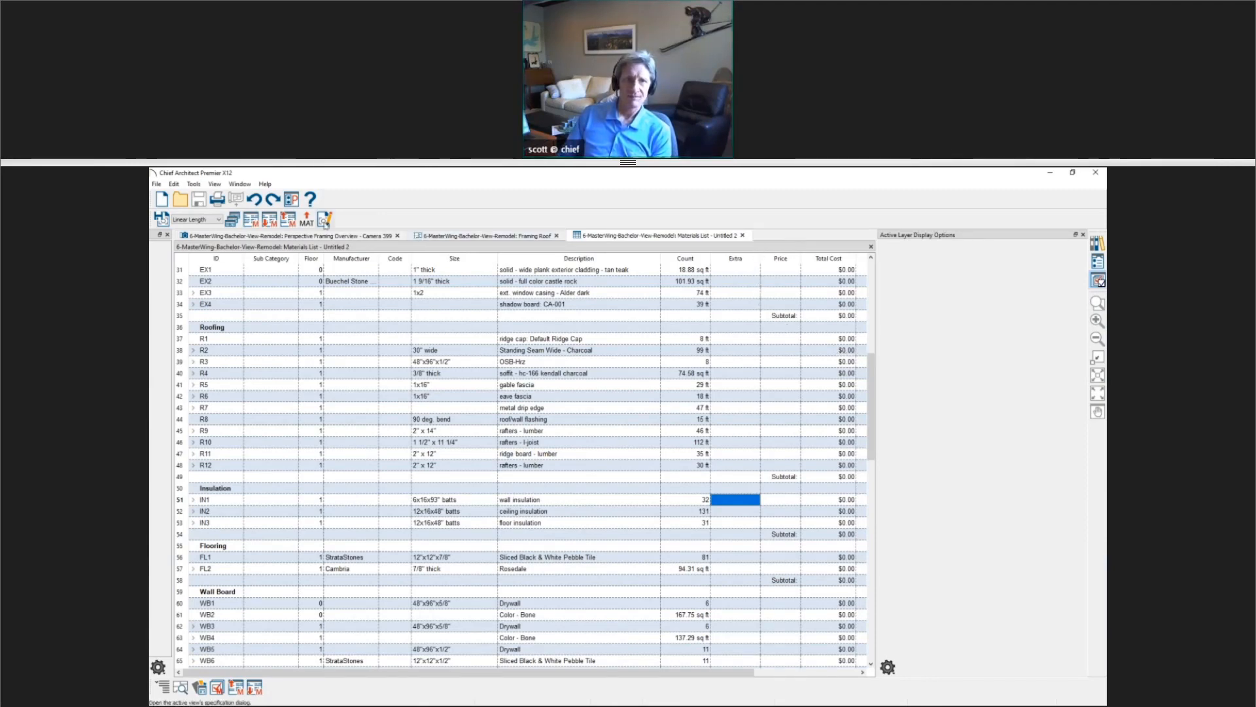
pyautogui.click(325, 222)
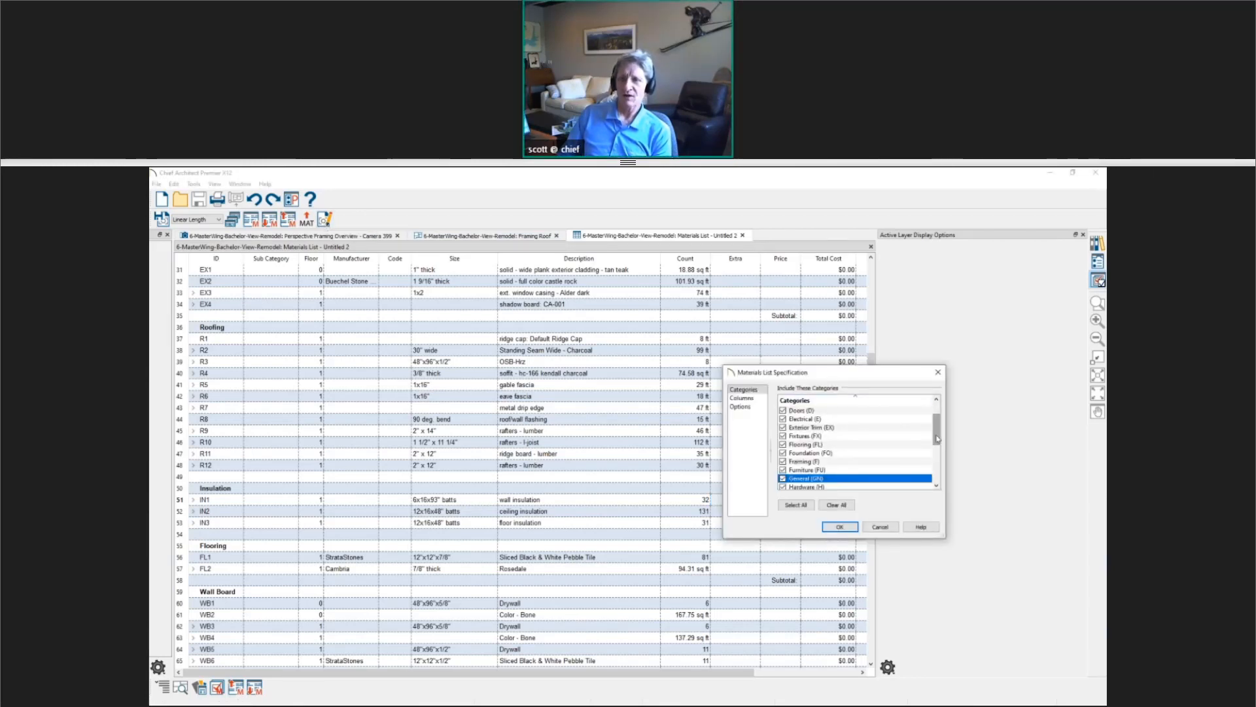
pyautogui.click(746, 397)
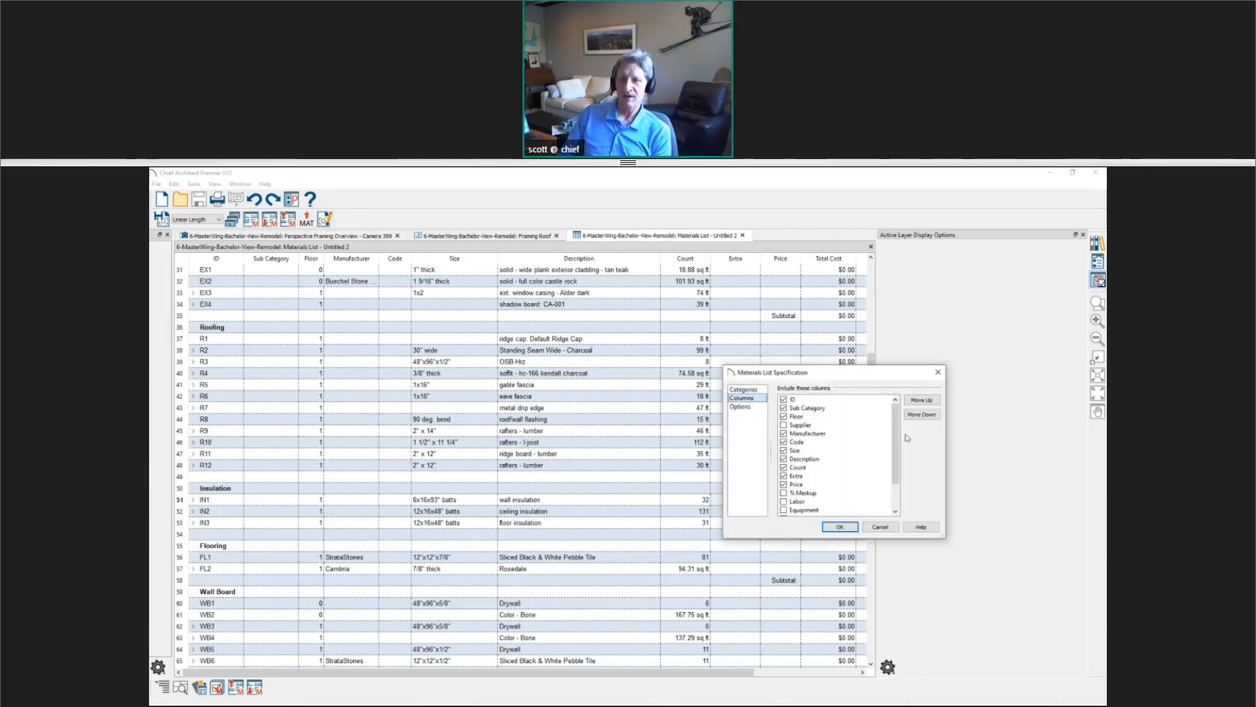
pyautogui.moveTo(896, 440); pyautogui.dragTo(896, 465)
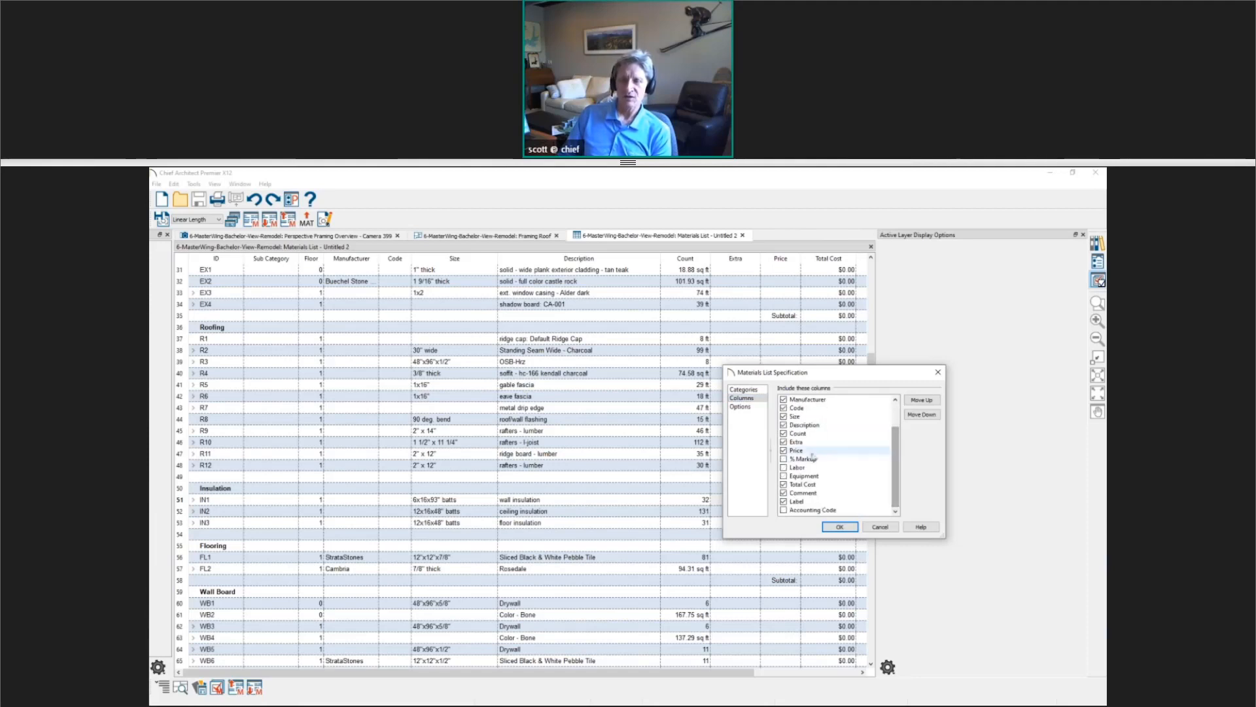
pyautogui.click(784, 459)
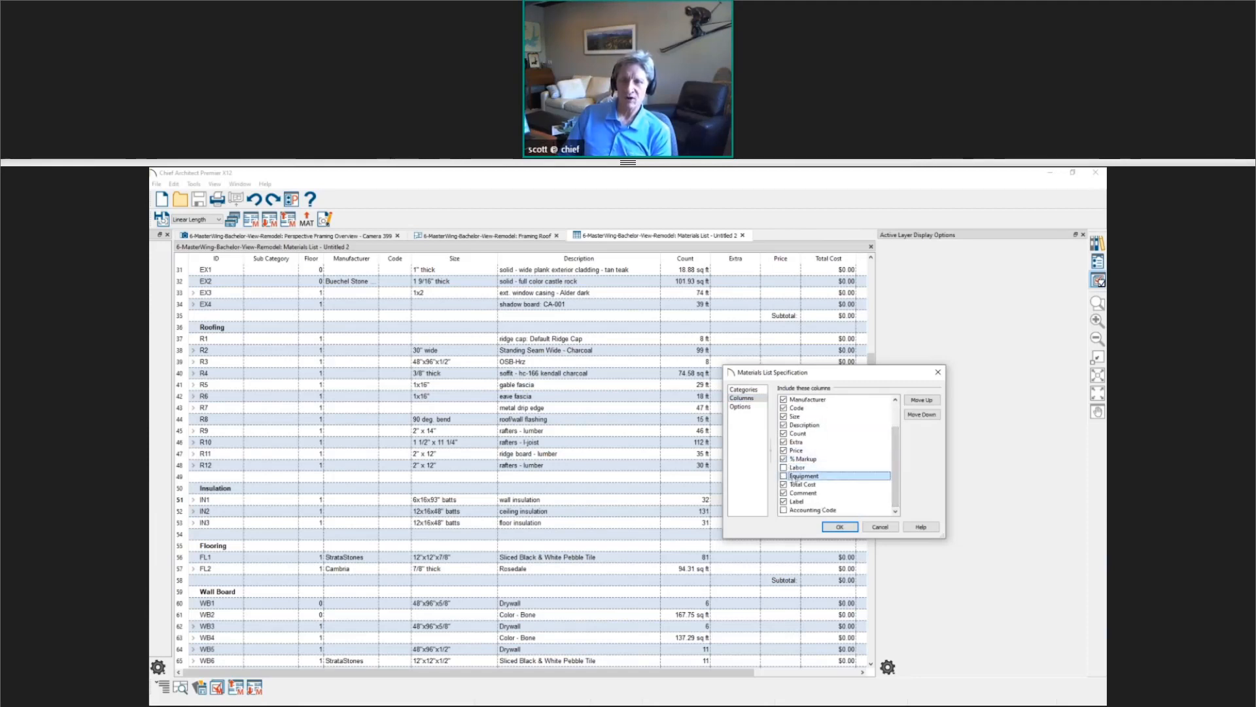
pyautogui.click(784, 467)
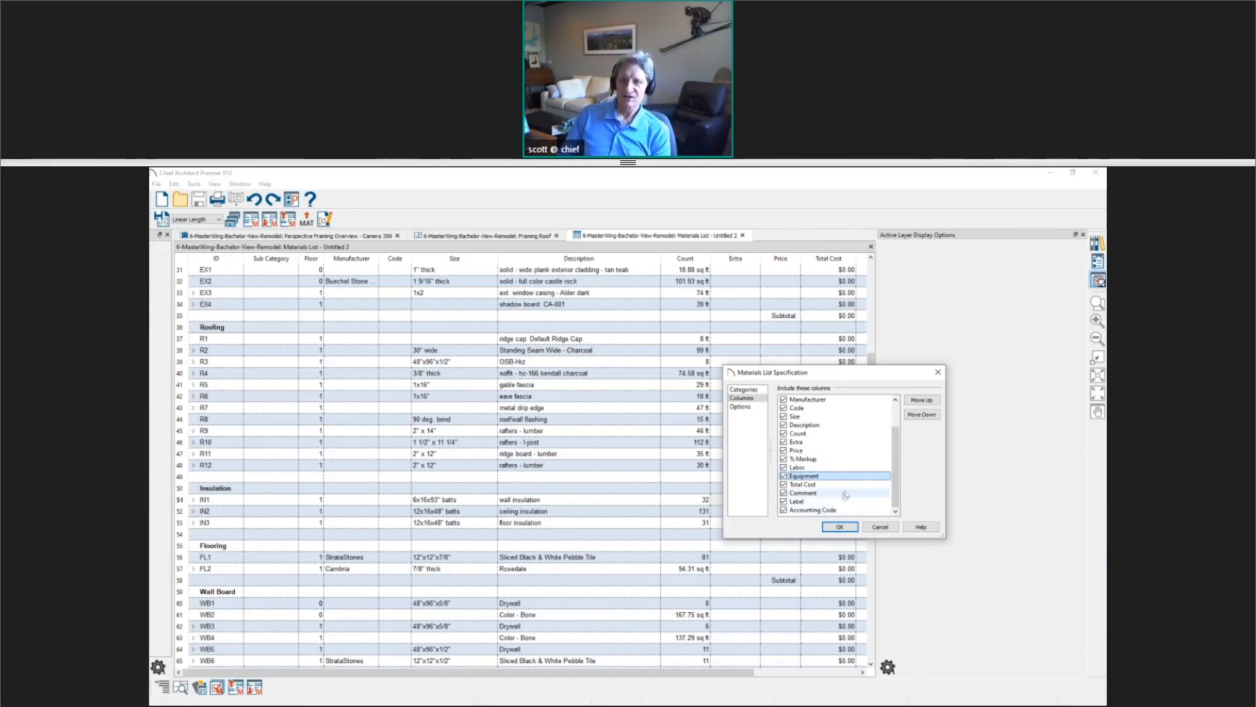
pyautogui.click(741, 406)
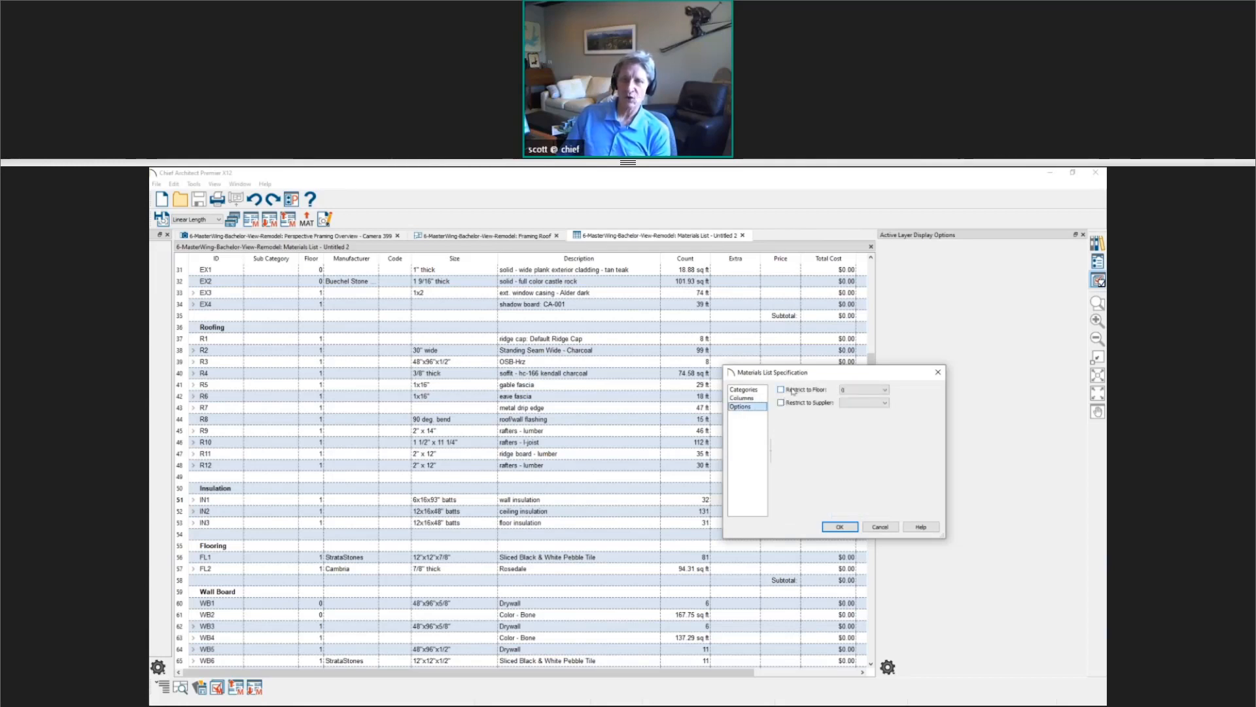
pyautogui.click(744, 390)
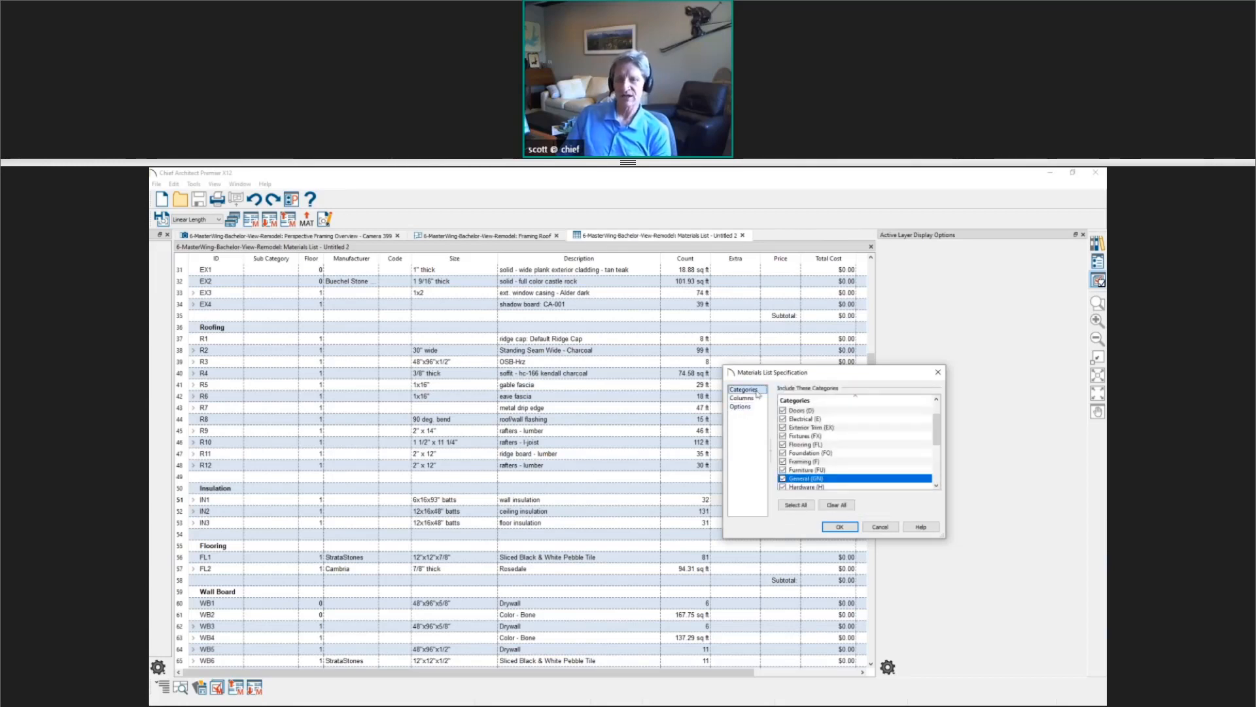
pyautogui.click(840, 528)
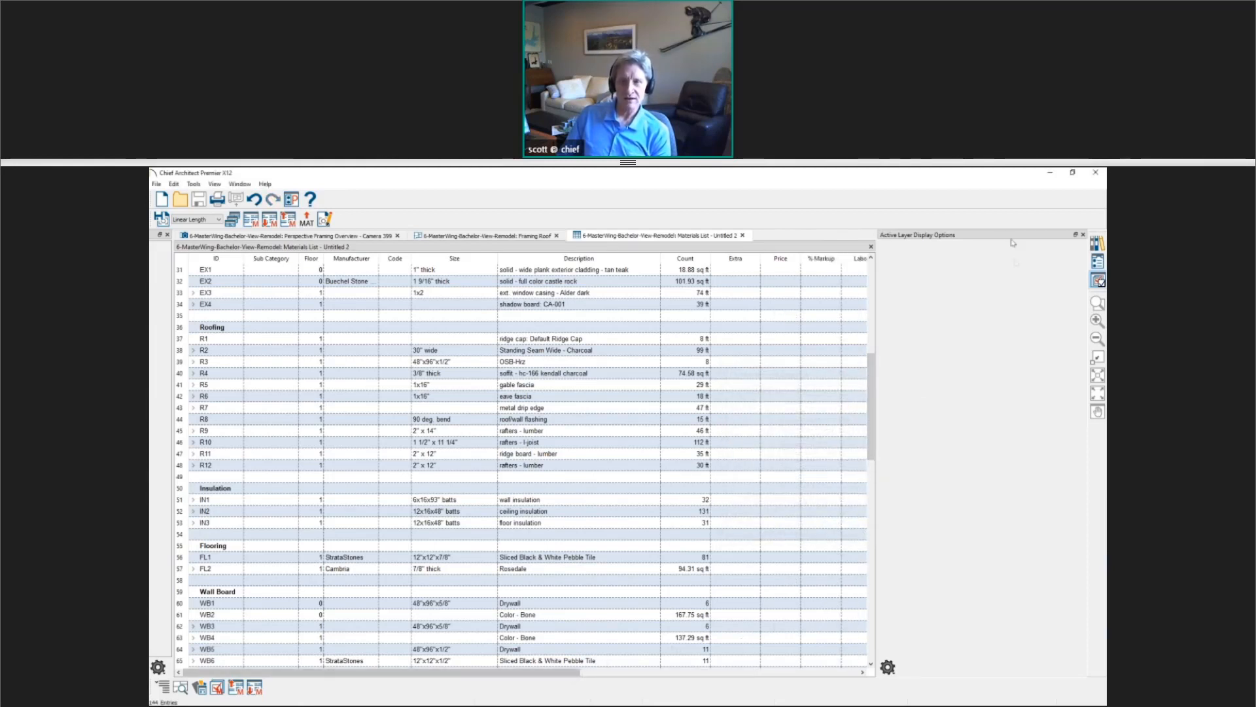
# Step: Hide the active layer display options to widen the materials list, and select the Extra value of the castle rock row EX2
pyautogui.click(1083, 235)
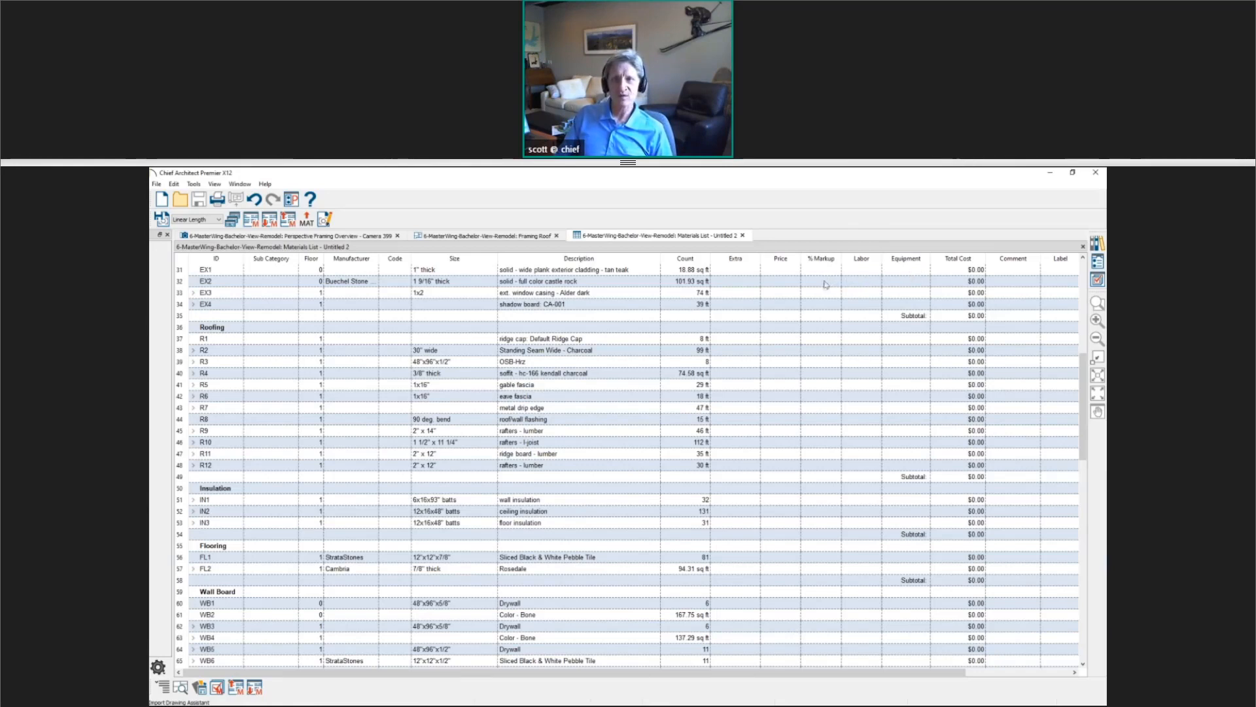
pyautogui.click(749, 282)
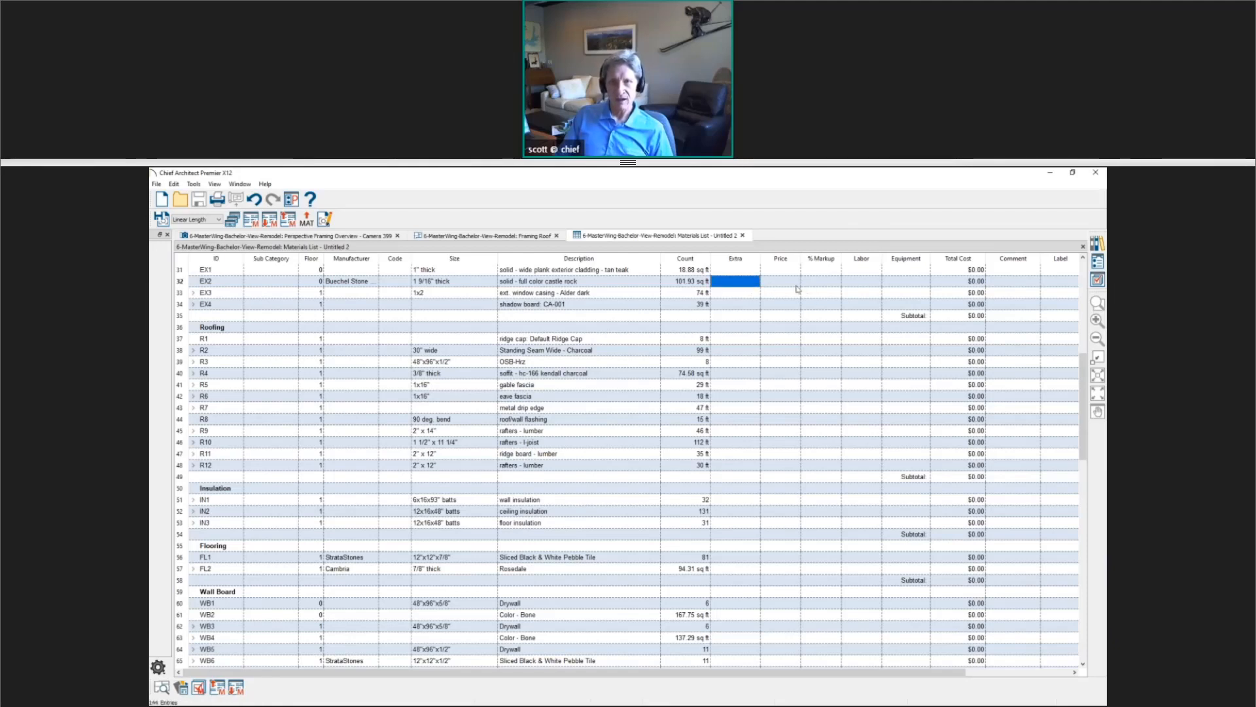
# Step: Price the castle rock row EX2 at $50 per sq ft with a 10% markup and labor of $125 per sq ft
pyautogui.press('Tab')
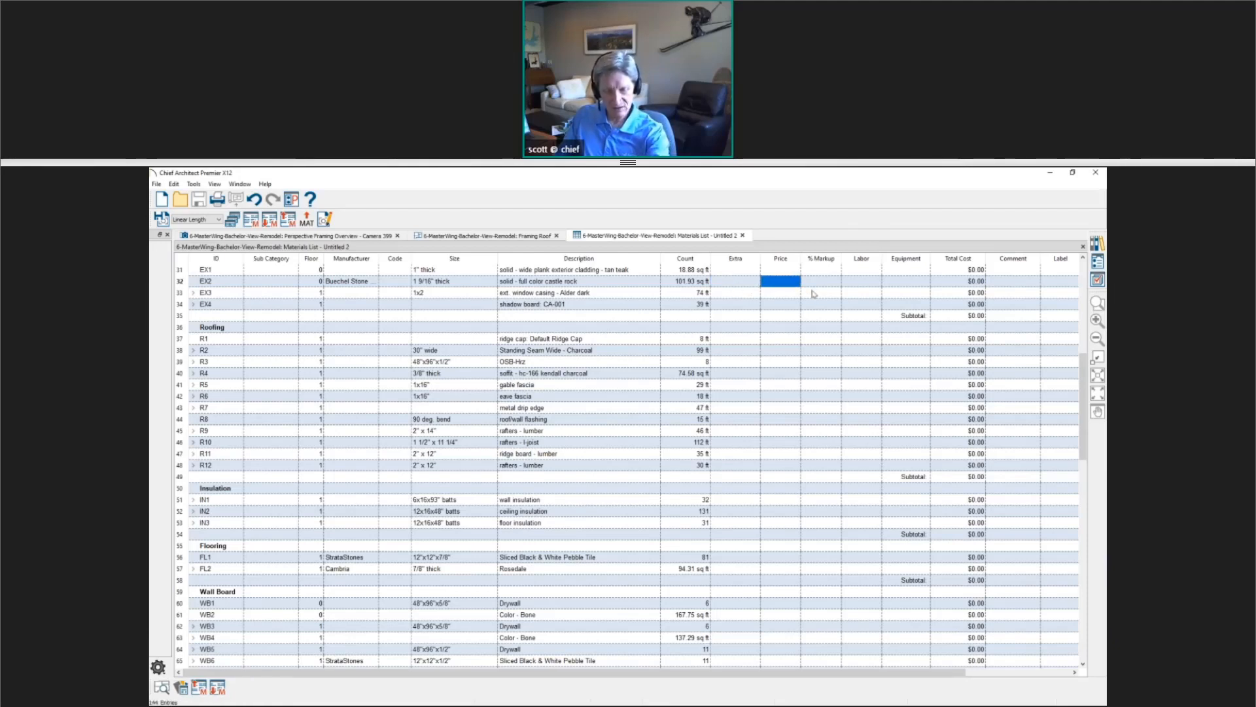
pyautogui.write('50')
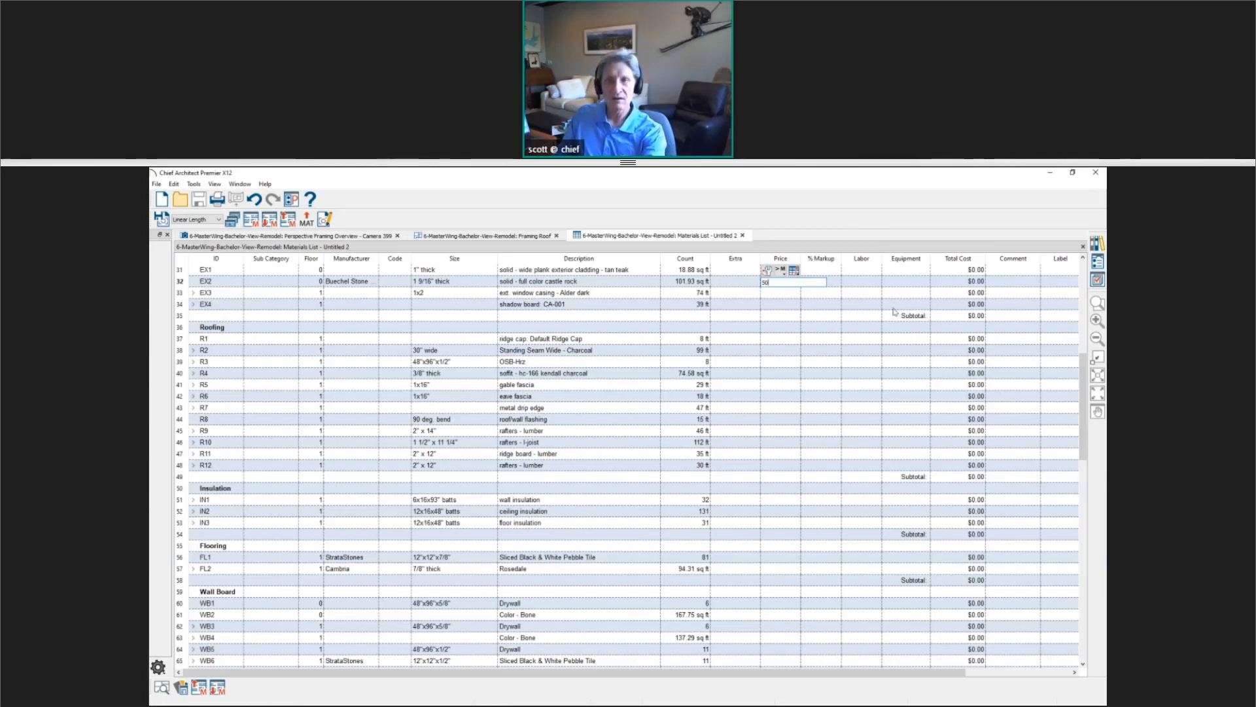
pyautogui.press('Return')
pyautogui.press('Tab')
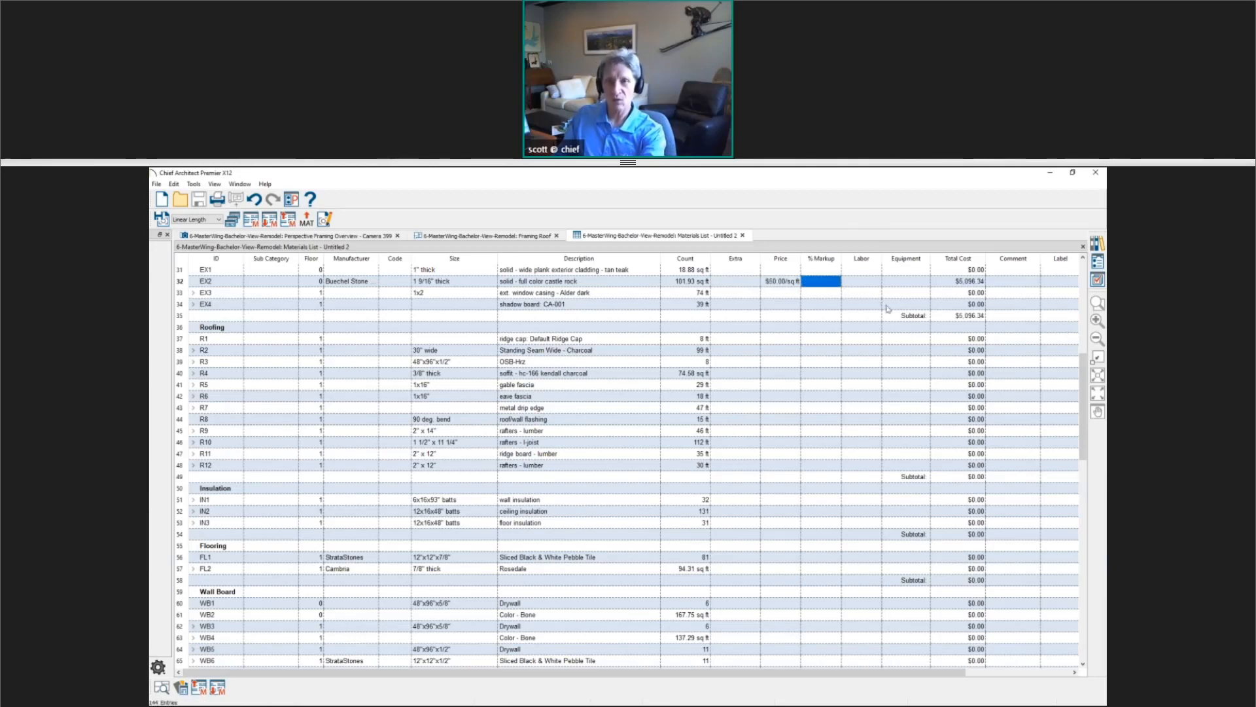
pyautogui.write('10')
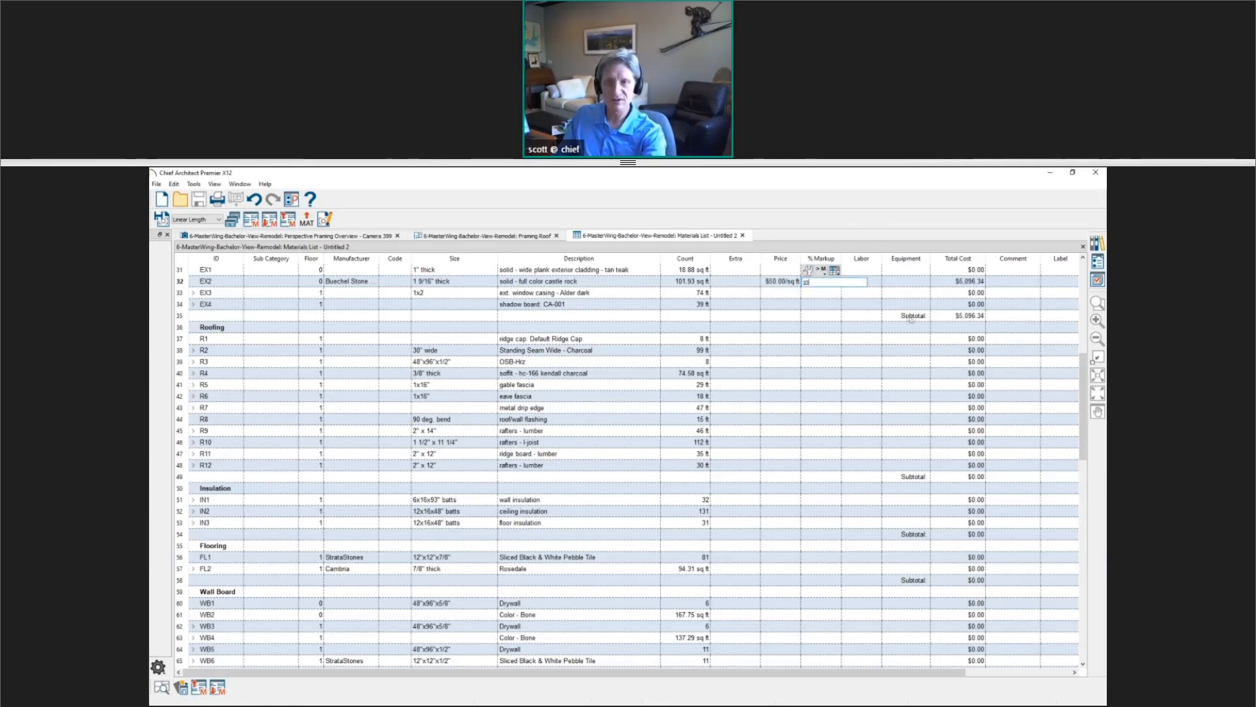
pyautogui.press('Tab')
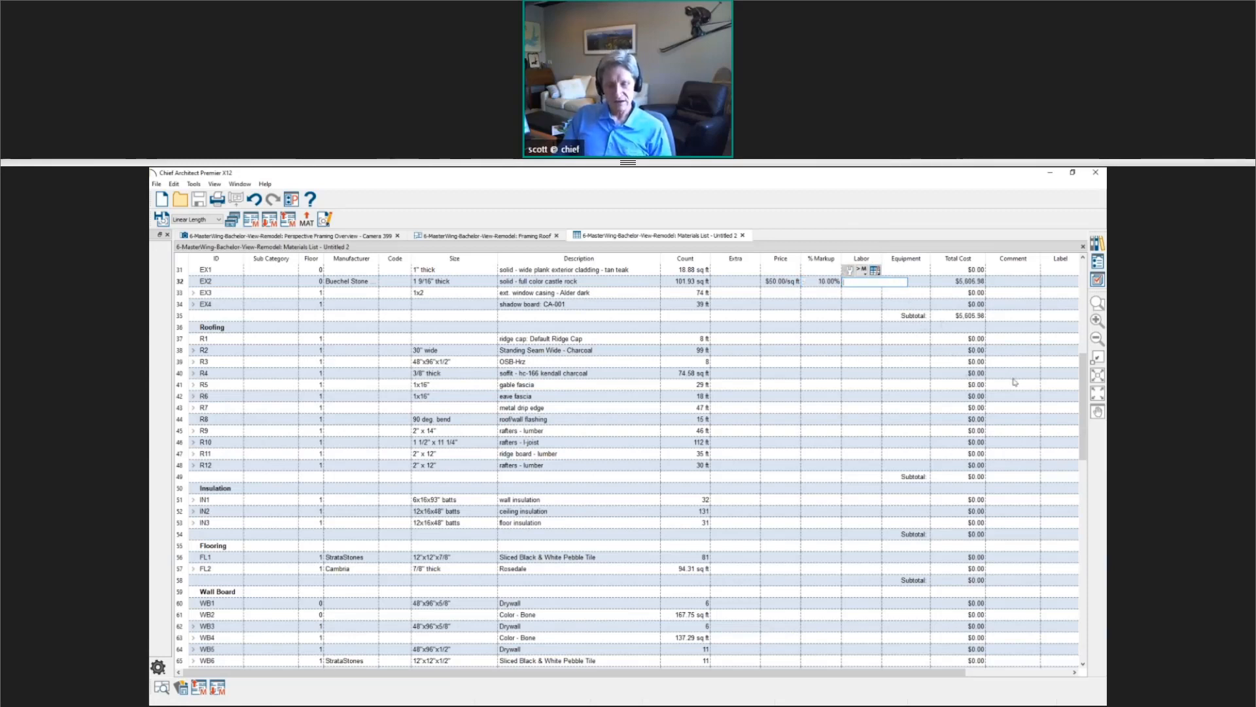
pyautogui.write('125')
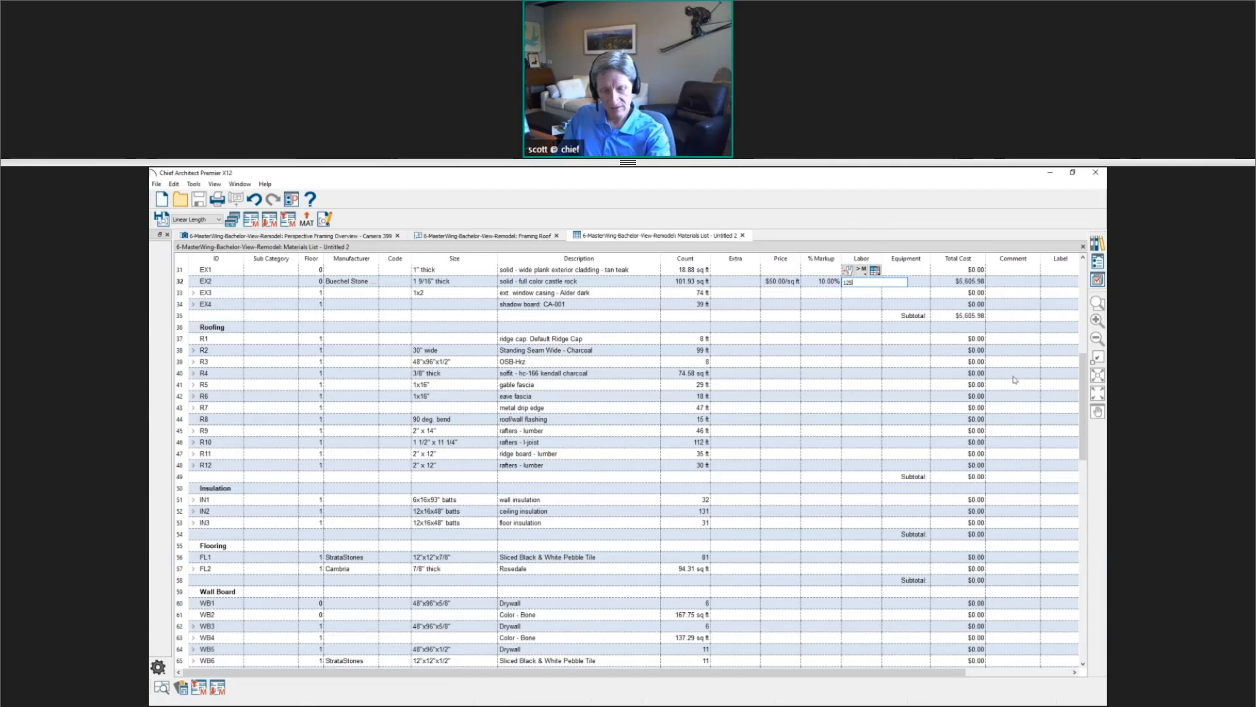
pyautogui.press('Return')
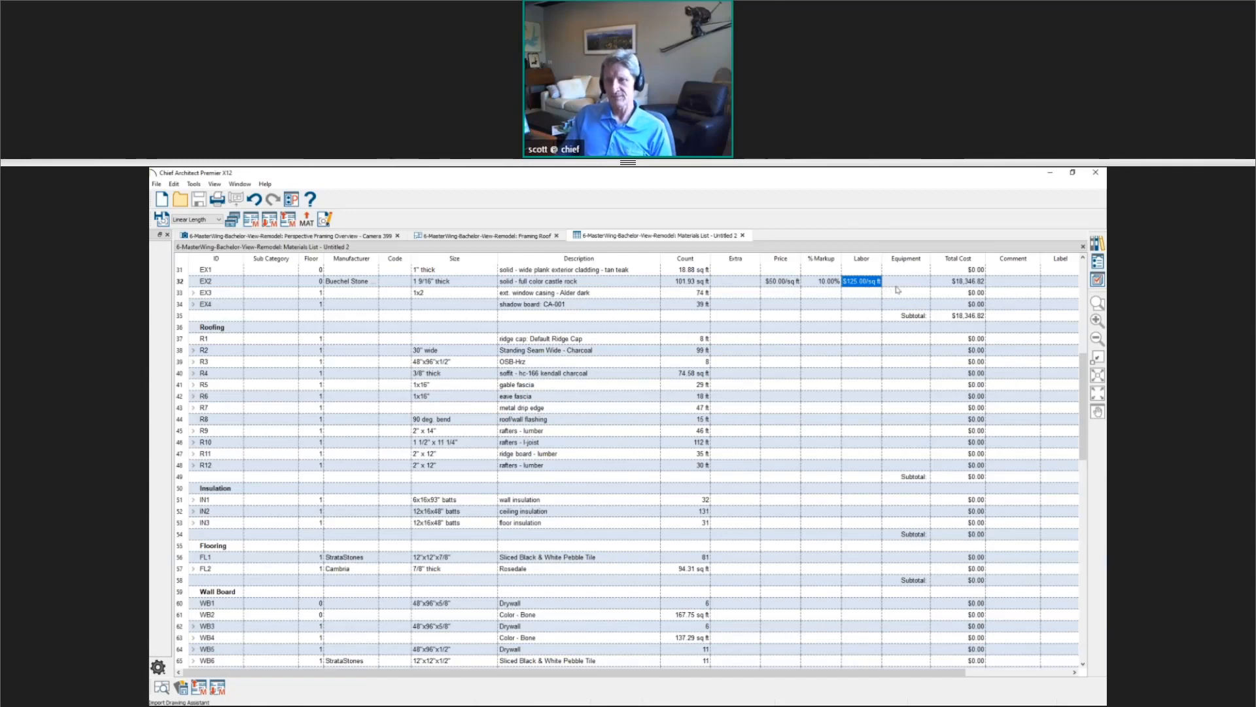
pyautogui.press('Tab')
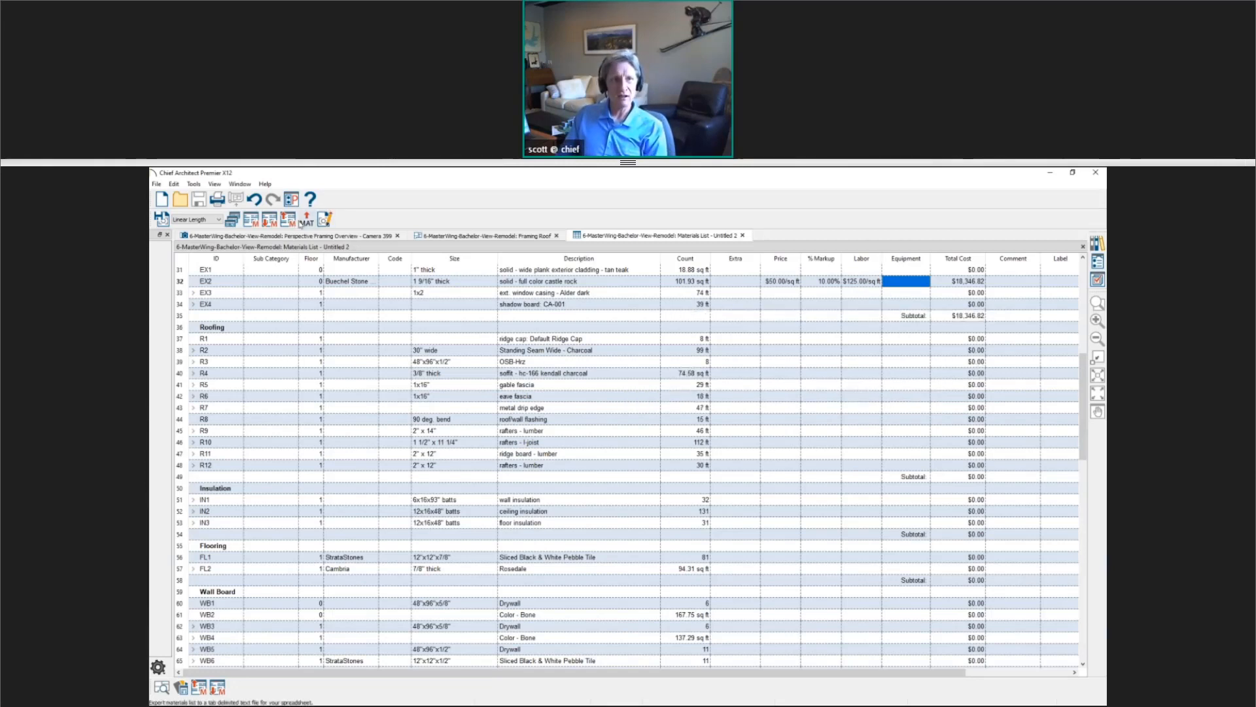
# Step: Review the export options for the materials list, and close them without exporting
pyautogui.click(307, 218)
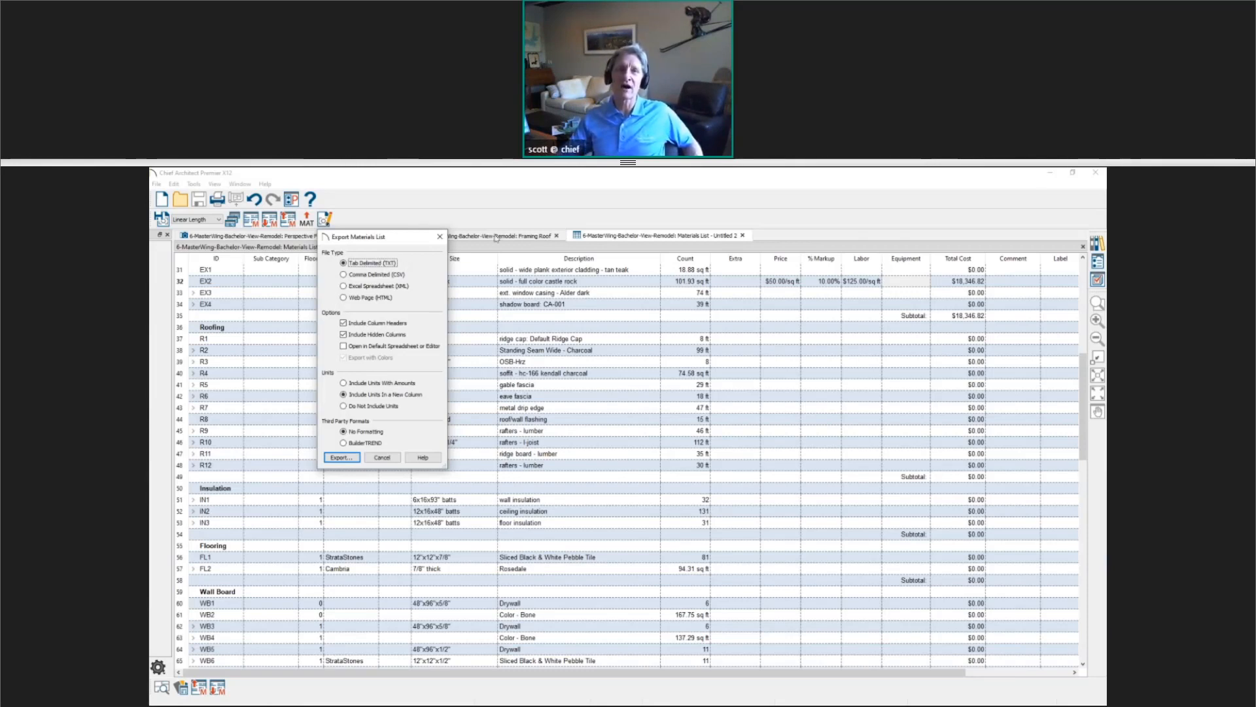
pyautogui.click(439, 236)
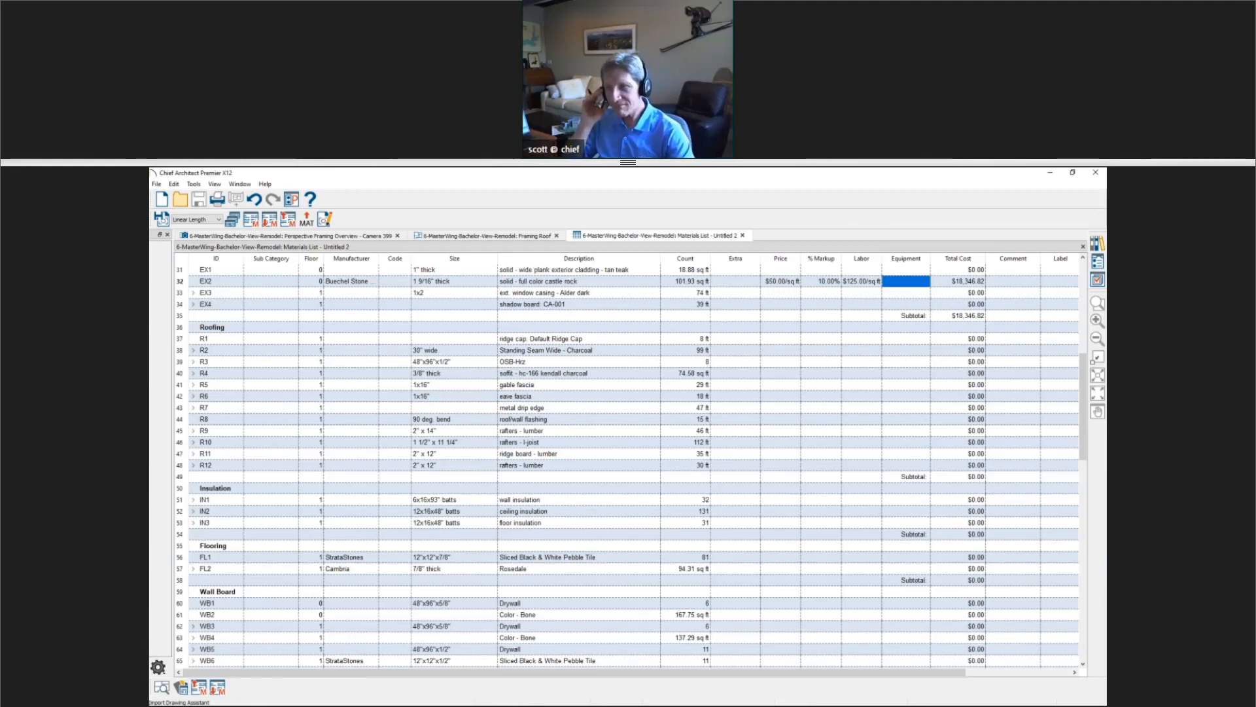
pyautogui.hotkey('alt', 'Tab')
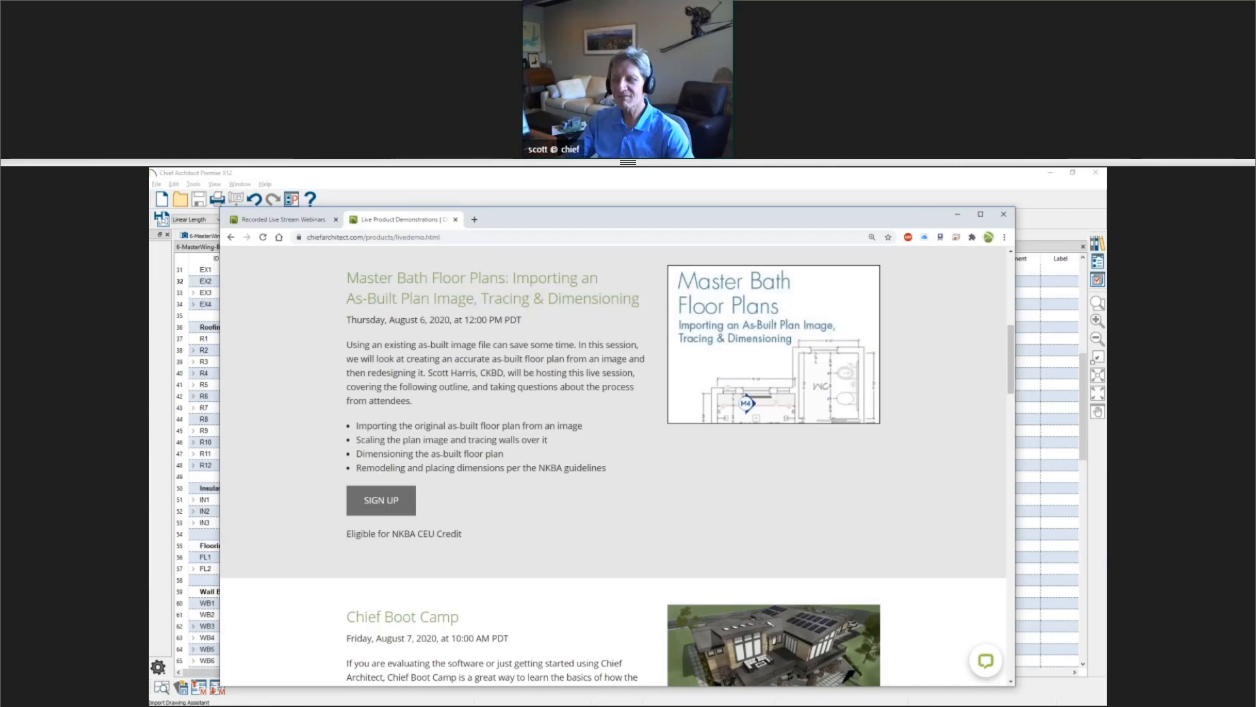
pyautogui.click(946, 185)
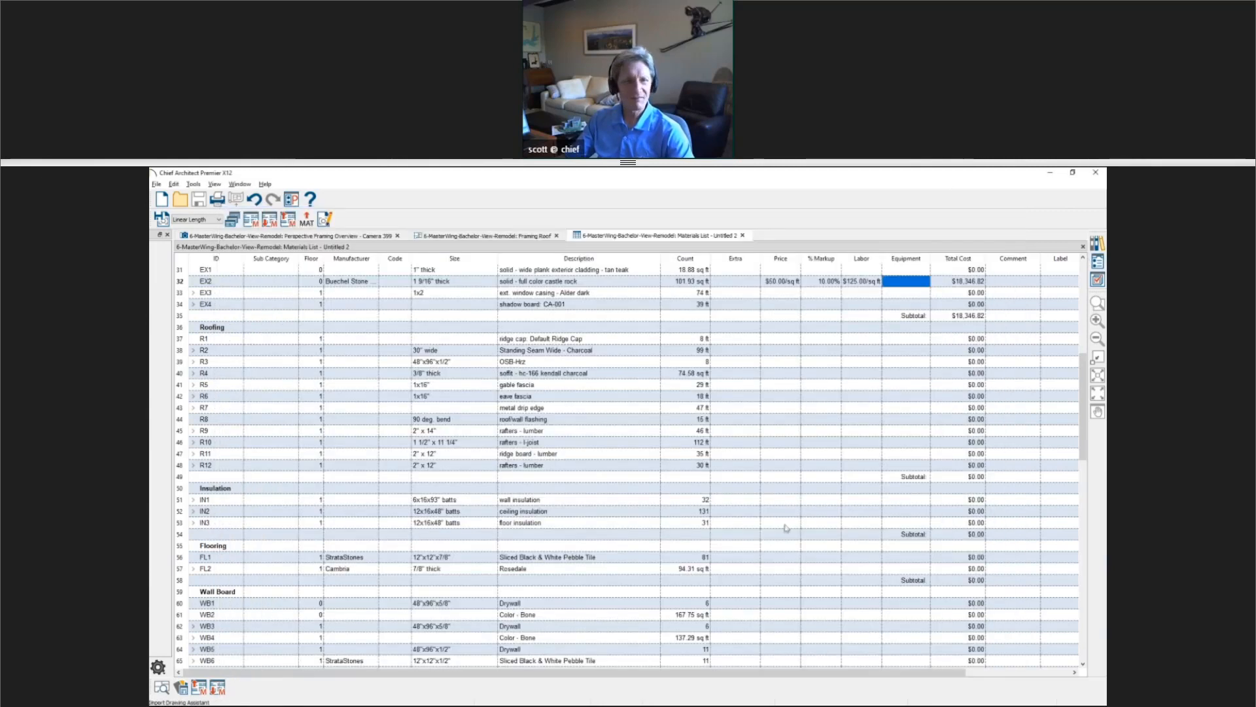
# Step: Expand the wall insulation row IN1 and ceiling insulation row IN2 to examine their breakdown by wall and room
pyautogui.click(615, 505)
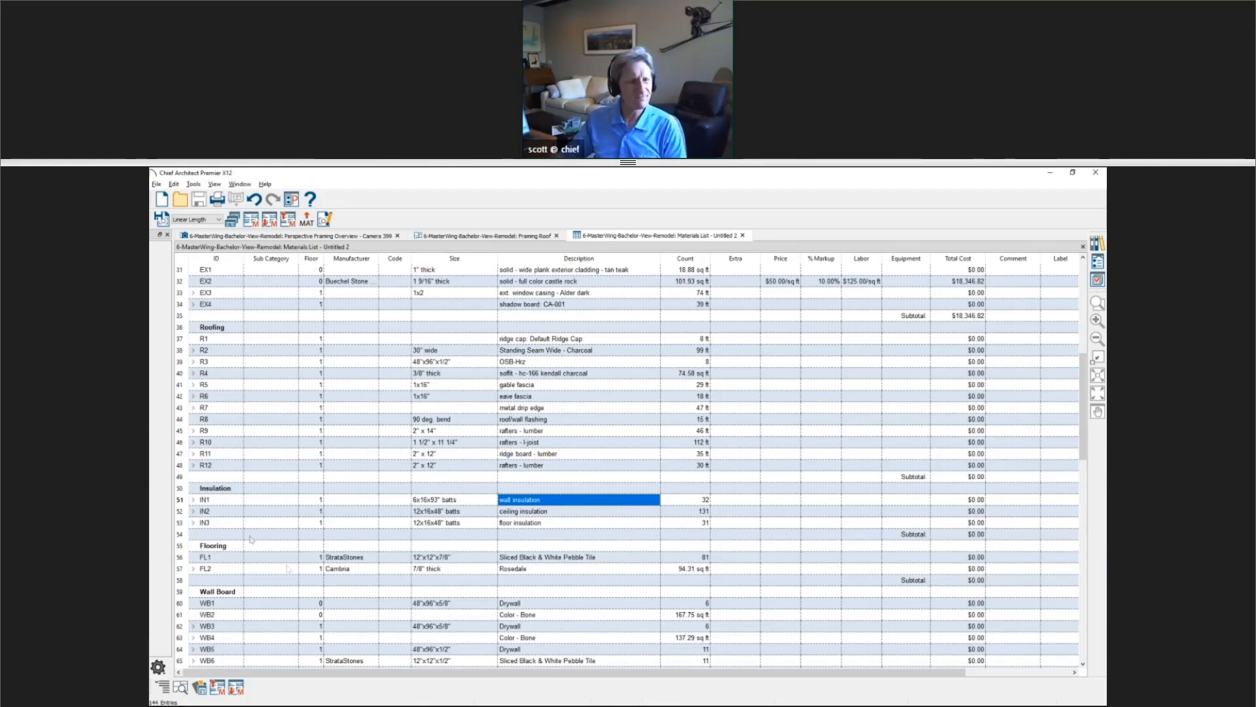
pyautogui.click(193, 501)
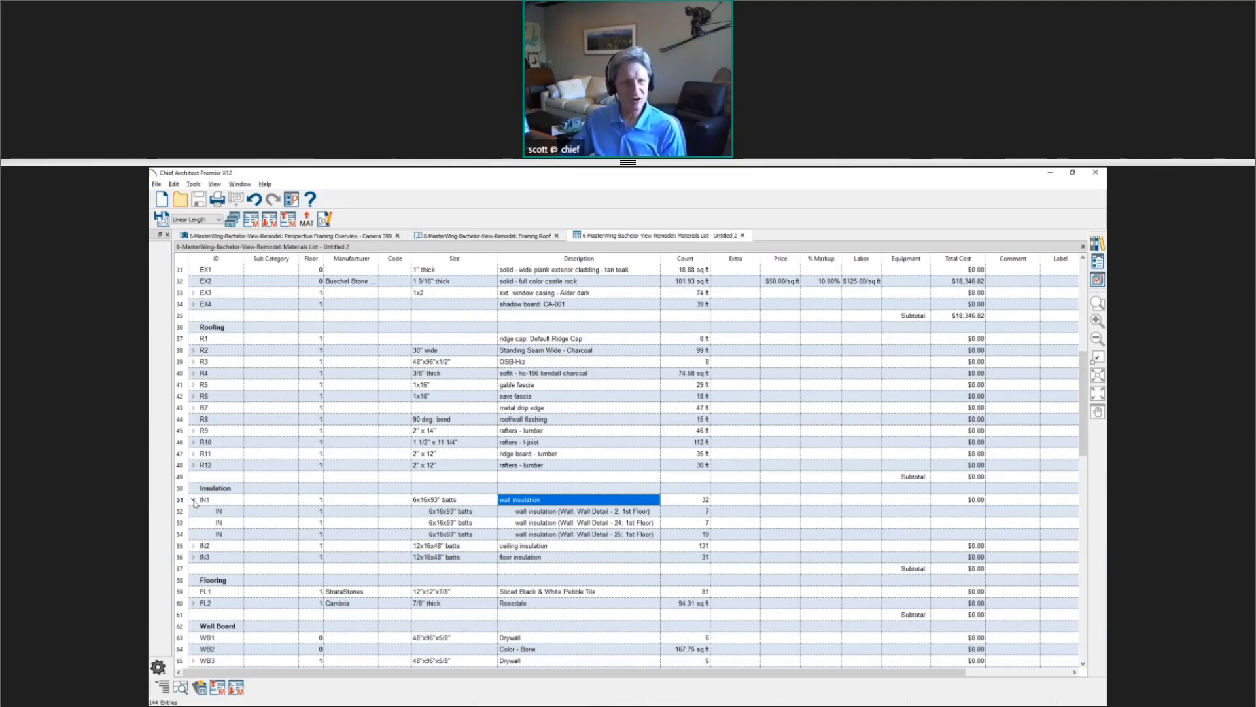
pyautogui.click(193, 545)
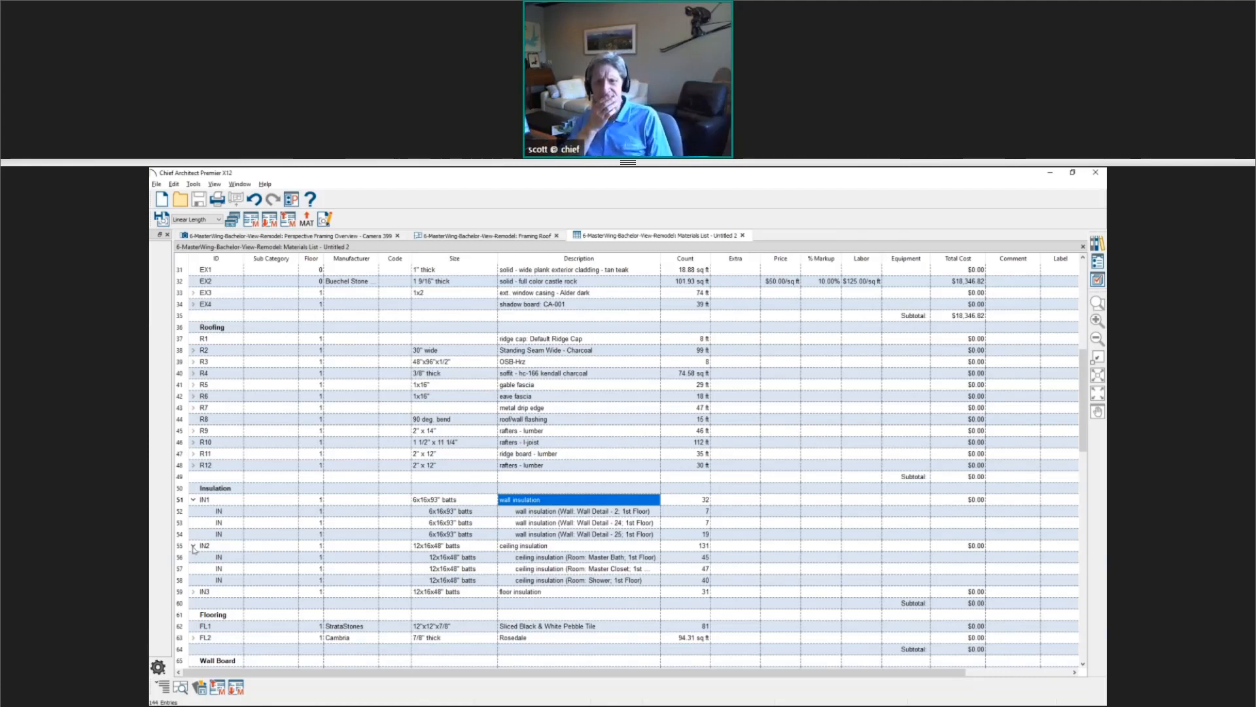
pyautogui.click(548, 511)
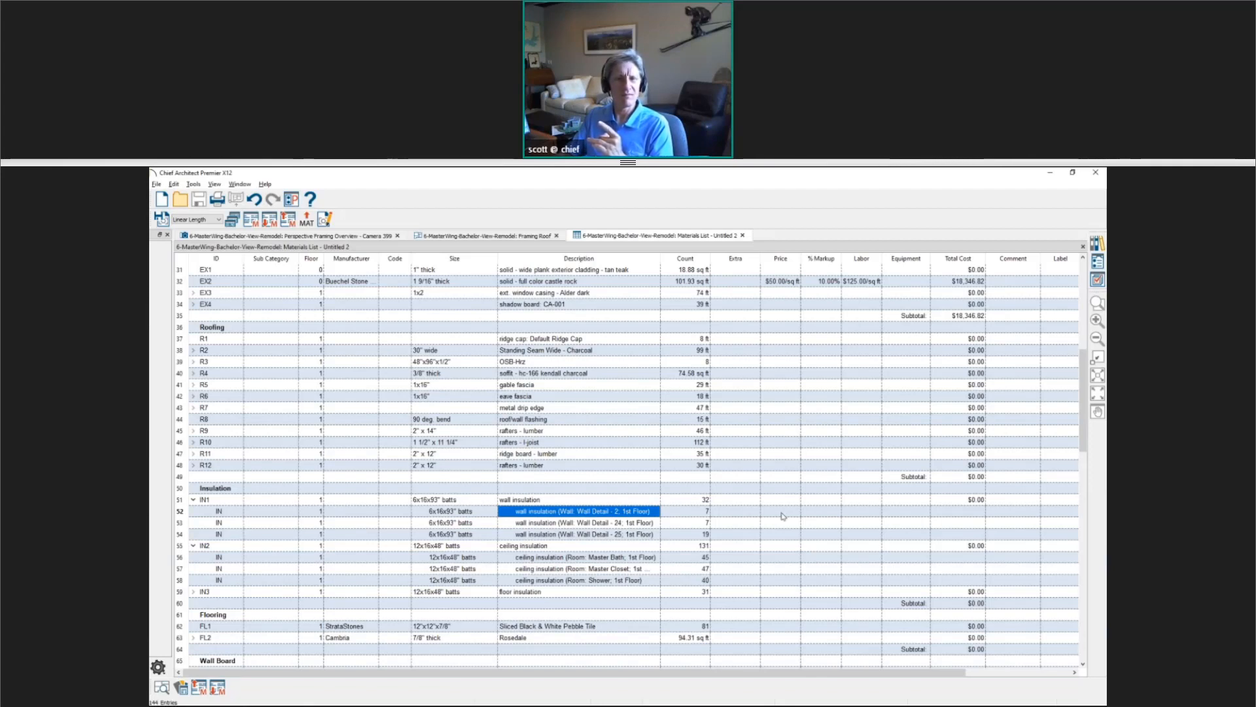
# Step: Inspect the Count formula of the wall insulation row IN1, and launch the program's help
pyautogui.click(692, 501)
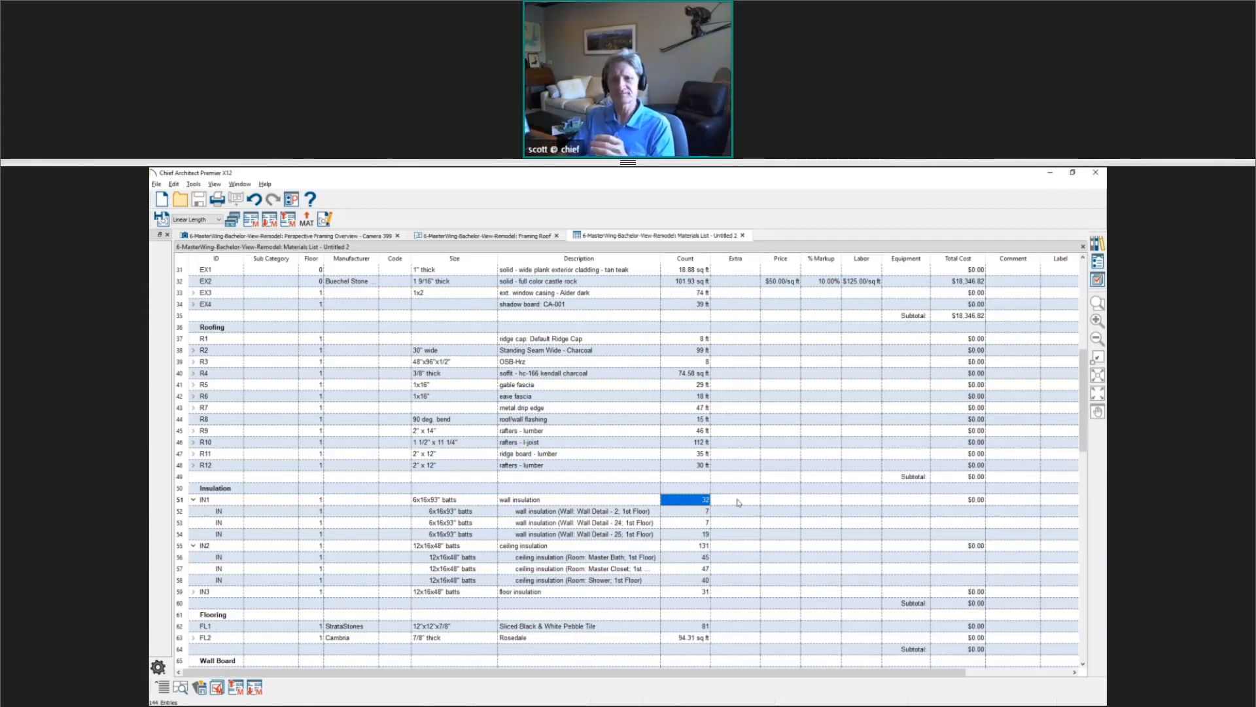
pyautogui.click(692, 503)
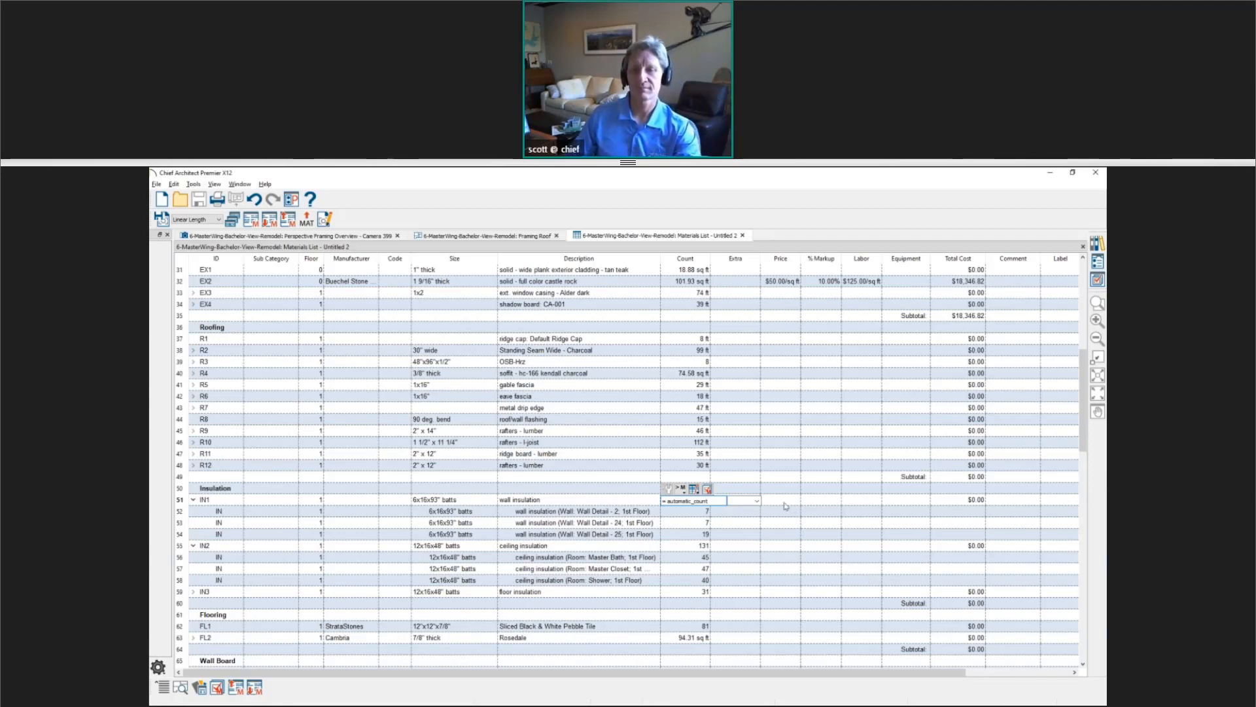
pyautogui.press('Return')
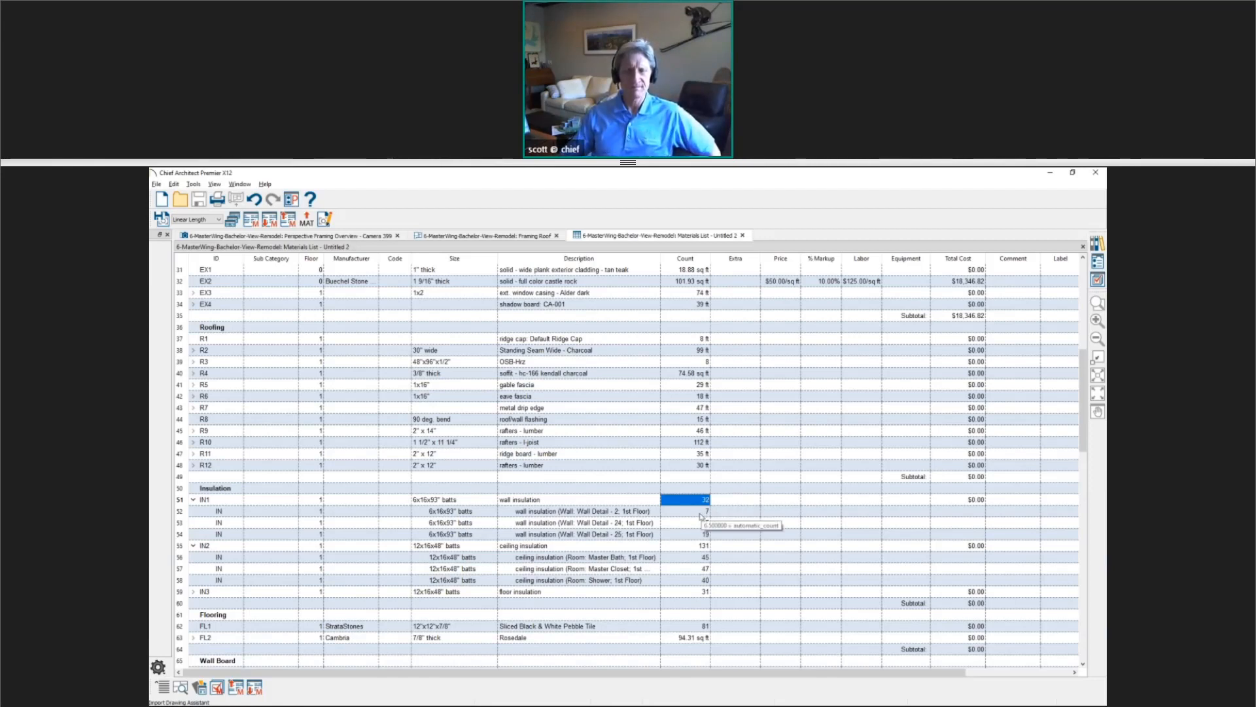
pyautogui.click(265, 184)
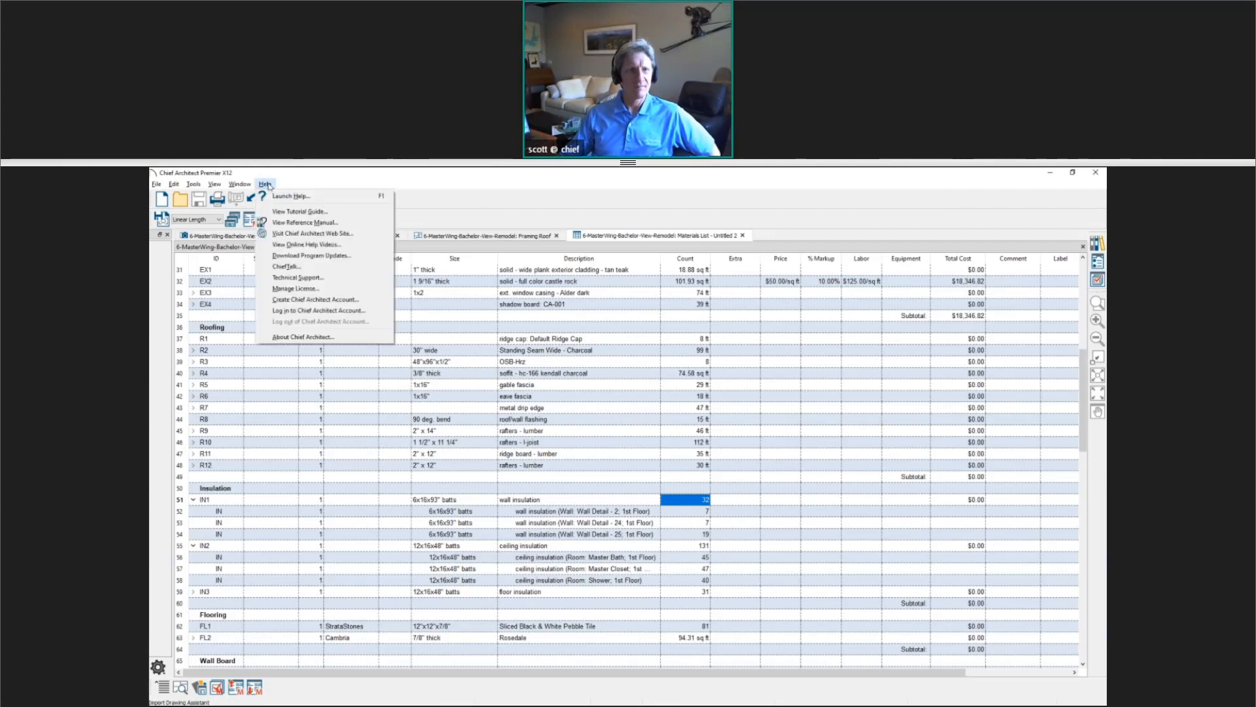
pyautogui.click(332, 198)
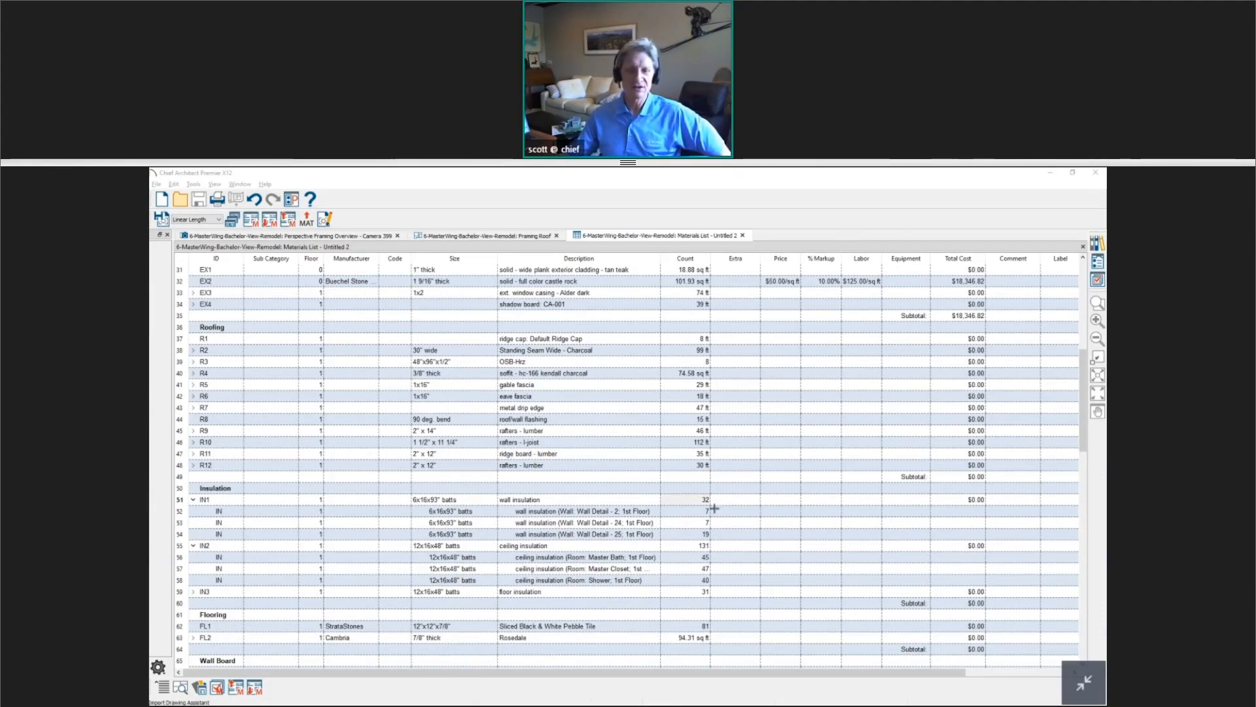
# Step: Browse the column macros available for the Count of the wall insulation row IN1, and leave without inserting one
pyautogui.click(694, 501)
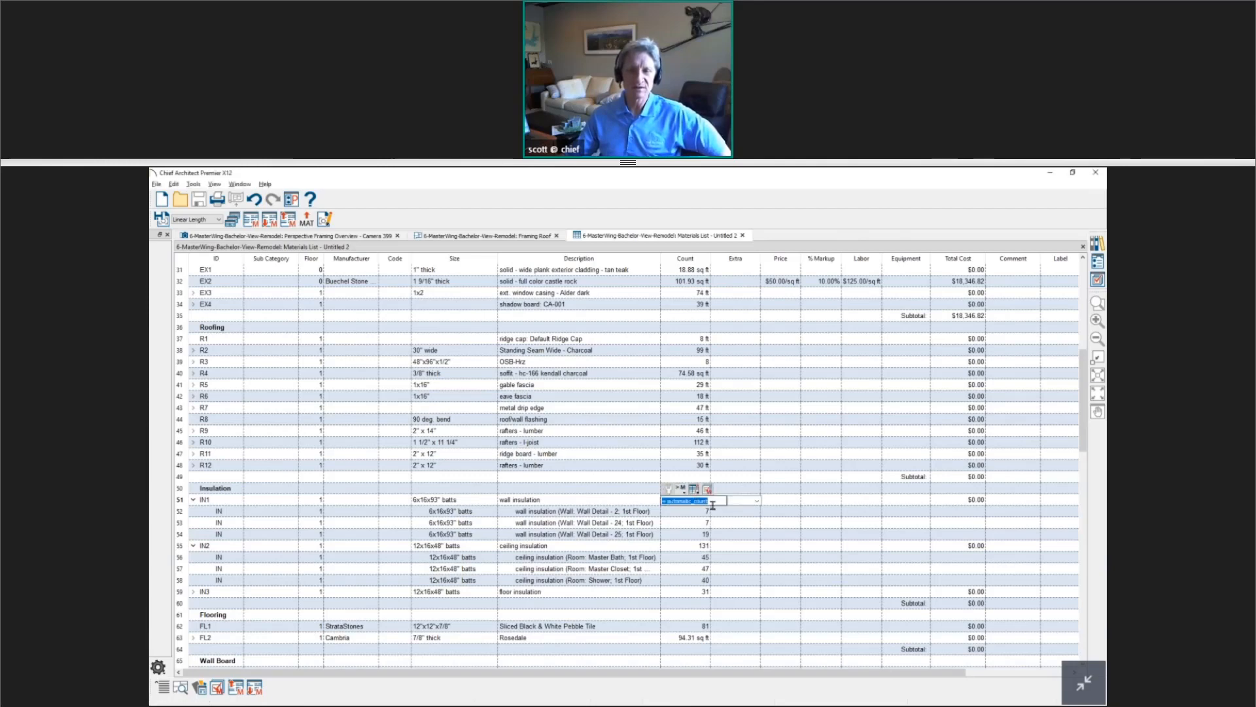
pyautogui.scroll(-1, 767, 502)
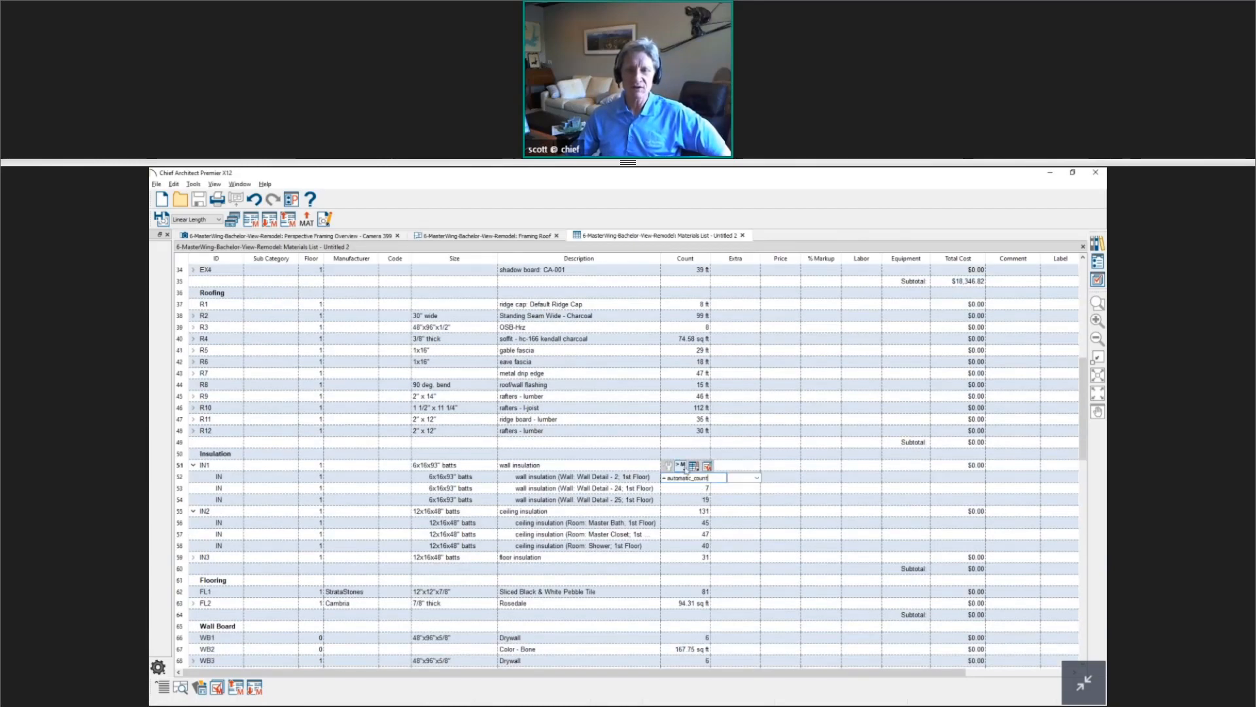
pyautogui.click(682, 465)
pyautogui.moveTo(707, 491)
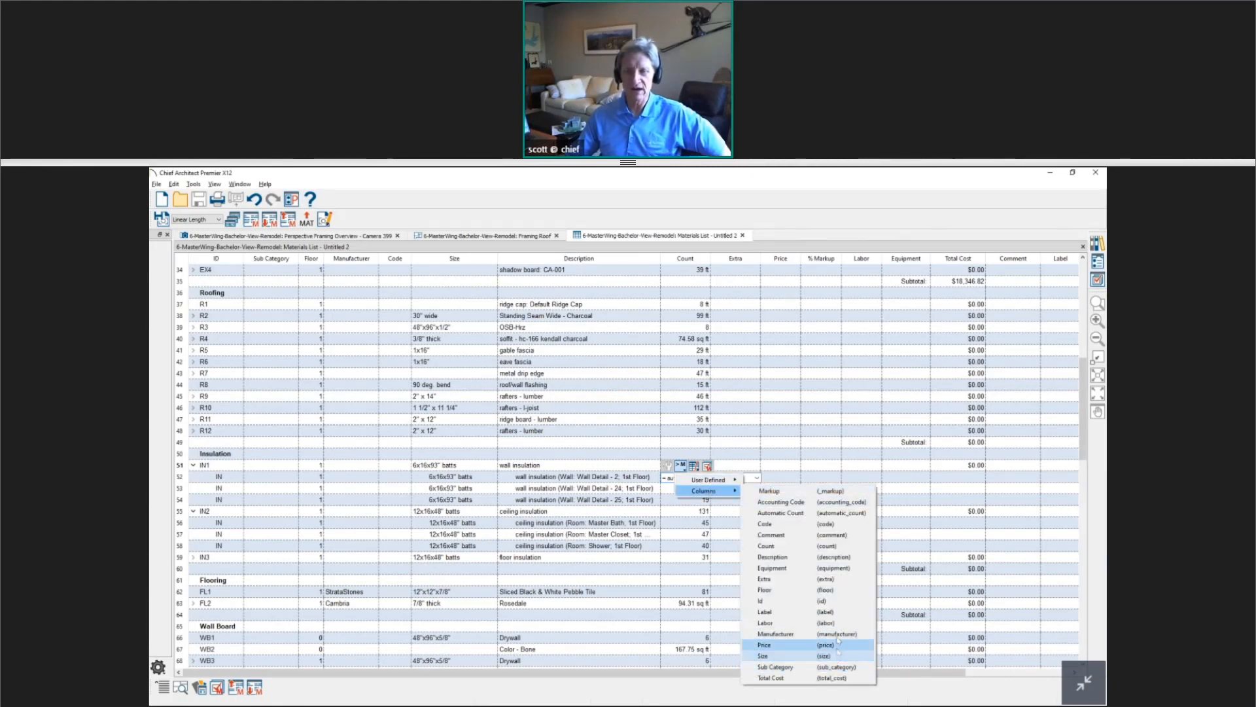
pyautogui.click(798, 433)
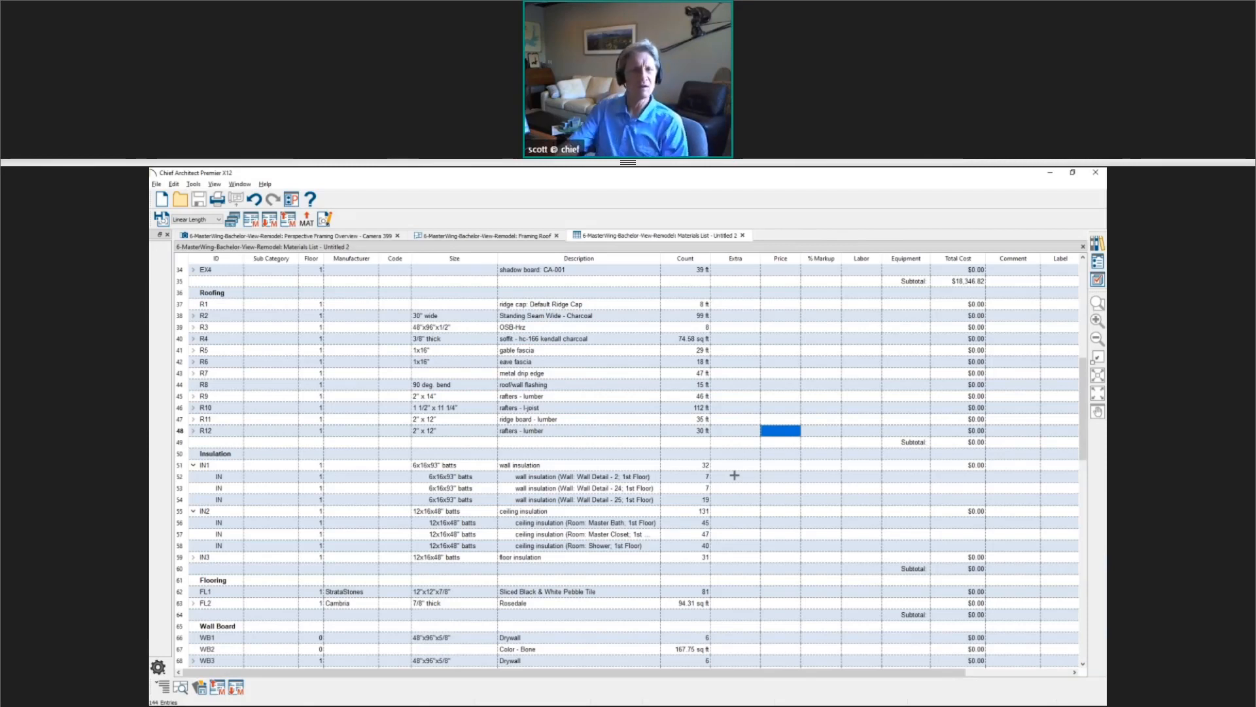
# Step: Replace the automatic Count of the first General siding row GN1 with 32
pyautogui.moveTo(1077, 411); pyautogui.dragTo(1082, 274)
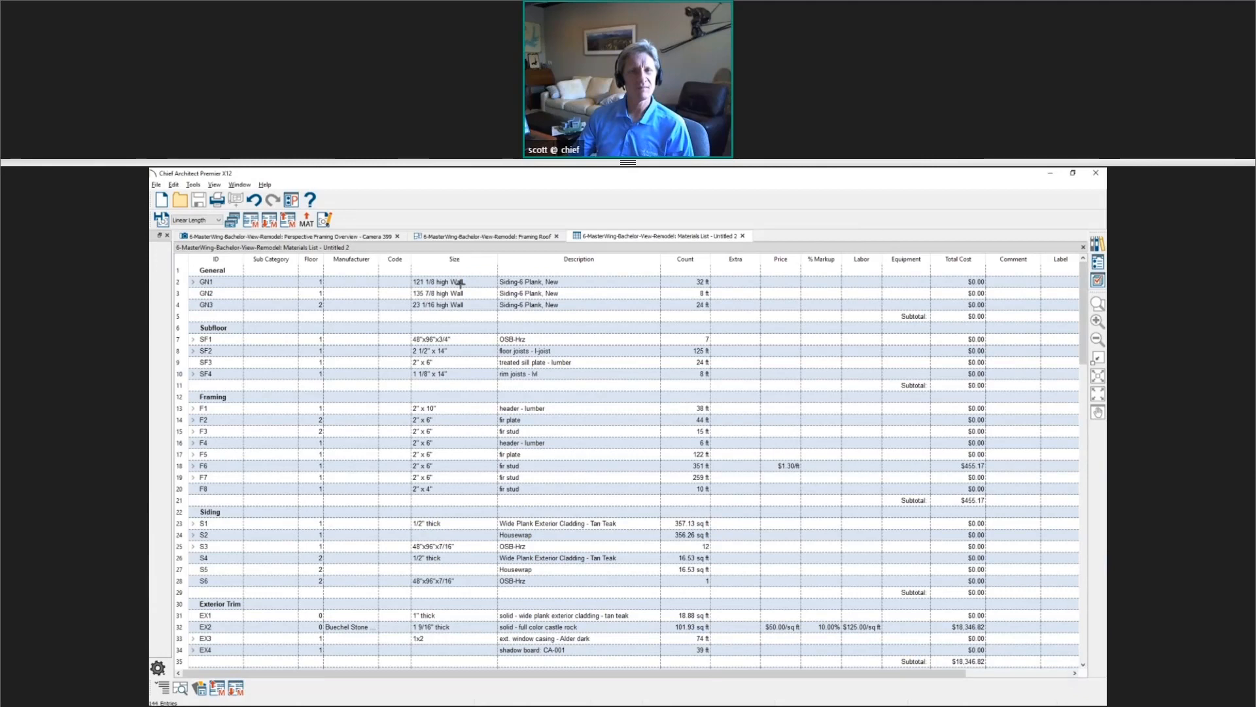
pyautogui.doubleClick(684, 282)
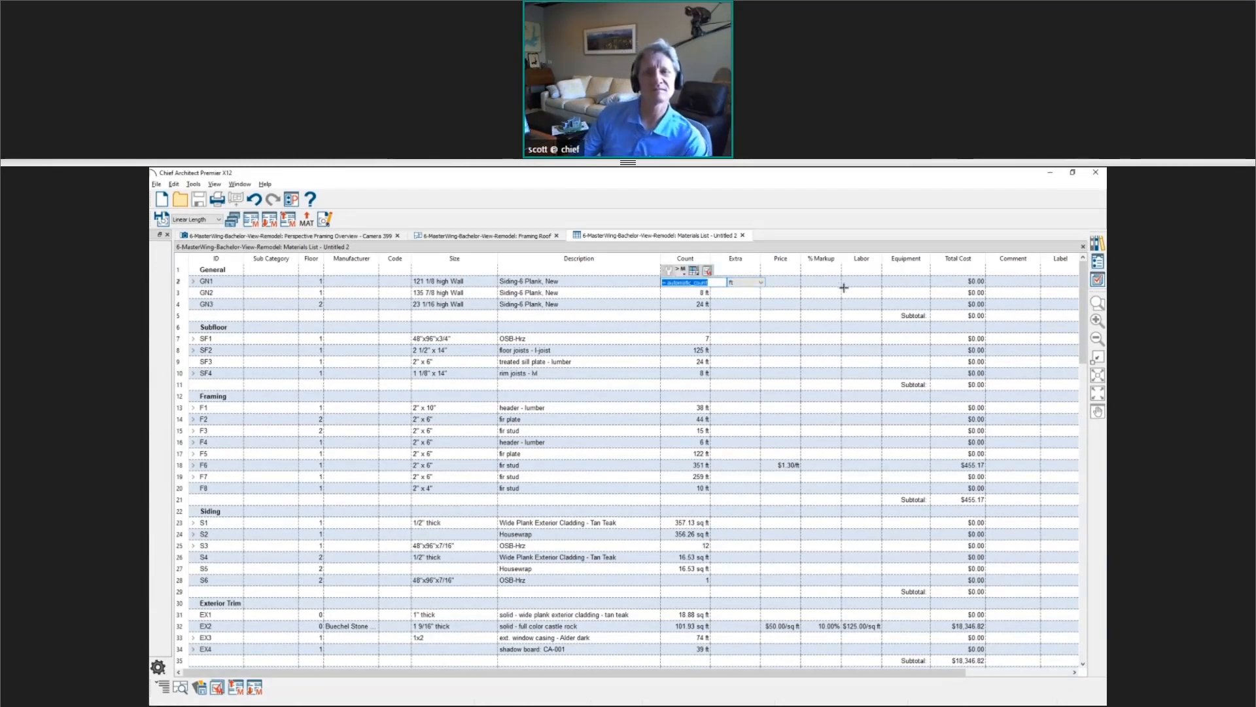
pyautogui.write('32')
pyautogui.press('Return')
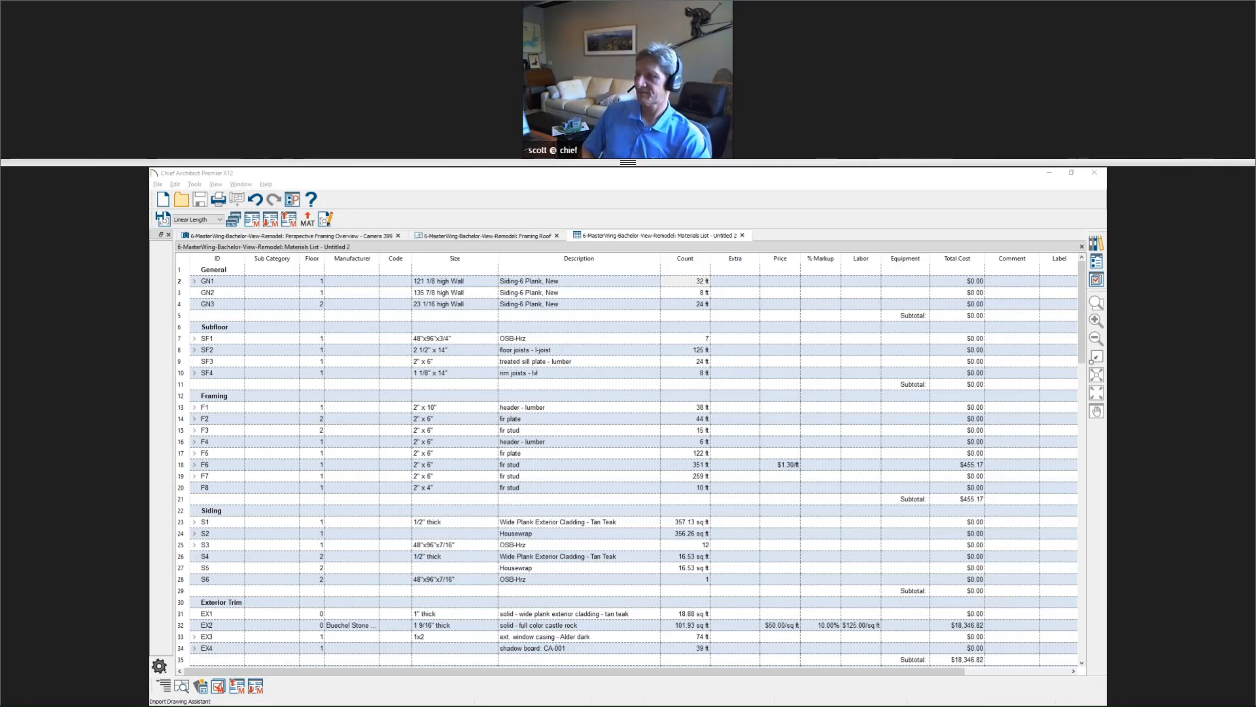
# Step: Review the #ChiefChallenge image in Windows Photo Viewer, and return to Chief Architect to close the materials list
pyautogui.hotkey('alt', 'Tab')
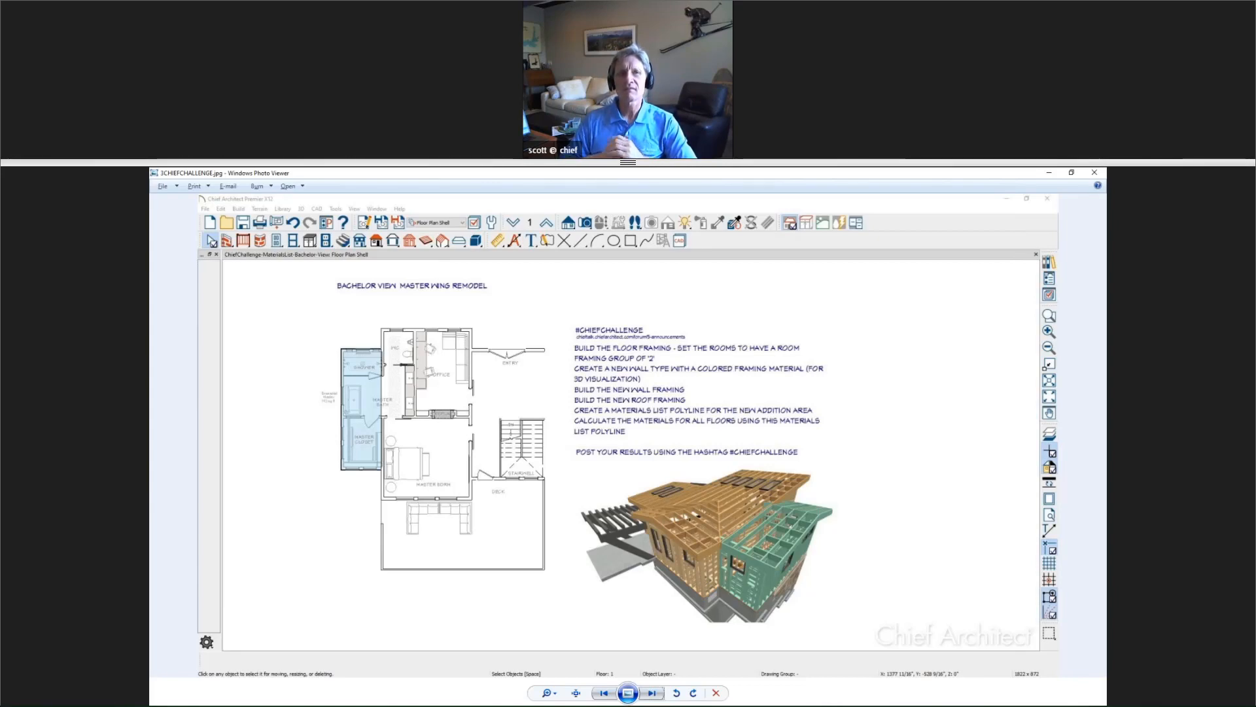
pyautogui.click(1047, 173)
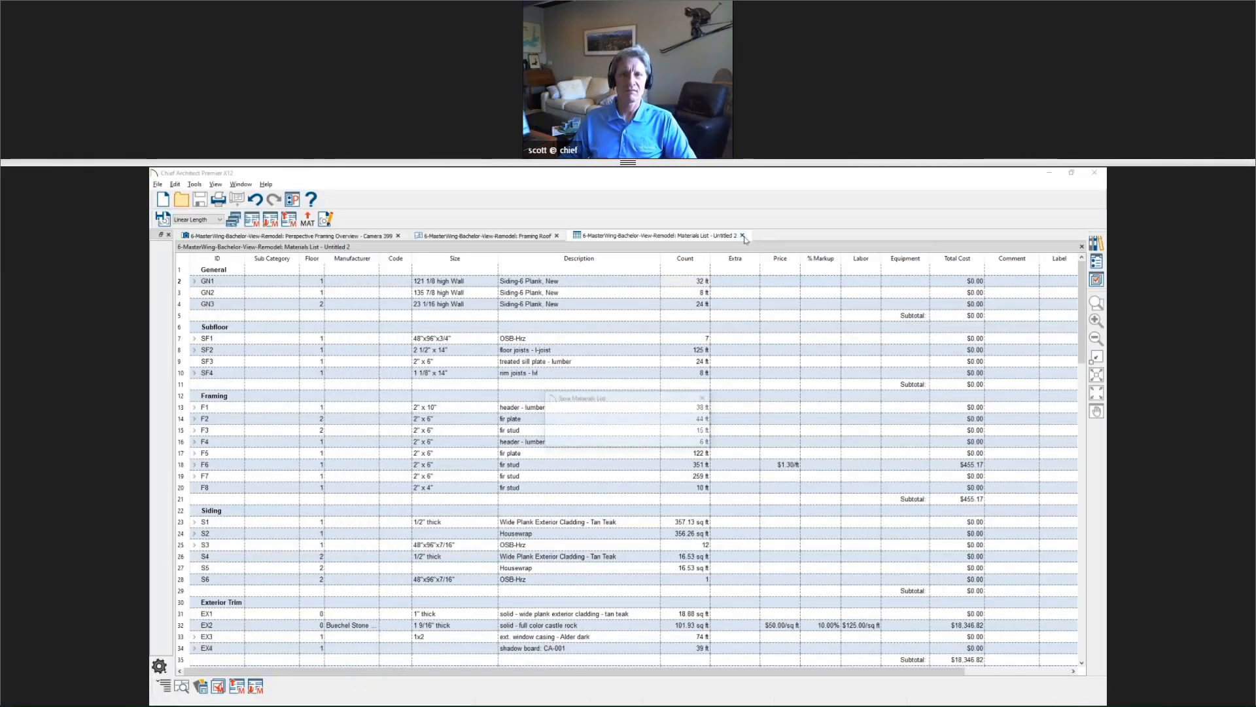
pyautogui.click(606, 437)
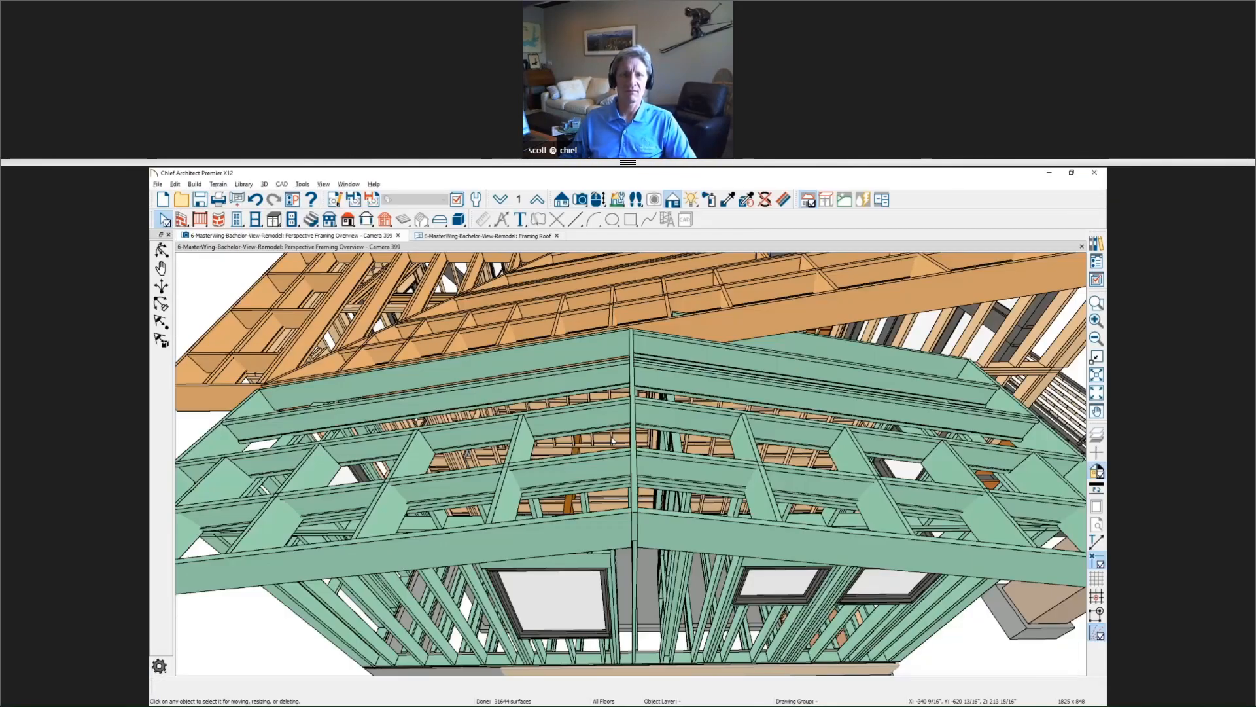
# Step: Show the layer display options for the perspective framing overview and switch it to the 3D Camera View layer set
pyautogui.scroll(-4, 613, 441)
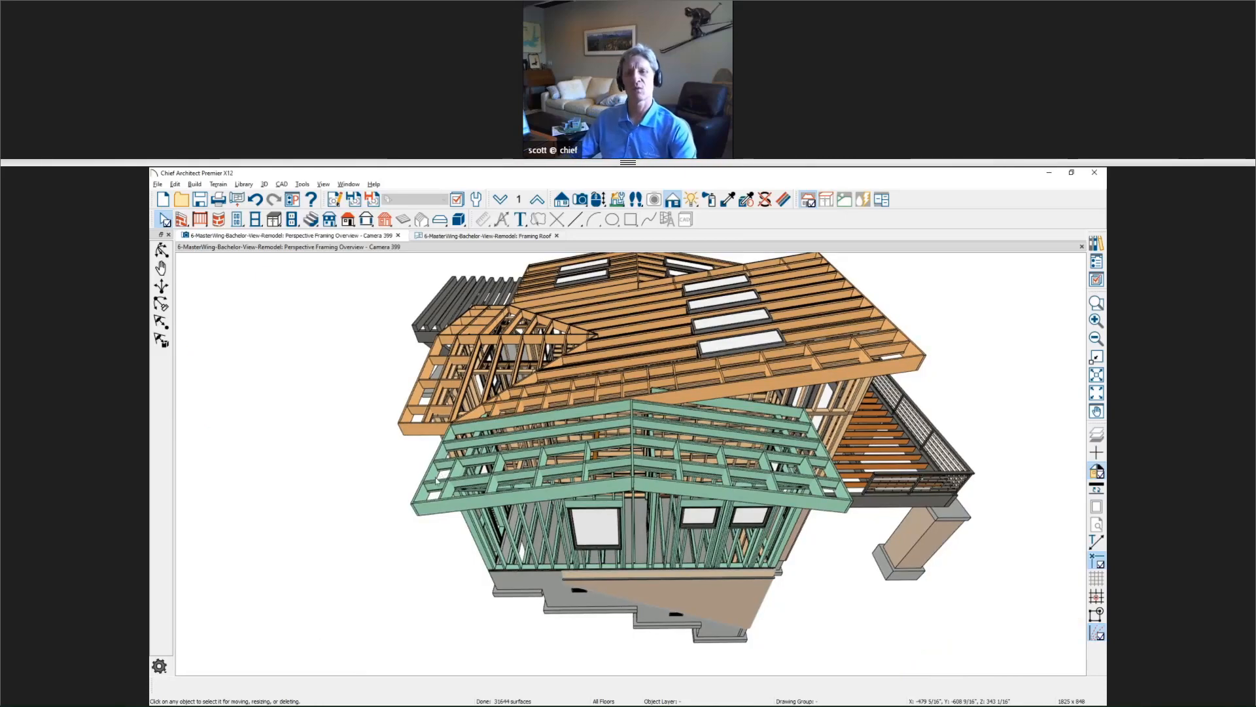
pyautogui.moveTo(436, 479); pyautogui.dragTo(562, 500, button='middle')
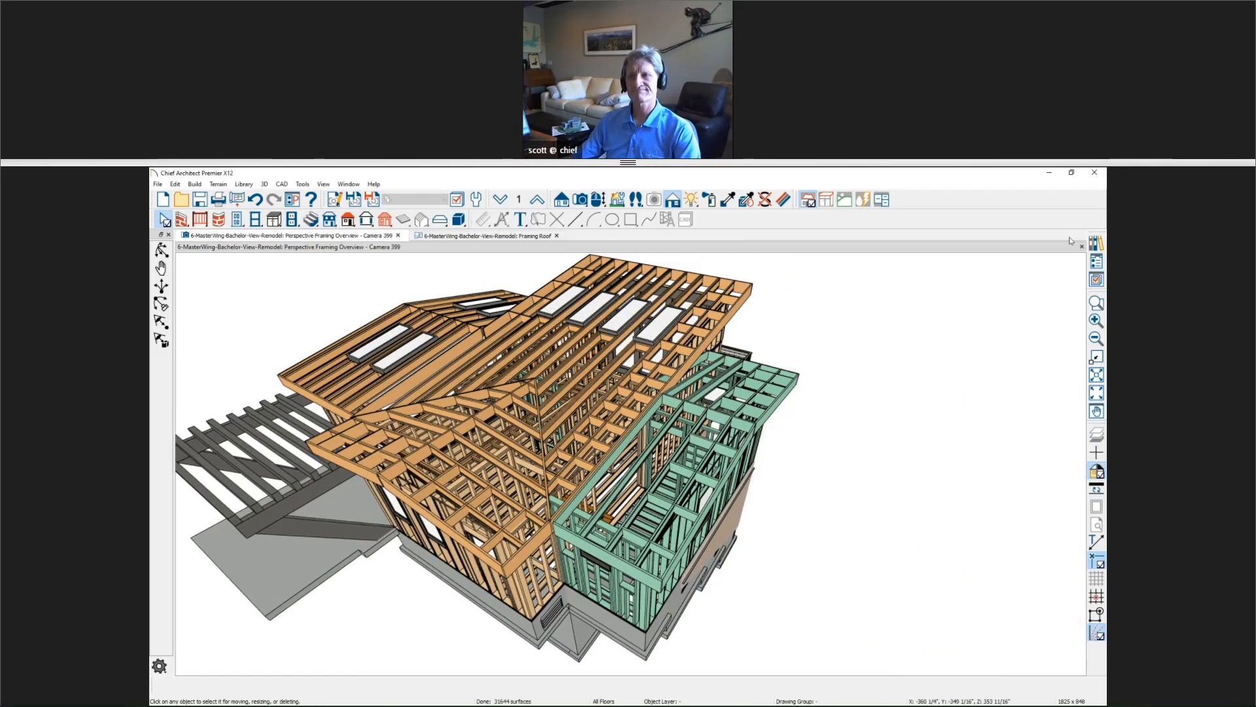
pyautogui.click(1096, 281)
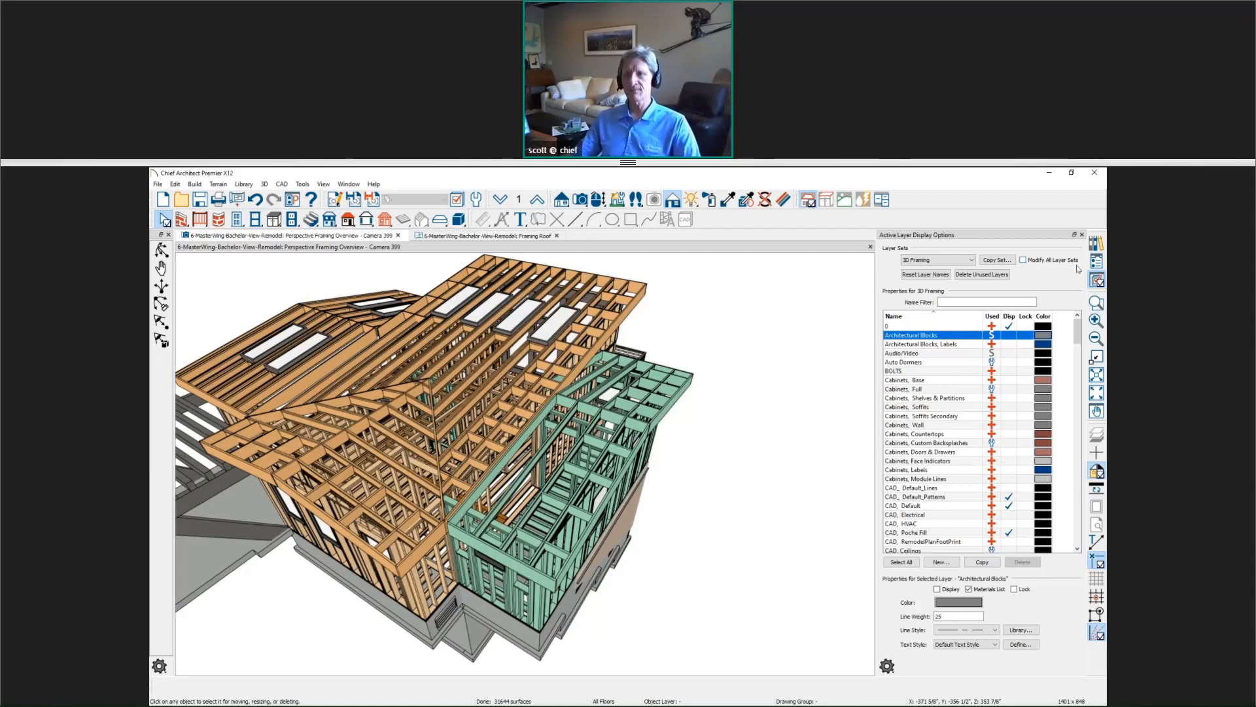
pyautogui.click(971, 260)
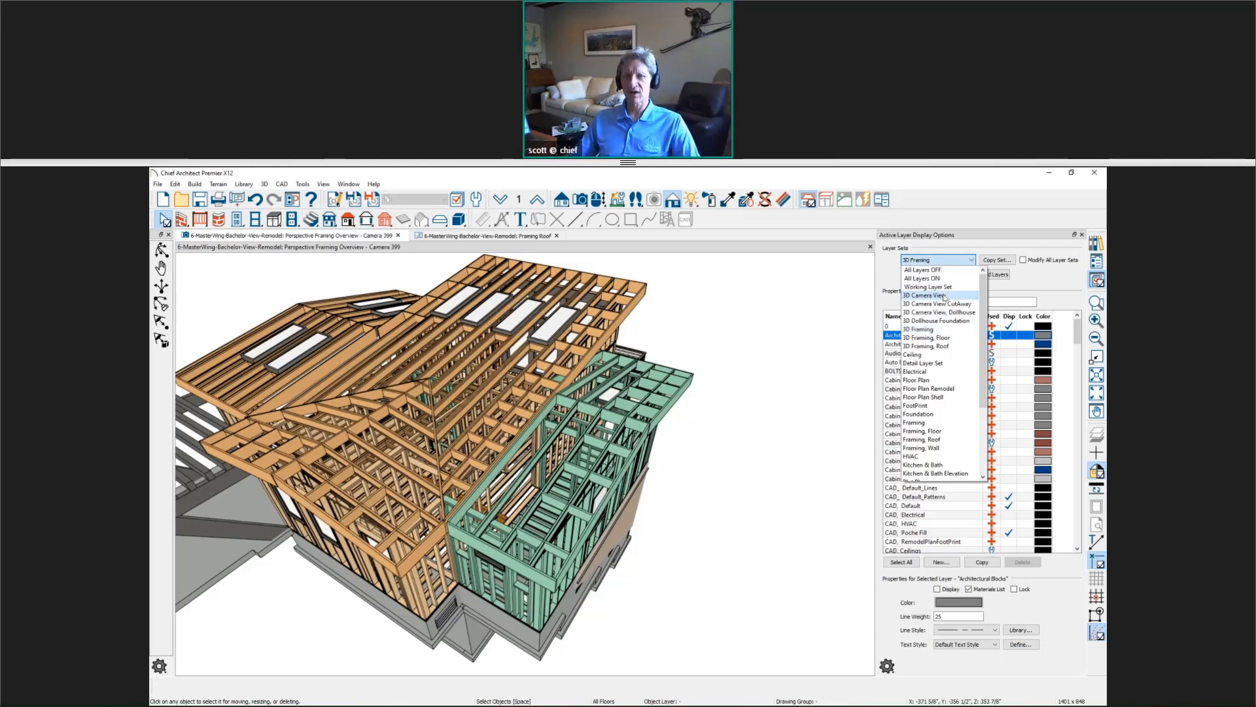
pyautogui.click(944, 296)
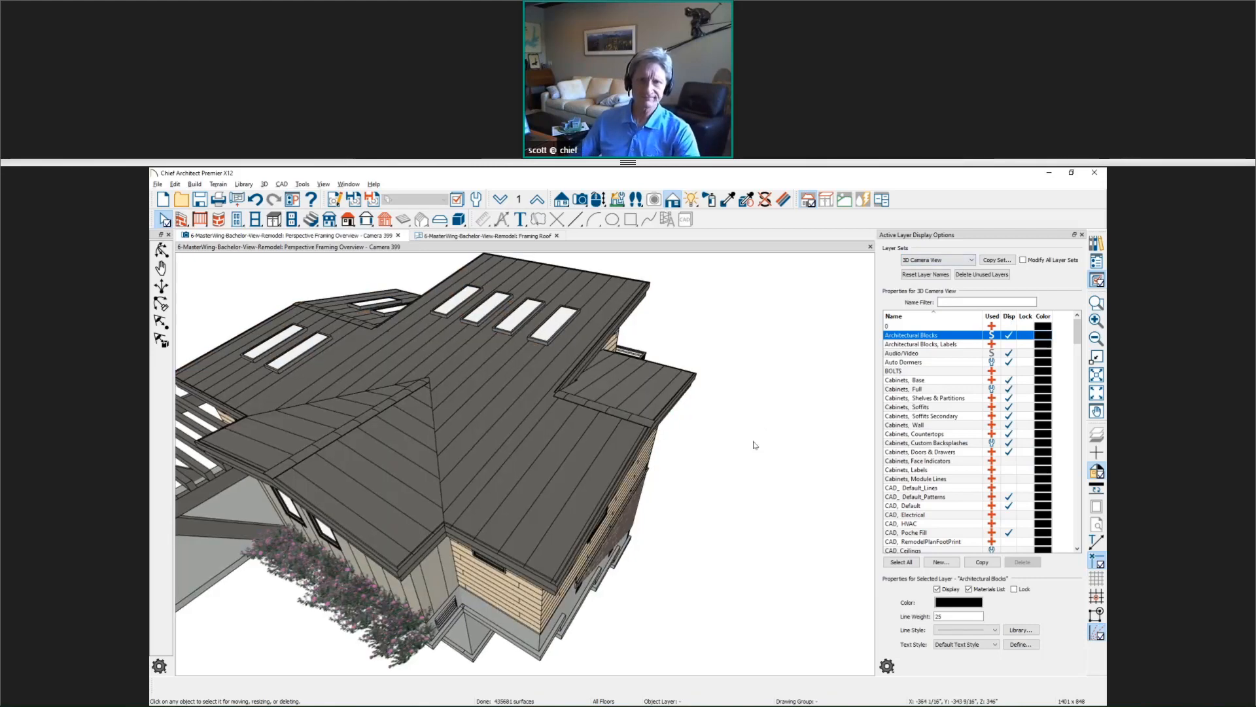
# Step: Try pulling the ridge edge of the addition's deck-side roof plane back from the ridge, toward its eave
pyautogui.moveTo(754, 445); pyautogui.dragTo(604, 450, button='middle')
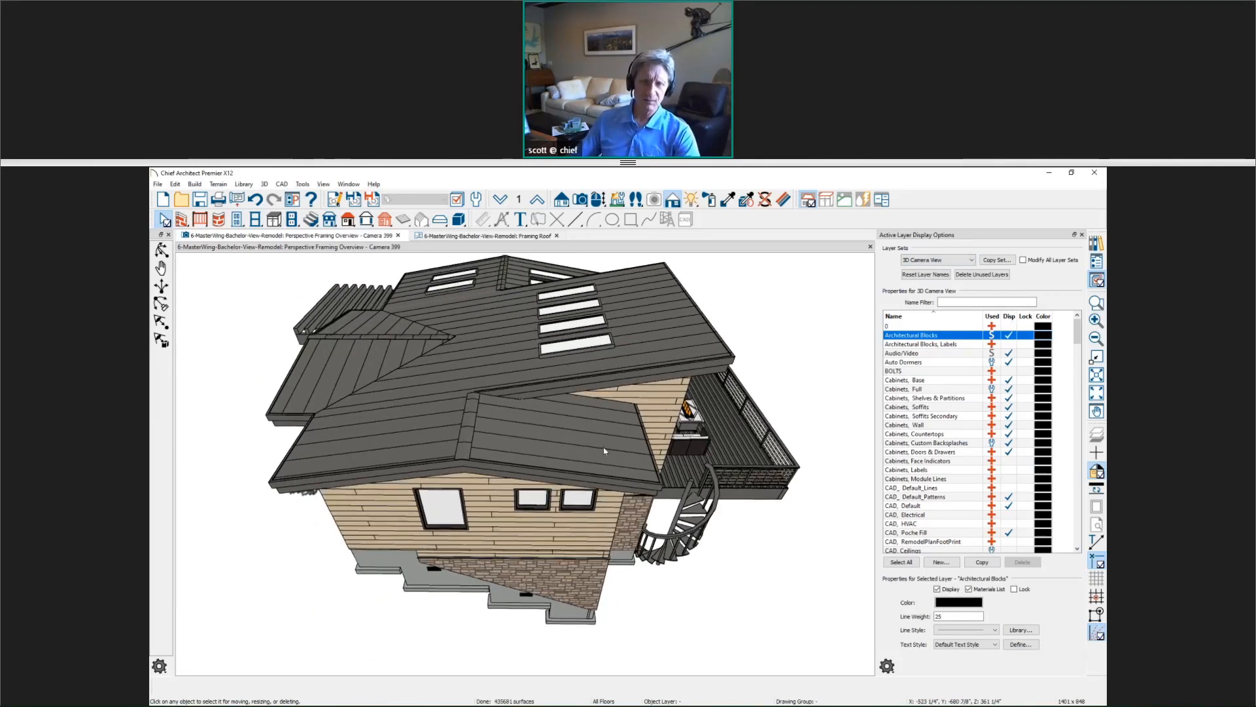
pyautogui.click(603, 450)
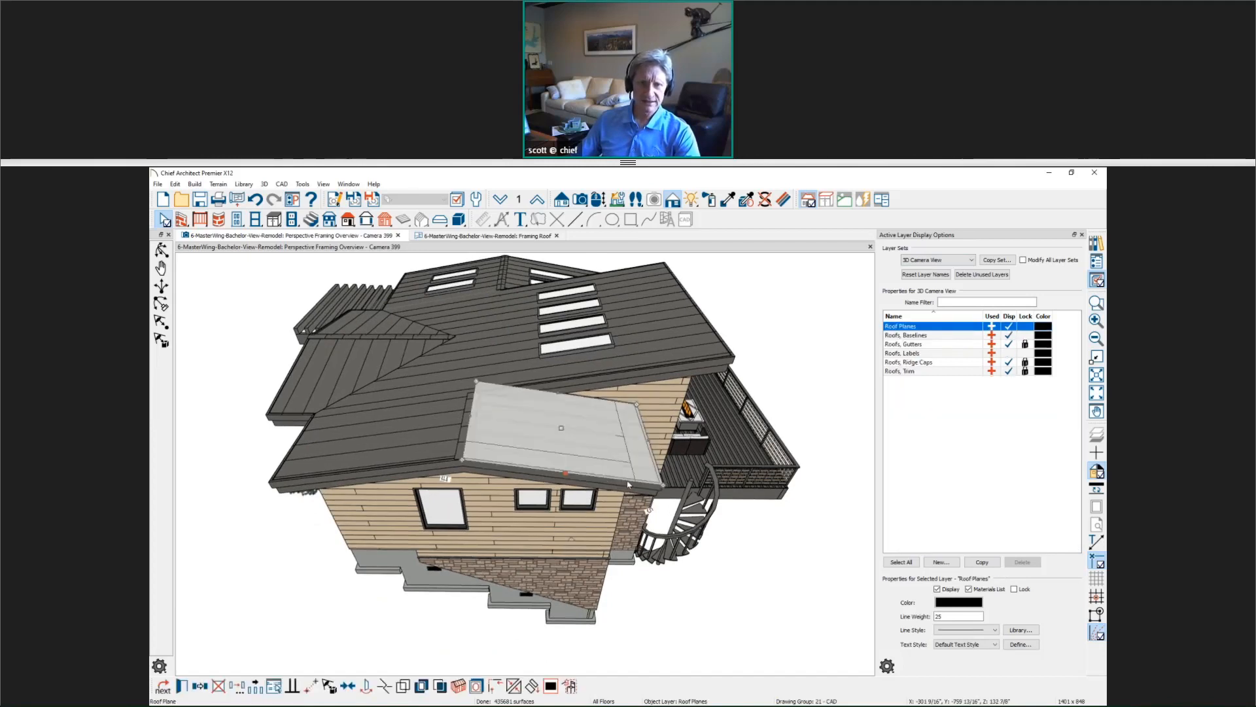
pyautogui.click(417, 451)
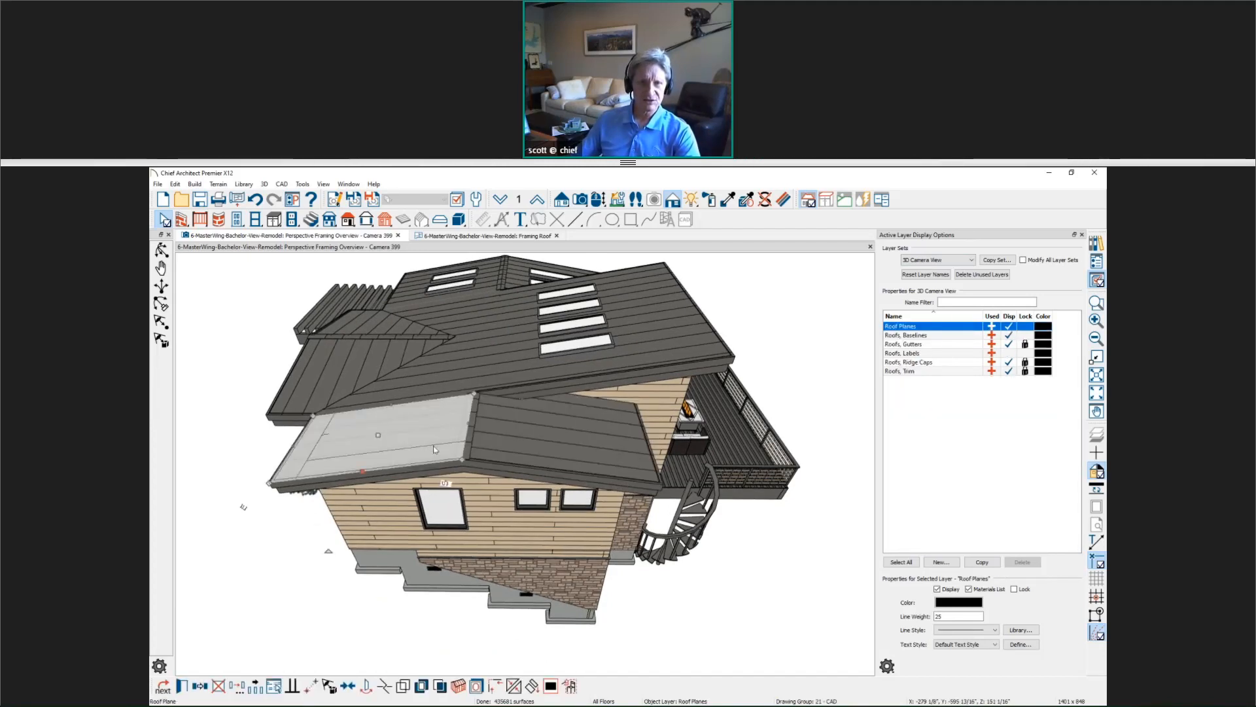
pyautogui.click(594, 441)
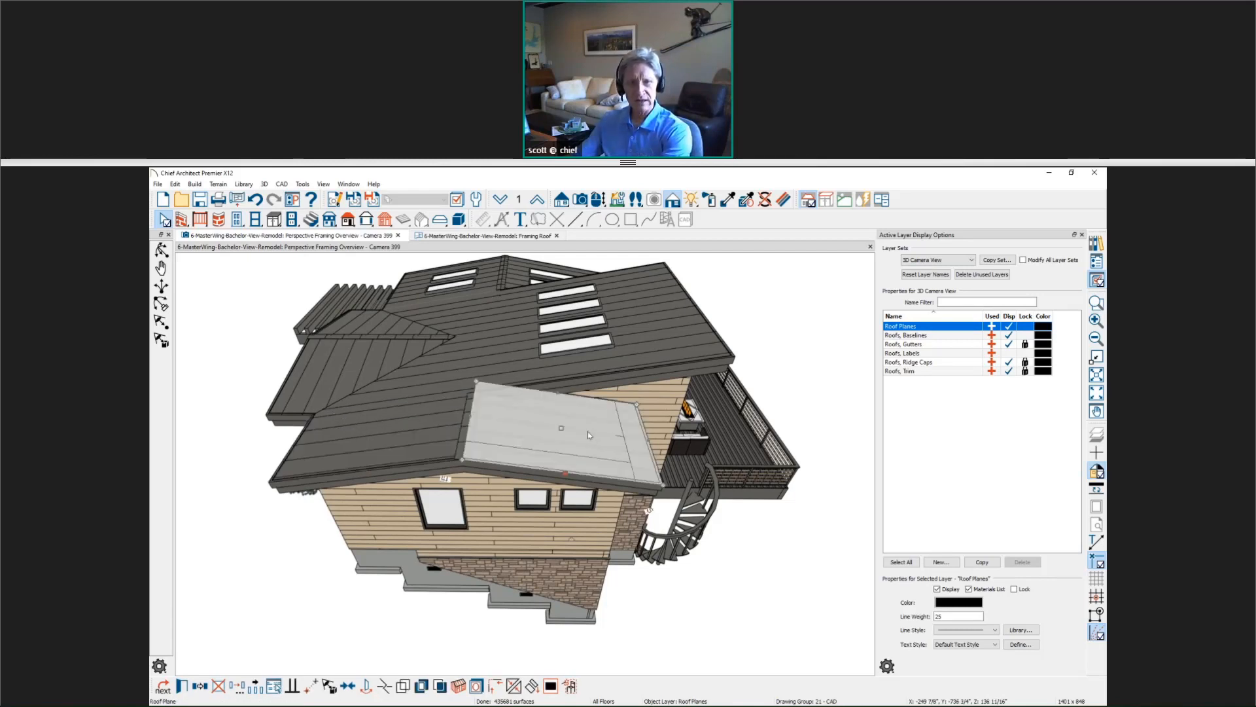
pyautogui.moveTo(557, 394); pyautogui.dragTo(606, 482)
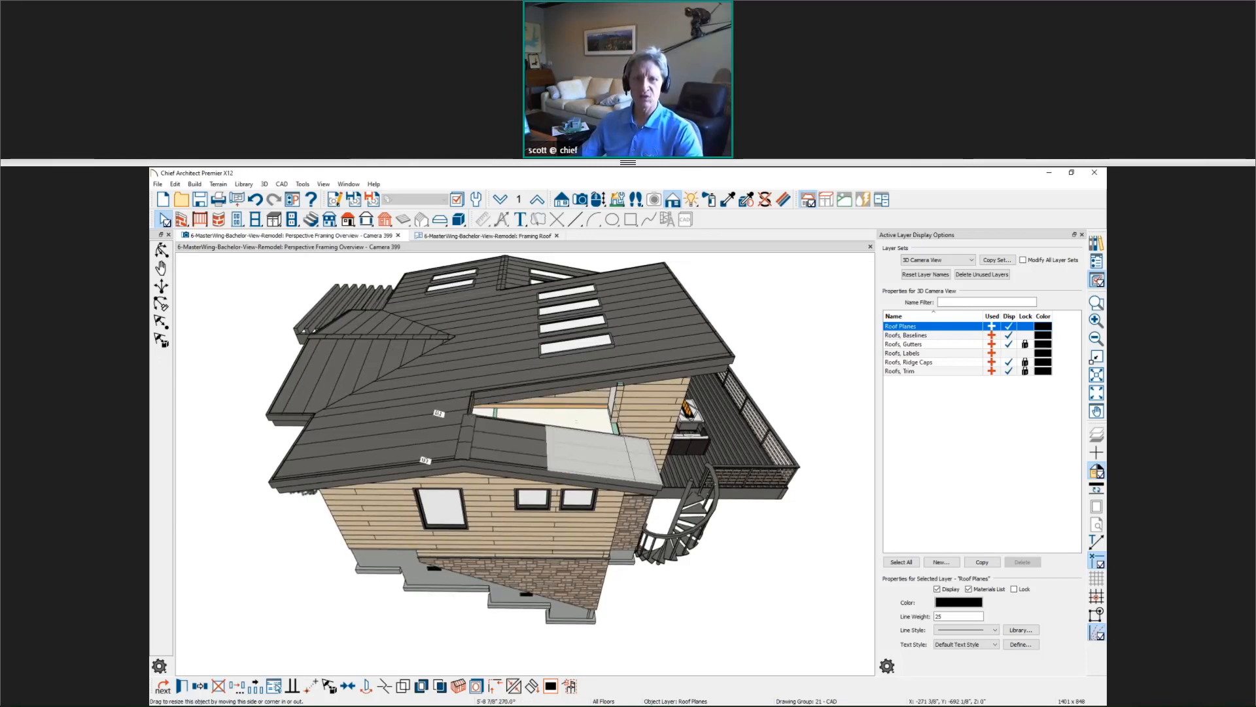
pyautogui.moveTo(685, 517); pyautogui.dragTo(659, 518, button='middle')
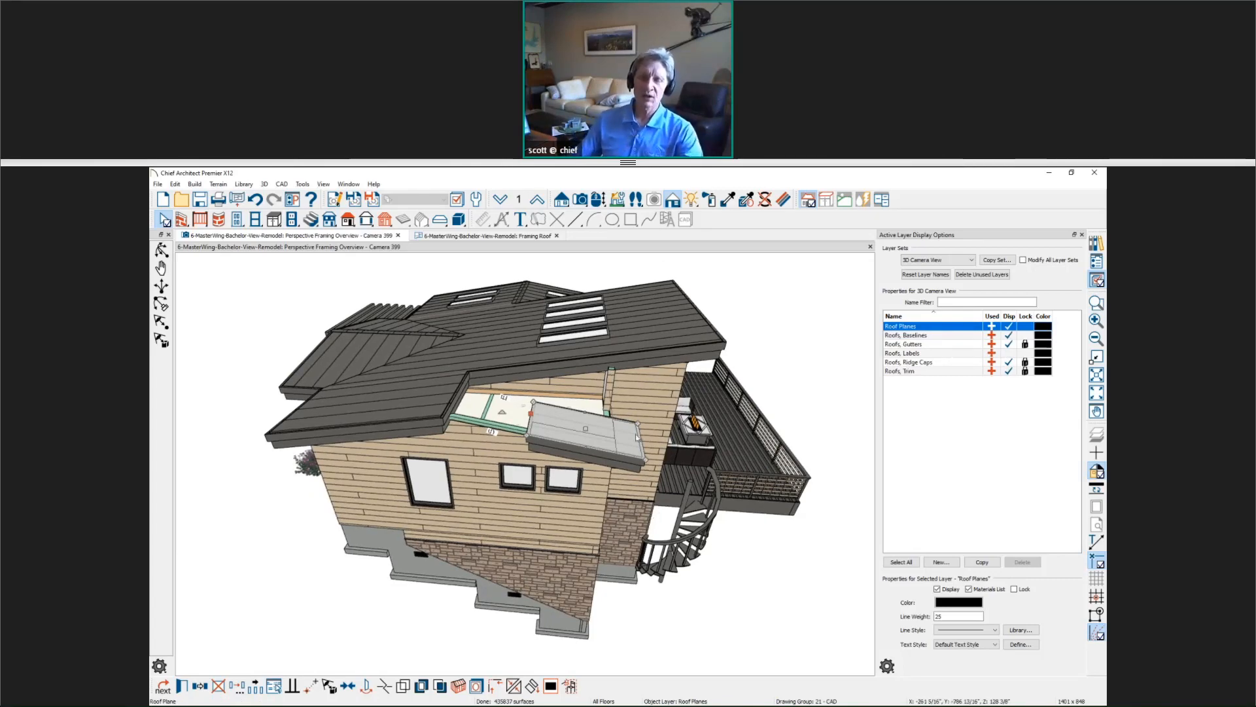
pyautogui.moveTo(632, 447); pyautogui.dragTo(656, 549, button='middle')
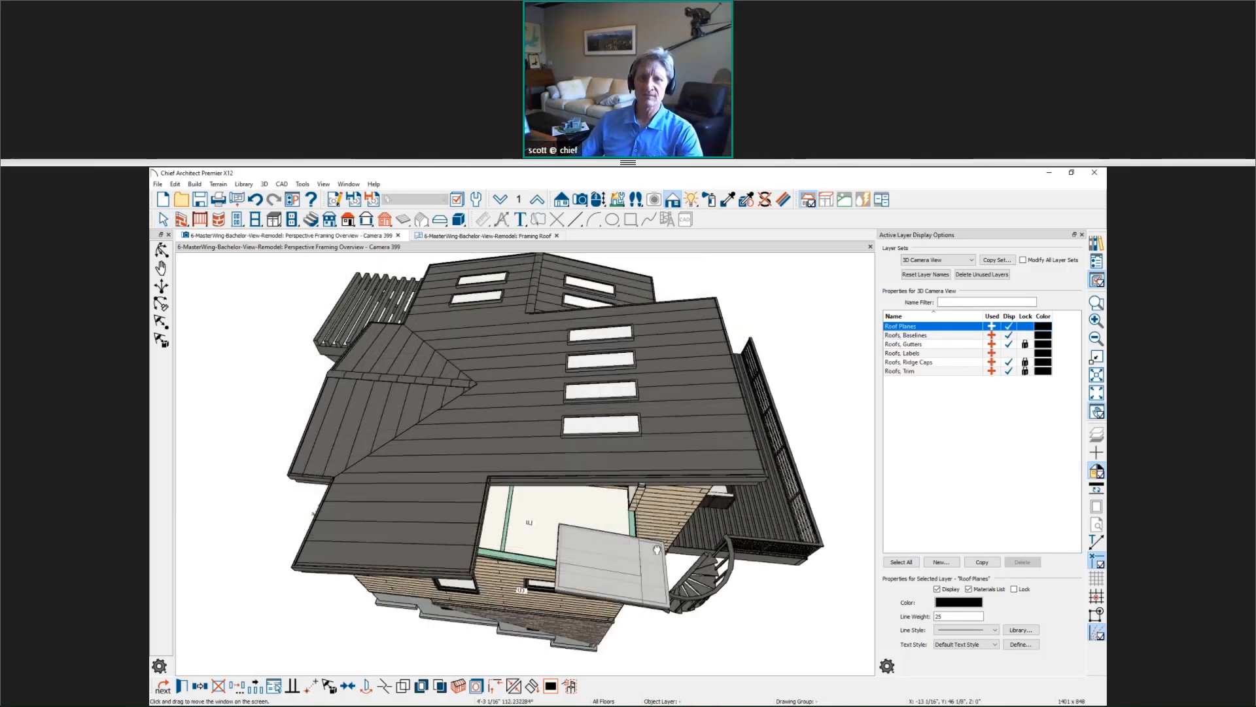
# Step: Delete both roof planes over the master wing addition
pyautogui.press('space')
pyautogui.click(447, 513)
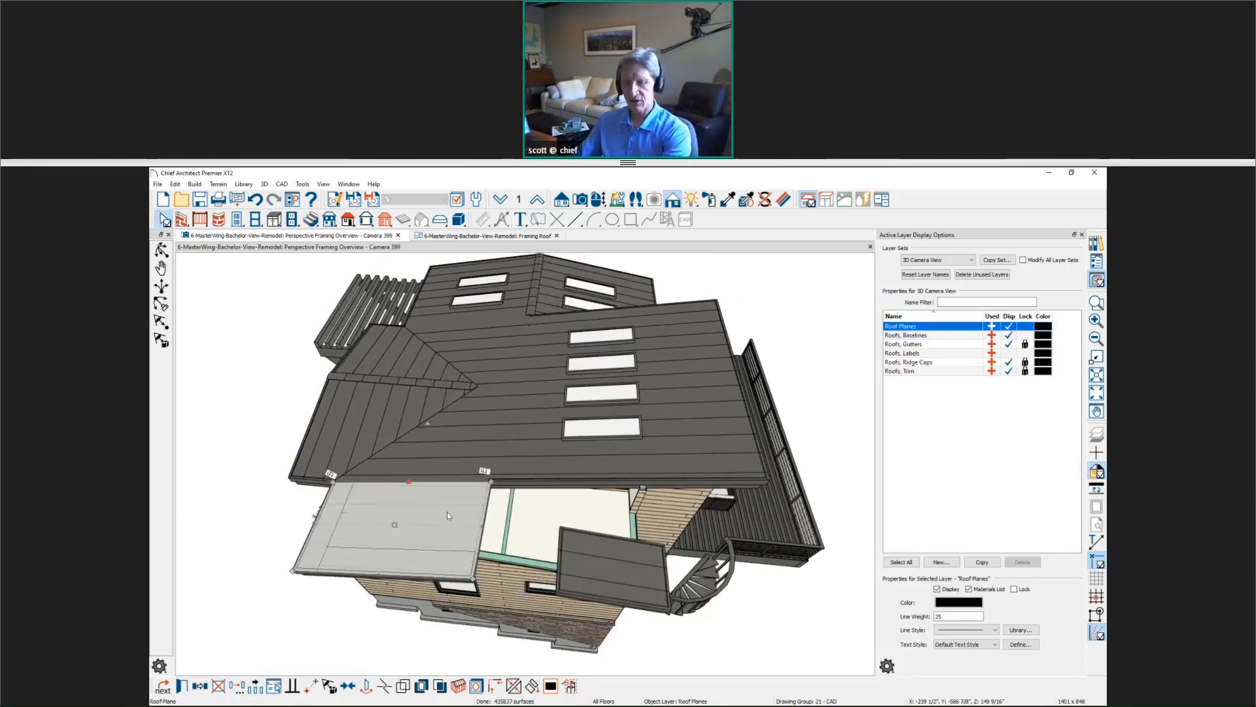
pyautogui.press('Delete')
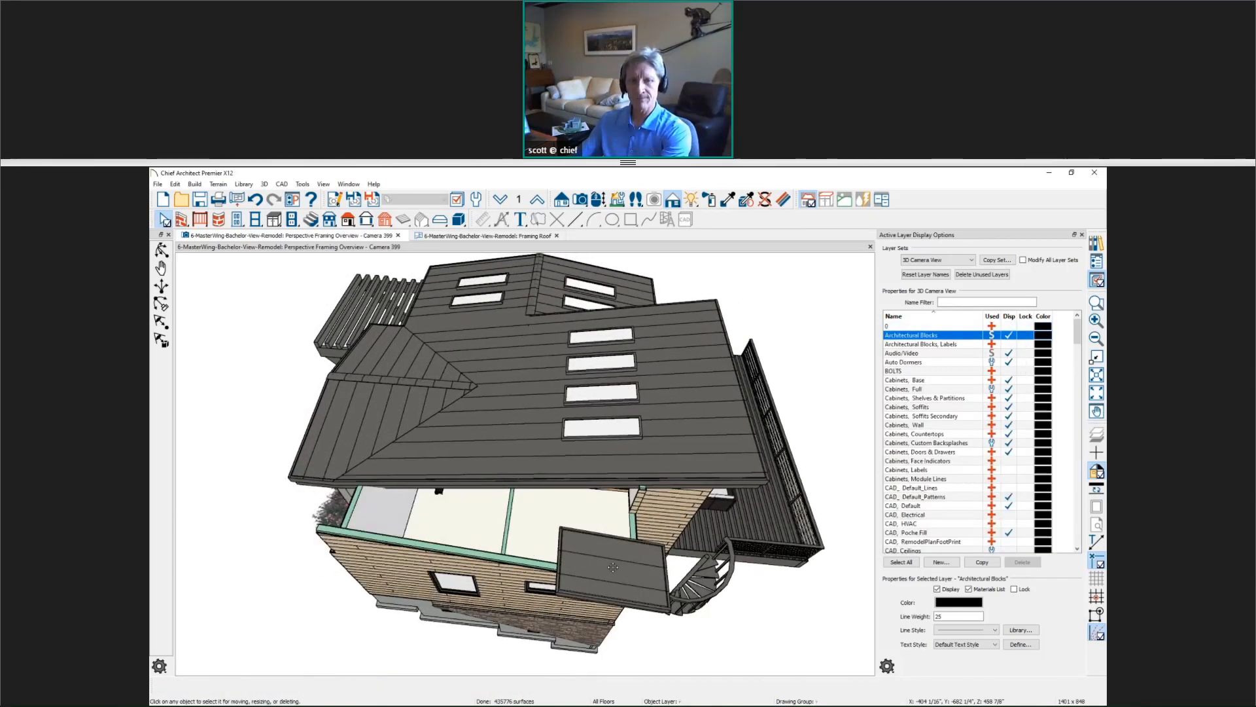
pyautogui.click(613, 567)
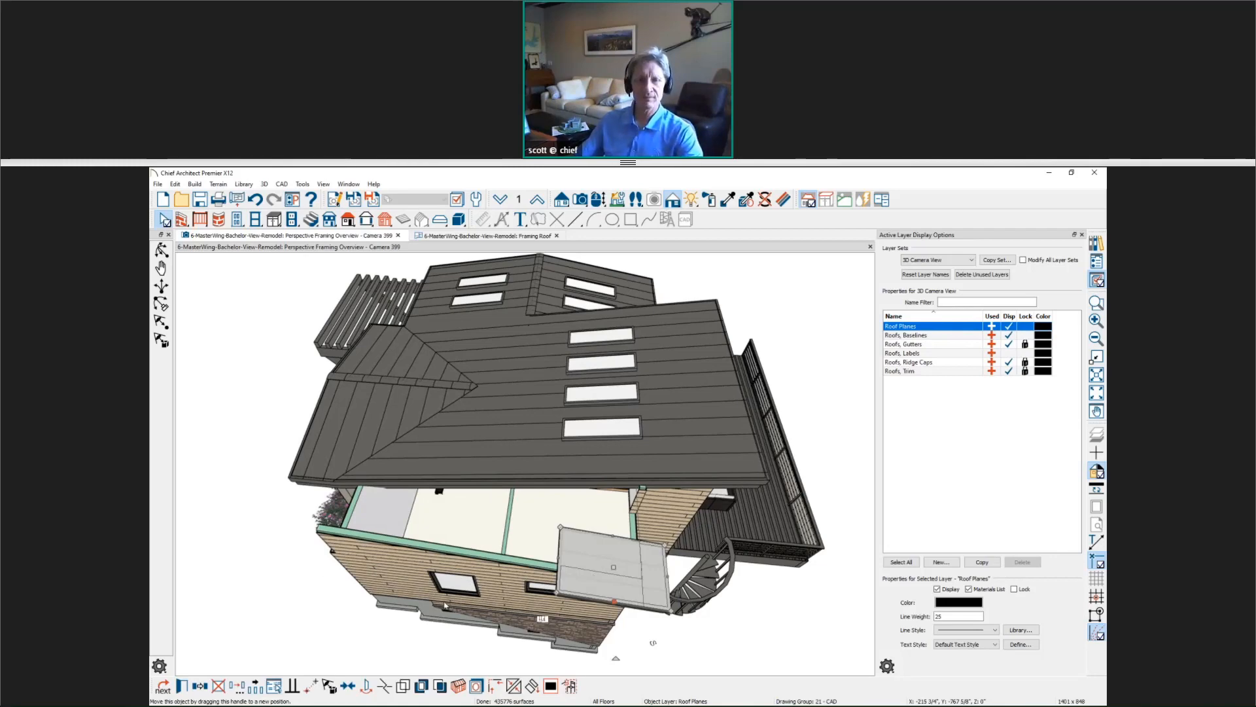
pyautogui.press('Delete')
# Step: Select the five remaining roof planes of the house and accept their specification with Mark as Edited enabled
pyautogui.moveTo(430, 579); pyautogui.dragTo(594, 582, button='middle')
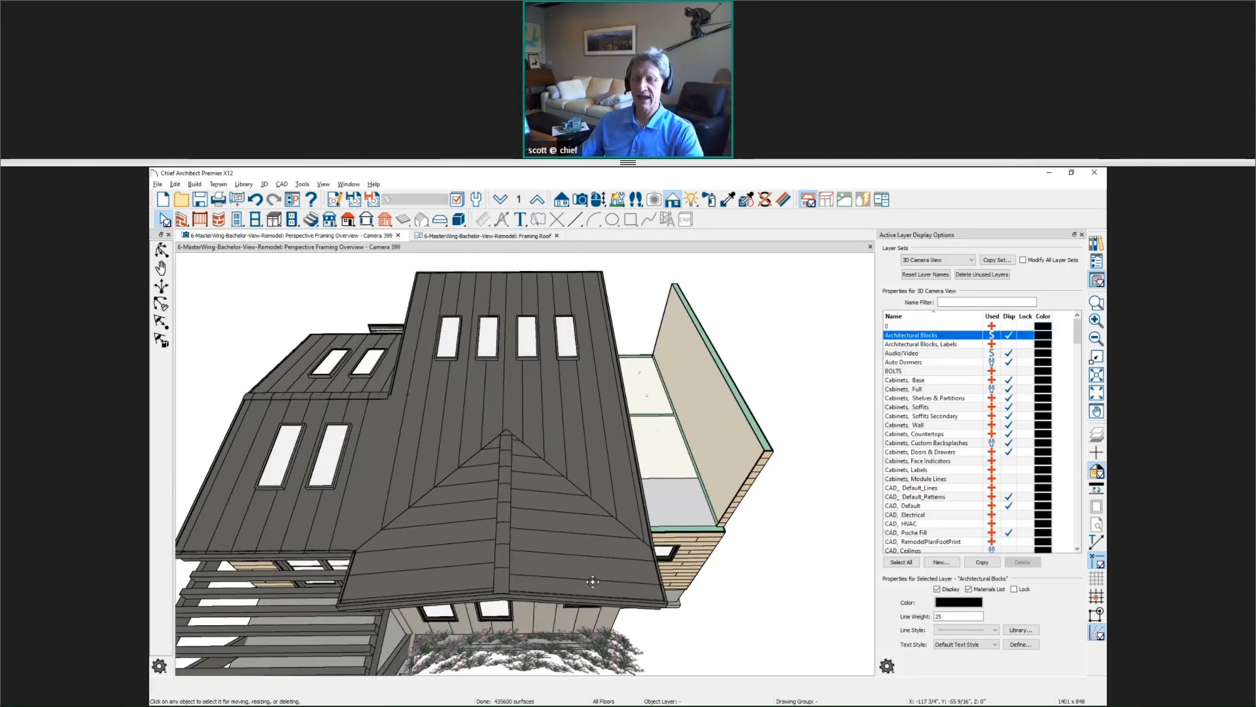
pyautogui.click(594, 579)
pyautogui.keyDown('shift'); pyautogui.click(446, 561); pyautogui.keyUp('shift')
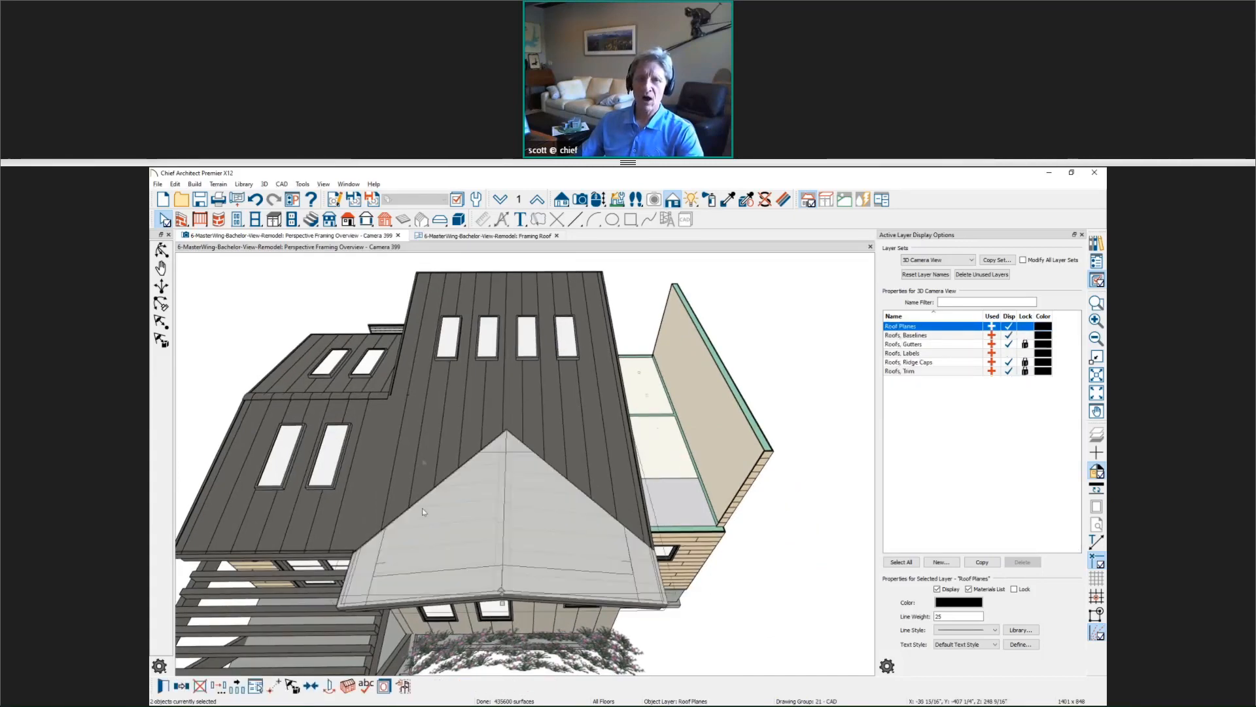
pyautogui.keyDown('shift'); pyautogui.click(439, 408); pyautogui.keyUp('shift')
pyautogui.keyDown('shift'); pyautogui.click(360, 388); pyautogui.keyUp('shift')
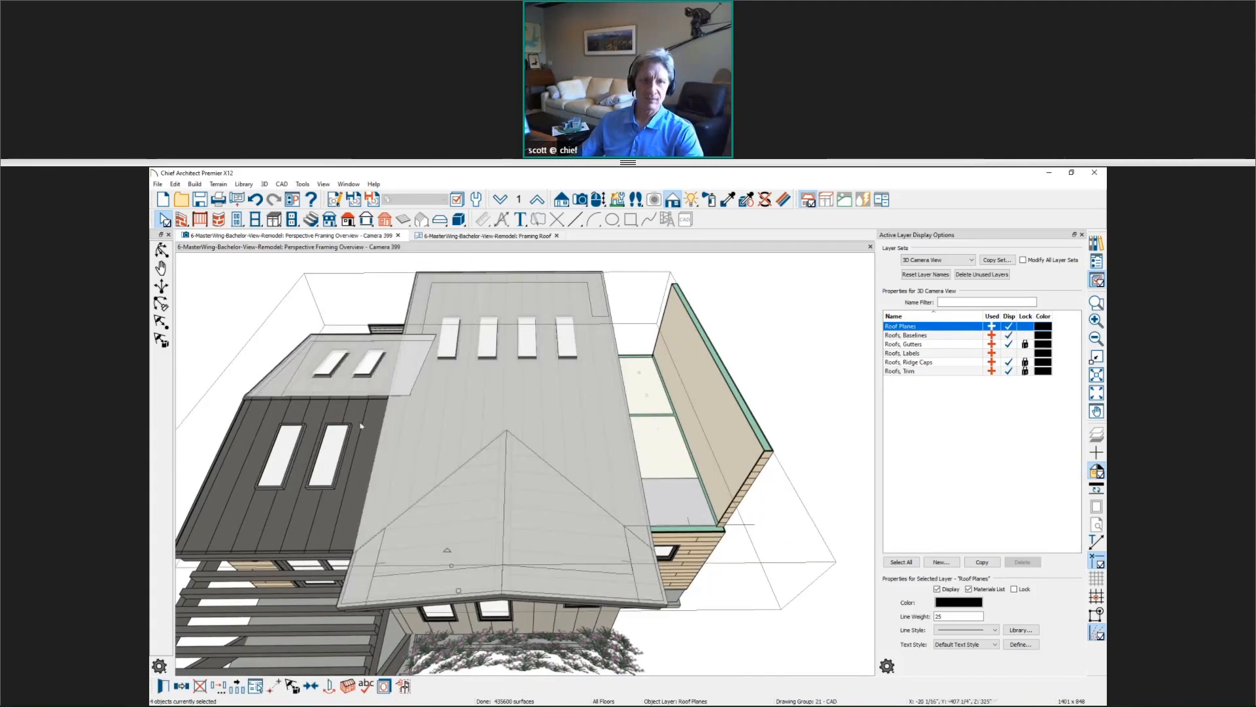
pyautogui.keyDown('shift'); pyautogui.click(362, 428); pyautogui.keyUp('shift')
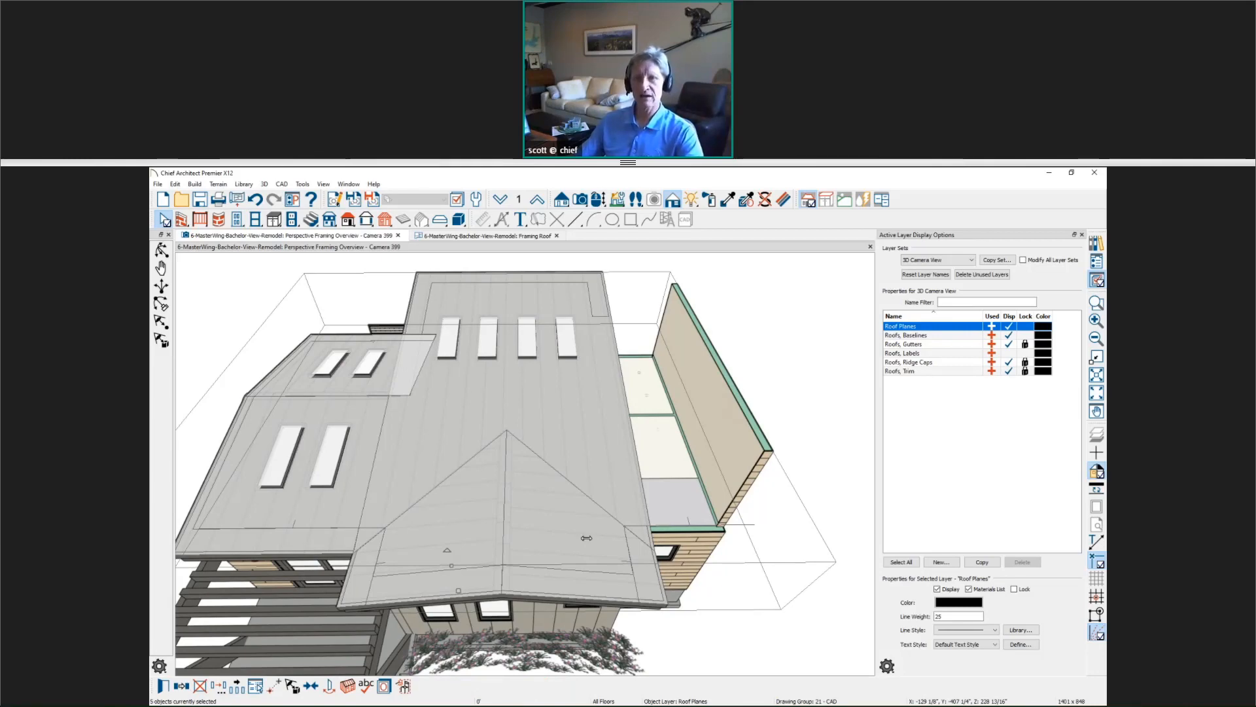
pyautogui.hotkey('ctrl', 'e')
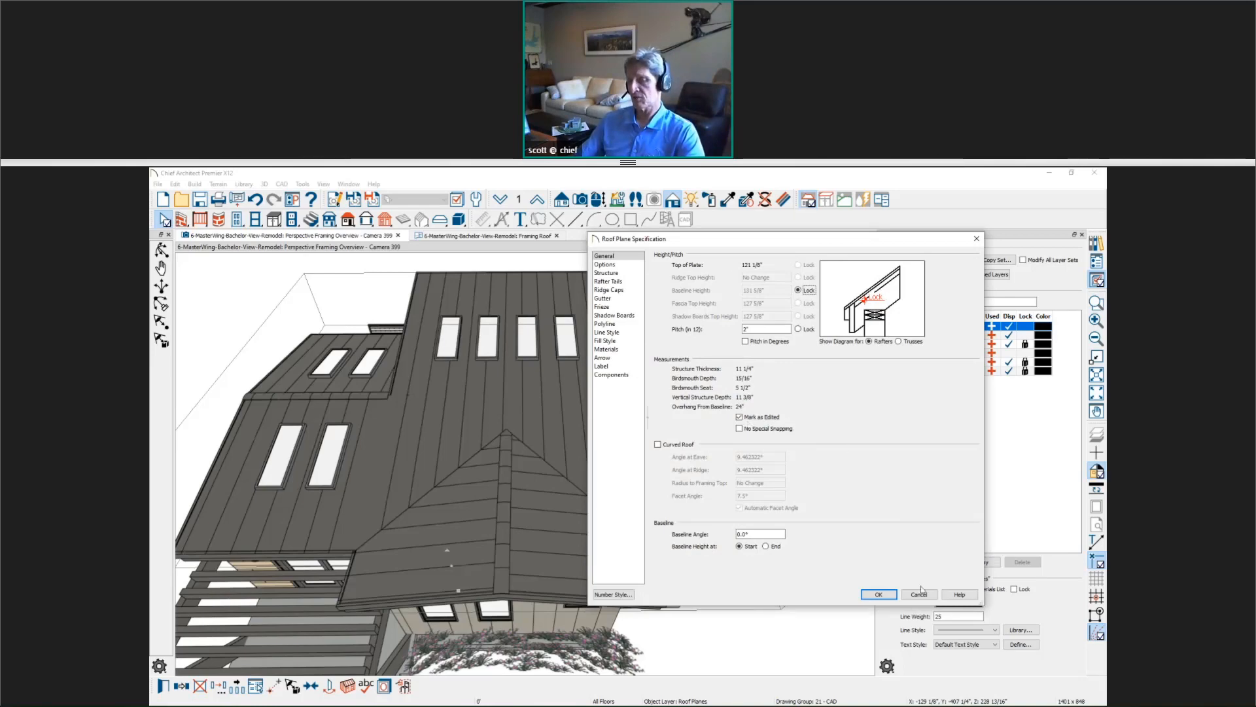
pyautogui.click(891, 600)
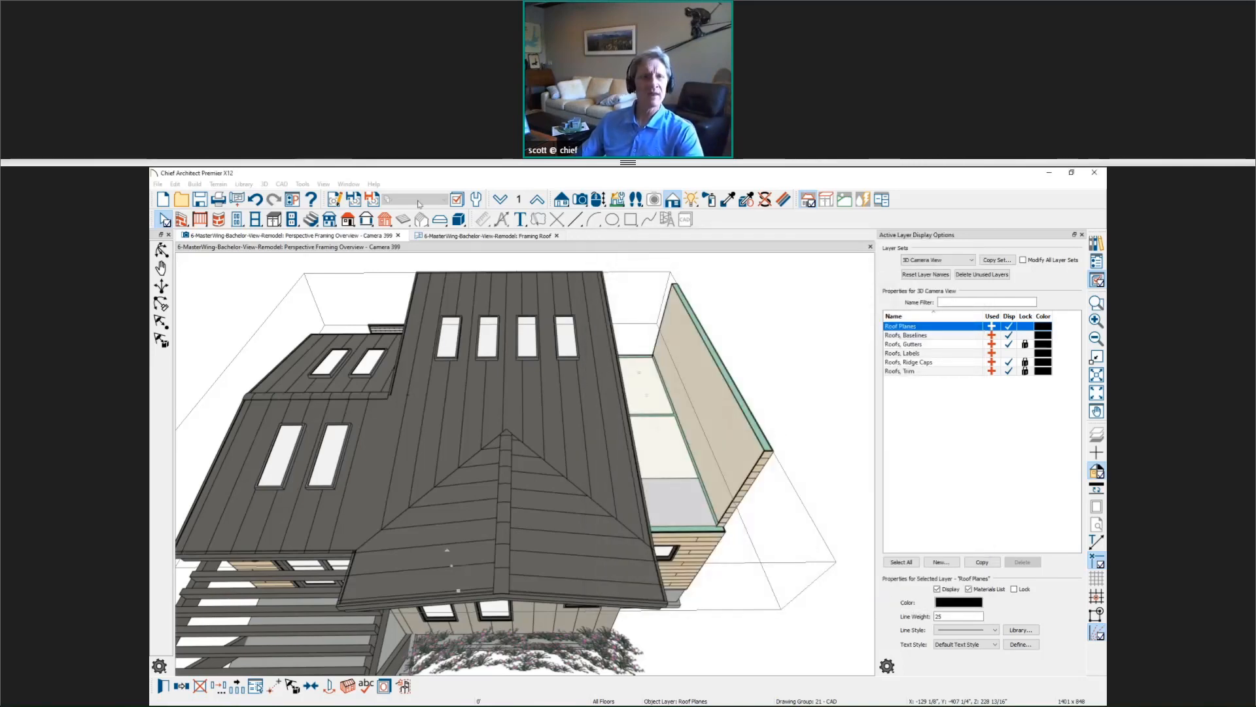
# Step: Build roof planes automatically with Retain Edited Automatic Roof Planes and Retain Manually Drawn Roof Planes enabled
pyautogui.click(194, 184)
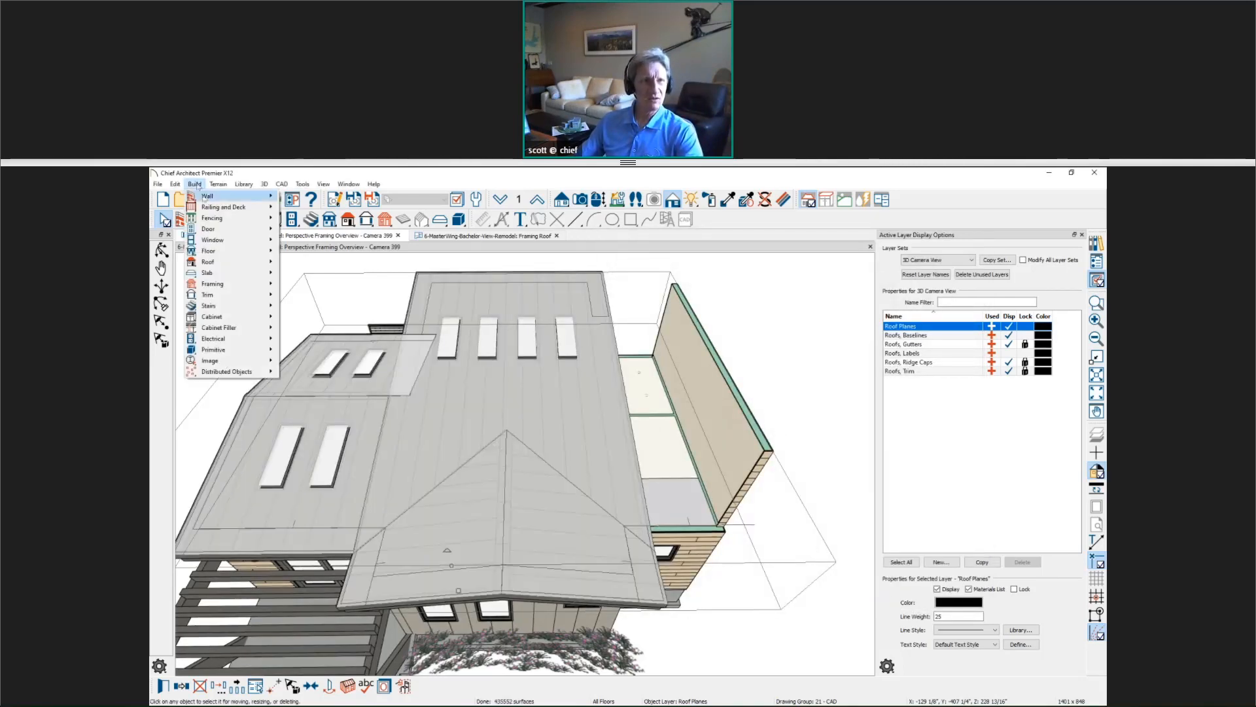
pyautogui.moveTo(219, 263)
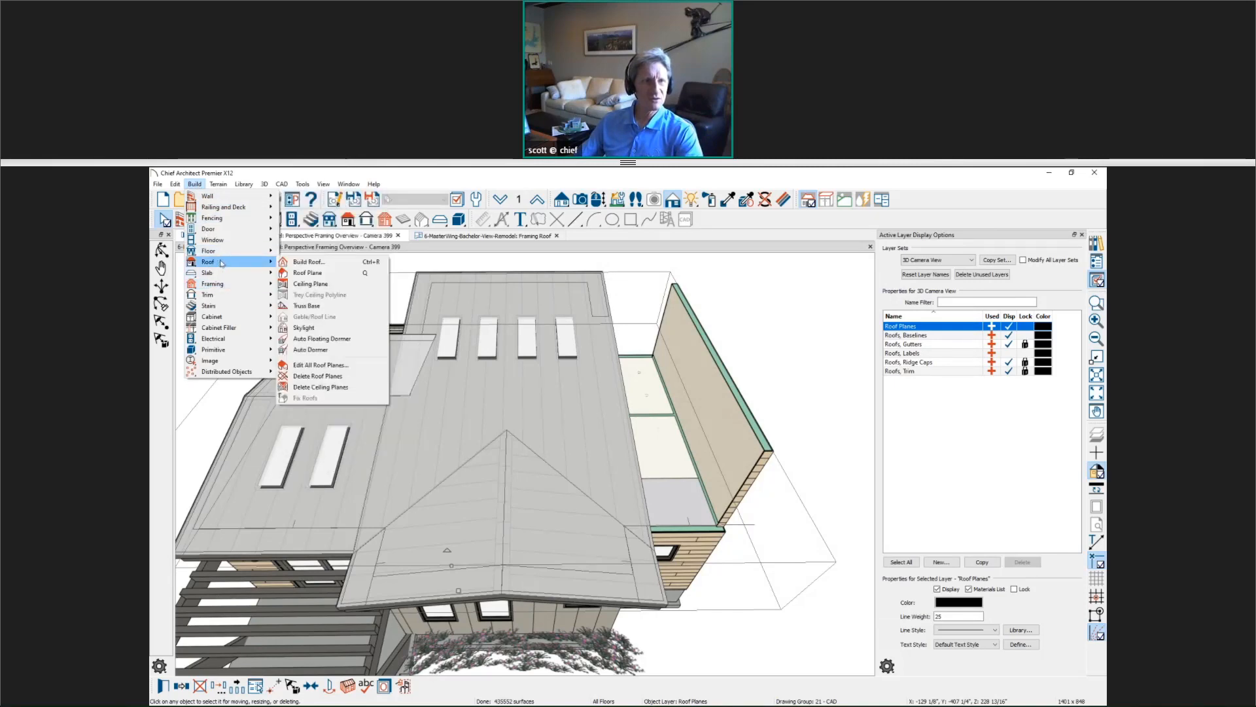
pyautogui.click(334, 262)
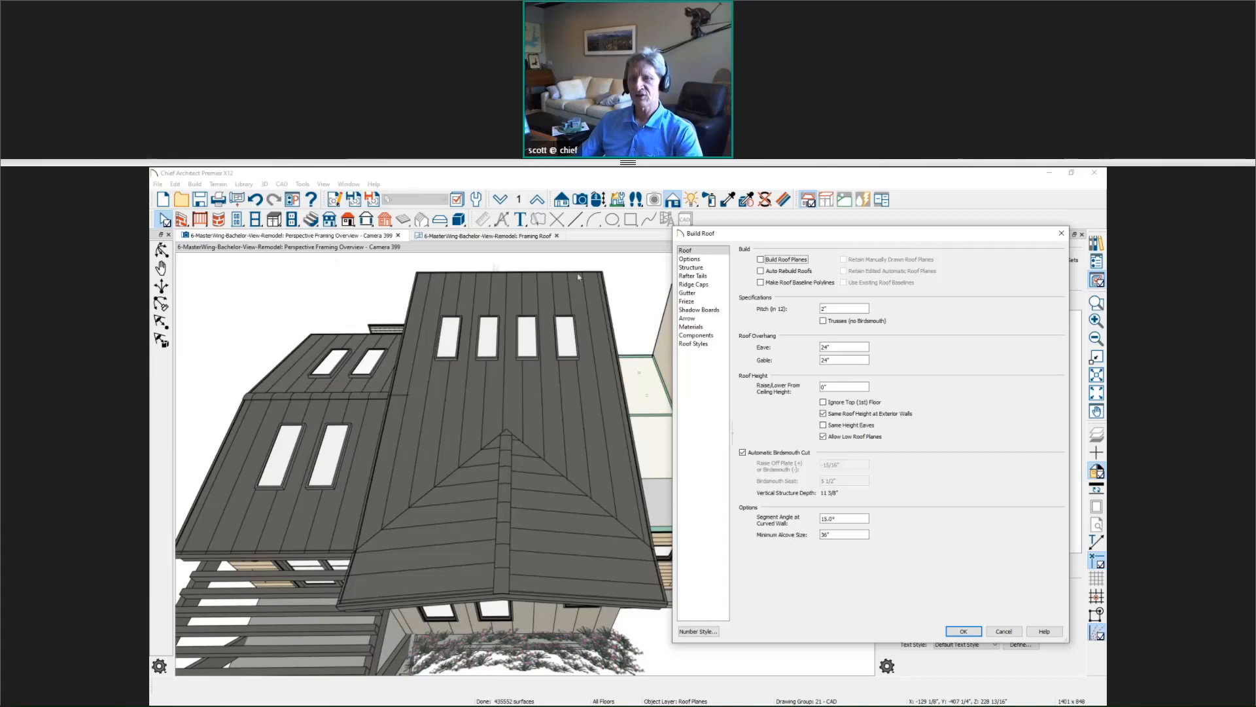
pyautogui.click(761, 259)
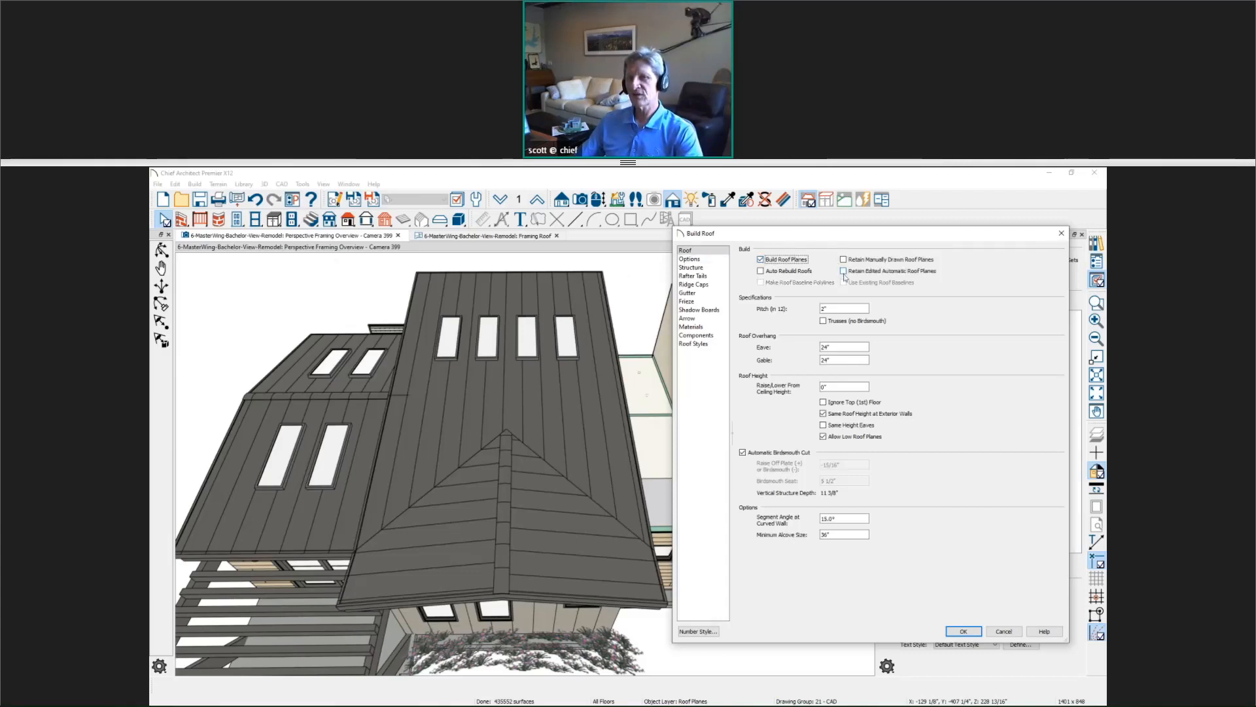
pyautogui.click(844, 271)
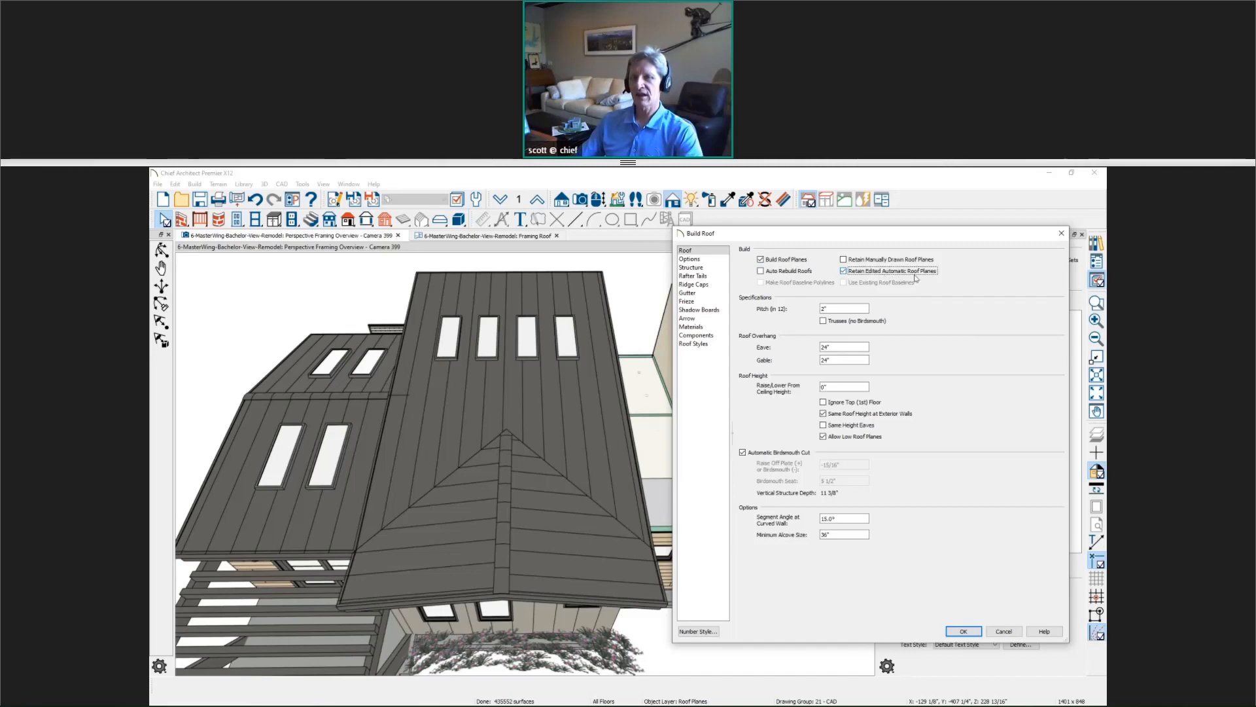
pyautogui.click(844, 259)
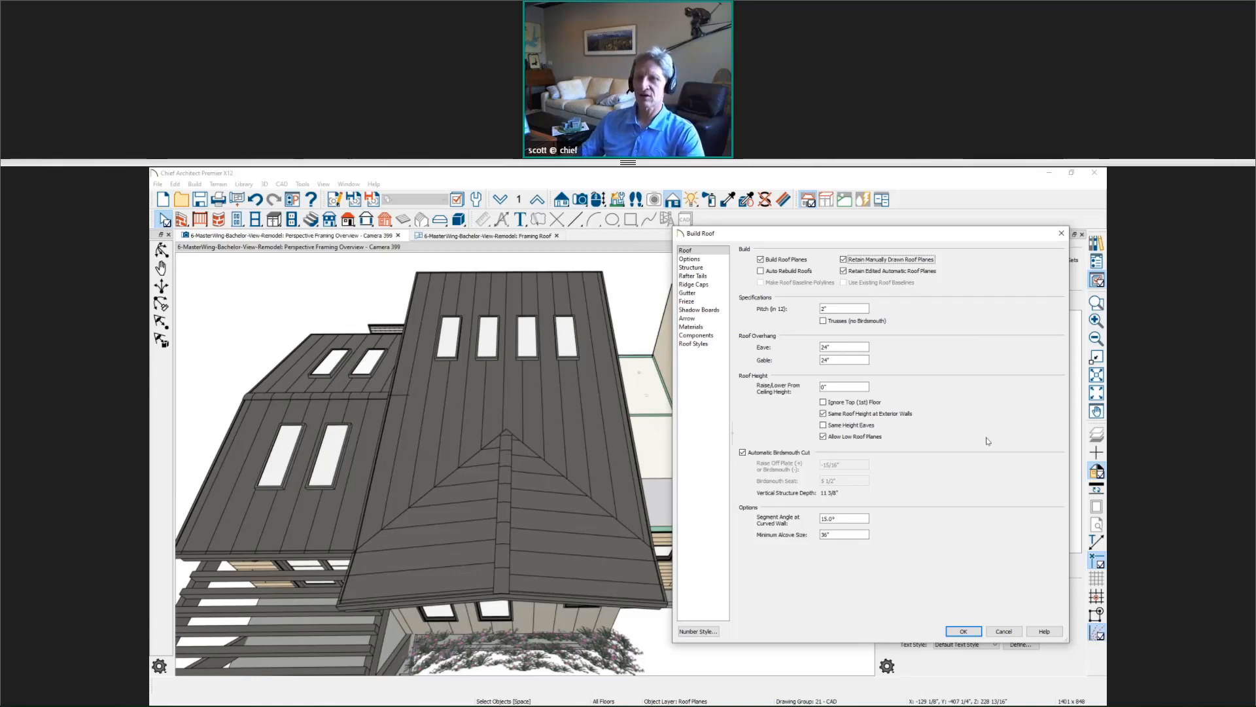
pyautogui.click(963, 632)
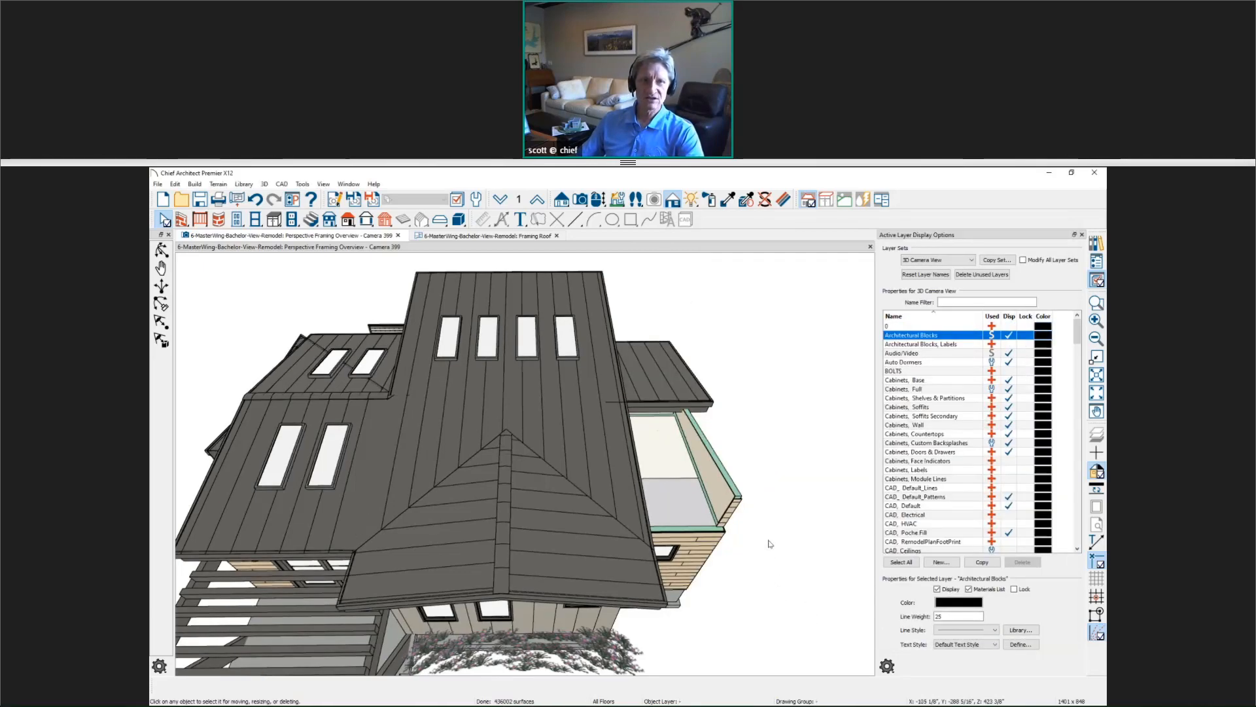
# Step: Copy the addition's rebuilt roof plane and reflect the copy about its ridge edge to cover the open half
pyautogui.moveTo(759, 541); pyautogui.dragTo(586, 515, button='middle')
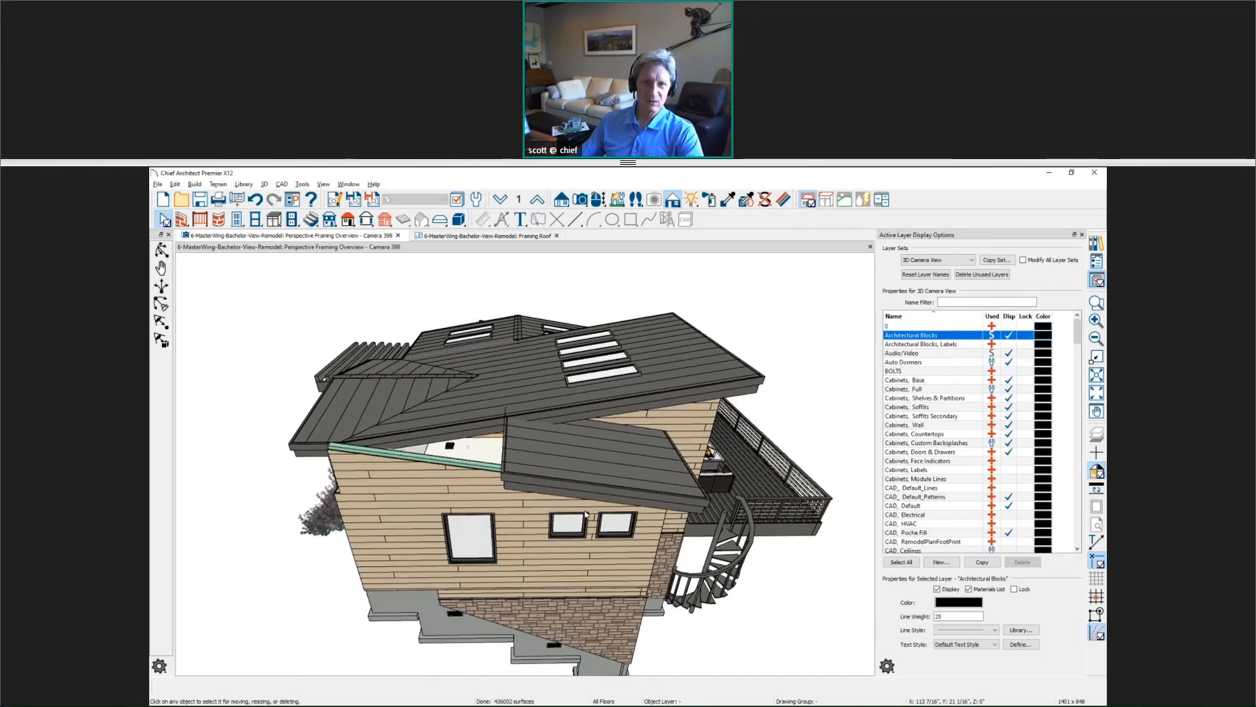
pyautogui.click(600, 482)
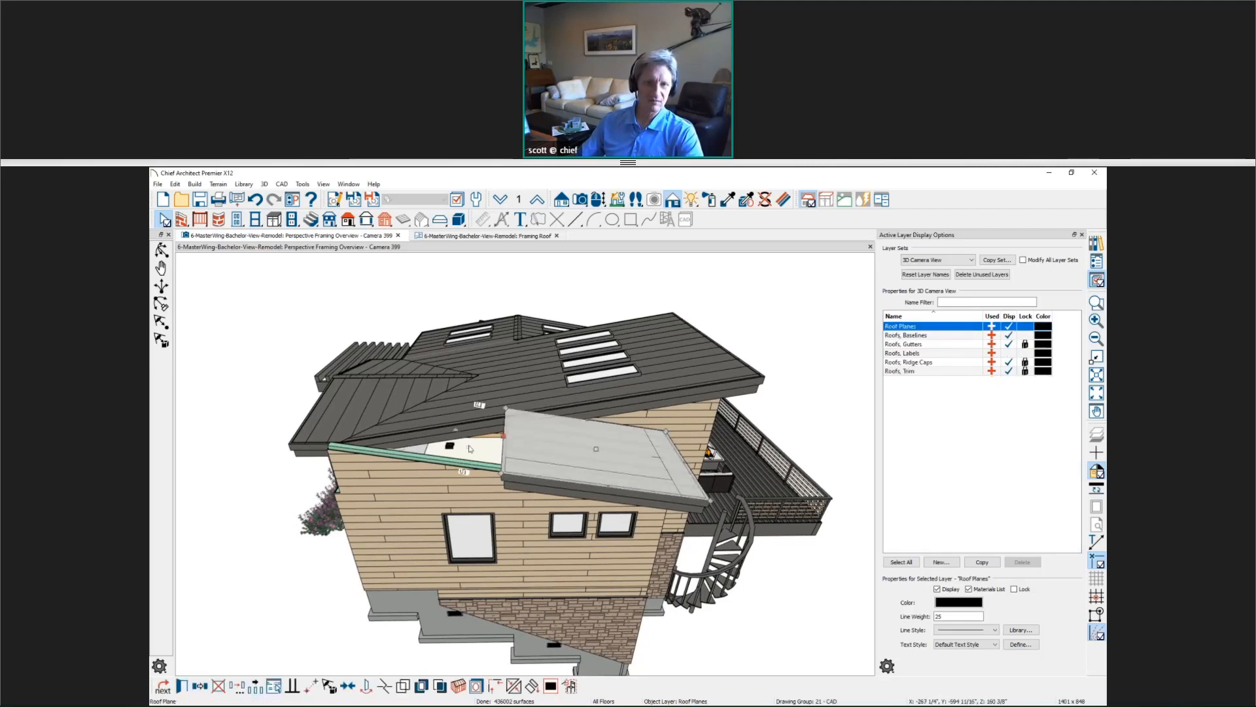
pyautogui.click(201, 686)
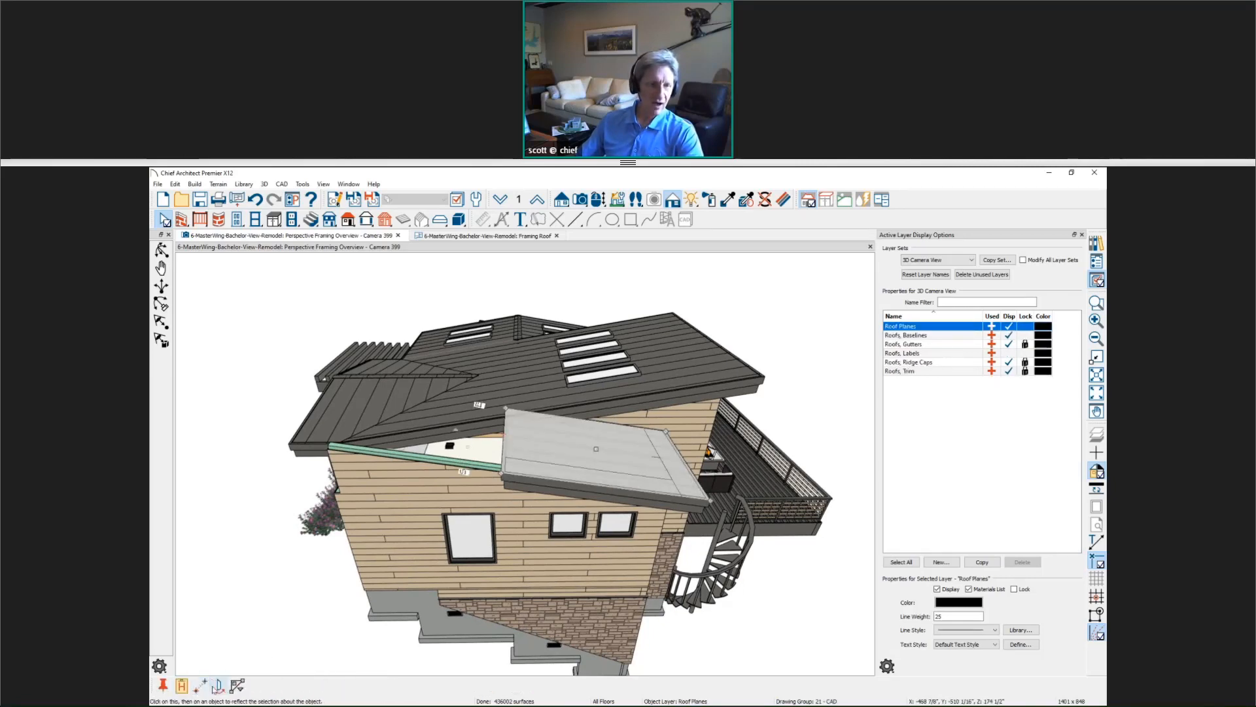
pyautogui.click(217, 685)
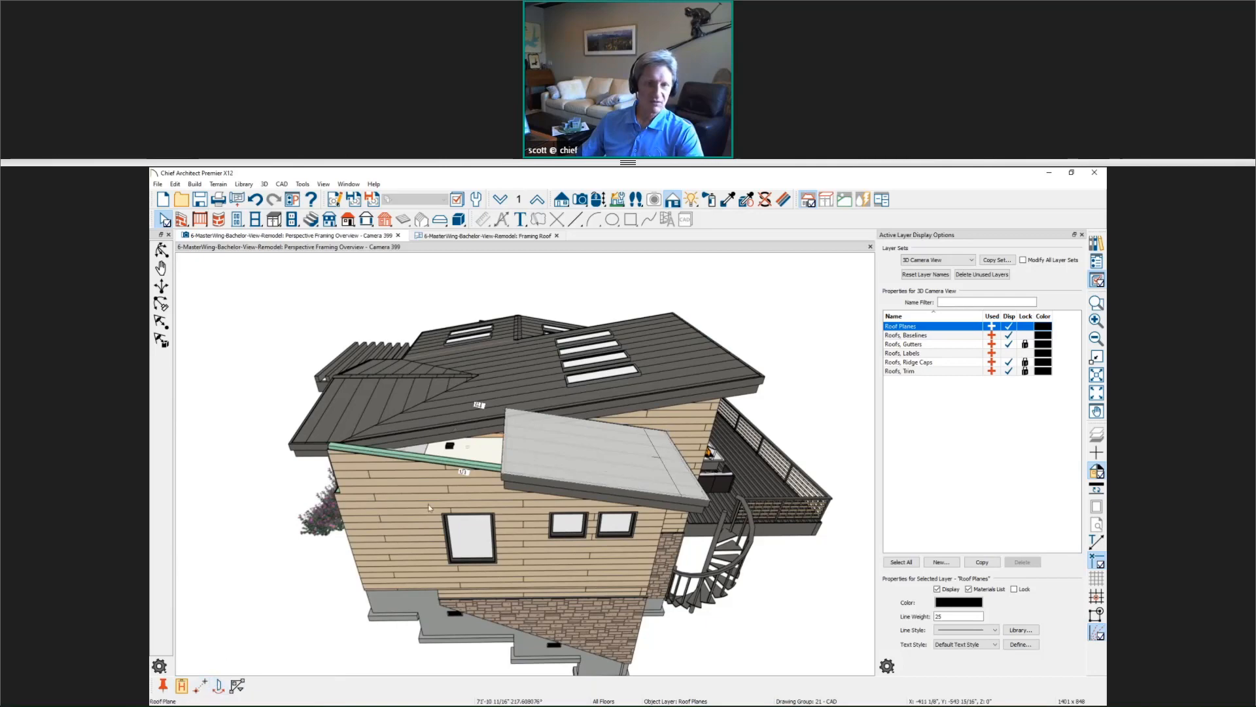
pyautogui.click(502, 445)
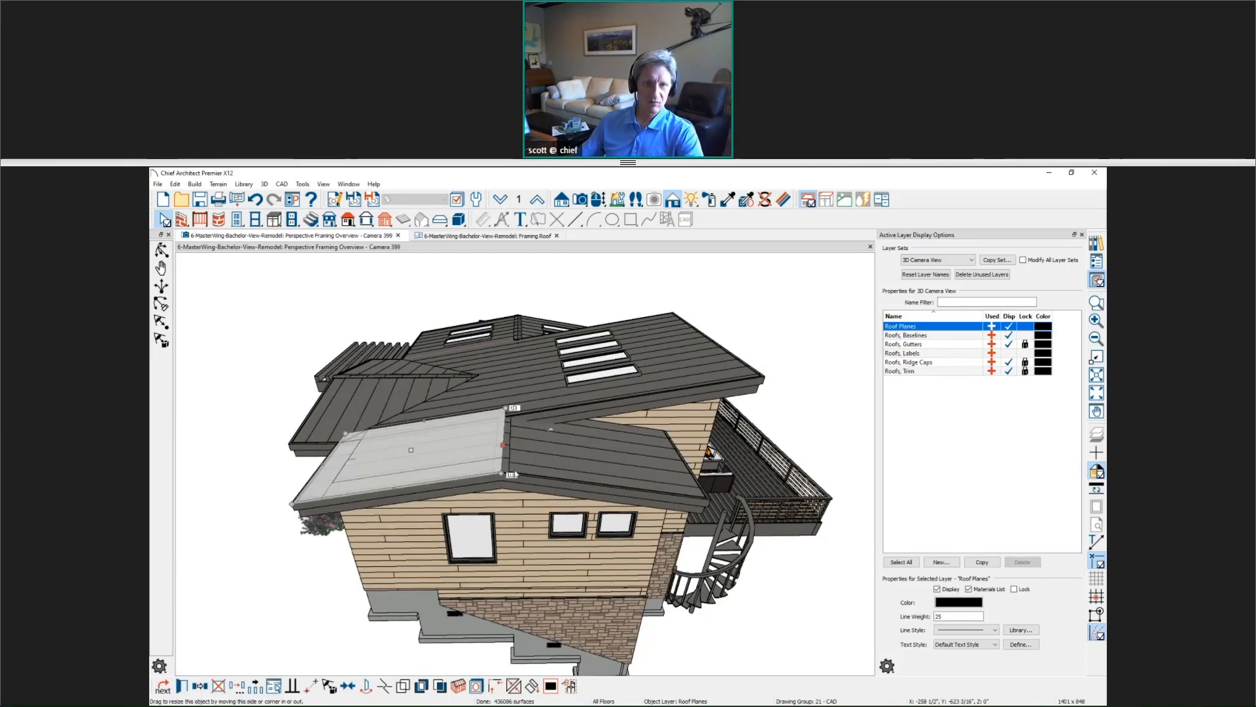
pyautogui.click(472, 448)
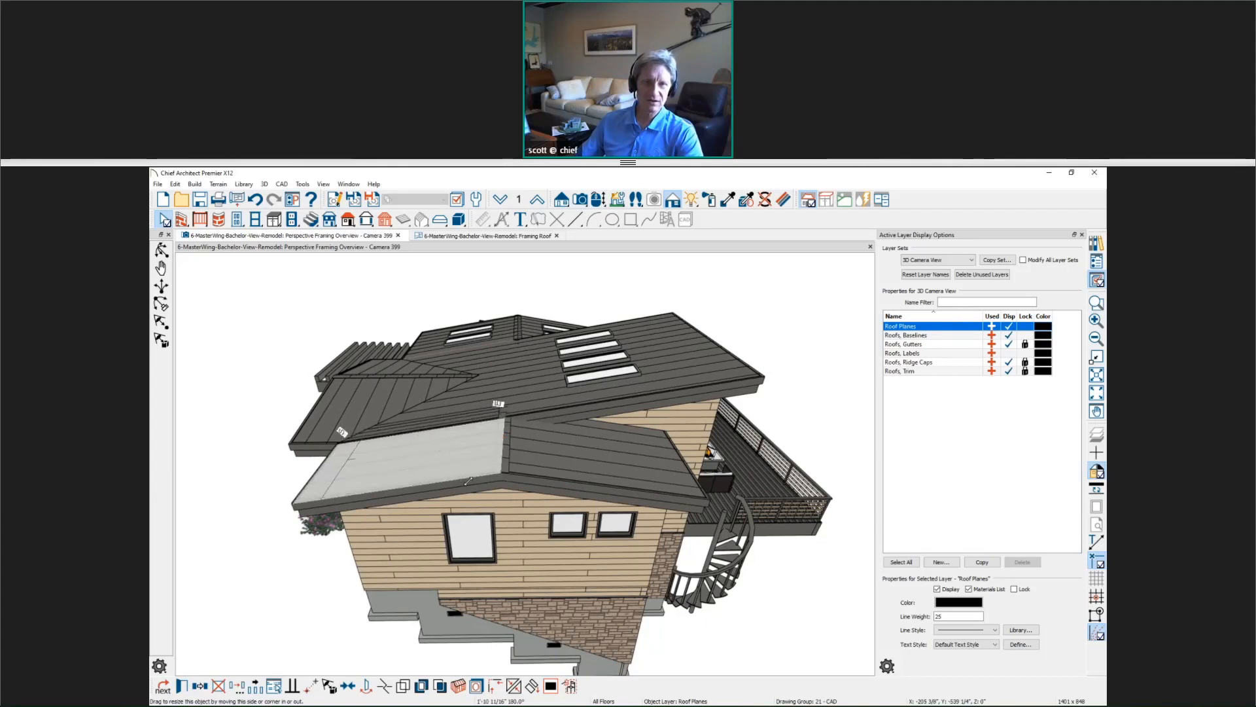
pyautogui.press('Escape')
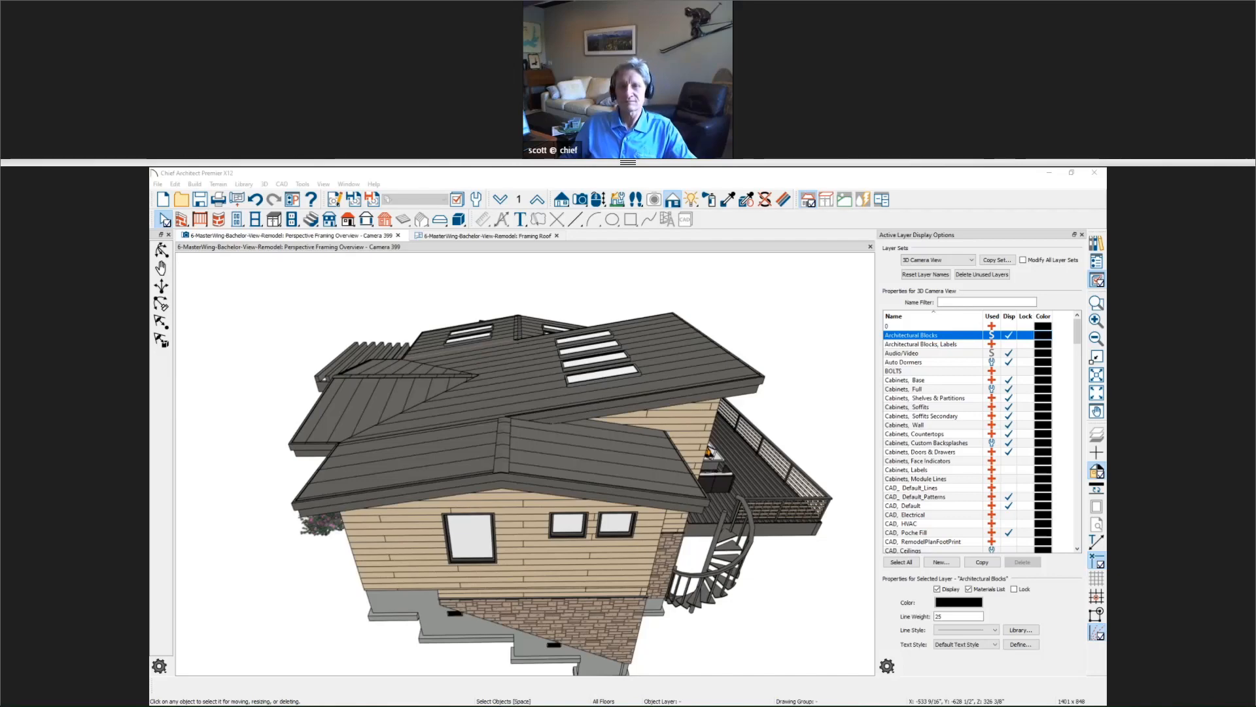
# Step: Review the Remodeling Process image in Windows Photo Viewer, and return to Chief Architect to open the Framing Roof plan view
pyautogui.hotkey('alt', 'Tab')
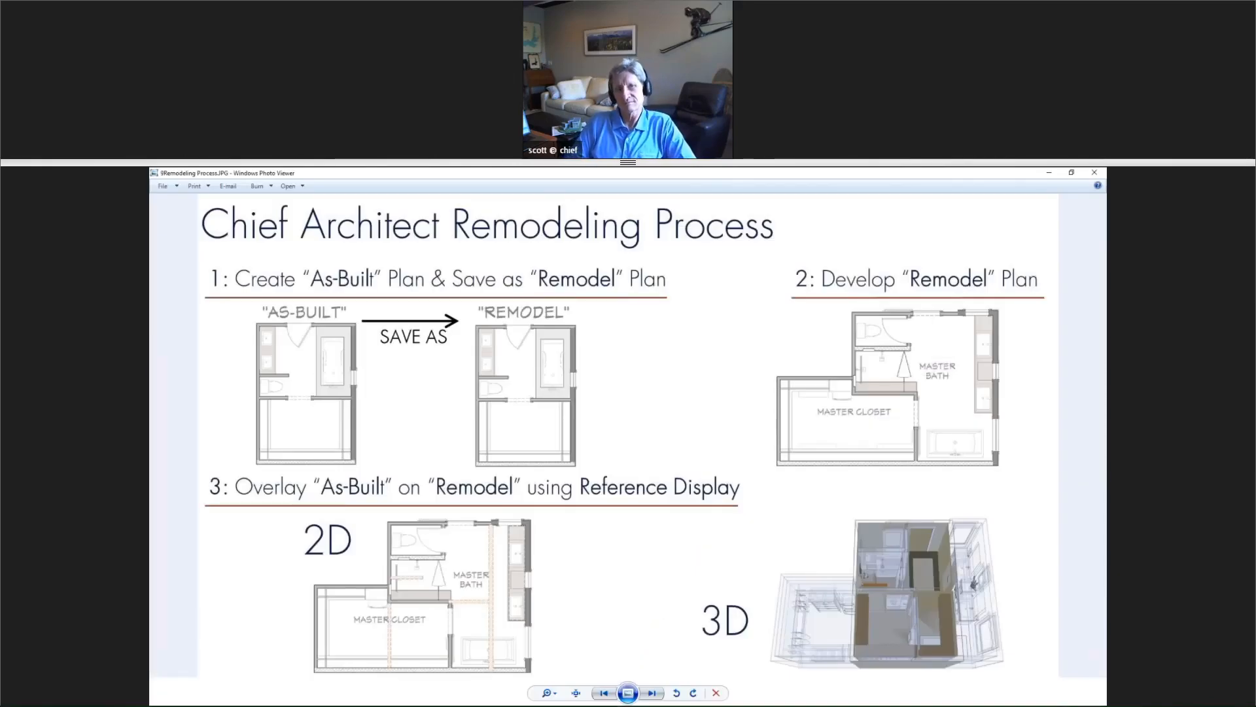
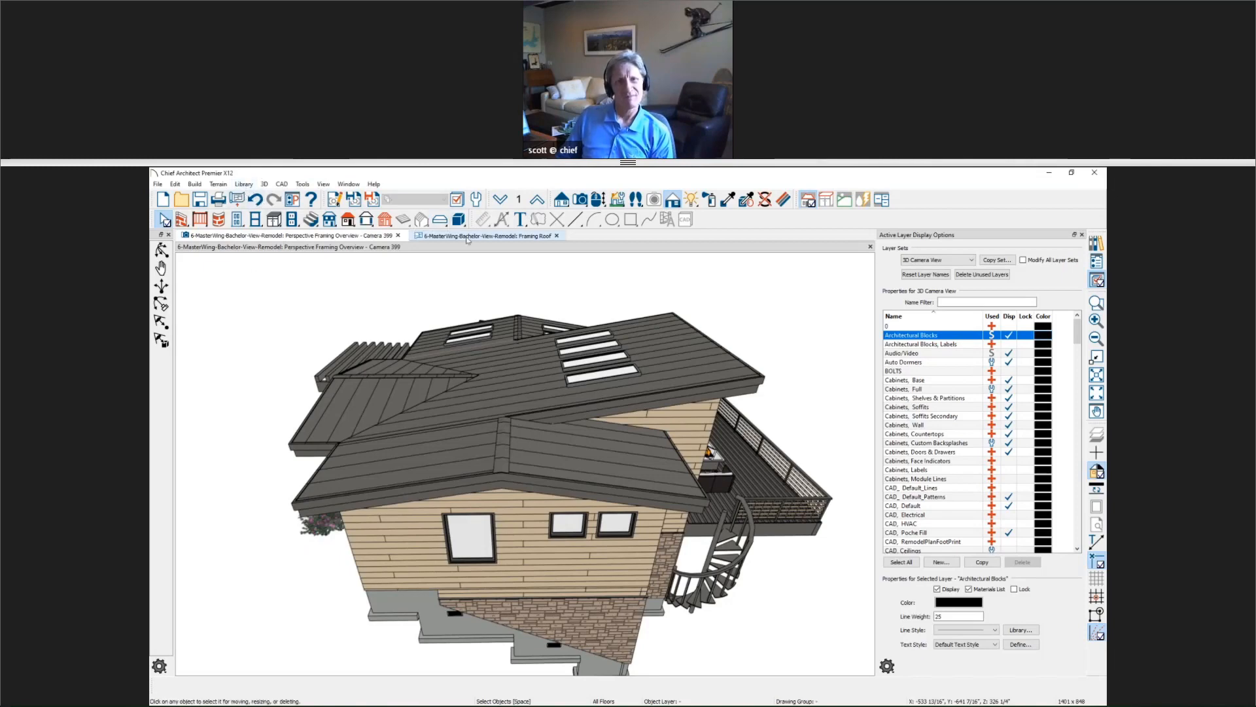
pyautogui.click(468, 237)
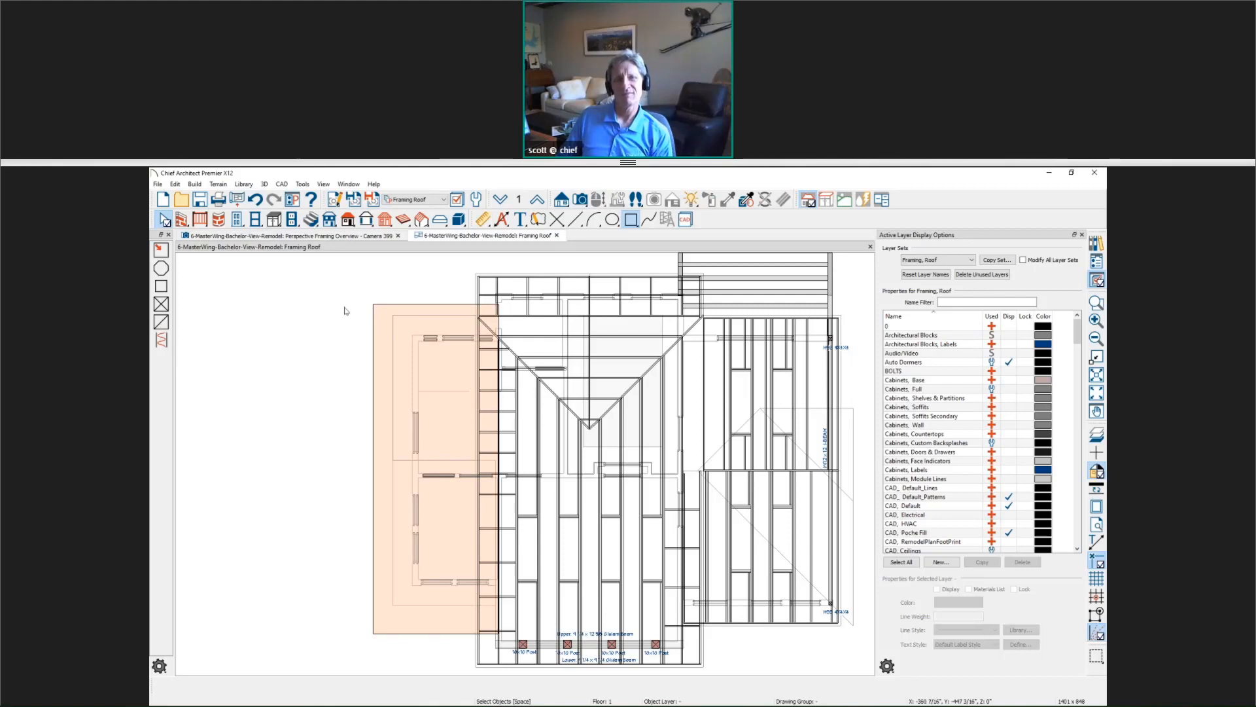
# Step: Calculate a materials list from the materials list polyline over the plan's left wing and look through its categories
pyautogui.click(381, 308)
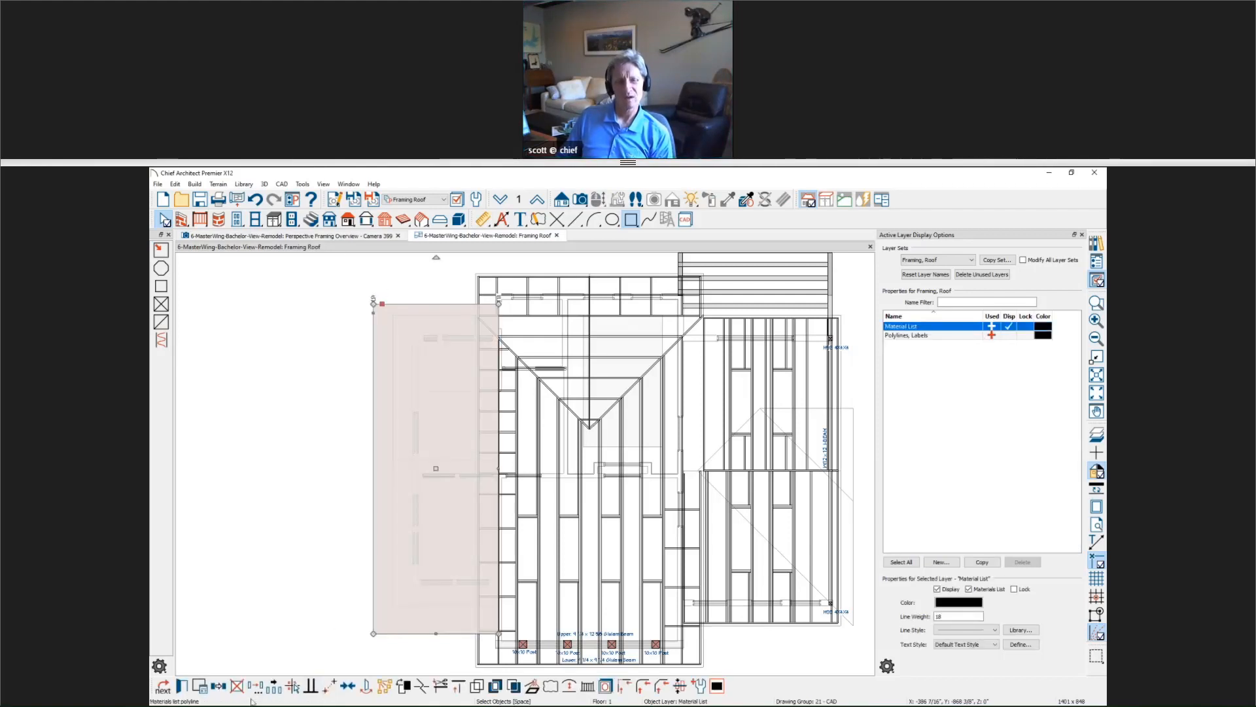
pyautogui.click(204, 689)
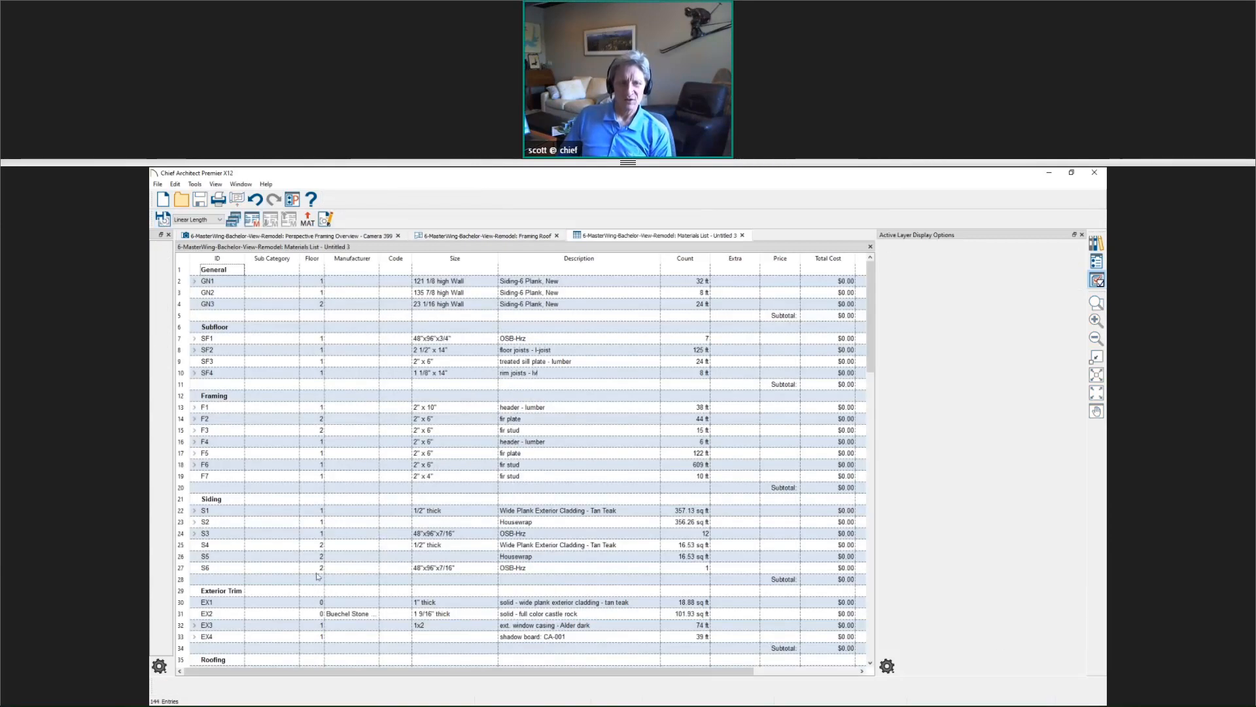
pyautogui.scroll(-13, 317, 575)
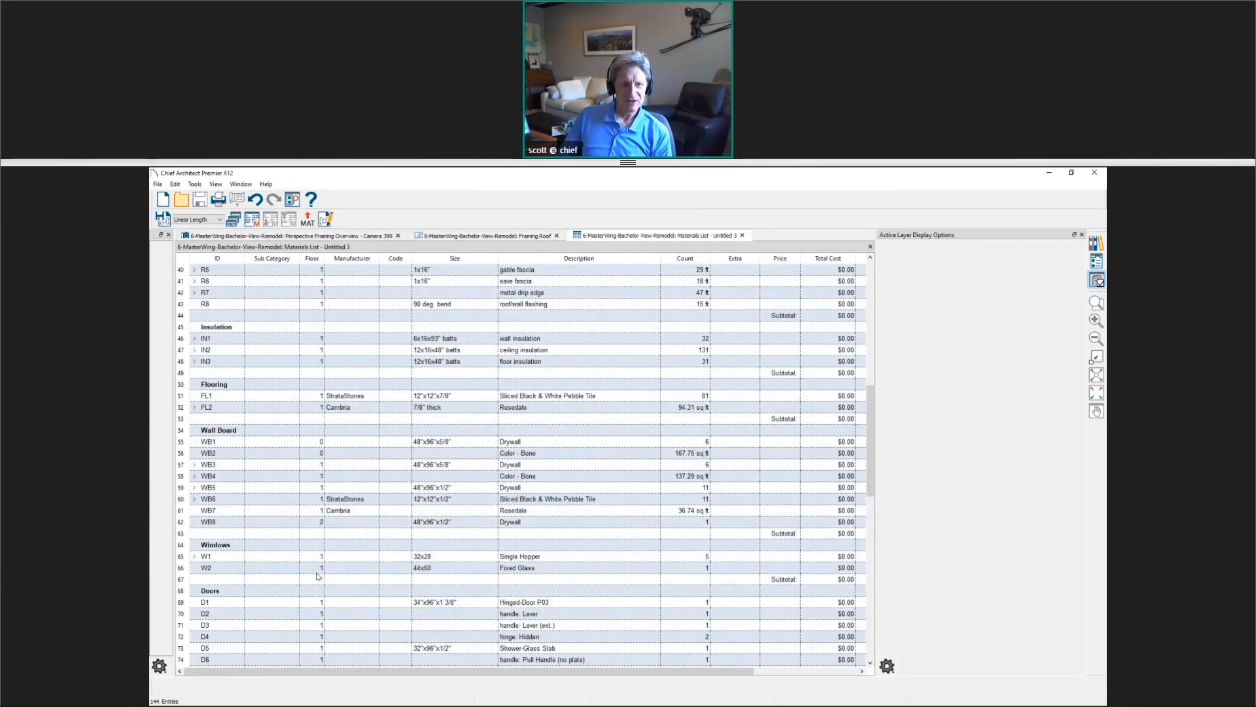
pyautogui.scroll(-5, 316, 576)
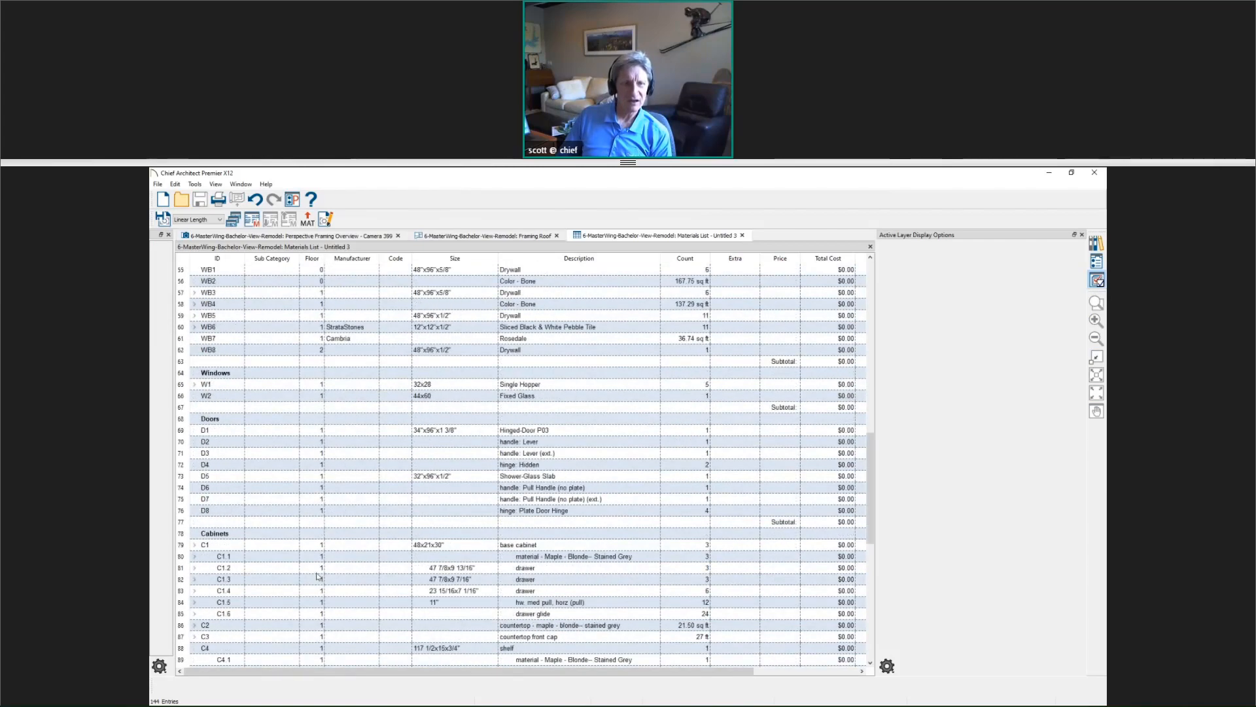
pyautogui.scroll(6, 352, 384)
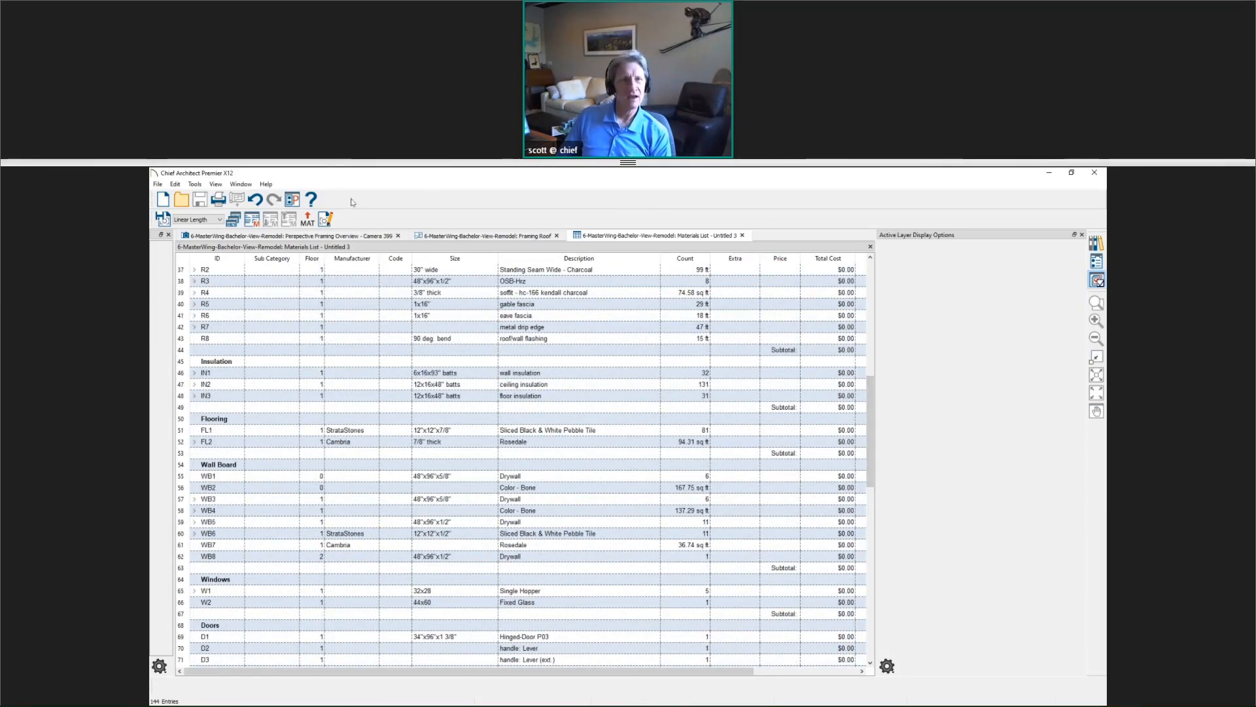
# Step: Review the categories and columns included in the materials list, and close Active Layer Display Options to give the list more width
pyautogui.click(325, 219)
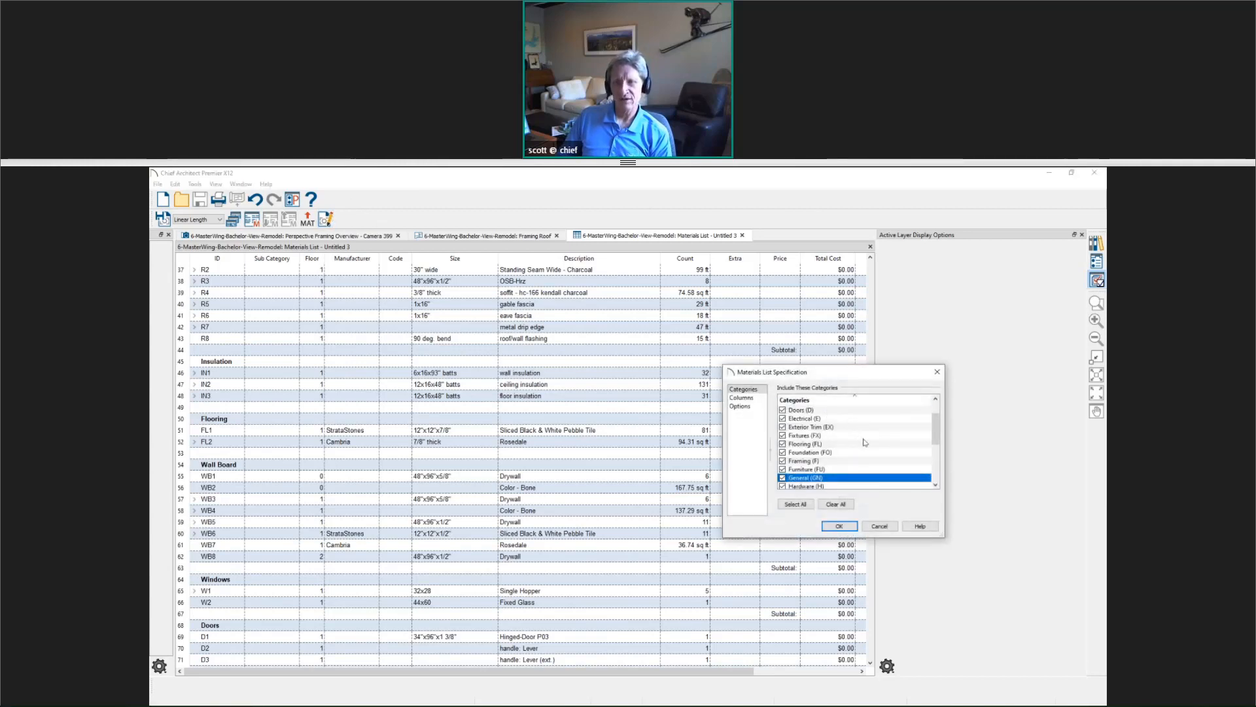
pyautogui.click(742, 397)
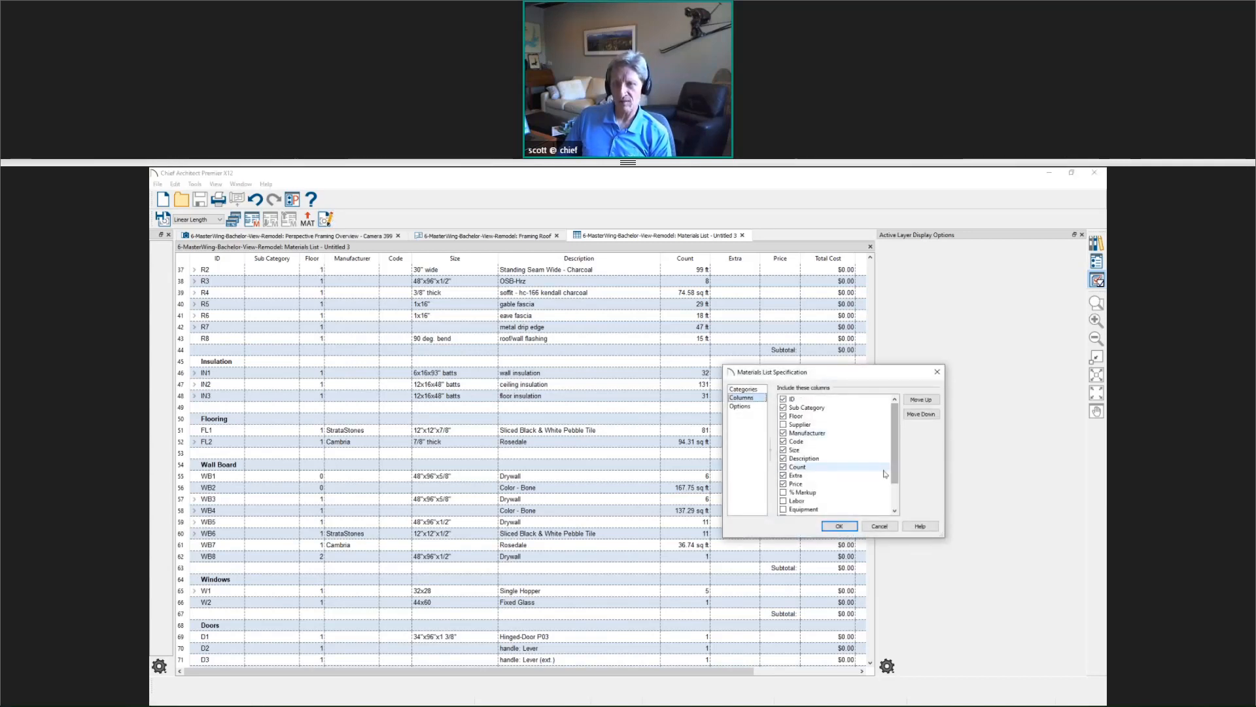
pyautogui.scroll(-2, 885, 474)
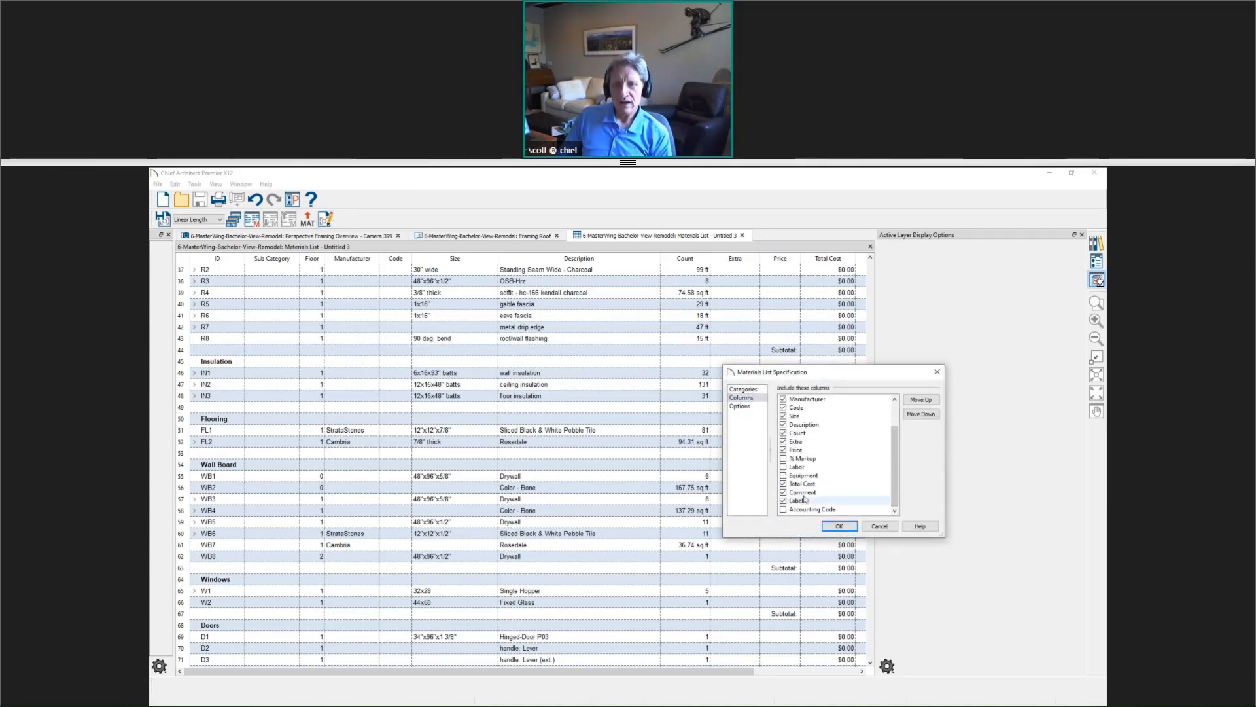
pyautogui.click(840, 525)
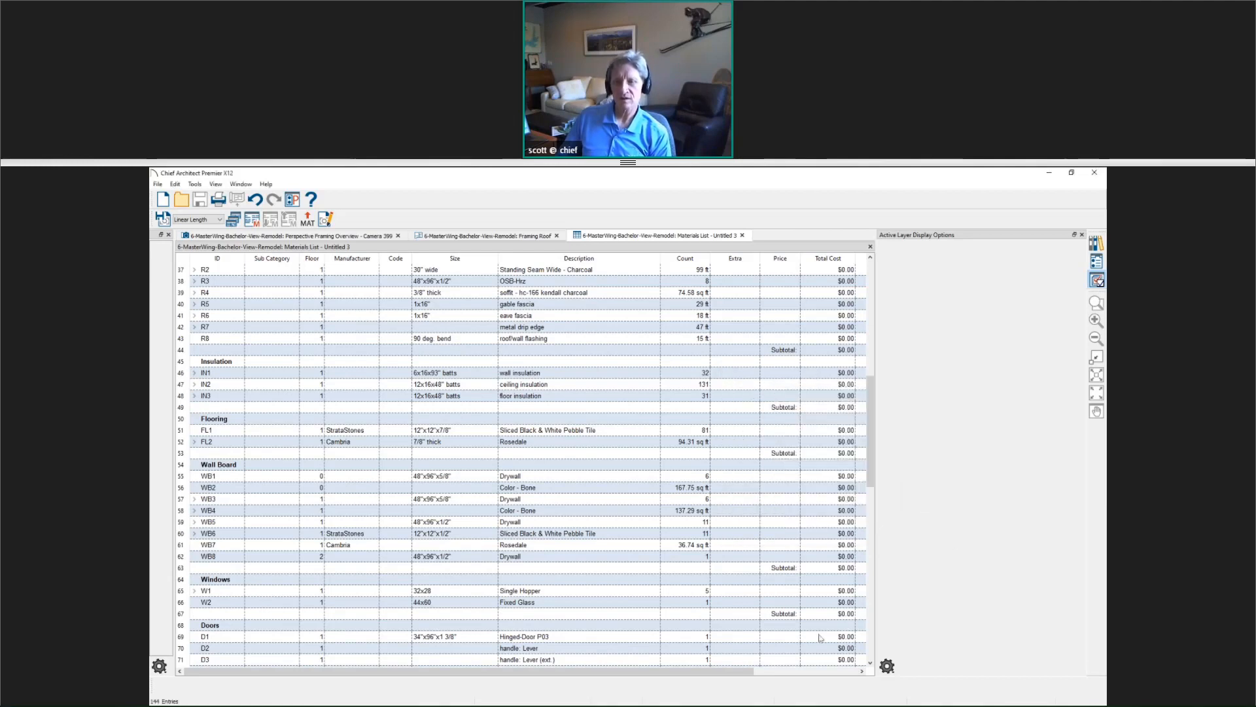
pyautogui.click(1083, 235)
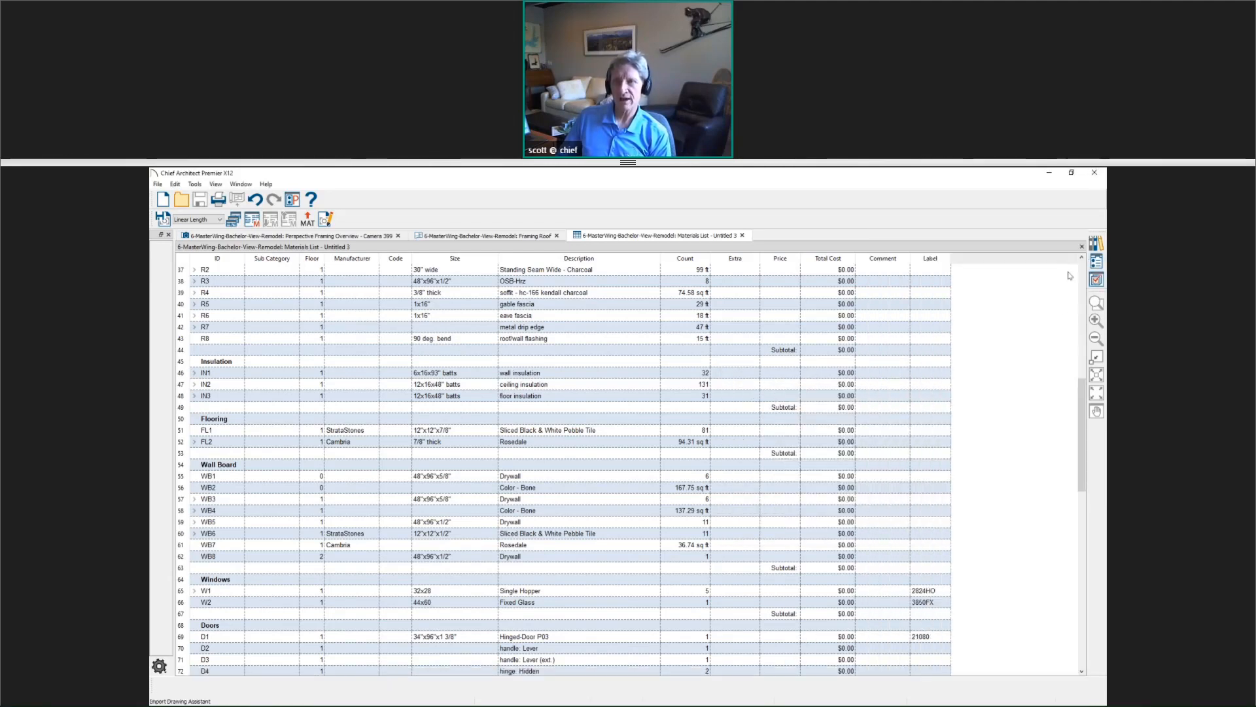
# Step: Enter the comment "Full Cell - Or?" for the wall insulation row IN1 in the materials list
pyautogui.click(869, 466)
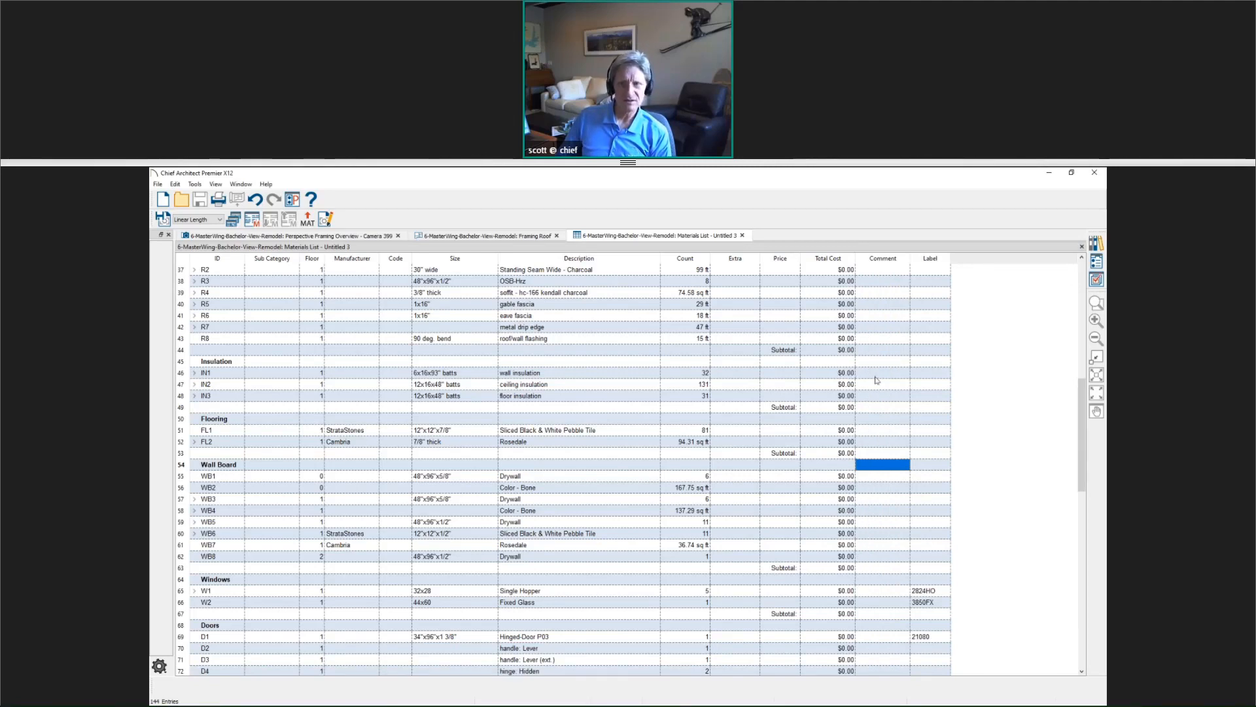
pyautogui.click(876, 376)
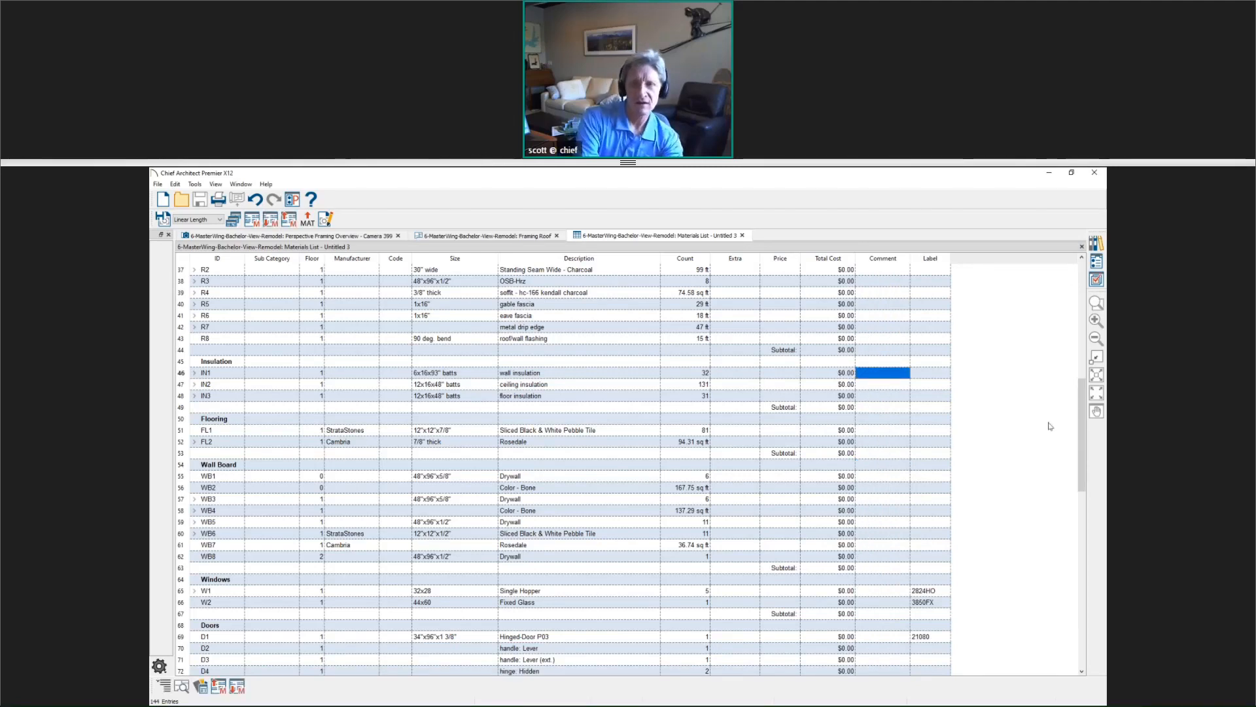
pyautogui.write('Full C')
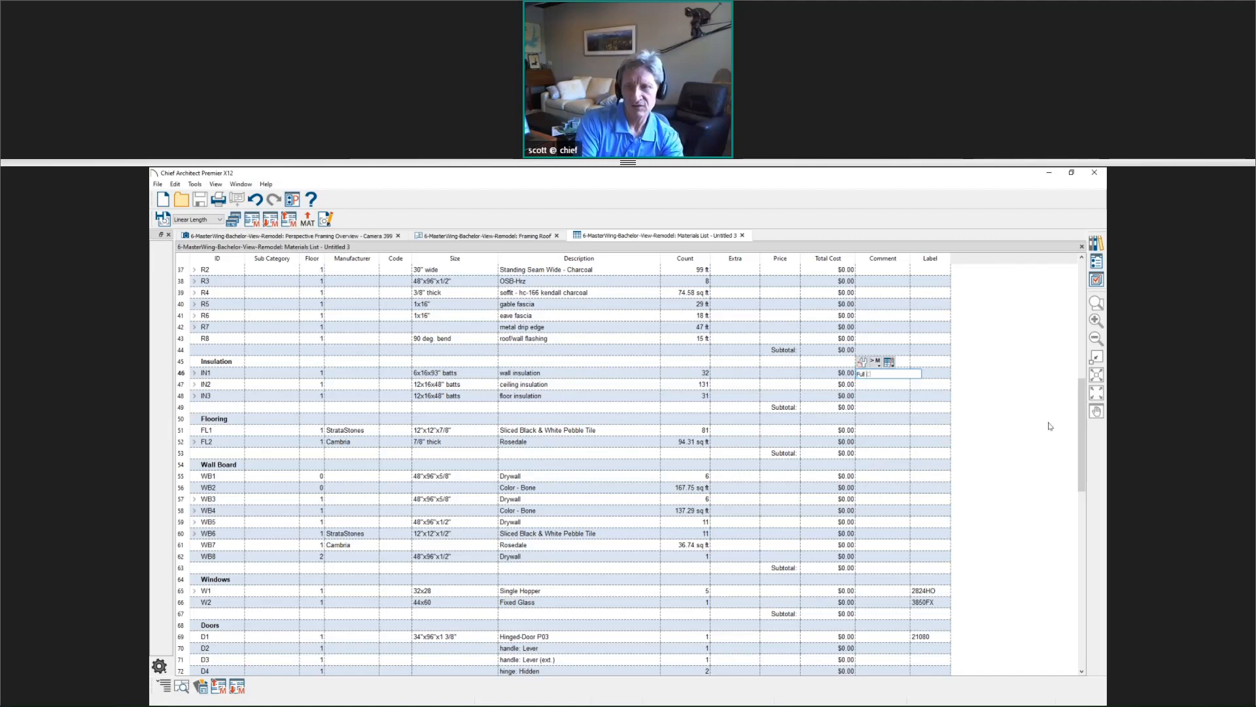
pyautogui.write('ell - Or')
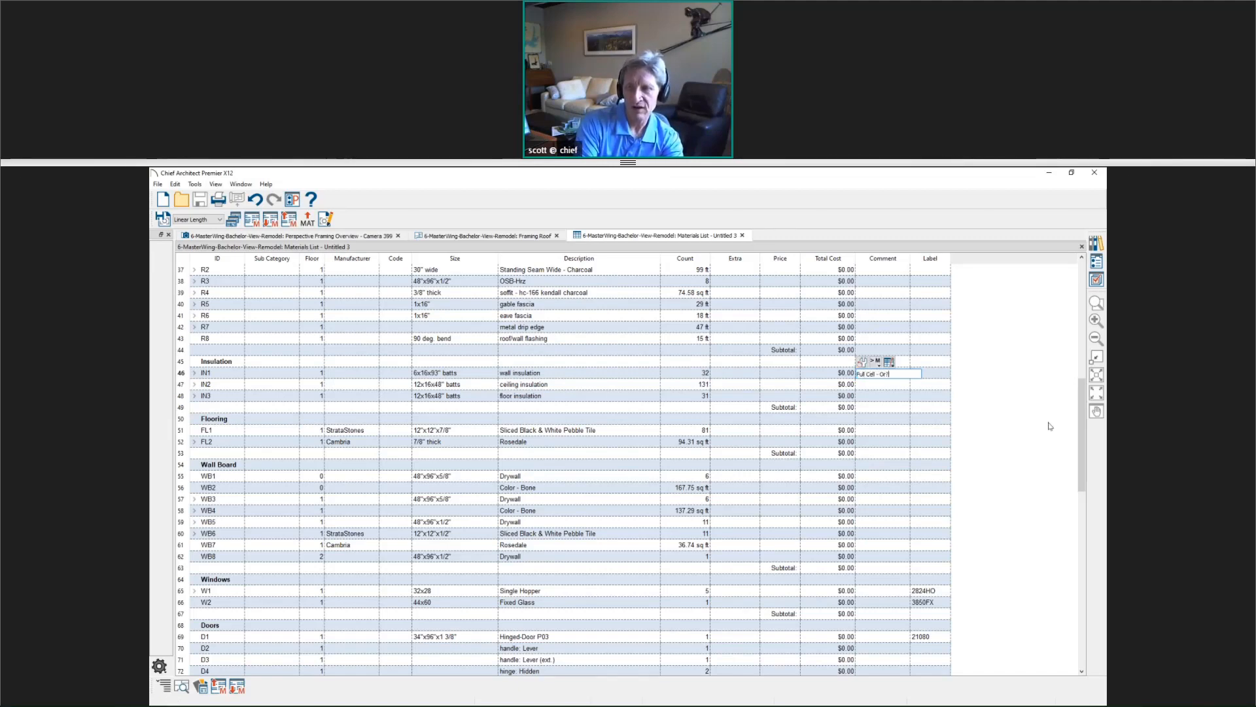
pyautogui.write('?')
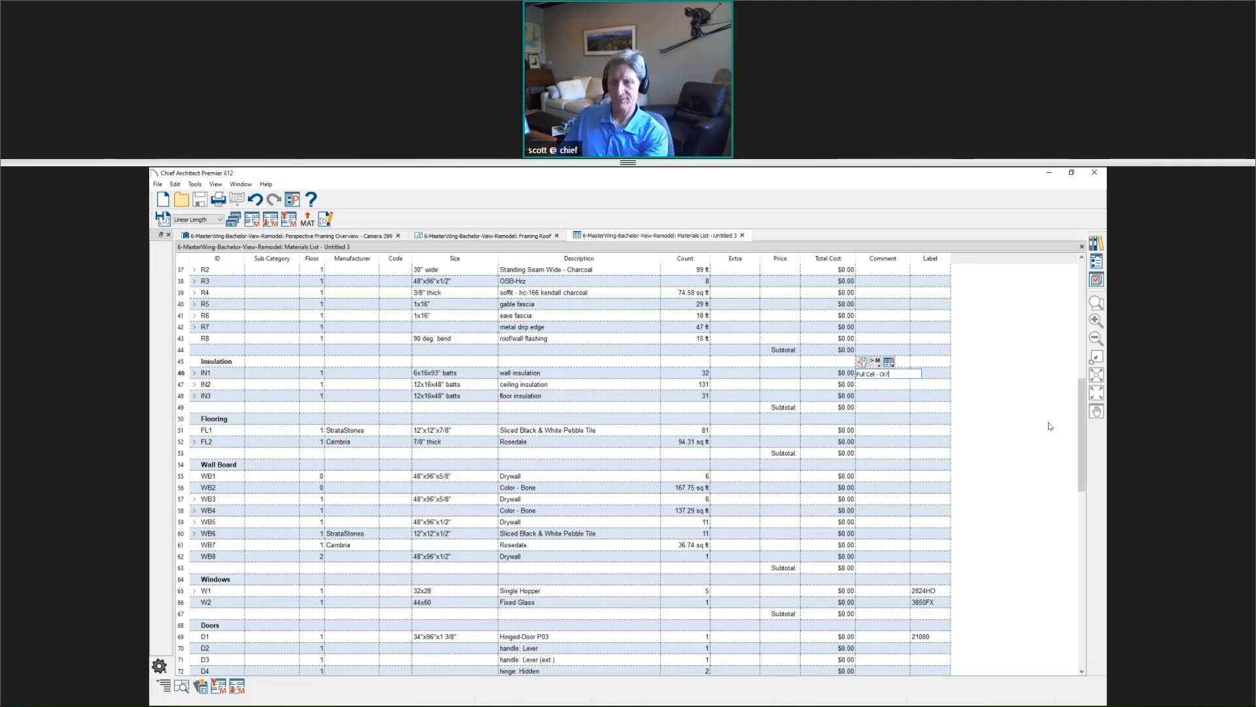
pyautogui.click(1050, 426)
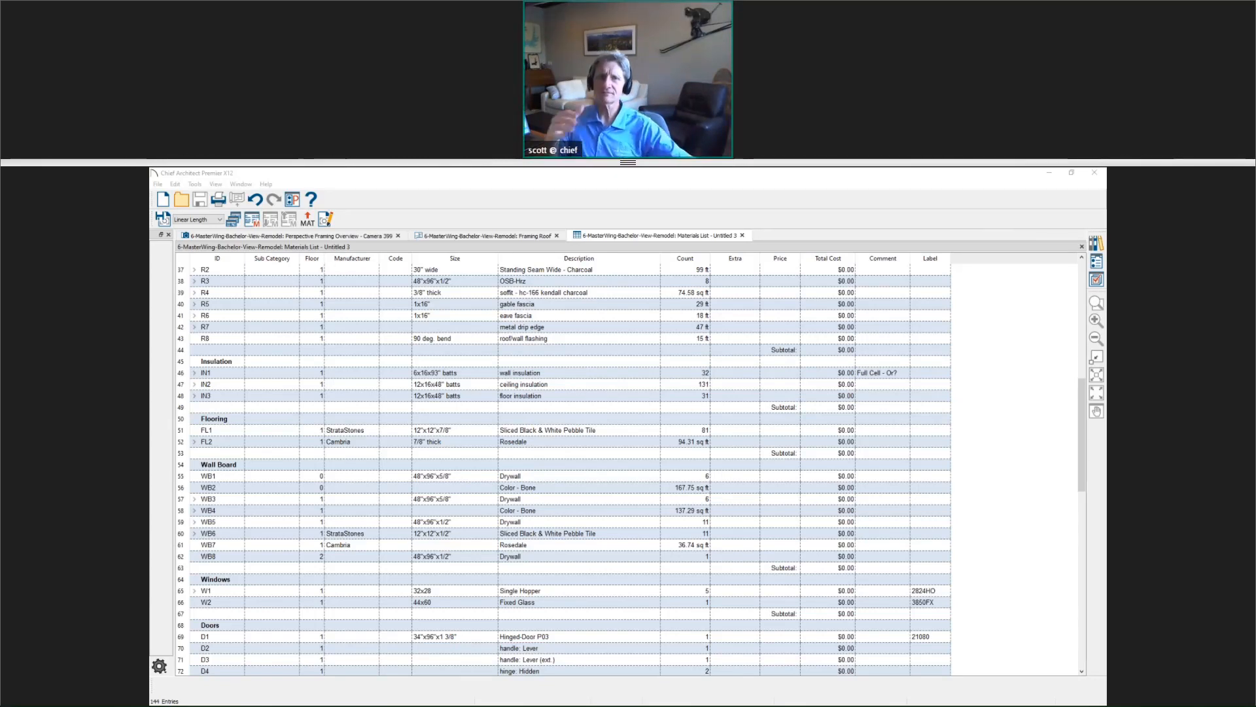
# Step: Return to the Framing Roof plan and undo the last two changes to the left wing's roof framing
pyautogui.click(487, 235)
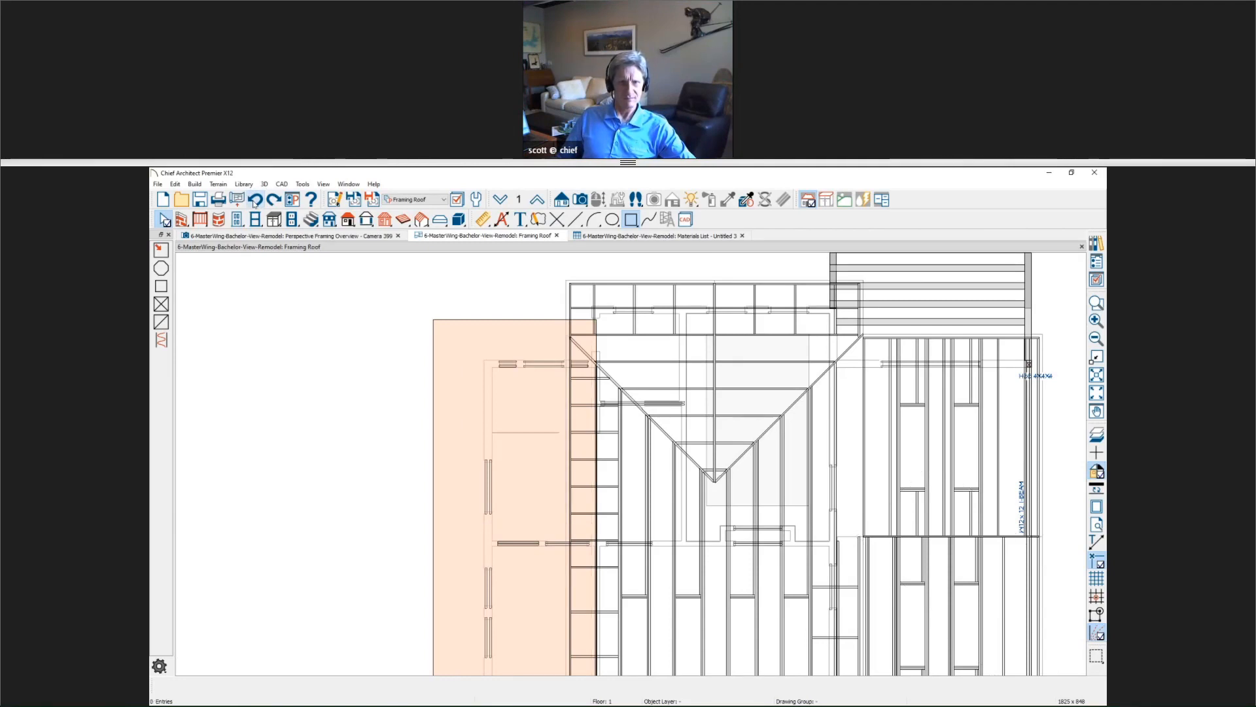
pyautogui.click(254, 202)
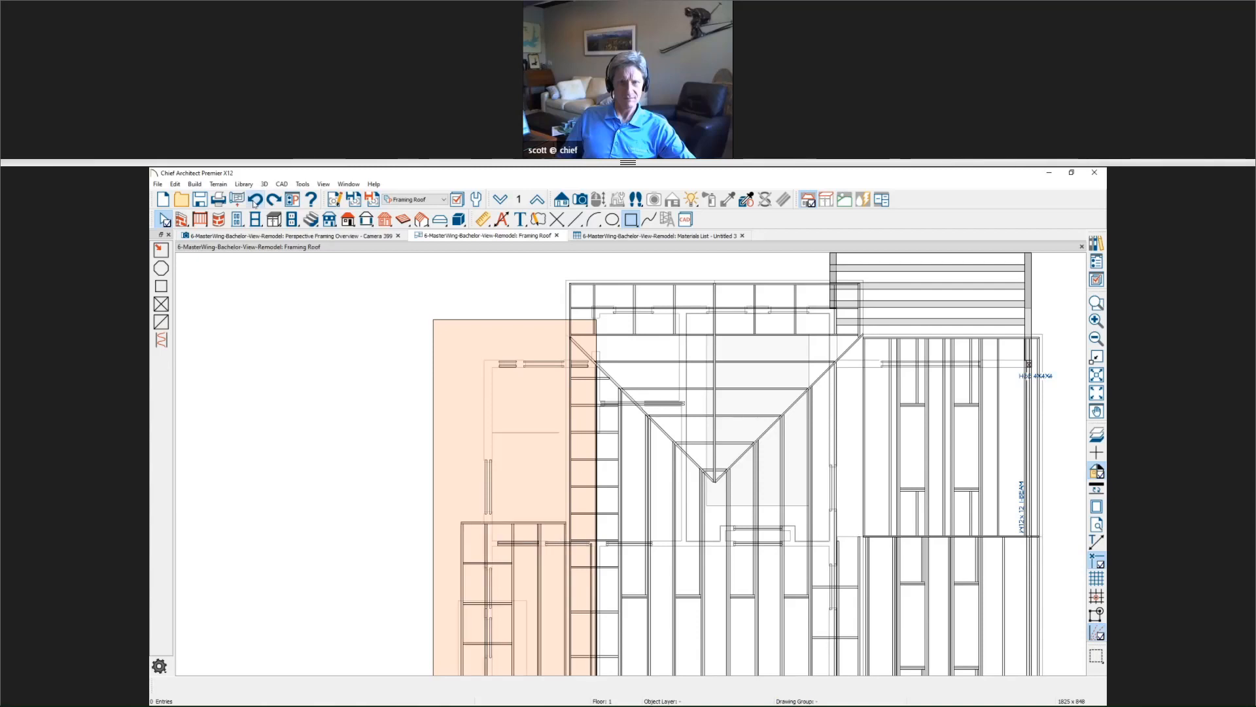
pyautogui.click(254, 202)
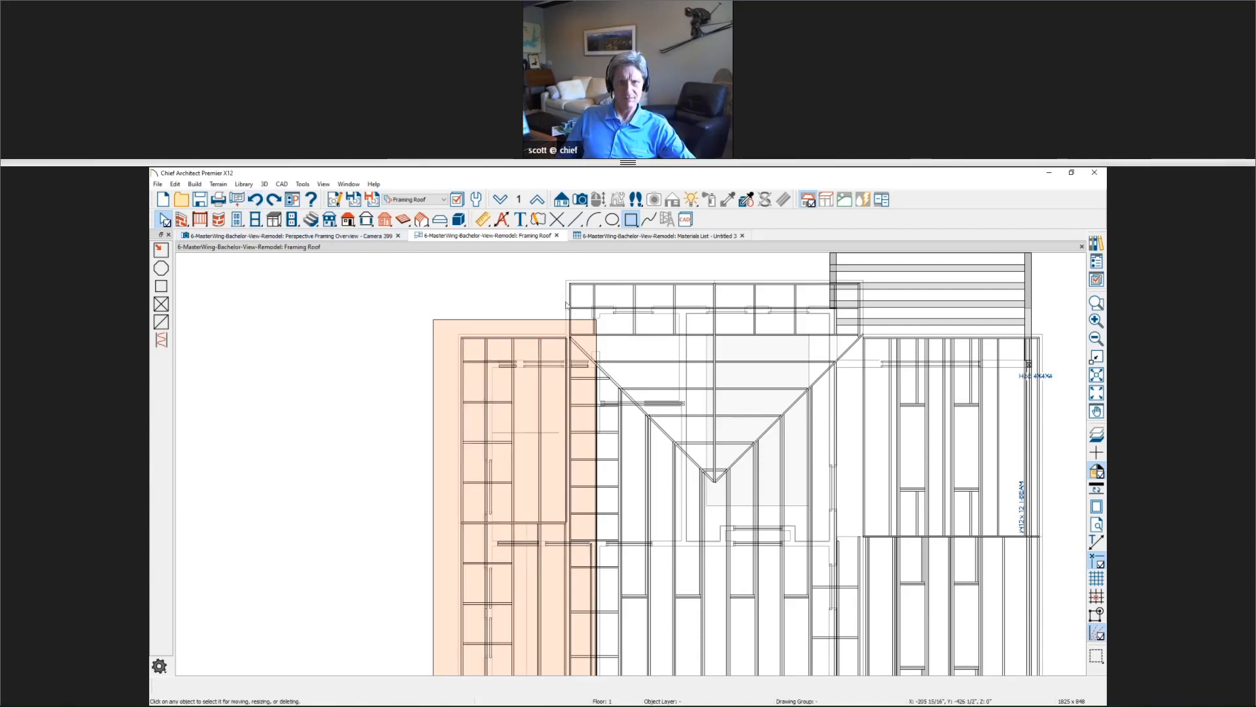
pyautogui.click(836, 346)
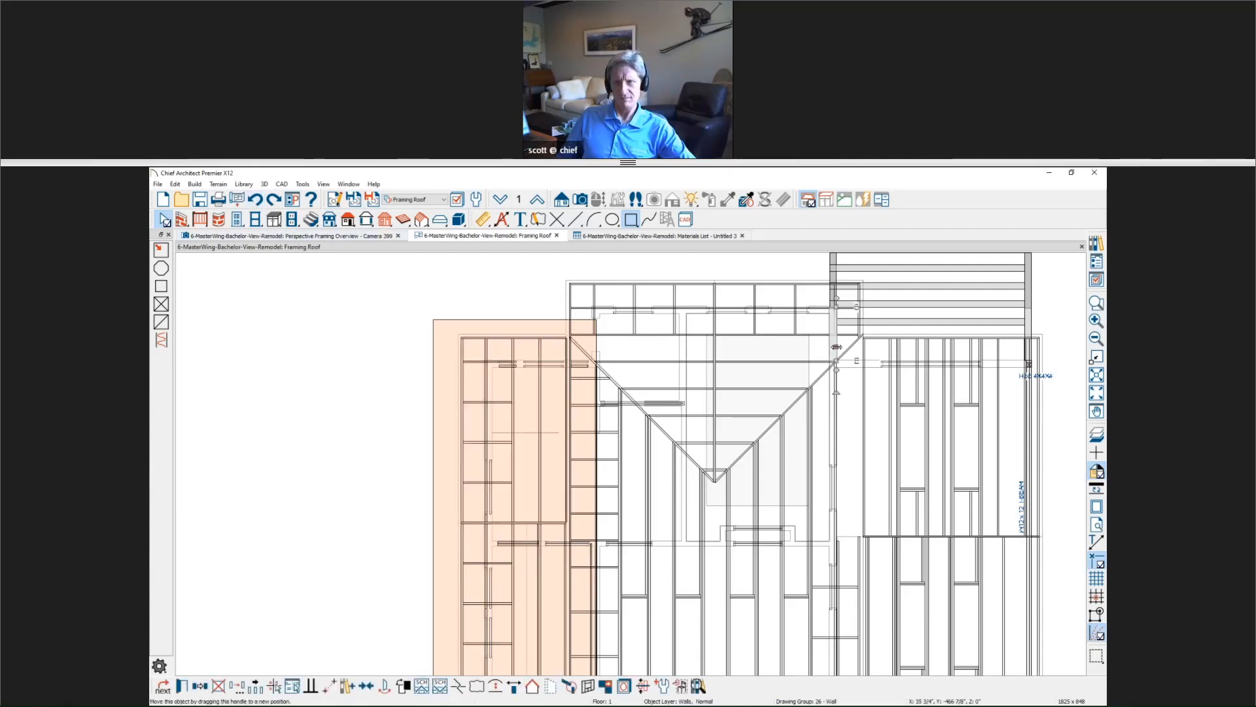
pyautogui.click(617, 364)
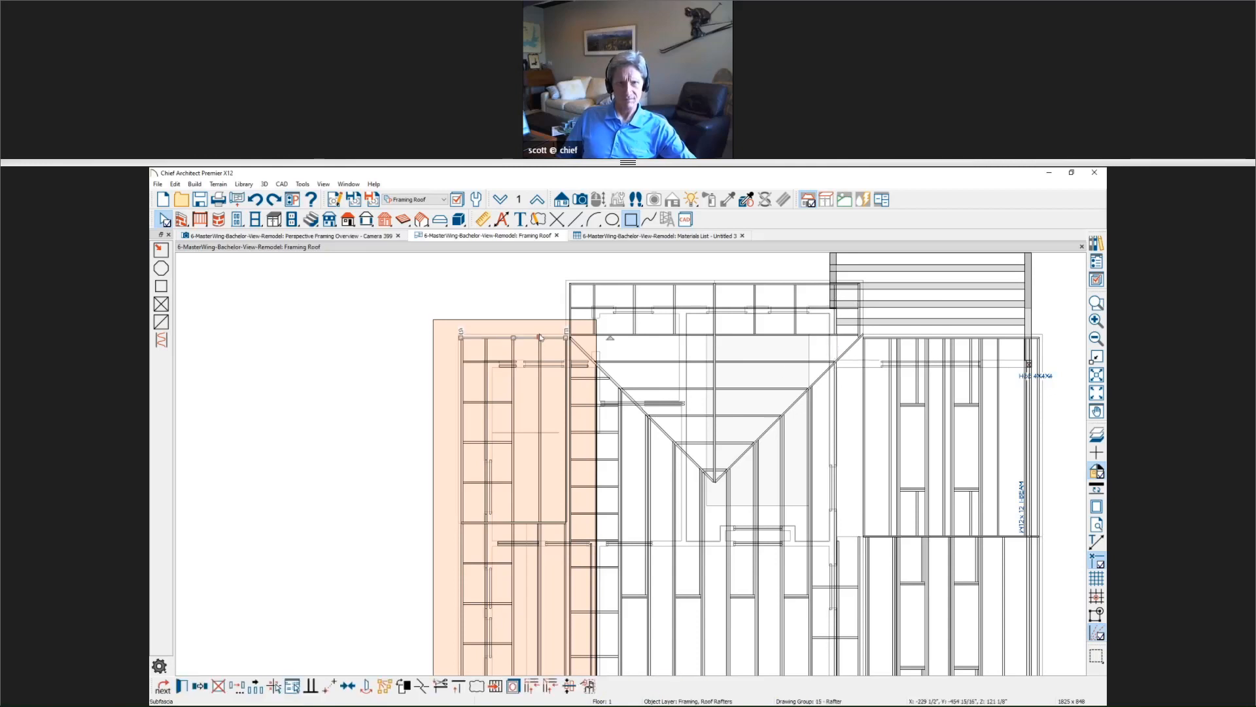
pyautogui.press('Tab')
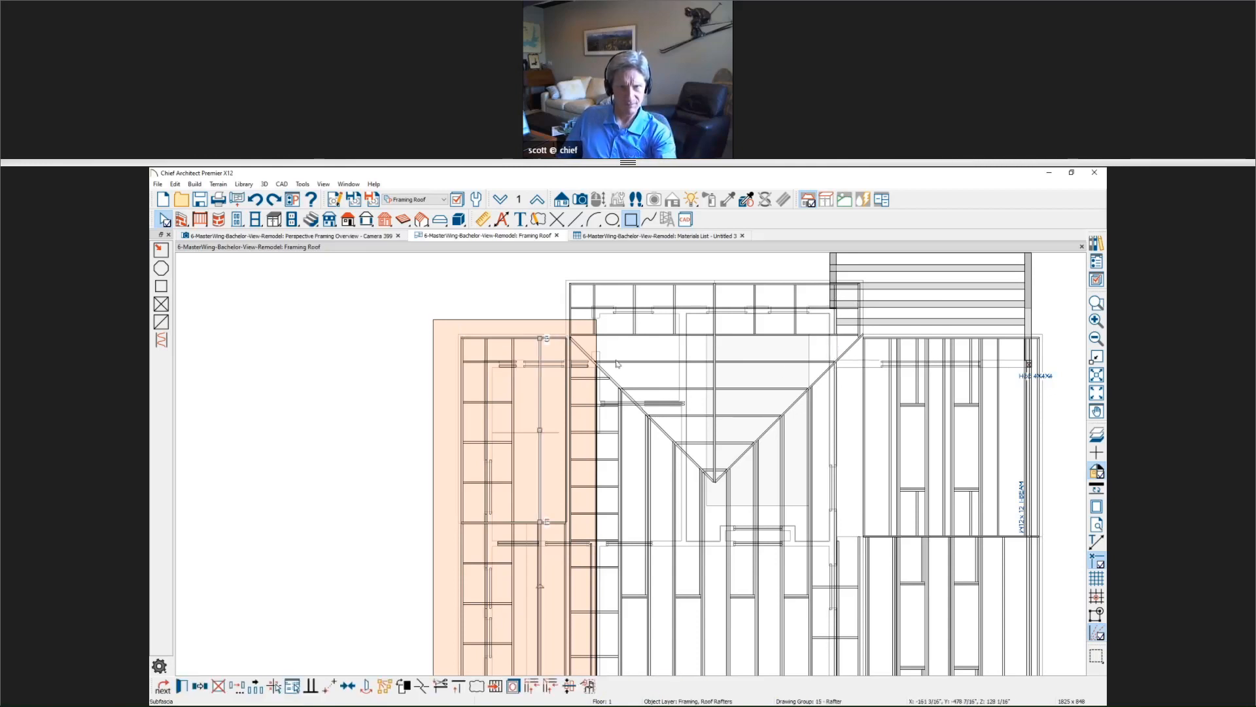
pyautogui.press('Escape')
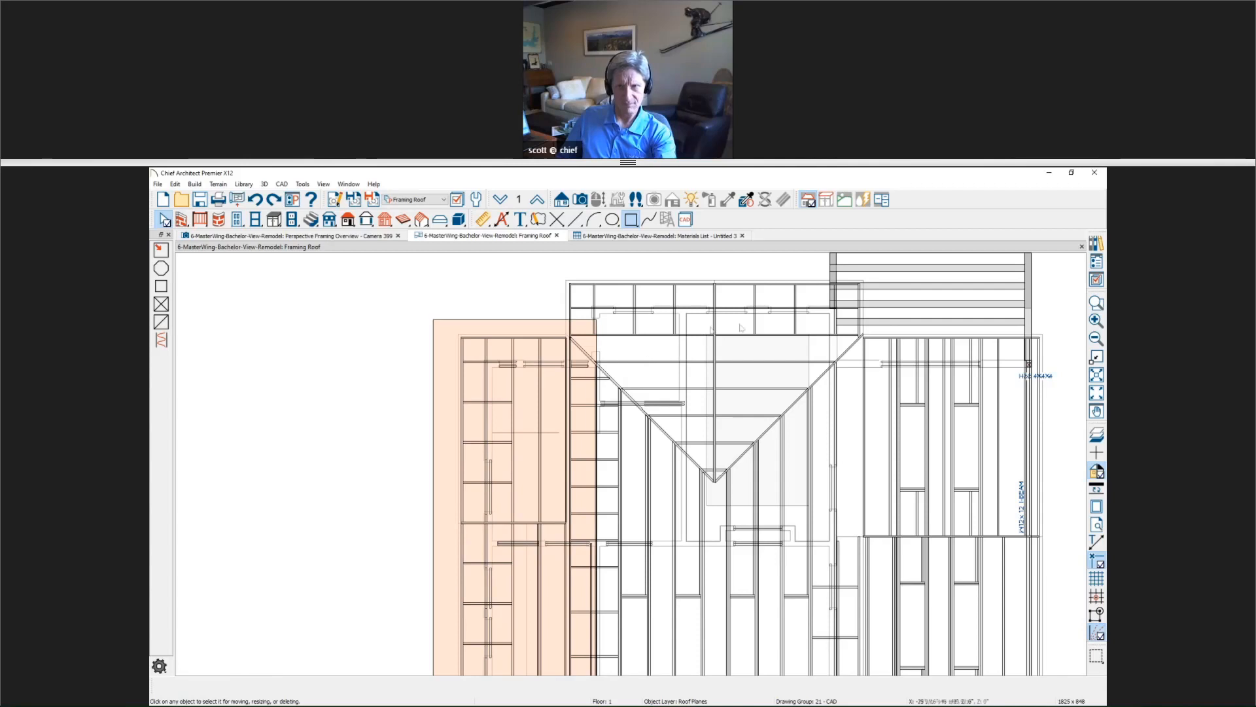
# Step: Create a custom object information field named "Ins. Type" for the horizontal exterior wall at the plan's upper edge
pyautogui.click(695, 316)
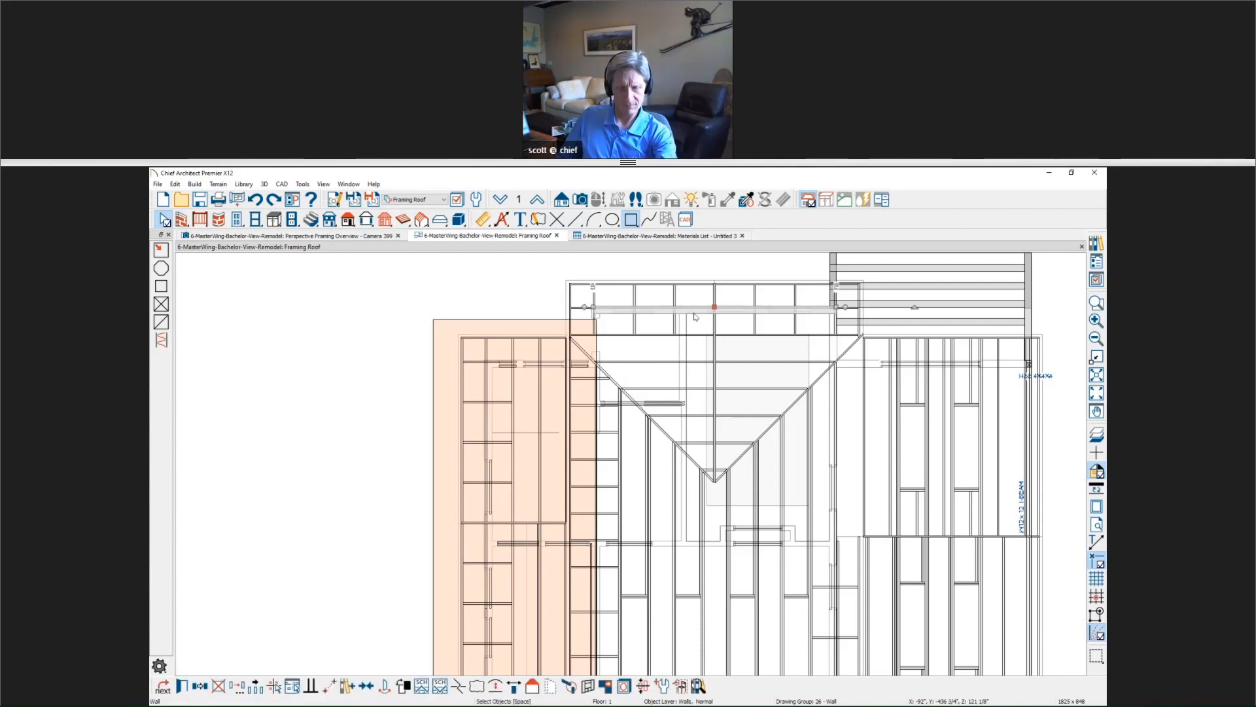
pyautogui.doubleClick(696, 317)
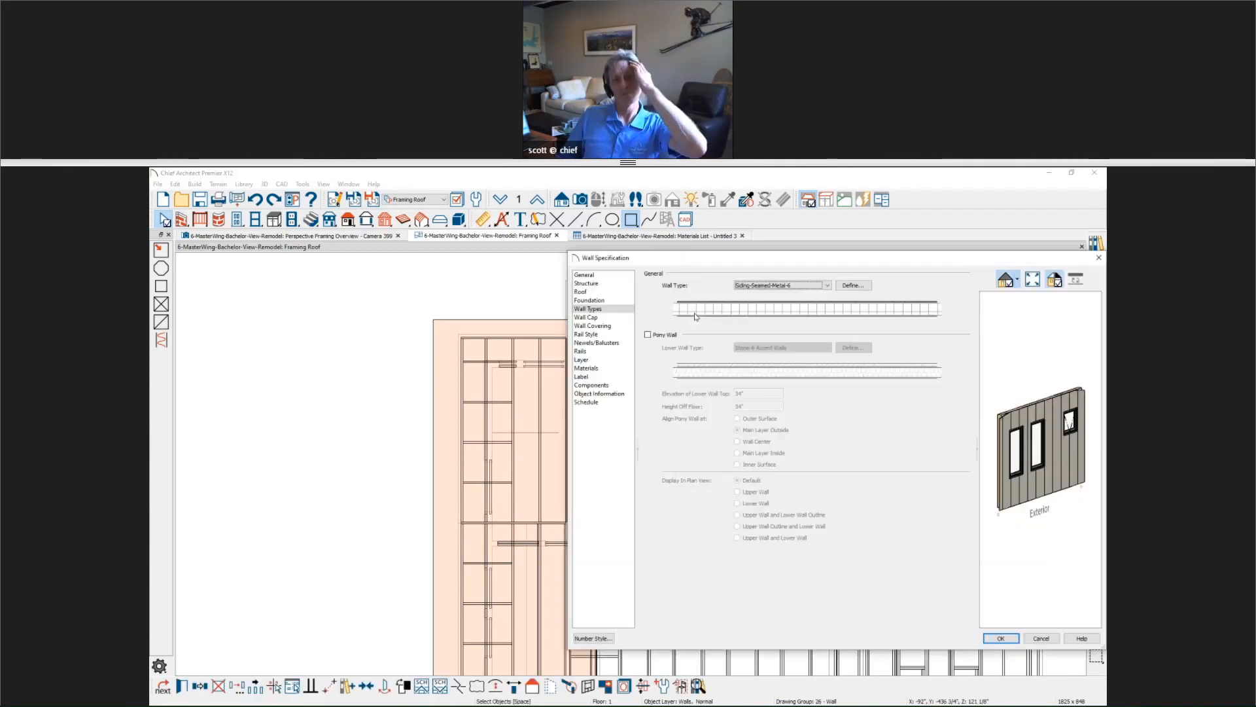
pyautogui.click(615, 386)
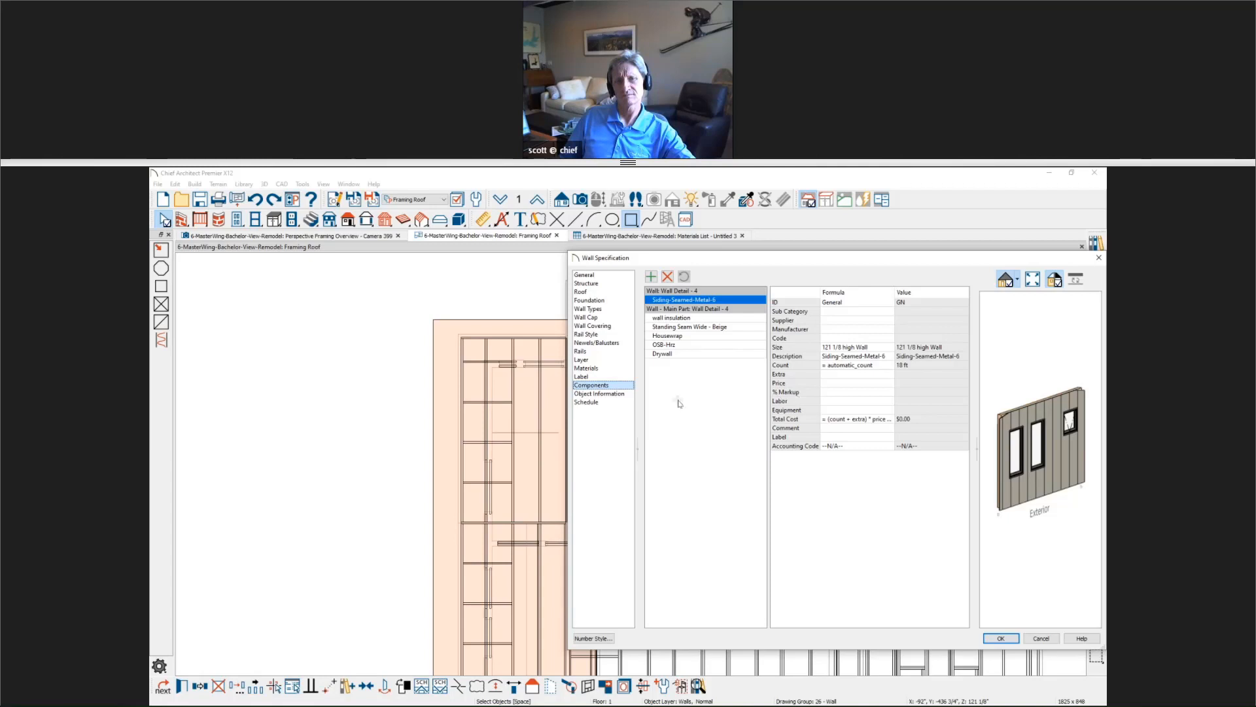
pyautogui.click(617, 395)
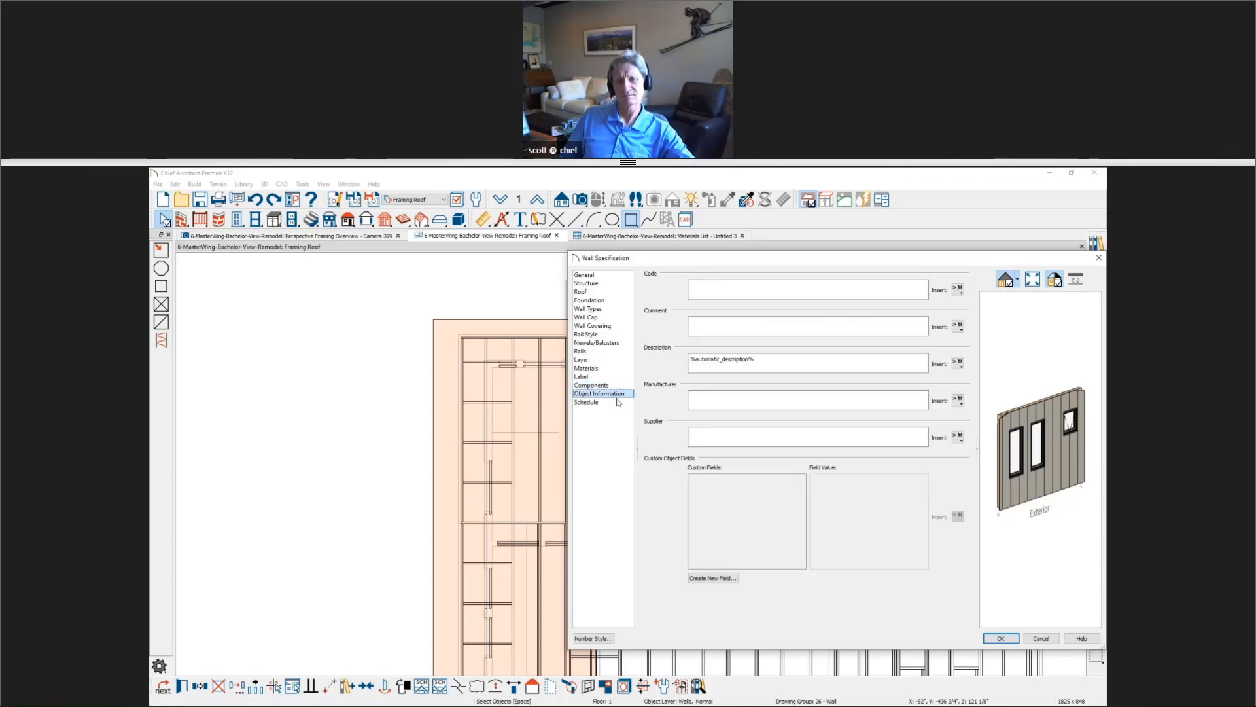
pyautogui.click(715, 579)
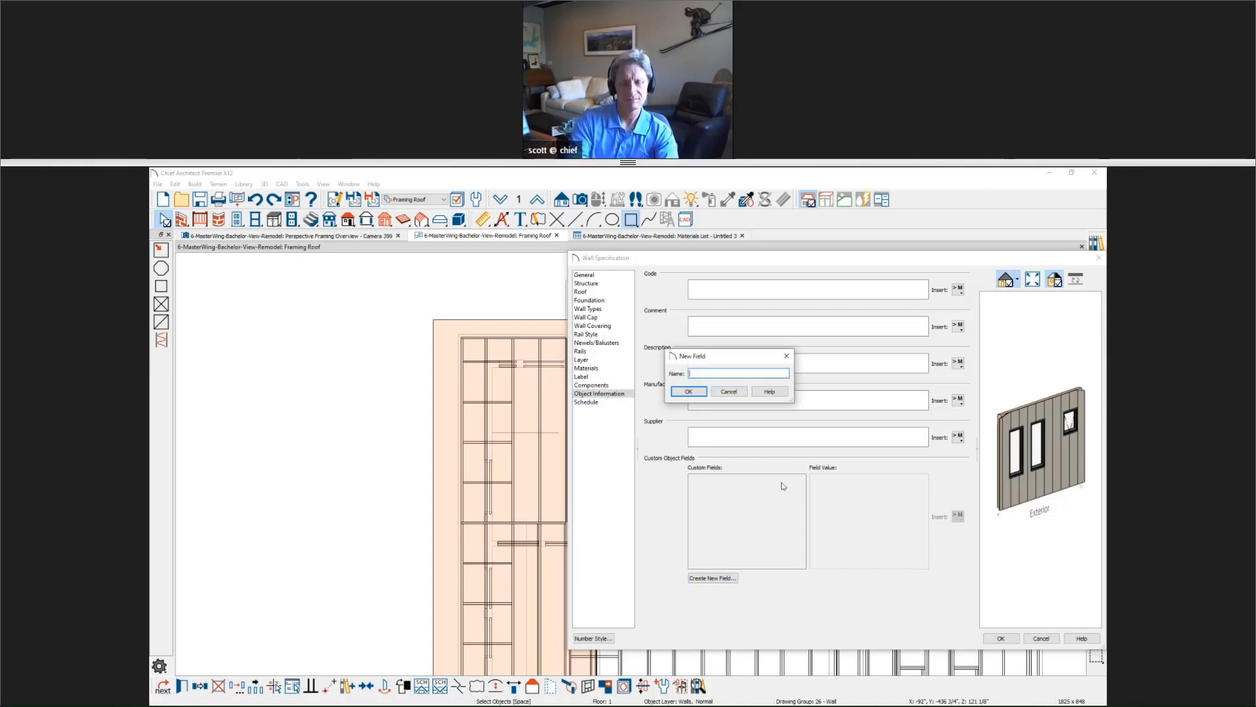
pyautogui.write('Ins. Type')
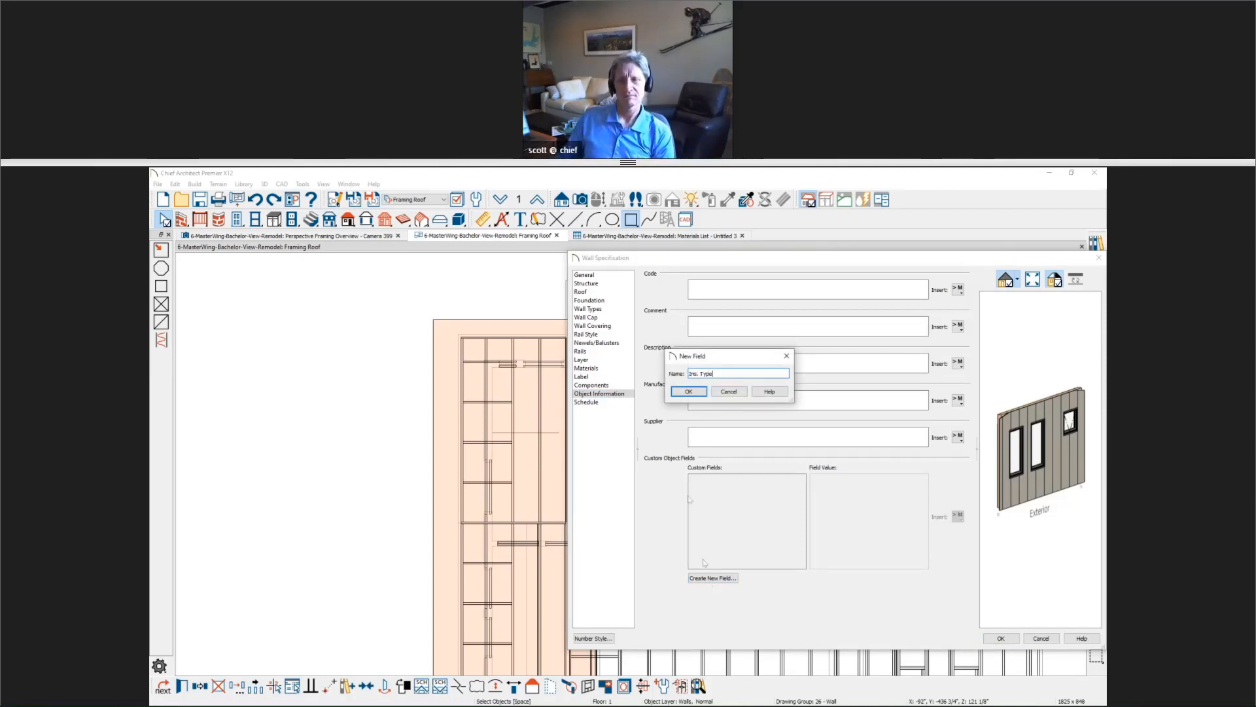
pyautogui.click(690, 392)
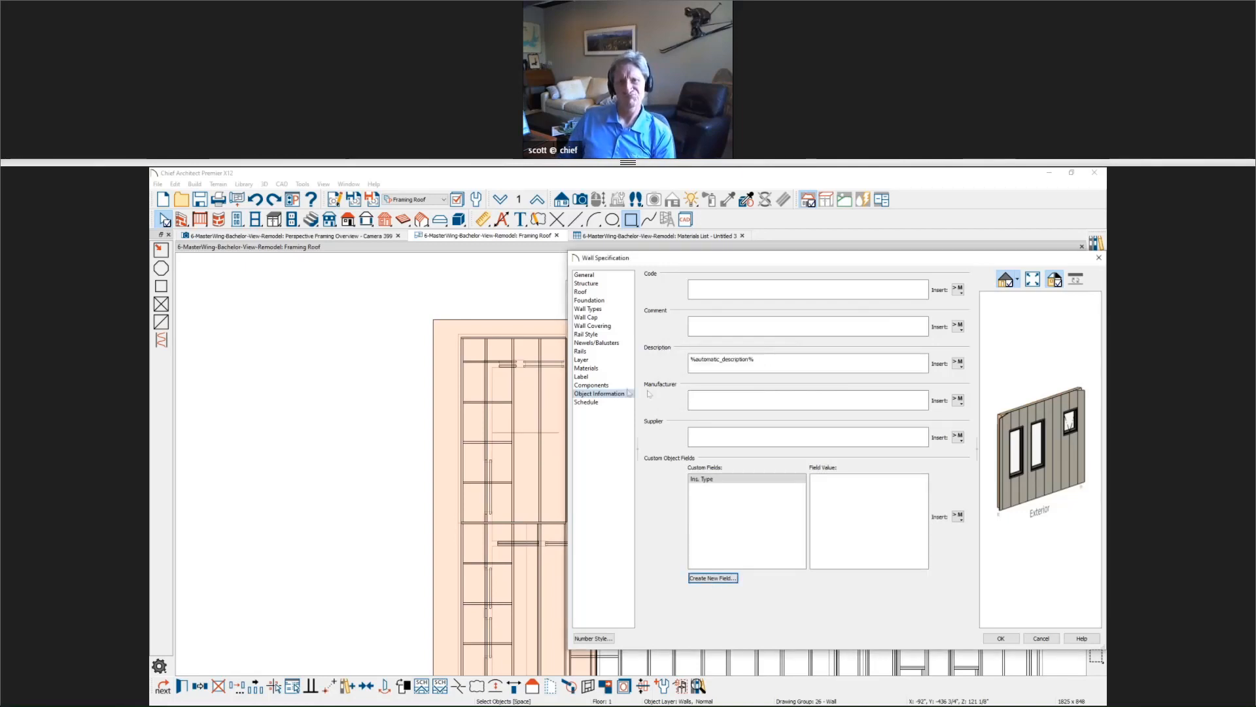
# Step: Change the wall insulation component's description to "wall insulation - Full Cell" and generate a materials list for the selected wall
pyautogui.click(615, 386)
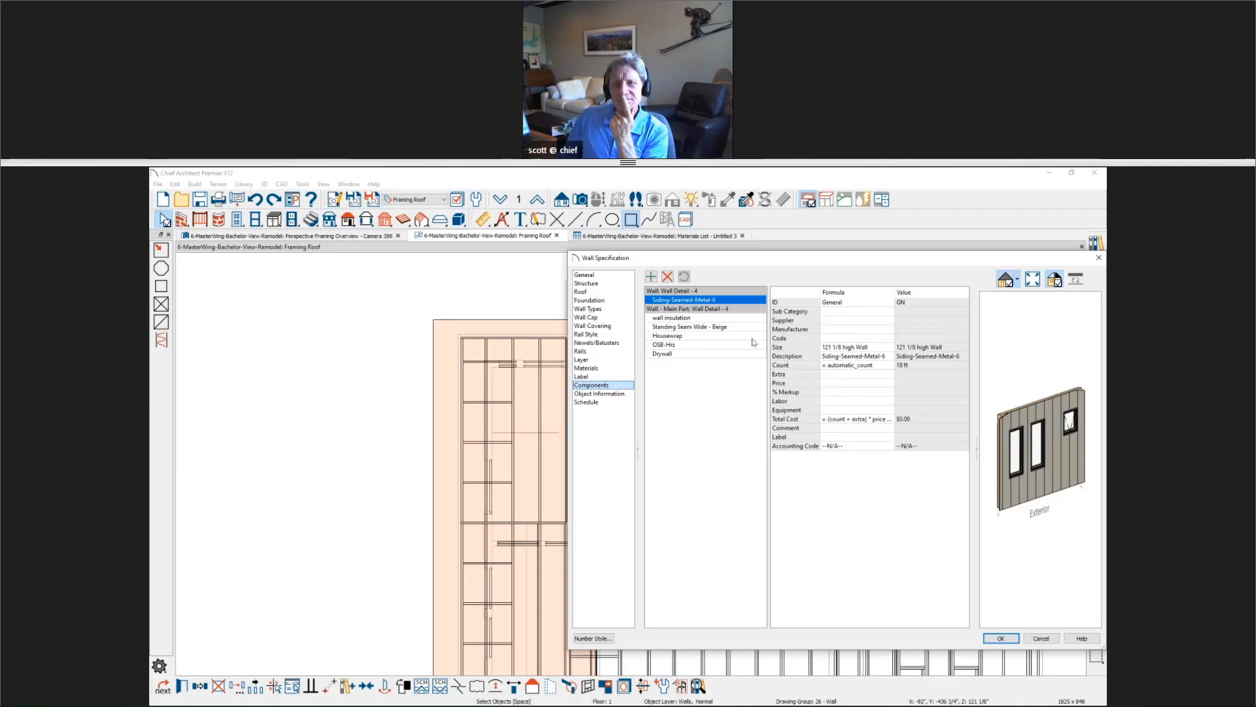
pyautogui.click(698, 319)
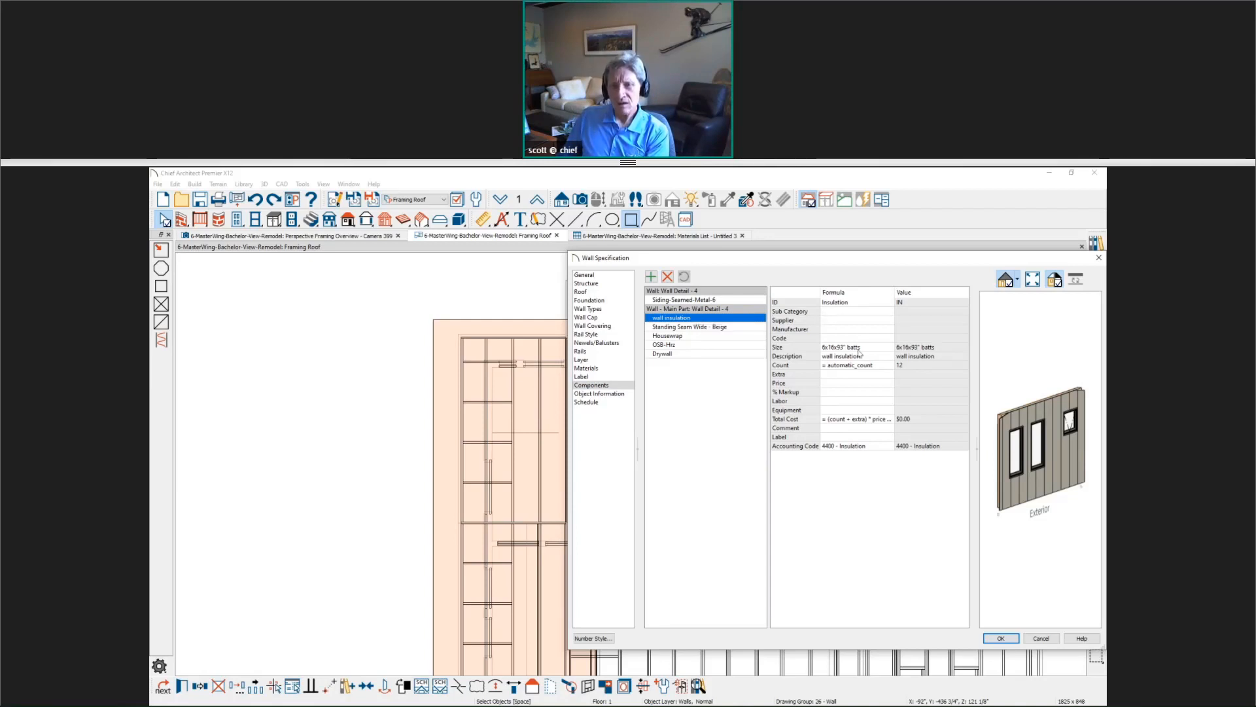
pyautogui.click(879, 358)
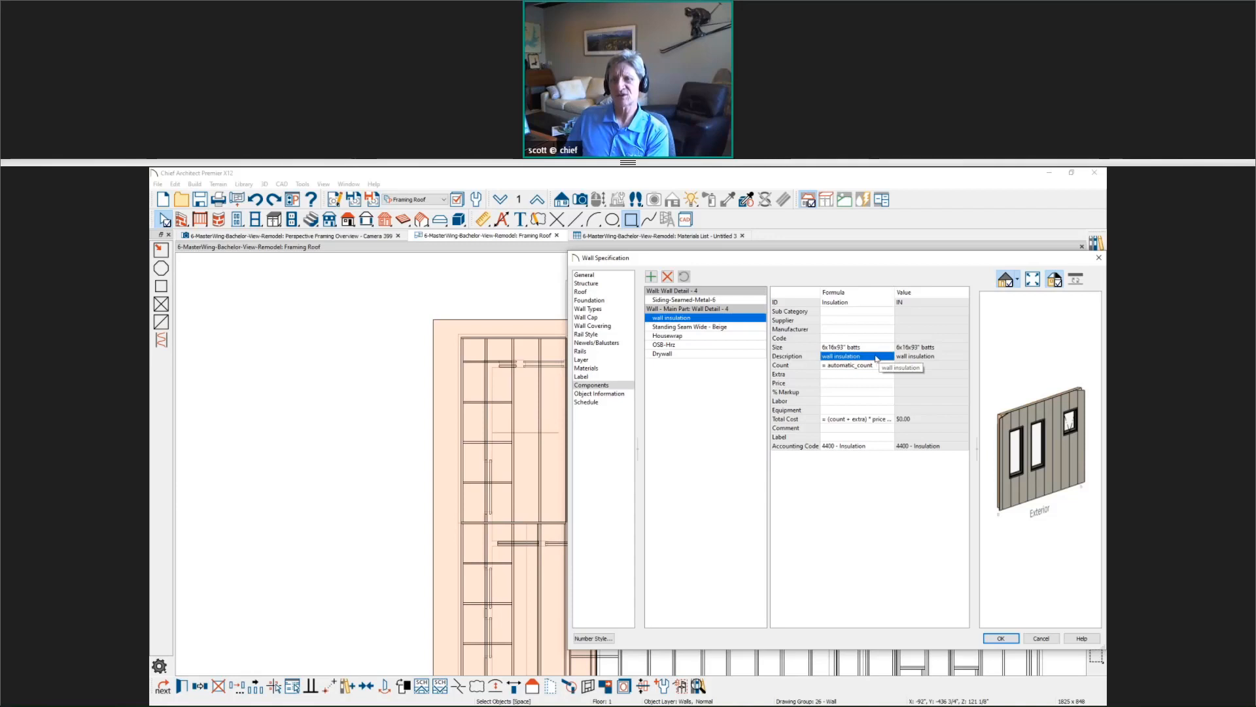
pyautogui.click(876, 357)
pyautogui.click(878, 356)
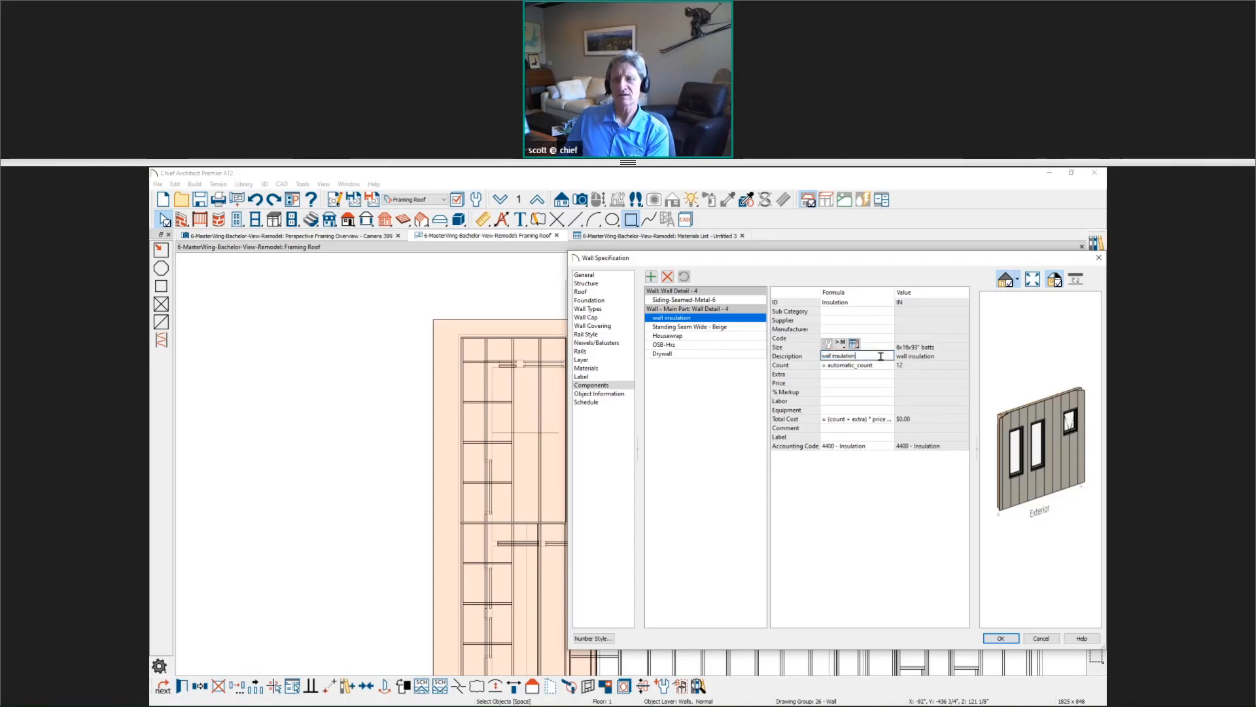
pyautogui.moveTo(878, 356); pyautogui.dragTo(821, 357)
pyautogui.click(873, 356)
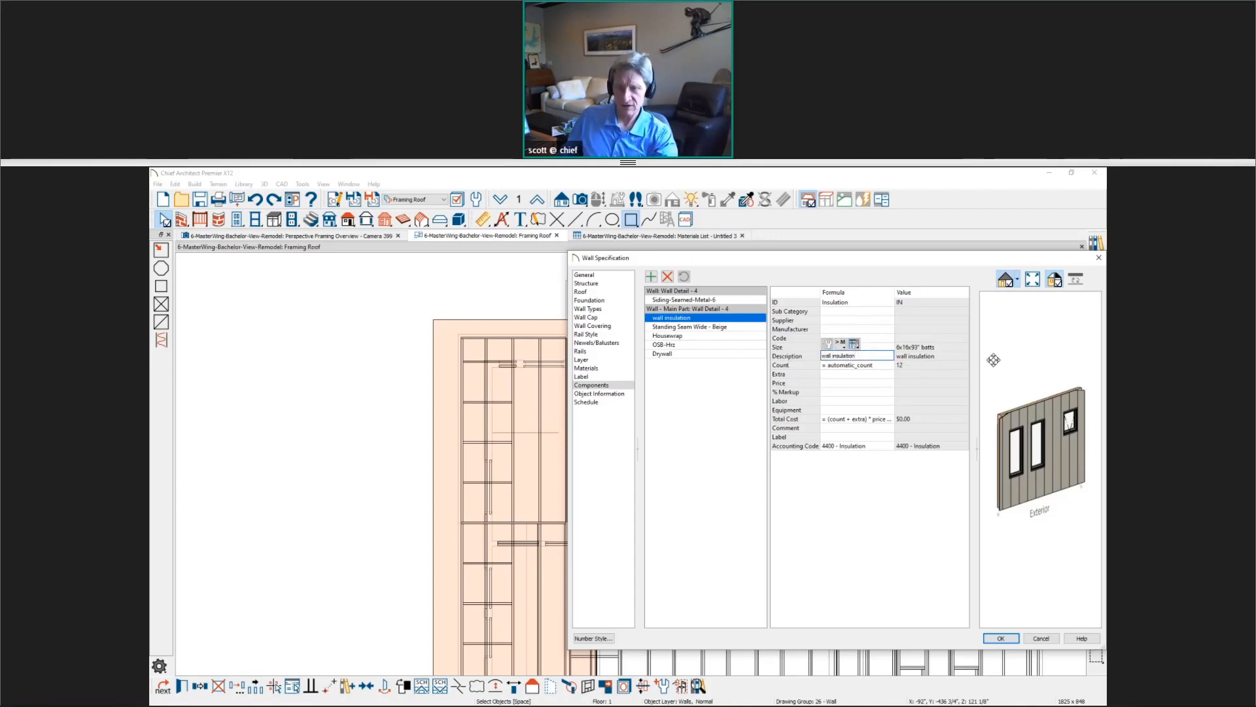
pyautogui.write('- Full Cell')
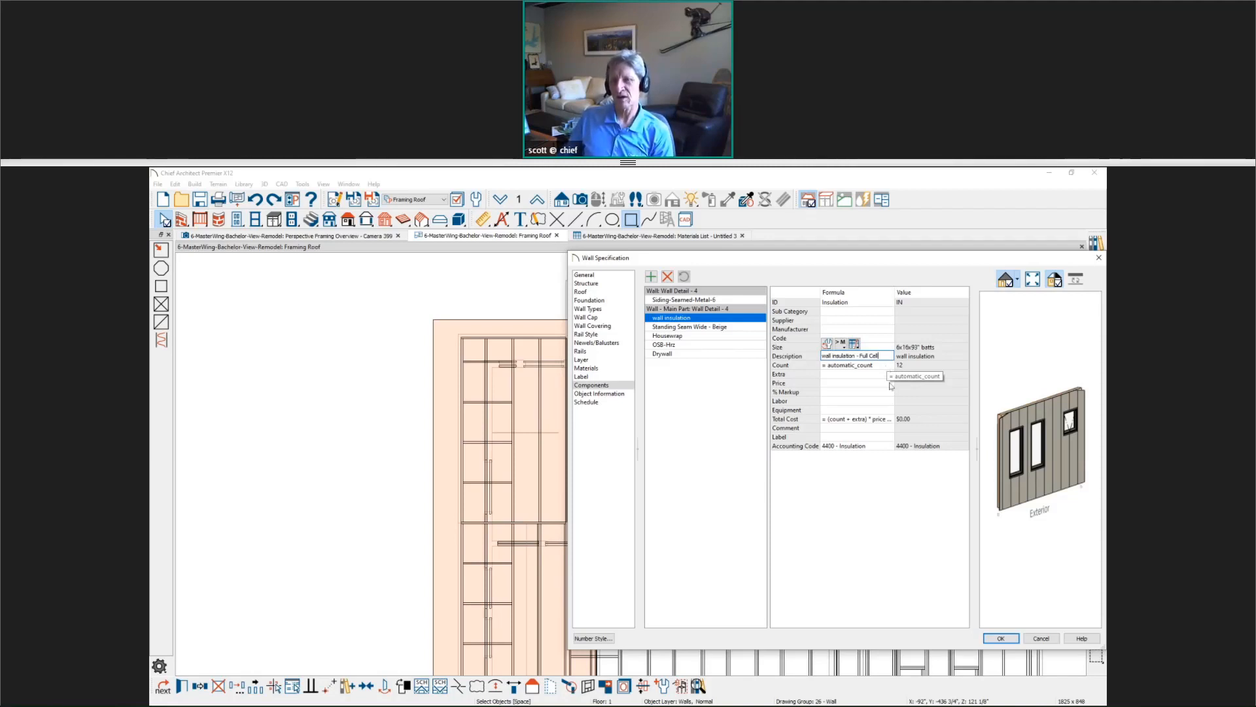
pyautogui.click(1002, 638)
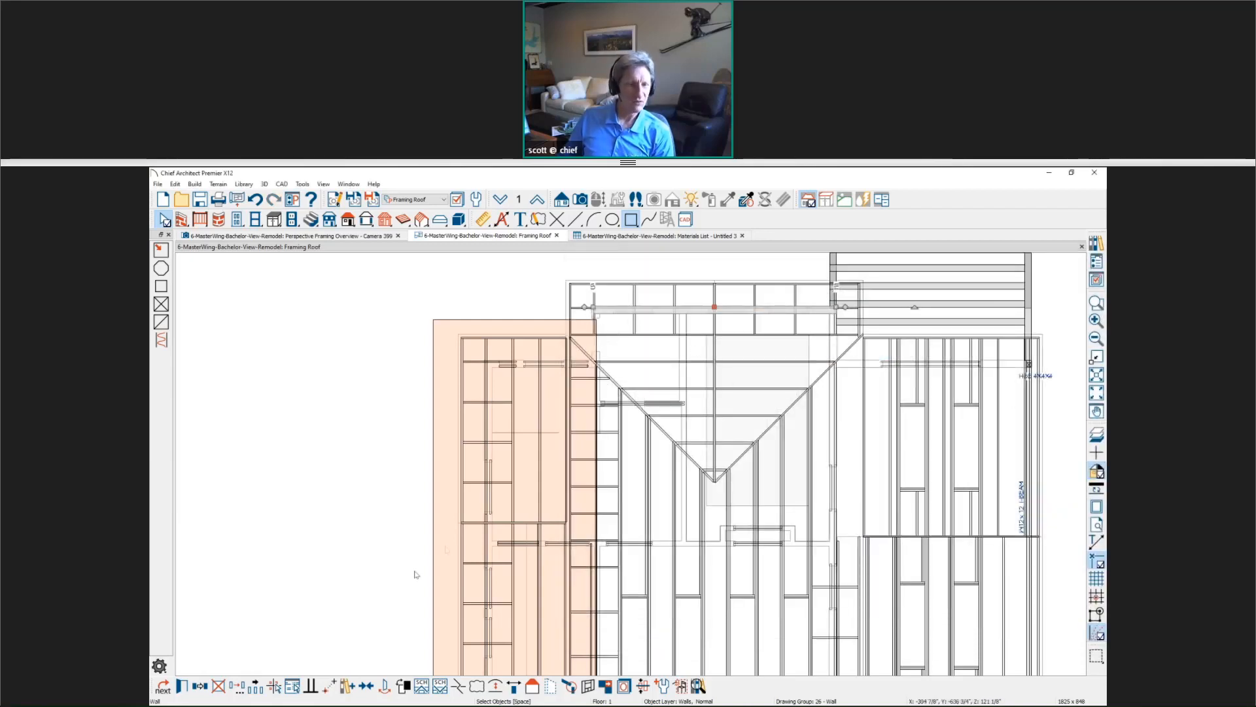
pyautogui.click(290, 684)
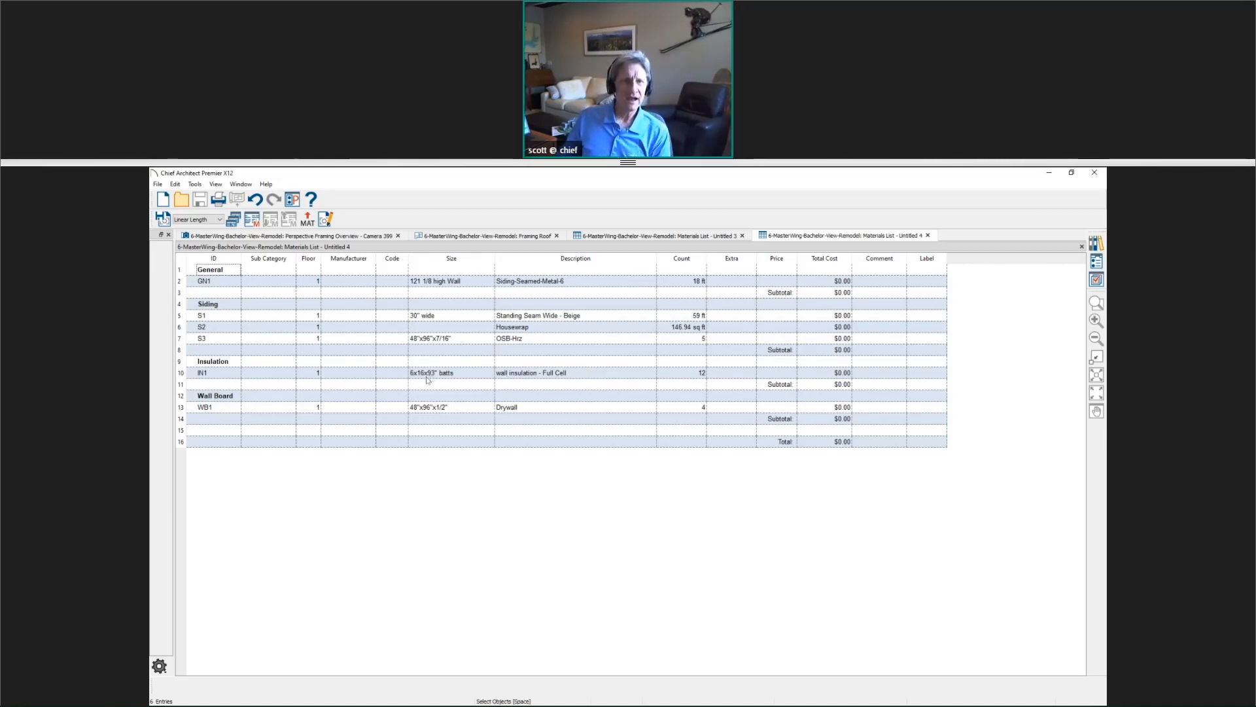
# Step: Set the size of the same wall's "wall insulation - Full Cell" component to "Roll" and generate a new materials list from the wall
pyautogui.click(505, 236)
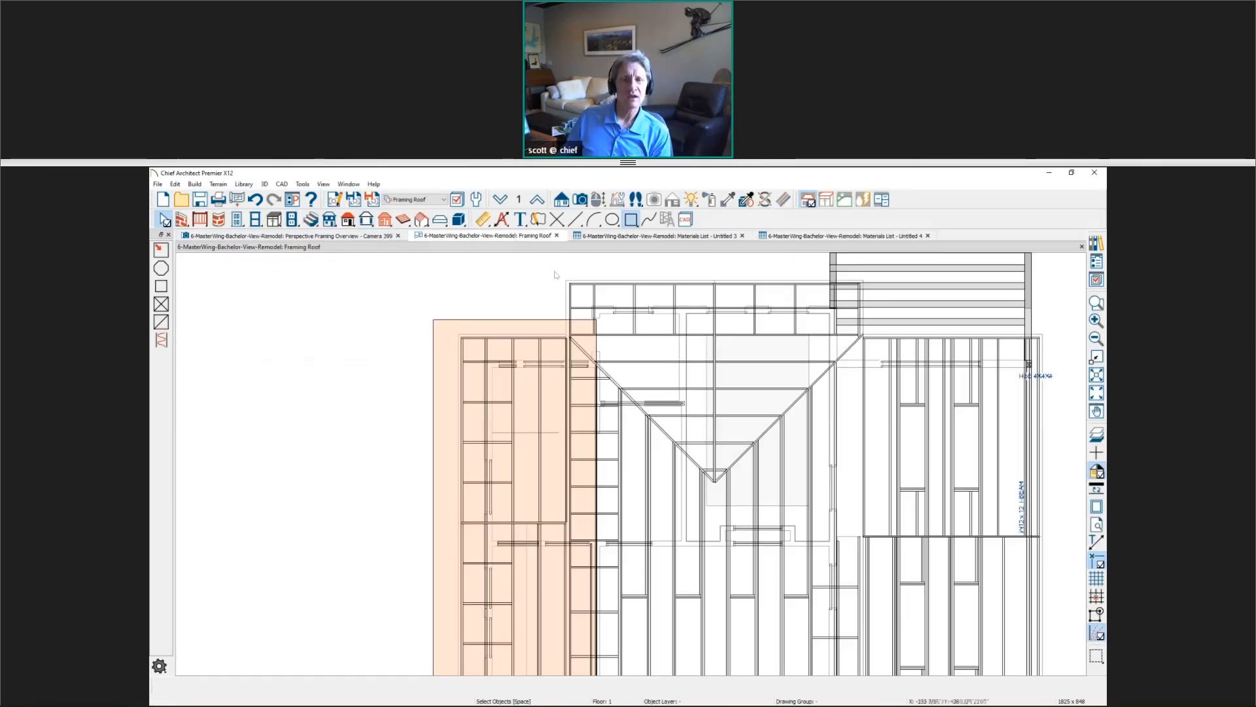
pyautogui.click(669, 319)
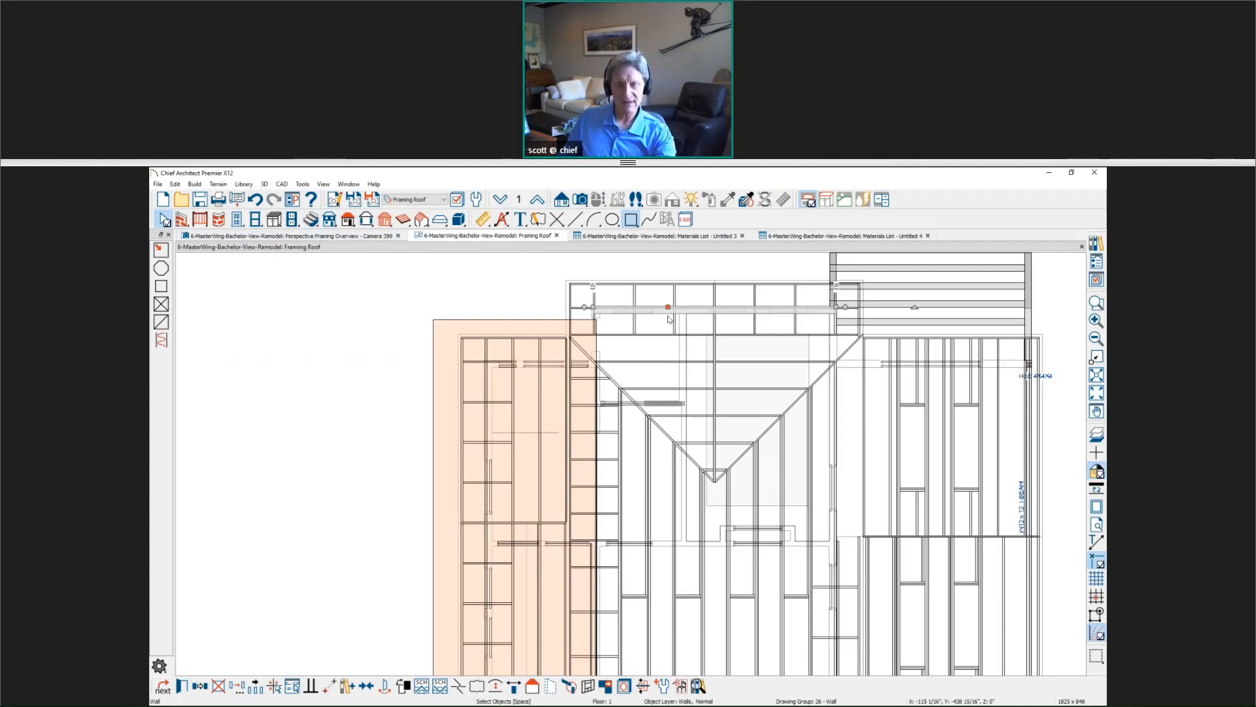
pyautogui.doubleClick(669, 319)
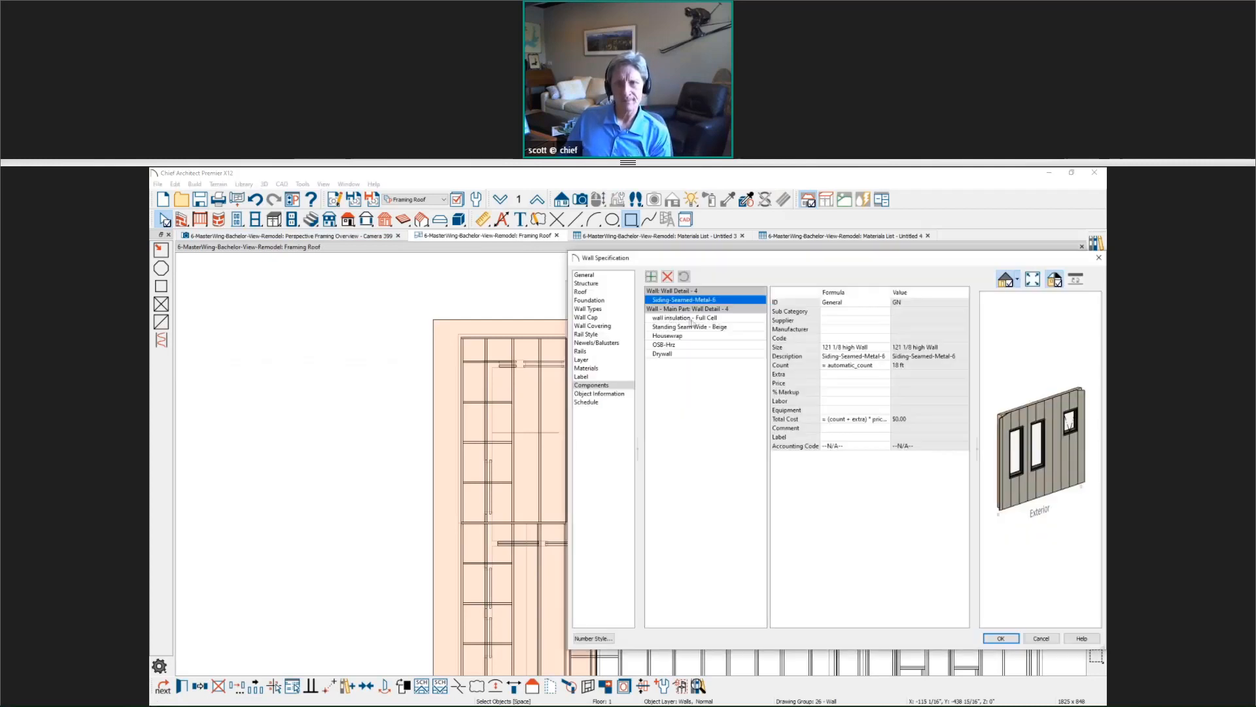
pyautogui.click(693, 319)
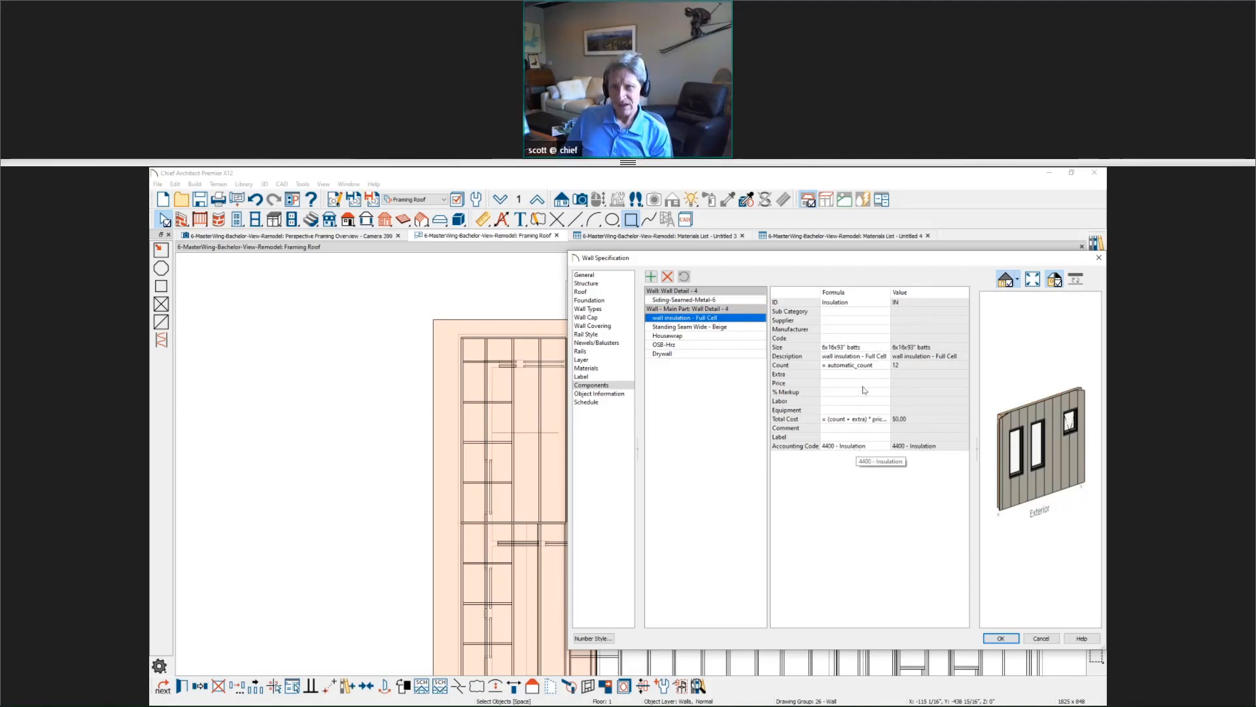
pyautogui.click(854, 347)
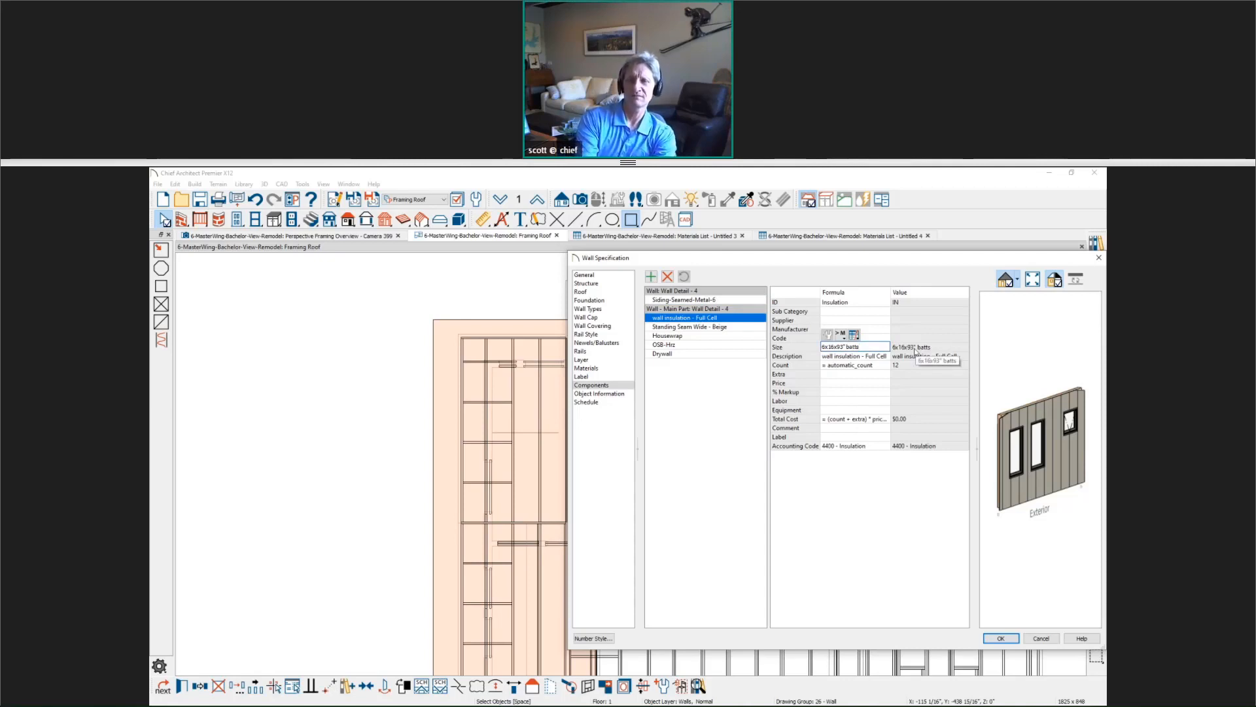
pyautogui.hotkey('ctrl', 'a')
pyautogui.write('Roof')
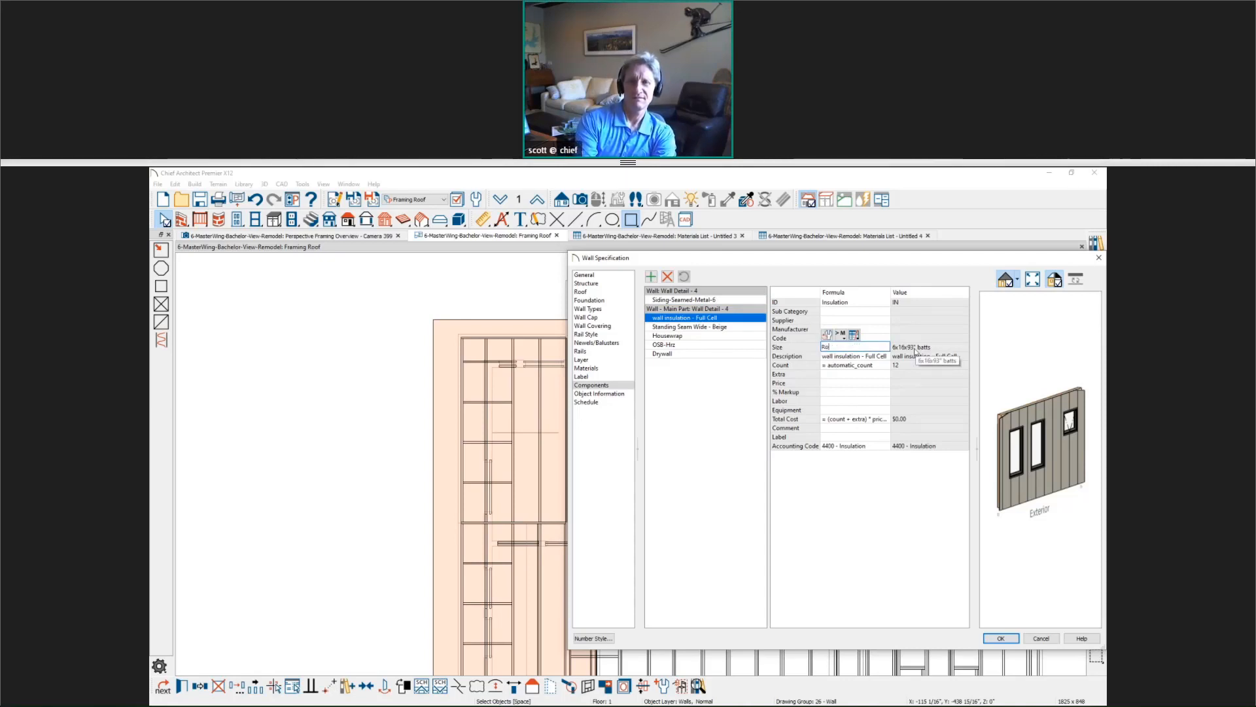
pyautogui.press('BackSpace')
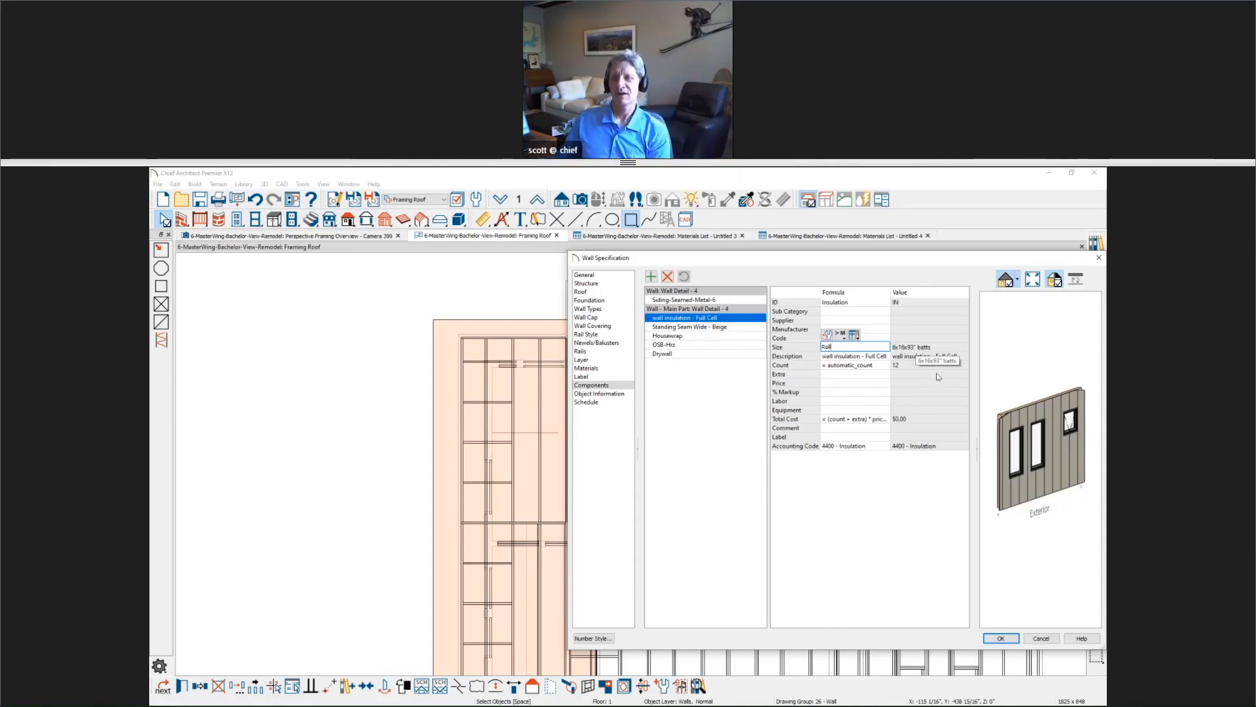
pyautogui.press('Tab')
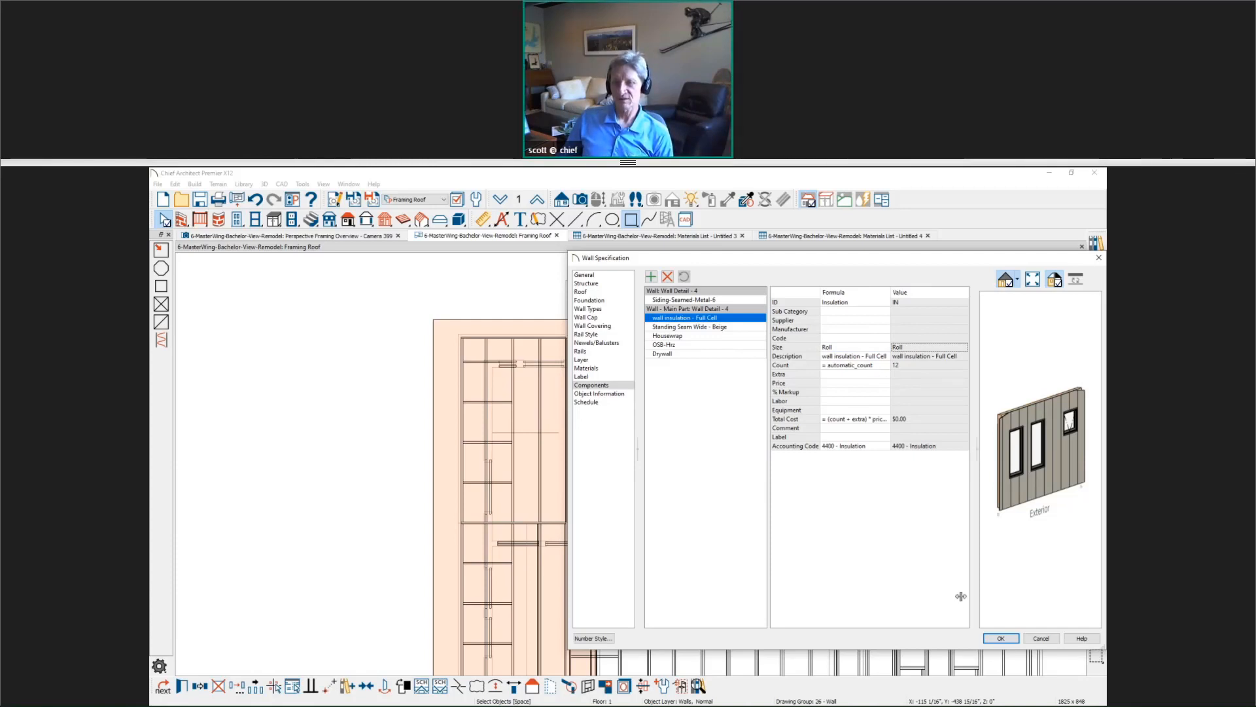
pyautogui.click(1000, 638)
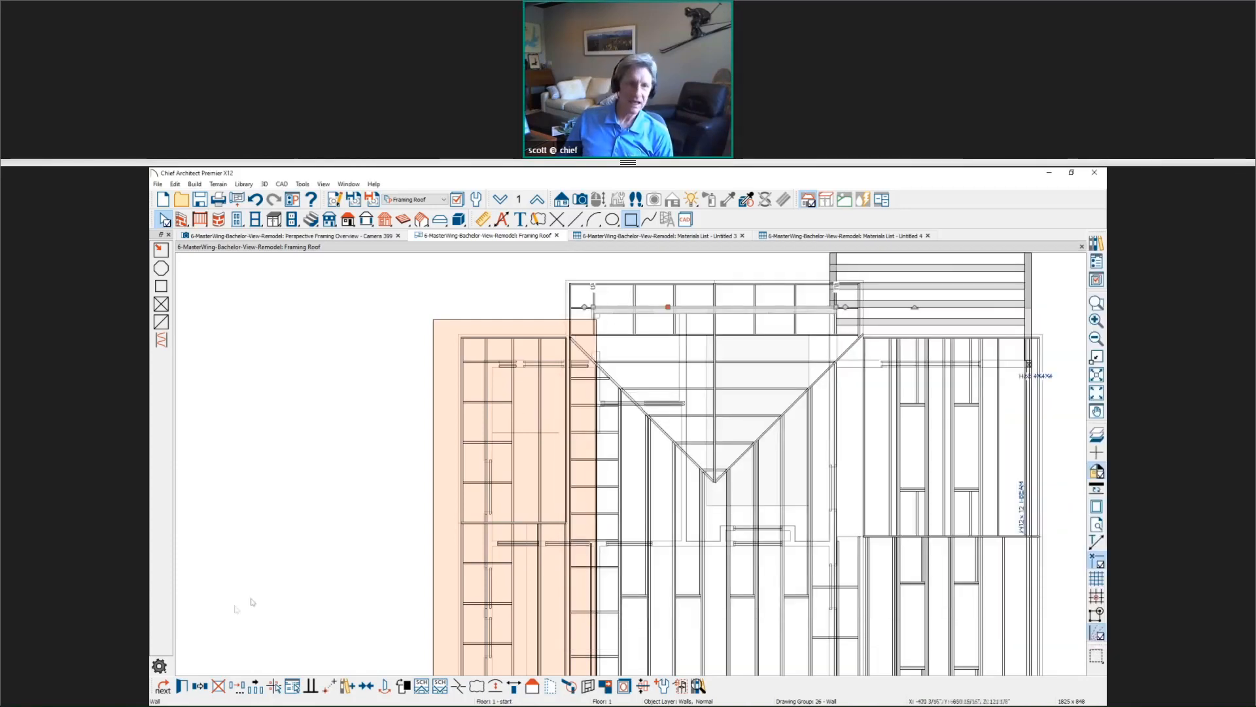
pyautogui.click(290, 690)
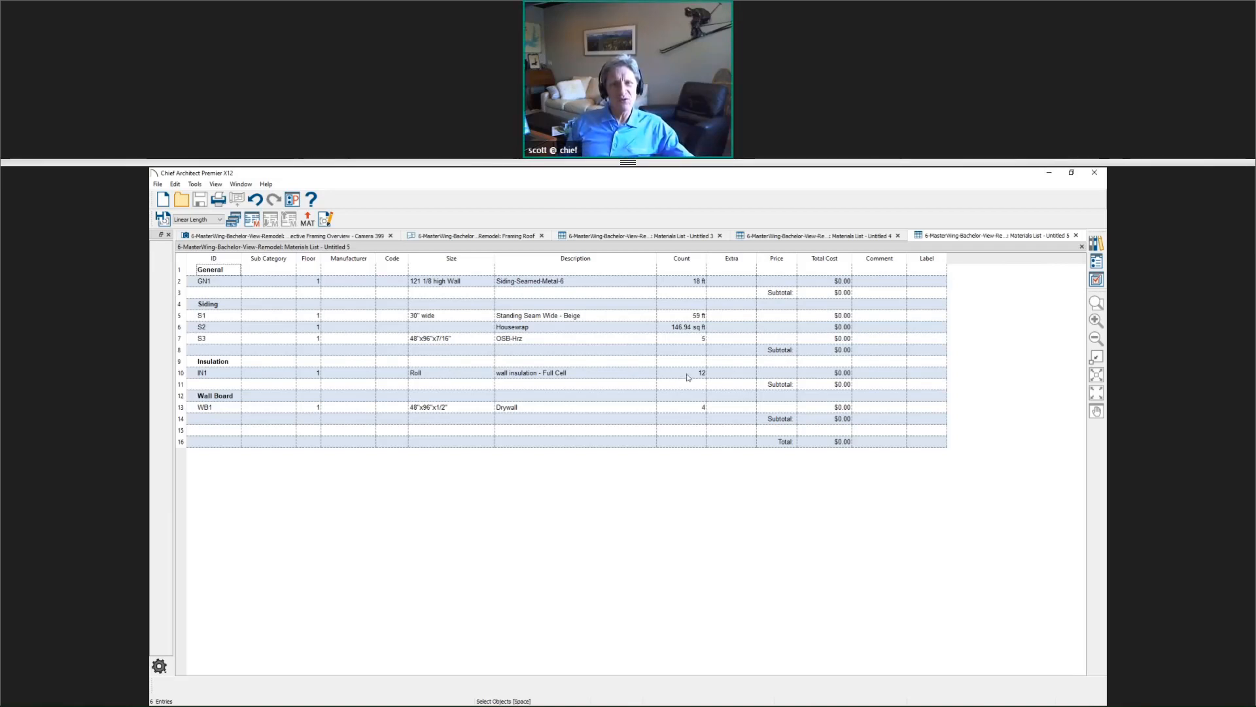
# Step: Return to the materials list Untitled 3 and examine its first categories, starting with the siding row GN1
pyautogui.click(632, 236)
pyautogui.scroll(10, 437, 422)
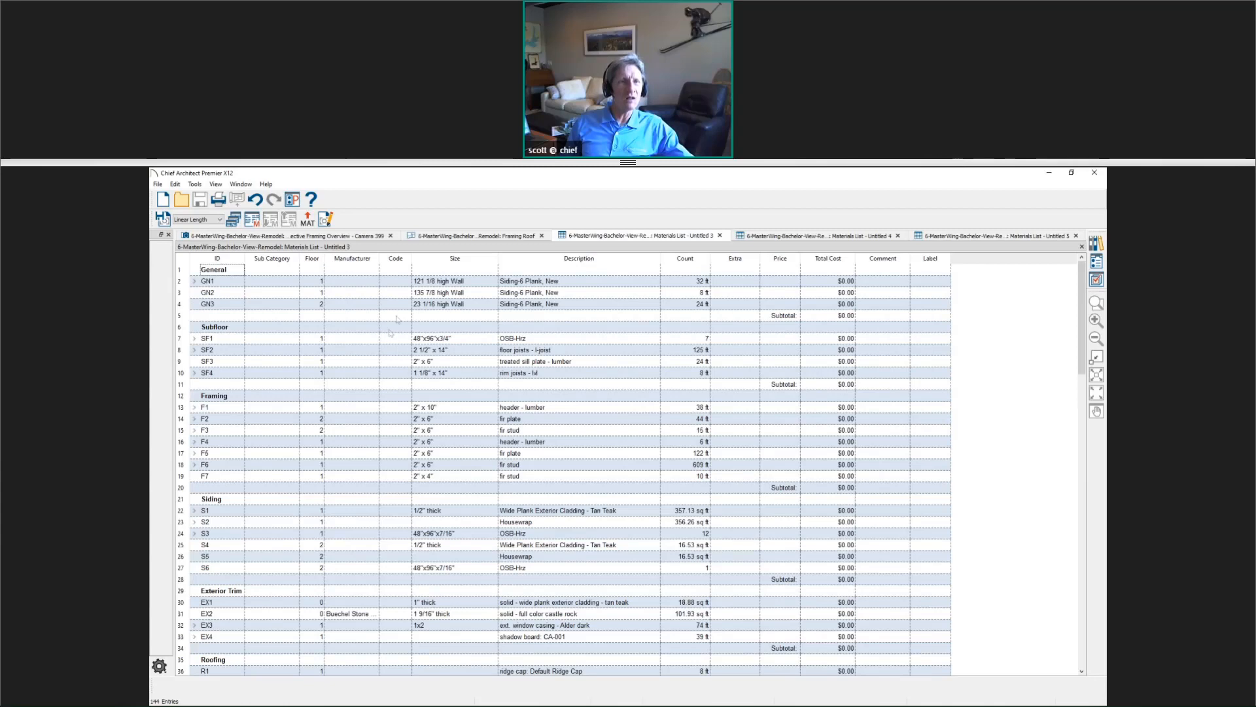
pyautogui.click(577, 283)
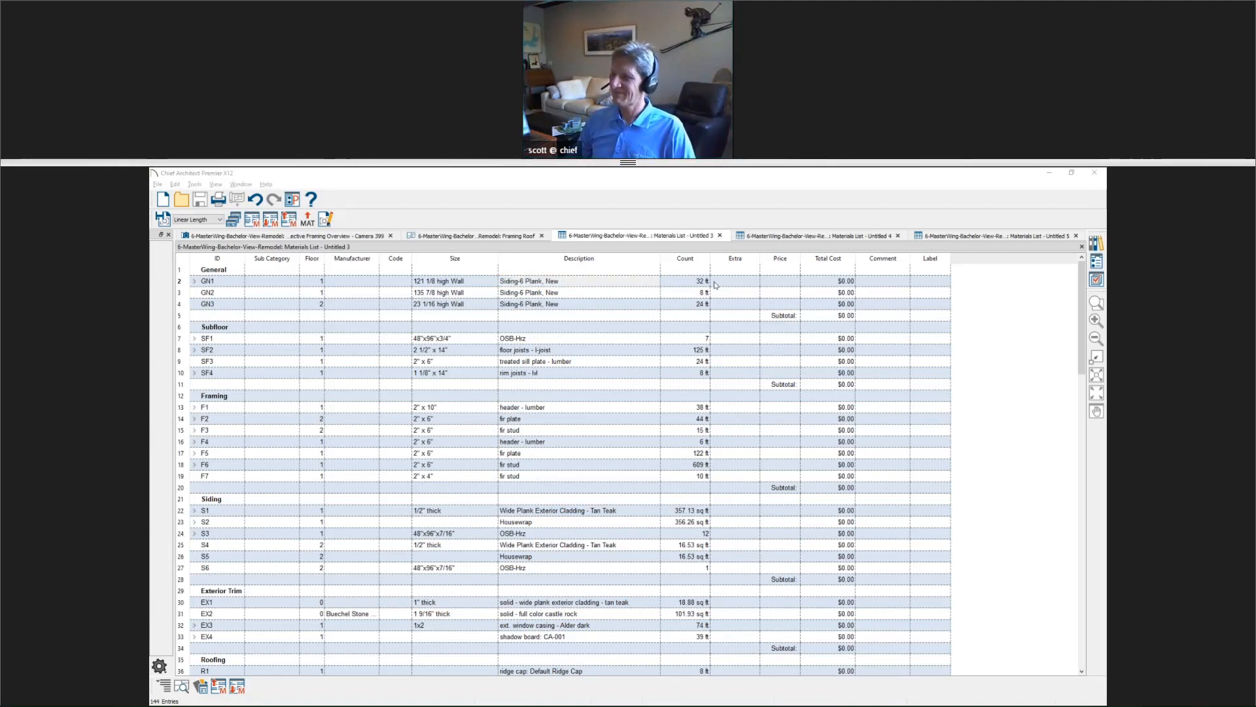
pyautogui.hotkey('alt', 'Tab')
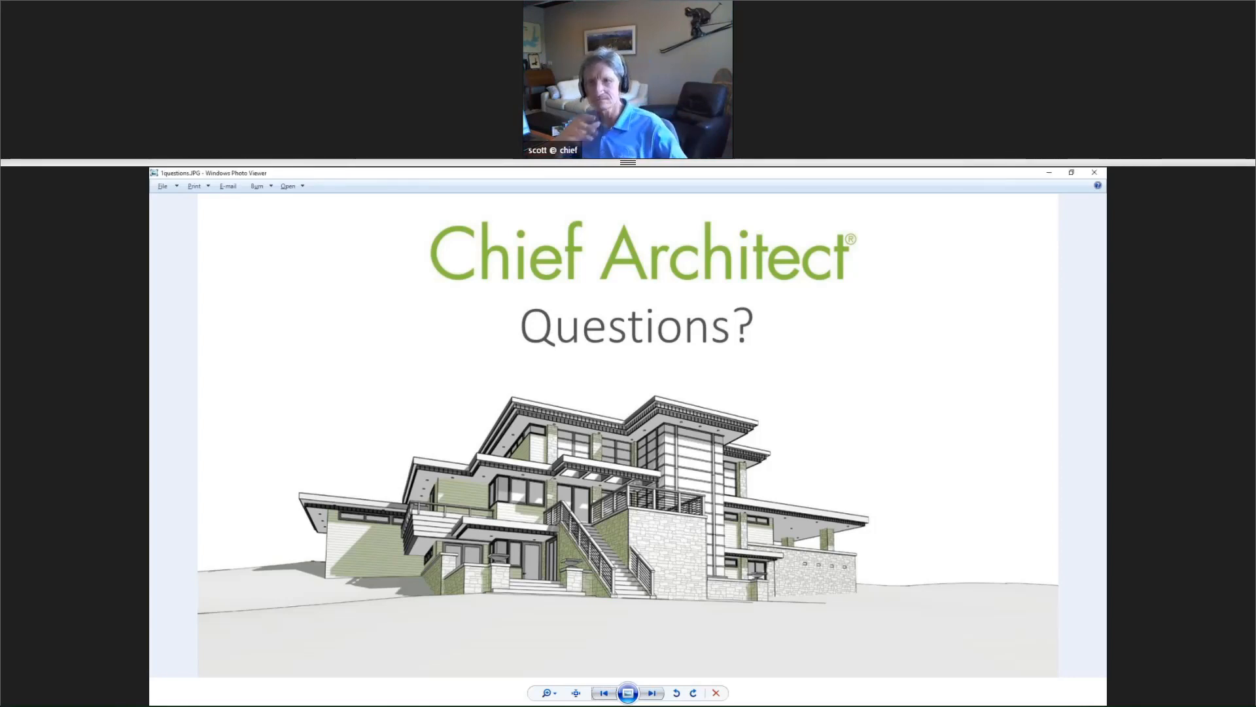
pyautogui.click(1088, 172)
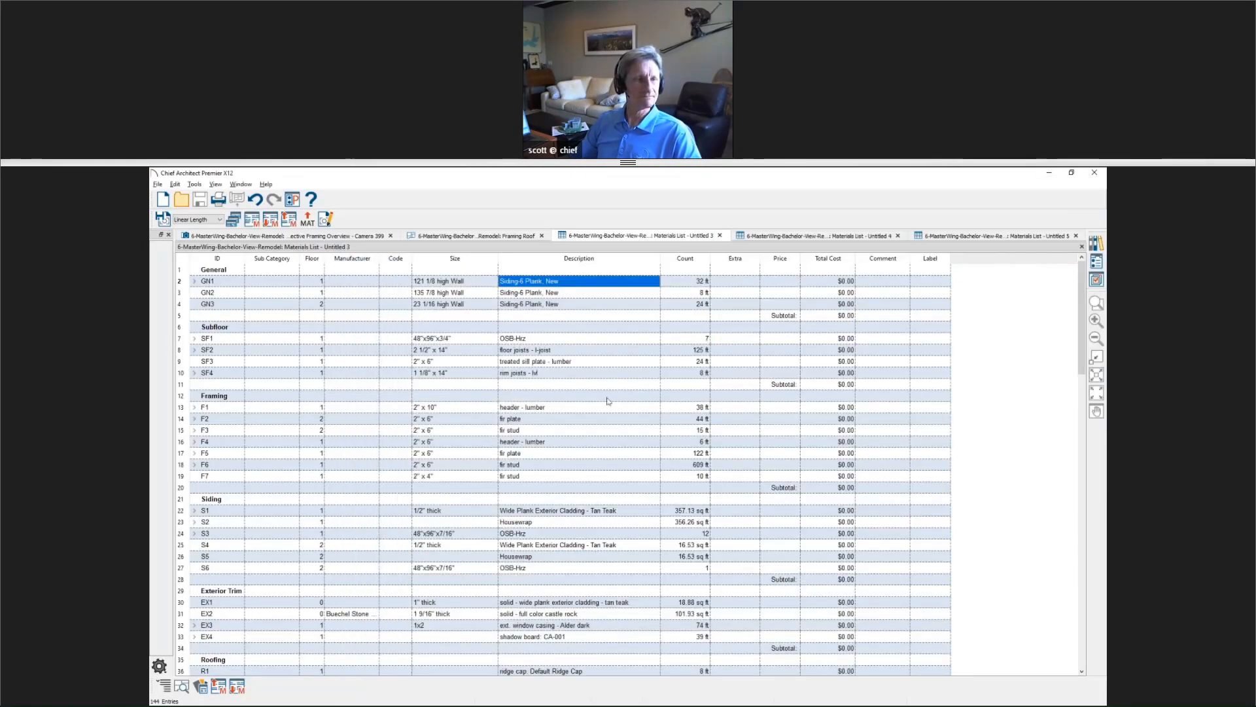
# Step: Switch to the Perspective Framing Overview camera and undo the recent changes, including the opening in the front wing's roof
pyautogui.click(374, 237)
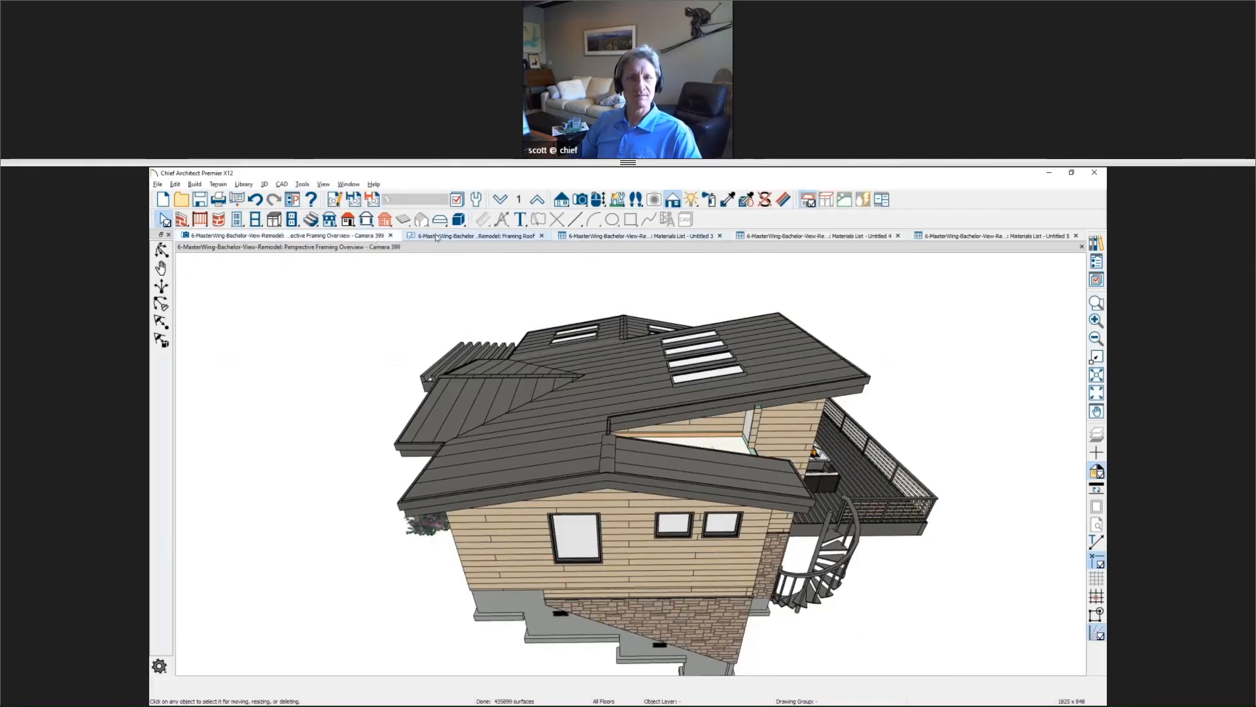
pyautogui.click(253, 204)
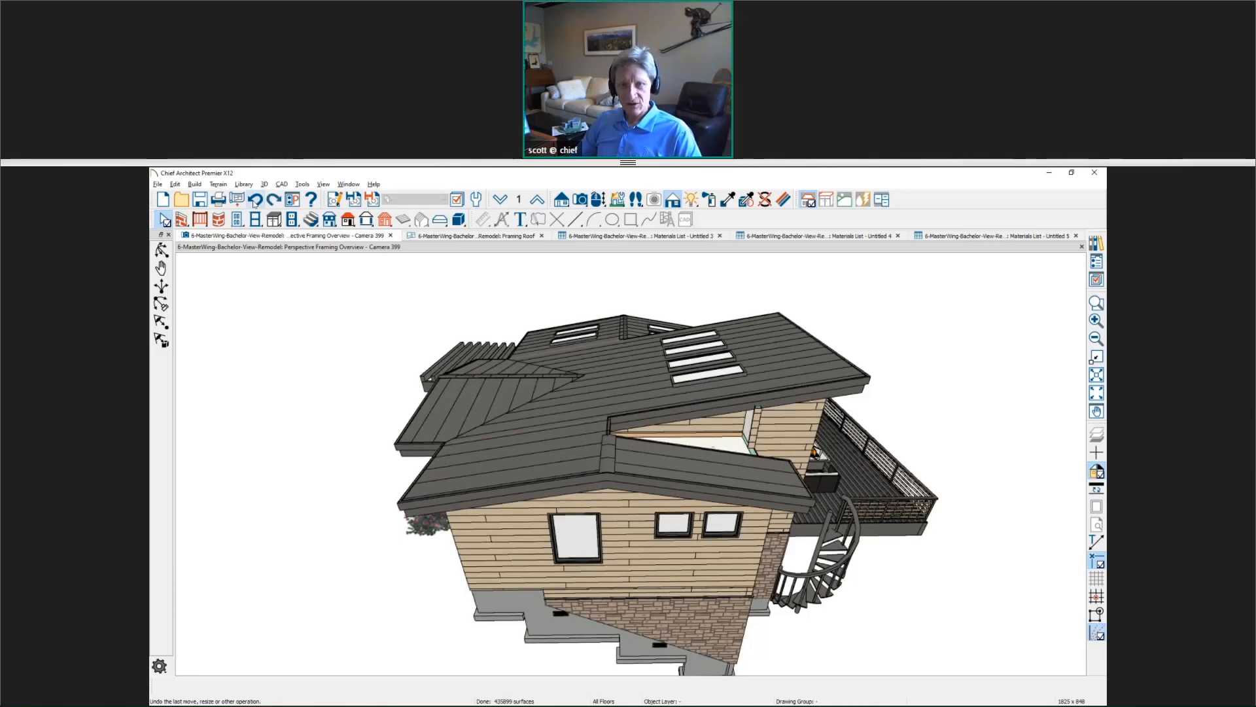
pyautogui.click(255, 203)
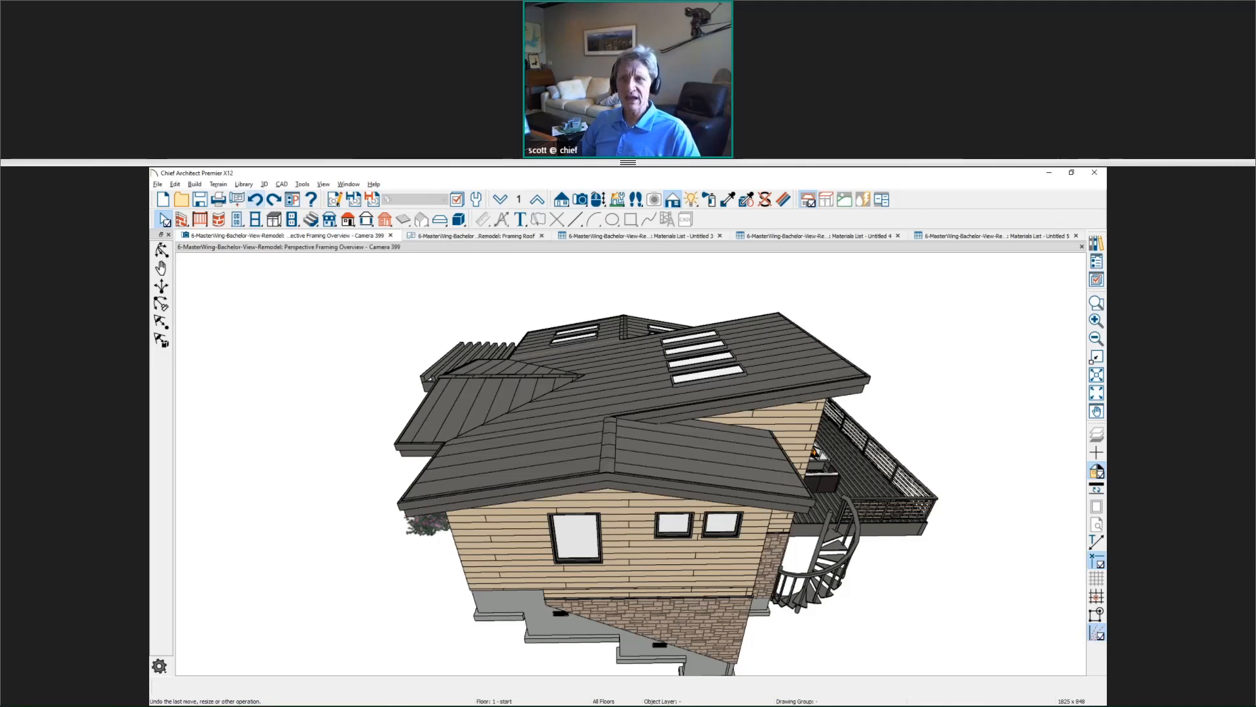
# Step: Open the saved "Dollhouse - Overlay" camera from the 1st Floor cameras and view the remodeled bathroom and closet from above
pyautogui.click(1098, 264)
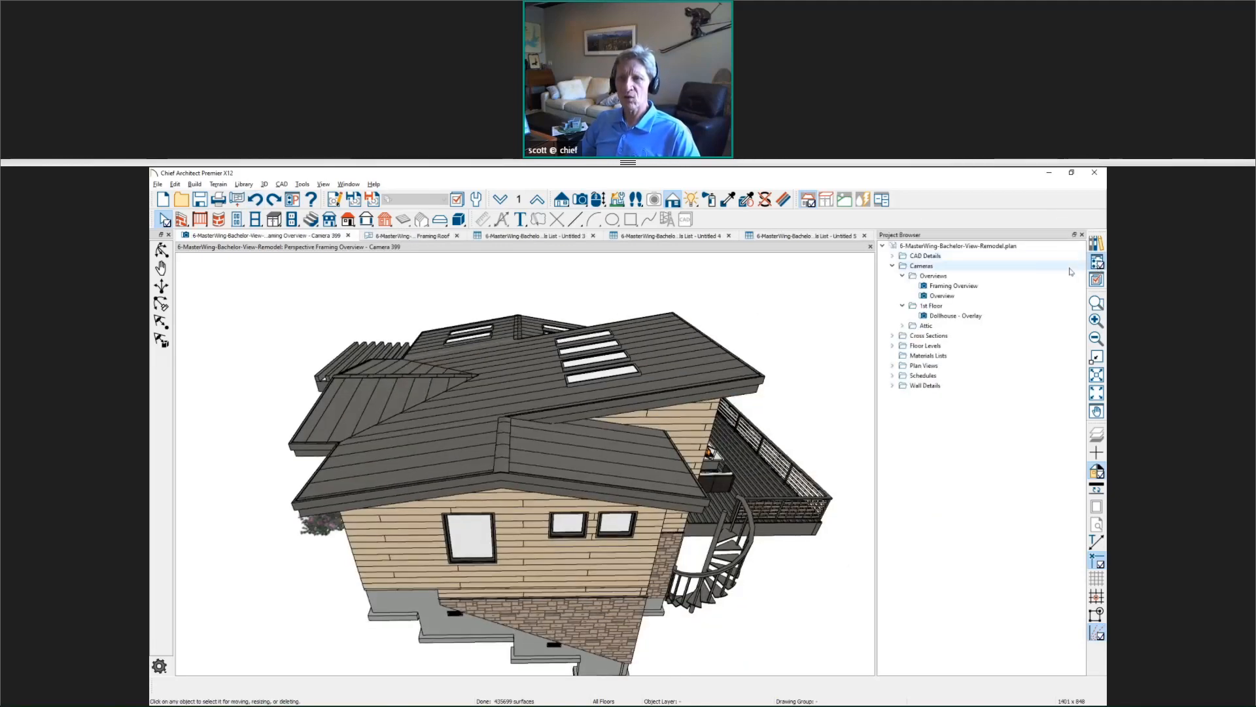
pyautogui.doubleClick(979, 315)
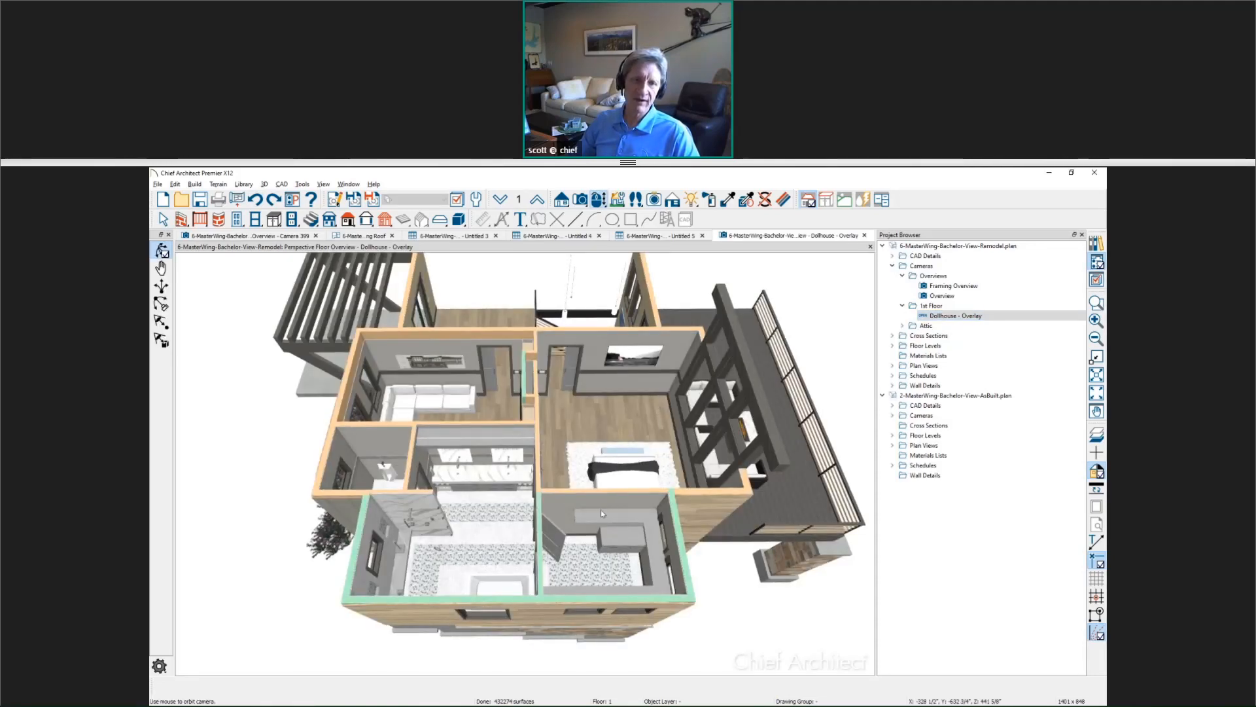
pyautogui.moveTo(601, 509); pyautogui.dragTo(253, 519)
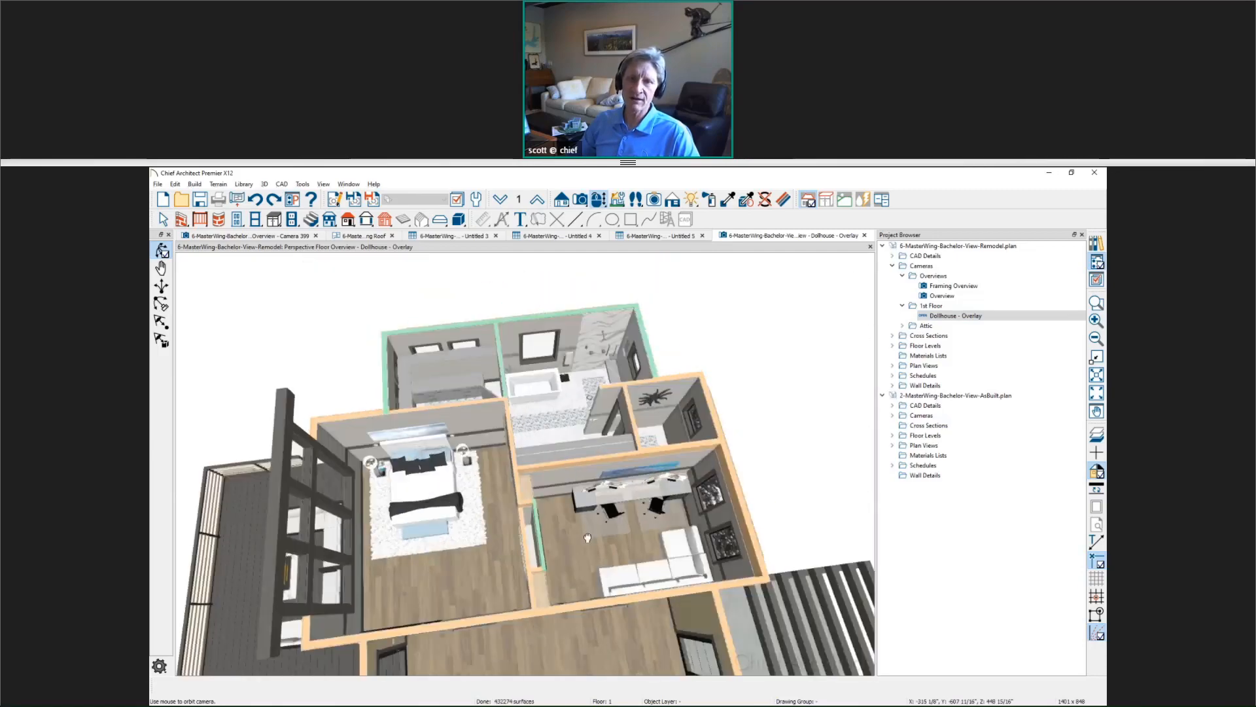
pyautogui.scroll(5, 542, 441)
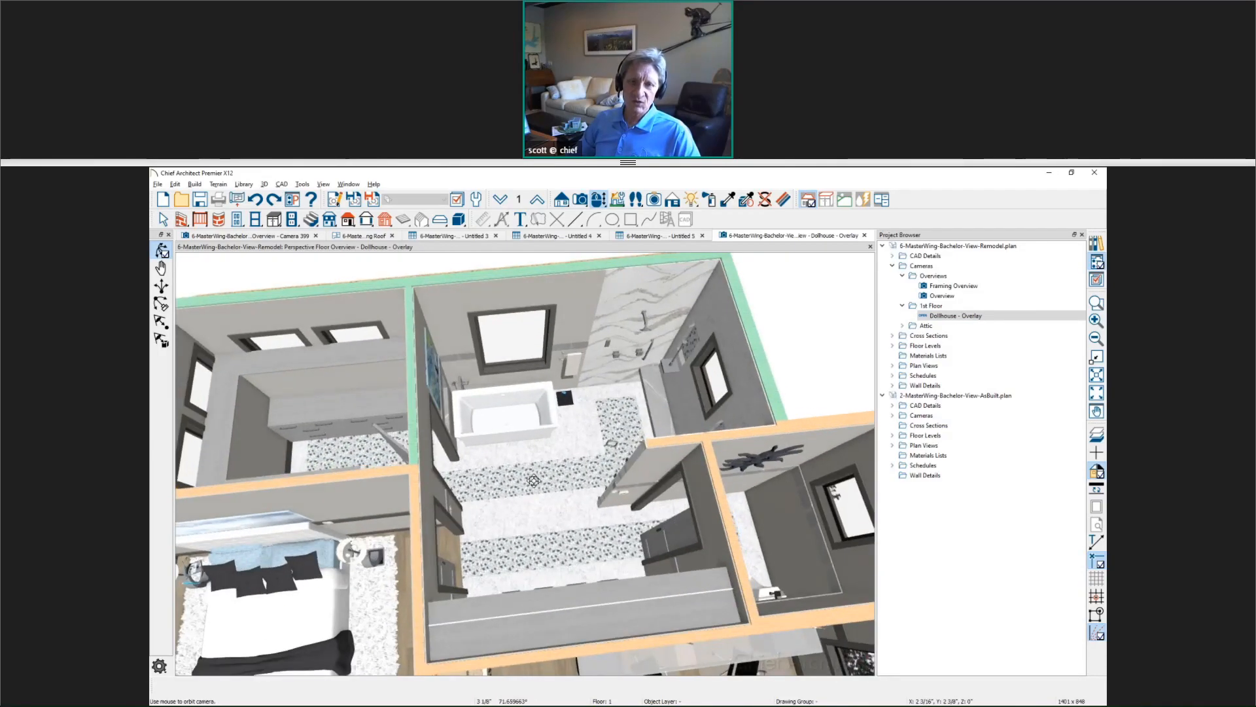
pyautogui.moveTo(534, 481); pyautogui.dragTo(528, 492)
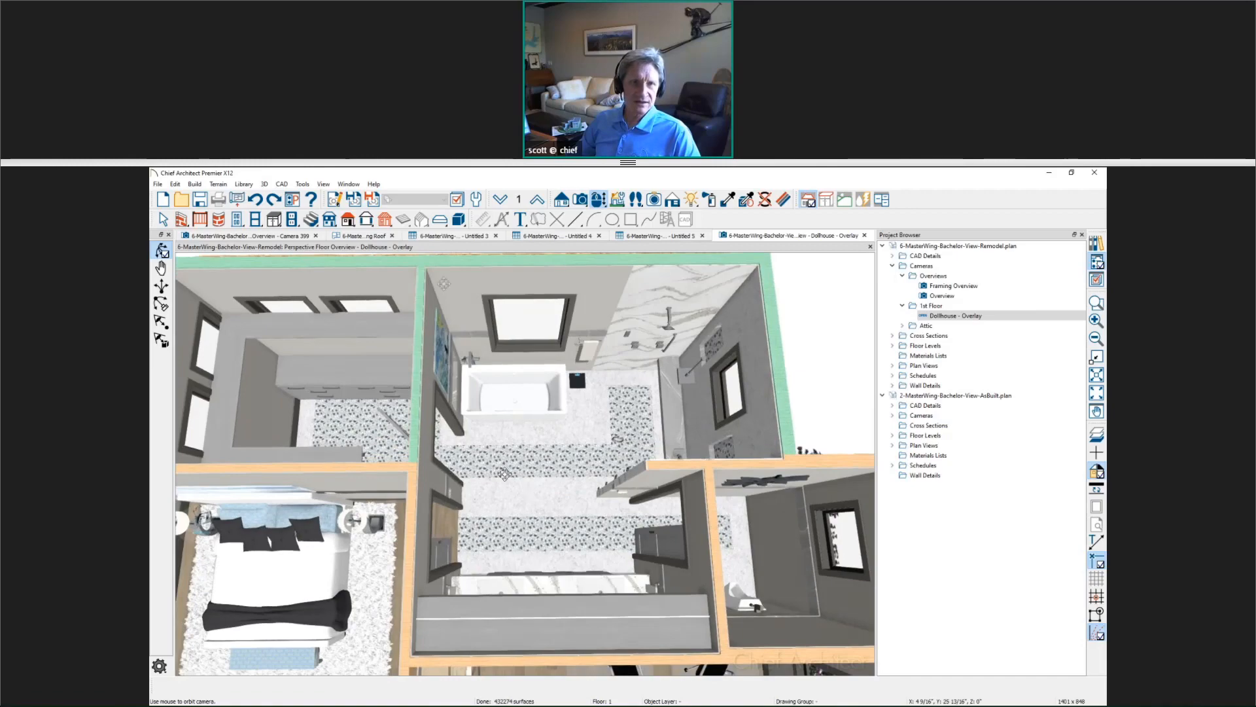
# Step: Review the Insulation, Flooring, Wall Board, Windows, Doors and Cabinets categories in the materials list Untitled 3
pyautogui.click(467, 236)
pyautogui.scroll(-6, 413, 468)
pyautogui.scroll(-5, 413, 468)
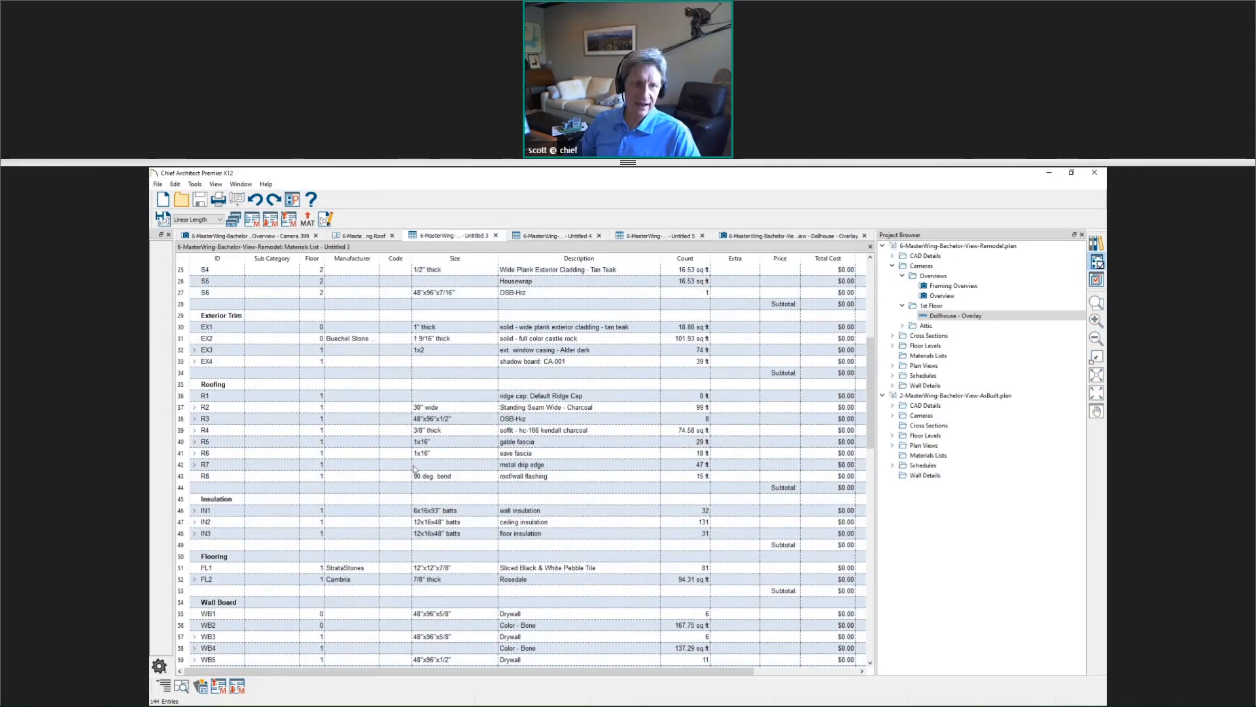
pyautogui.scroll(-4, 414, 468)
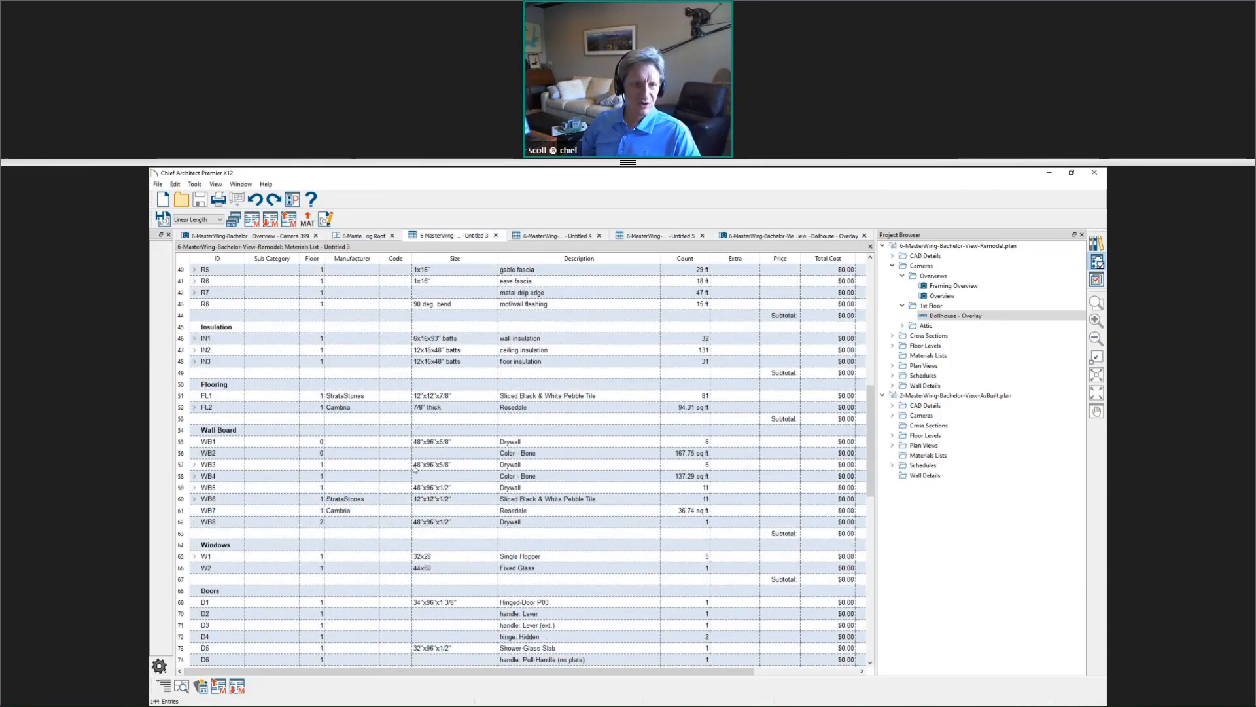
pyautogui.click(237, 477)
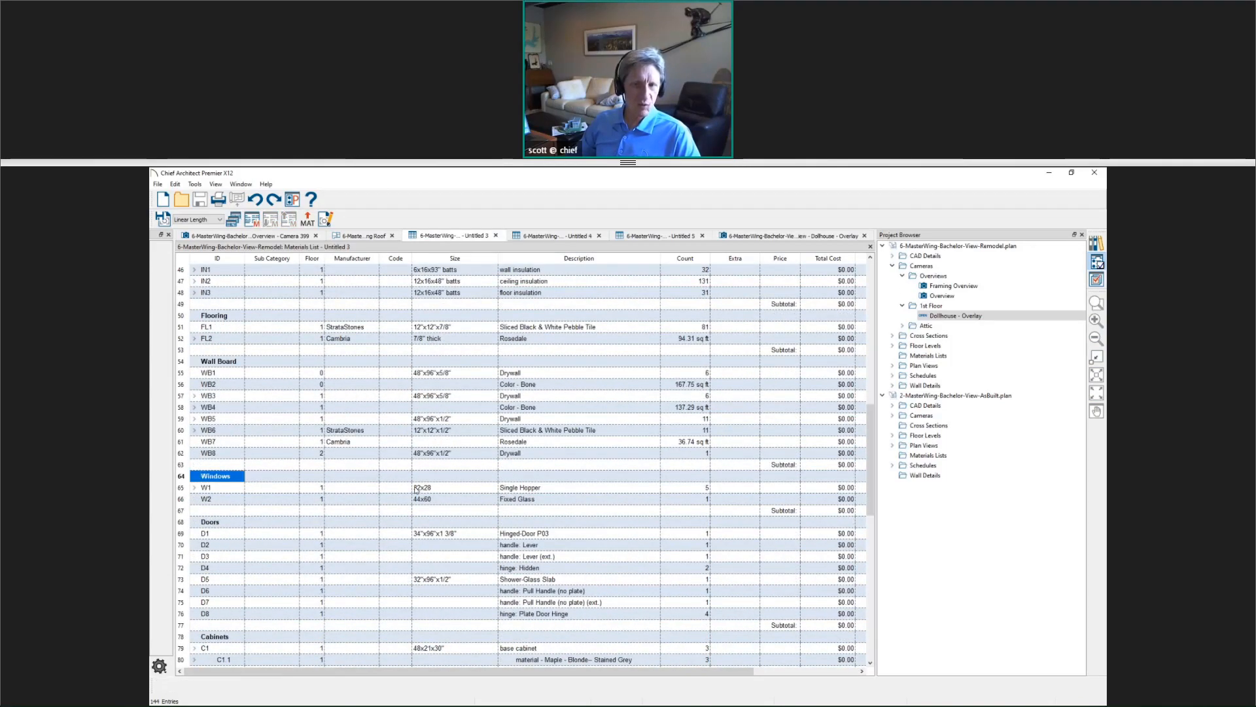
pyautogui.scroll(-5, 239, 484)
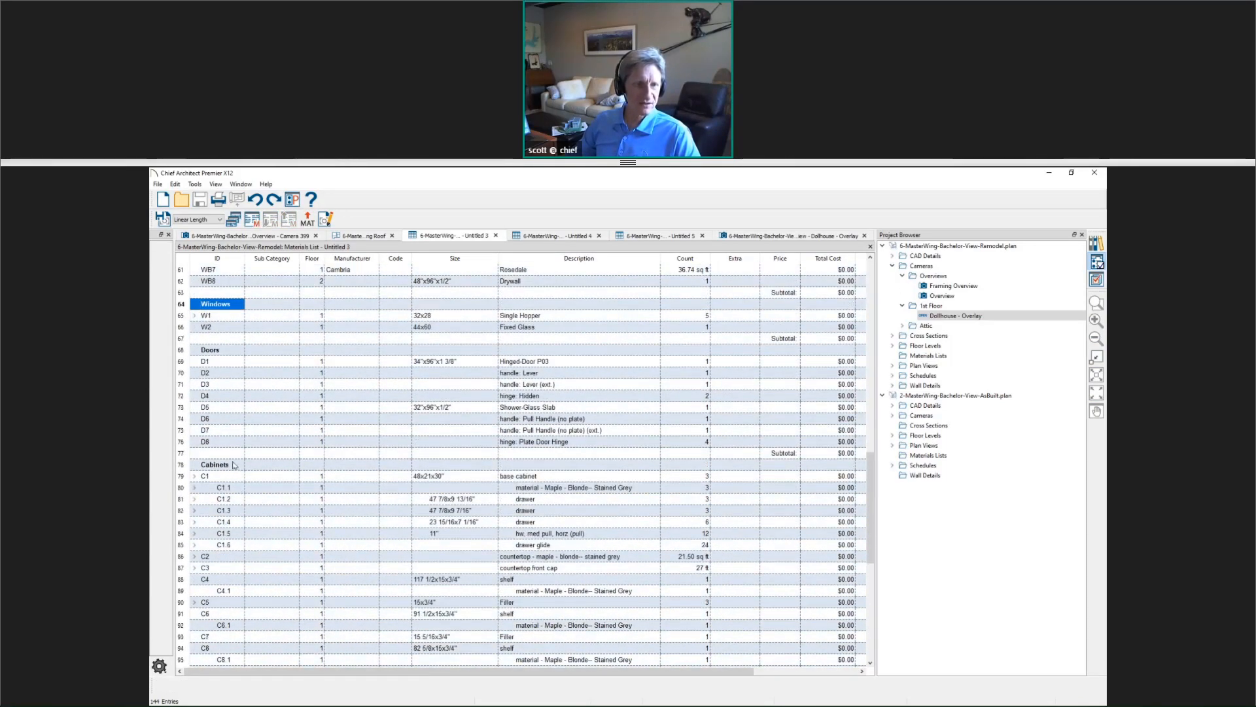
pyautogui.click(234, 464)
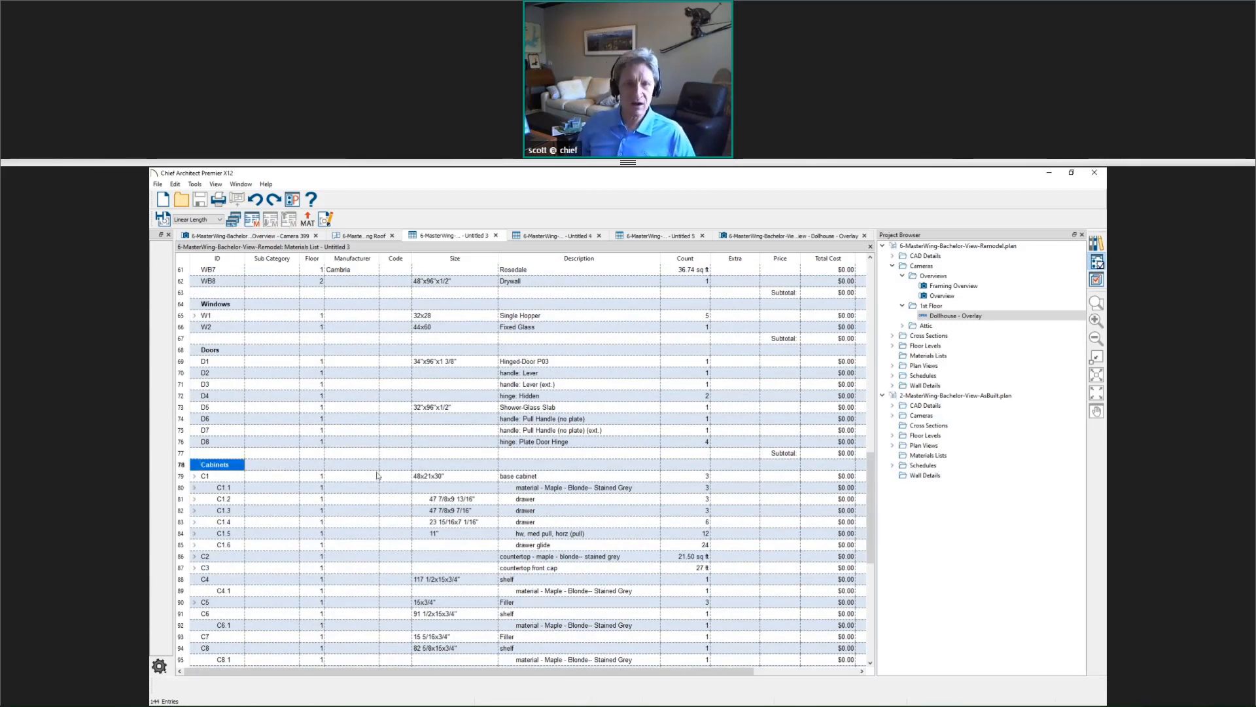
# Step: Review the Cabinets, Interior Trim and Fixtures categories in the materials list Untitled 3, including the tub filler, body spray, rainhead, grab bar and showerhead rows
pyautogui.scroll(-4, 377, 476)
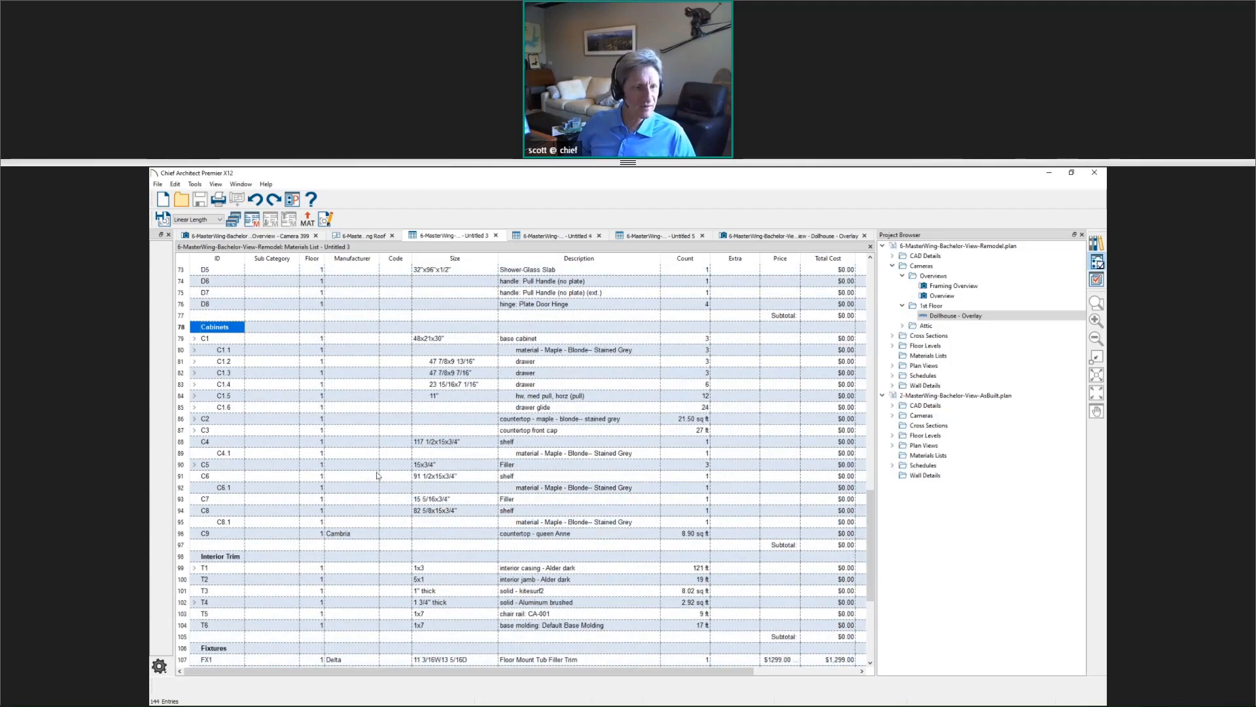
pyautogui.scroll(-2, 340, 511)
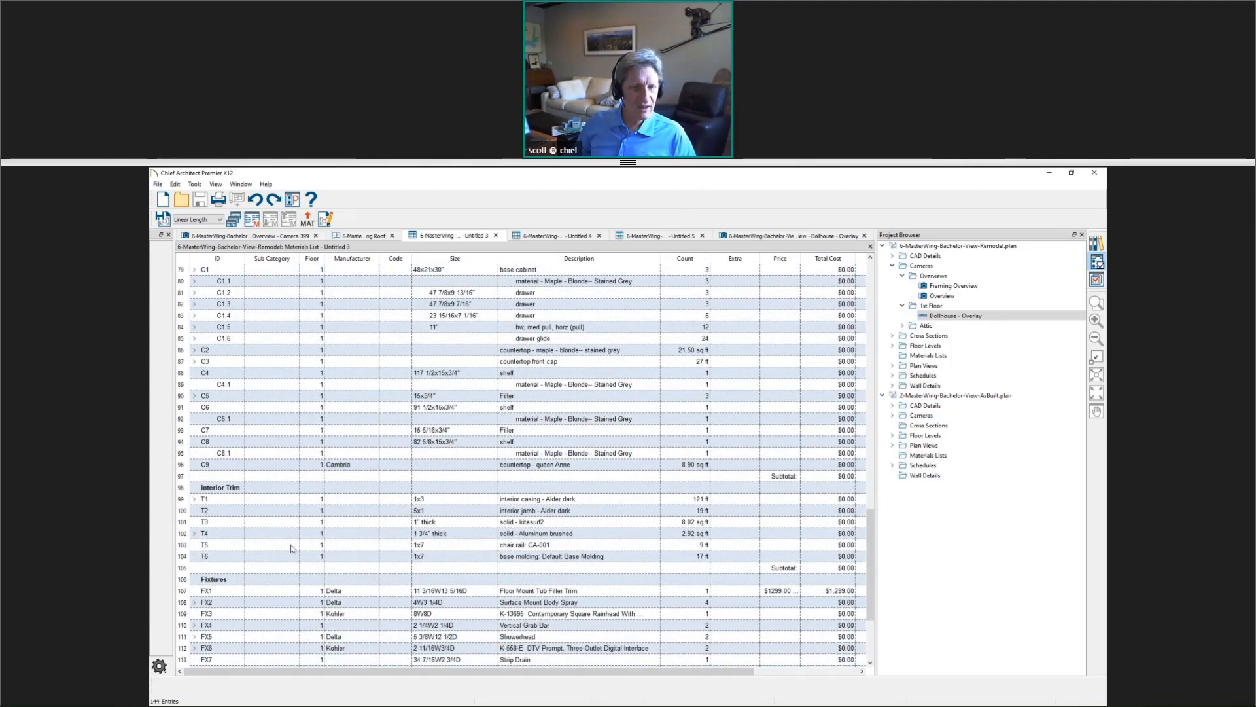
pyautogui.scroll(-2, 292, 548)
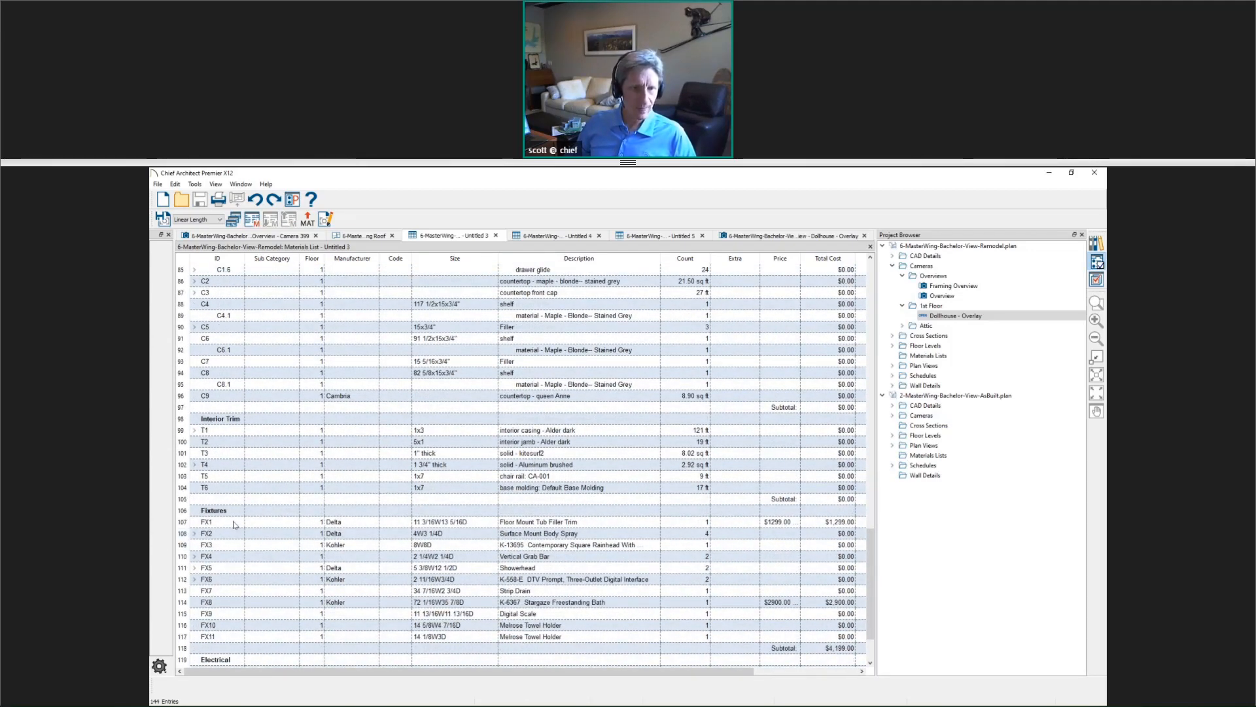
pyautogui.click(579, 523)
pyautogui.click(584, 523)
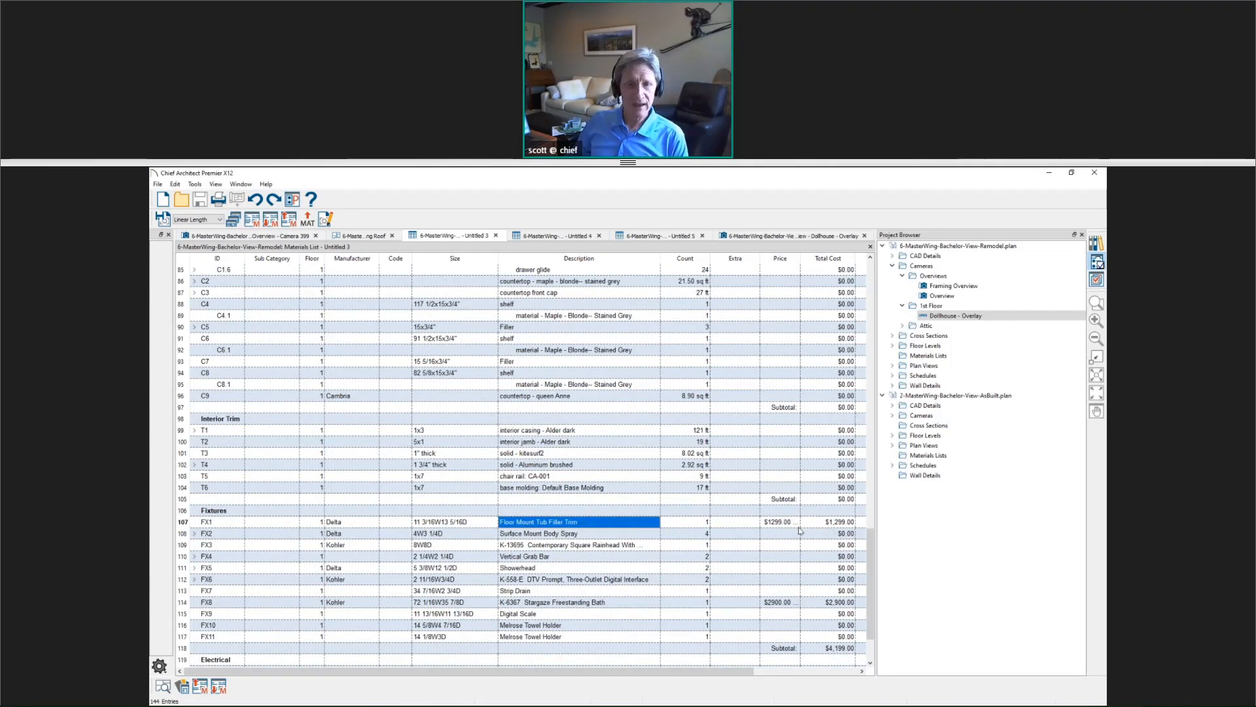
pyautogui.scroll(-1, 800, 530)
pyautogui.click(592, 501)
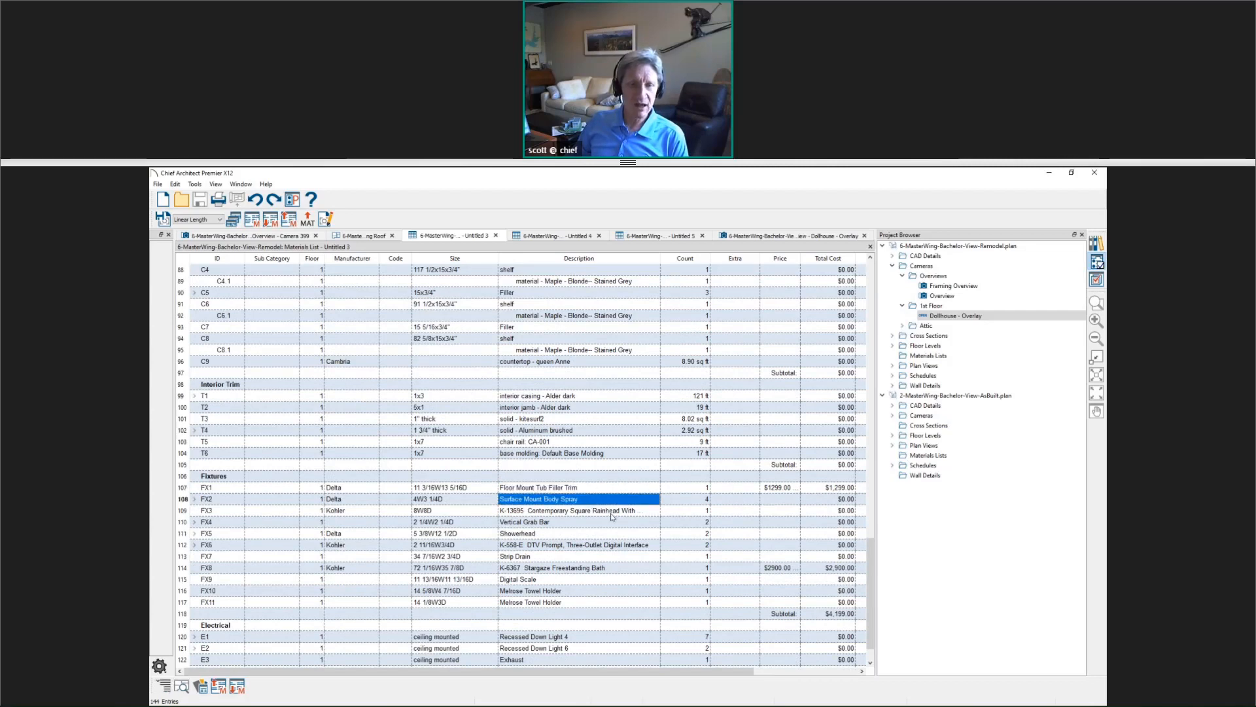
pyautogui.click(612, 514)
pyautogui.click(589, 523)
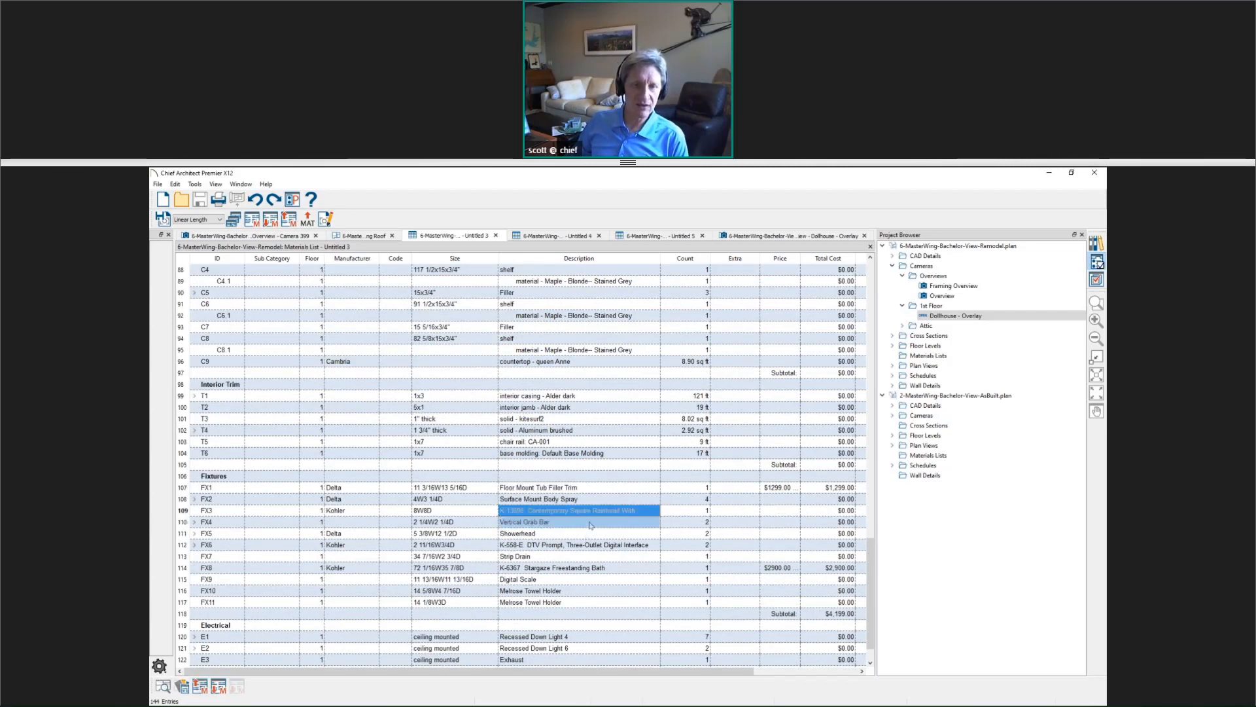
pyautogui.click(587, 536)
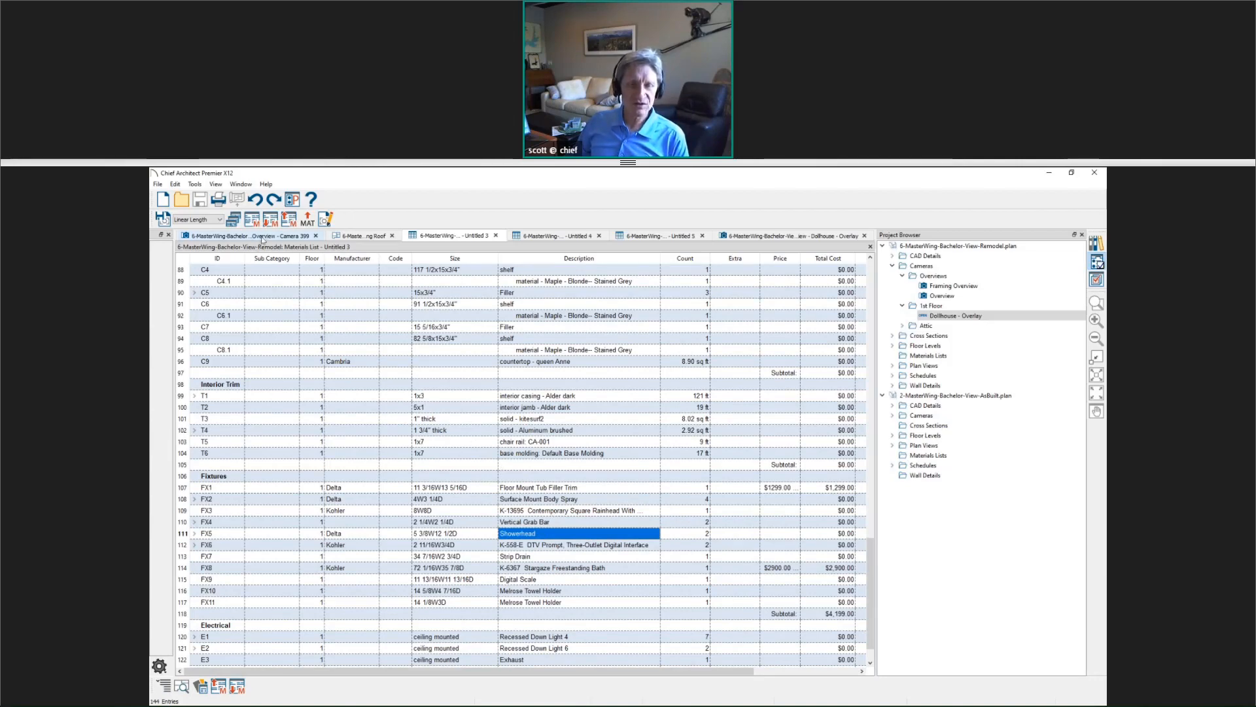
# Step: Close the Perspective Framing Overview camera and return to the Dollhouse - Overlay camera for a close view of the bathtub
pyautogui.click(261, 237)
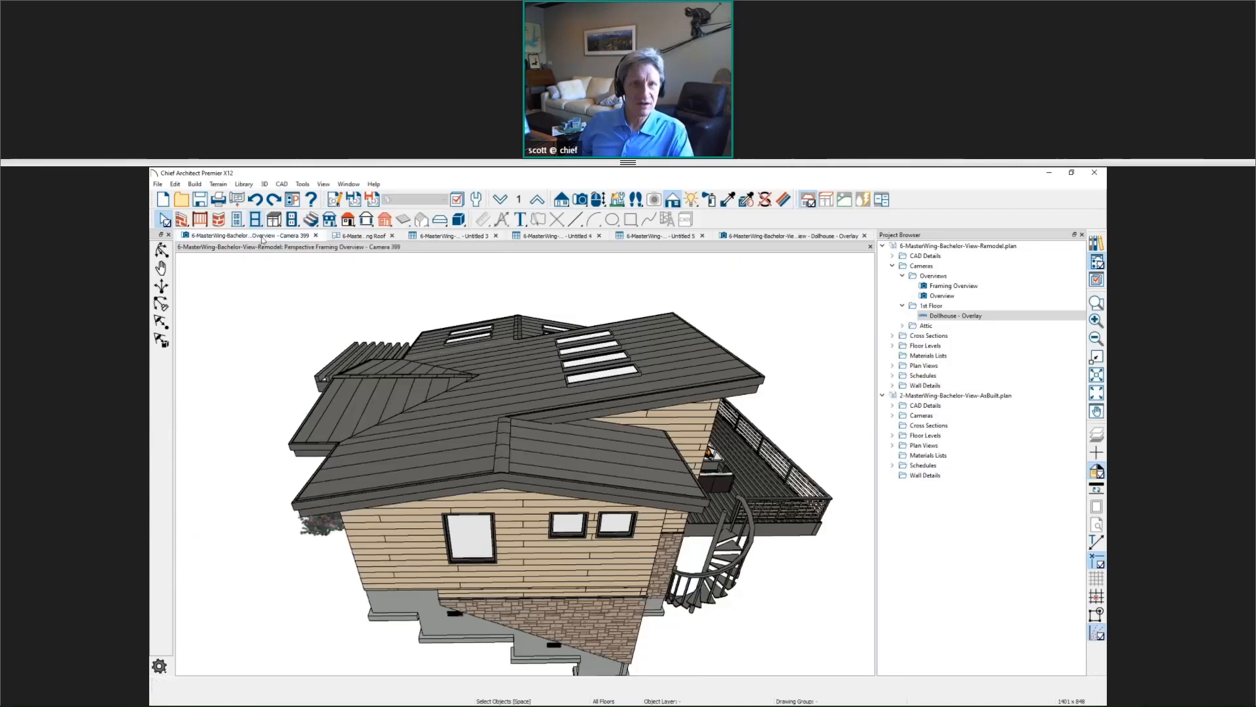
pyautogui.click(315, 236)
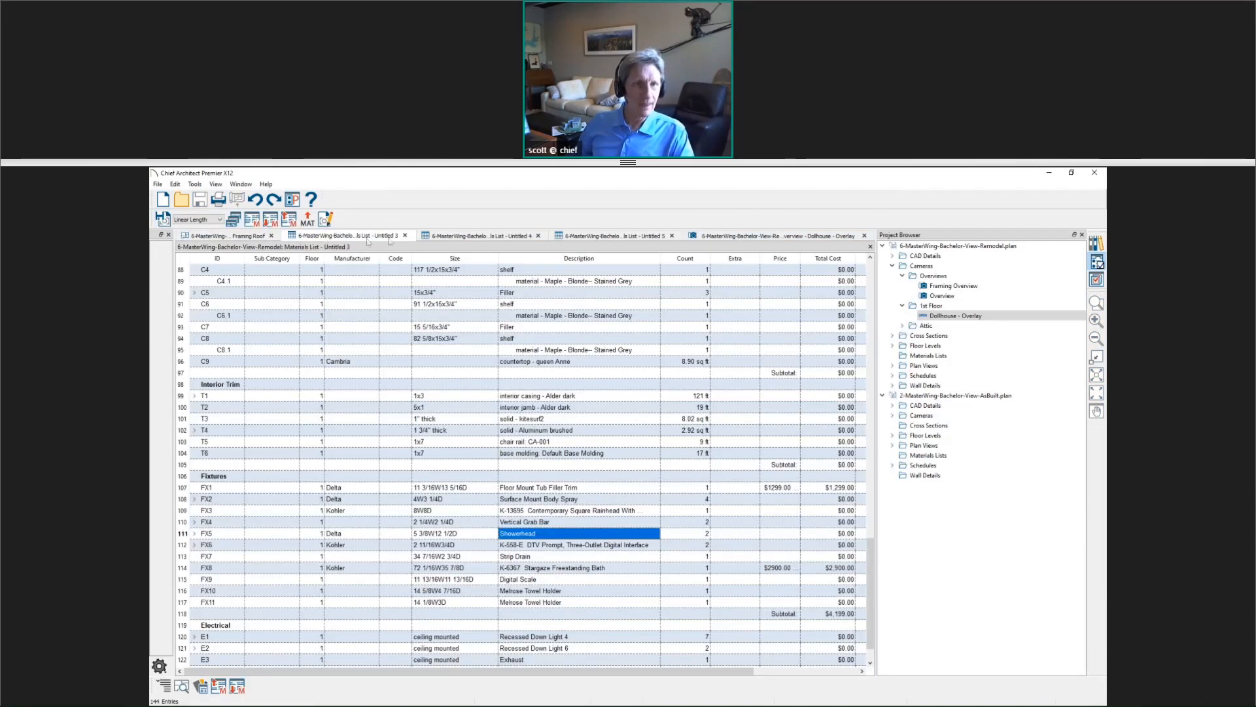
pyautogui.click(739, 238)
pyautogui.scroll(4, 531, 428)
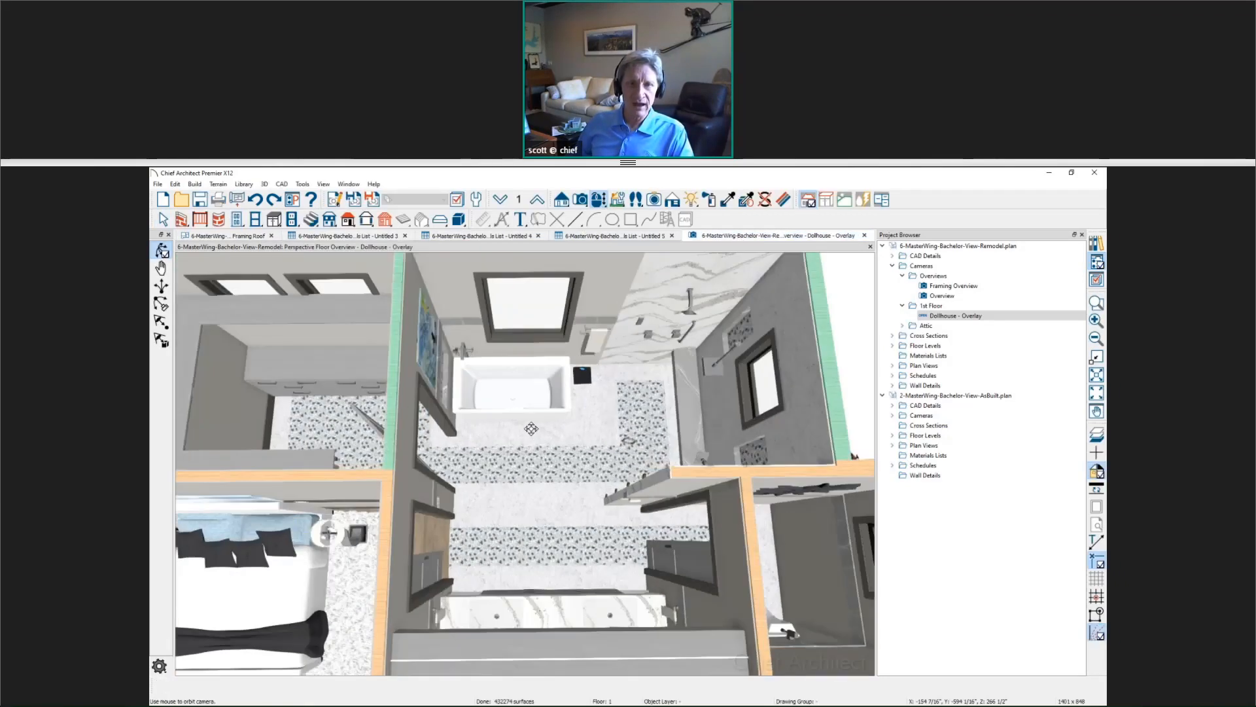
pyautogui.scroll(3, 505, 353)
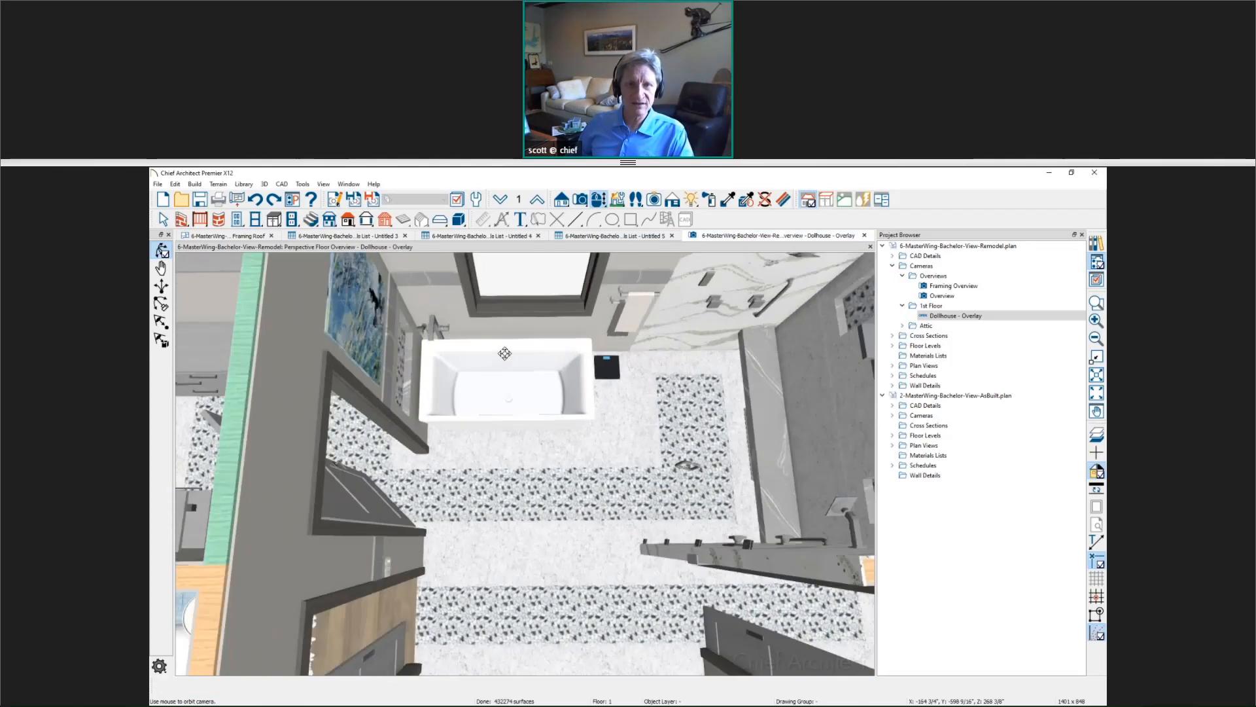
# Step: Open the specification of the freestanding bathtub and examine its component information, including manufacturer, price and accounting code
pyautogui.click(505, 353)
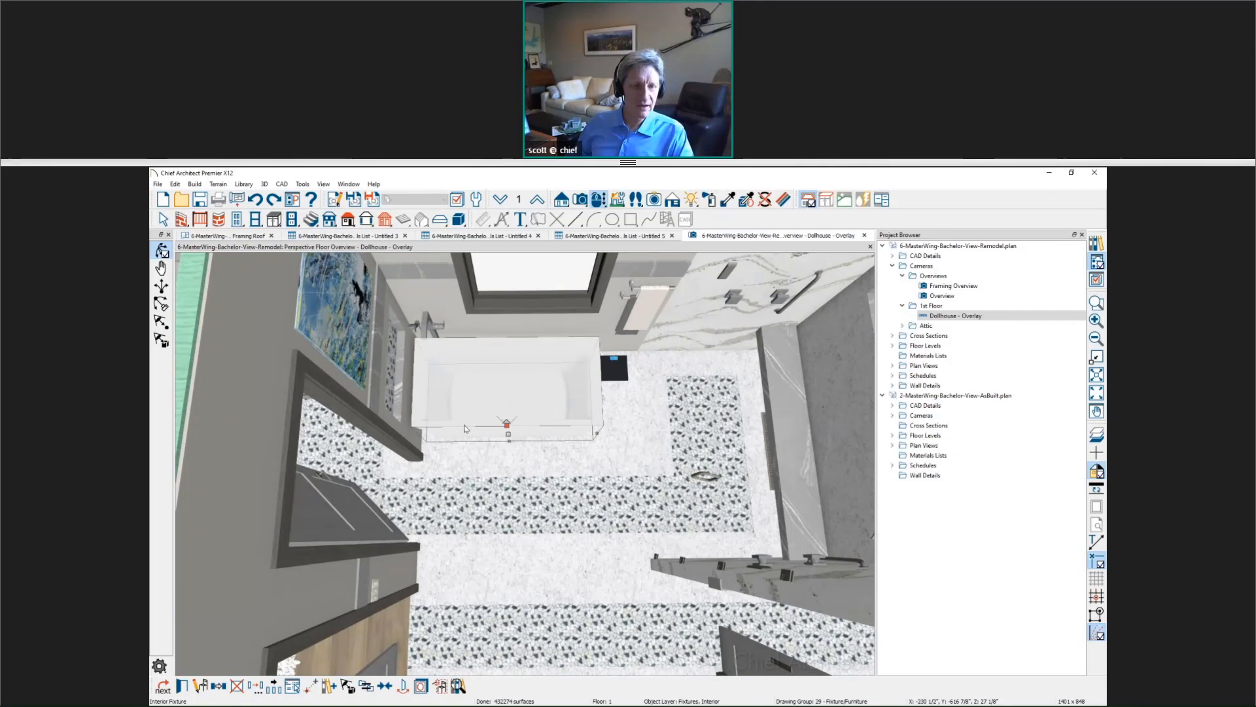
pyautogui.click(182, 685)
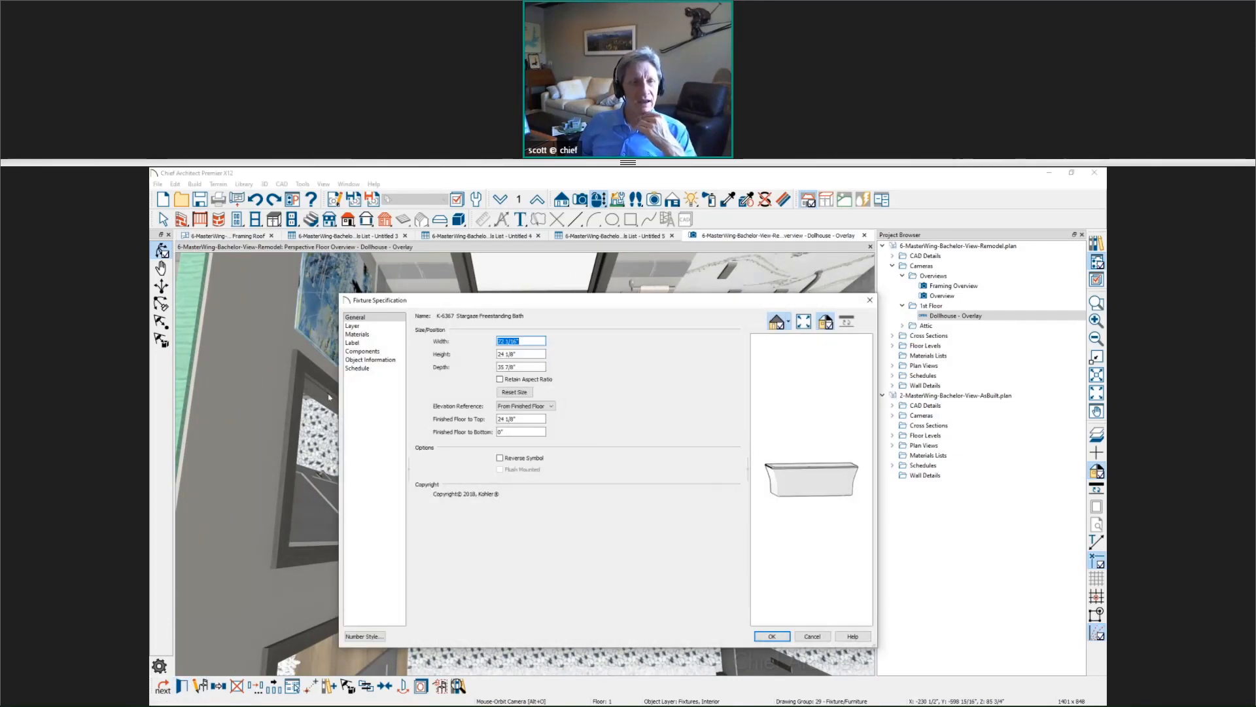
pyautogui.click(371, 361)
pyautogui.click(366, 352)
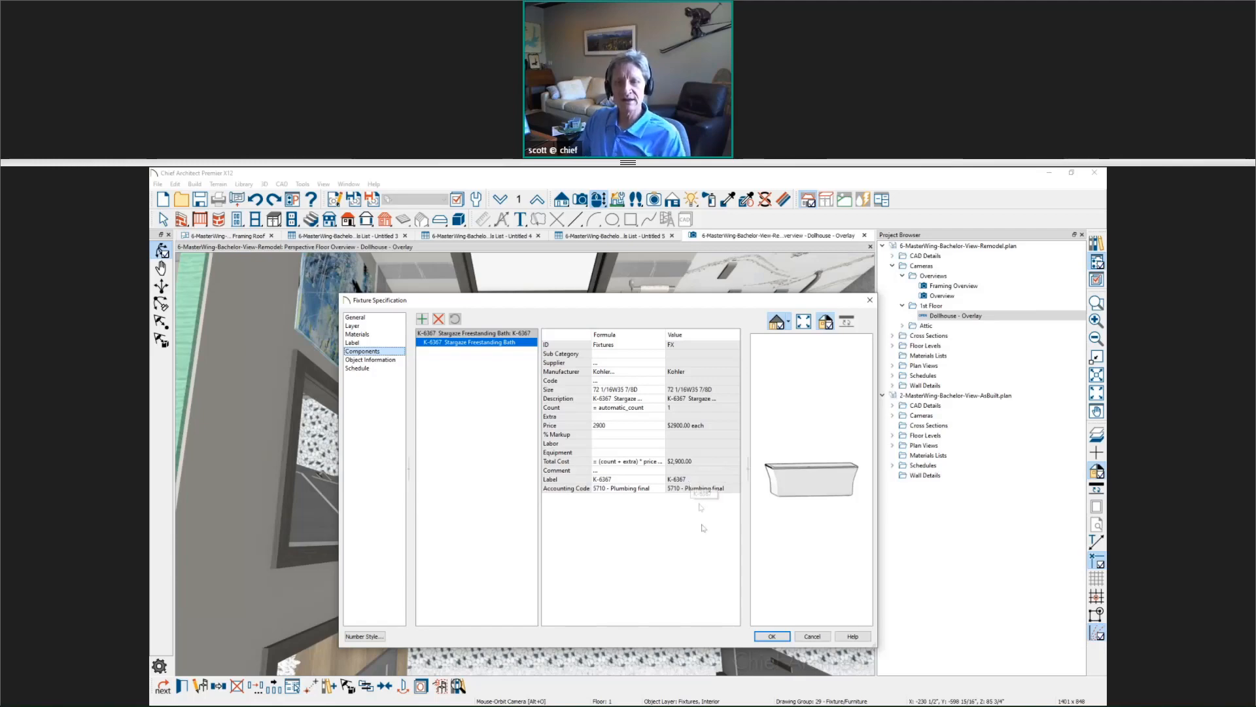
pyautogui.click(774, 636)
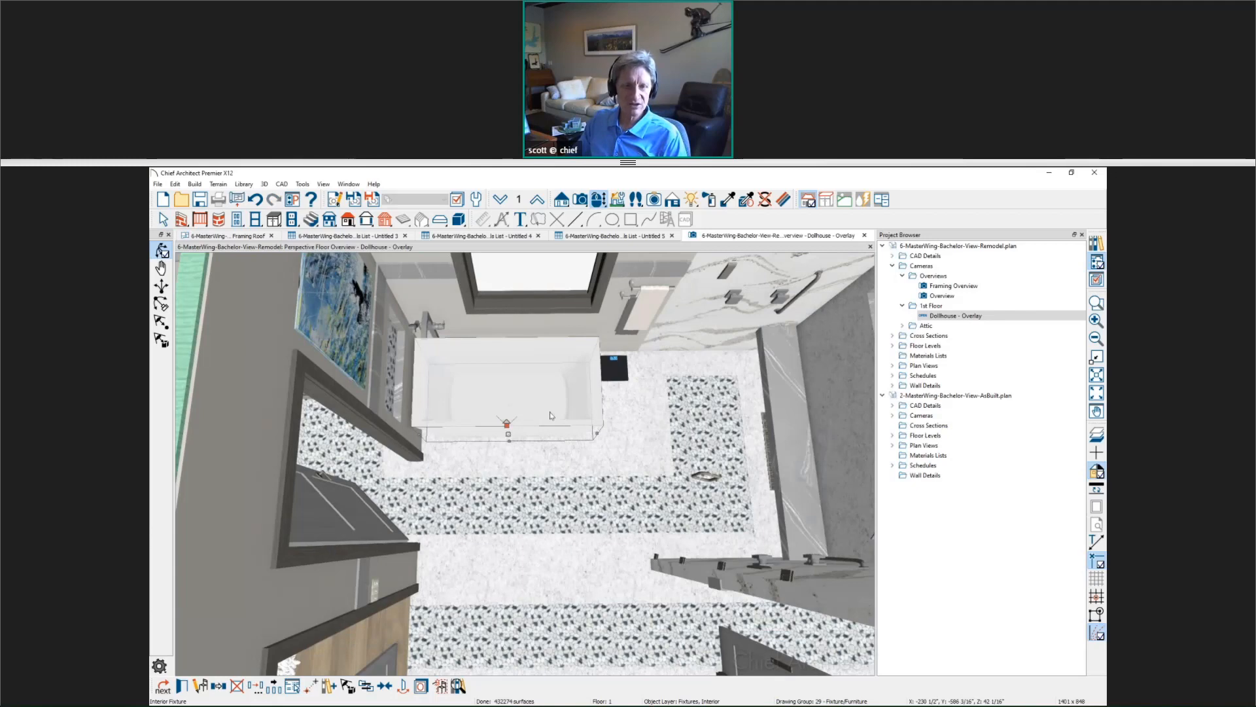
# Step: Generate a materials list from the selected bathtub alone and close it without saving
pyautogui.click(294, 687)
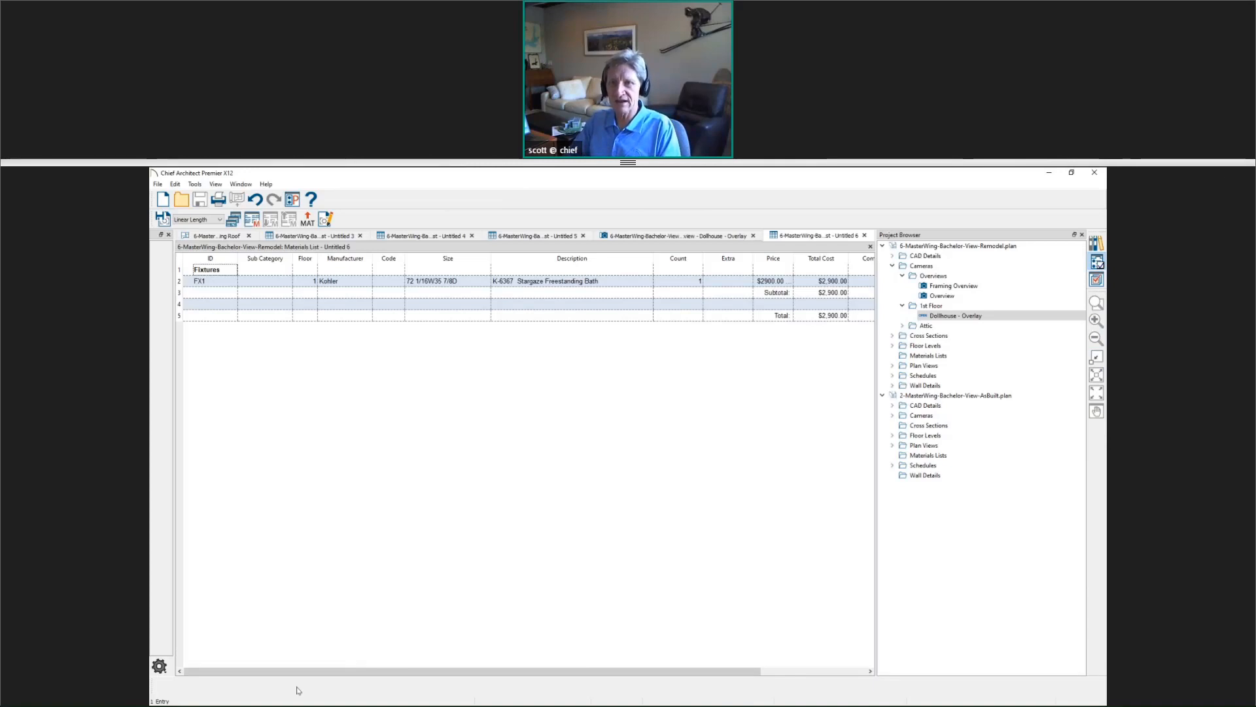
pyautogui.click(865, 236)
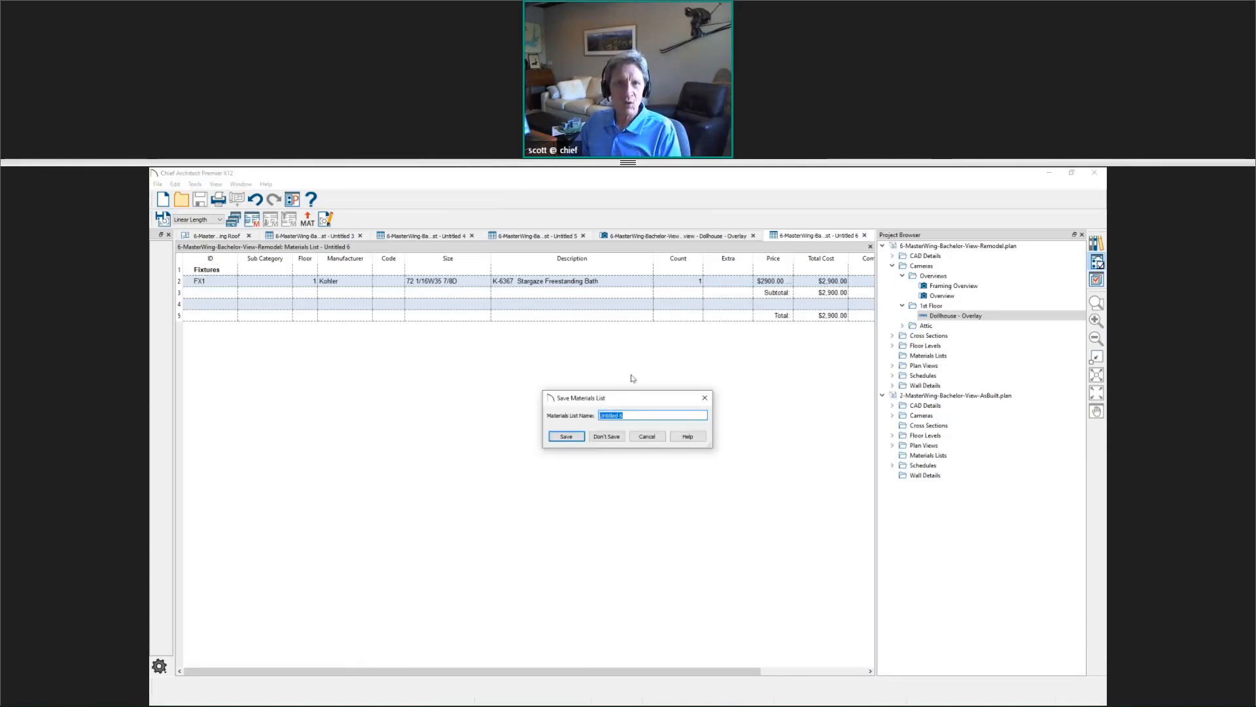
pyautogui.click(606, 436)
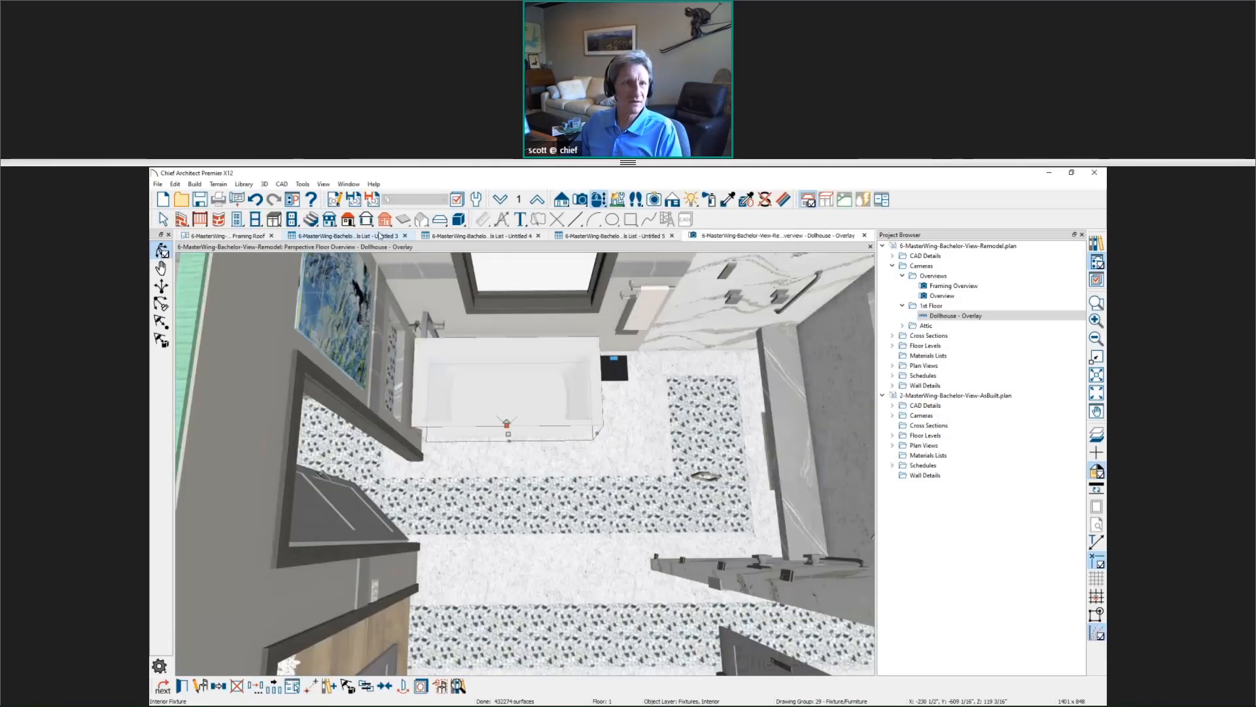
# Step: Exclude the Foundation, Framing, General, Roofing, Siding and Subfloor categories from the materials list Untitled 3
pyautogui.click(377, 237)
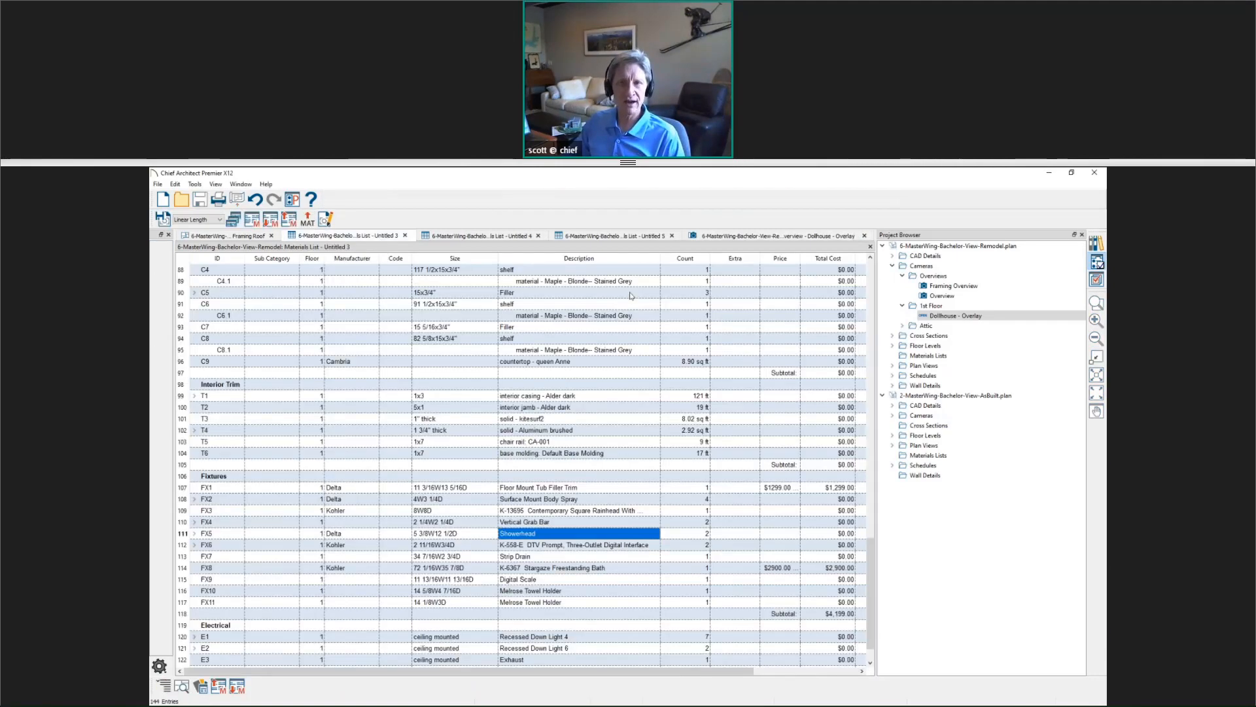
pyautogui.click(326, 219)
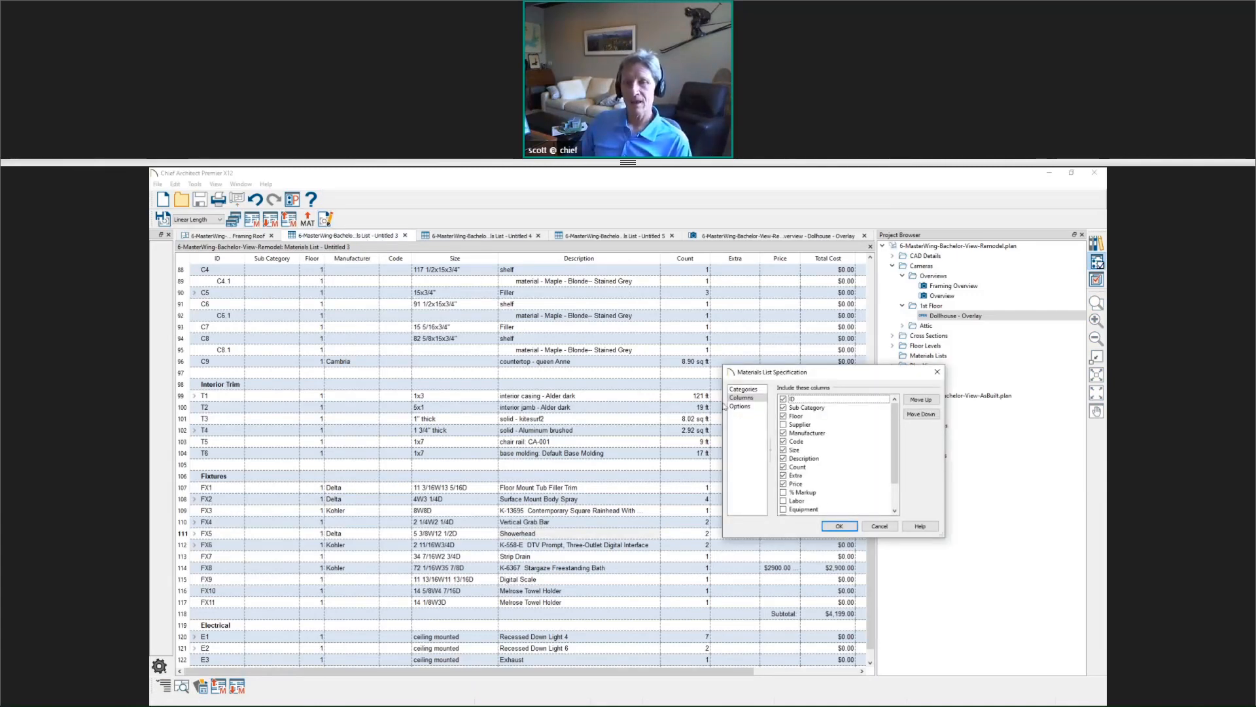
pyautogui.click(744, 388)
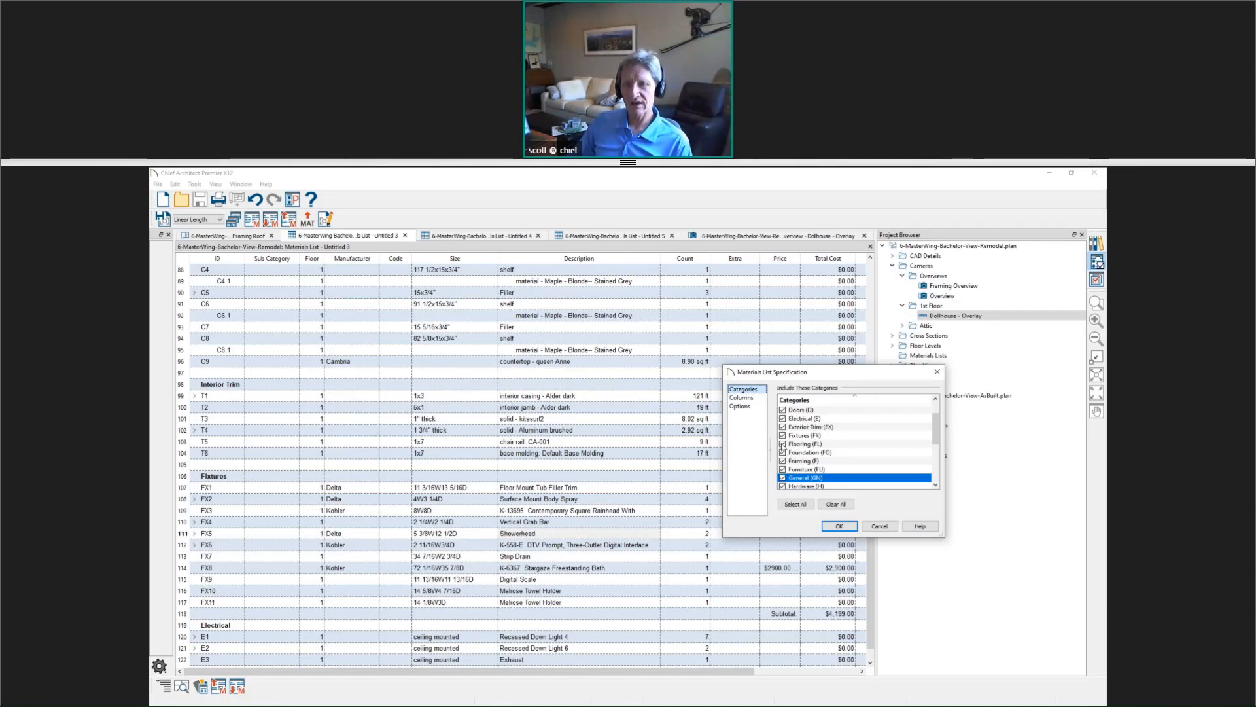
pyautogui.scroll(-2, 855, 460)
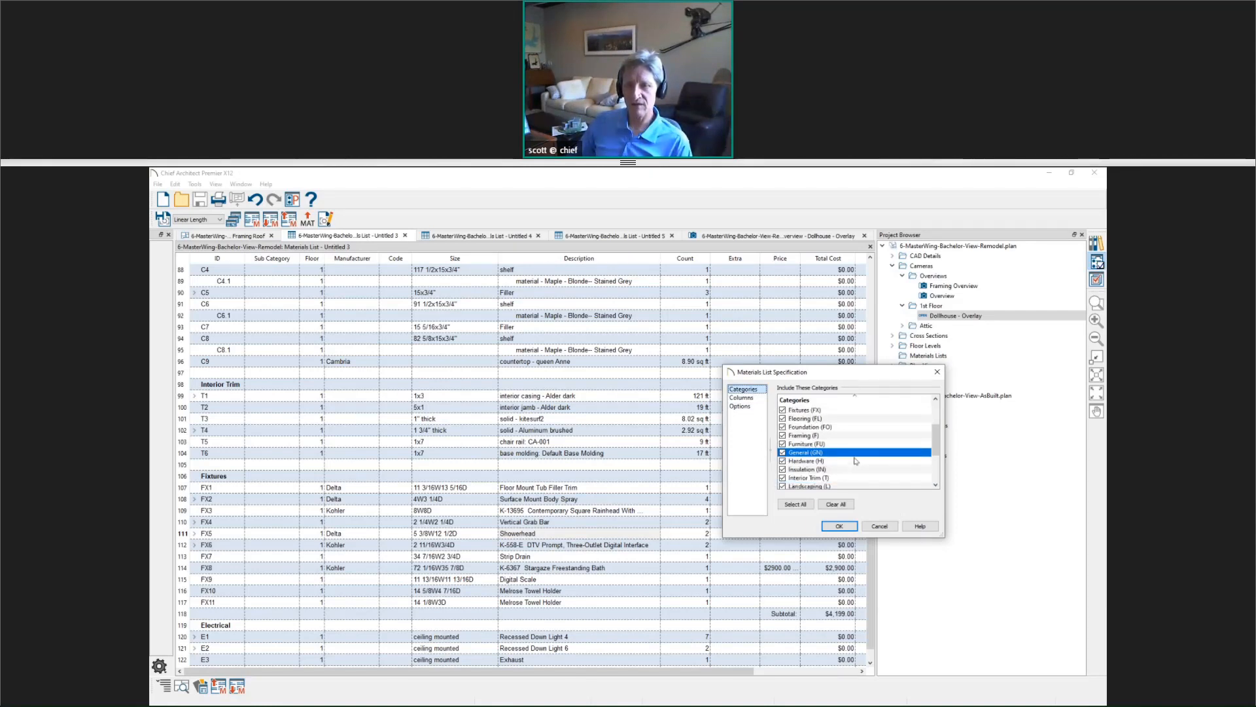
pyautogui.click(782, 428)
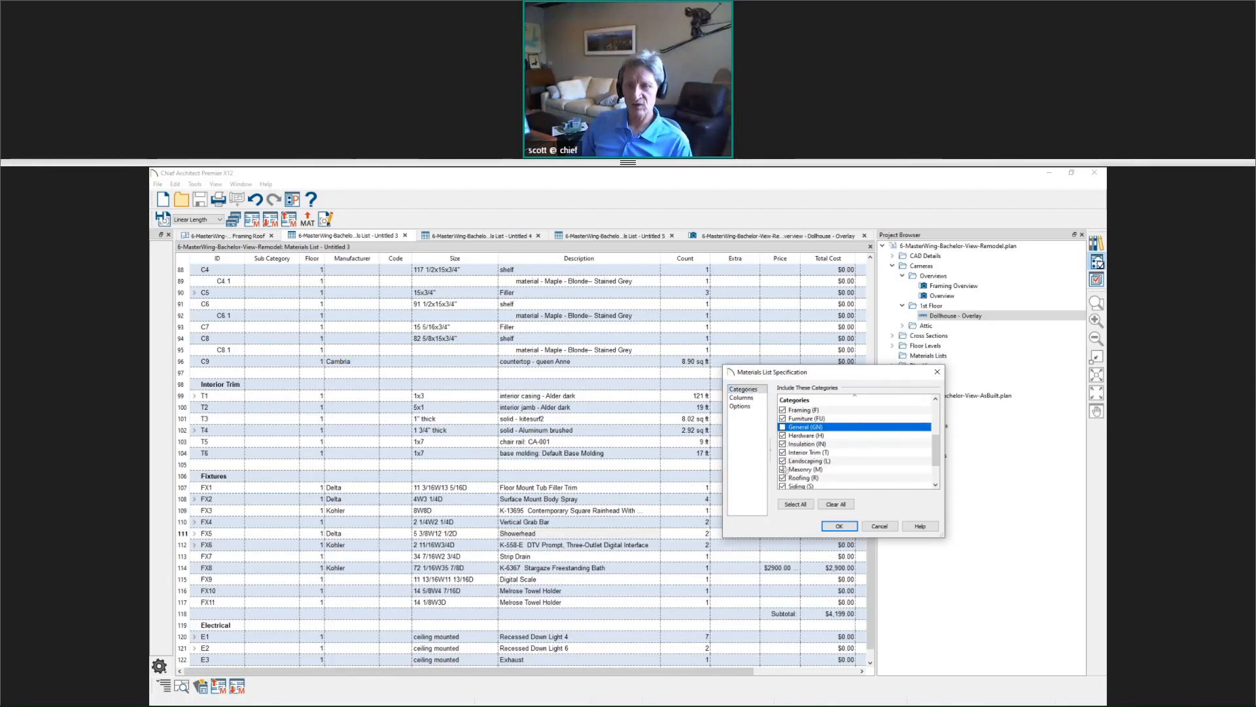
pyautogui.click(783, 478)
pyautogui.scroll(-1, 783, 478)
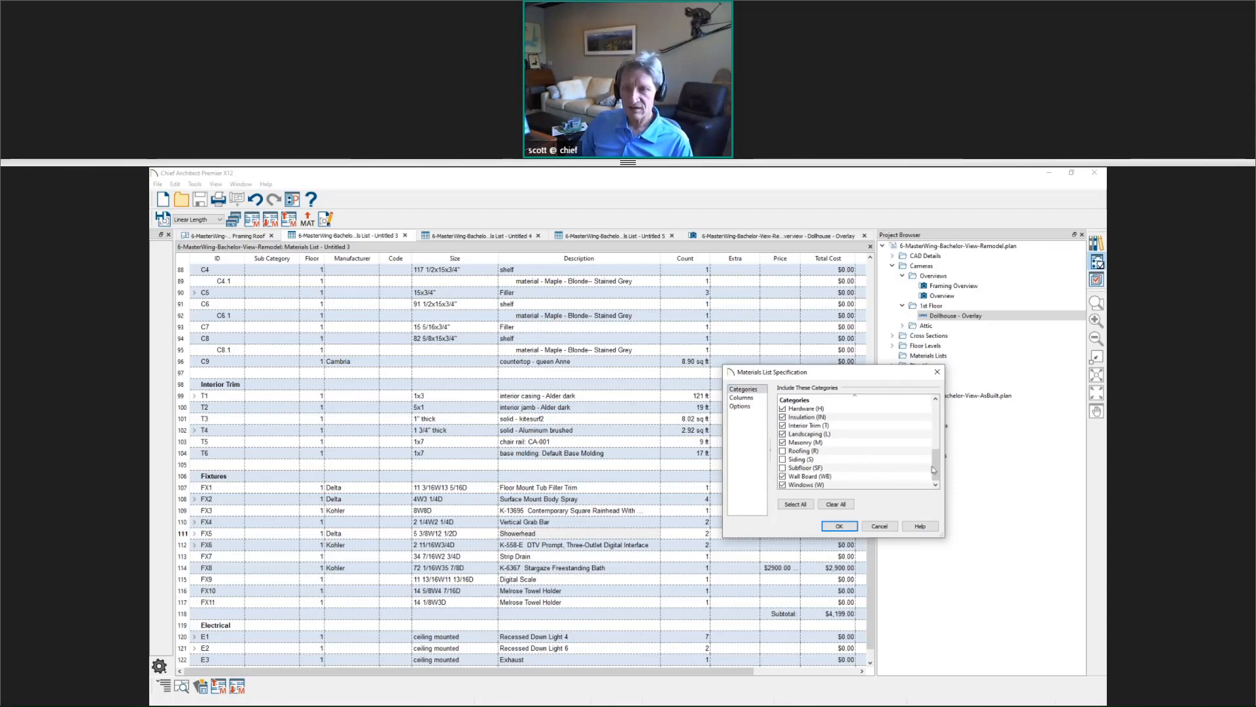
pyautogui.scroll(2, 818, 435)
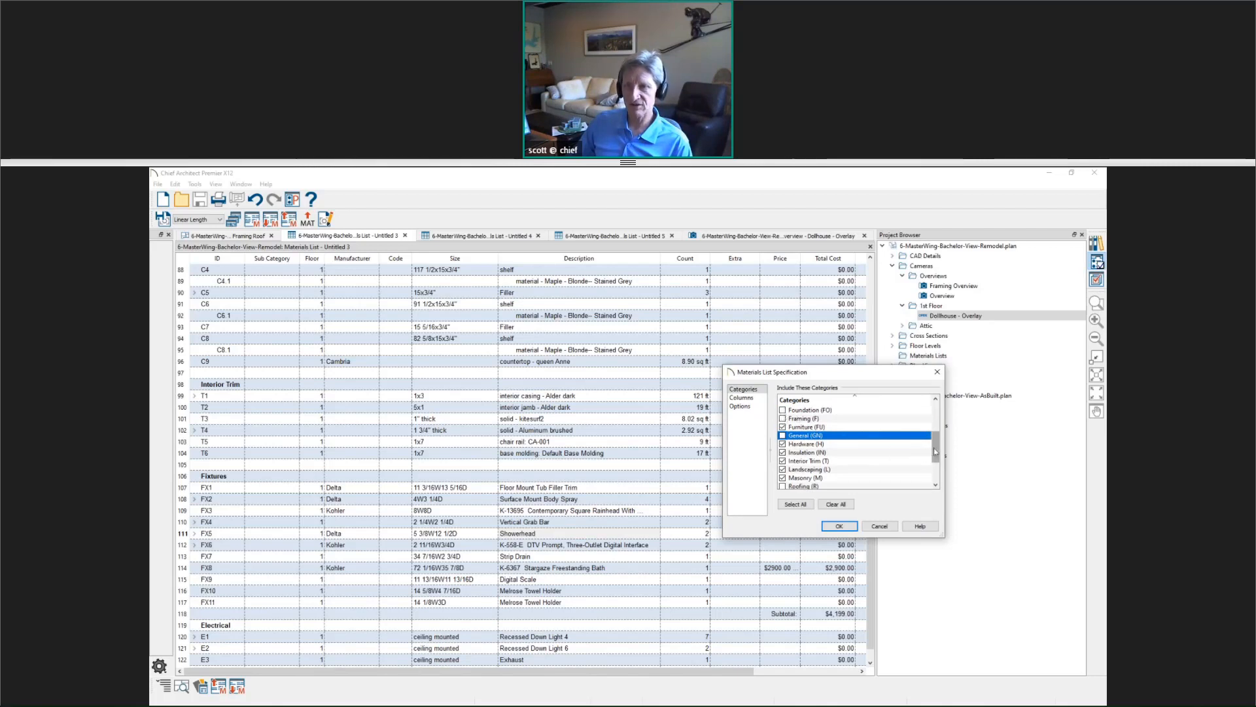
pyautogui.moveTo(936, 440); pyautogui.dragTo(936, 414)
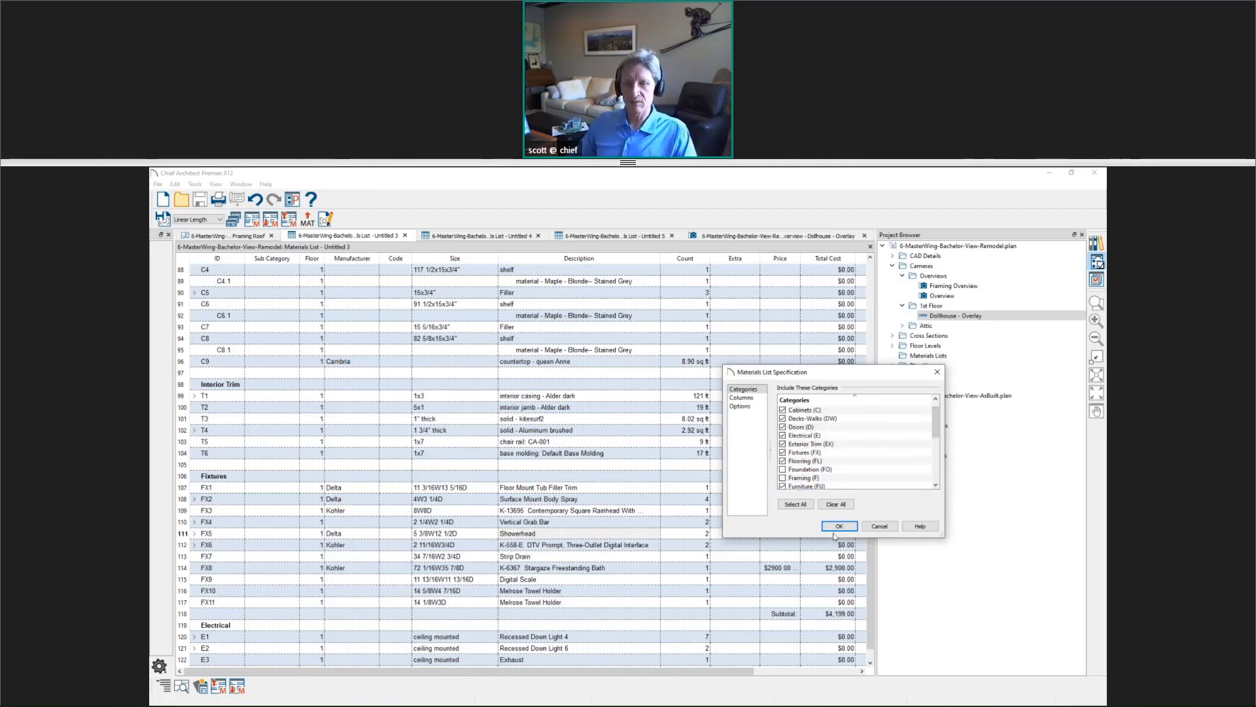
pyautogui.click(838, 528)
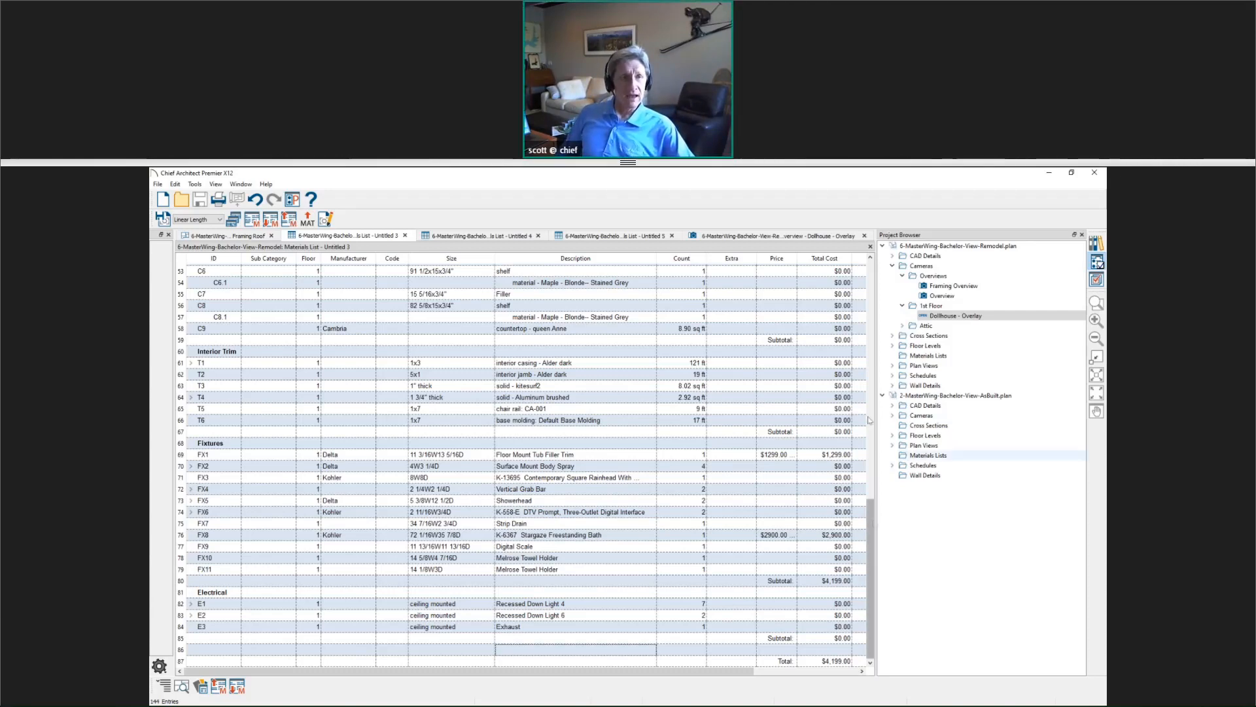
# Step: Select the materials list polyline in the Framing Roof plan view and show the active layer display options for its layer
pyautogui.click(208, 237)
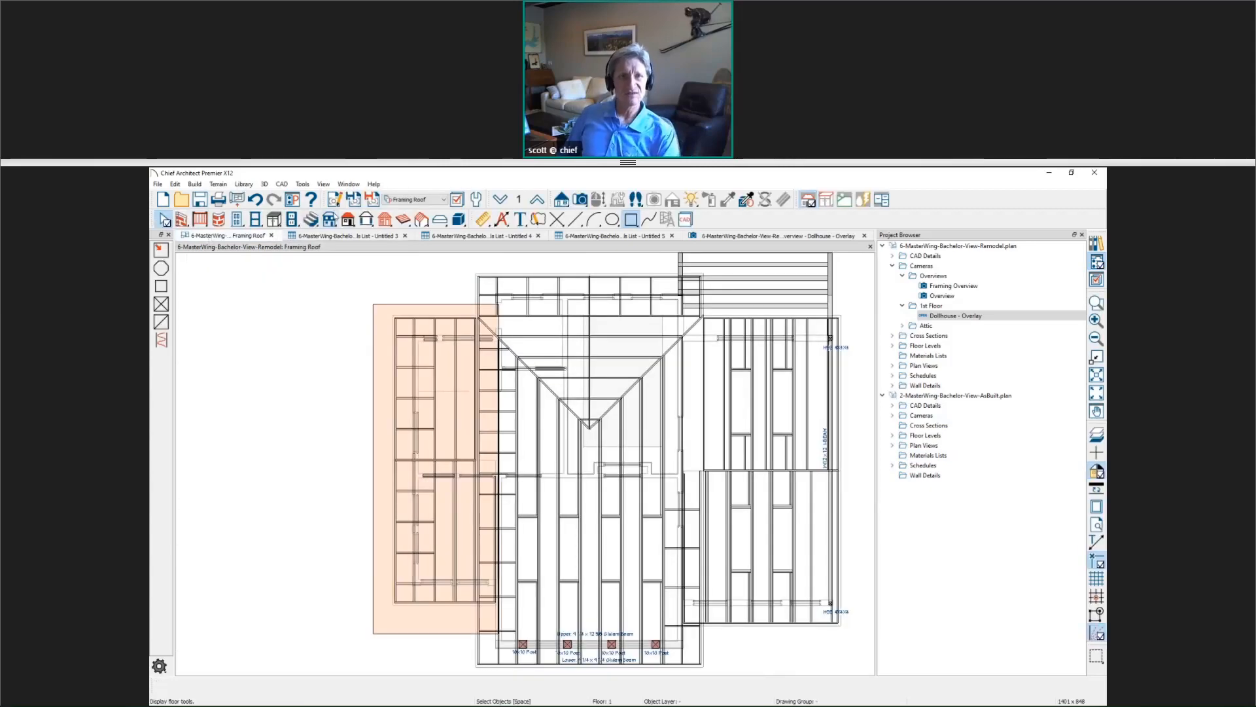
pyautogui.click(403, 303)
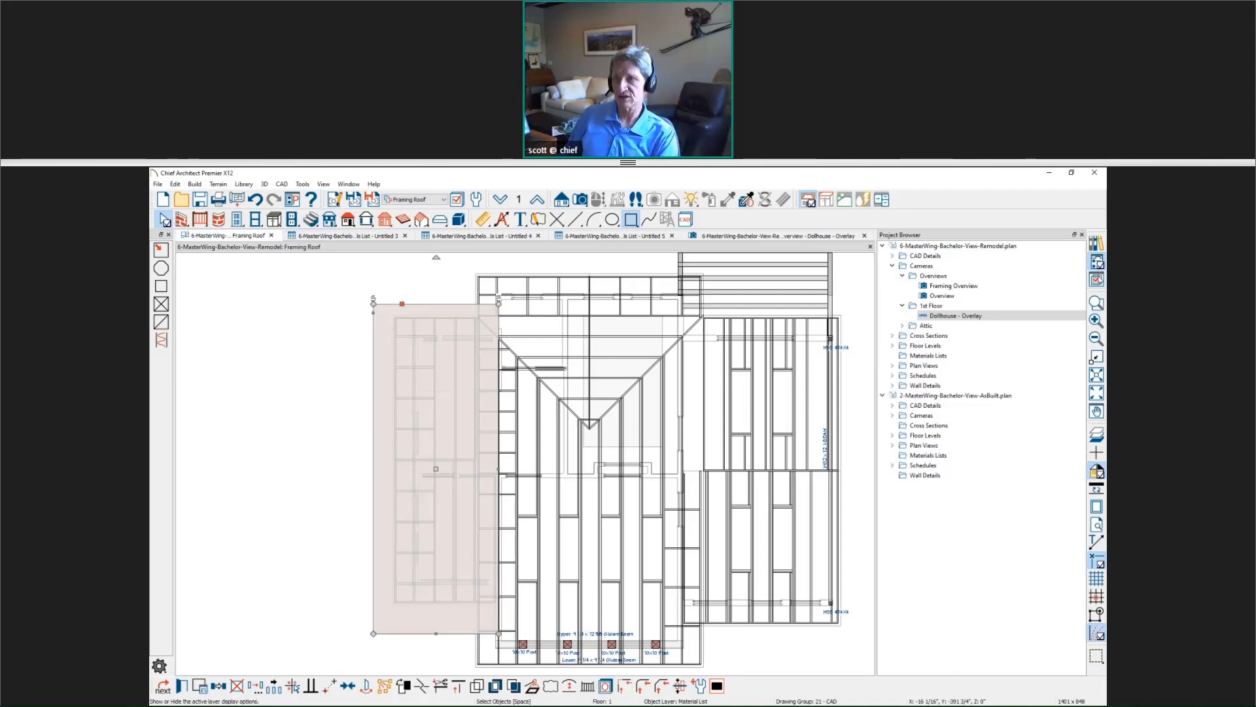
pyautogui.click(1097, 279)
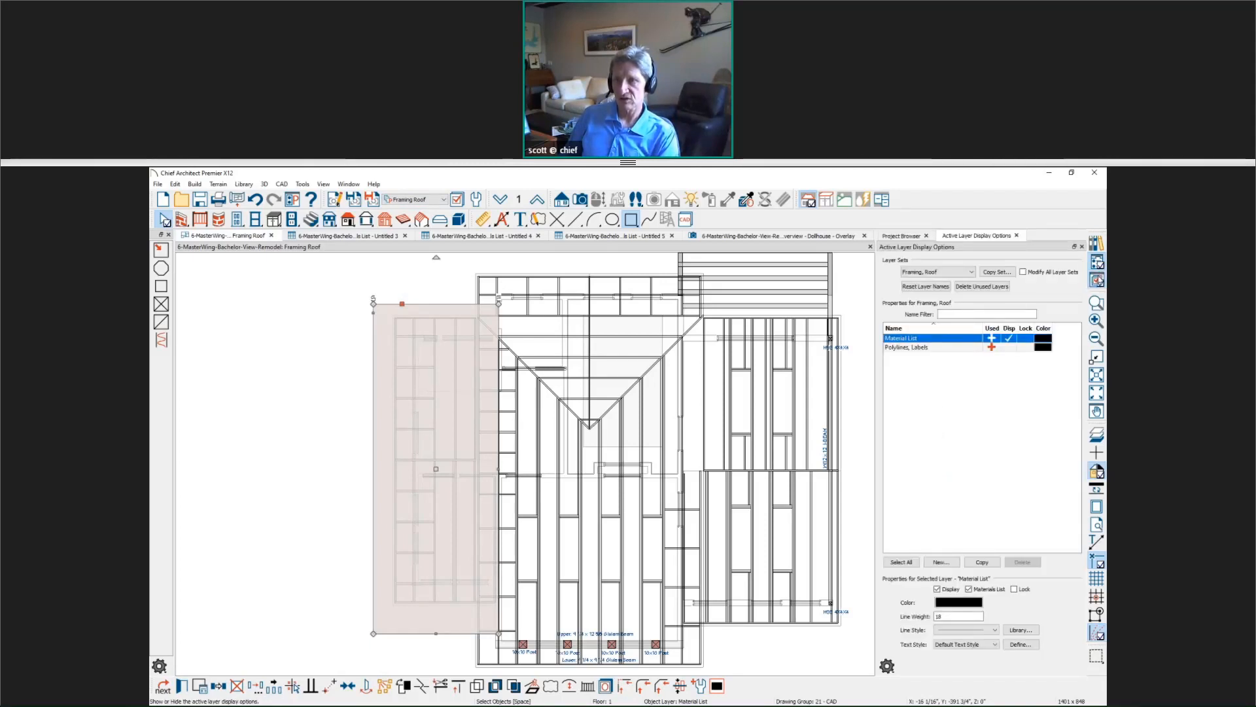
# Step: Switch the plan to the Kitchen & Bath view, filter its layers by "mater" and turn on display of the Material List layer
pyautogui.click(423, 200)
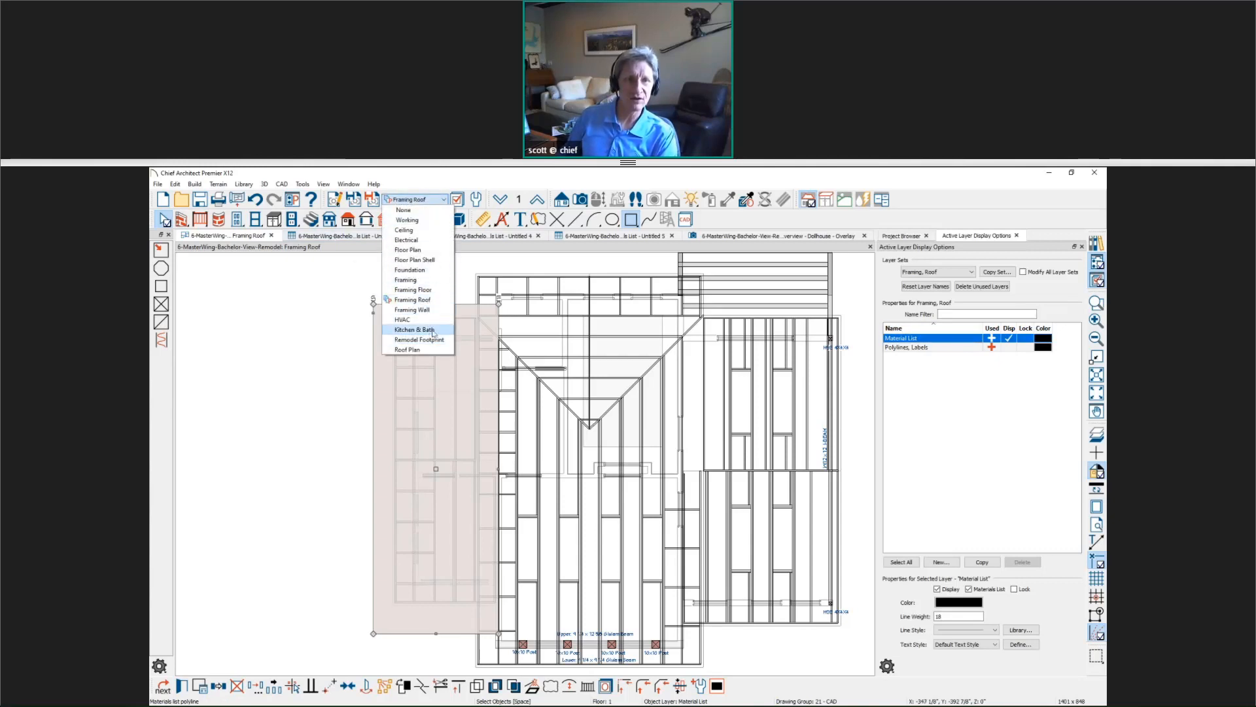
pyautogui.click(383, 357)
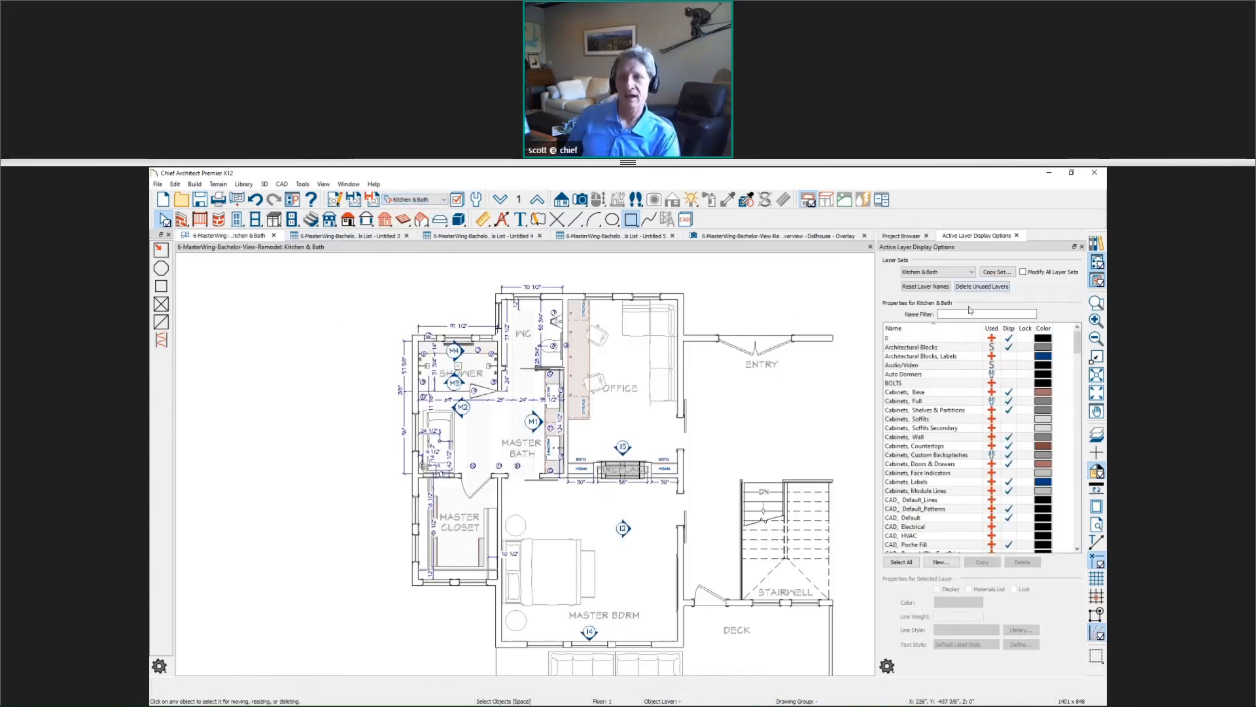
pyautogui.click(971, 313)
pyautogui.write('mater')
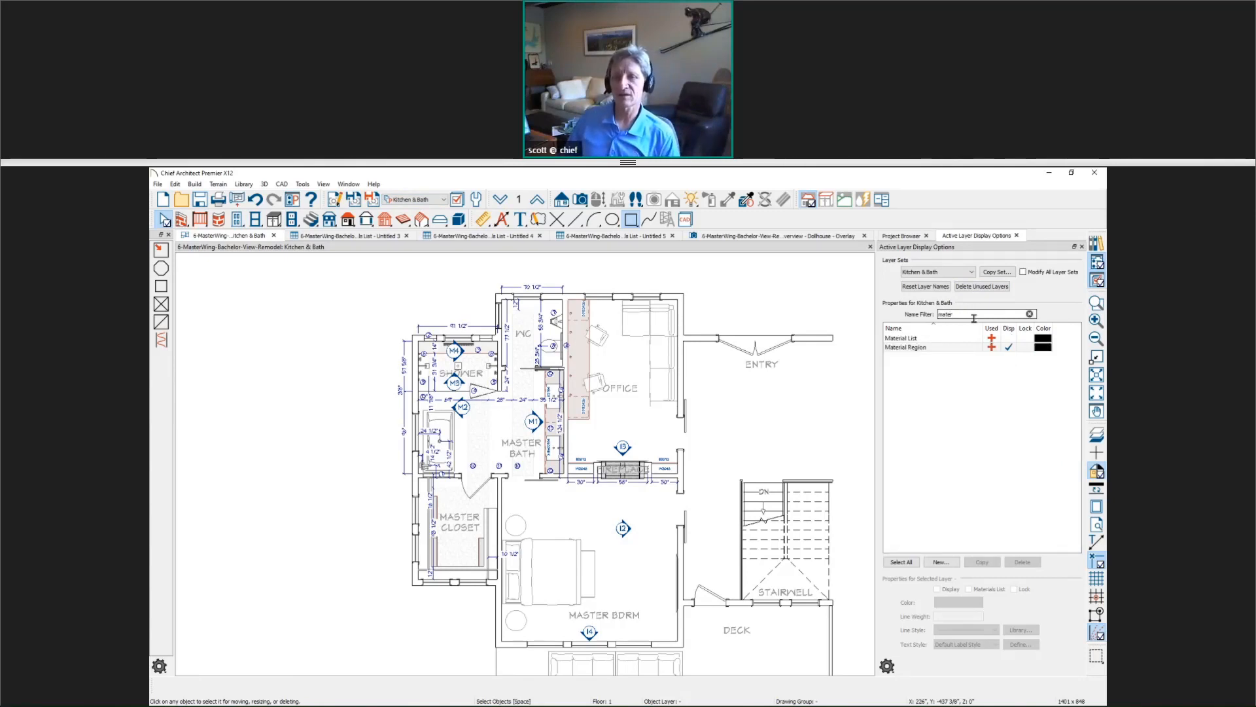
pyautogui.click(1008, 338)
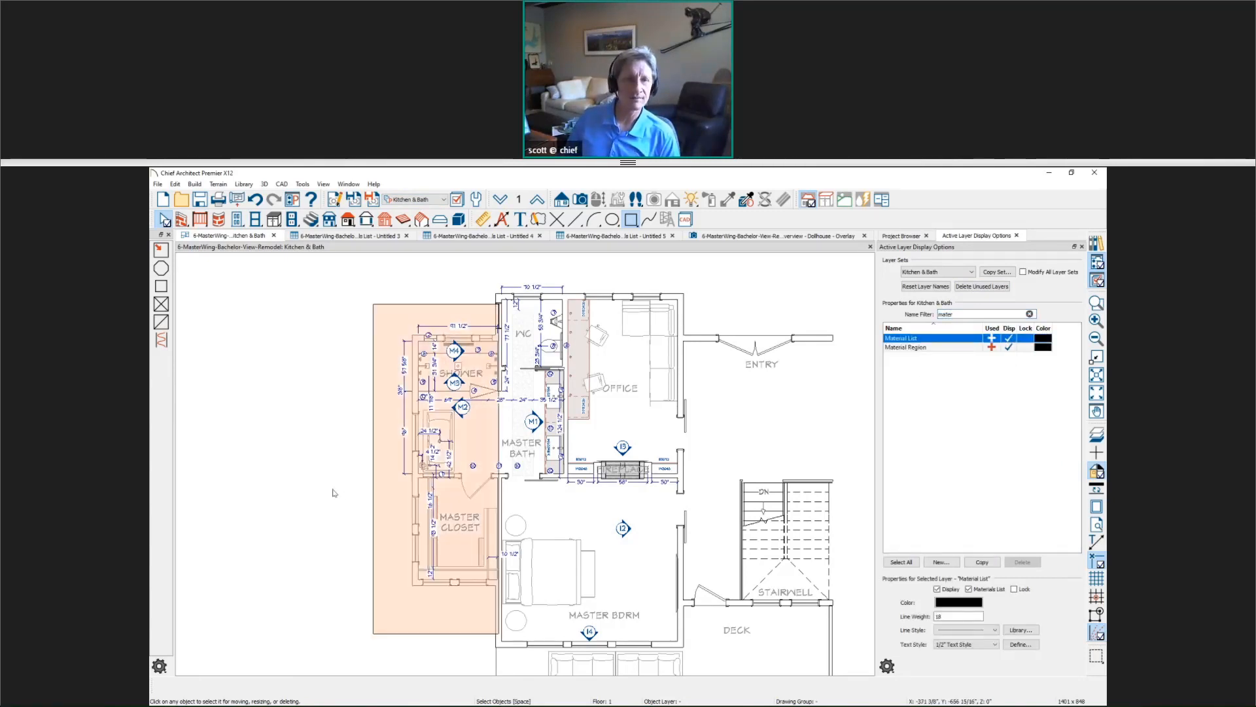
pyautogui.scroll(1, 317, 479)
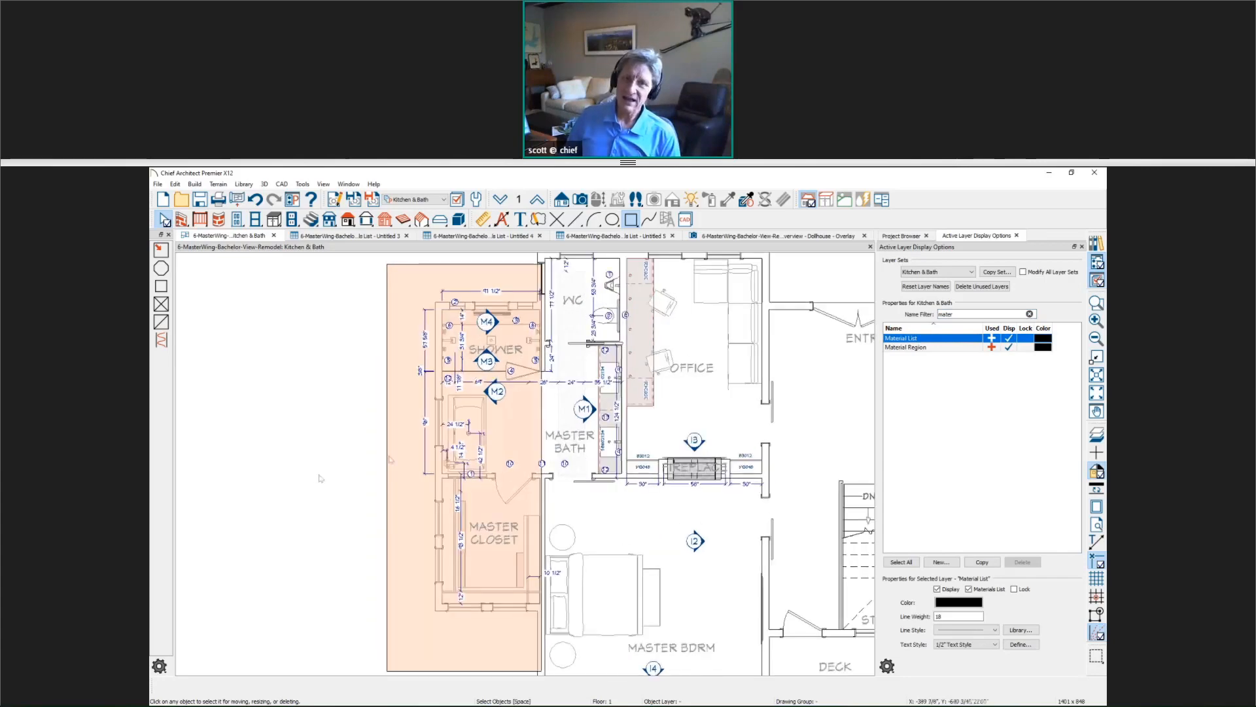
# Step: Reshape the materials list polyline to enclose the master bath, WC, shower and master closet, pulling its outer edges in close to the addition's walls
pyautogui.click(386, 504)
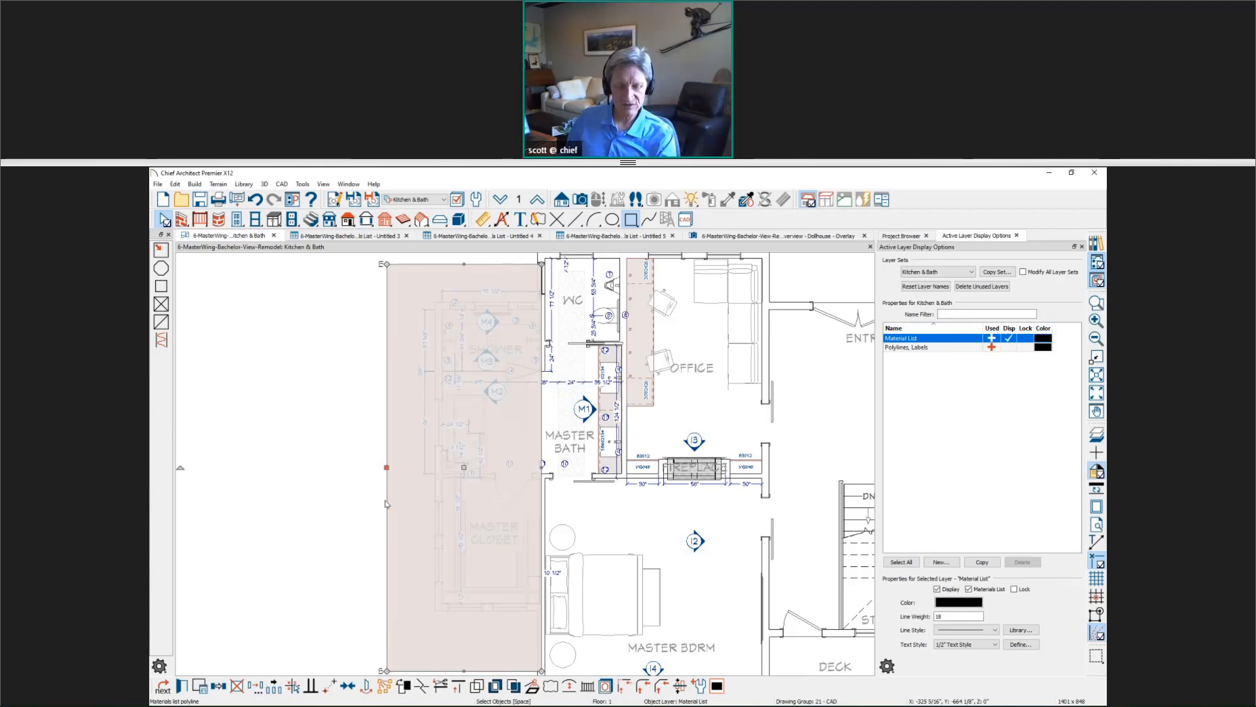
pyautogui.press('Escape')
pyautogui.click(541, 470)
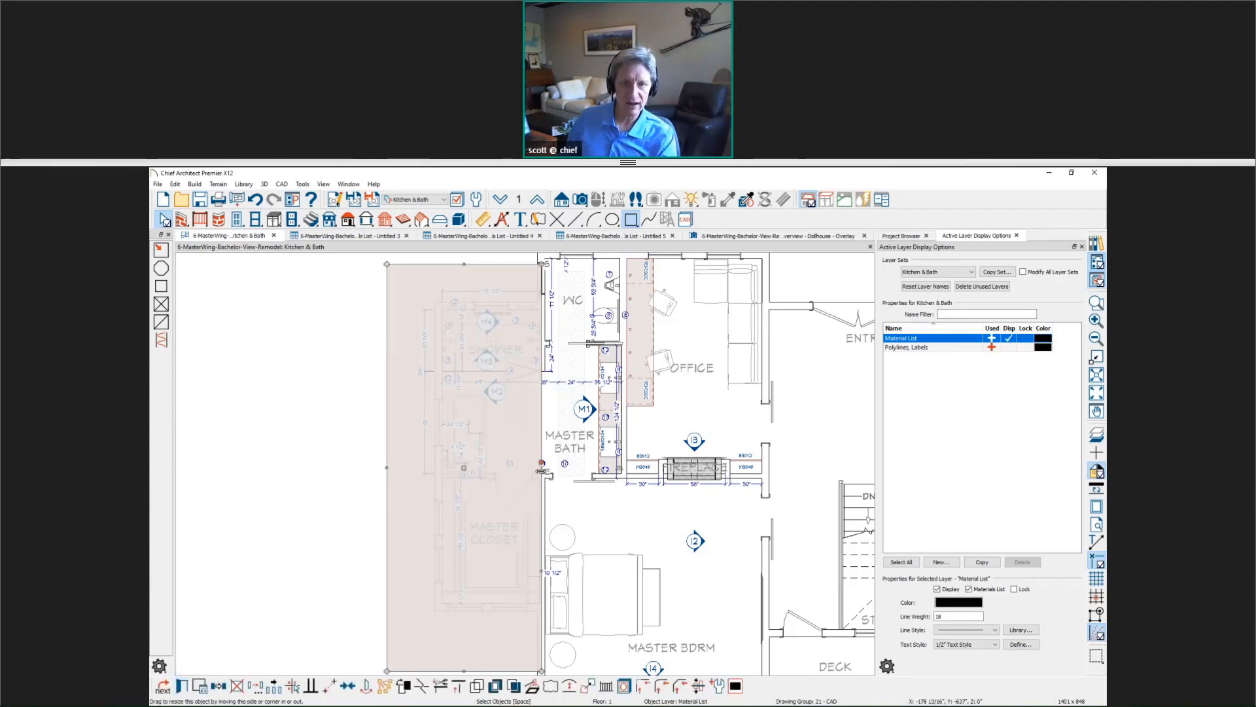
pyautogui.moveTo(541, 467); pyautogui.dragTo(580, 480)
pyautogui.moveTo(566, 267); pyautogui.dragTo(571, 341, button='middle')
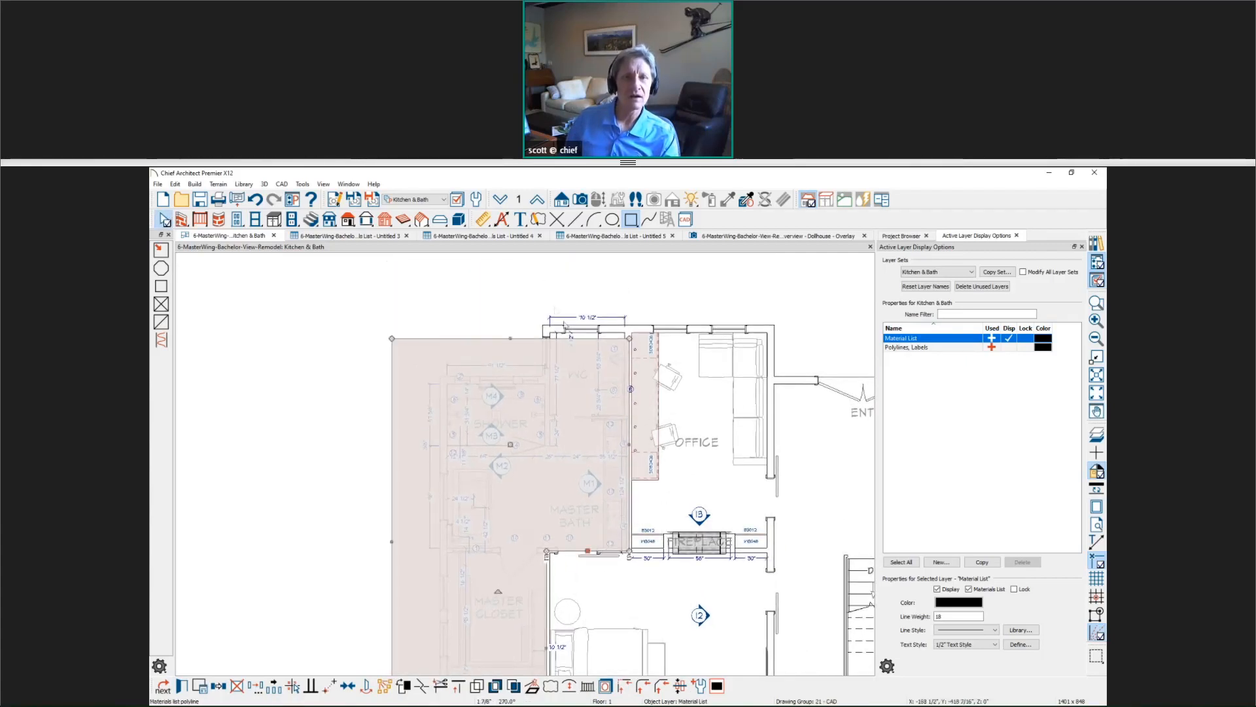
pyautogui.moveTo(526, 340); pyautogui.dragTo(527, 327)
pyautogui.moveTo(560, 465); pyautogui.dragTo(577, 386, button='middle')
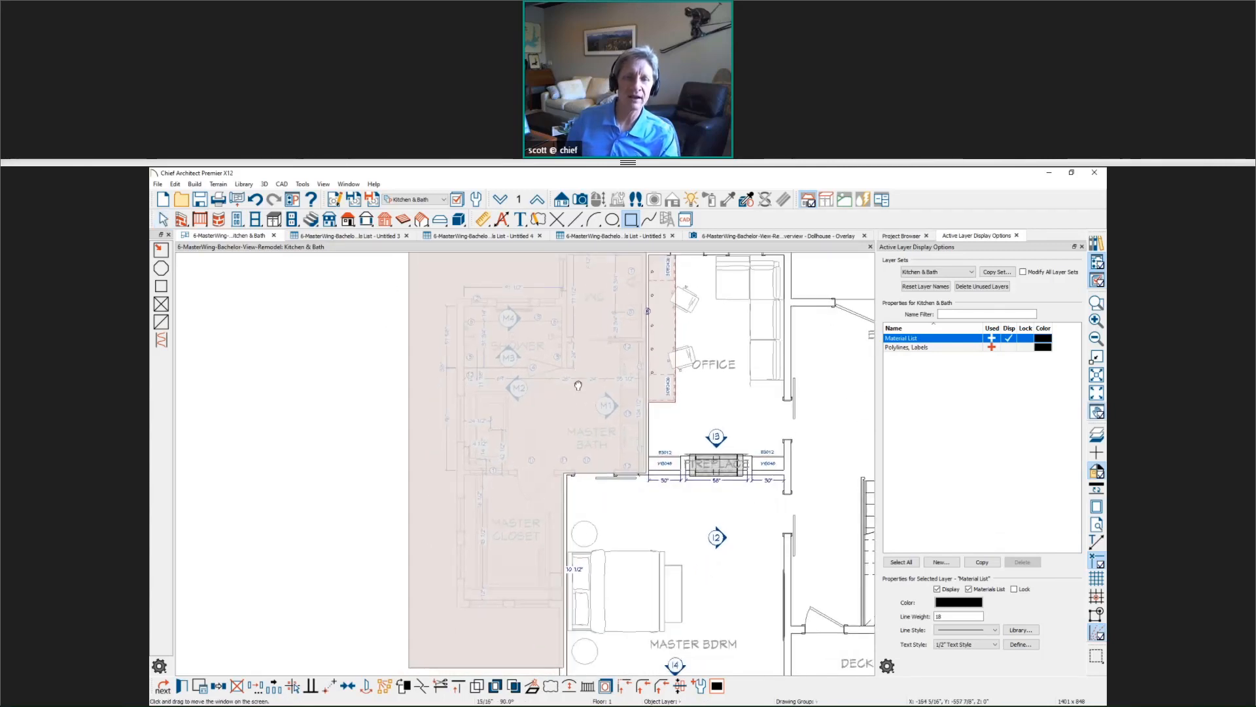
pyautogui.scroll(-1, 577, 387)
pyautogui.moveTo(503, 616); pyautogui.dragTo(506, 566)
pyautogui.moveTo(446, 425); pyautogui.dragTo(465, 425)
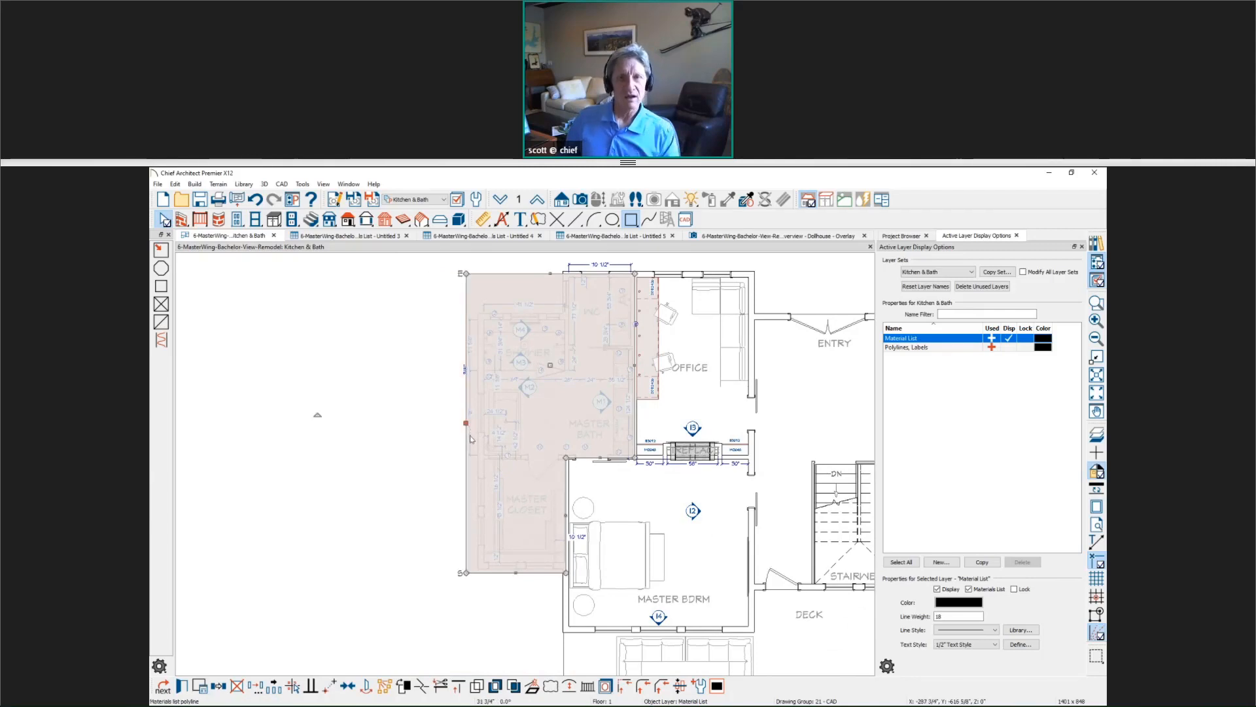
# Step: In the materials list polyline's specification, exclude the General category for the 1st Floor and turn off Include All Floors
pyautogui.doubleClick(471, 439)
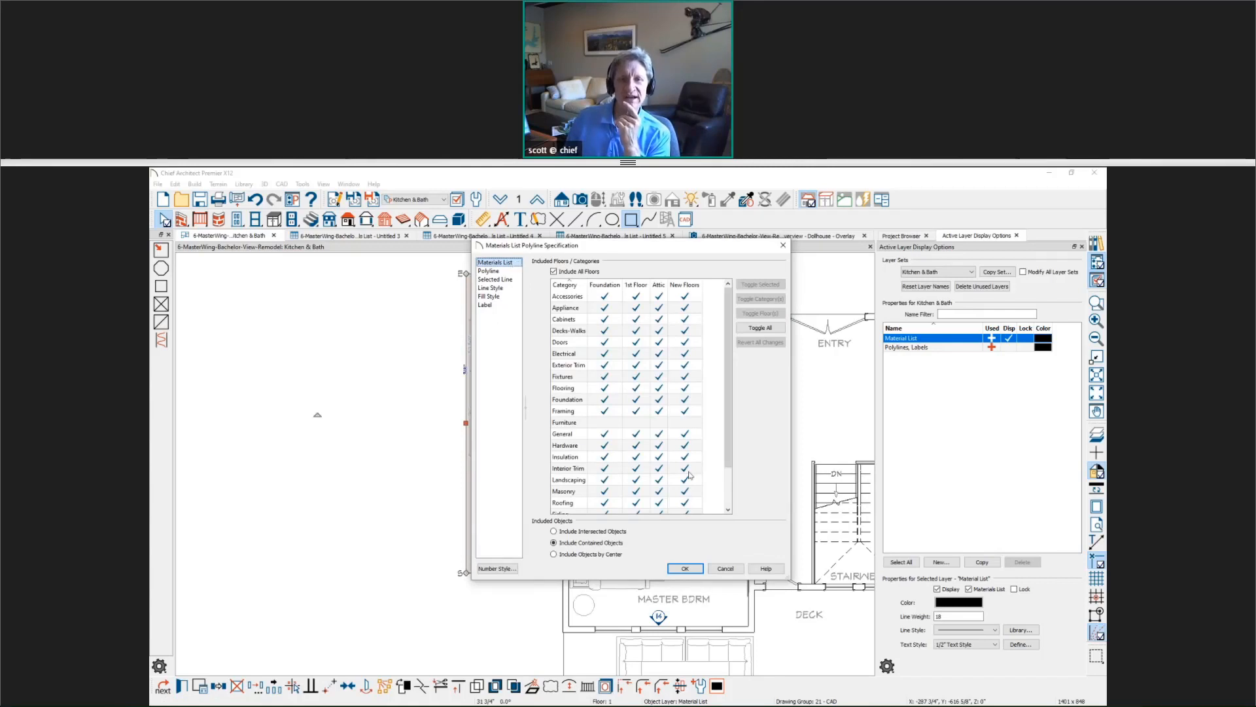
pyautogui.click(571, 297)
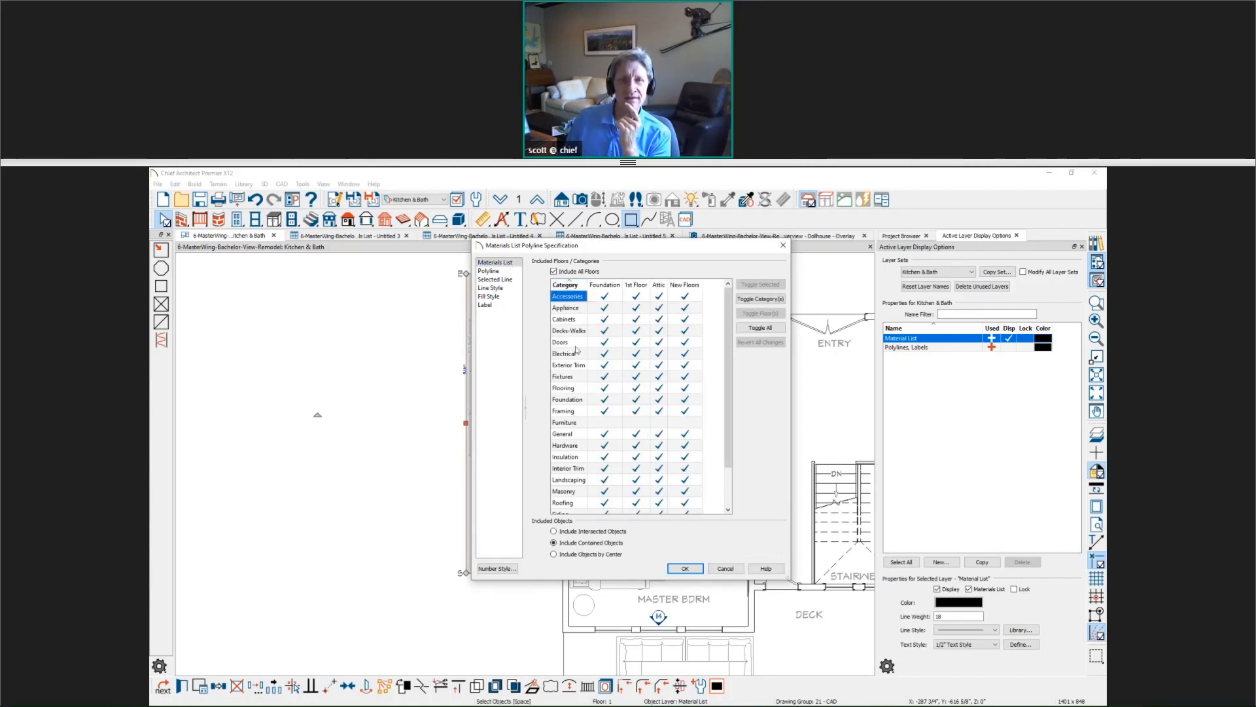
pyautogui.click(579, 436)
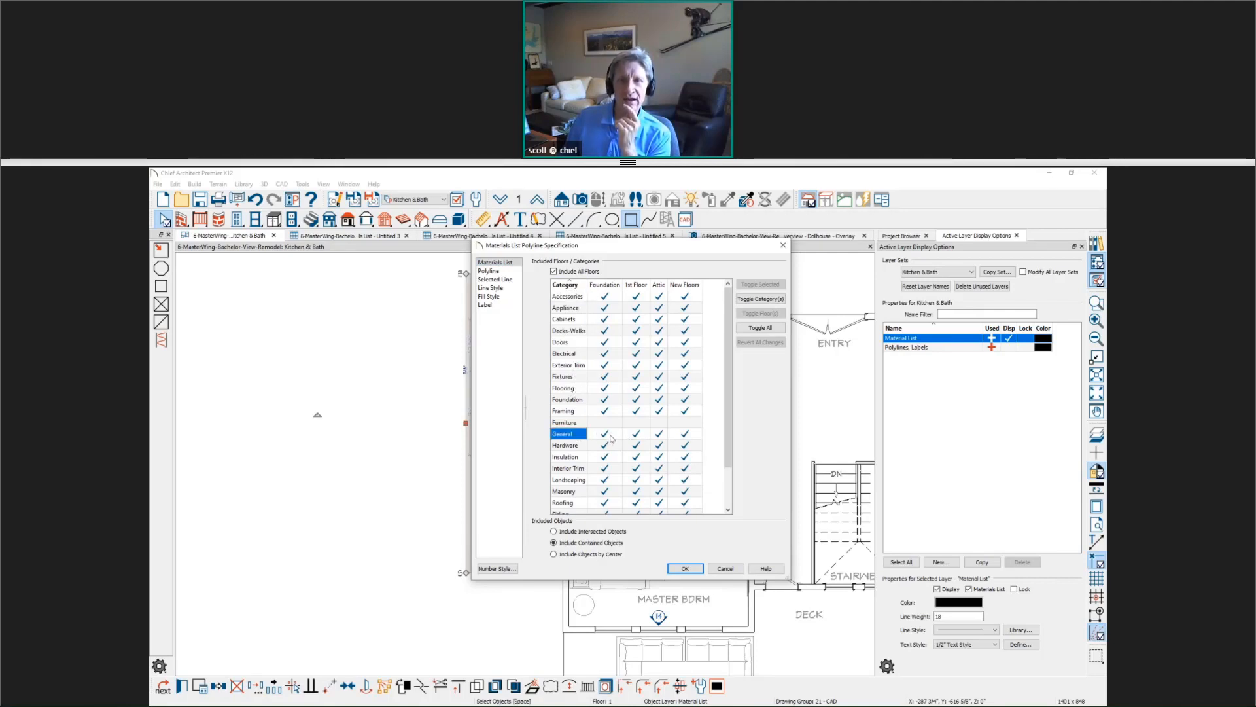
pyautogui.click(628, 435)
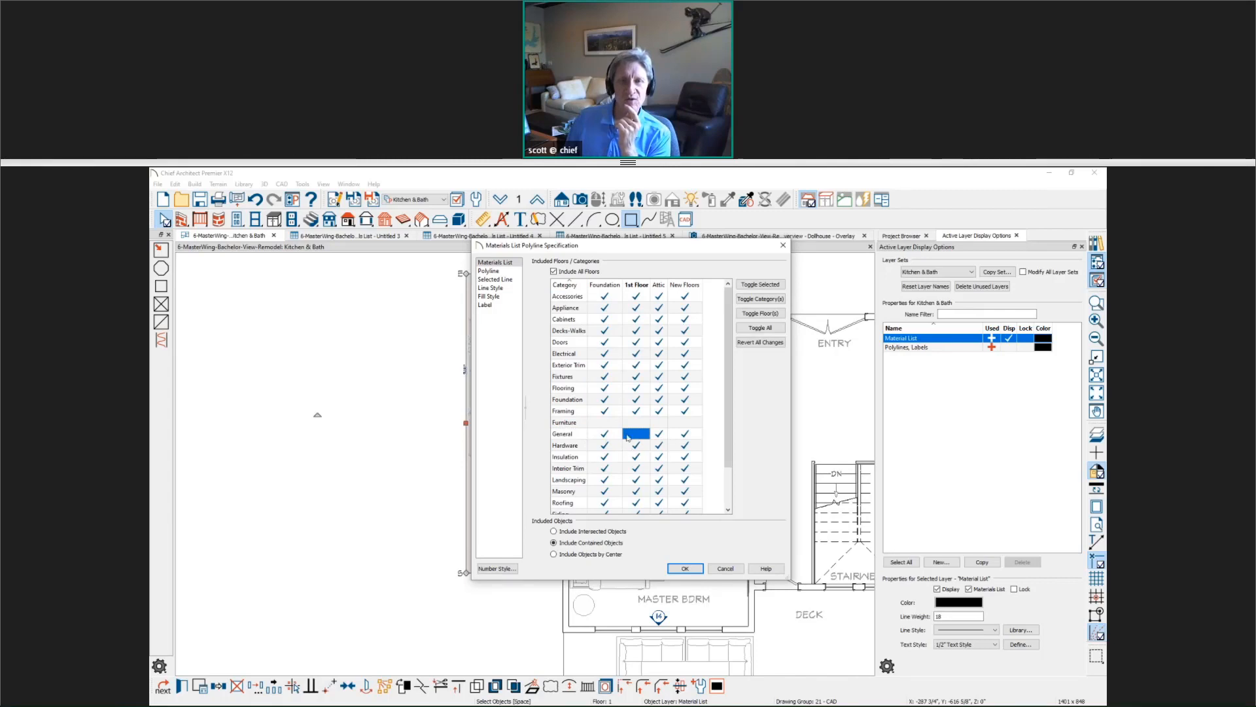
pyautogui.click(568, 272)
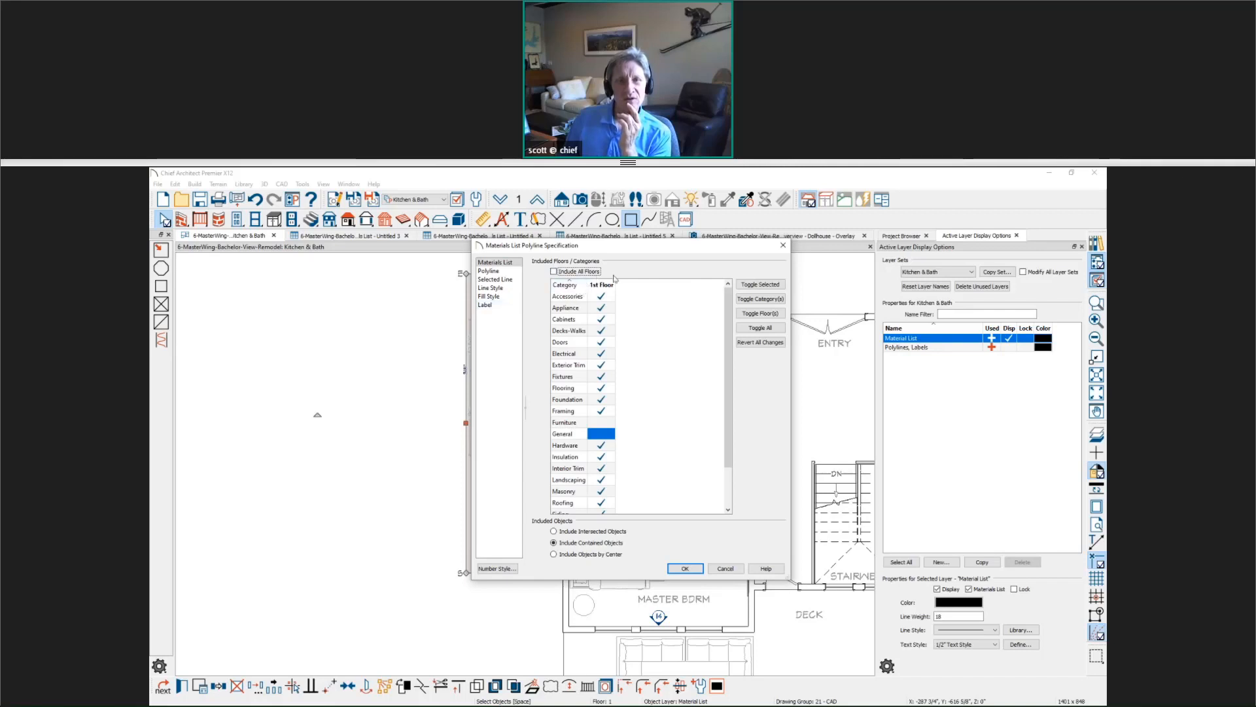
# Step: Exclude the Landscaping and Roofing categories for the 1st Floor from the materials list polyline and apply its specification
pyautogui.scroll(-2, 596, 454)
pyautogui.click(601, 439)
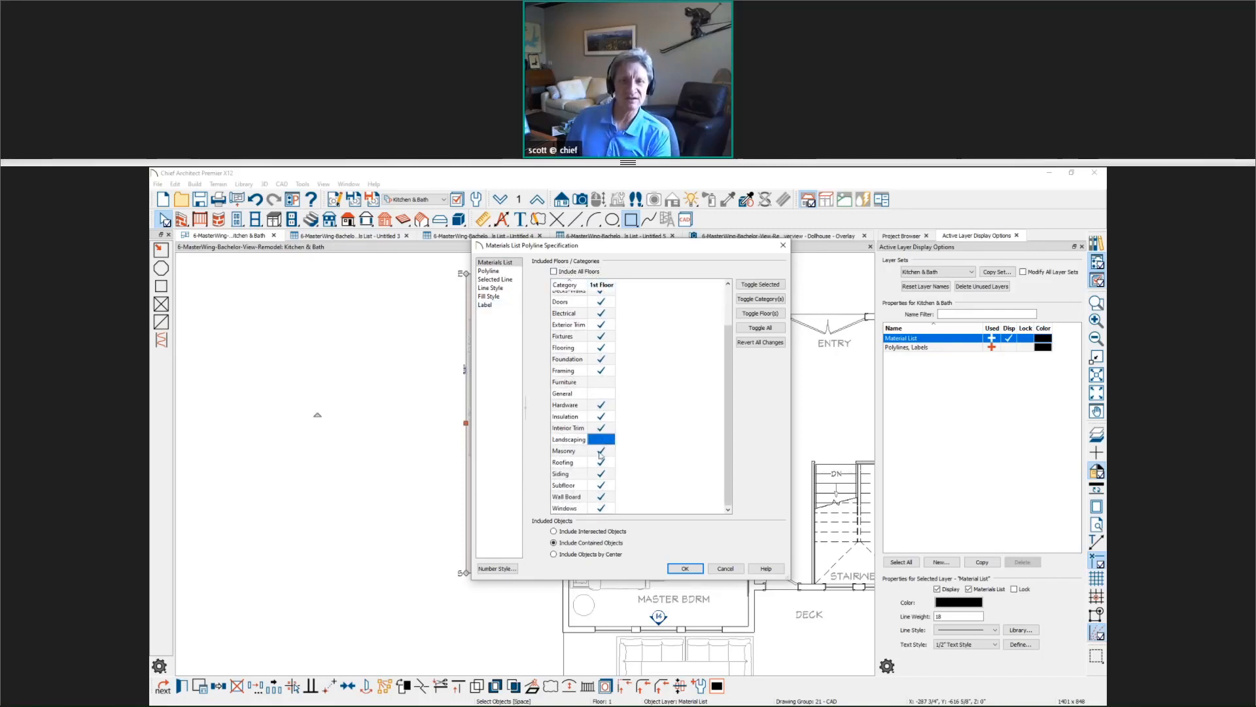
pyautogui.click(601, 462)
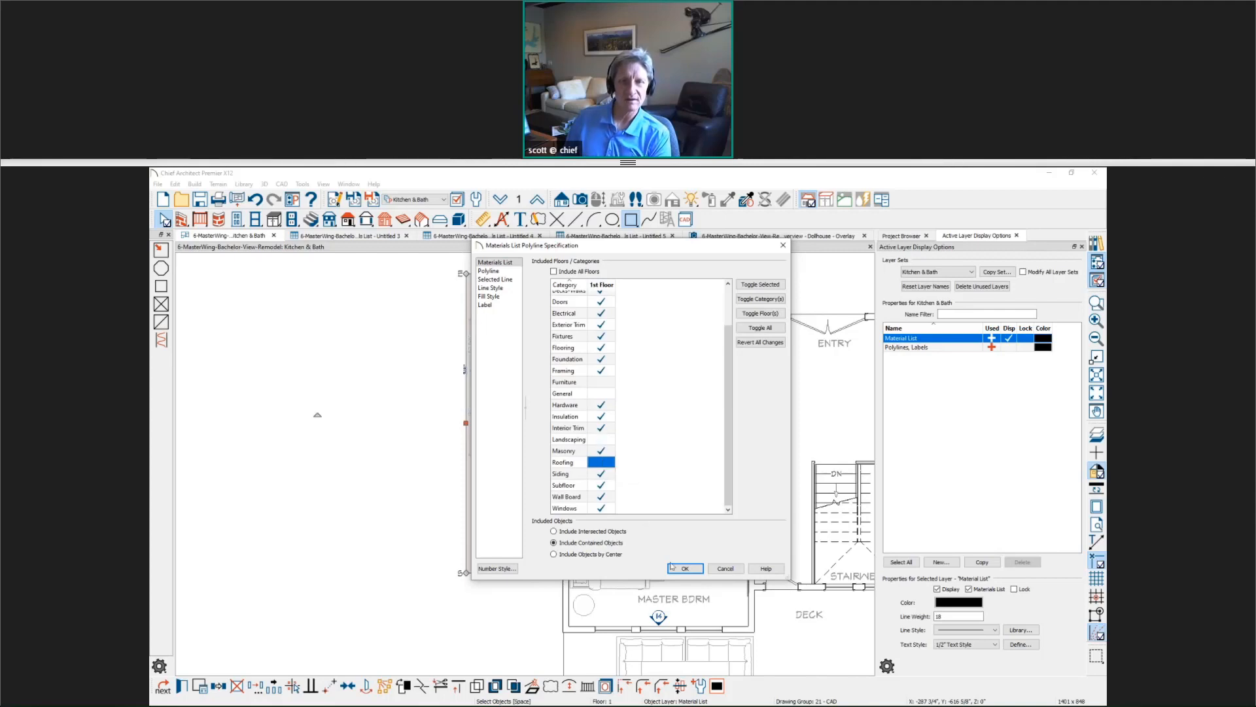
pyautogui.click(684, 571)
pyautogui.hotkey('ctrl', 'e')
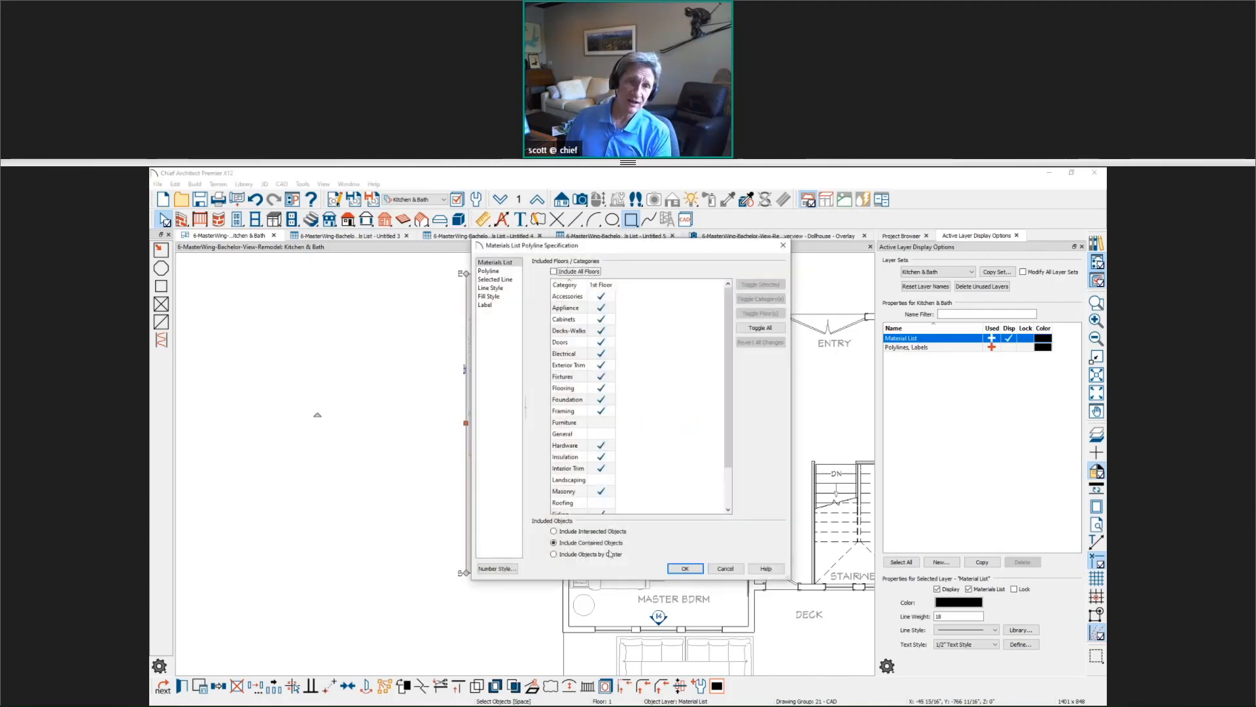
pyautogui.click(685, 569)
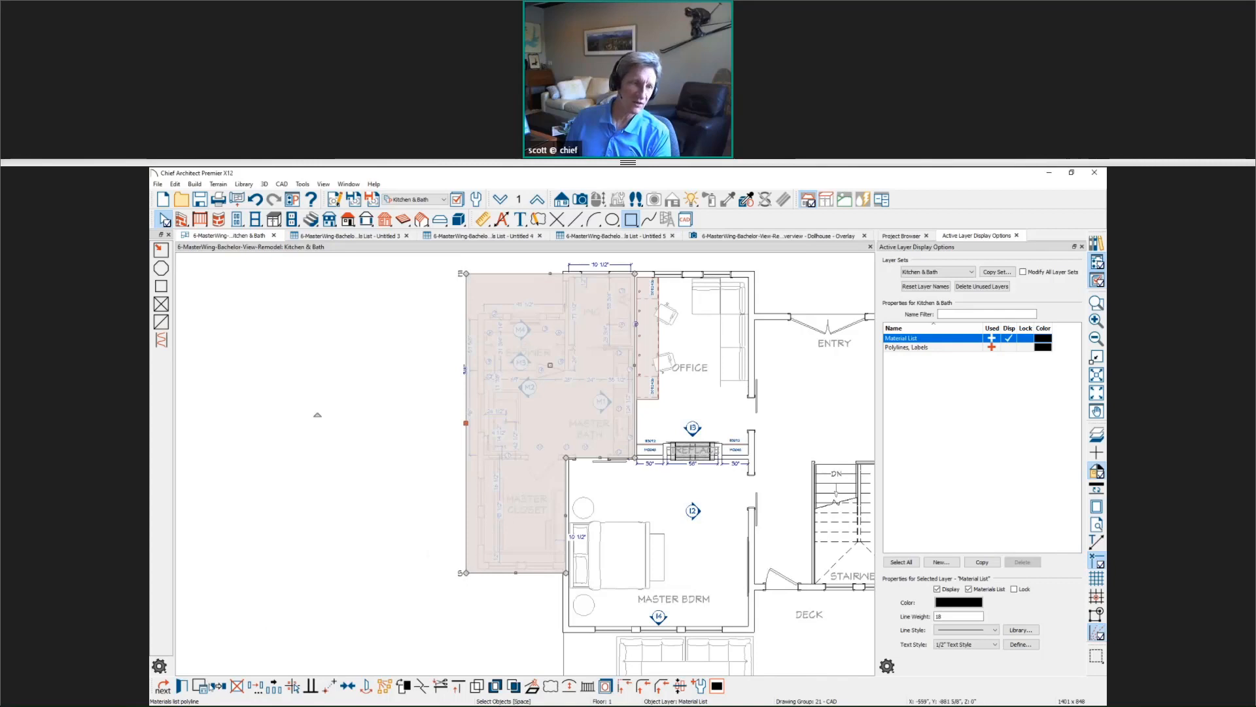
# Step: Generate a materials list from the polyline and exclude the Framing category from it
pyautogui.click(200, 686)
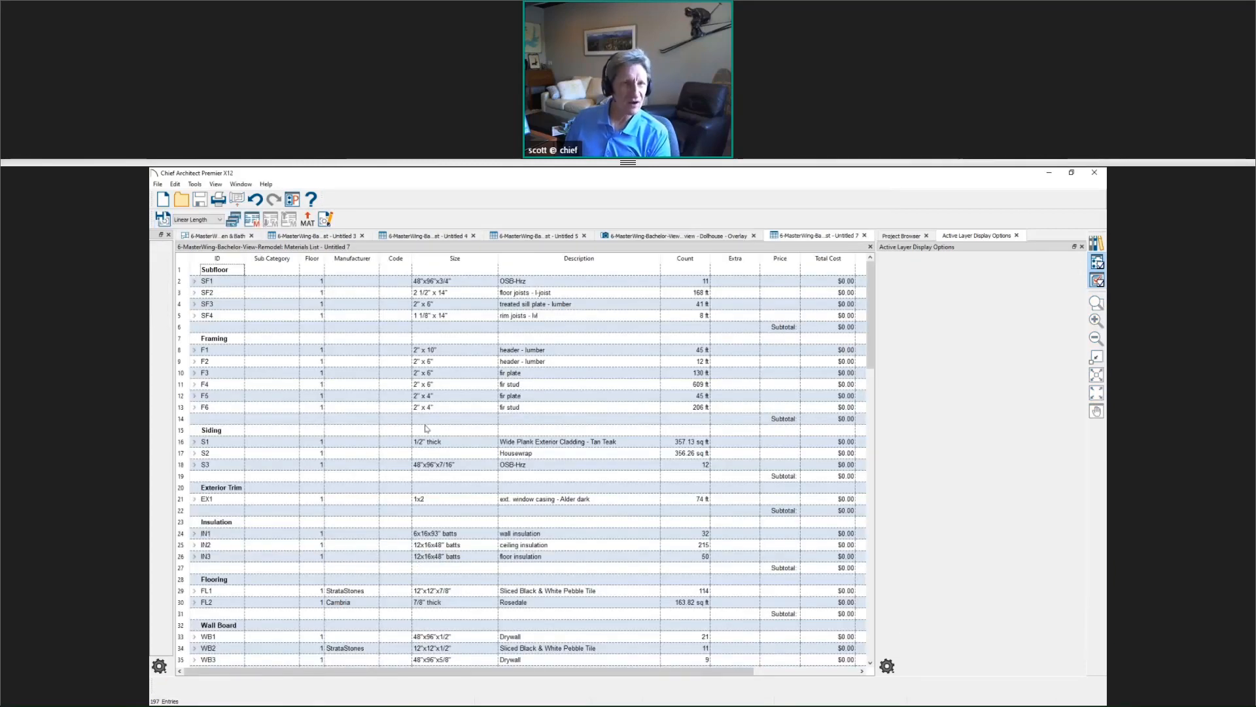
pyautogui.click(326, 218)
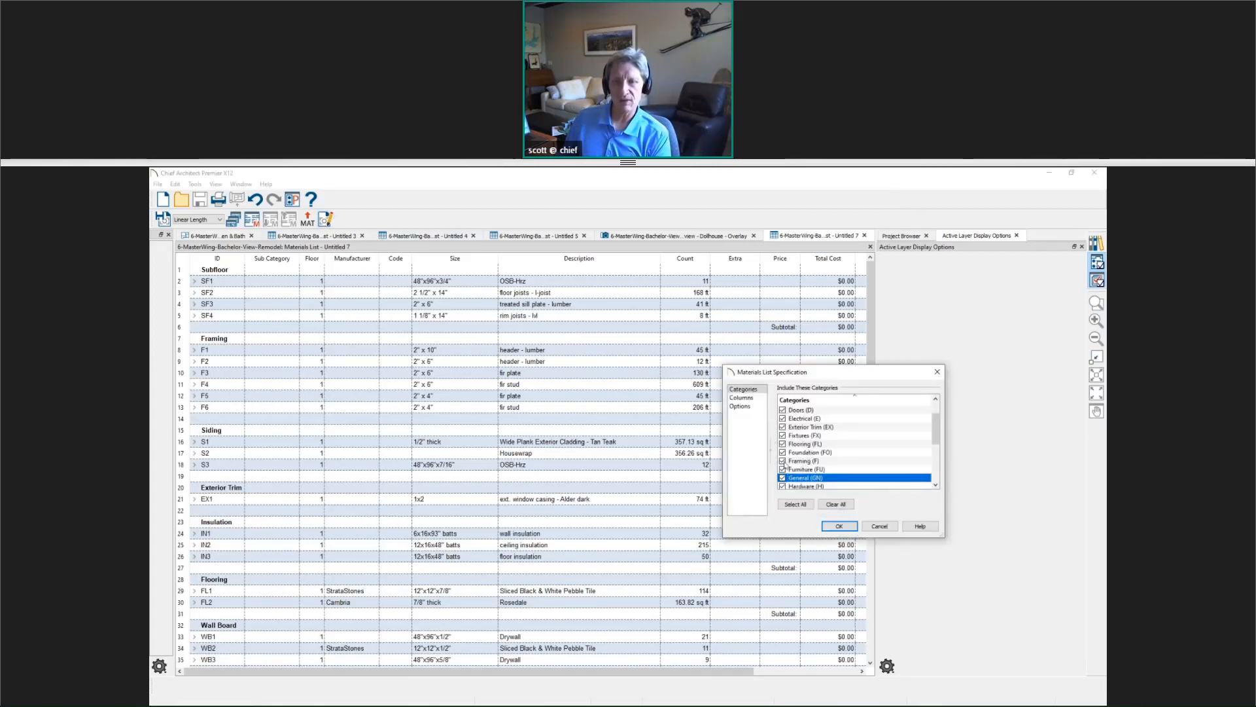
pyautogui.click(838, 526)
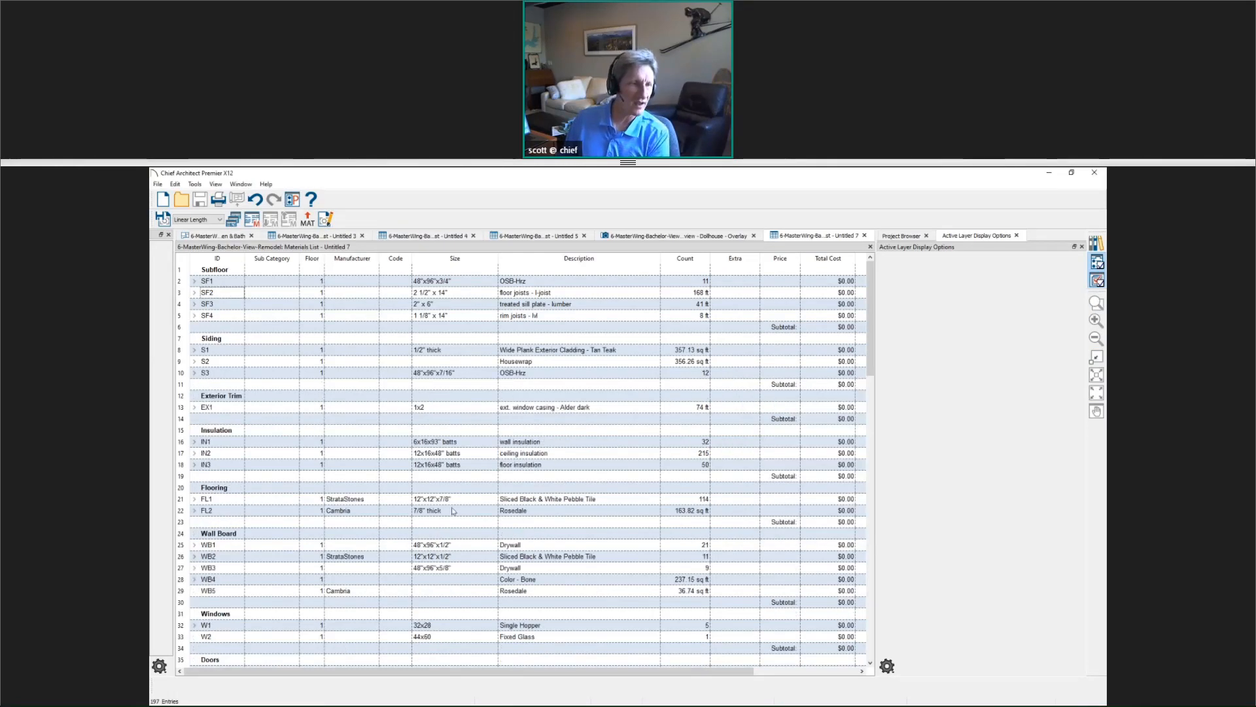
# Step: Review the wall board, doors, cabinets, countertops, interior trim, fixtures and electrical entries in the new materials list
pyautogui.scroll(-5, 453, 511)
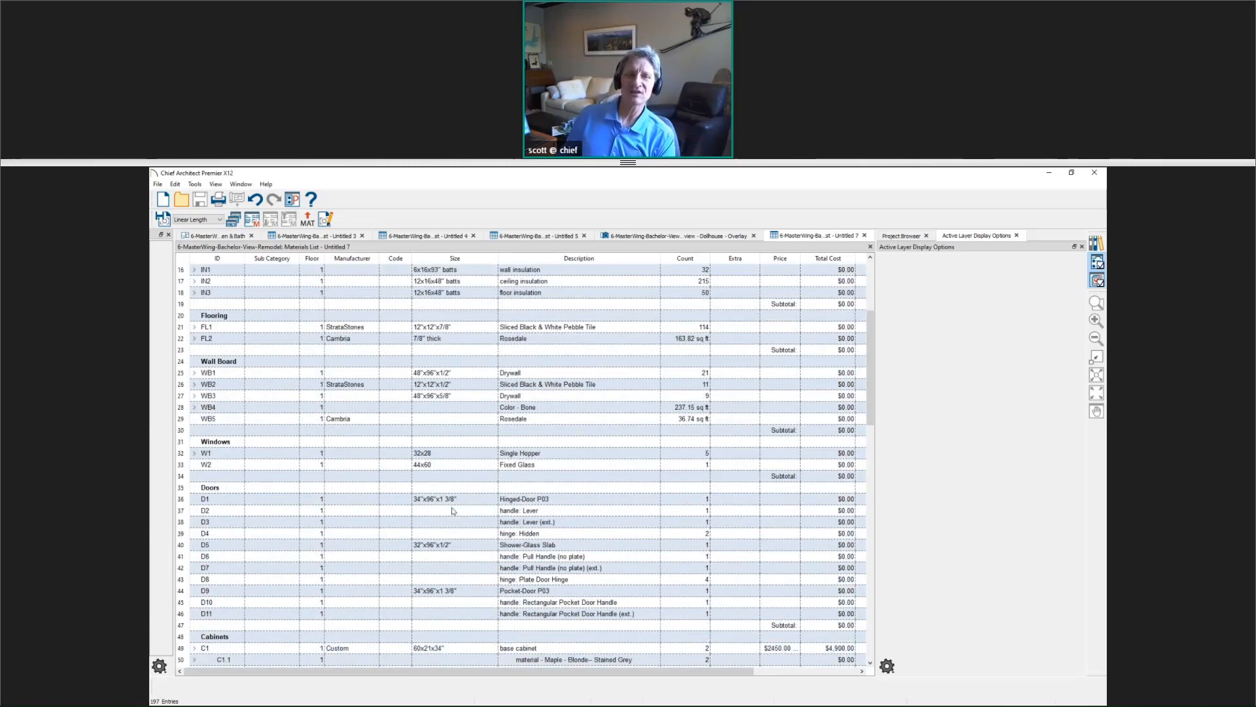
pyautogui.scroll(-9, 454, 511)
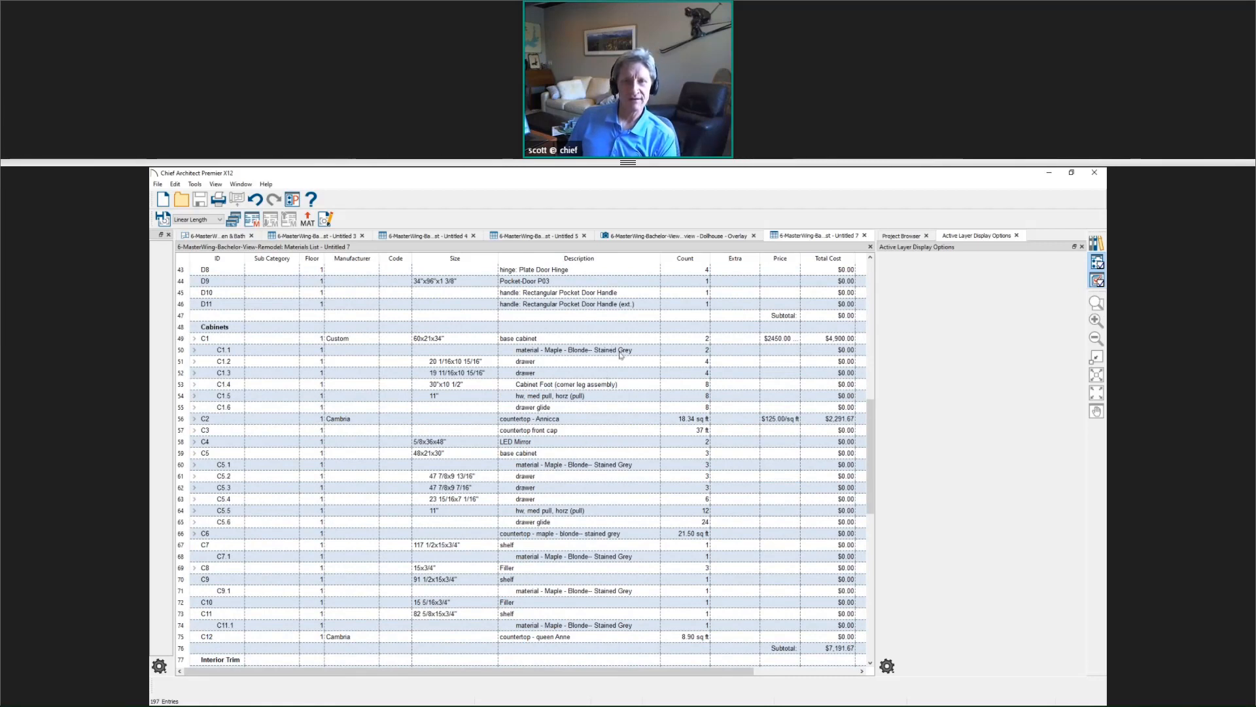
pyautogui.click(601, 420)
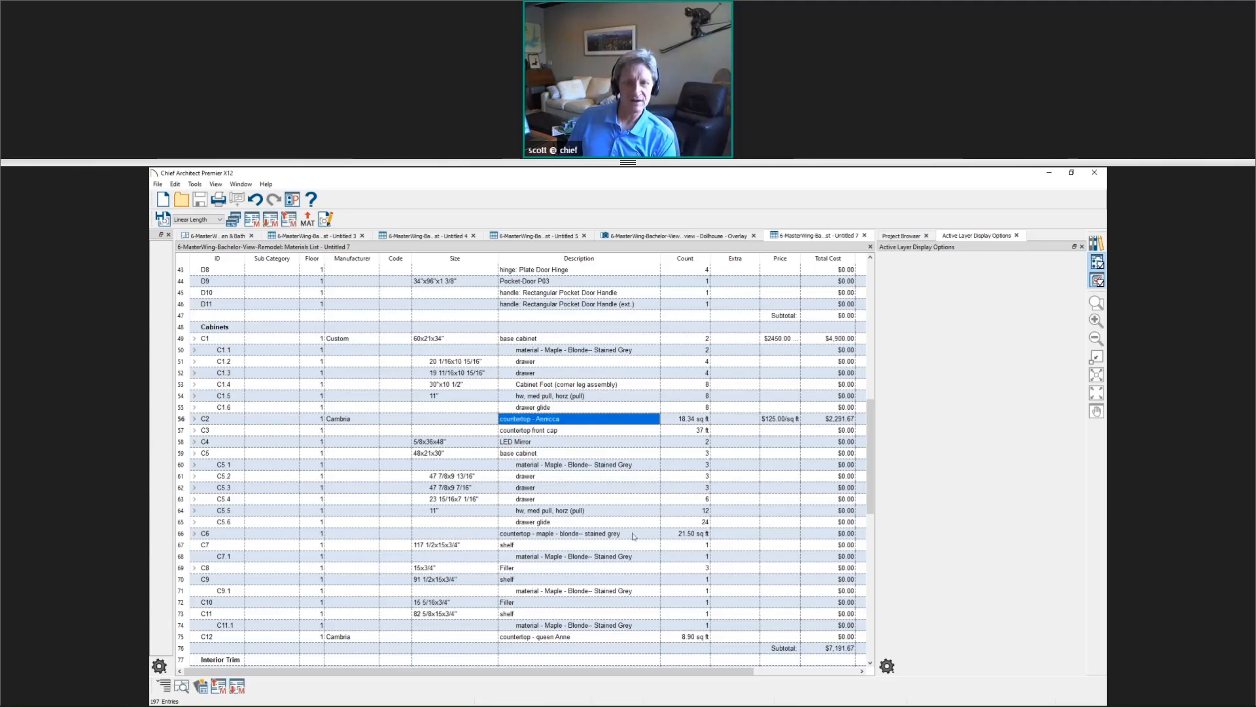
pyautogui.scroll(-1, 638, 534)
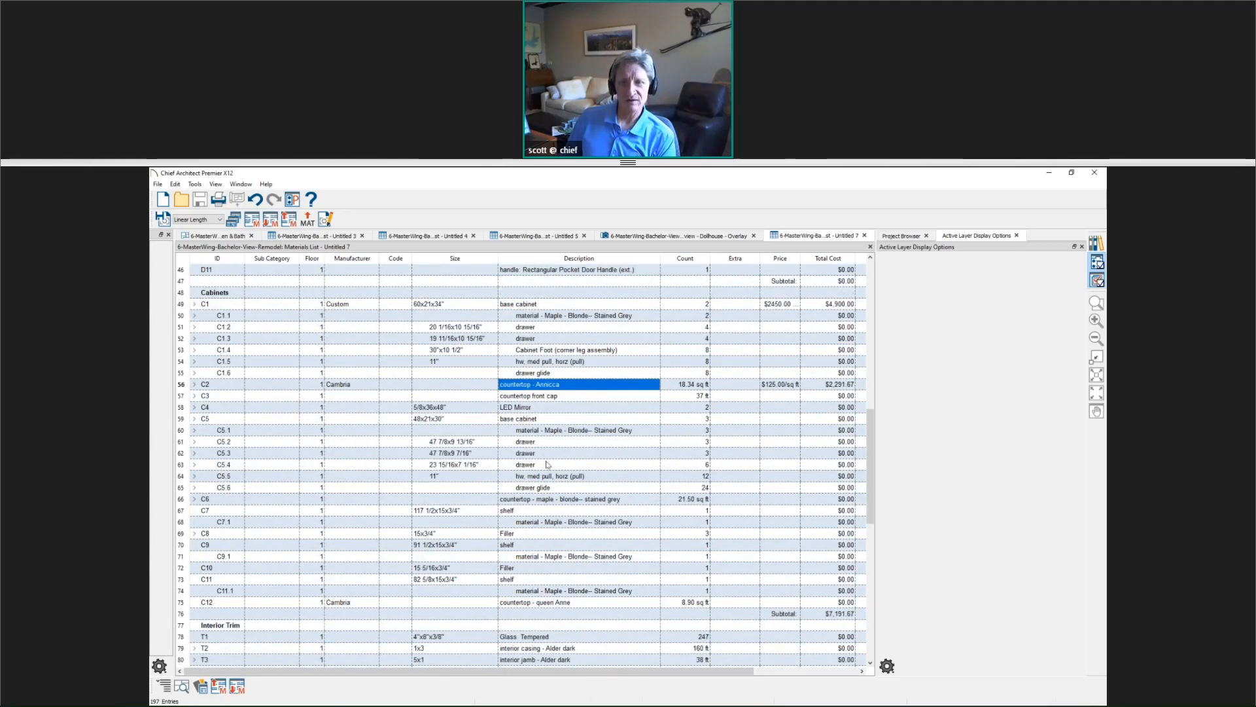
pyautogui.scroll(-7, 548, 465)
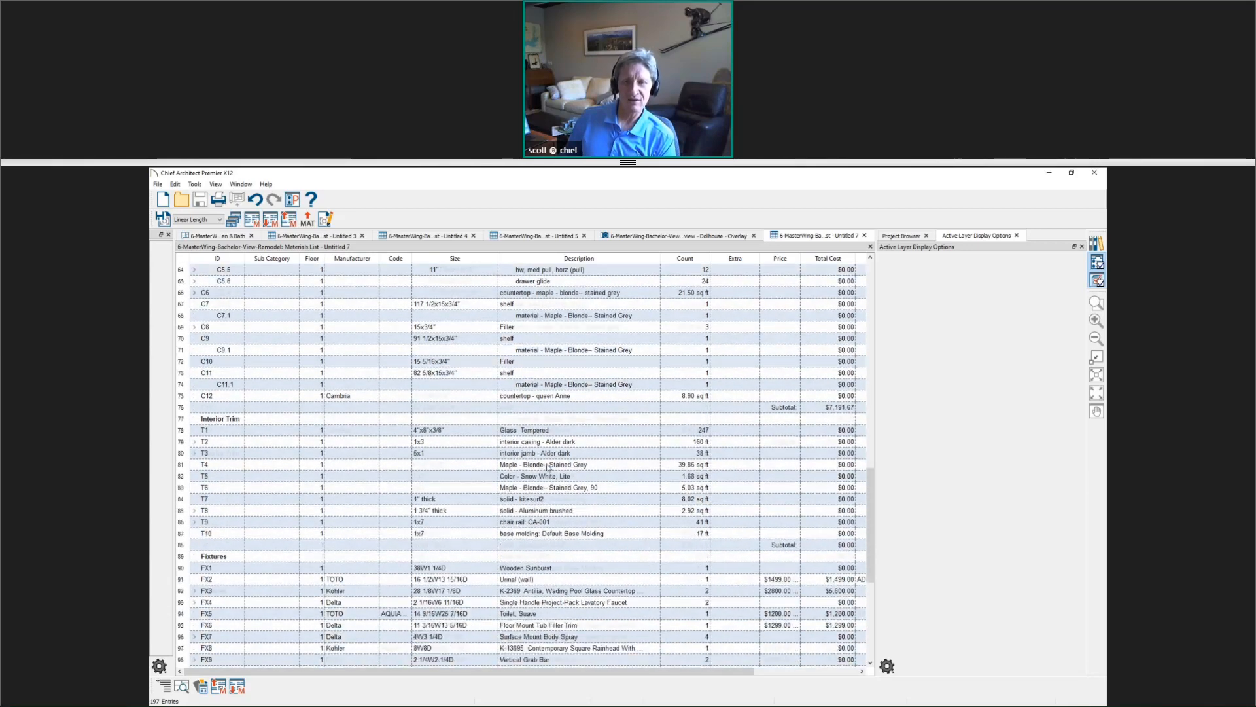
pyautogui.scroll(-4, 549, 465)
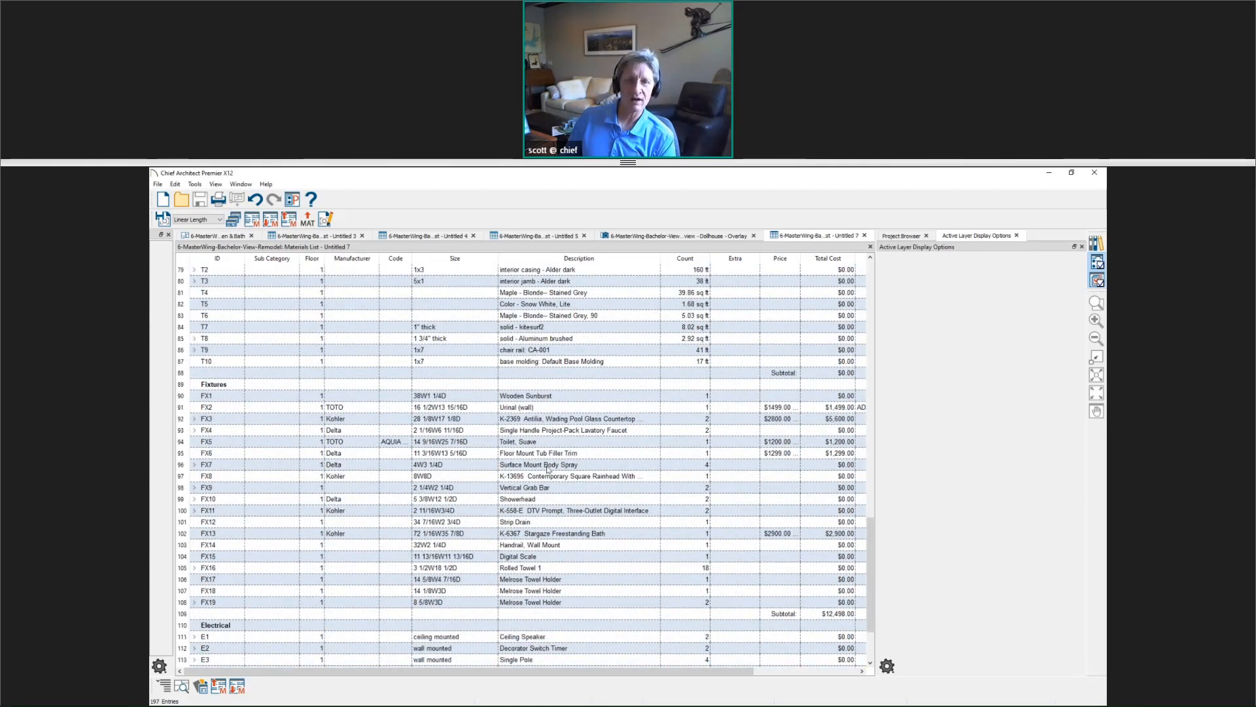
pyautogui.scroll(-2, 548, 468)
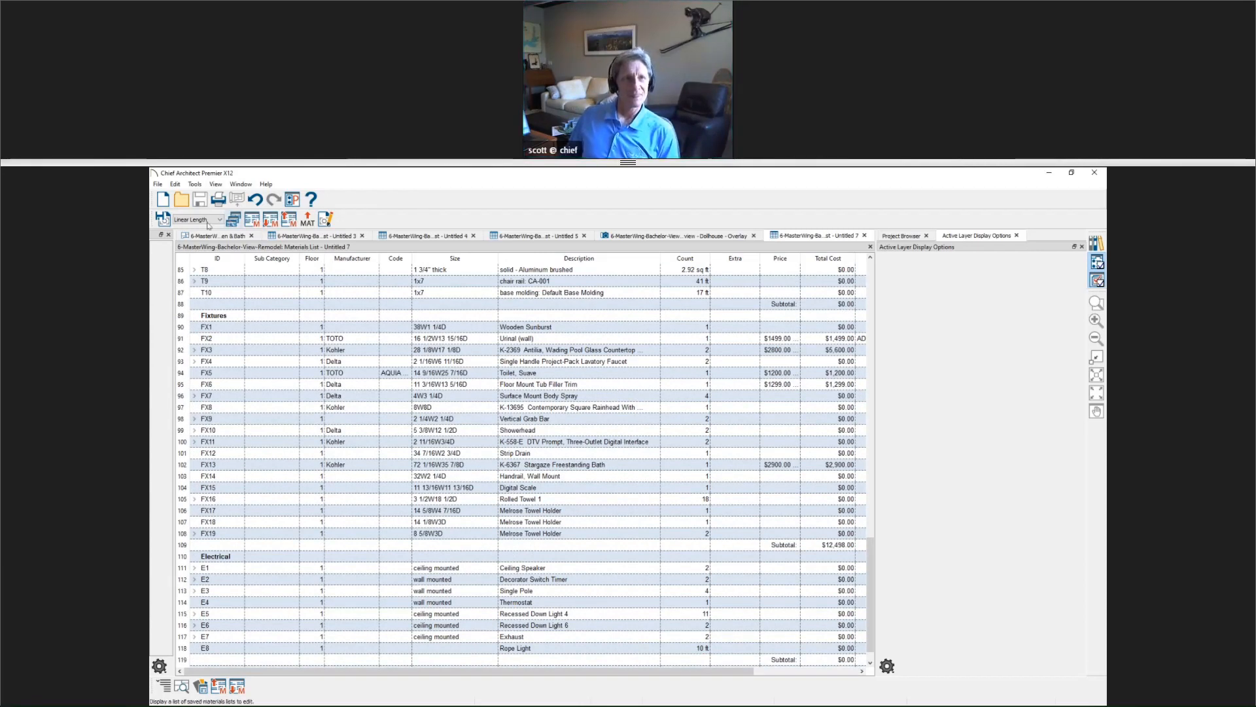
# Step: Return to the plan and switch it to the Floor Plan view, focusing on the master closet and master bedroom
pyautogui.click(218, 237)
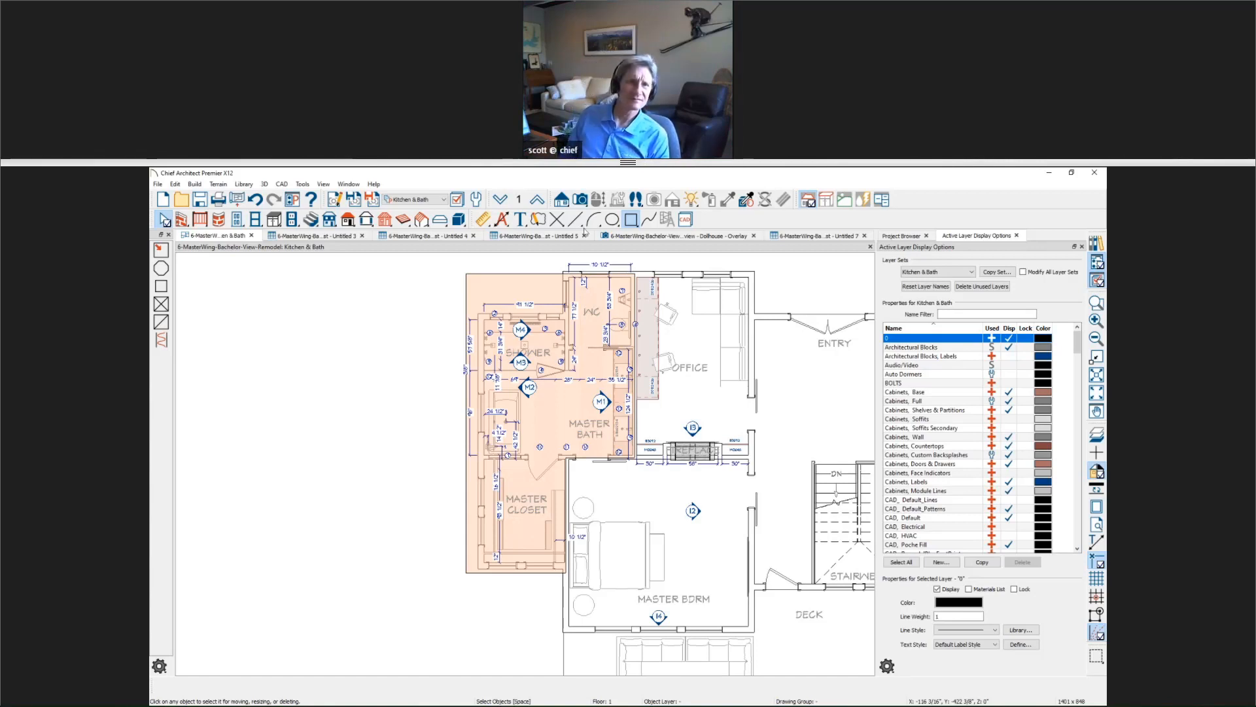
pyautogui.click(419, 198)
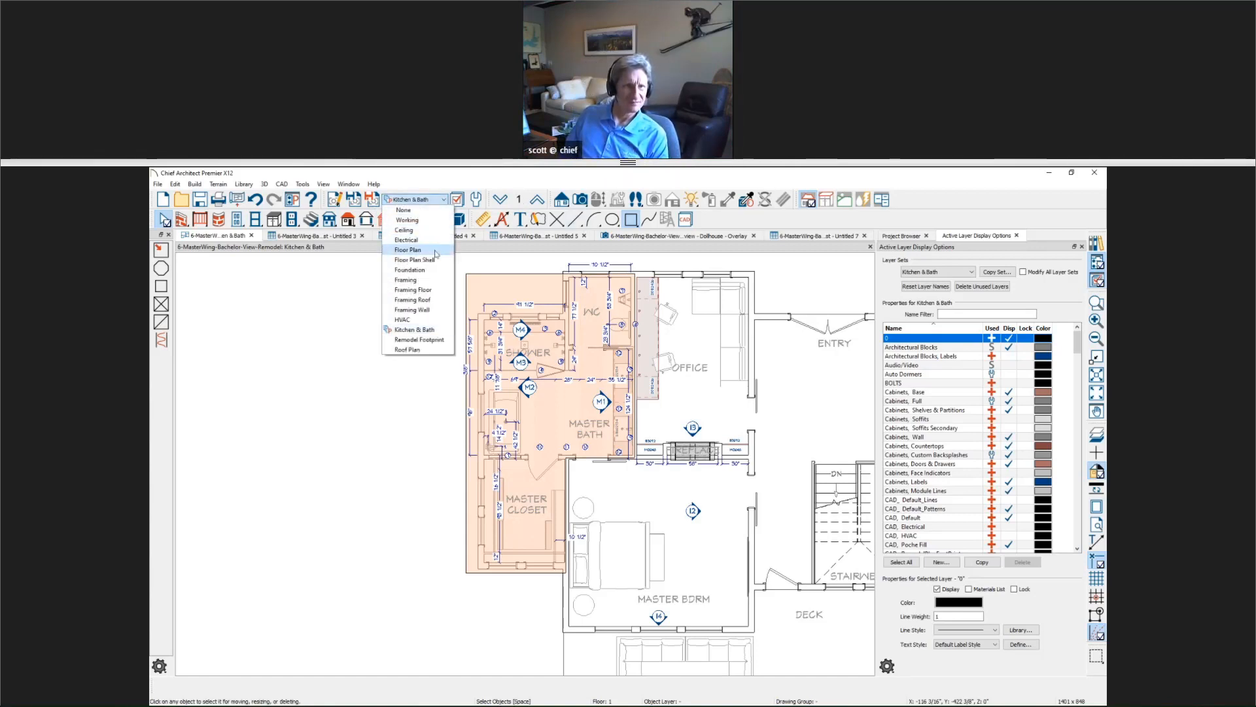
pyautogui.click(436, 260)
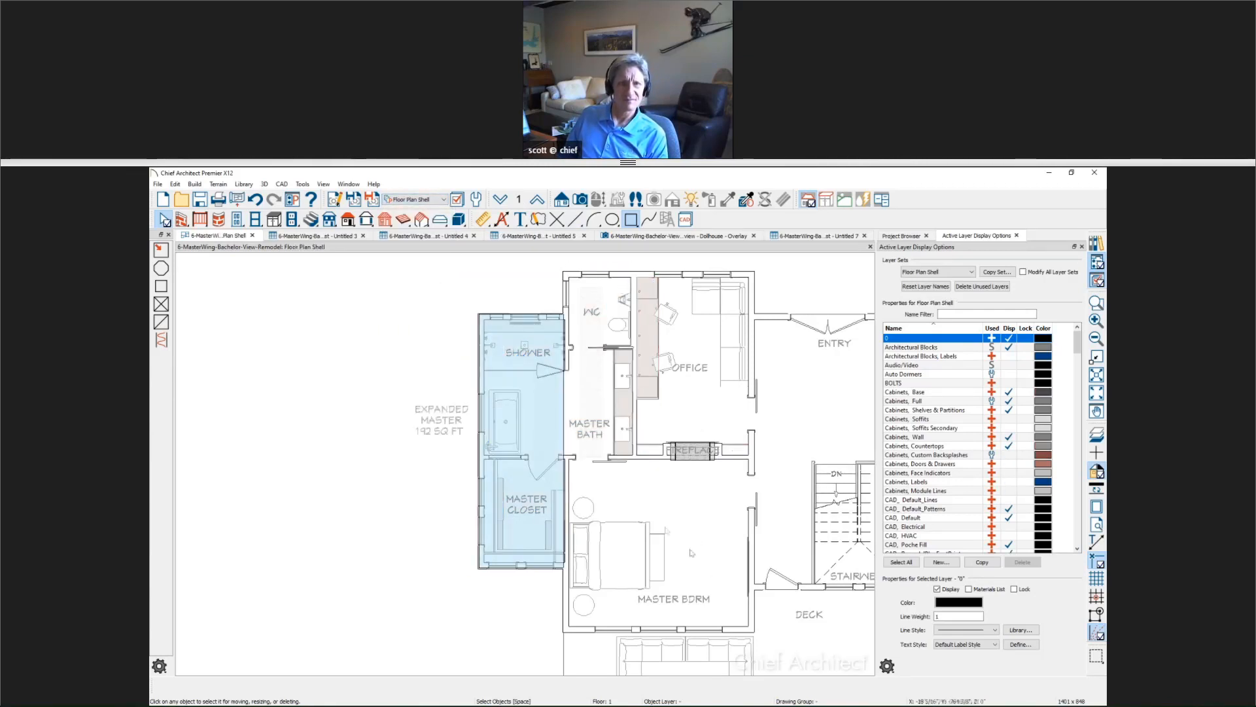
pyautogui.click(419, 199)
pyautogui.click(422, 254)
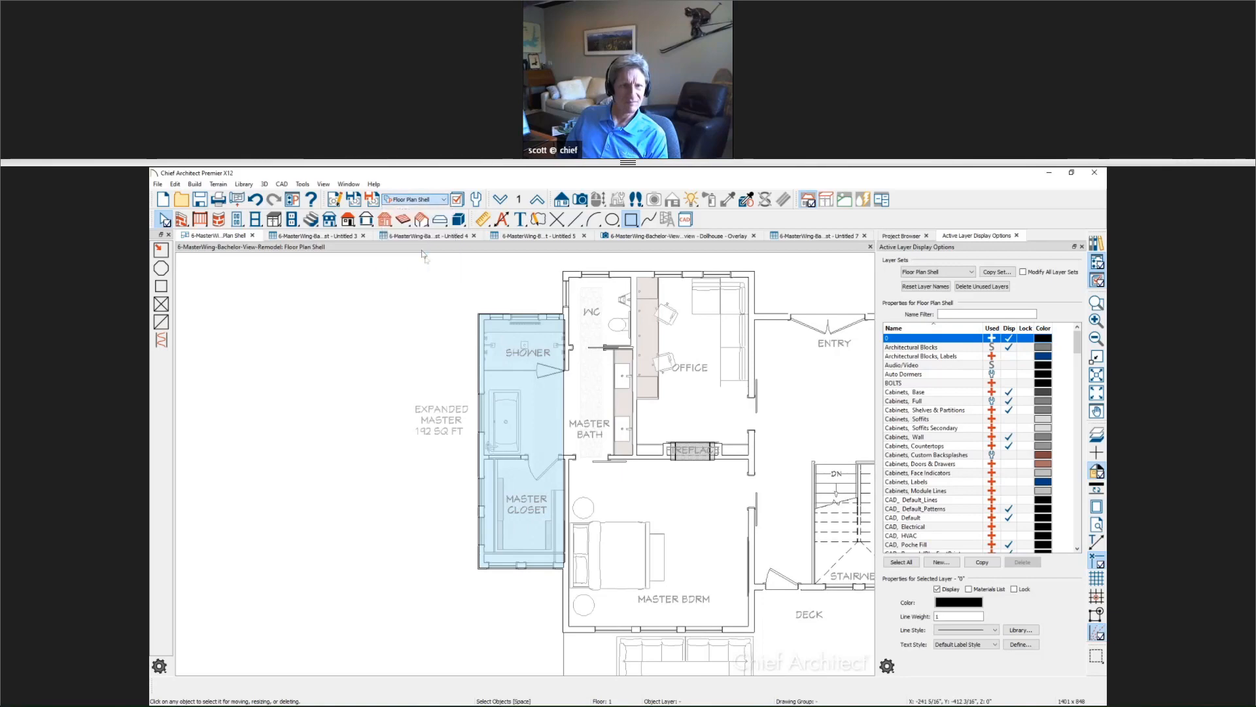
pyautogui.scroll(4, 592, 636)
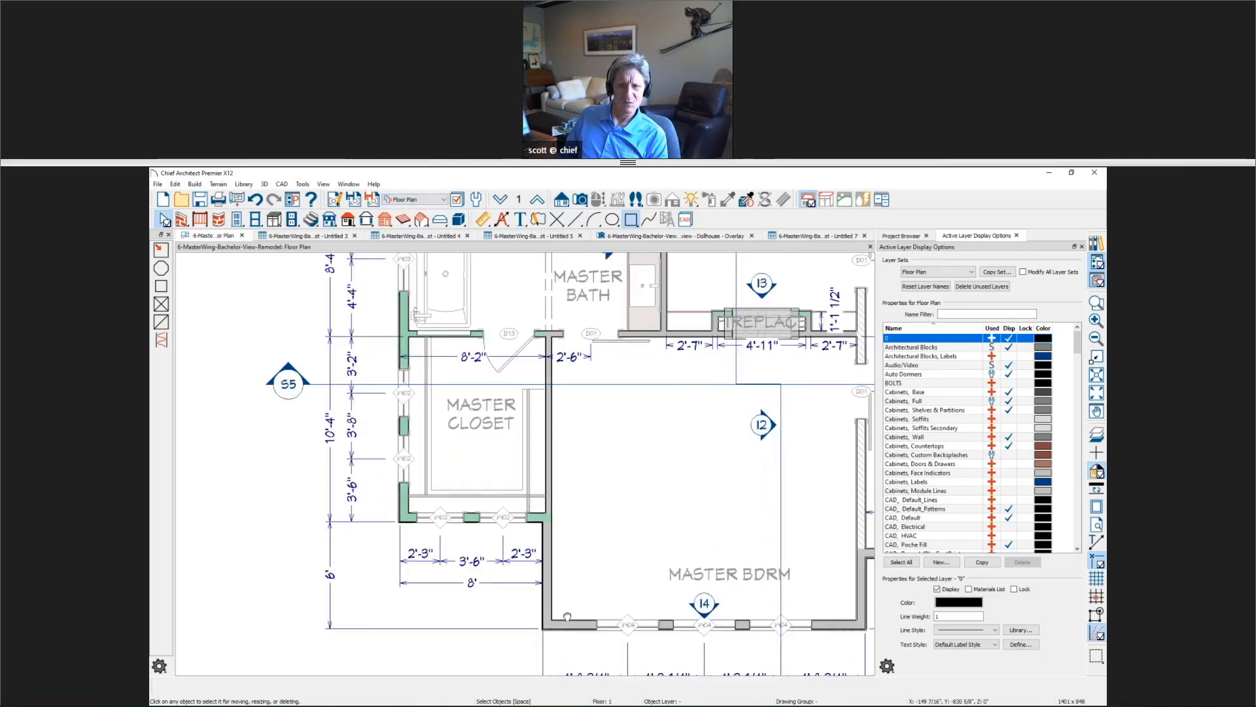
pyautogui.moveTo(568, 616); pyautogui.dragTo(470, 610, button='middle')
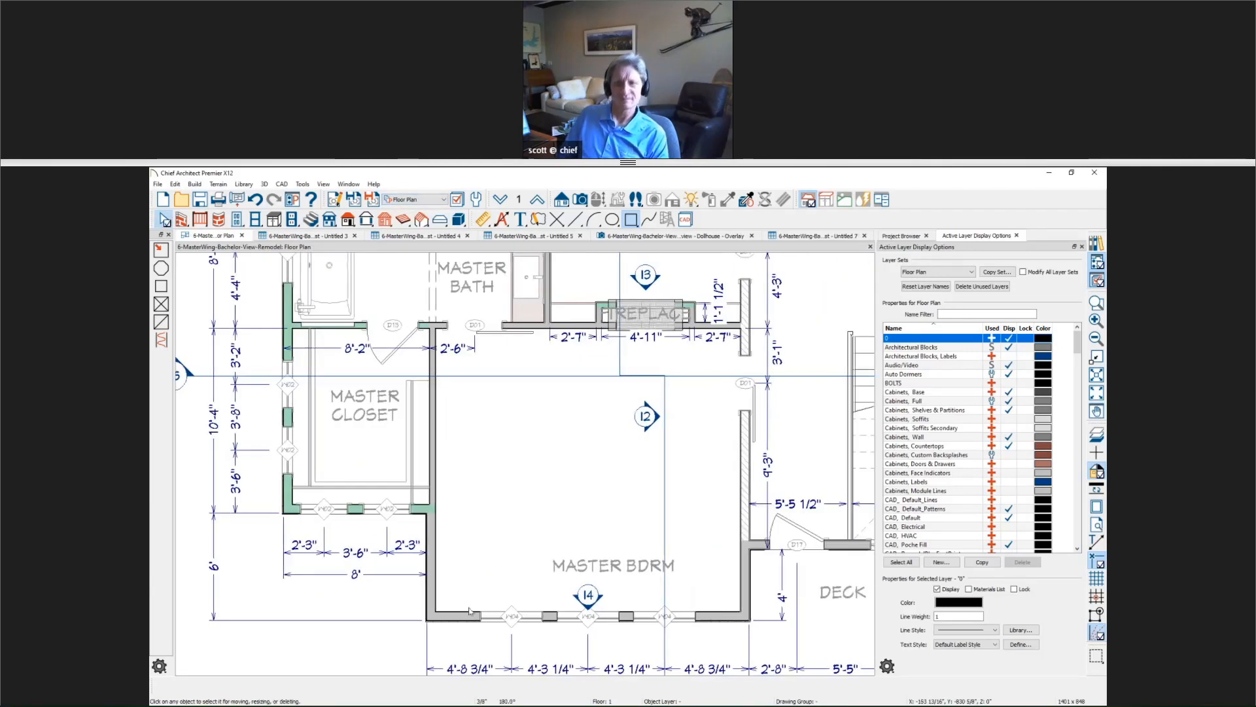
# Step: Create a perspective floor overview of floor 0 and select the foundation-level wall between the addition and the existing room
pyautogui.click(503, 202)
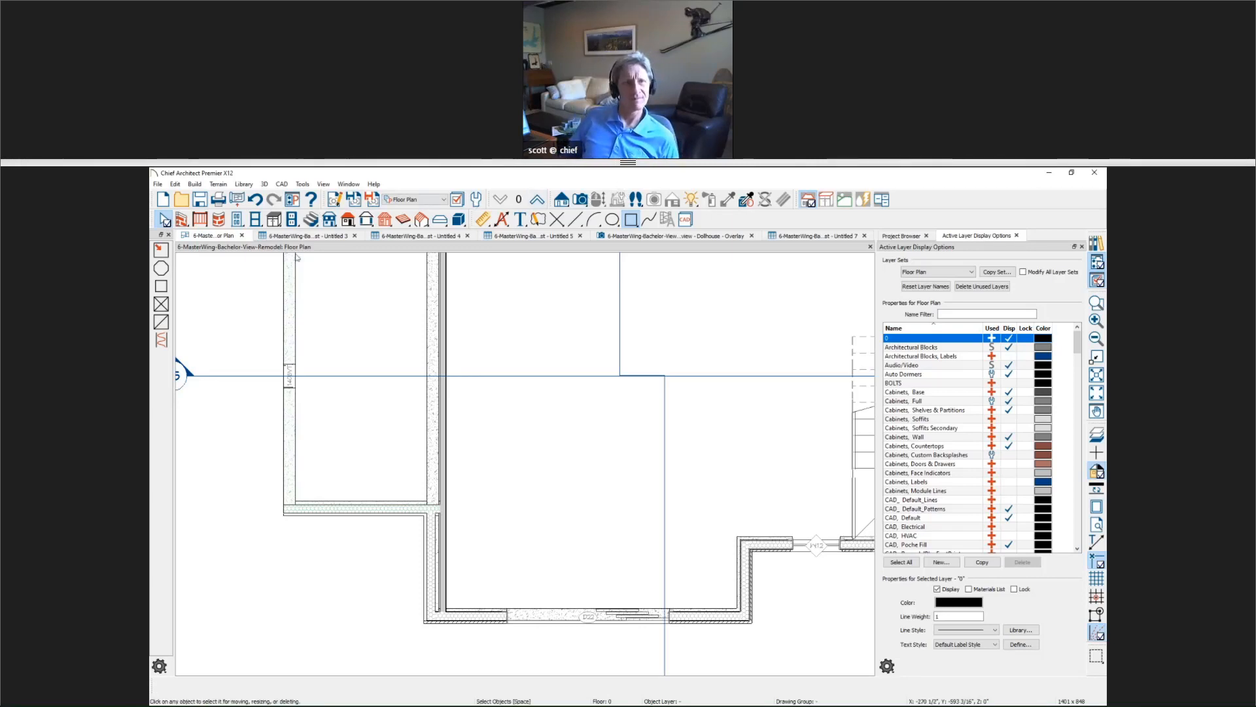
pyautogui.click(585, 203)
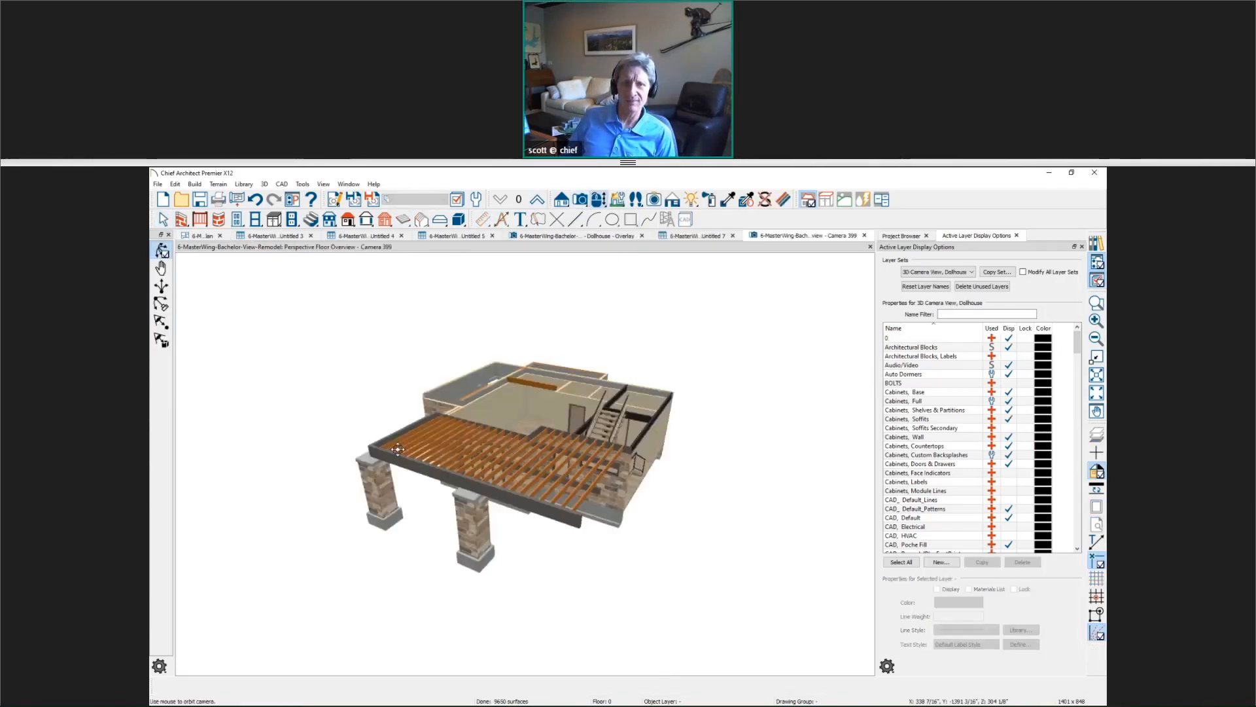
pyautogui.moveTo(357, 507); pyautogui.dragTo(414, 521)
pyautogui.scroll(3, 465, 471)
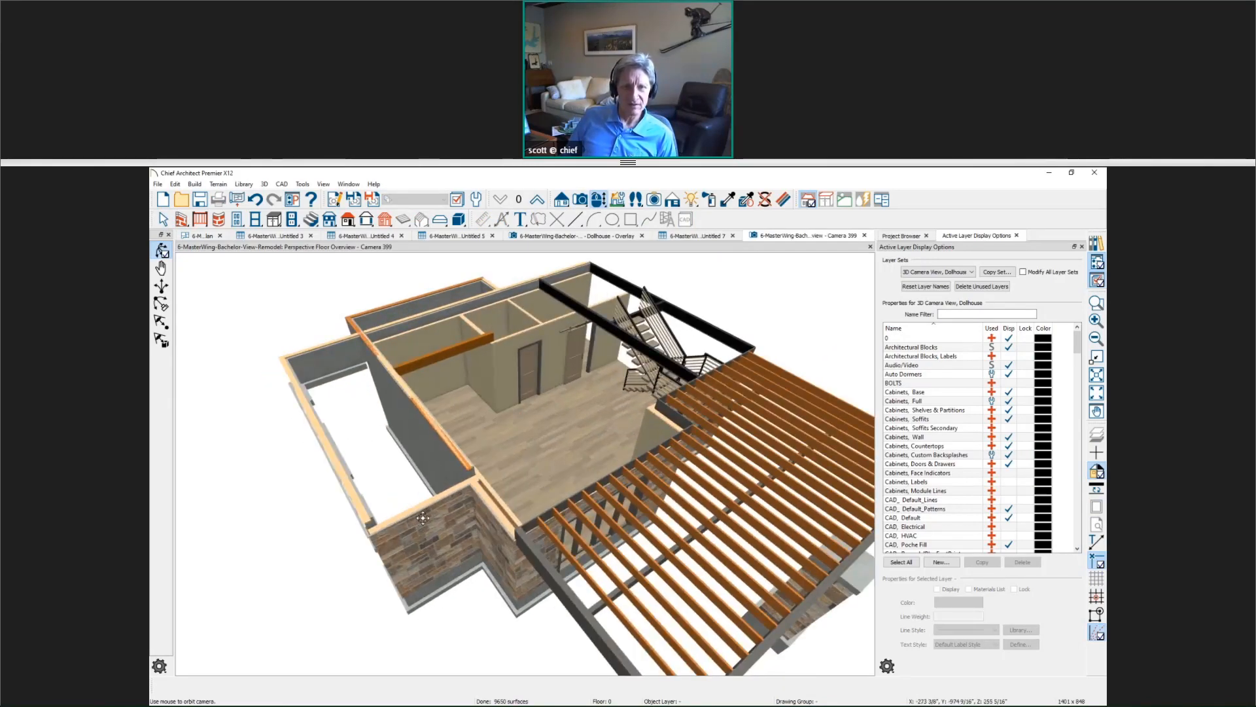
pyautogui.moveTo(458, 523); pyautogui.dragTo(468, 525)
pyautogui.scroll(4, 498, 504)
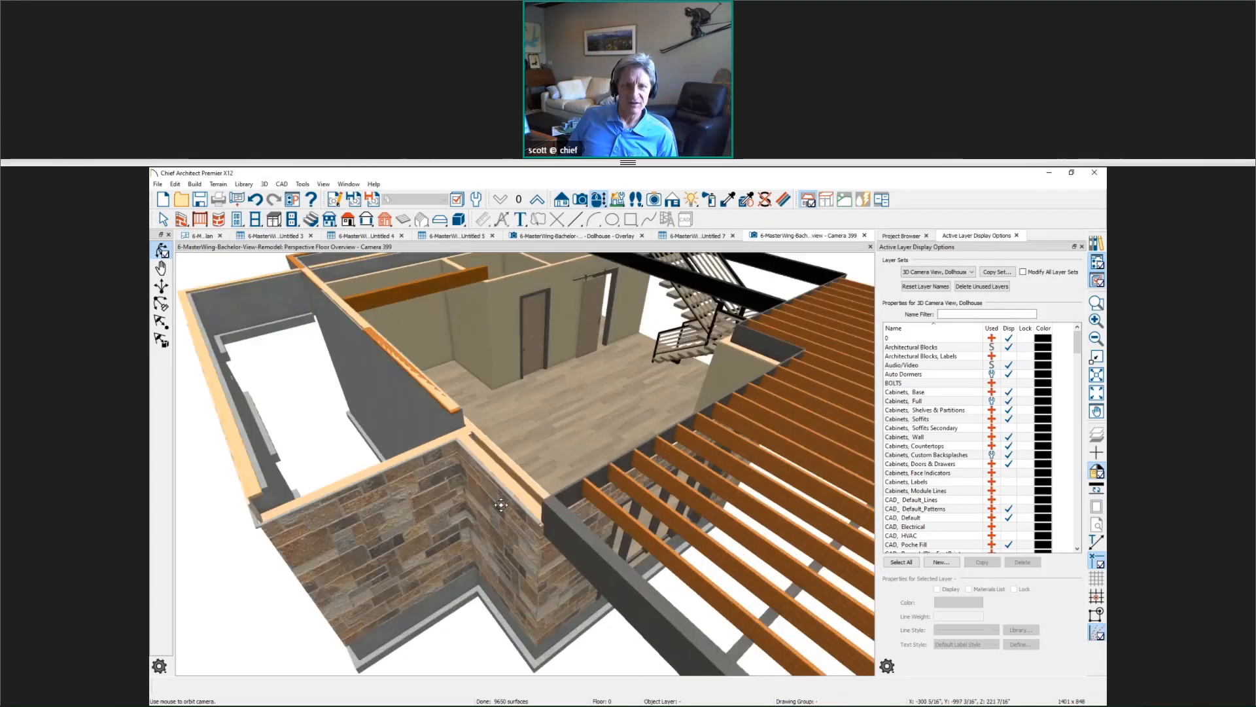
pyautogui.click(522, 483)
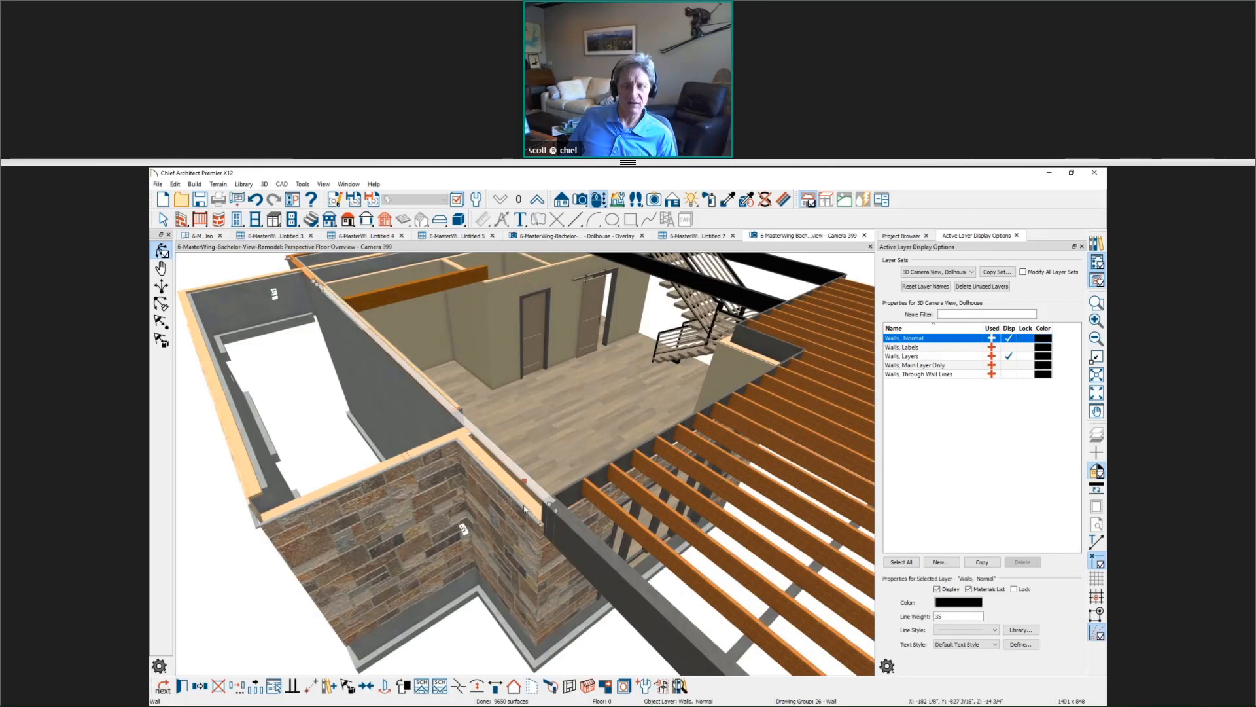
# Step: Orbit the floor overview to examine the exterior stone wall corner and its concrete stem walls from outside
pyautogui.click(524, 504)
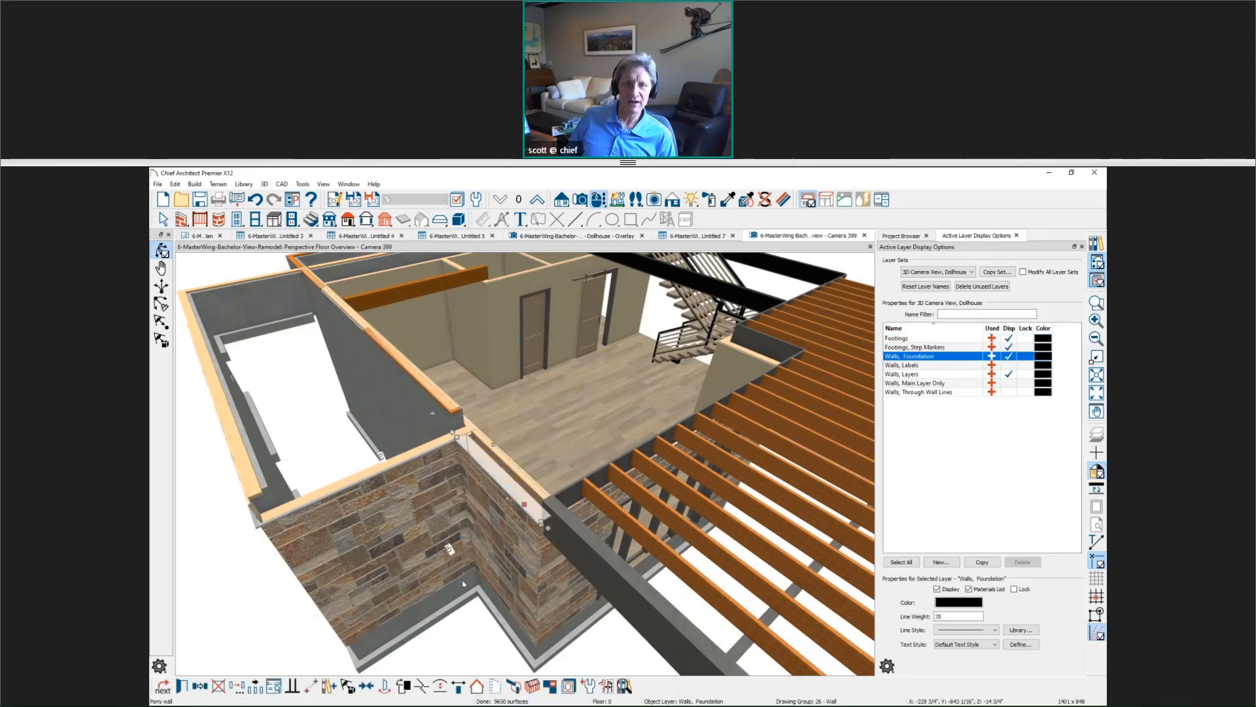
pyautogui.moveTo(541, 643); pyautogui.dragTo(574, 612)
pyautogui.scroll(4, 553, 463)
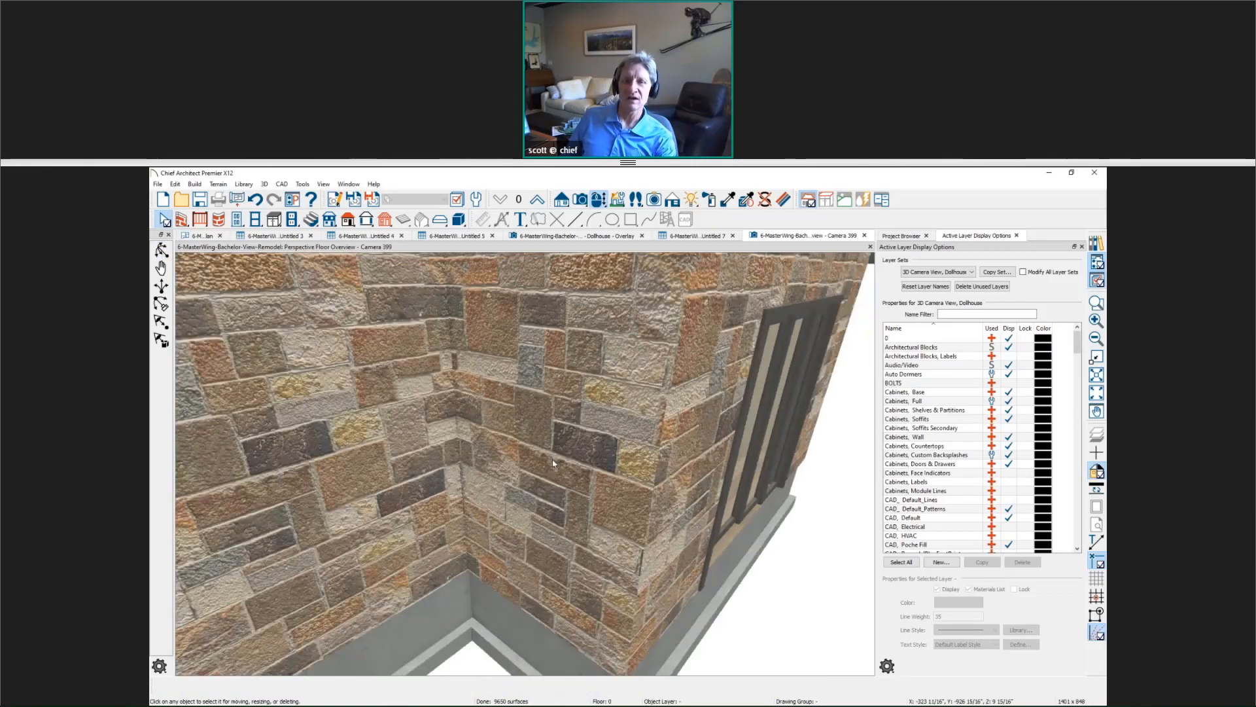
pyautogui.scroll(-2, 553, 463)
pyautogui.scroll(-2, 553, 463)
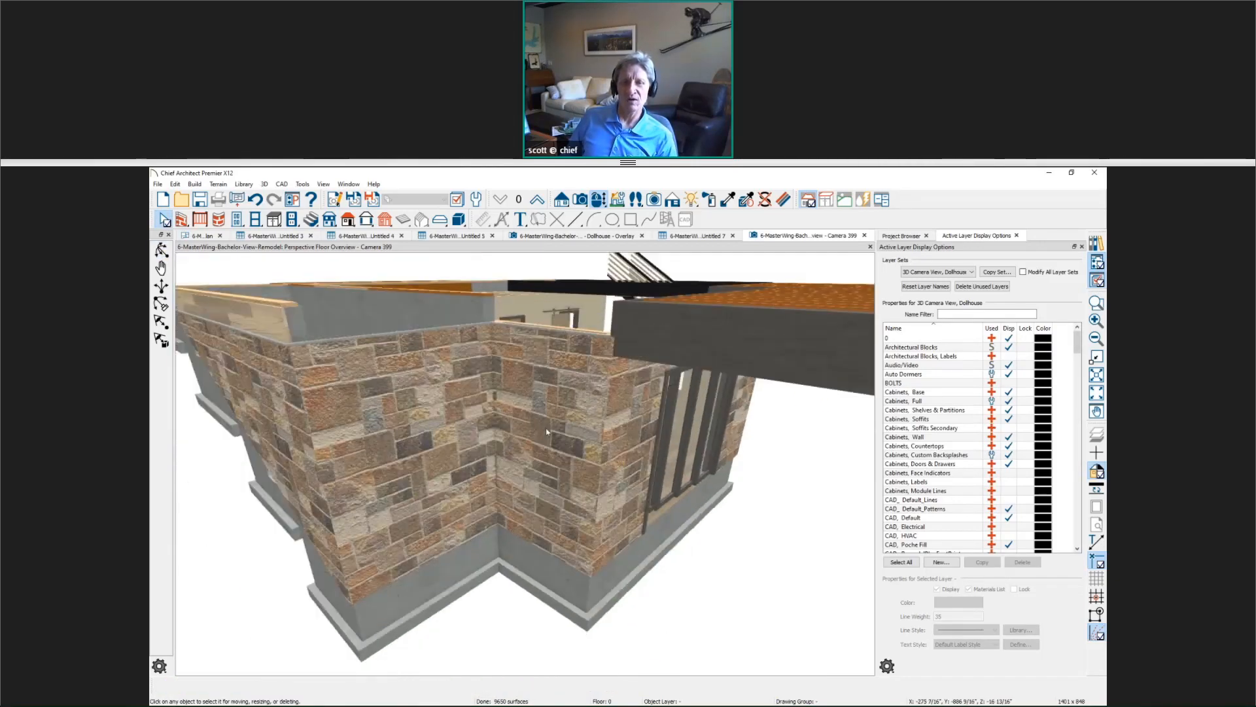
# Step: Inspect the wall type definition and 3D preview of the existing stone pony wall, leaving its specification unchanged
pyautogui.click(544, 556)
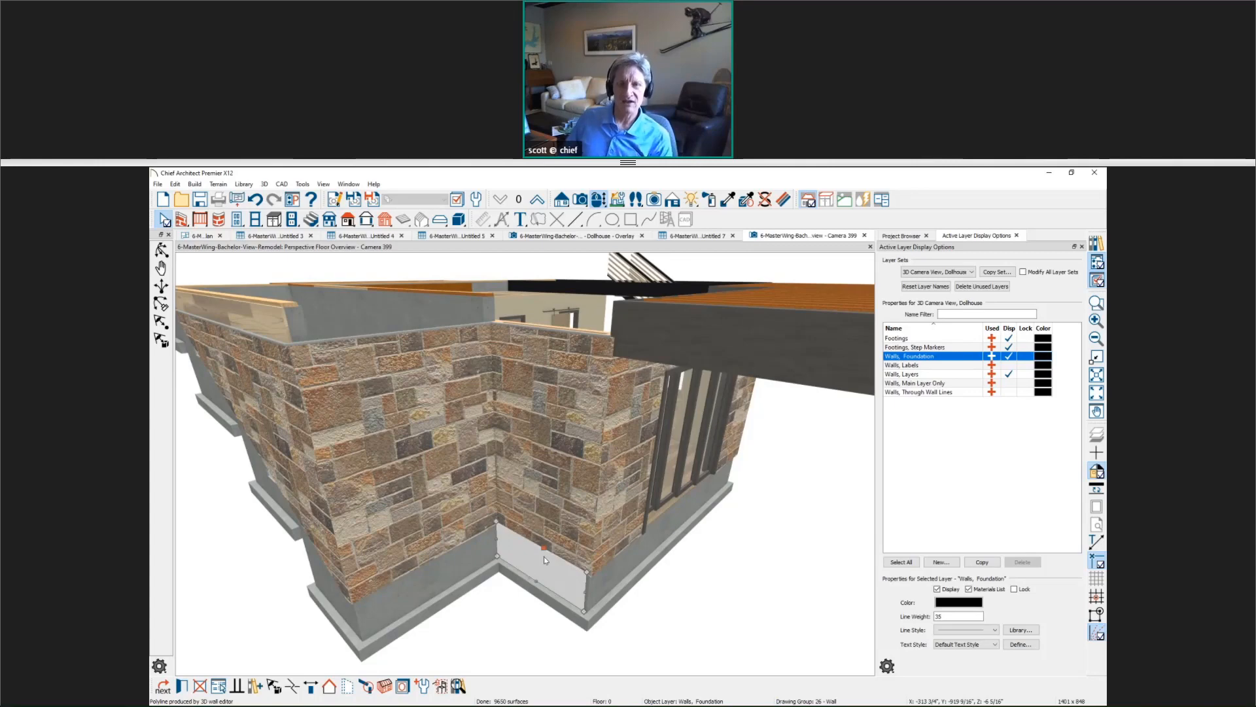
pyautogui.doubleClick(544, 557)
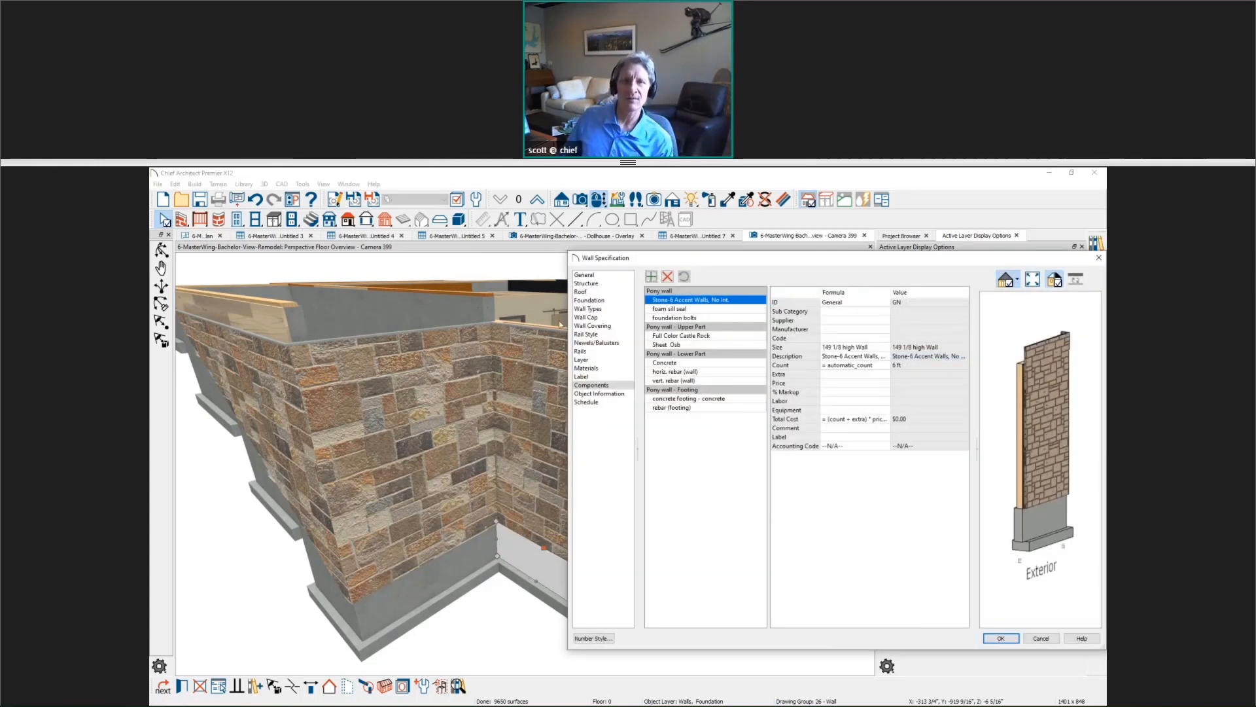
pyautogui.click(608, 309)
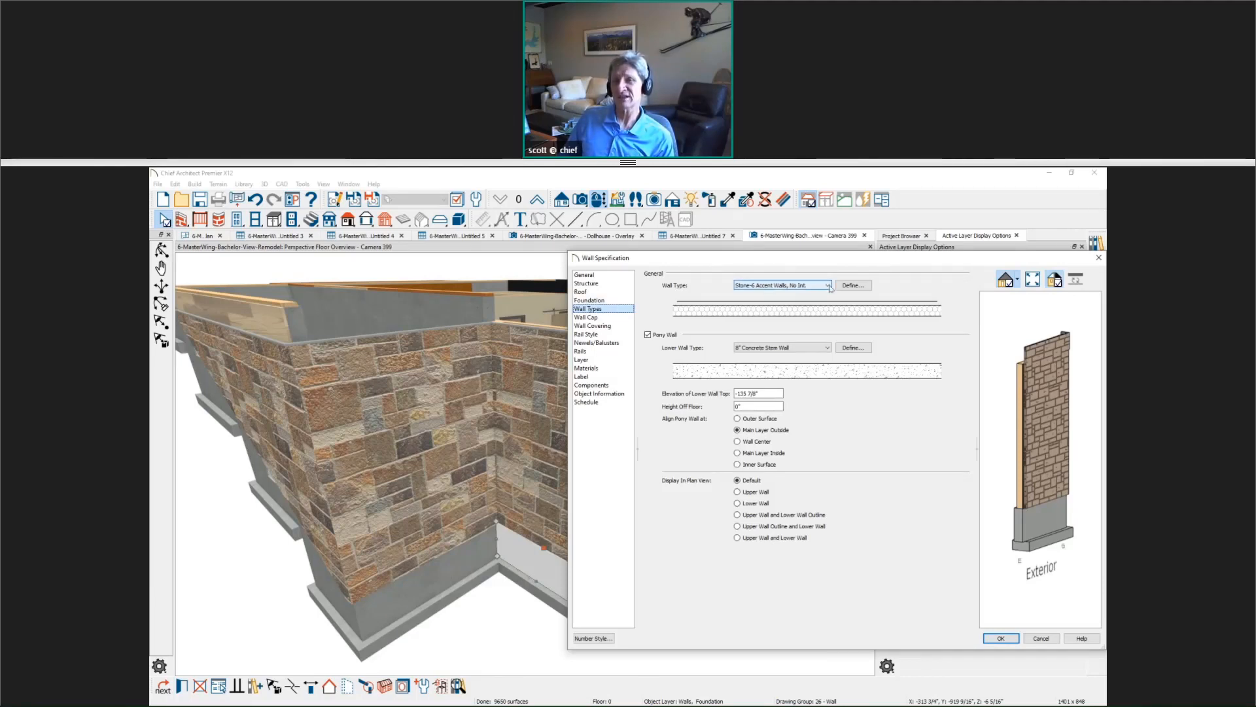
pyautogui.click(854, 286)
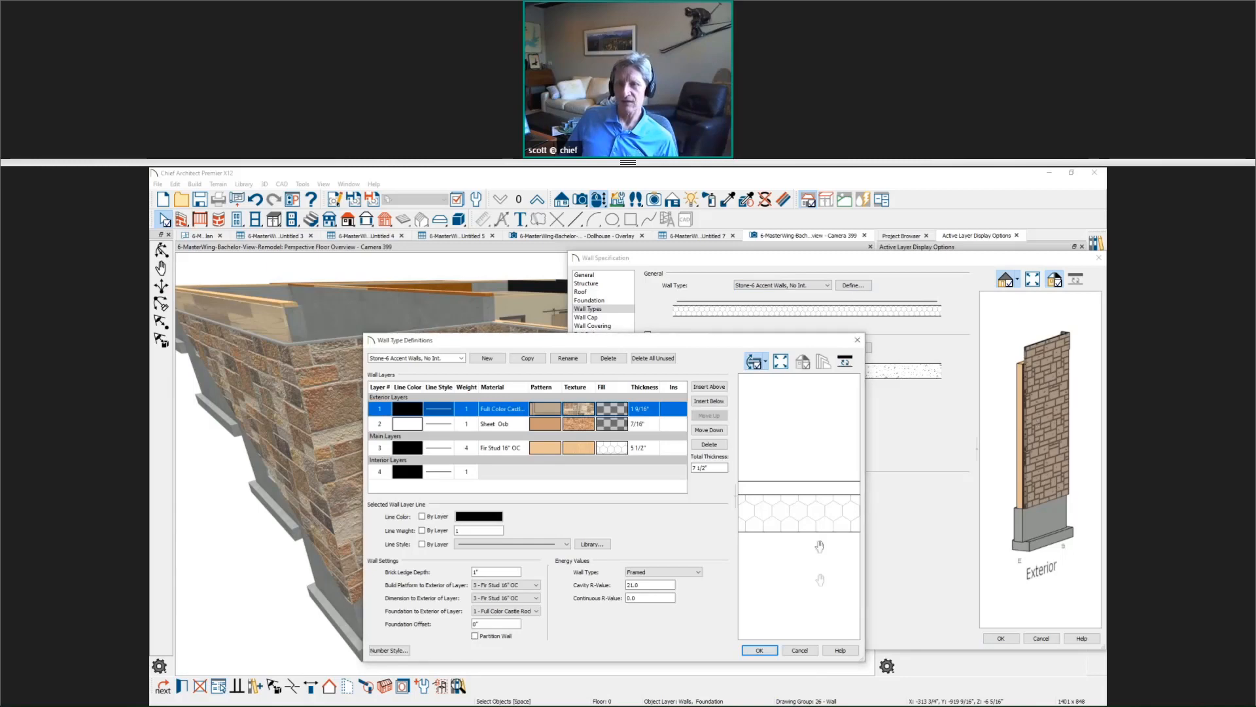
pyautogui.click(800, 649)
pyautogui.moveTo(1009, 477); pyautogui.dragTo(1037, 486)
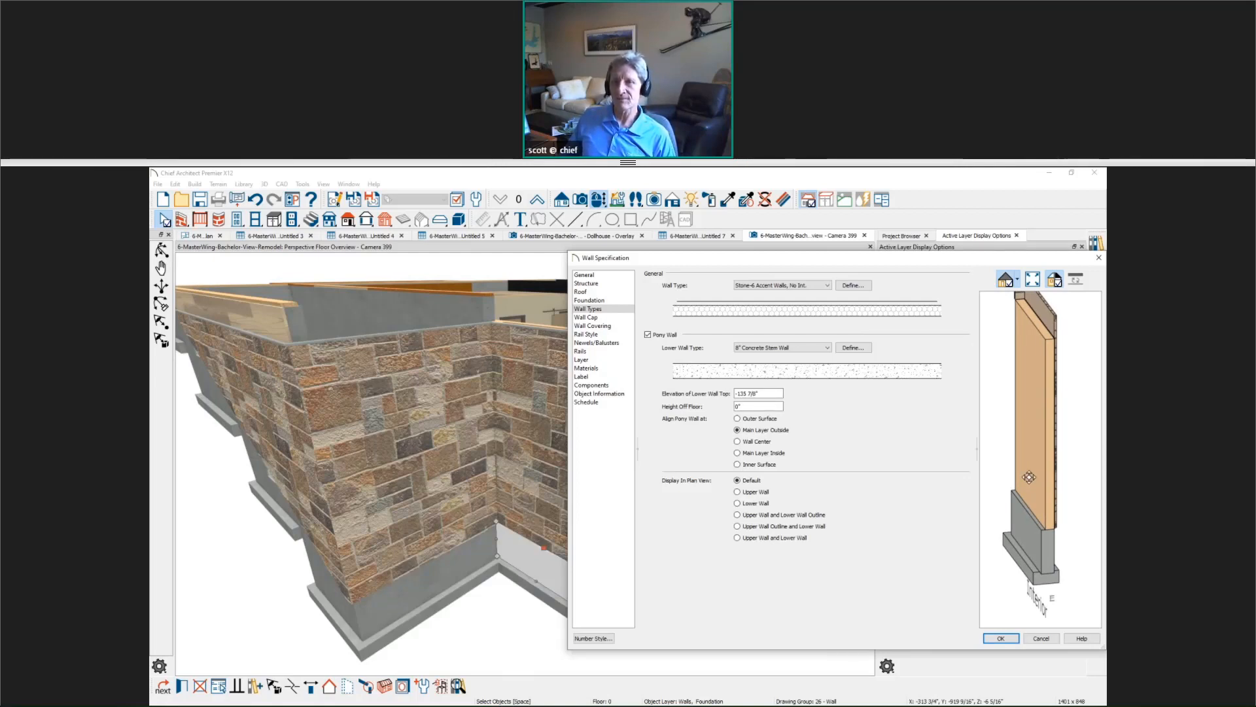
pyautogui.click(1042, 639)
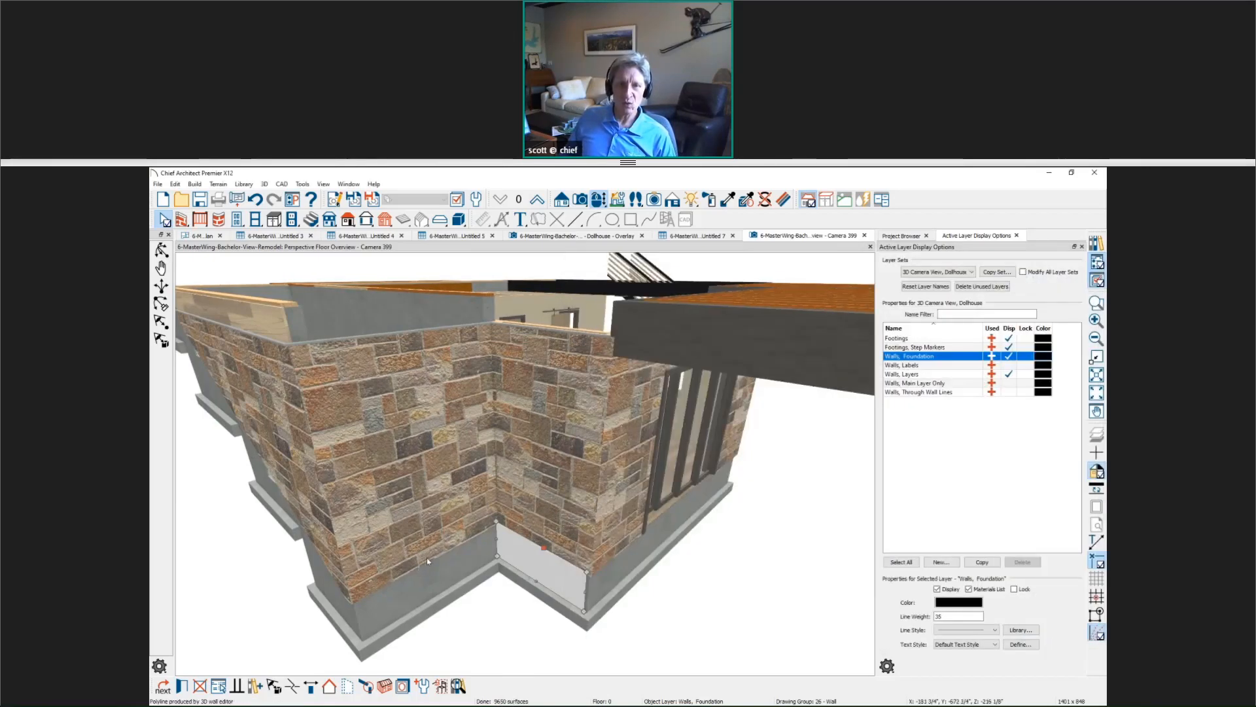
# Step: Examine the adjoining stone wall's "New" wall type, including the fill style of its Fir Stud 16" OC layer
pyautogui.click(433, 572)
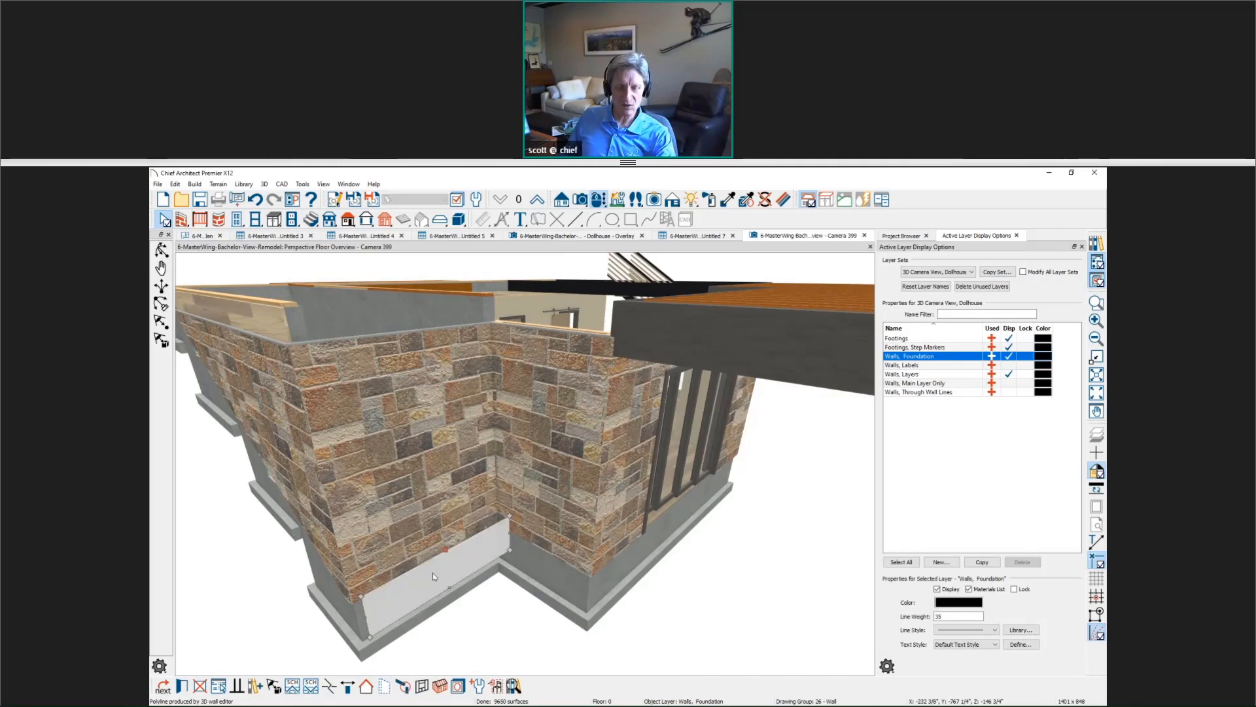
pyautogui.doubleClick(442, 566)
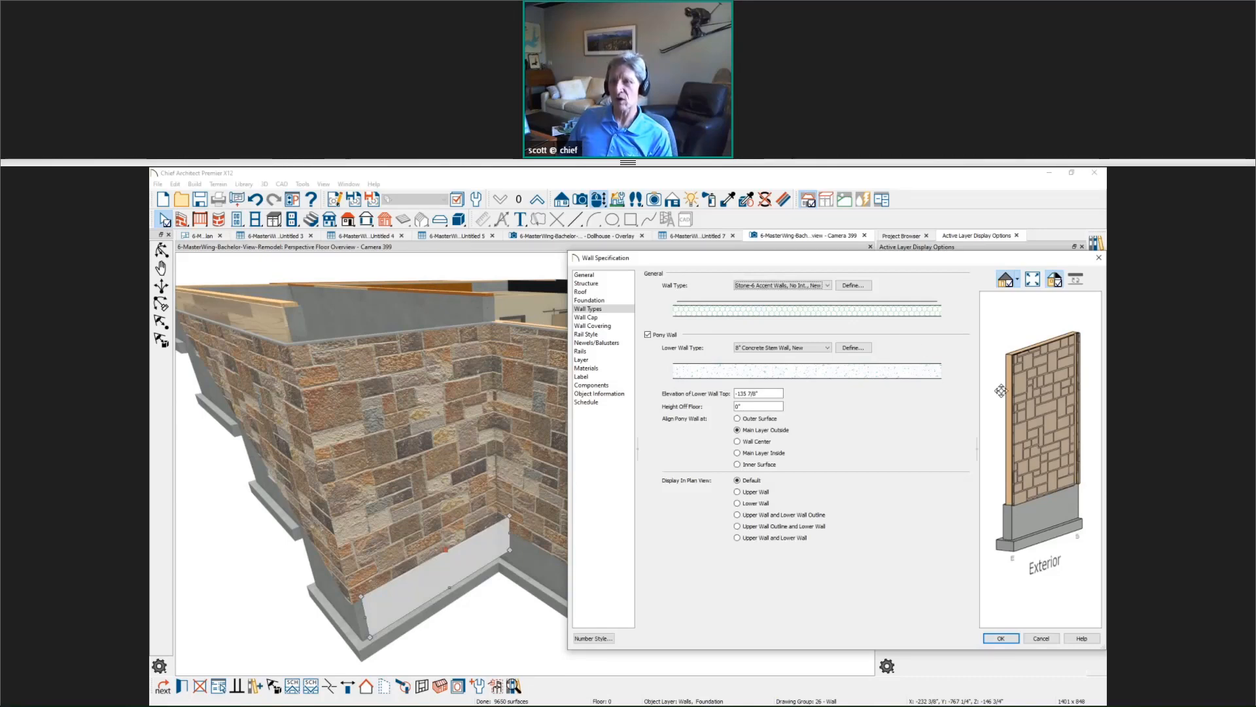
pyautogui.moveTo(1001, 390); pyautogui.dragTo(1047, 419)
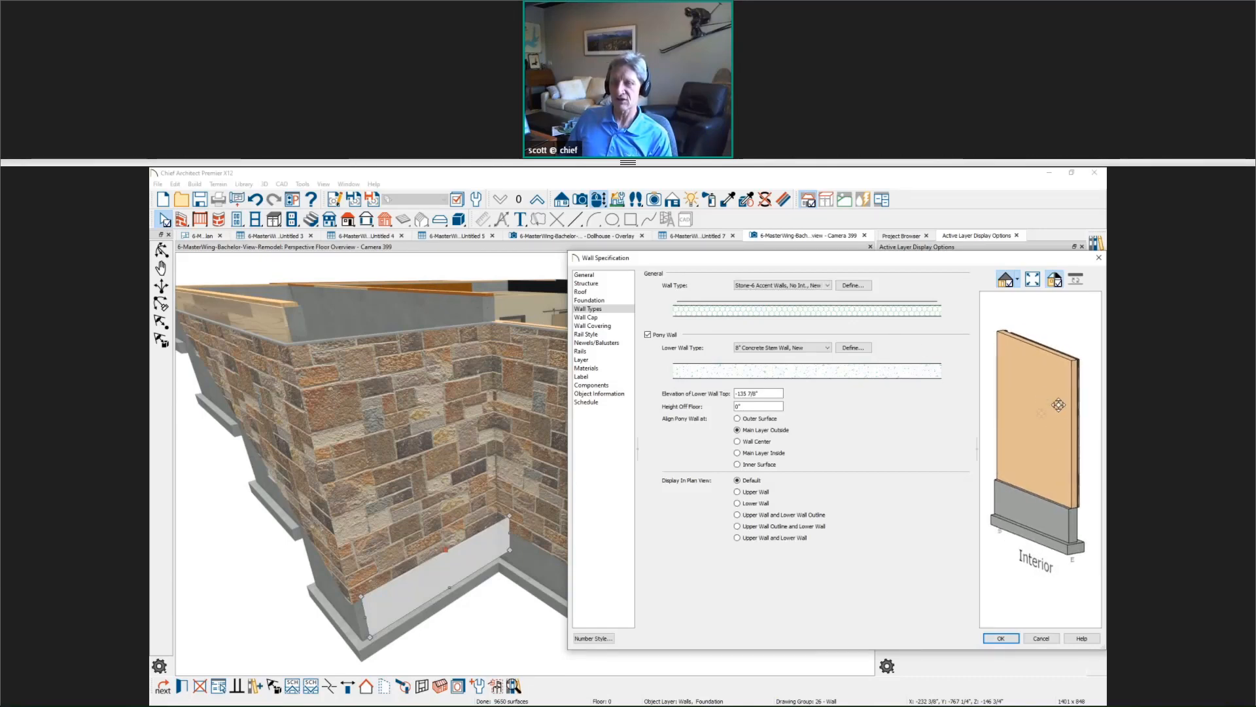
pyautogui.click(853, 286)
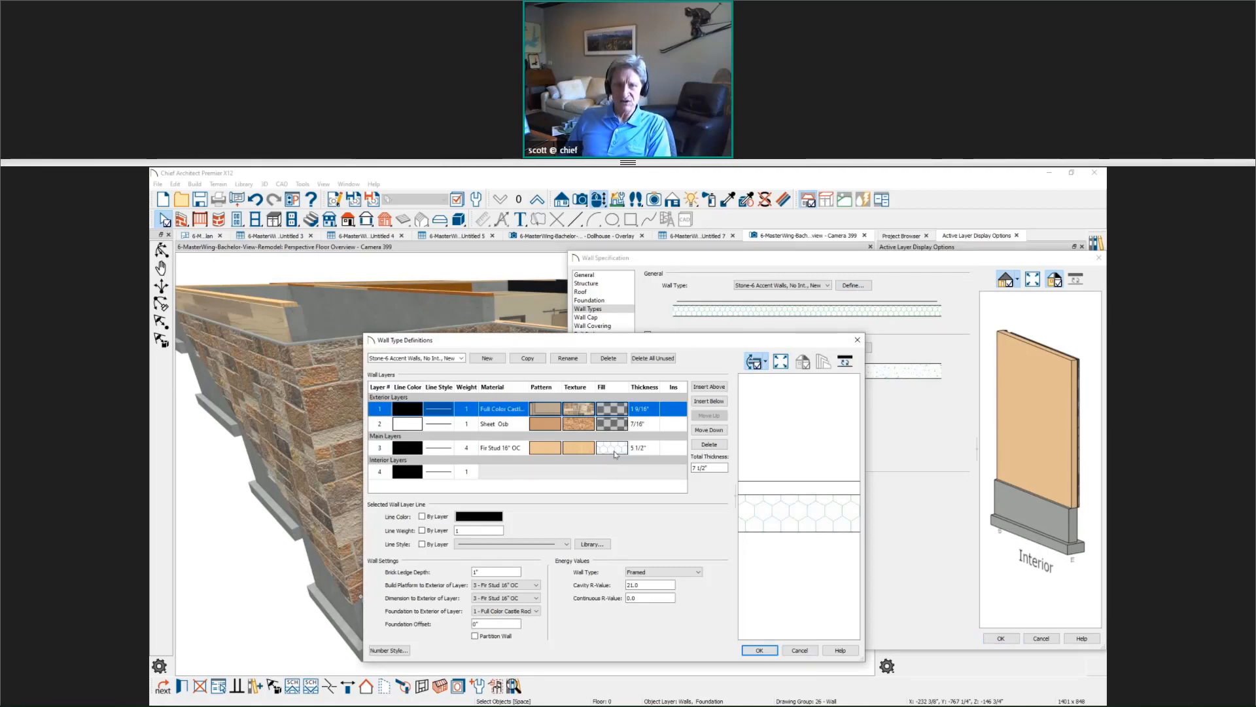
pyautogui.click(615, 451)
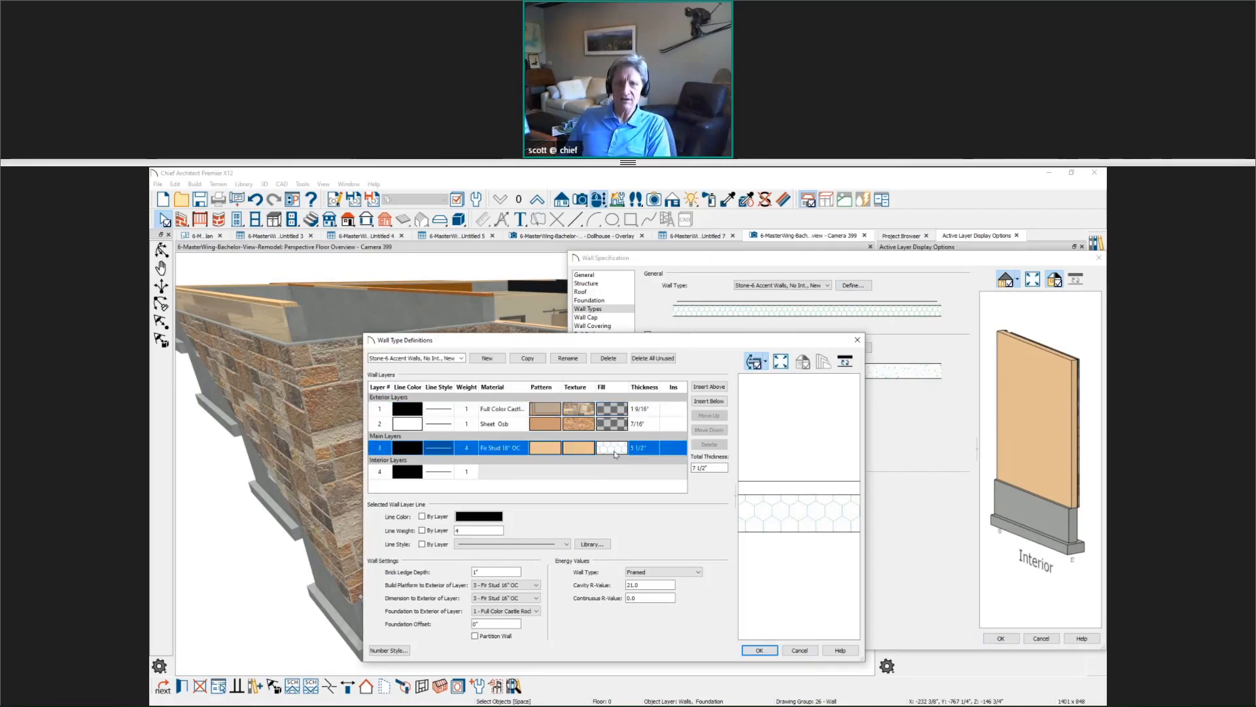
pyautogui.click(615, 453)
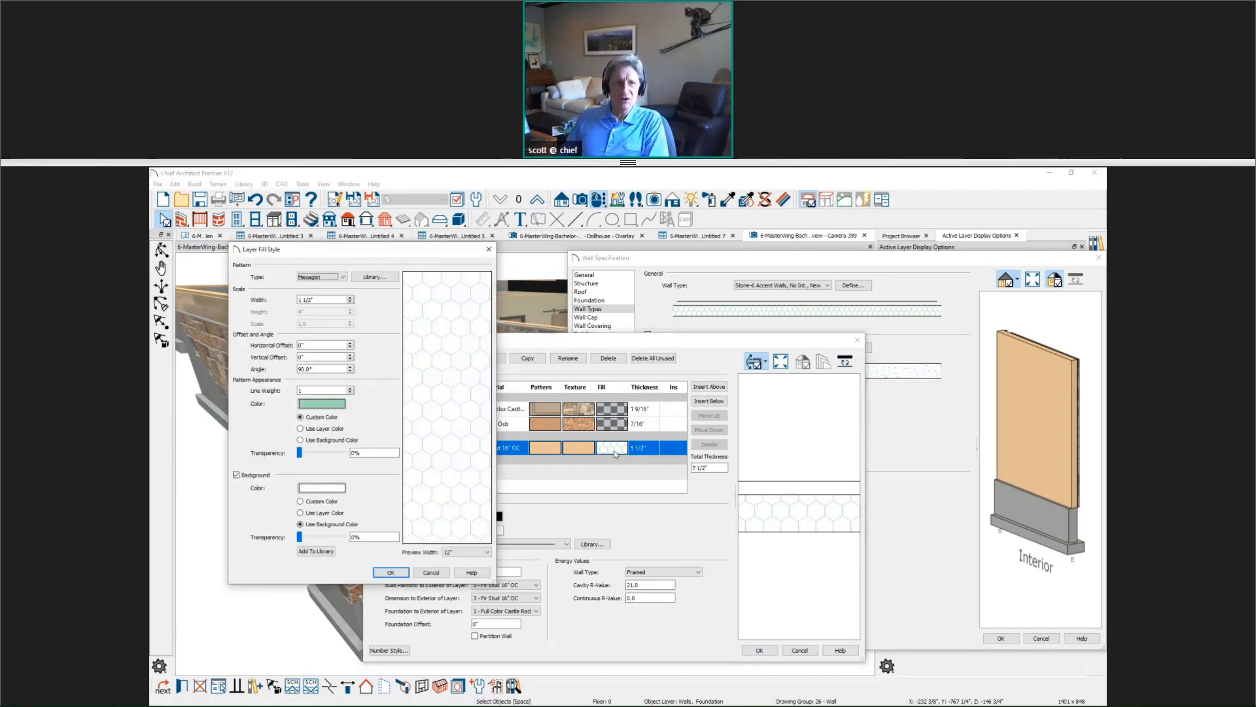
# Step: Review the built-in pattern types available for the stud layer's fill
pyautogui.click(343, 277)
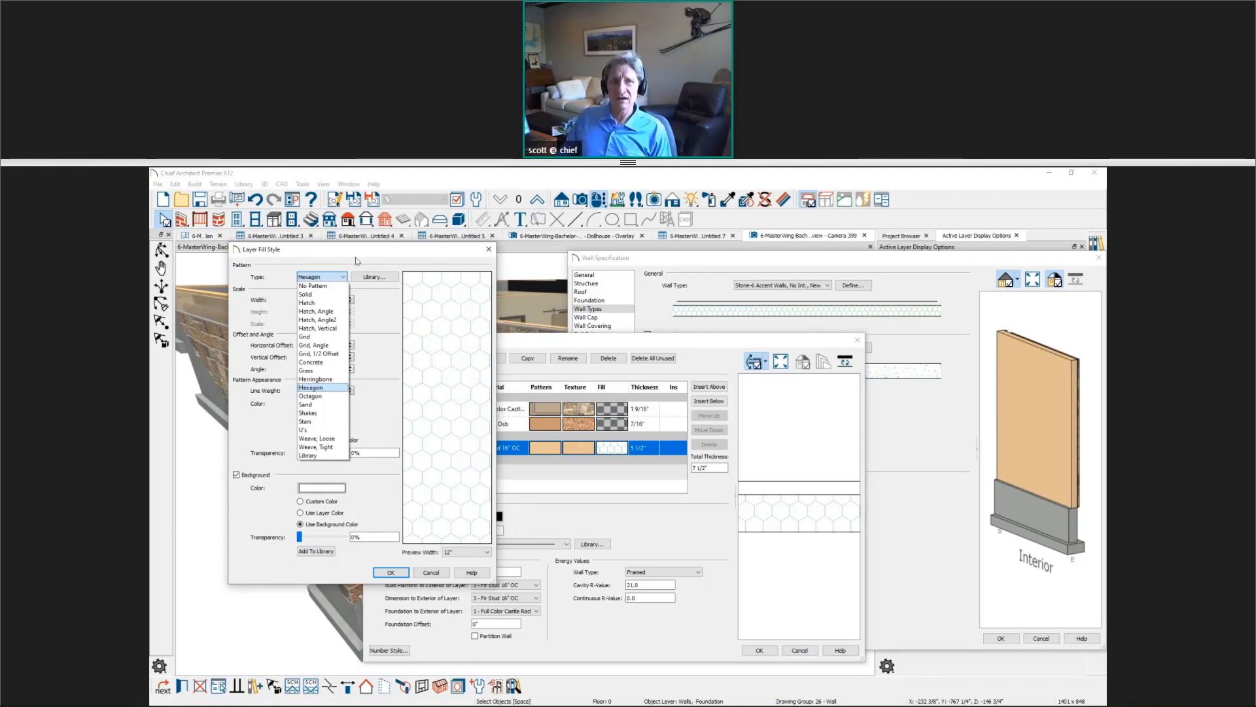
pyautogui.click(357, 256)
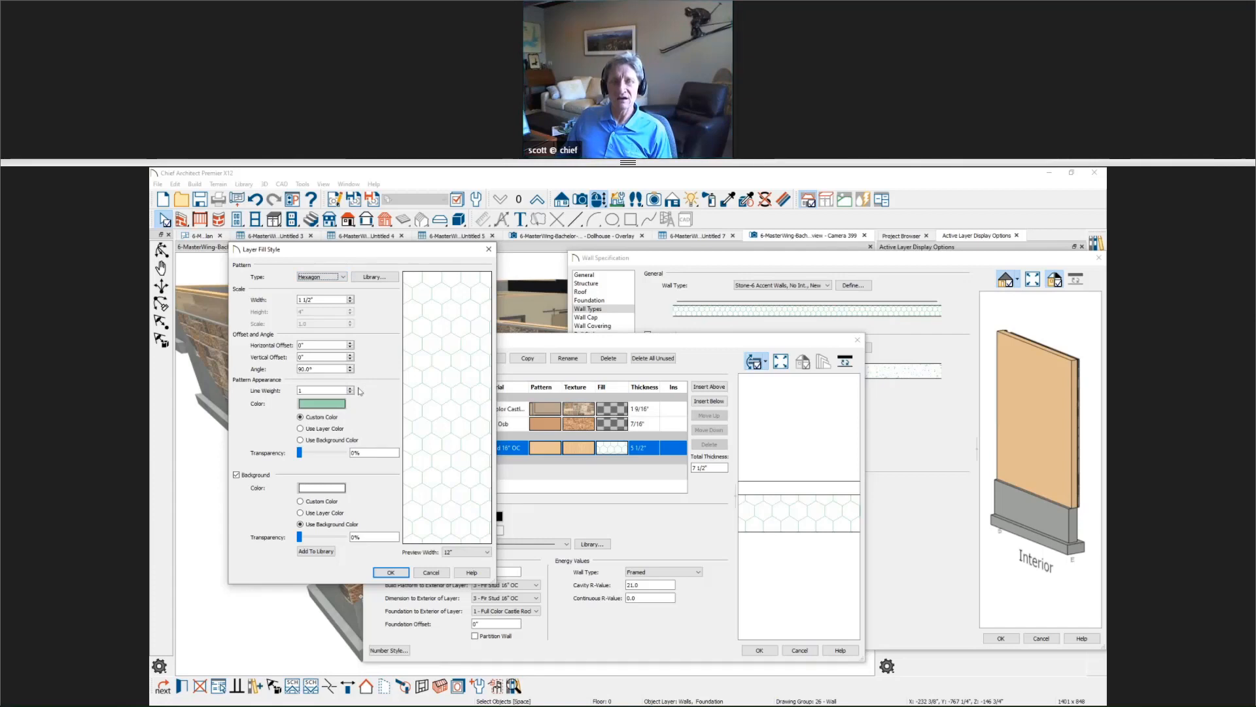
pyautogui.click(345, 277)
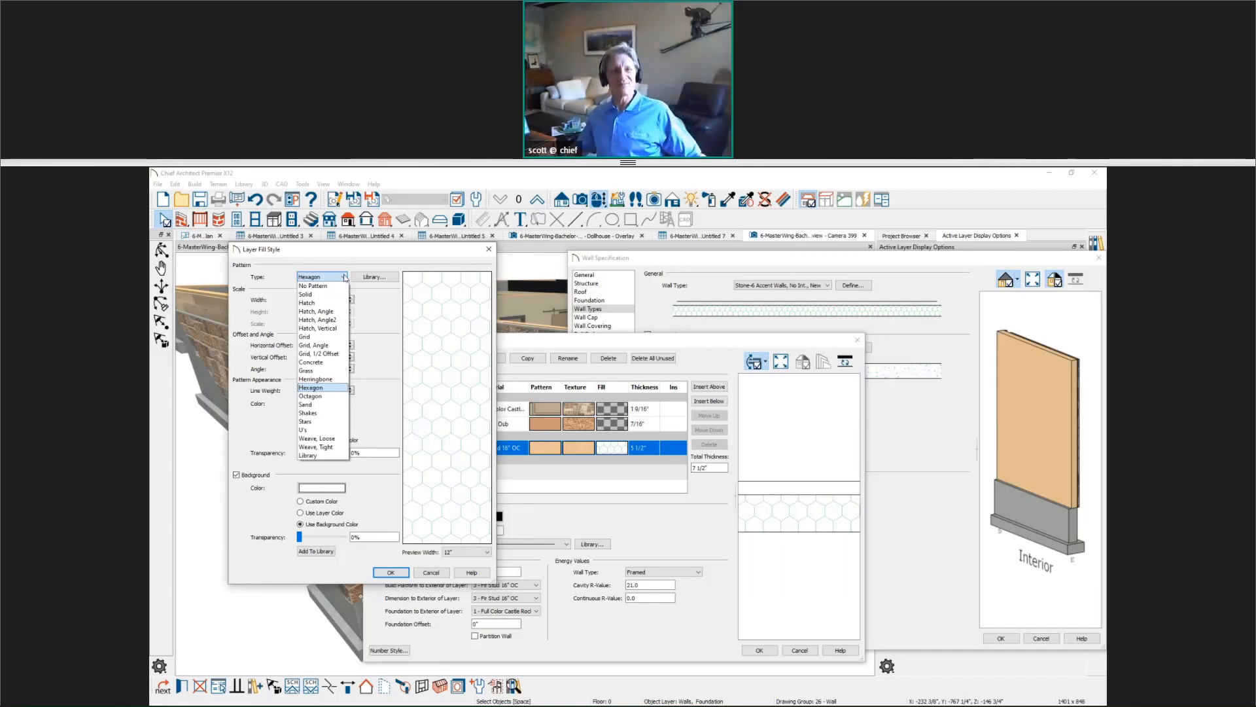
pyautogui.click(371, 276)
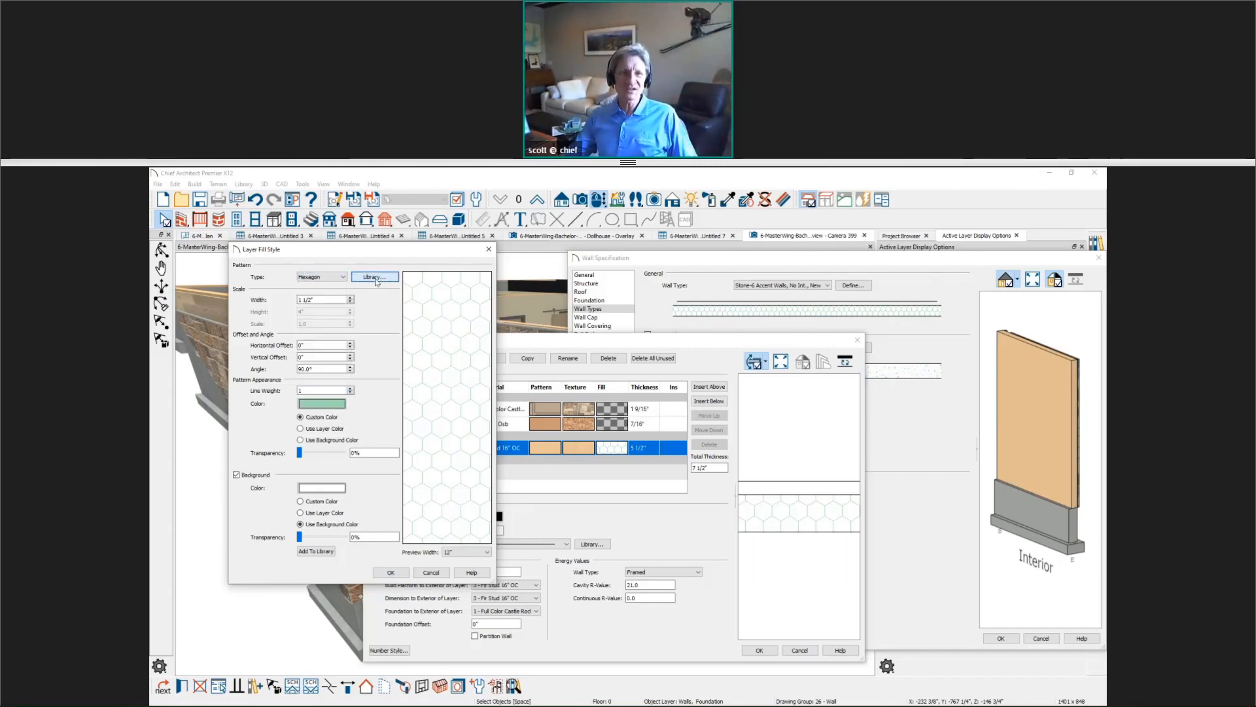
# Step: Browse the library's Fill Patterns, including Wood Grain, Shakes and Shingles, and Masonry and Stone, and close all wall dialogs without changes
pyautogui.click(371, 276)
pyautogui.click(265, 370)
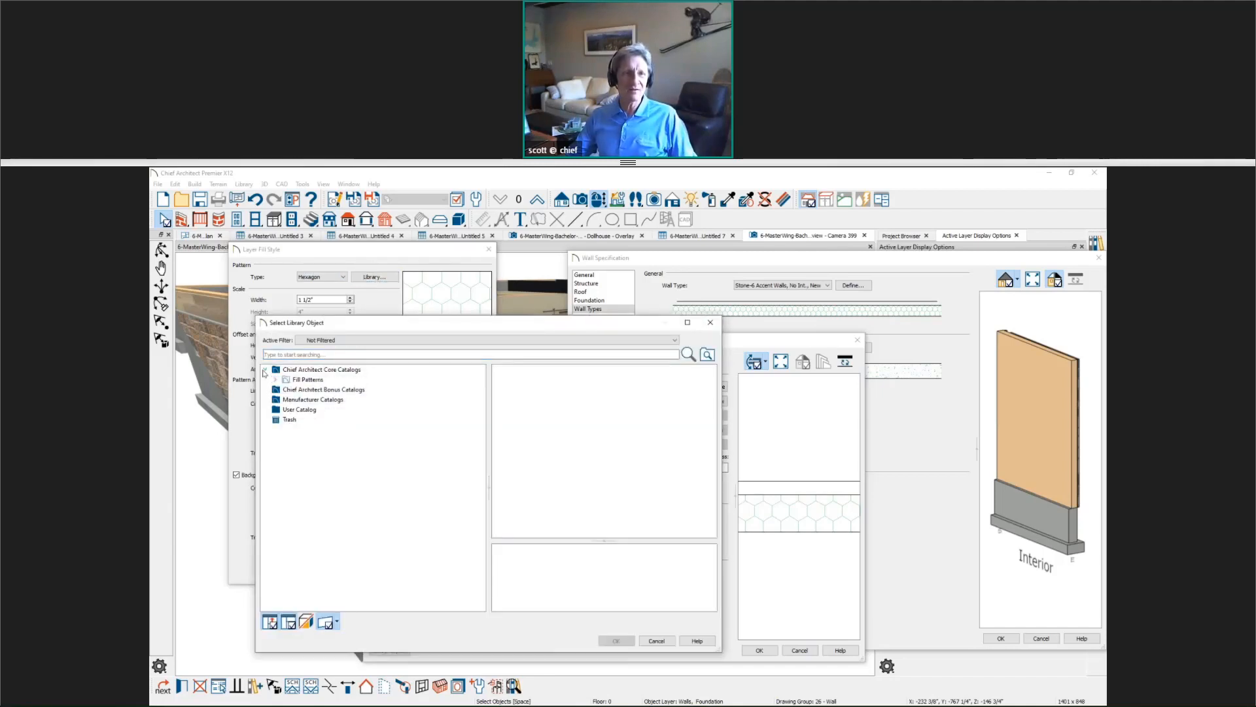
pyautogui.click(276, 379)
pyautogui.click(313, 380)
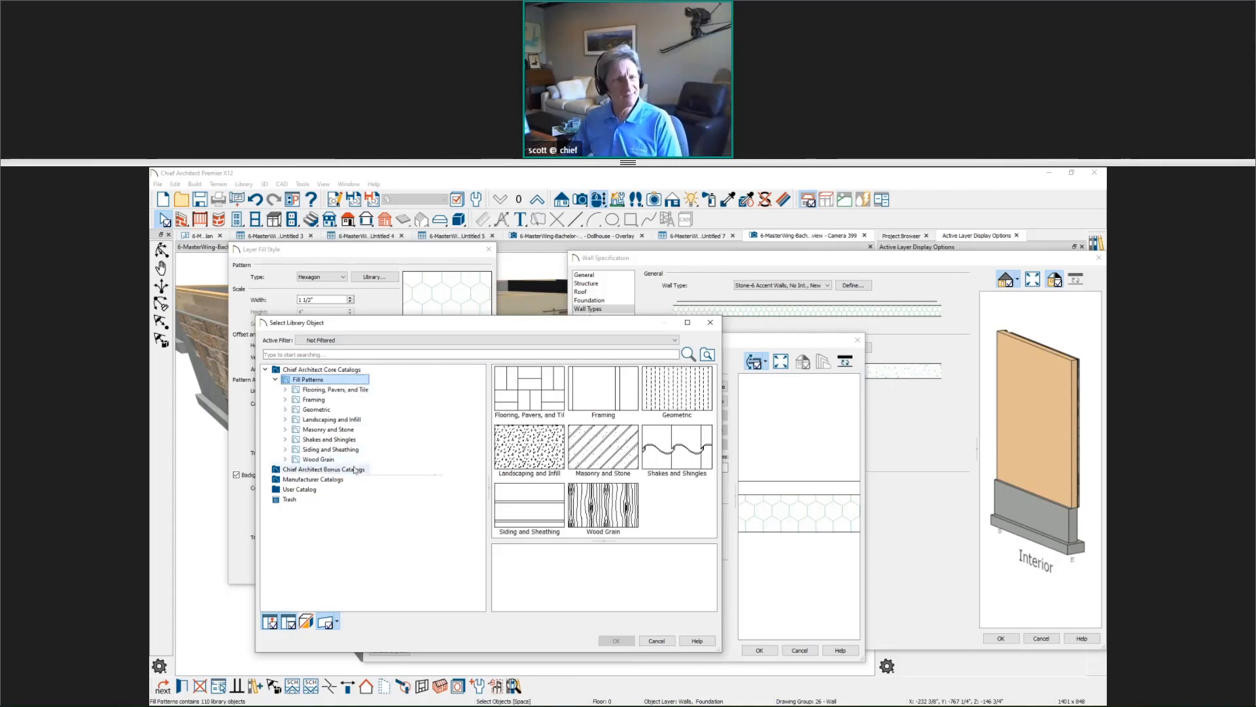
pyautogui.click(320, 460)
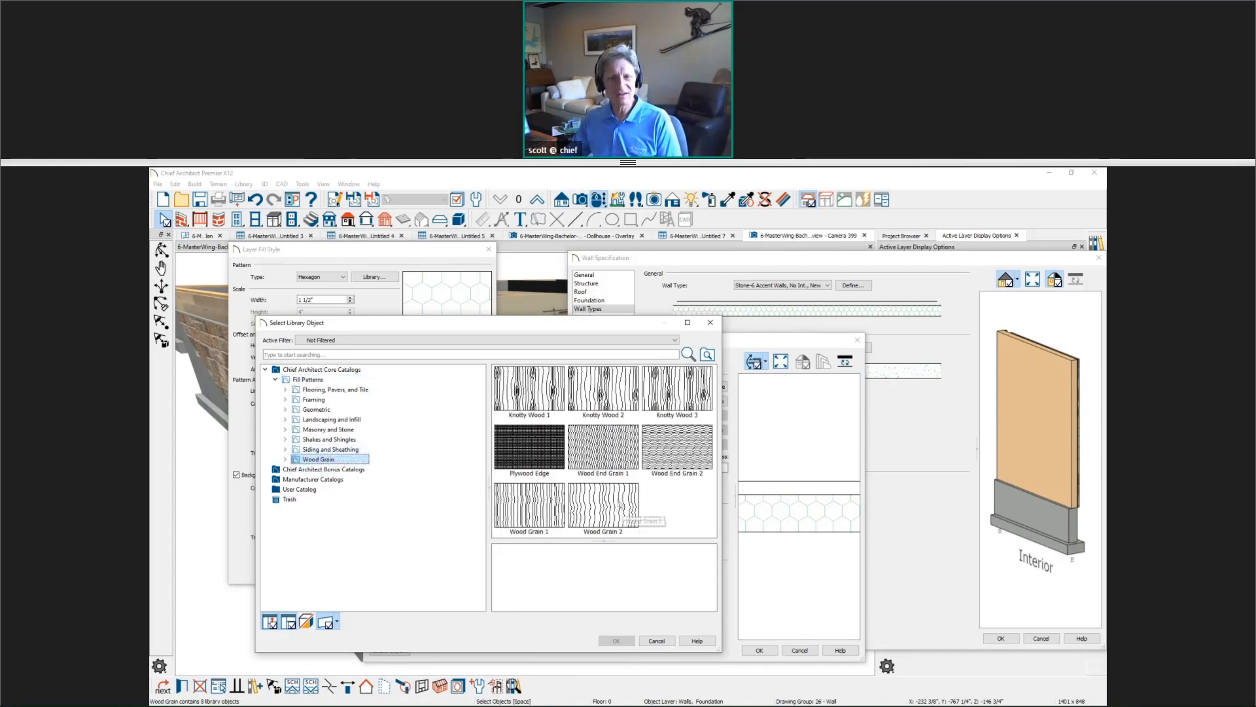
pyautogui.click(330, 450)
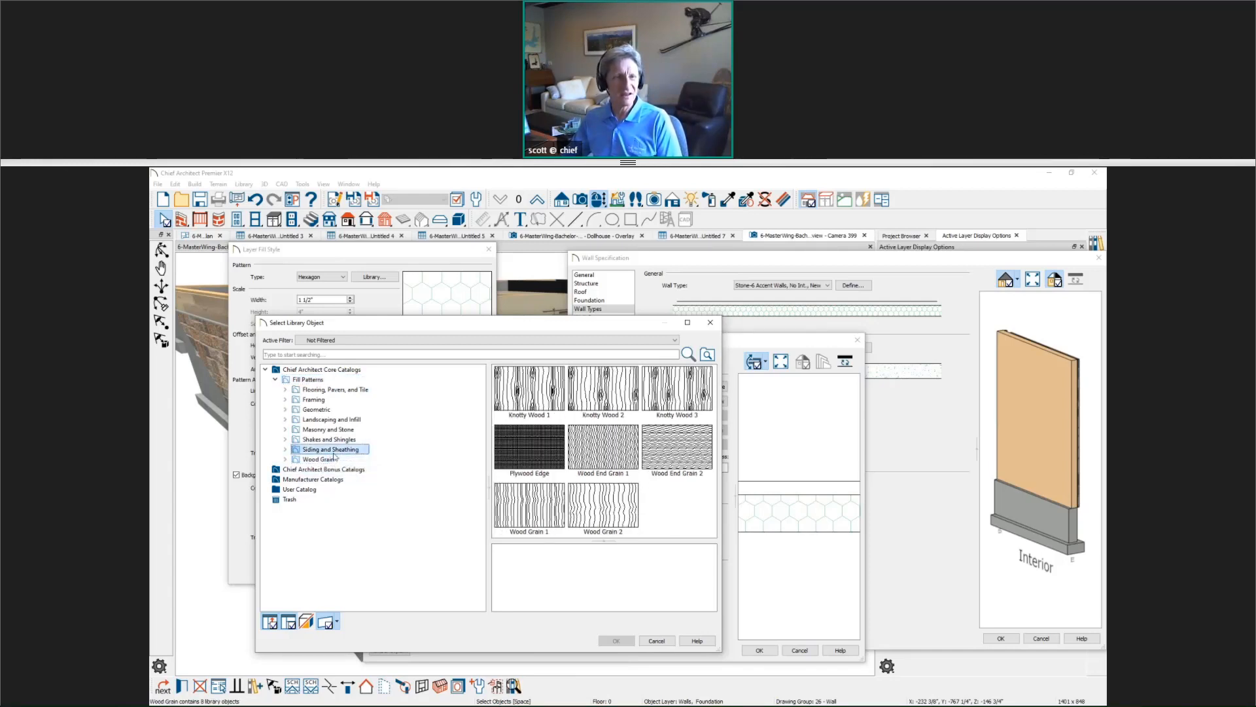
pyautogui.click(337, 441)
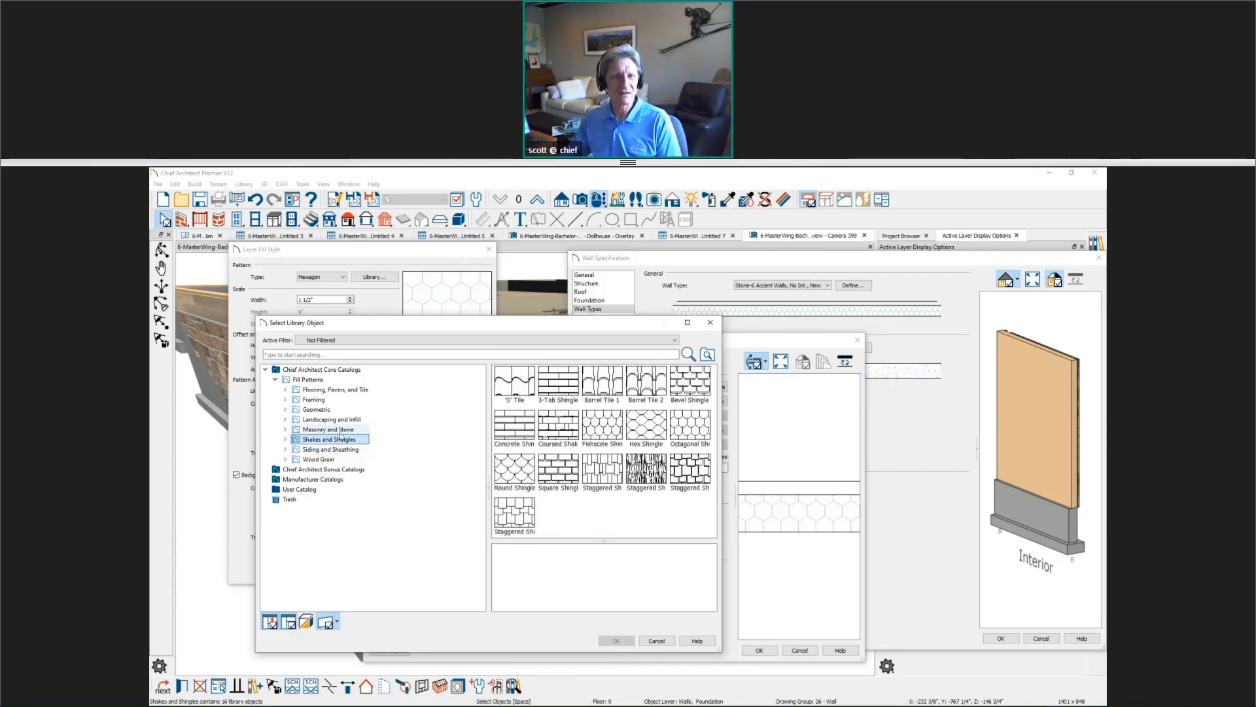
pyautogui.click(344, 430)
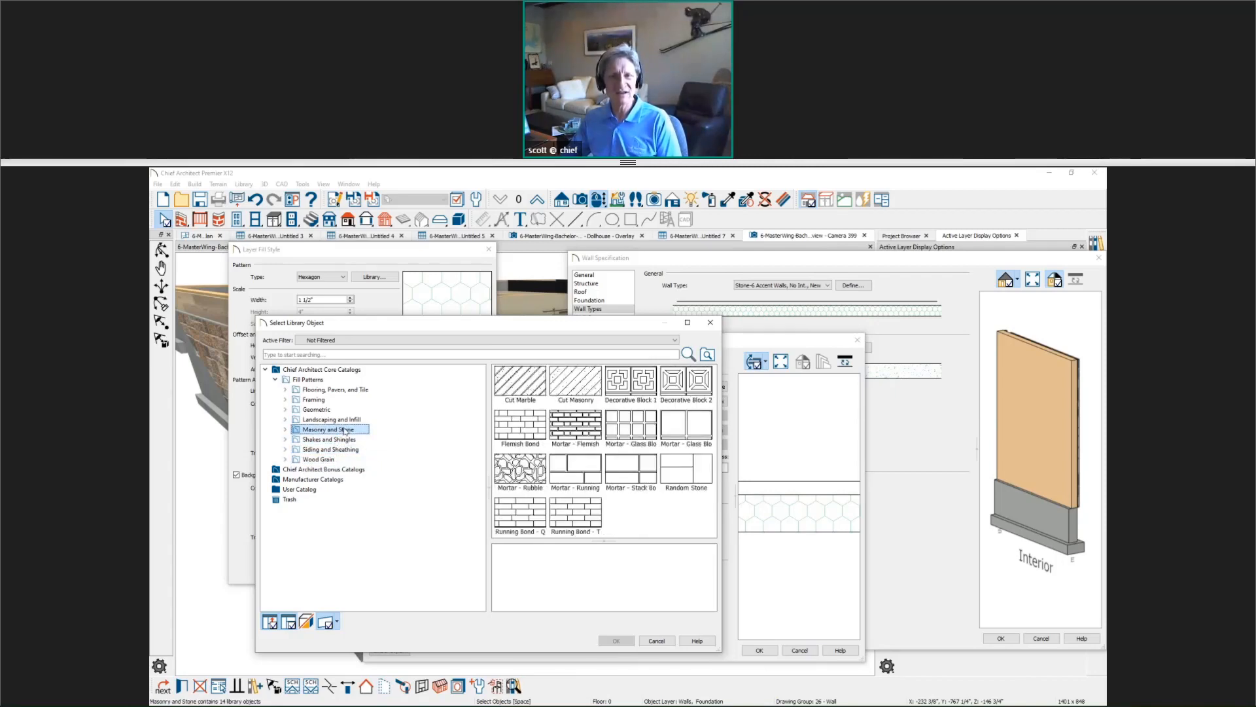
pyautogui.click(657, 640)
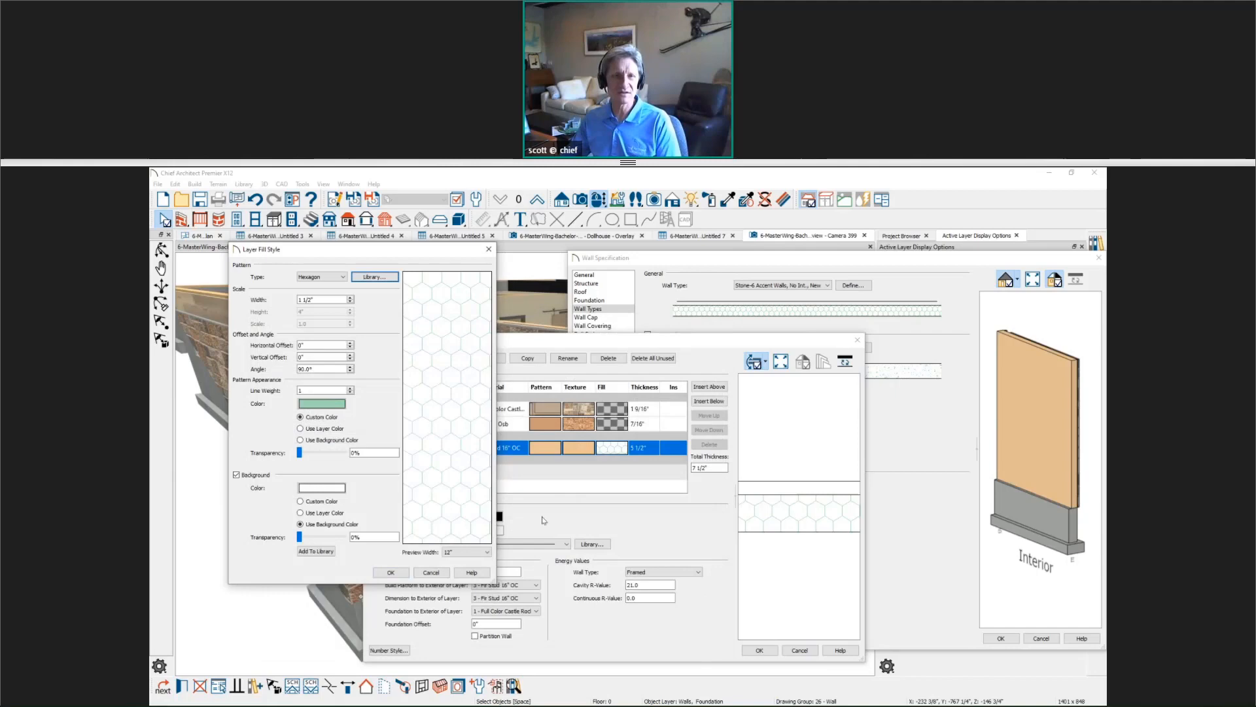
pyautogui.click(432, 573)
pyautogui.click(857, 340)
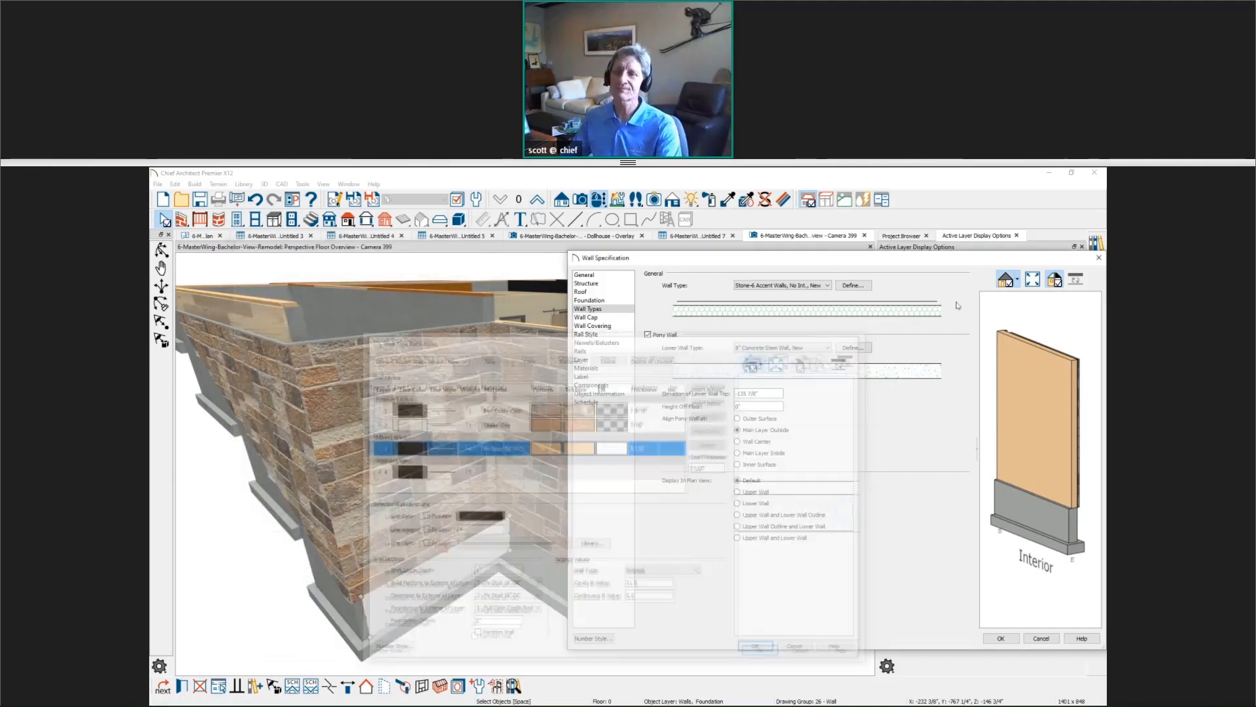
pyautogui.click(1099, 257)
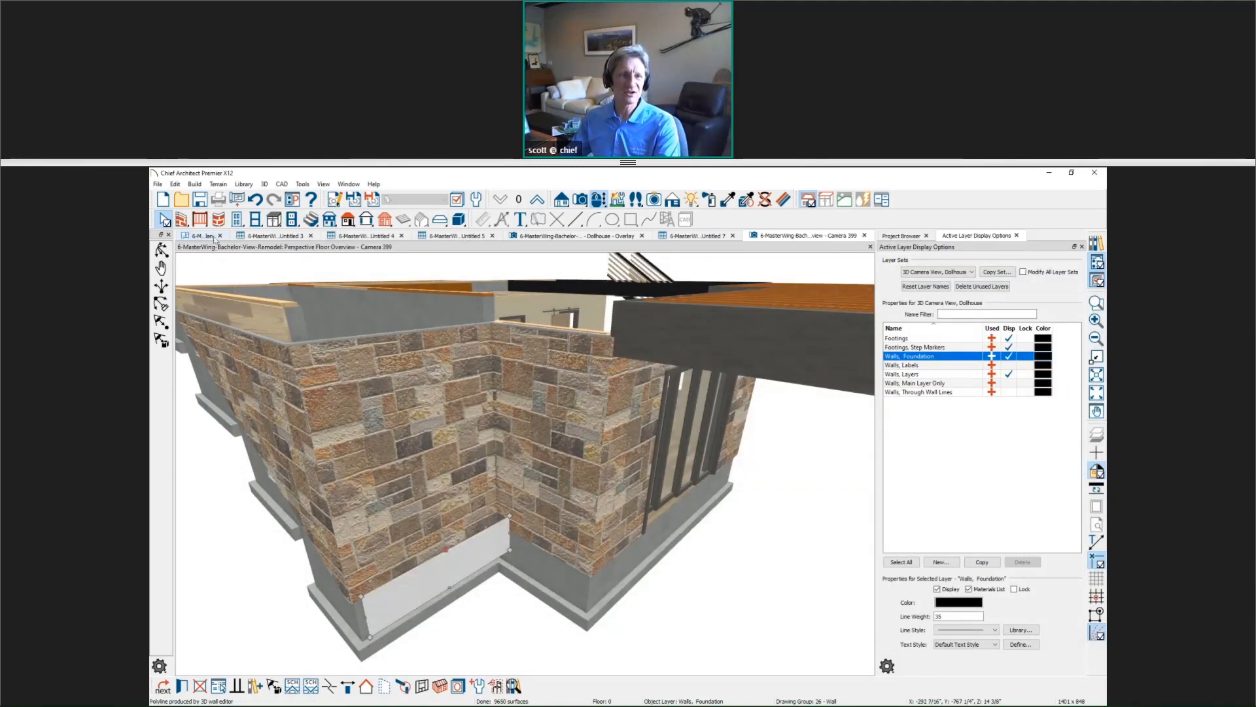
# Step: Return to the floor plan, open the remodel plan's Wall Legend CAD detail and select its wall schedule
pyautogui.click(215, 237)
pyautogui.scroll(3, 322, 528)
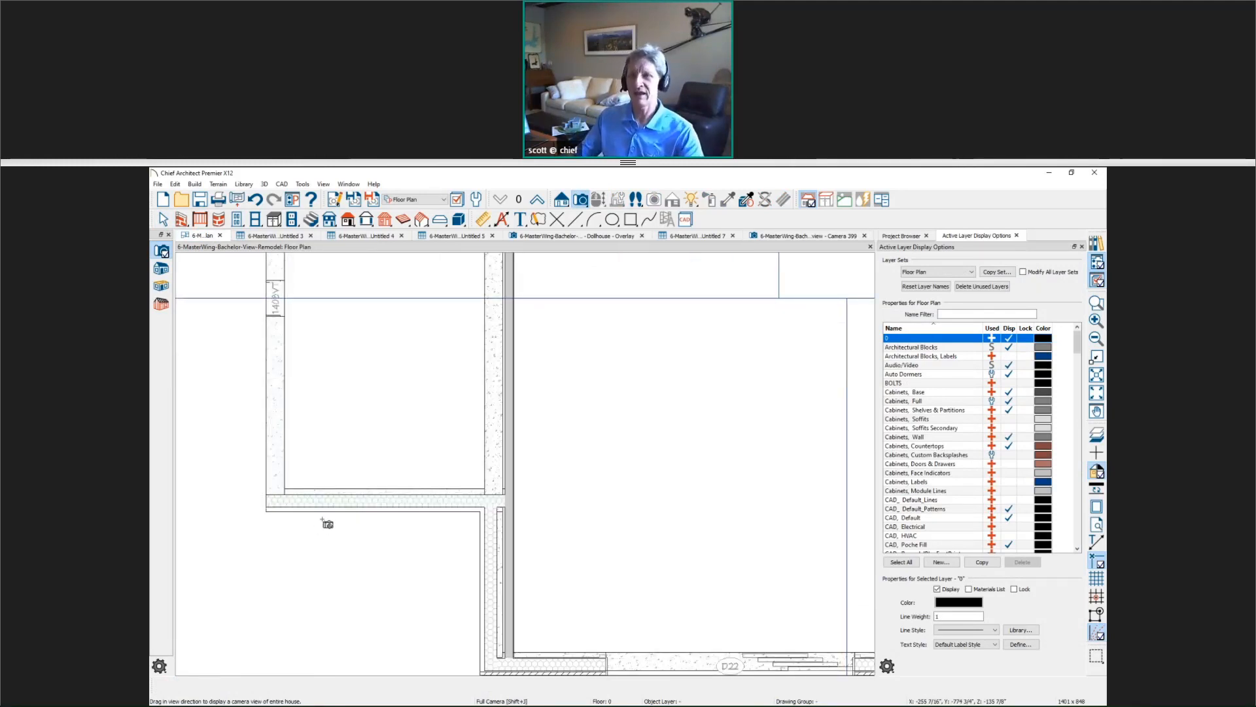
pyautogui.click(900, 236)
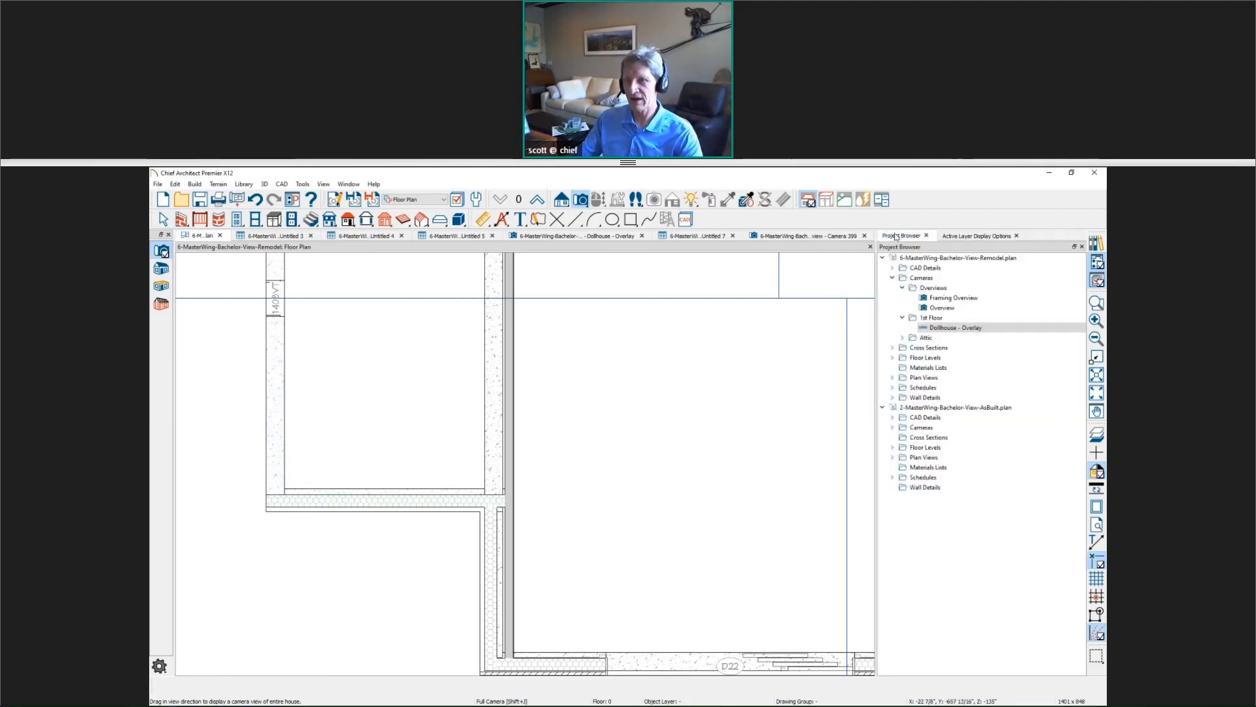
pyautogui.click(882, 407)
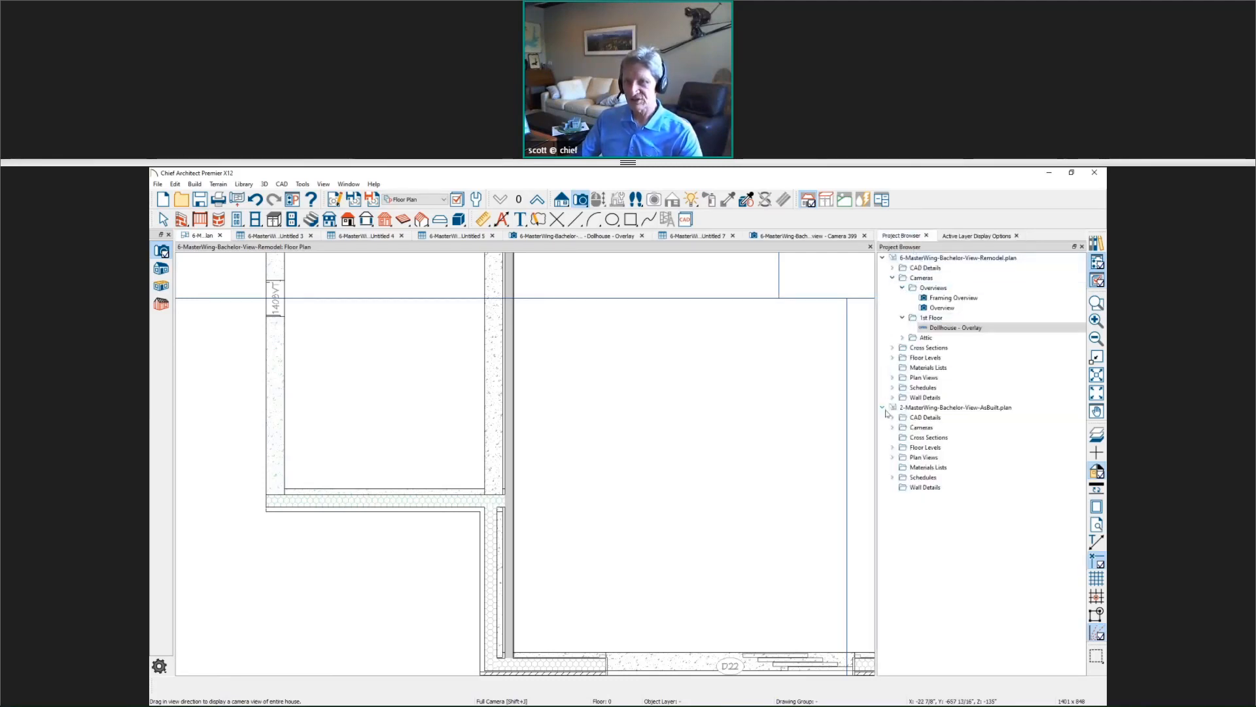
pyautogui.click(893, 268)
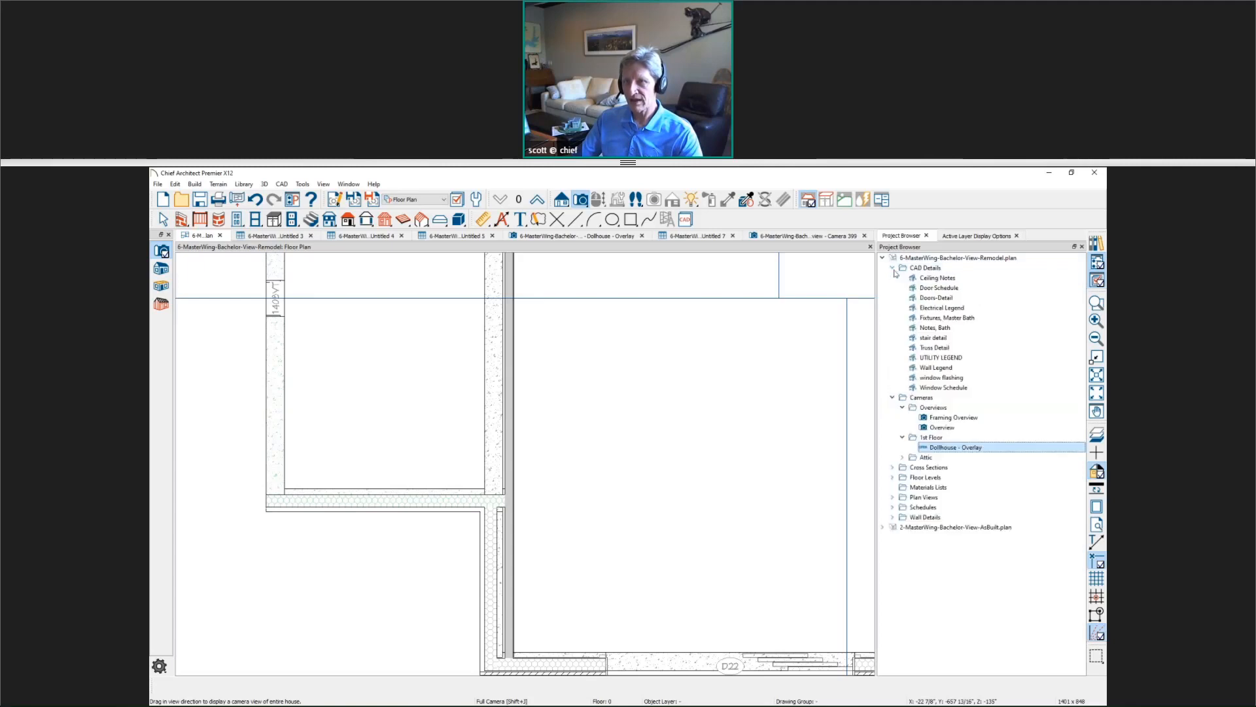
pyautogui.doubleClick(935, 367)
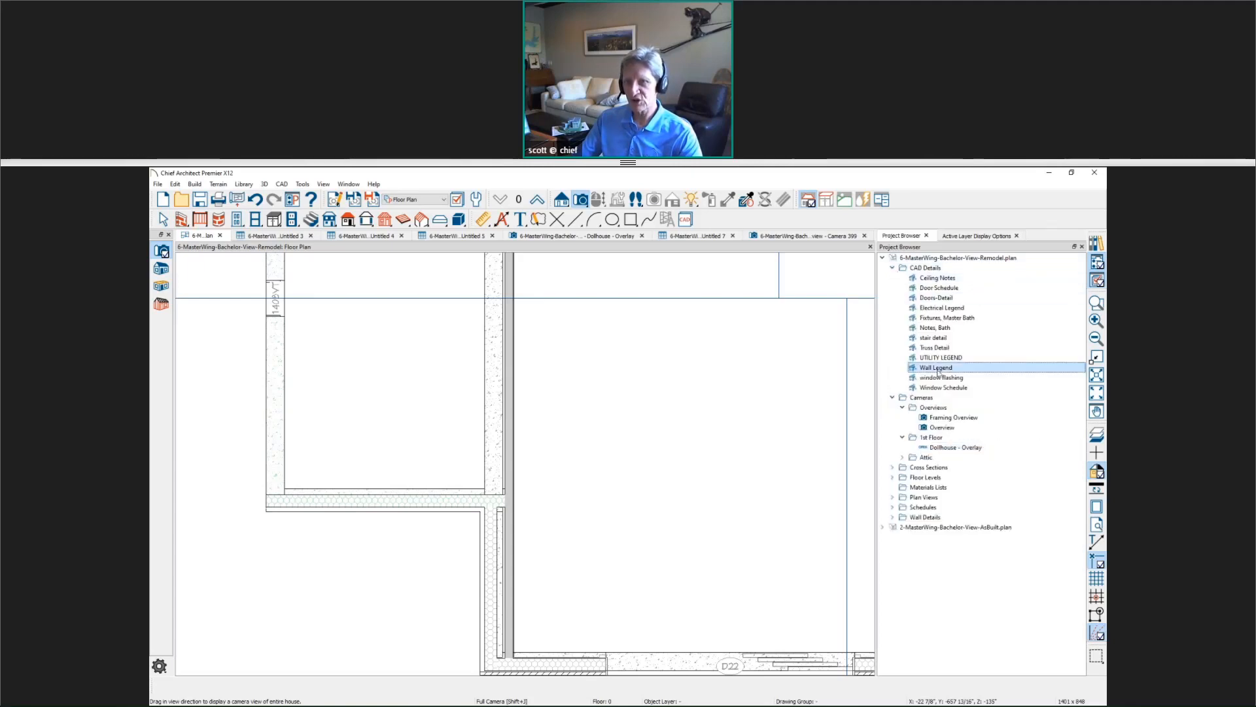
pyautogui.moveTo(680, 517); pyautogui.dragTo(679, 490)
pyautogui.press('Escape')
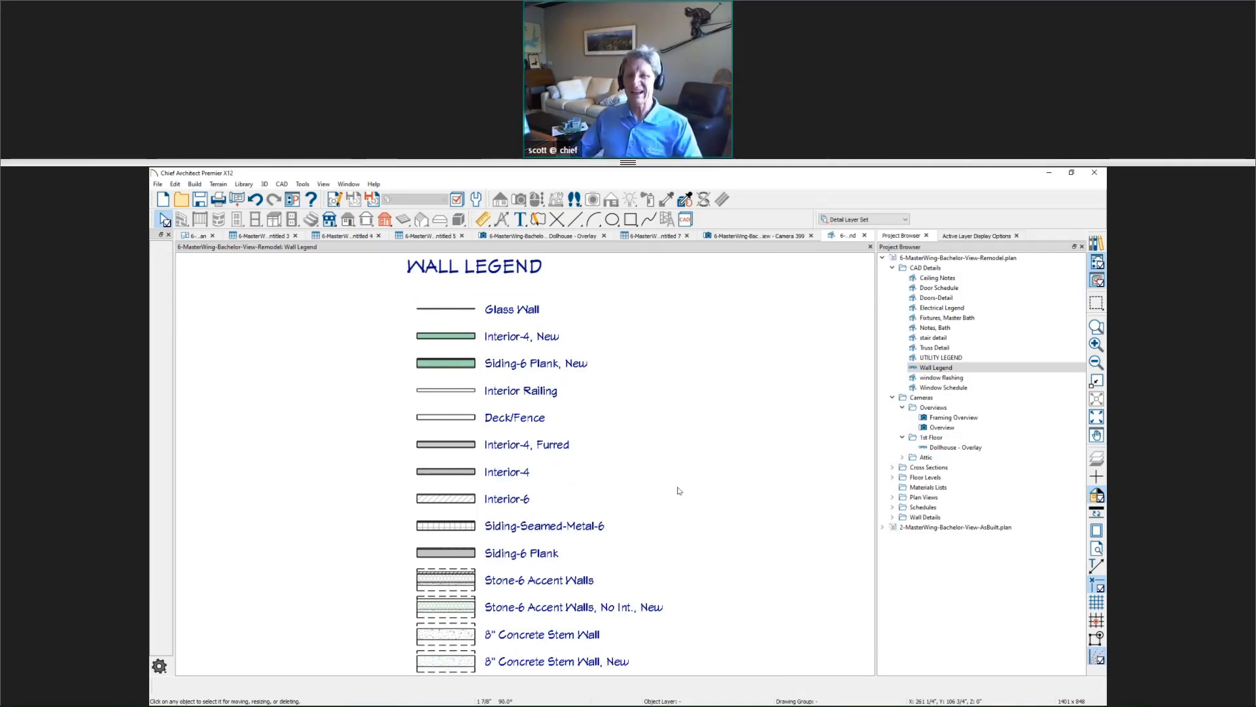
pyautogui.click(548, 507)
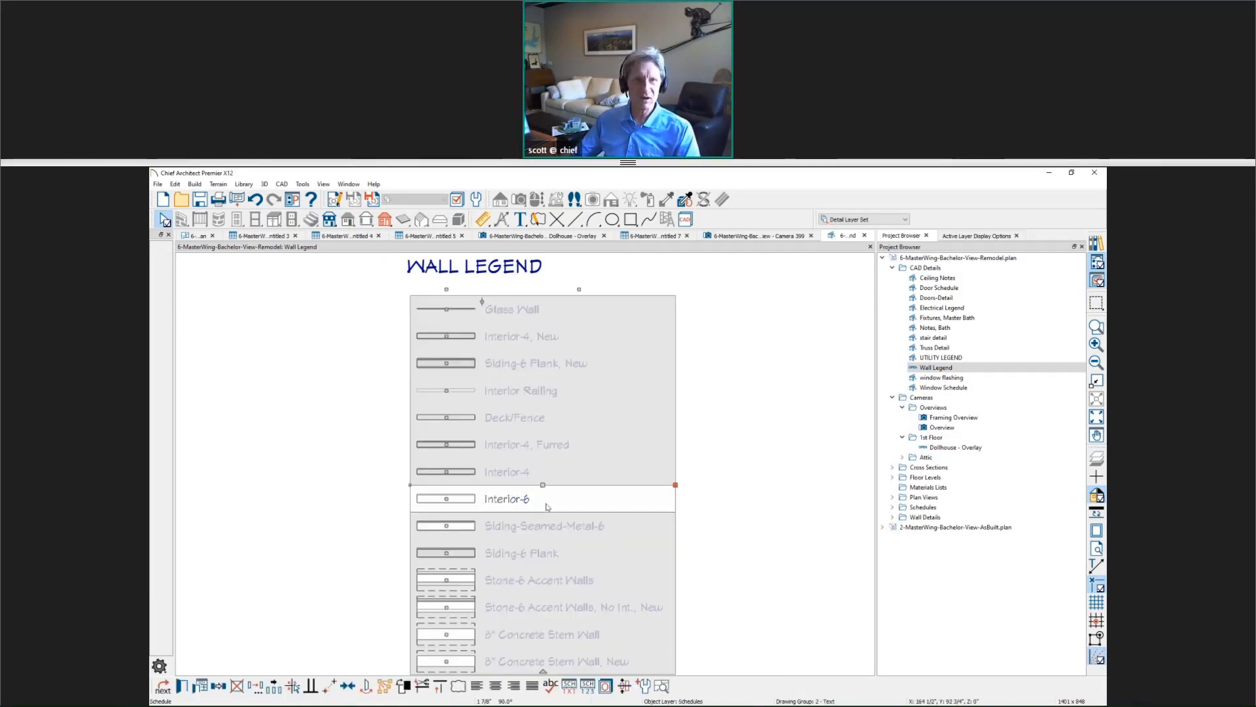
# Step: Review the schedule types available for creating a legend, including Wall Schedule, without placing one
pyautogui.click(303, 184)
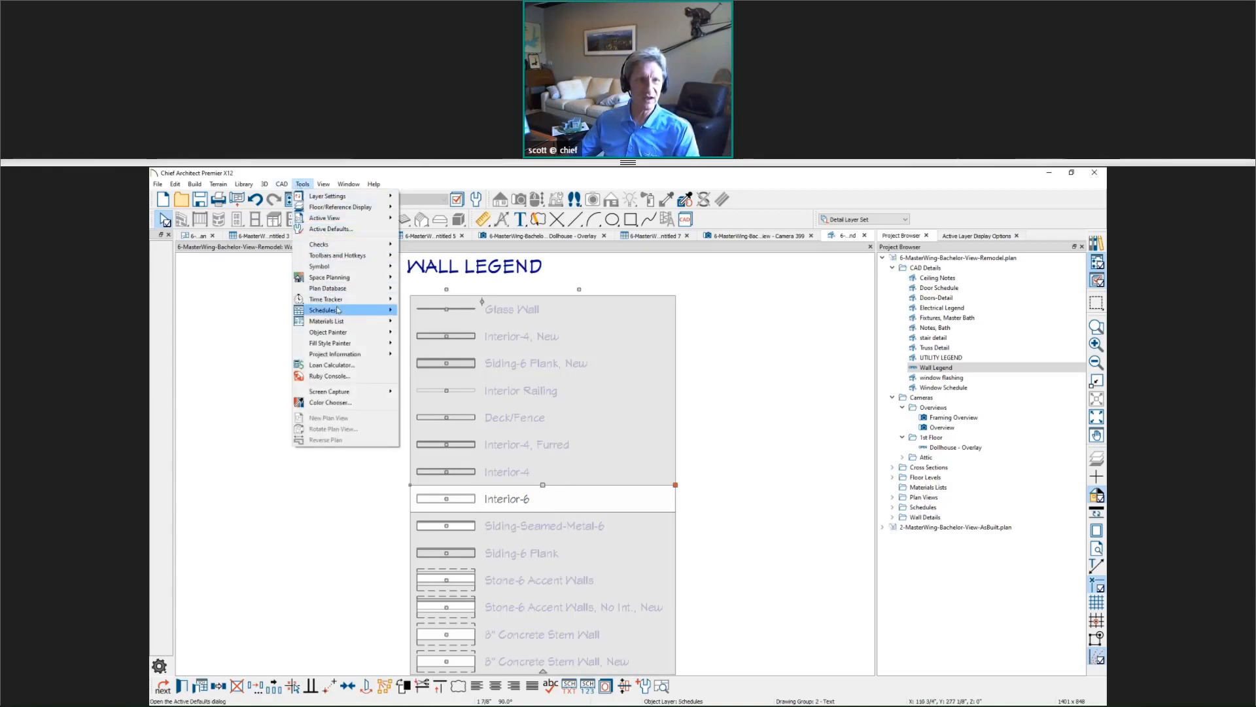
pyautogui.moveTo(338, 310)
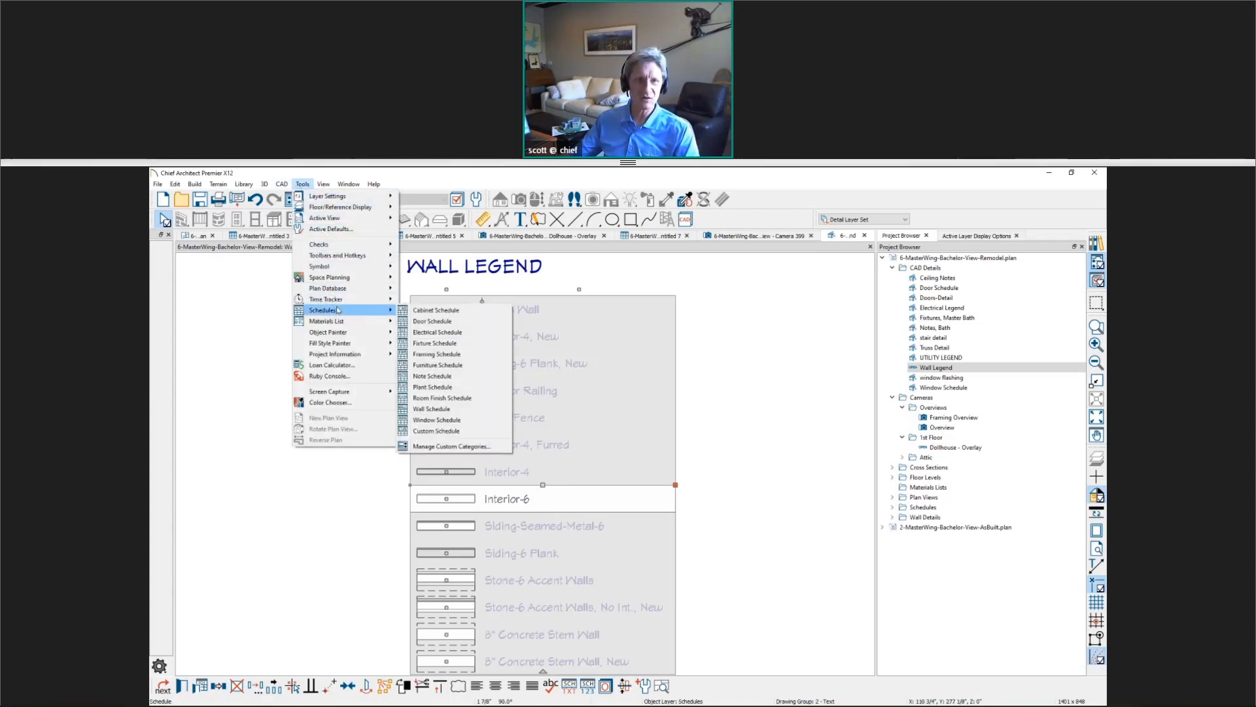
pyautogui.click(478, 411)
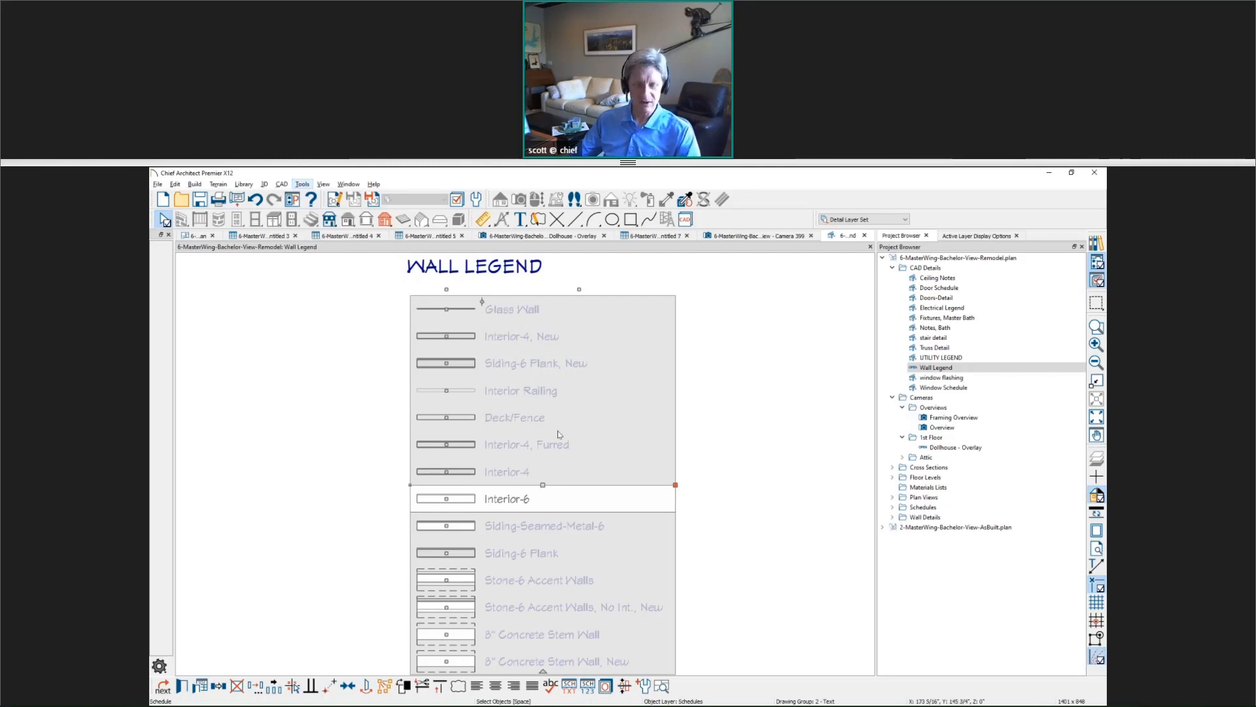
# Step: Deselect the wall legend's schedule and close the surplus materials lists without saving, keeping Untitled 4 open
pyautogui.click(720, 462)
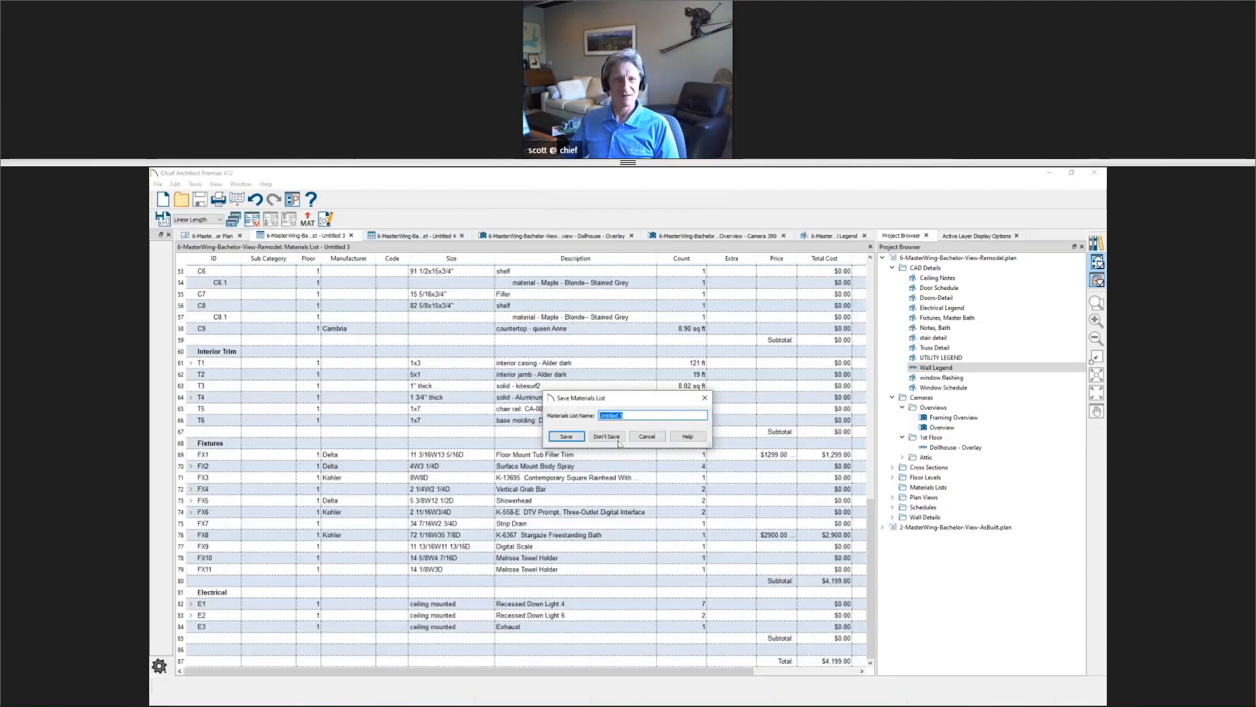
pyautogui.click(615, 438)
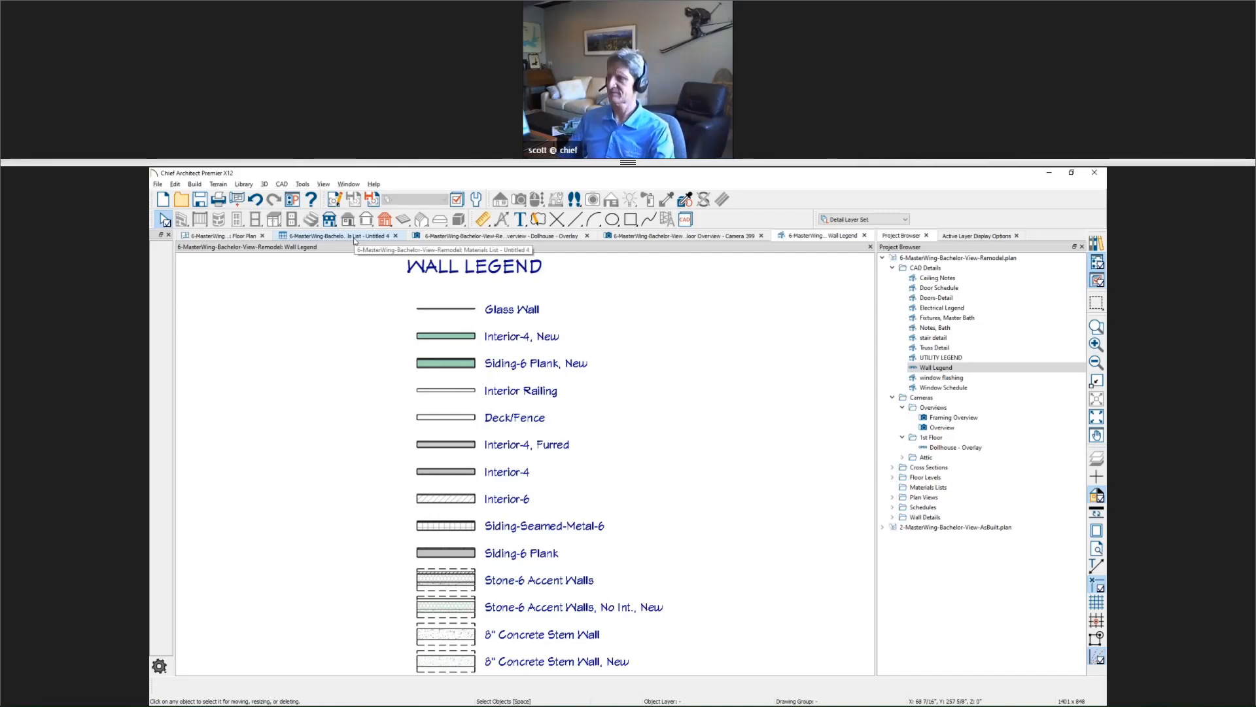
# Step: Switch to Windows Photo Viewer to review the remodeling process slide and partial framing overview, and return to Chief Architect
pyautogui.hotkey('alt', 'Tab')
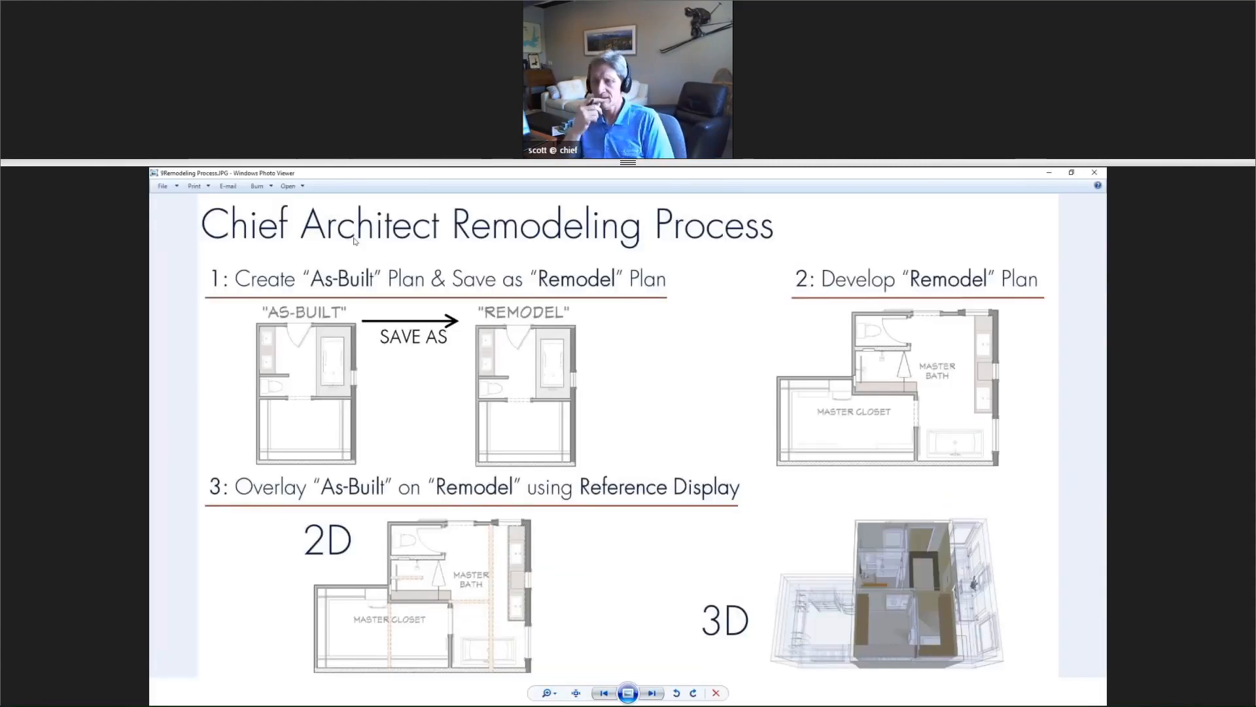
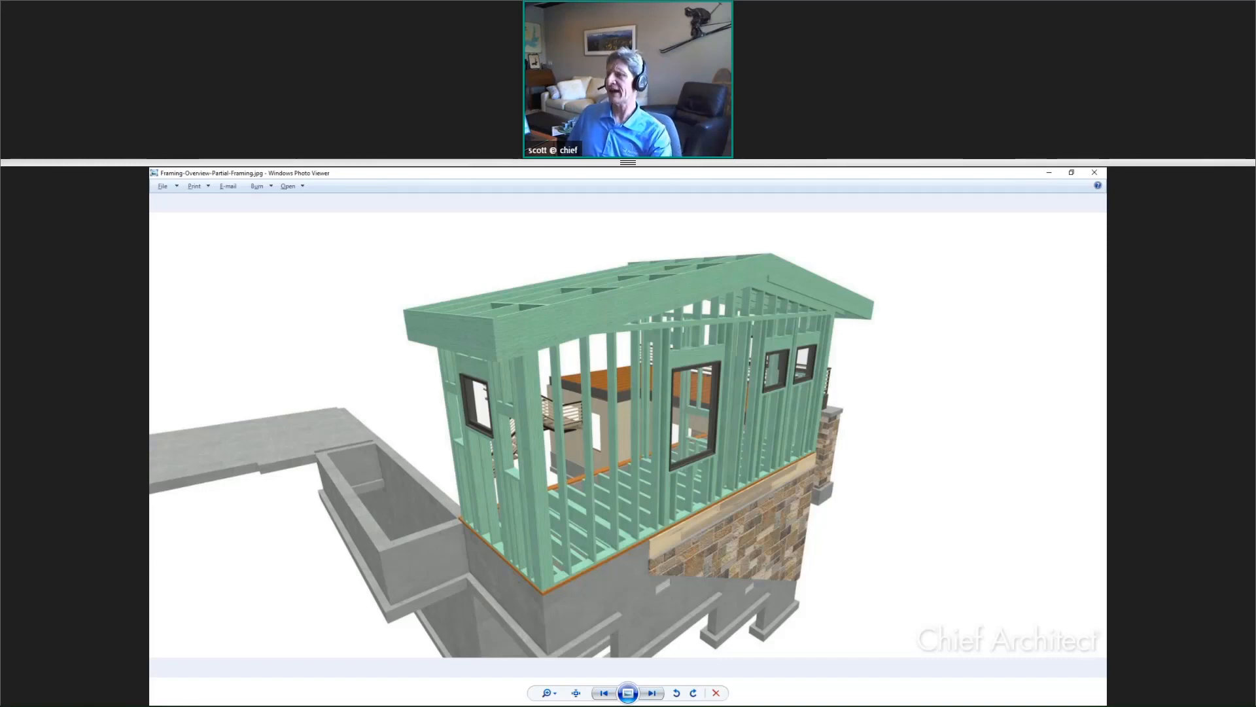
pyautogui.hotkey('alt', 'Tab')
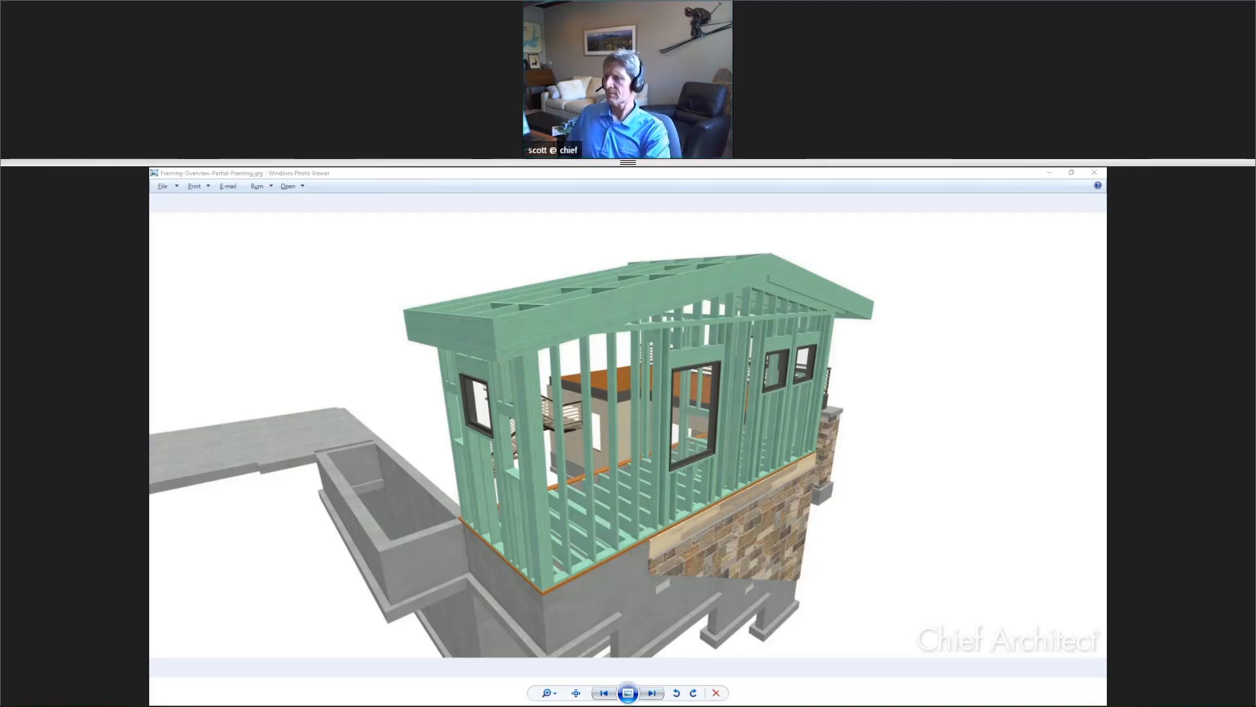
pyautogui.hotkey('alt', 'Tab')
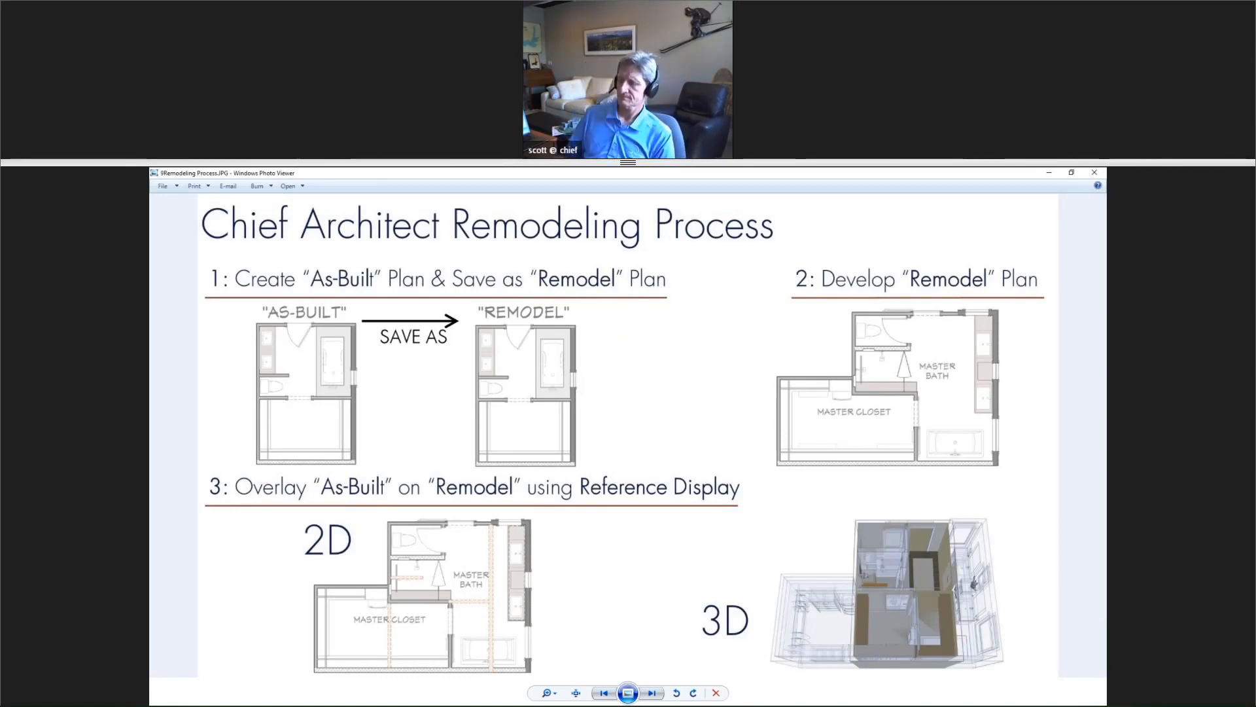
pyautogui.hotkey('alt', 'Tab')
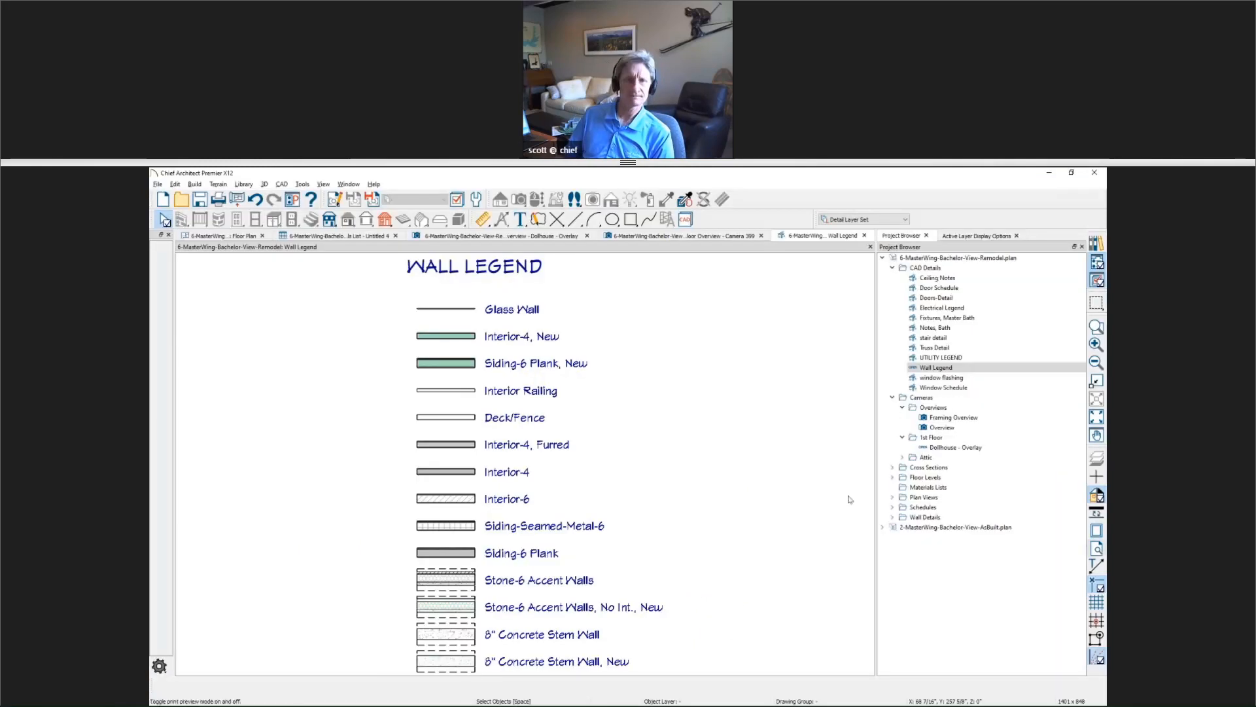
# Step: Return to the remodel floor plan and filter its active layer display options by "wind"
pyautogui.click(238, 236)
pyautogui.click(976, 236)
pyautogui.click(919, 419)
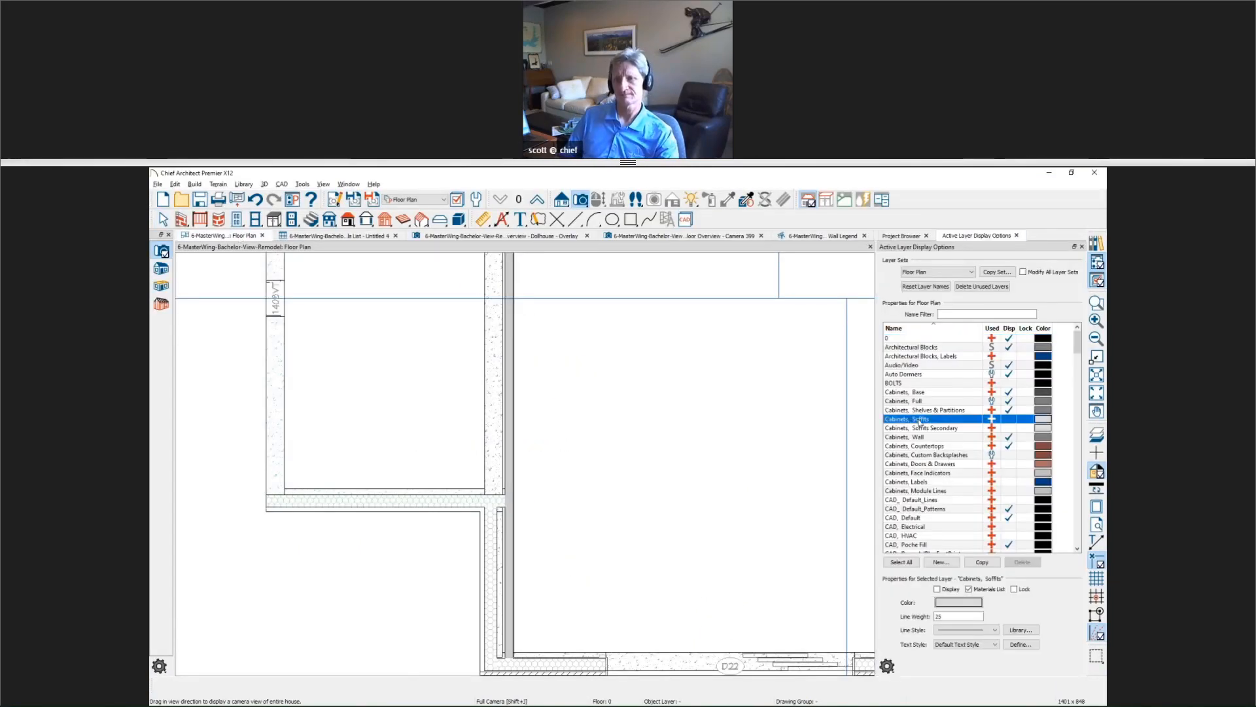
pyautogui.click(956, 315)
pyautogui.write('wind')
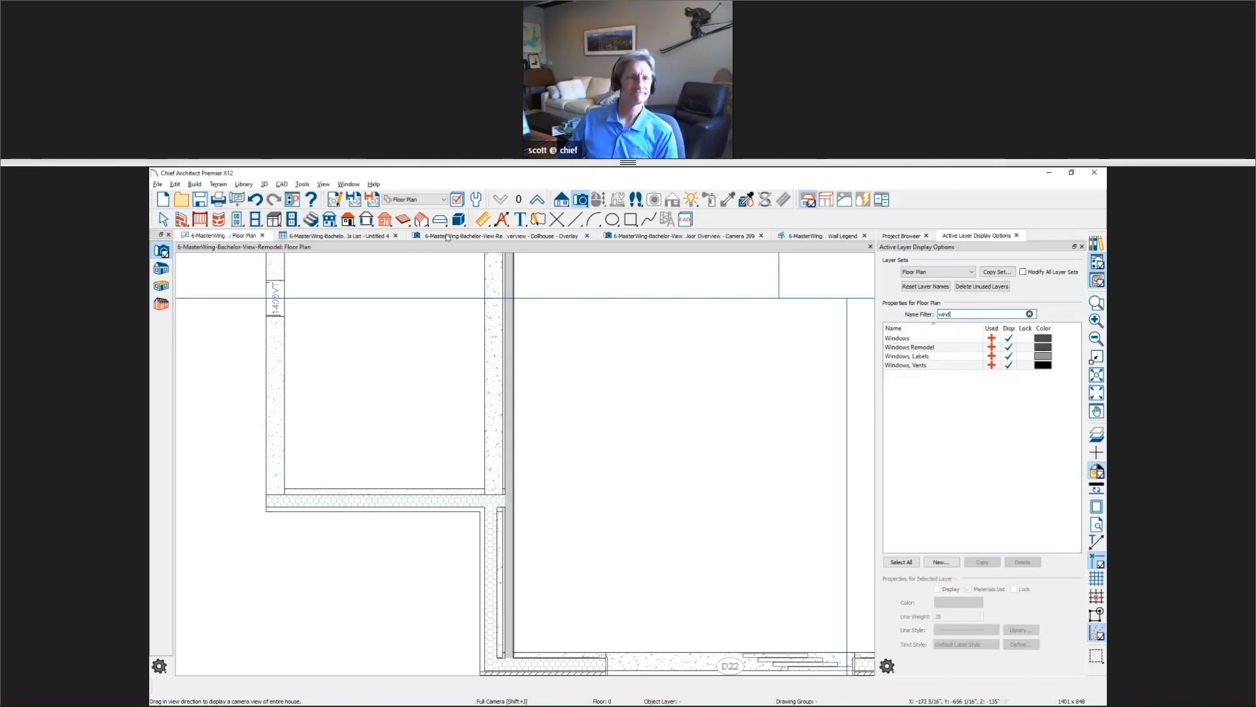
# Step: Filter the full layer list by "wind", try toggling materials list inclusion for the Windows layer, check Windows Remodel, and cancel the changes
pyautogui.click(457, 199)
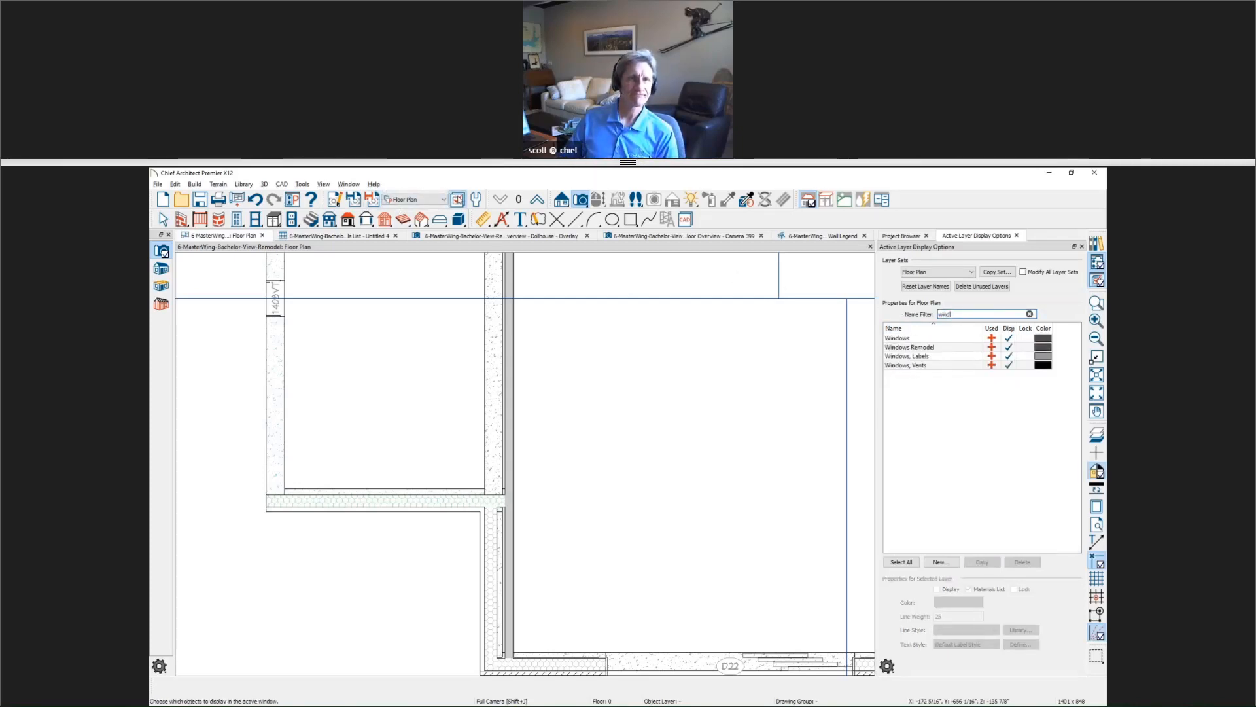
pyautogui.click(674, 327)
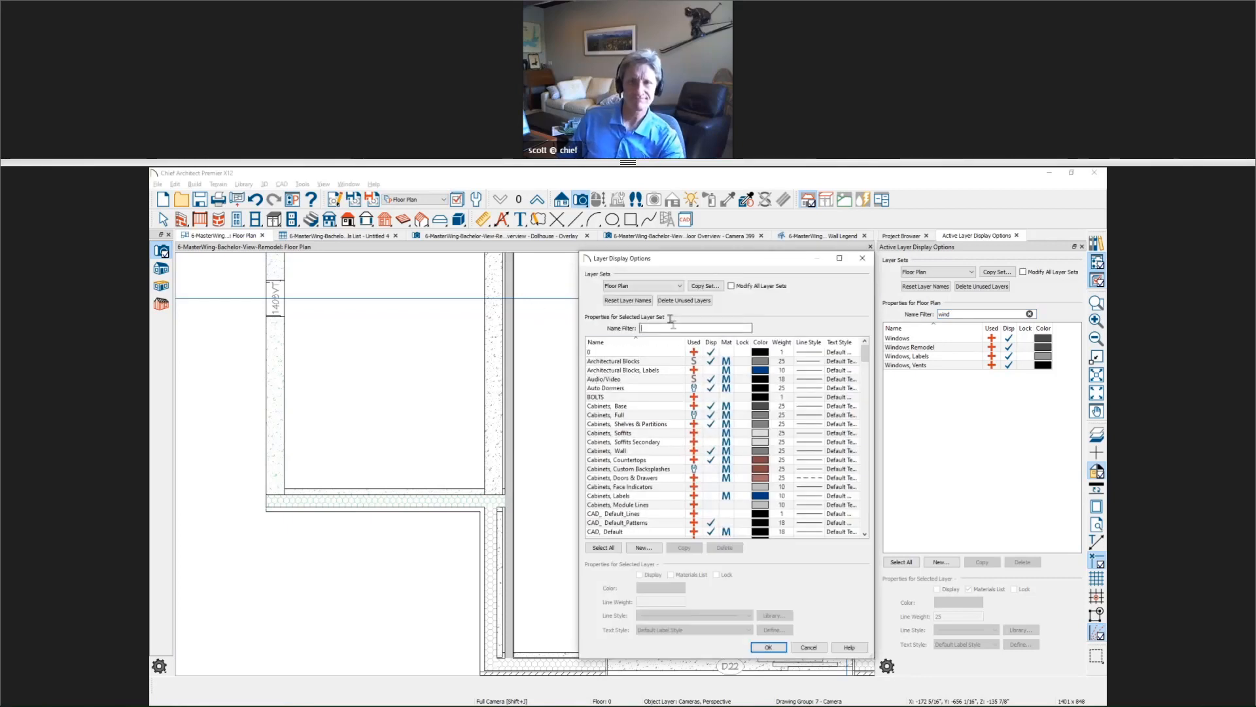
pyautogui.write('wind')
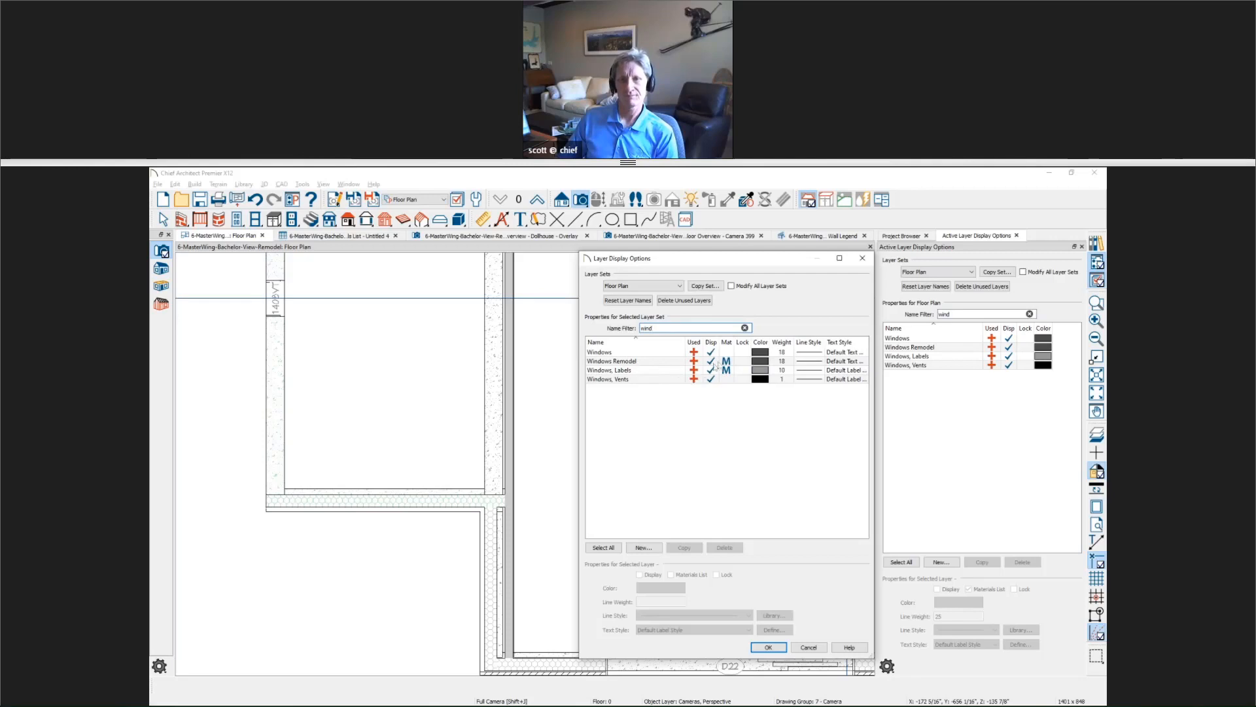
pyautogui.click(731, 353)
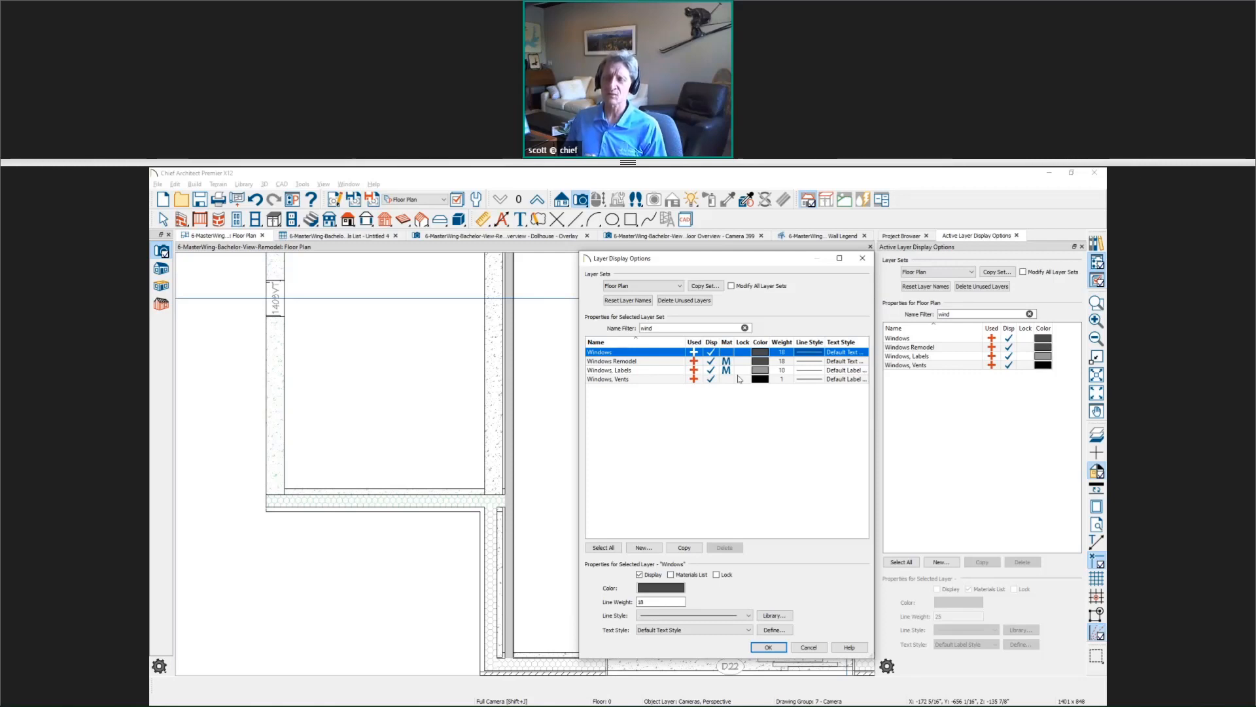
pyautogui.click(725, 352)
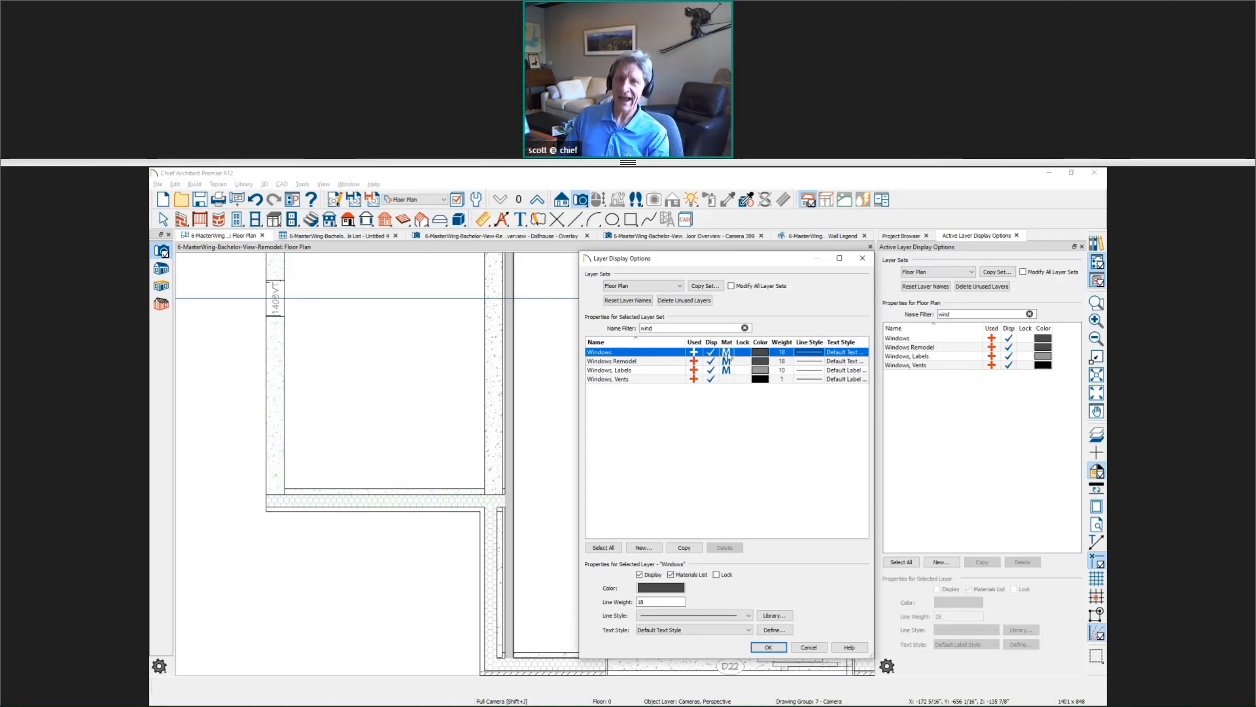
pyautogui.click(726, 353)
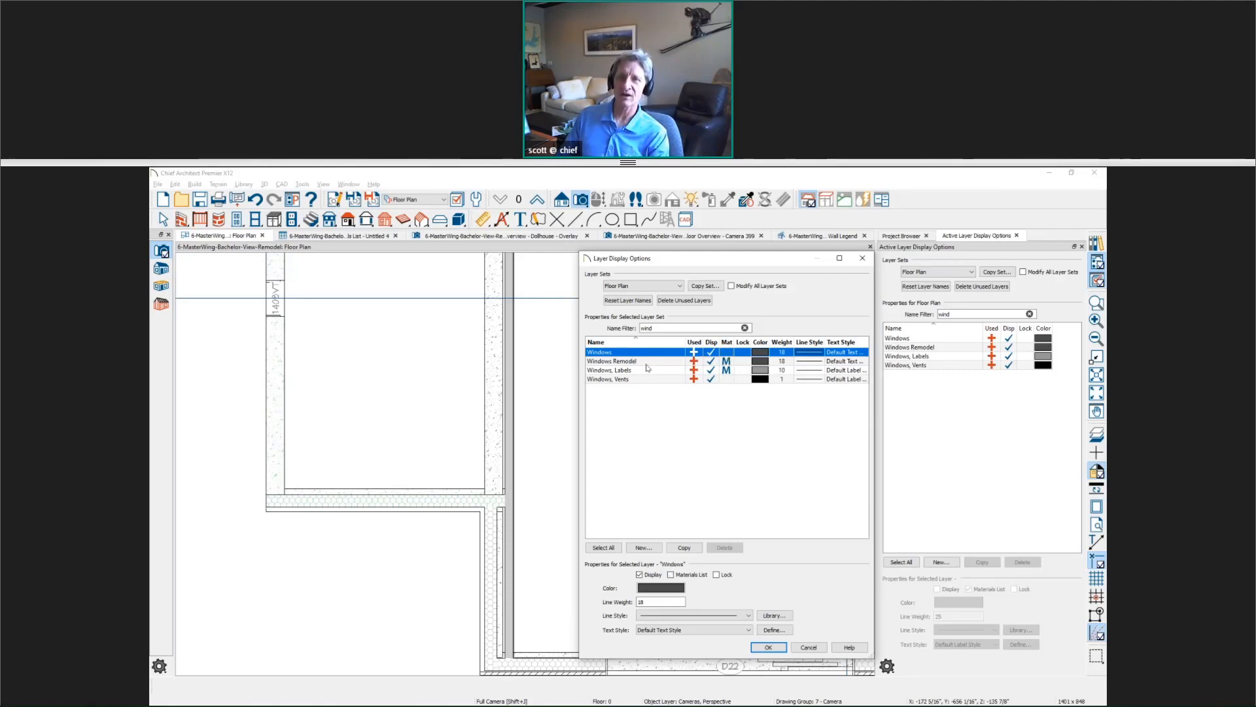
pyautogui.click(648, 362)
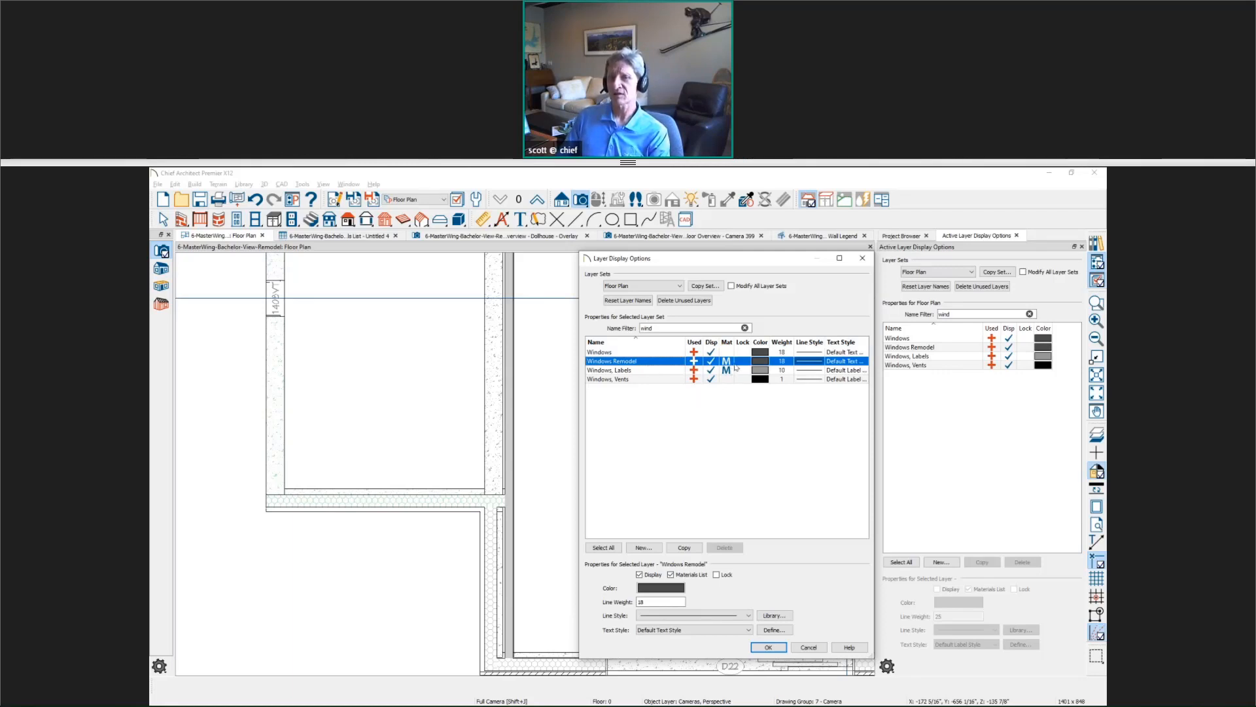
pyautogui.click(728, 362)
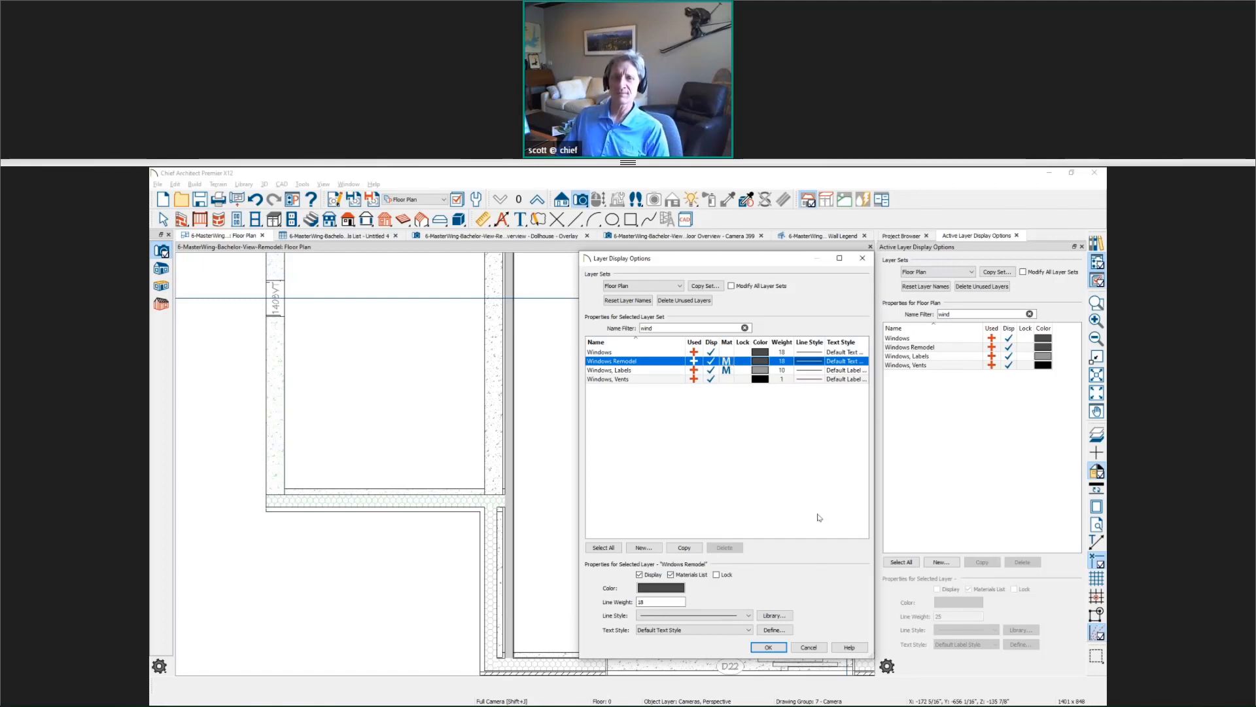
pyautogui.click(806, 647)
# Step: Generate a materials list for only the new concrete stem wall on the addition's outer side, and close it without saving
pyautogui.scroll(-5, 467, 430)
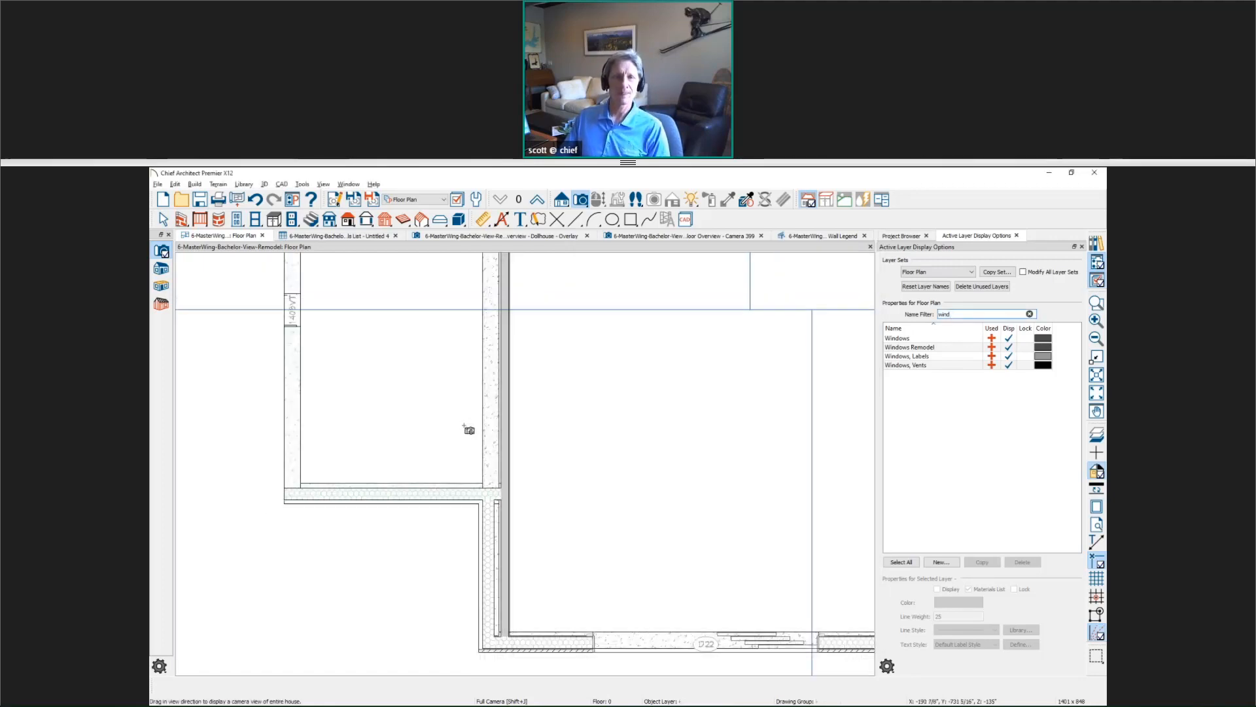
pyautogui.moveTo(463, 437); pyautogui.dragTo(442, 491, button='middle')
pyautogui.scroll(-1, 442, 492)
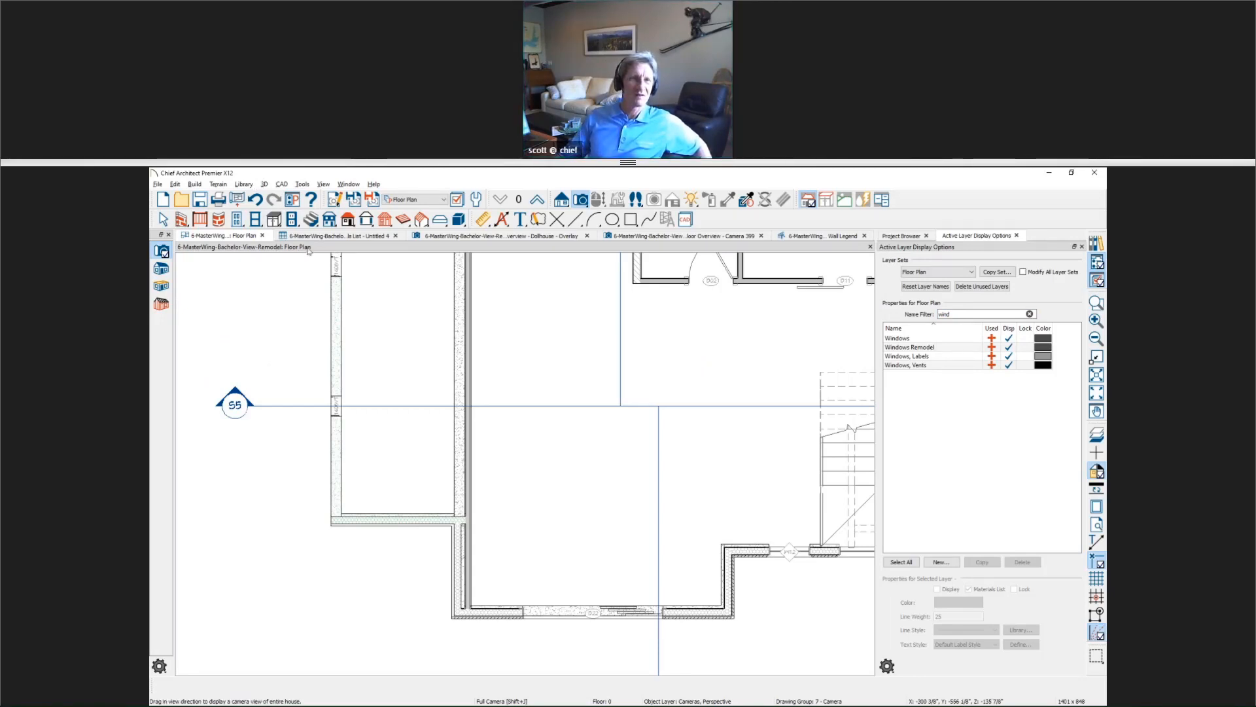
pyautogui.click(332, 482)
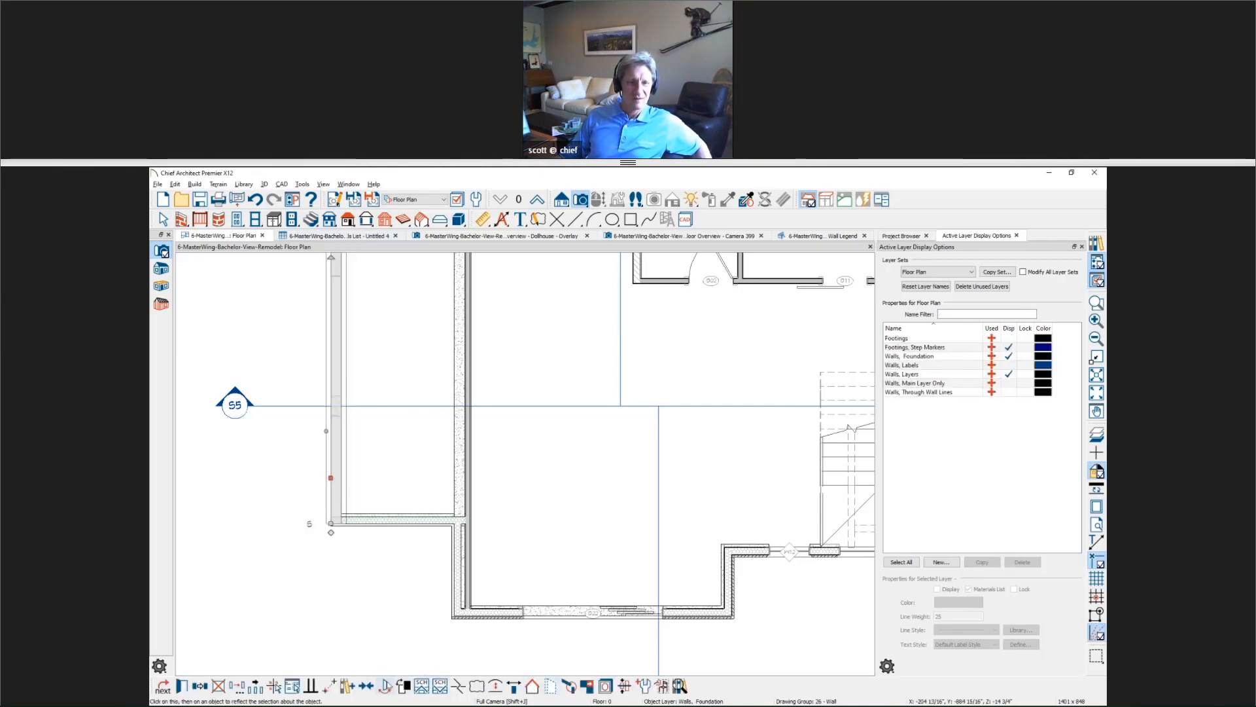
pyautogui.click(292, 685)
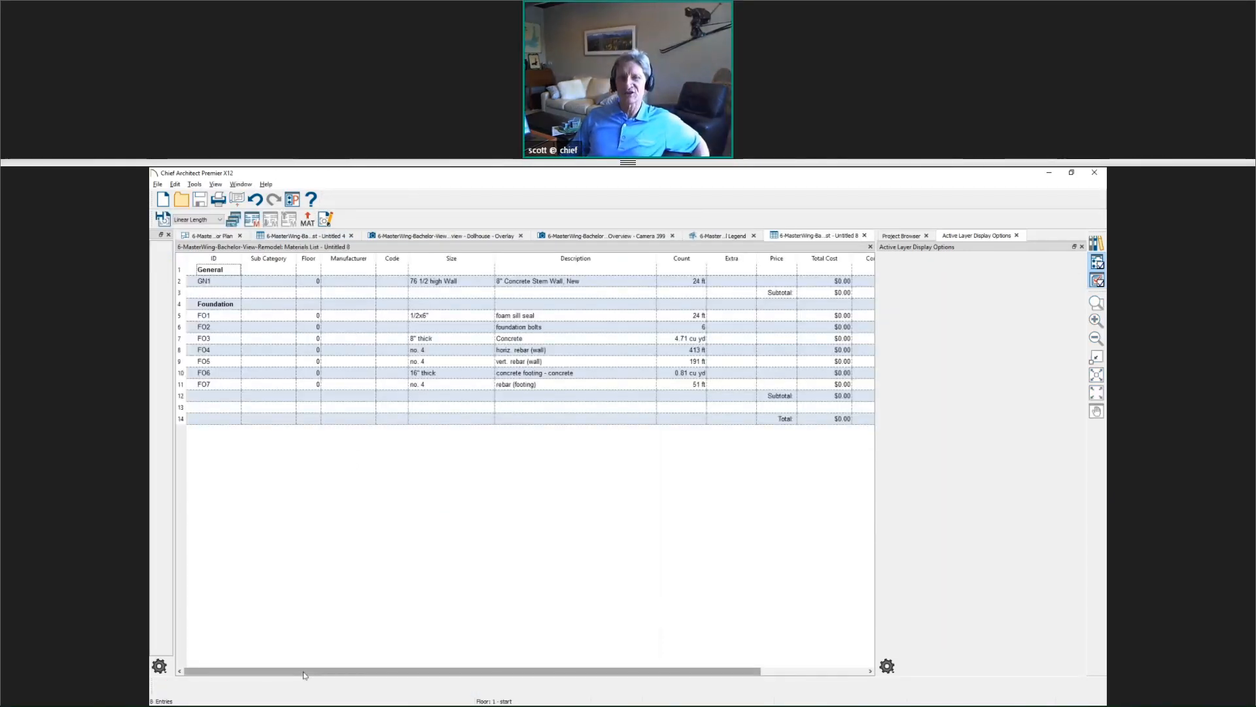
pyautogui.click(865, 236)
pyautogui.click(605, 435)
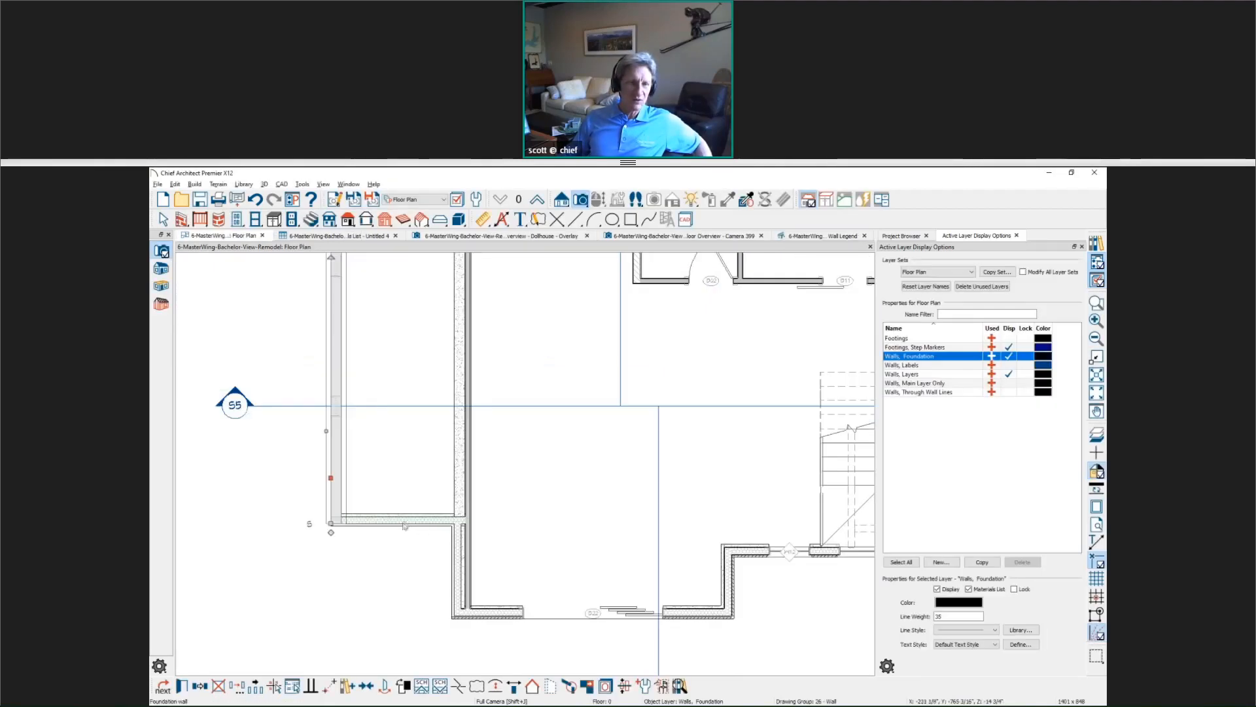
# Step: Examine the stem wall's components, including its horizontal and vertical rebar, inspect the stepped footing in the preview, and close the specification
pyautogui.click(182, 687)
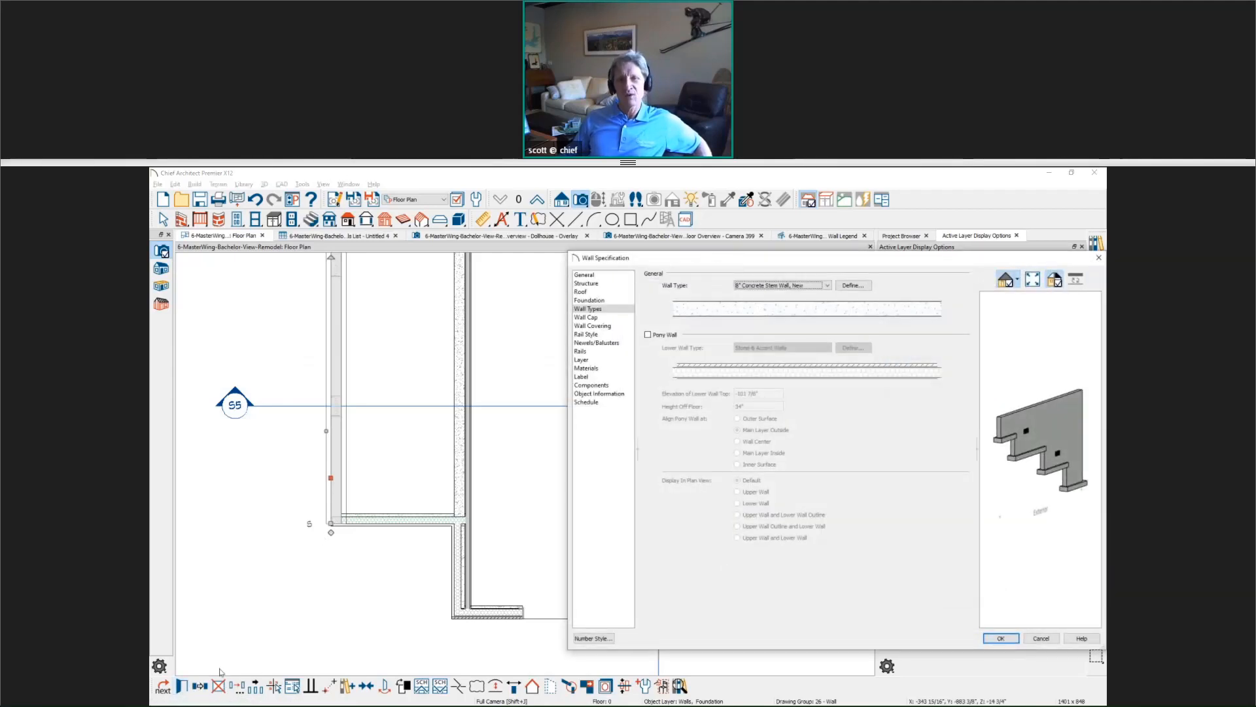
pyautogui.click(596, 385)
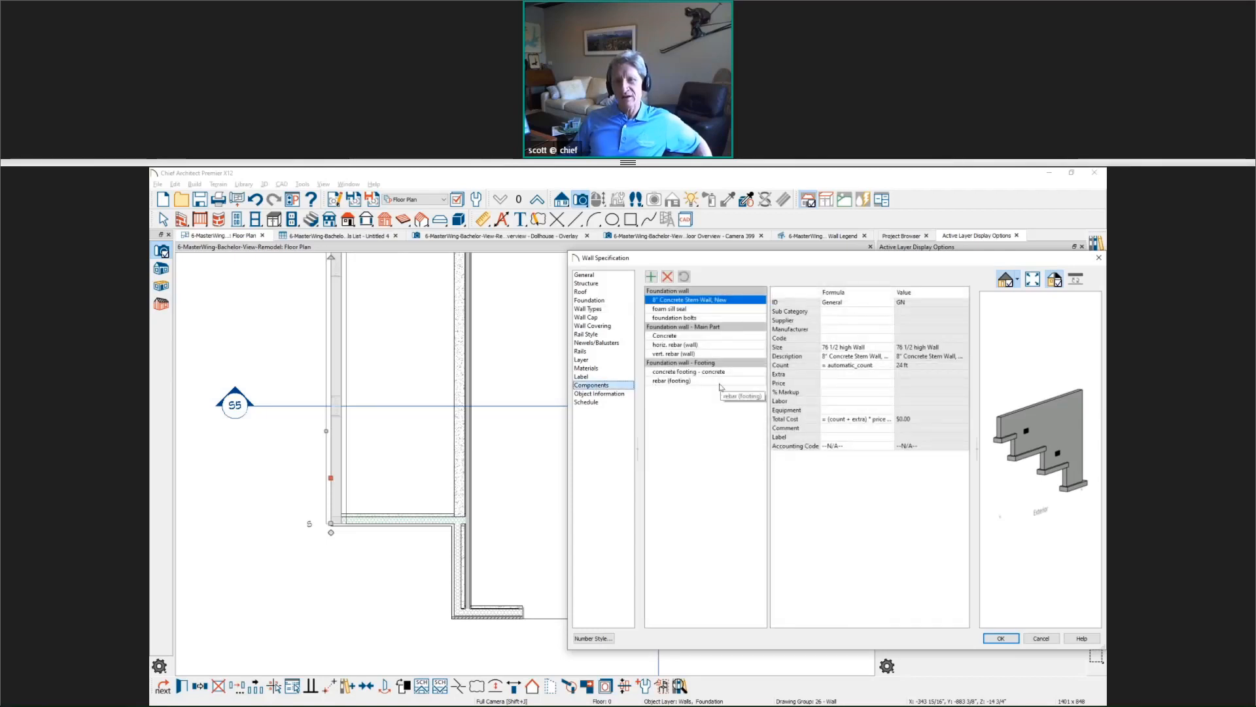
pyautogui.click(707, 345)
pyautogui.click(709, 354)
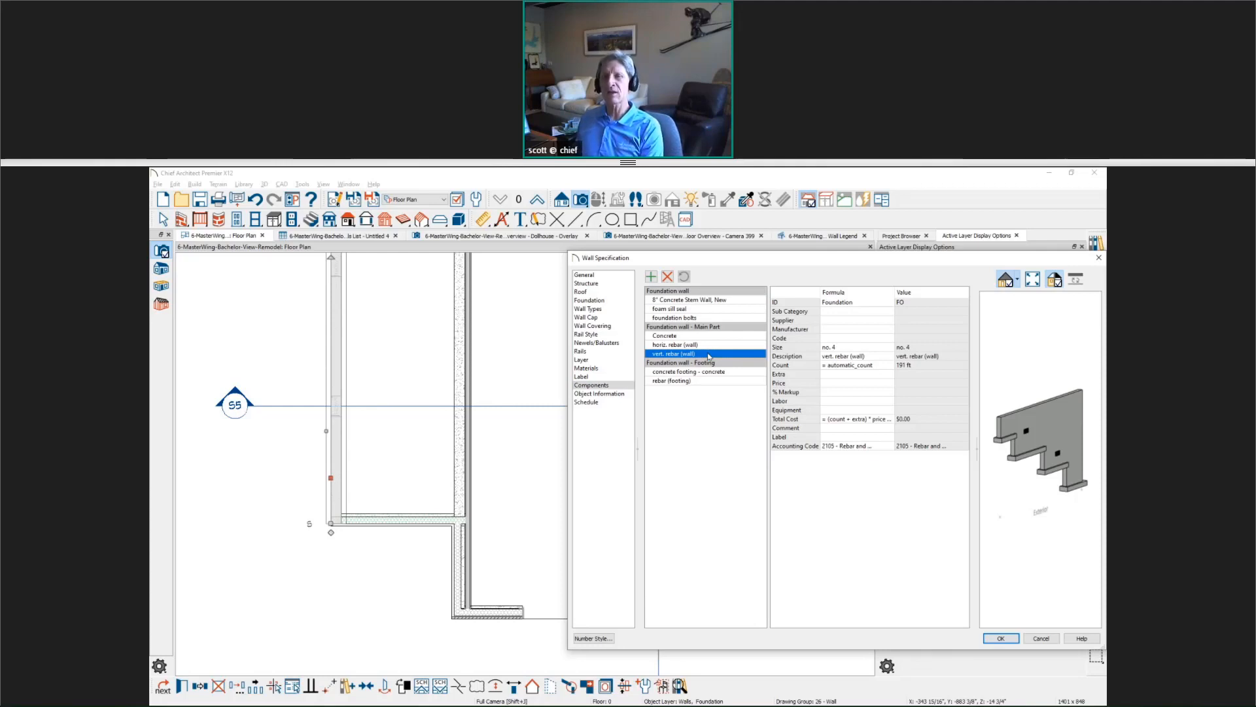
pyautogui.scroll(6, 998, 452)
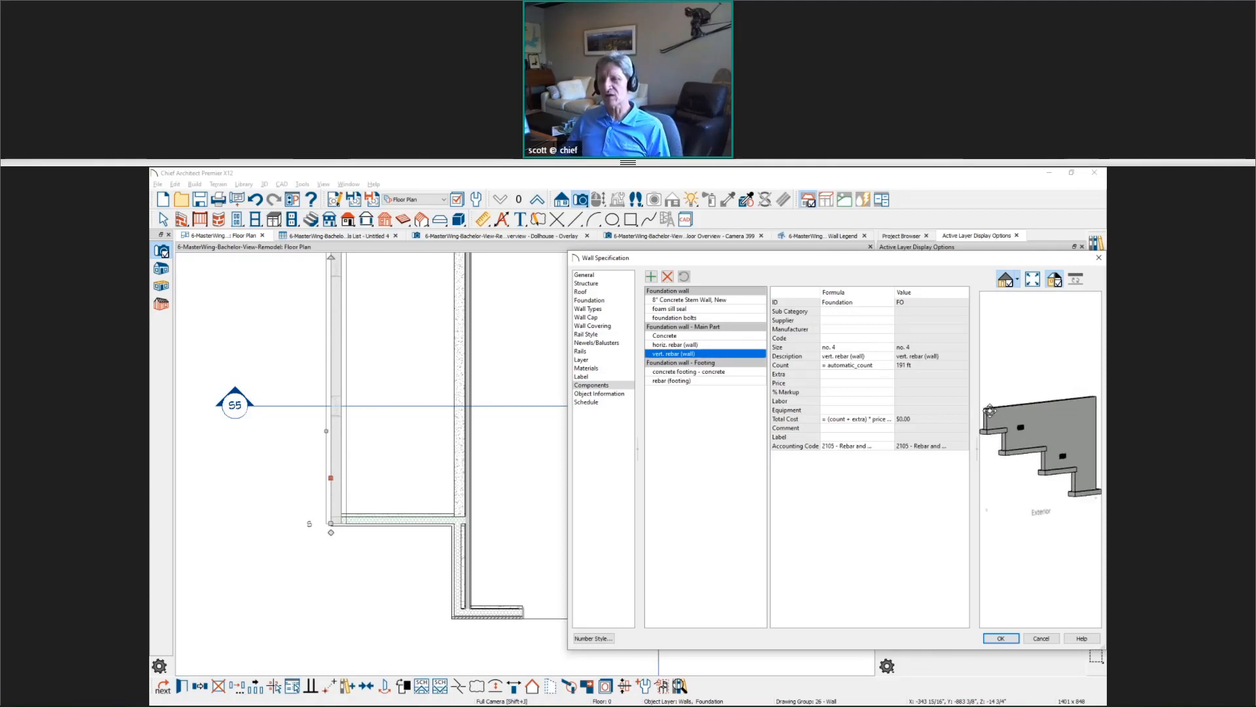
pyautogui.moveTo(998, 452); pyautogui.dragTo(1032, 462)
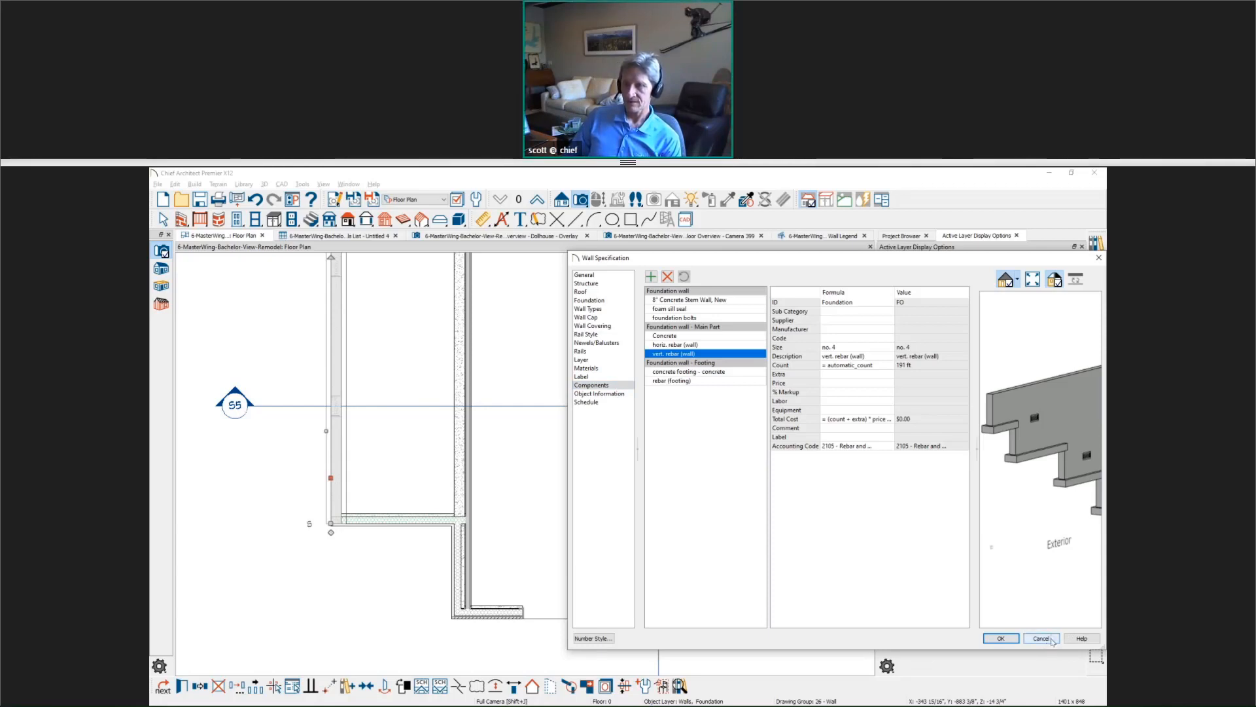
pyautogui.moveTo(1000, 398); pyautogui.dragTo(1010, 444)
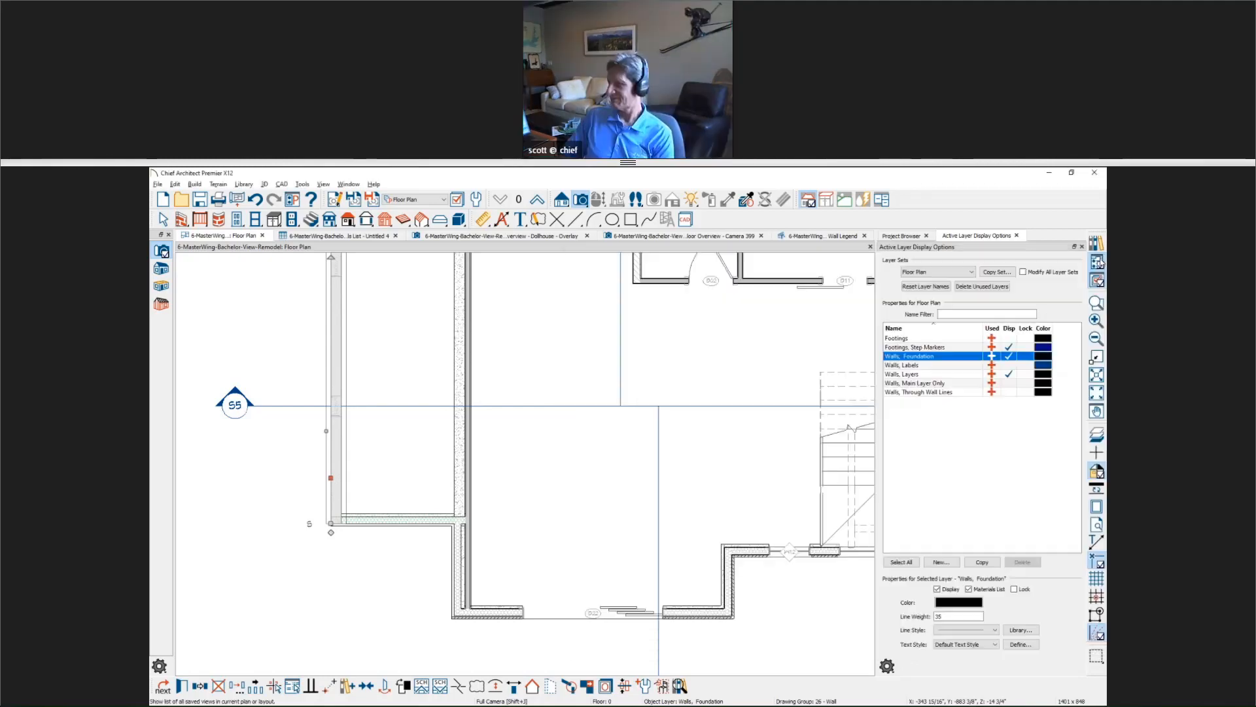
pyautogui.click(1098, 257)
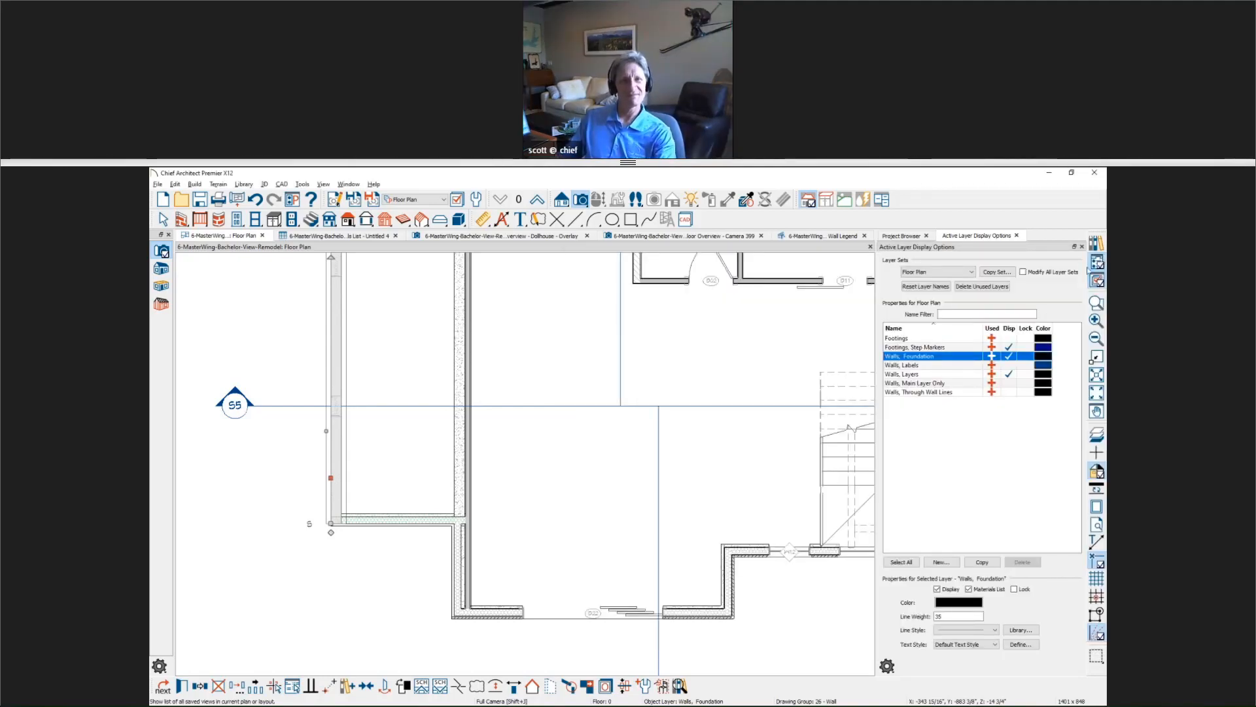
# Step: Go up to floor 1, switch to the Kitchen & Bath plan view, and select the materials list polyline around the master suite
pyautogui.click(535, 200)
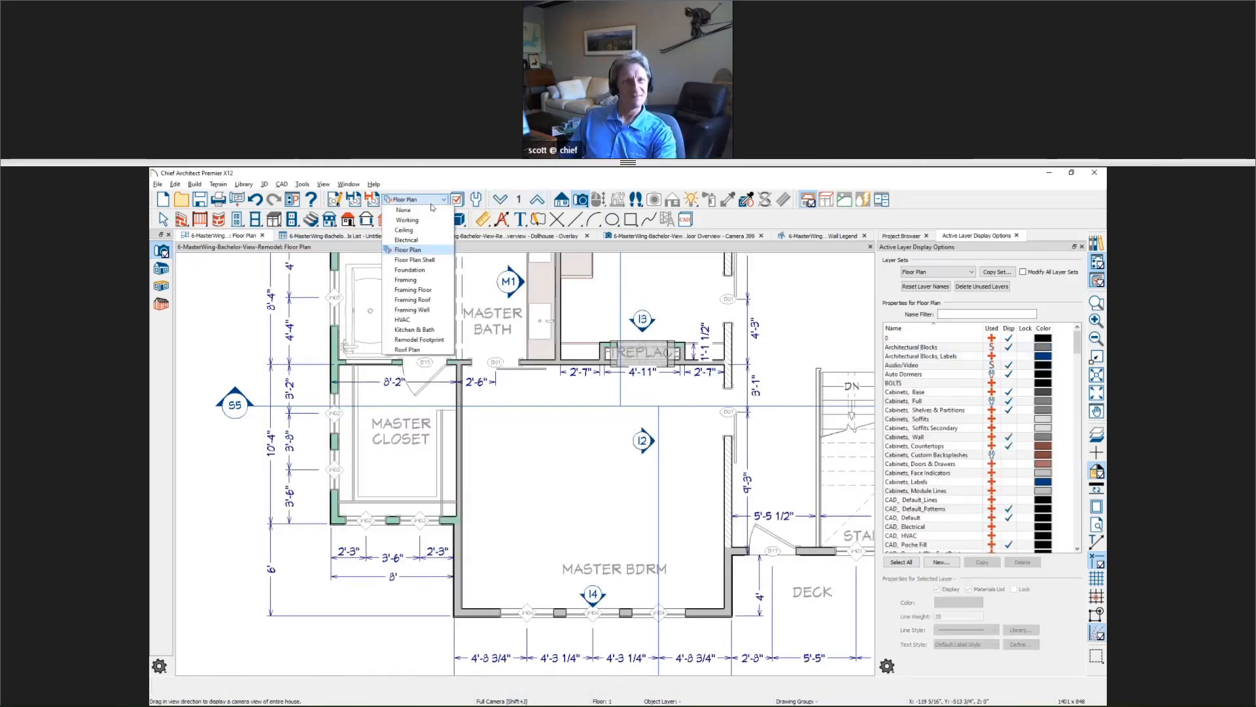
pyautogui.click(419, 329)
pyautogui.moveTo(443, 414); pyautogui.dragTo(552, 602, button='middle')
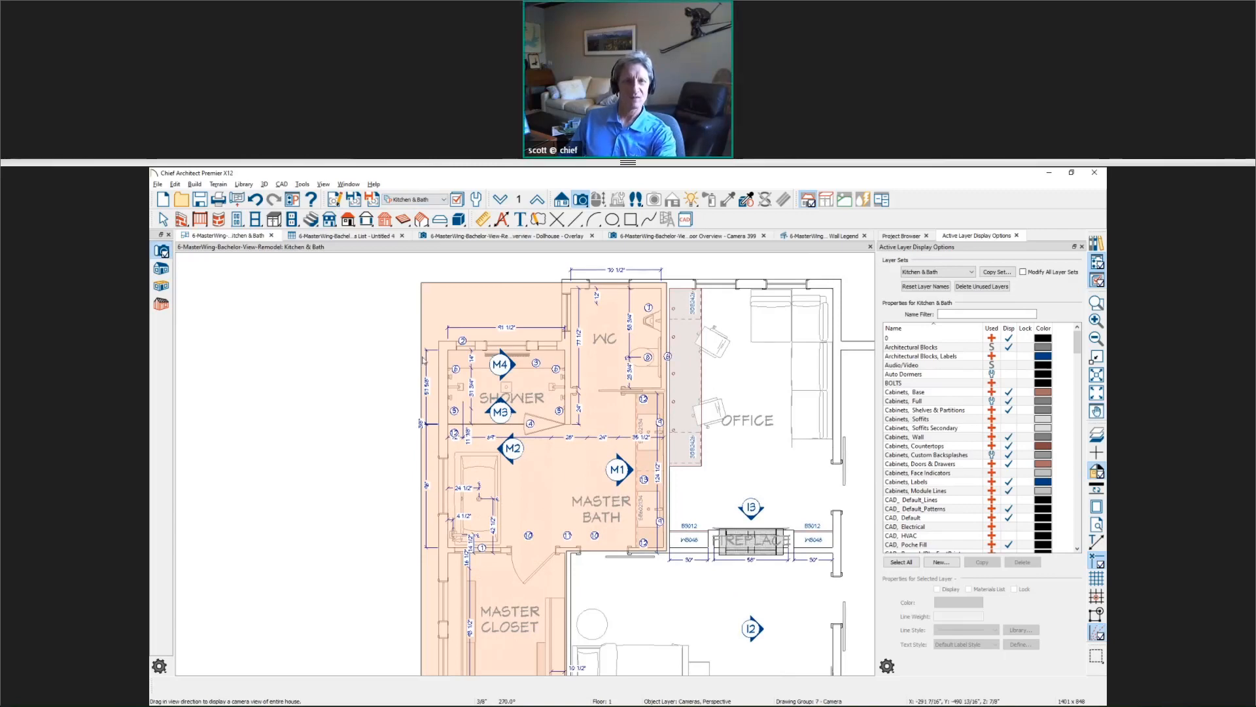
pyautogui.press('space')
pyautogui.click(666, 427)
pyautogui.scroll(2, 665, 427)
pyautogui.scroll(1, 666, 425)
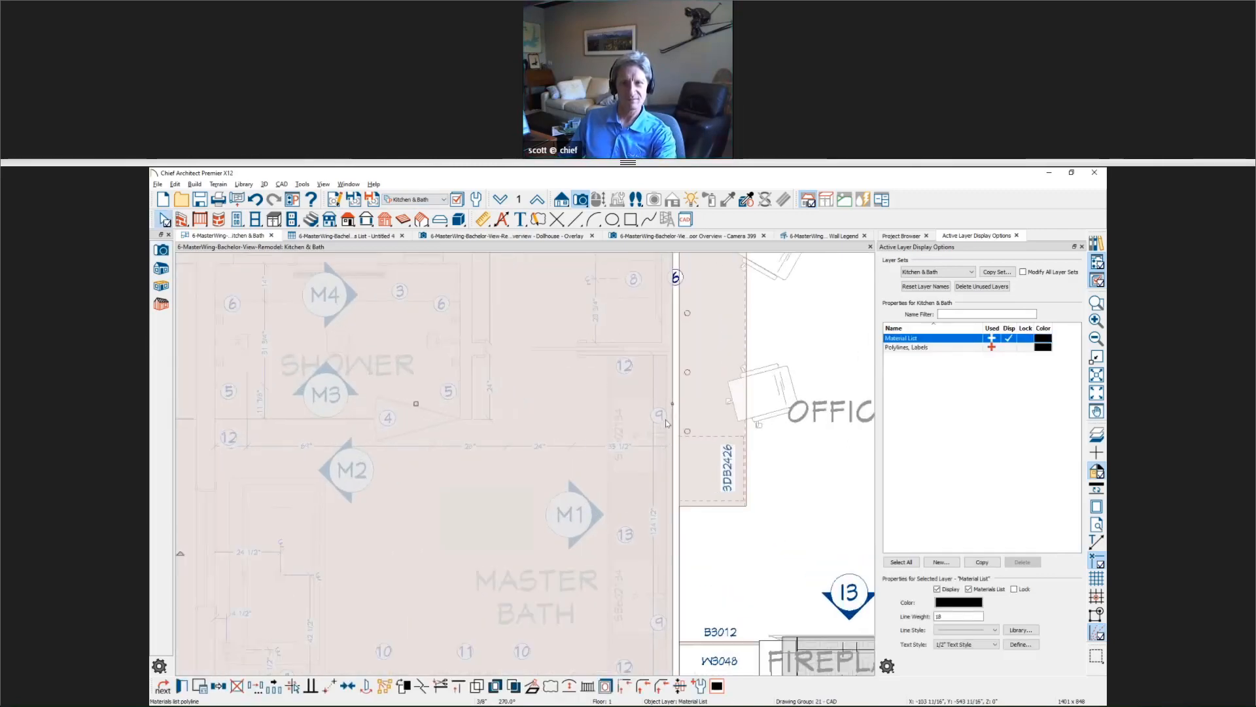
# Step: Deselect the materials list polyline, check the manufacturer in the object information of the shower's square rainhead, and close its specification
pyautogui.moveTo(677, 403); pyautogui.dragTo(678, 404)
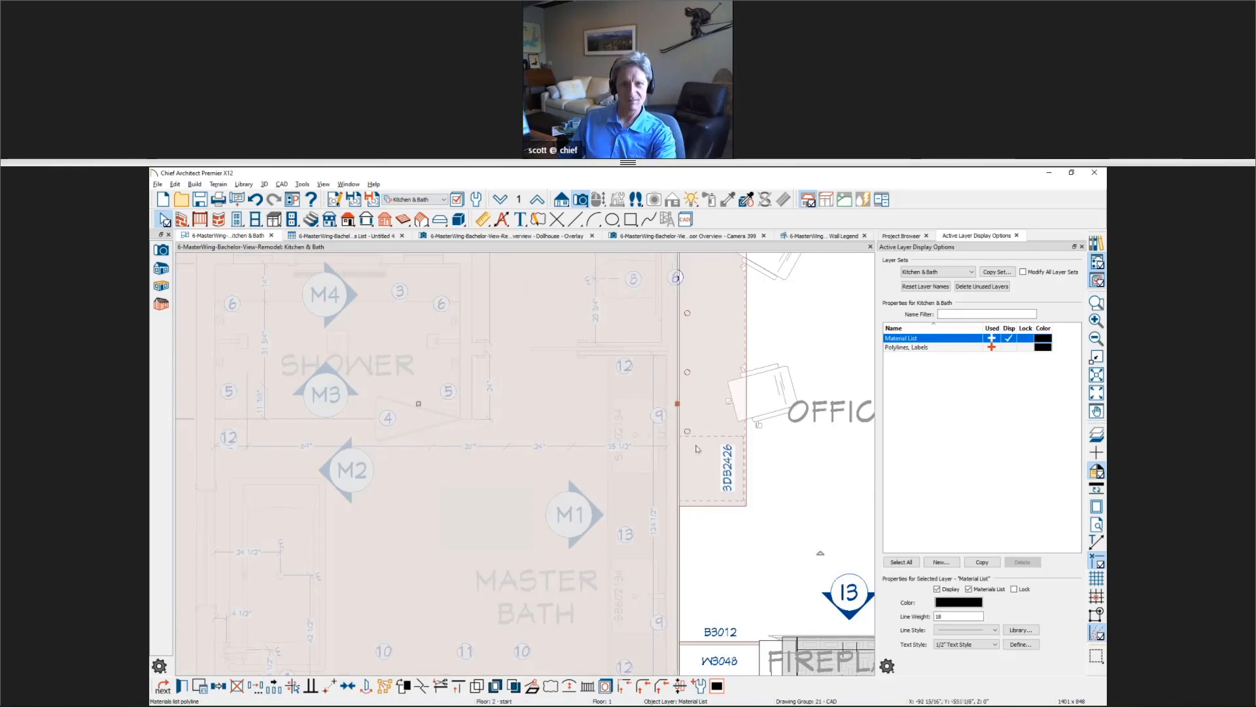
pyautogui.scroll(-1, 698, 449)
pyautogui.press('Escape')
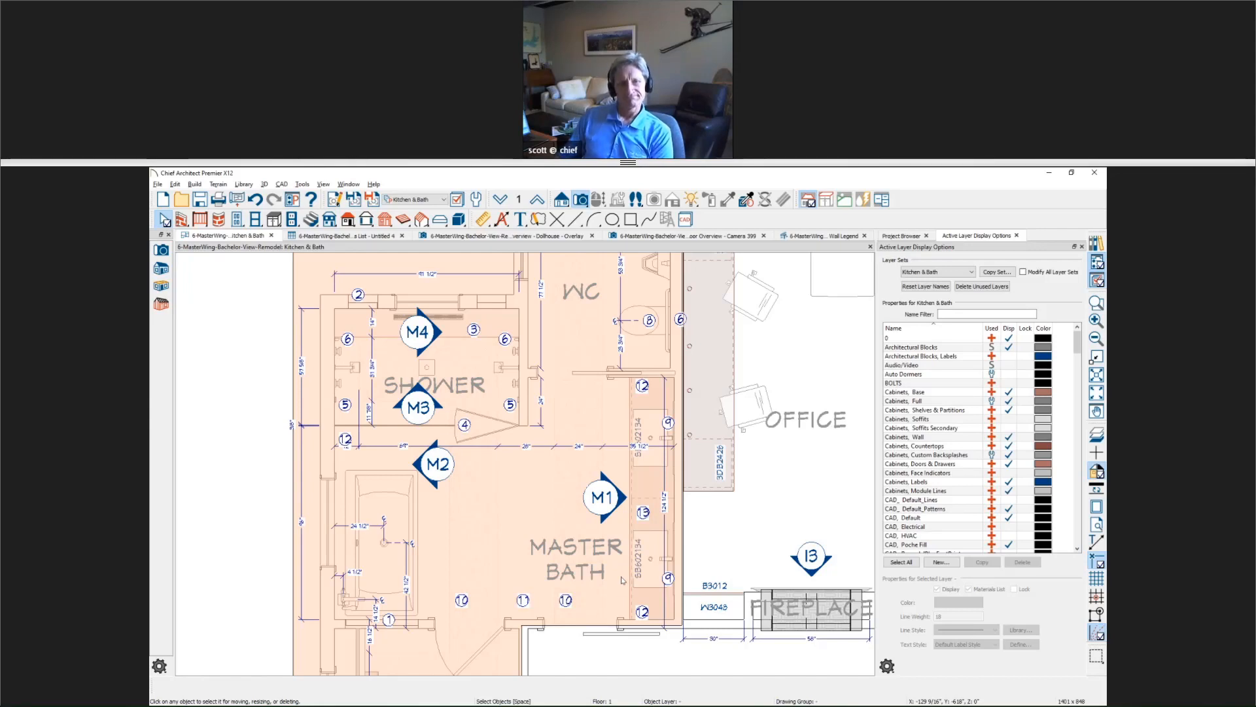
pyautogui.click(475, 409)
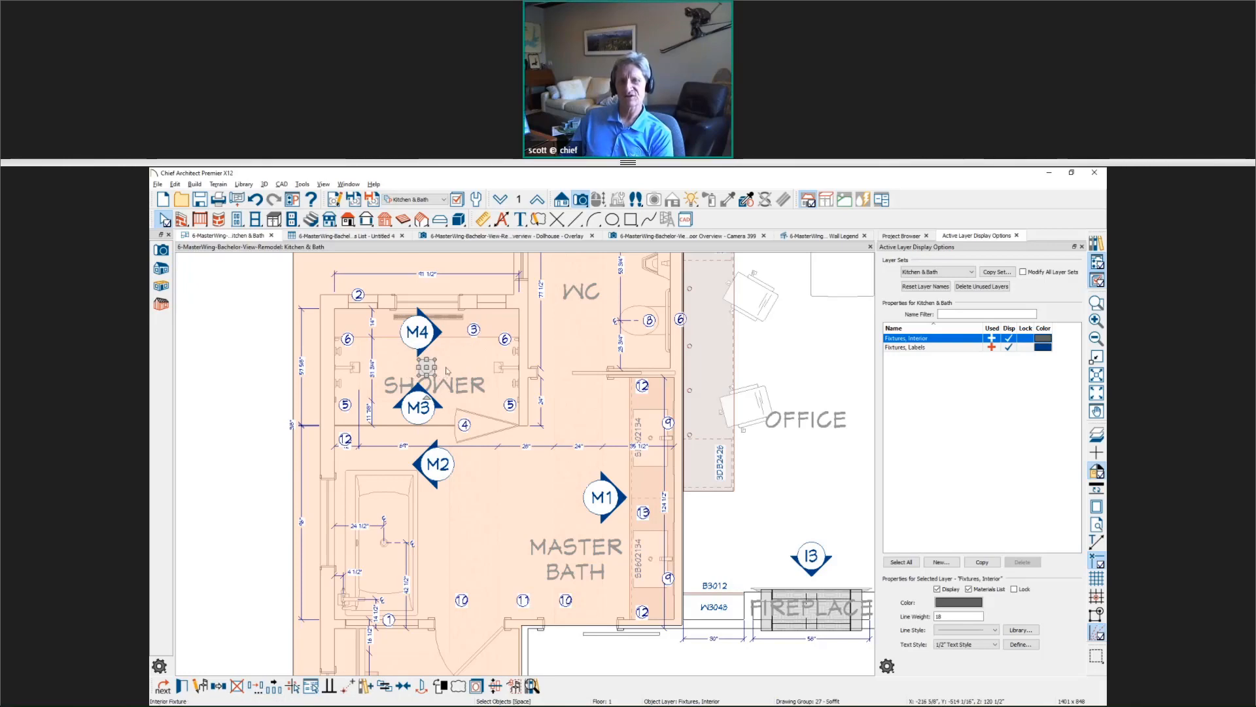
pyautogui.scroll(4, 414, 347)
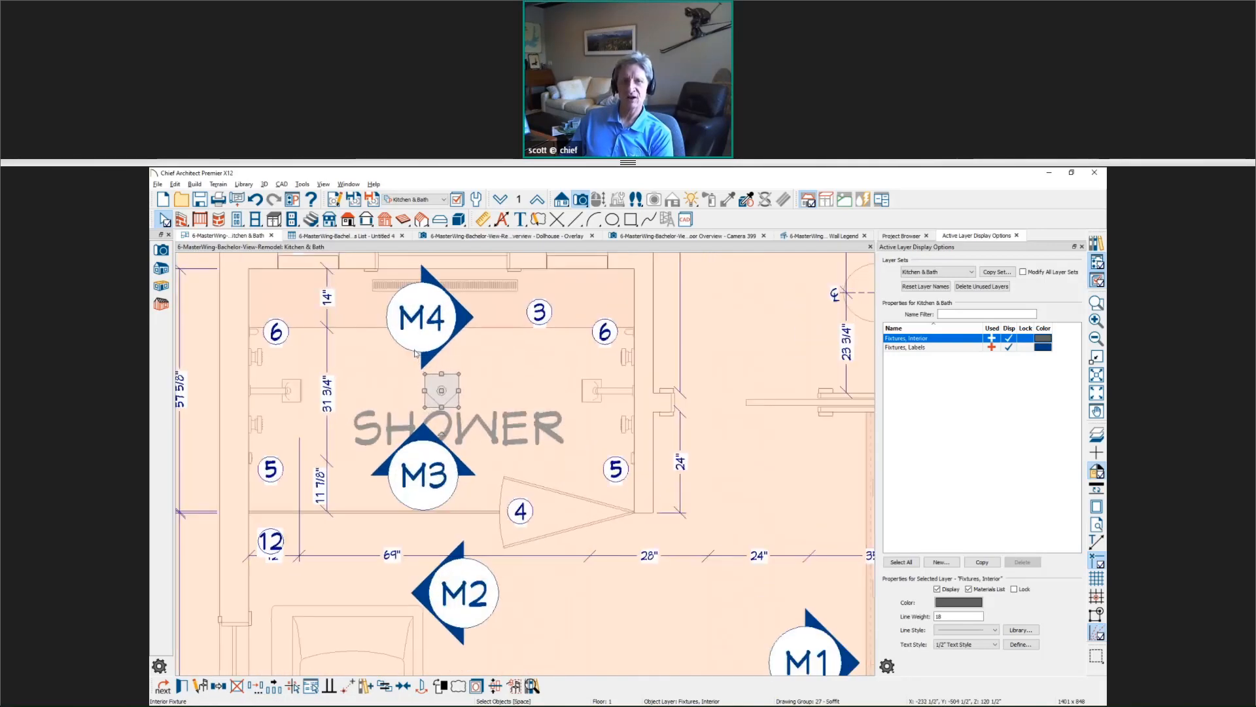
pyautogui.scroll(1, 398, 381)
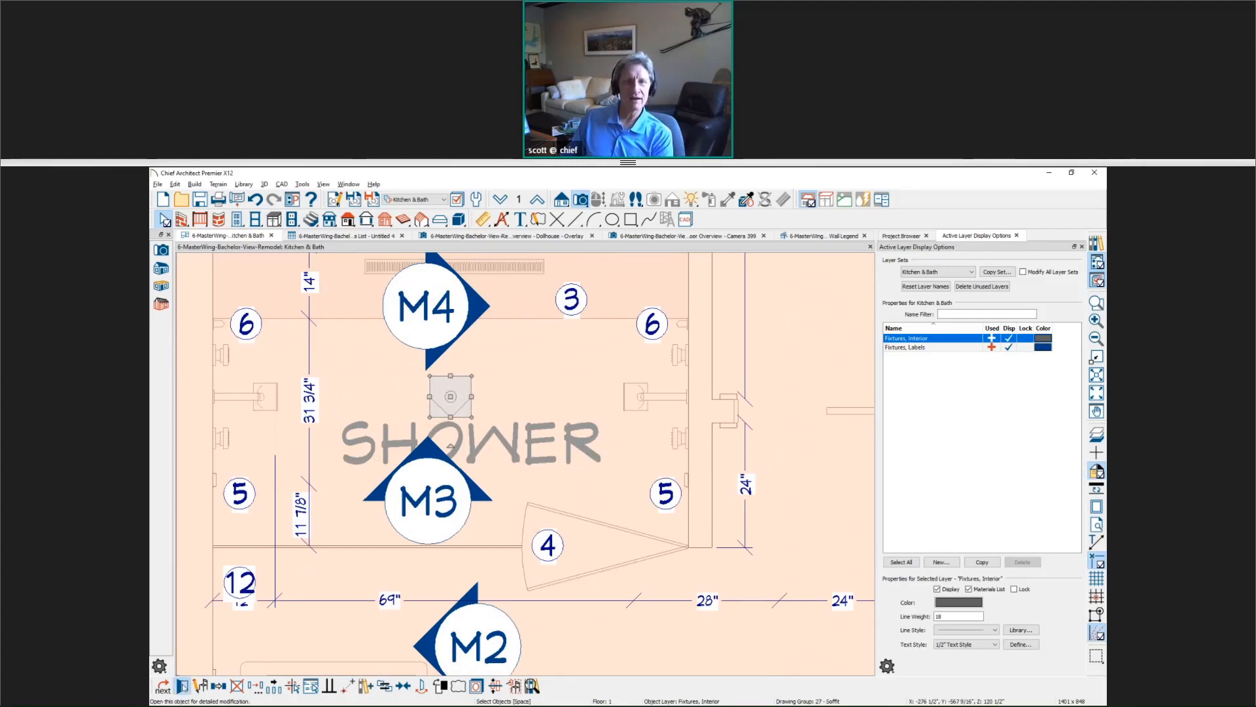
pyautogui.click(182, 686)
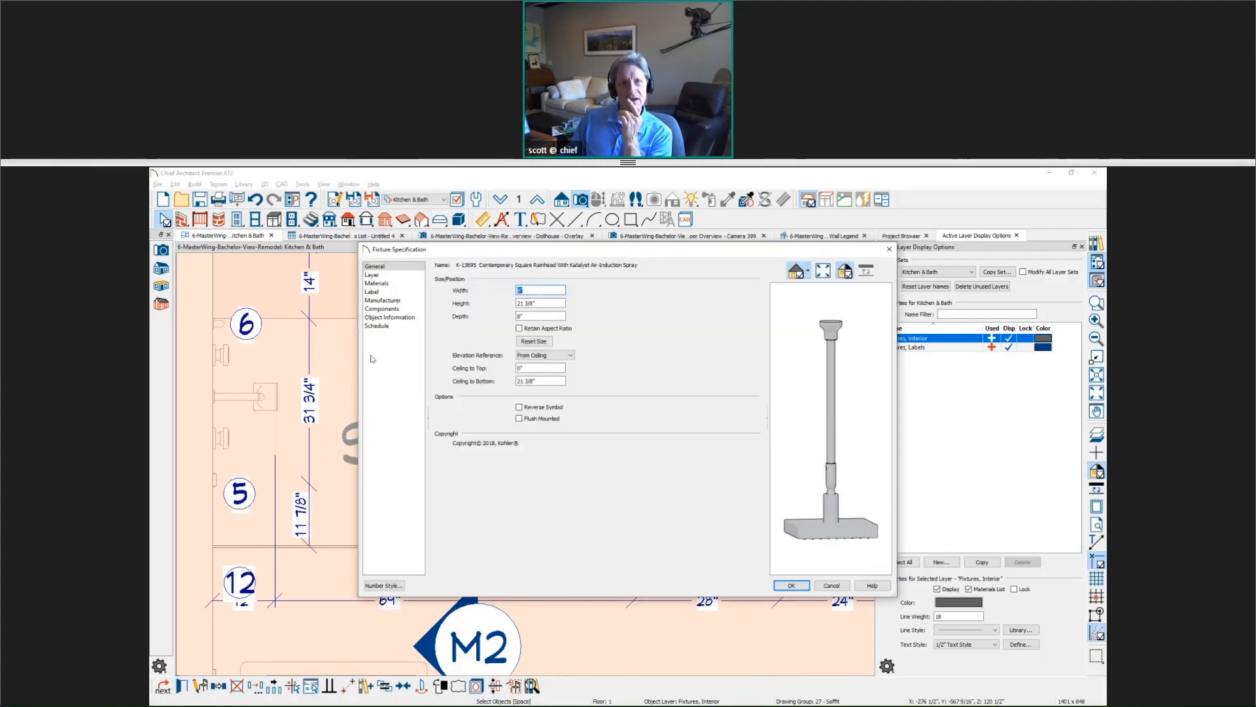
pyautogui.click(405, 318)
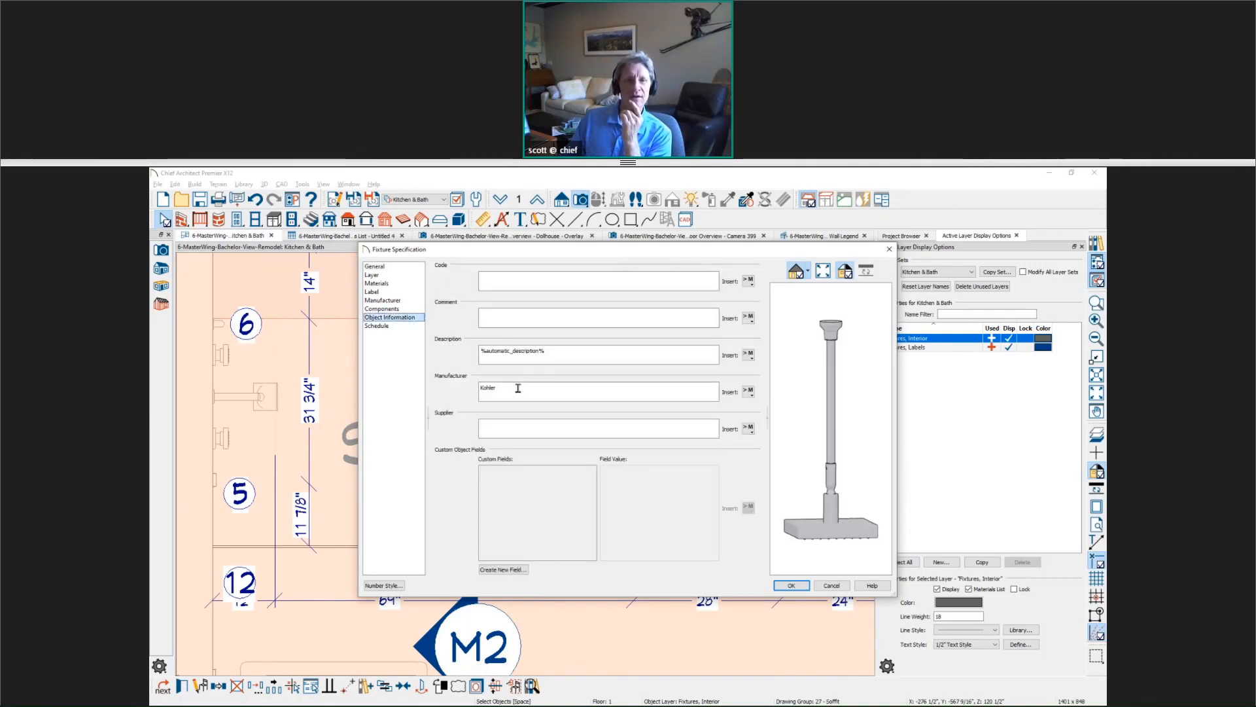
pyautogui.doubleClick(482, 388)
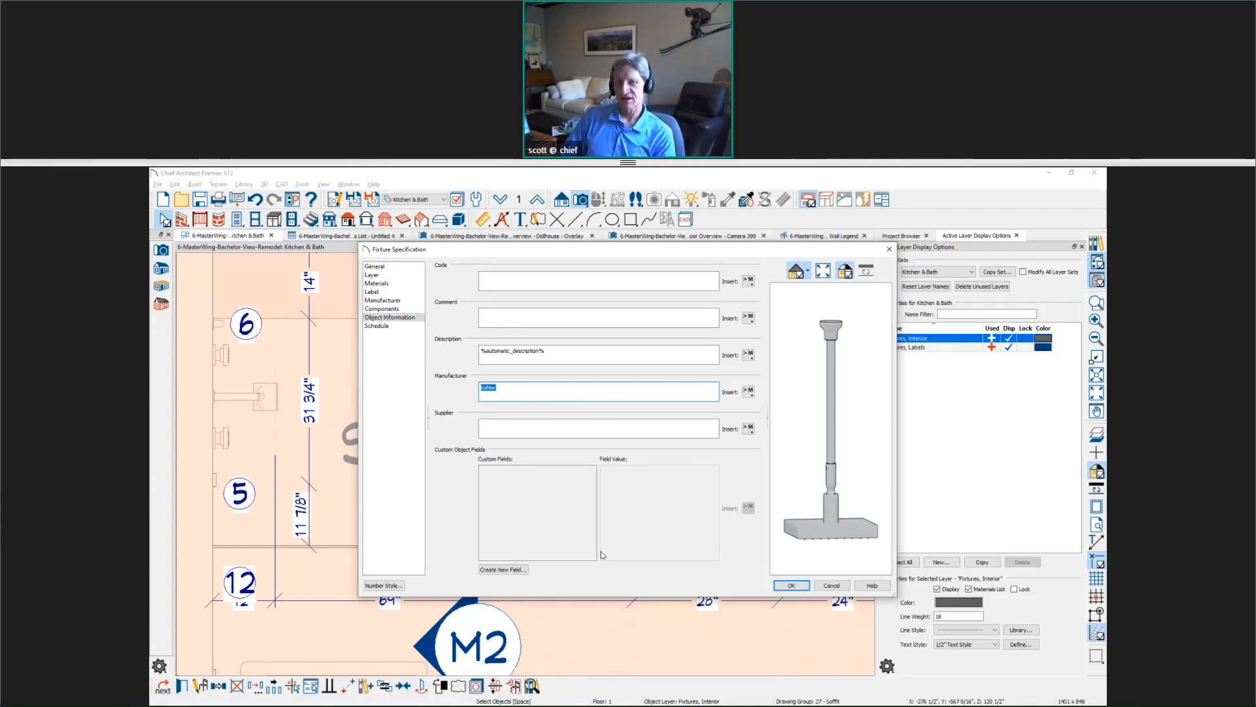
pyautogui.click(889, 250)
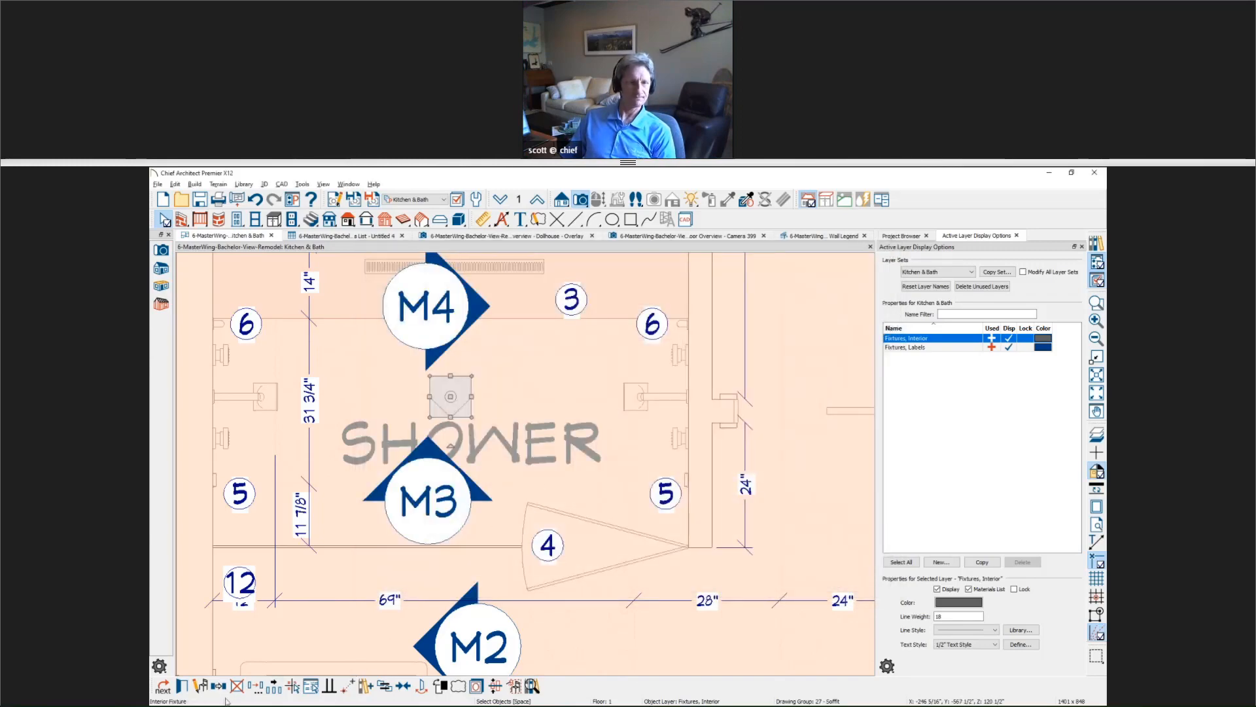
# Step: Generate a materials list for only the shower's square rainhead and inspect its full description without changing it
pyautogui.click(312, 685)
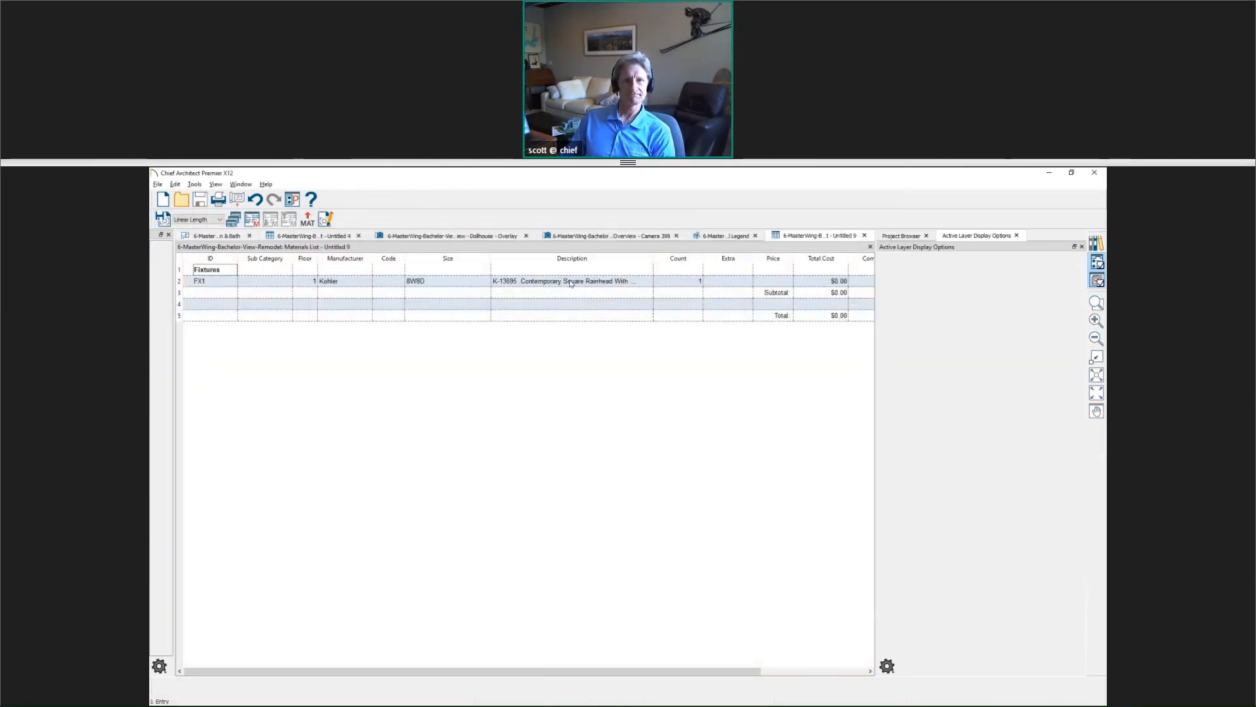
pyautogui.click(595, 281)
pyautogui.click(619, 283)
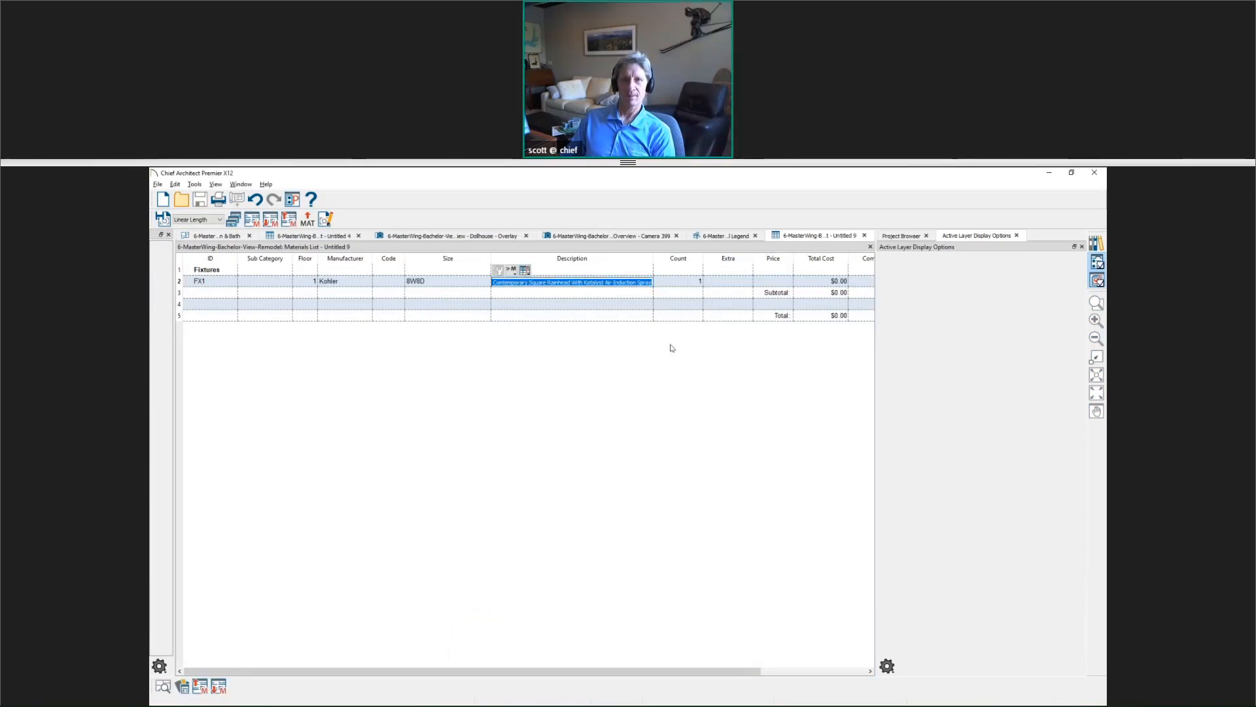
pyautogui.press('Return')
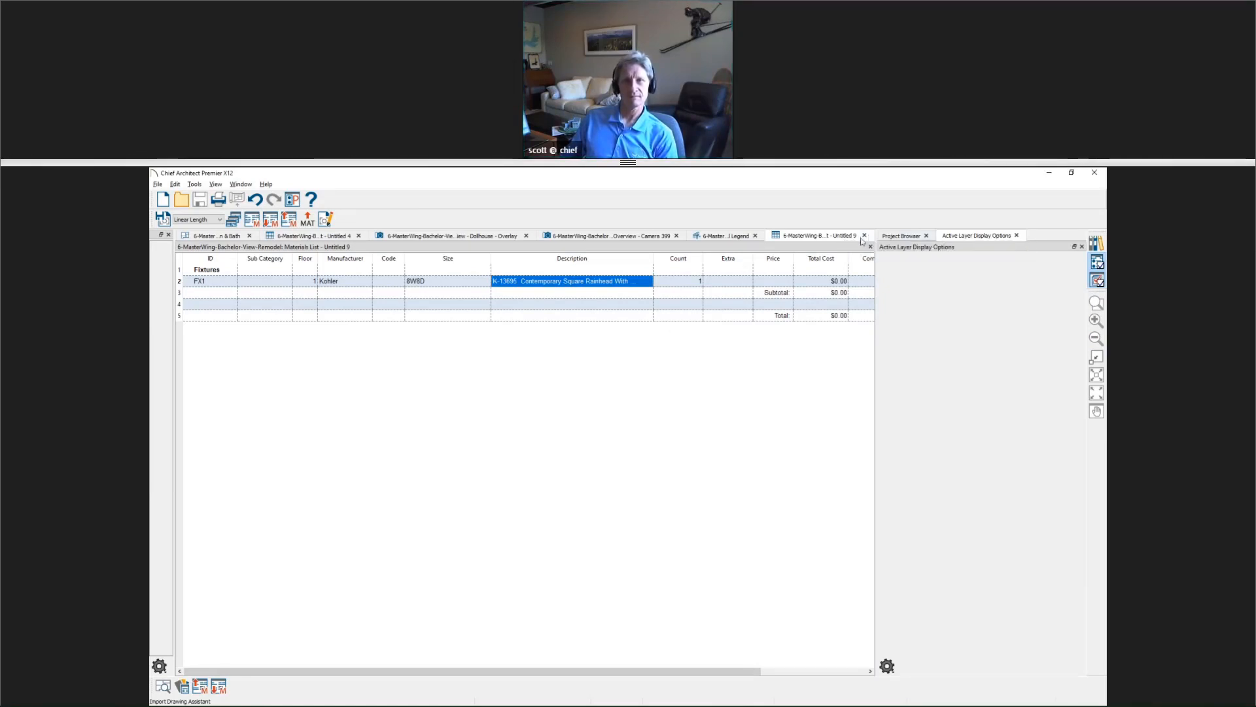
# Step: Switch to Windows Photo Viewer and close the remodeling process and partial framing images
pyautogui.hotkey('alt', 'Tab')
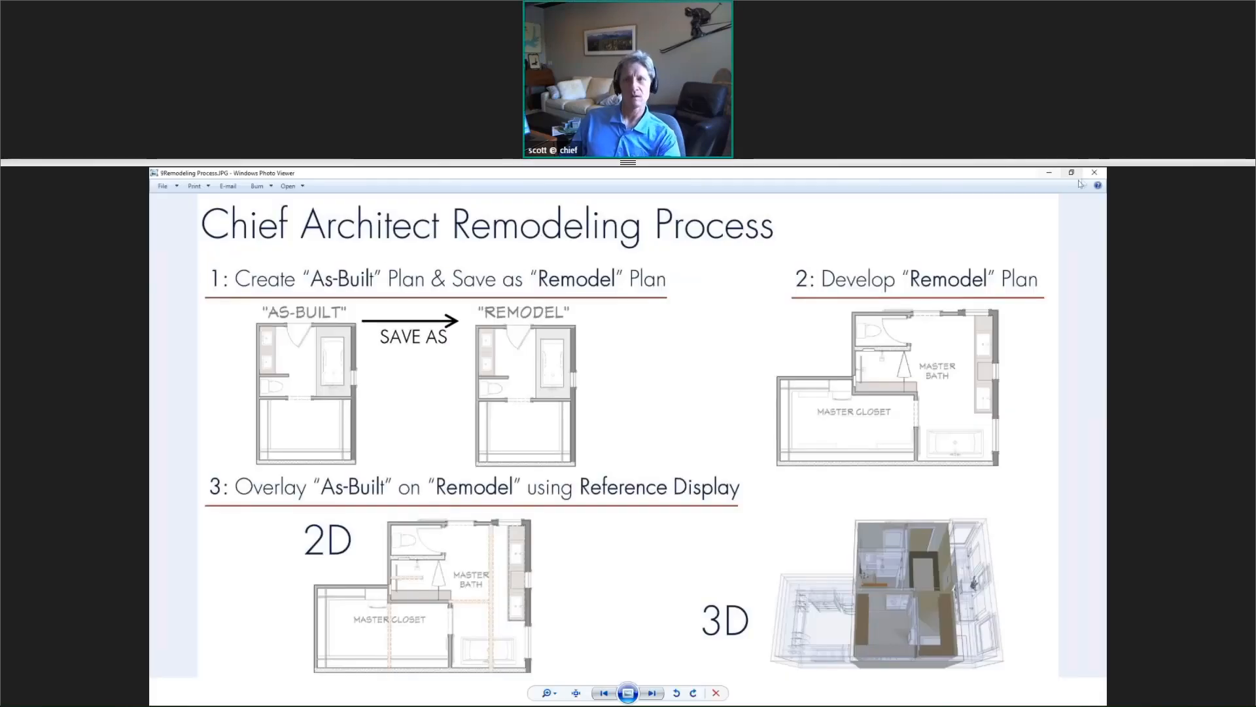
pyautogui.click(1092, 176)
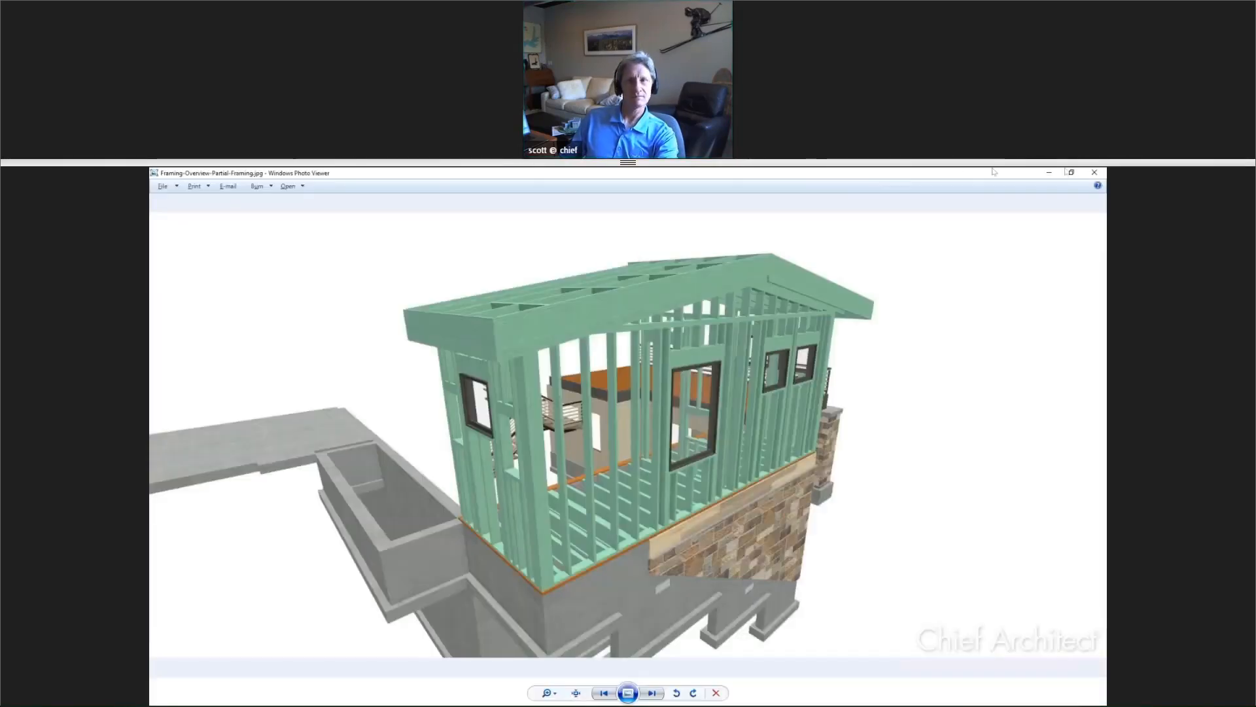
pyautogui.click(1092, 174)
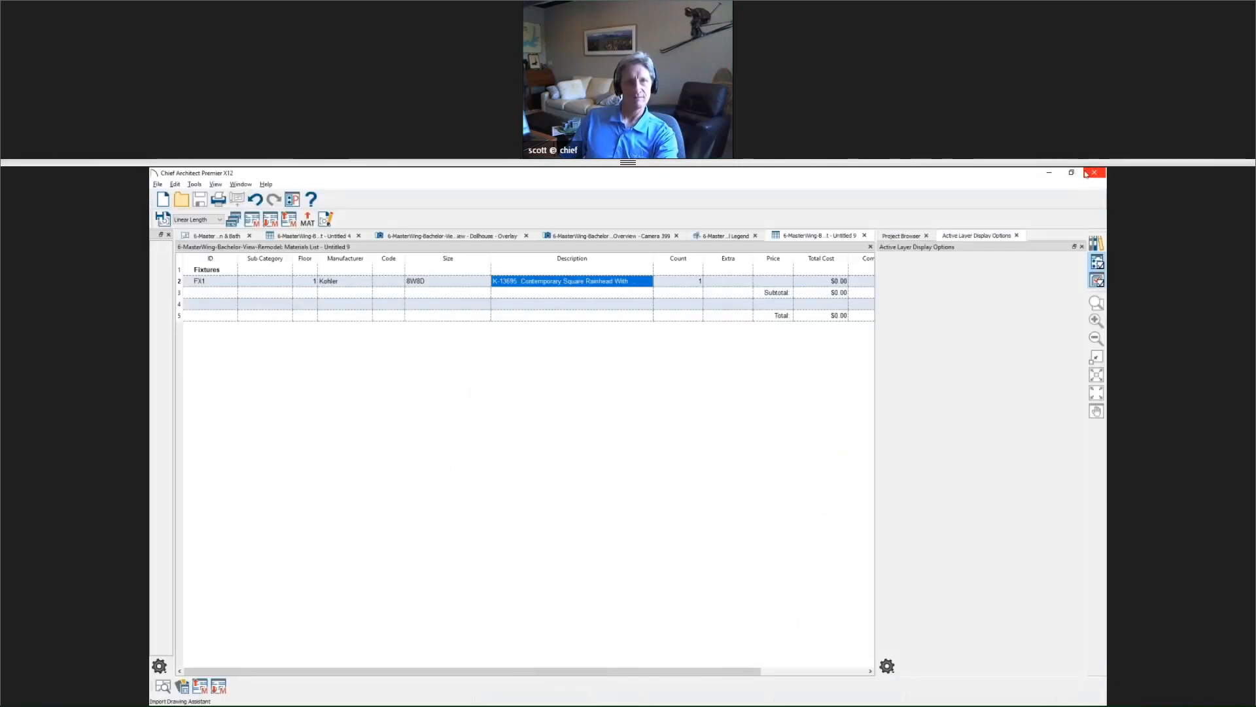
# Step: Return to the Kitchen & Bath plan view and generate a materials list from the polyline around the master suite
pyautogui.click(222, 236)
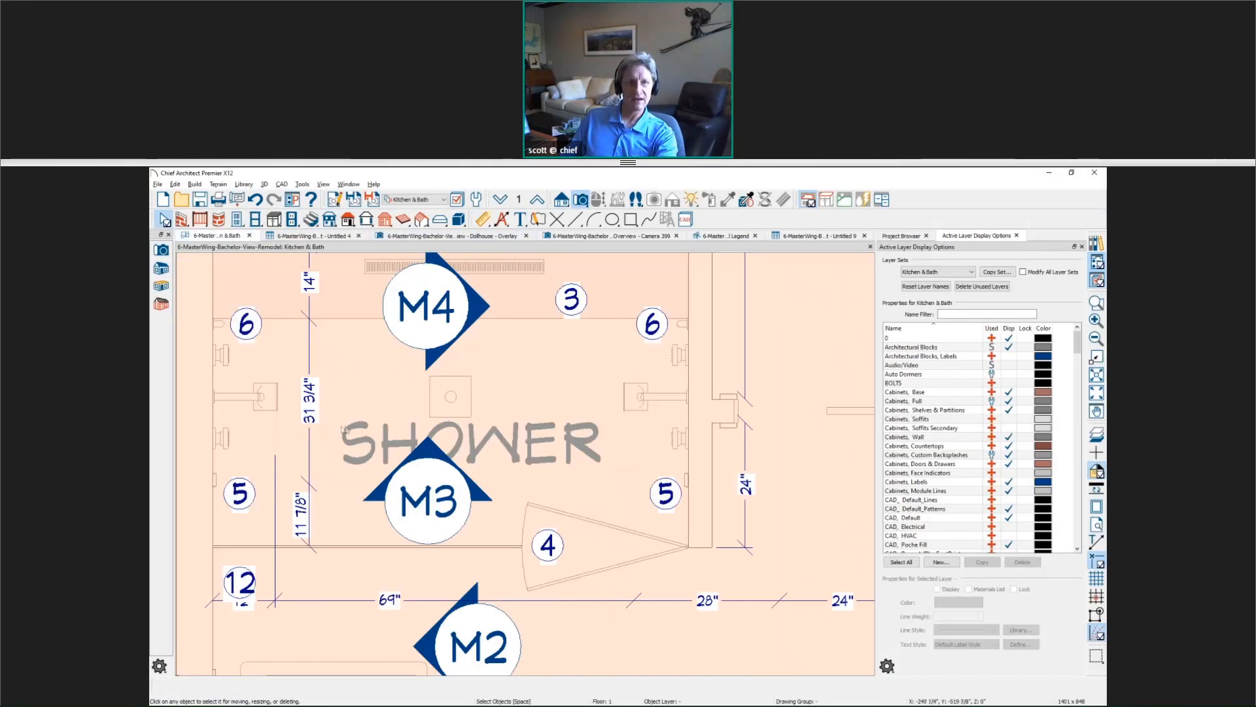
pyautogui.scroll(-4, 388, 447)
pyautogui.moveTo(387, 447); pyautogui.dragTo(471, 464, button='middle')
pyautogui.scroll(1, 471, 464)
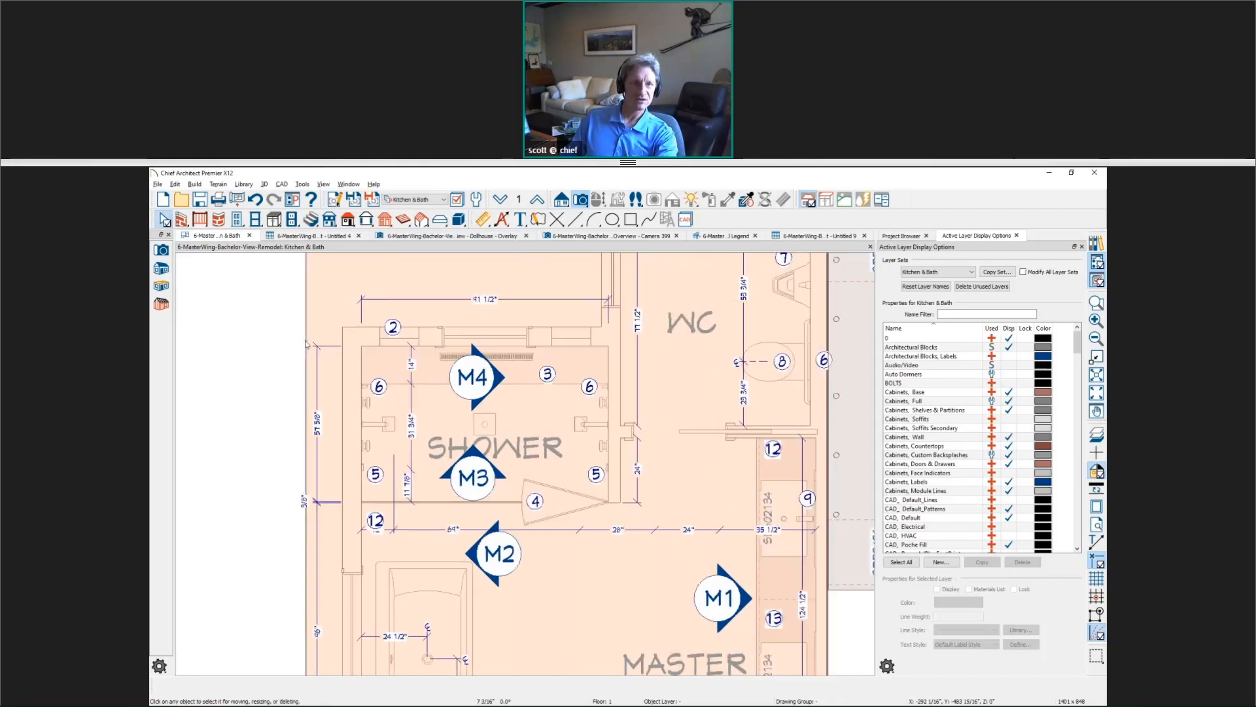
pyautogui.click(306, 396)
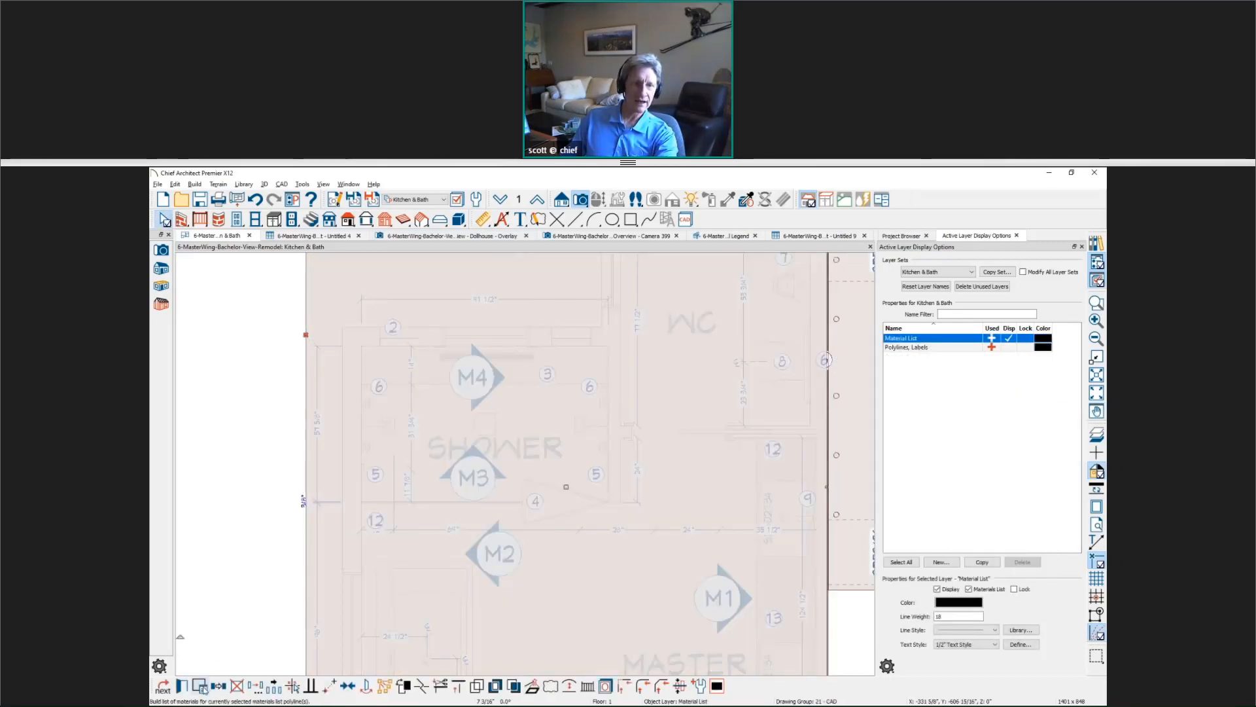
pyautogui.click(202, 687)
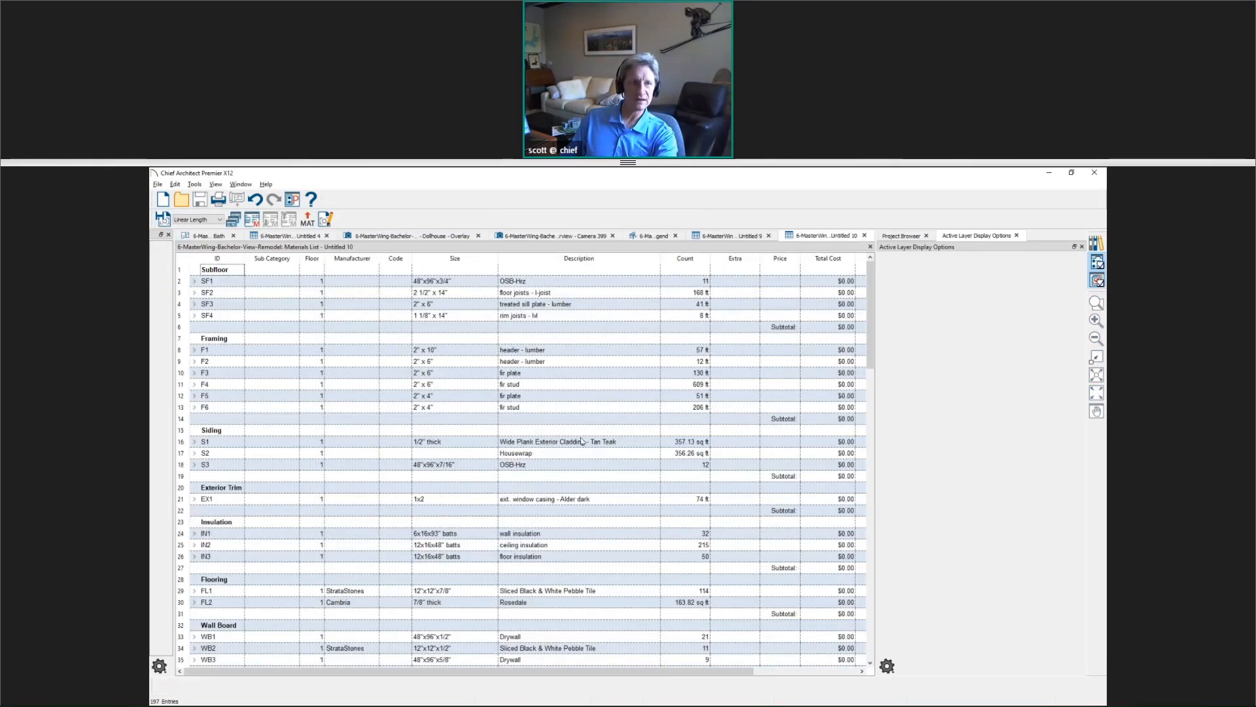
# Step: Review the master suite list through to the urinal under Fixtures, and close the layer display options and Project Browser to widen the list
pyautogui.scroll(-1, 519, 465)
pyautogui.scroll(-20, 519, 465)
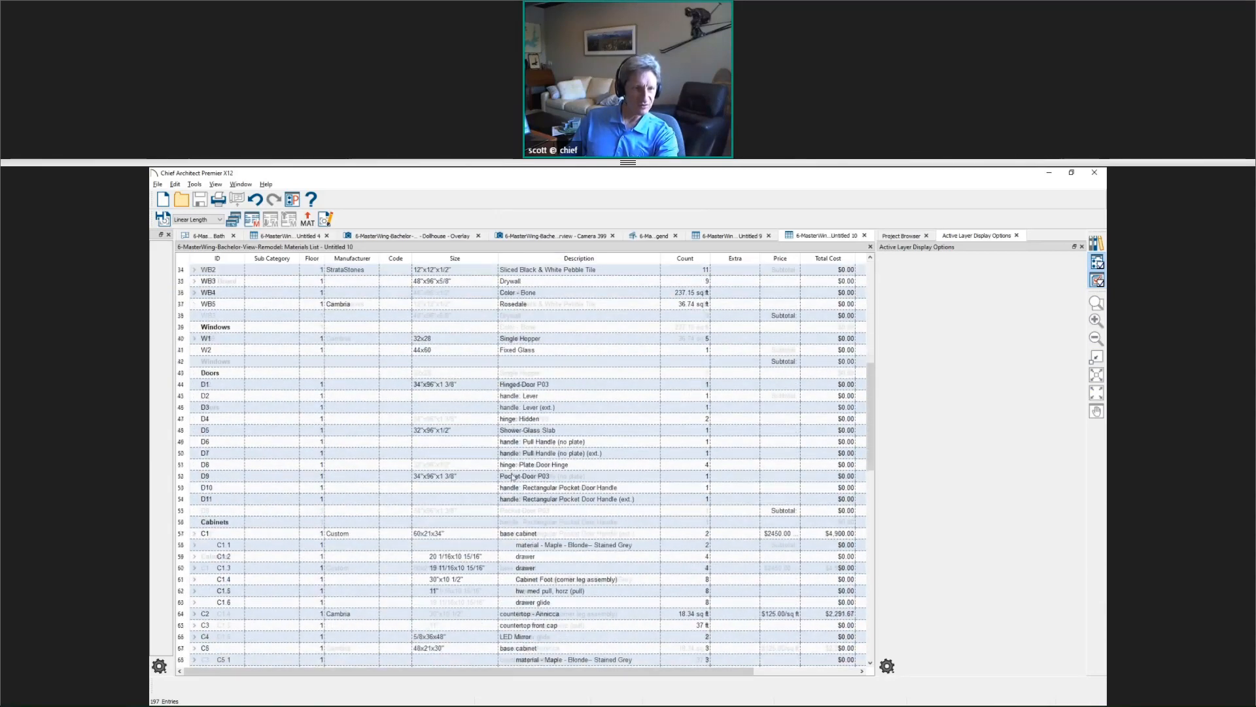
pyautogui.scroll(-7, 508, 485)
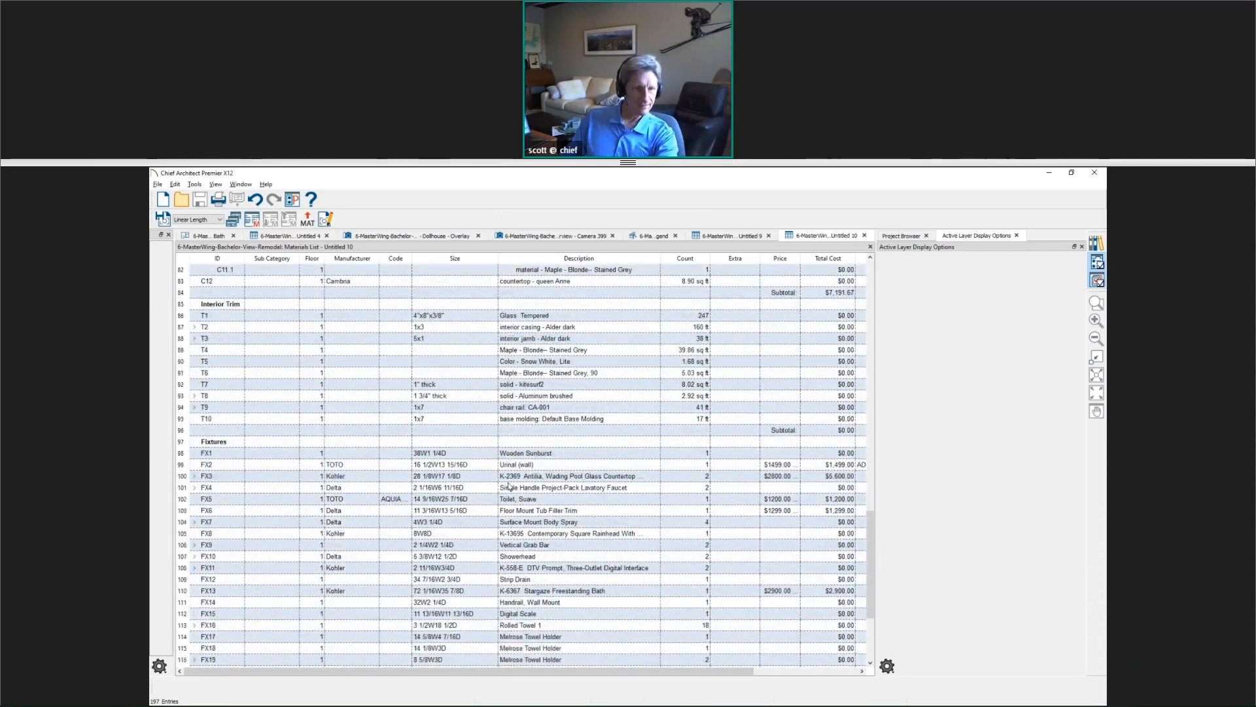
pyautogui.scroll(-1, 510, 485)
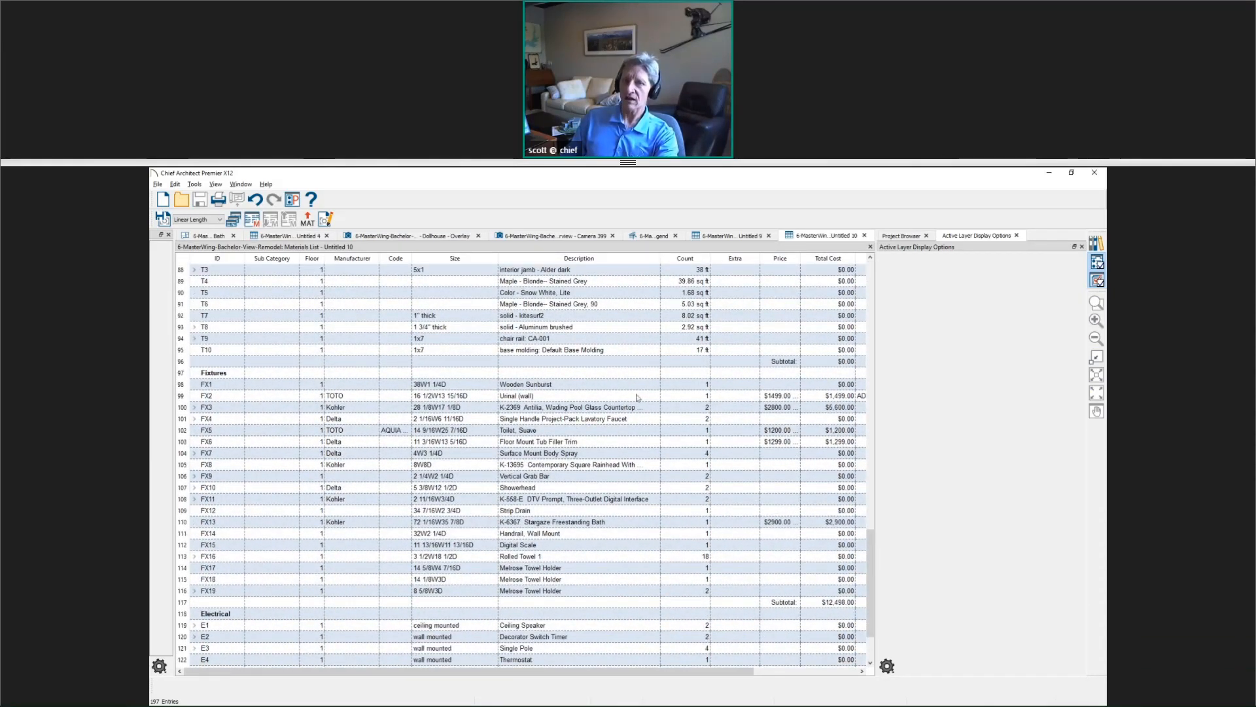
pyautogui.click(572, 397)
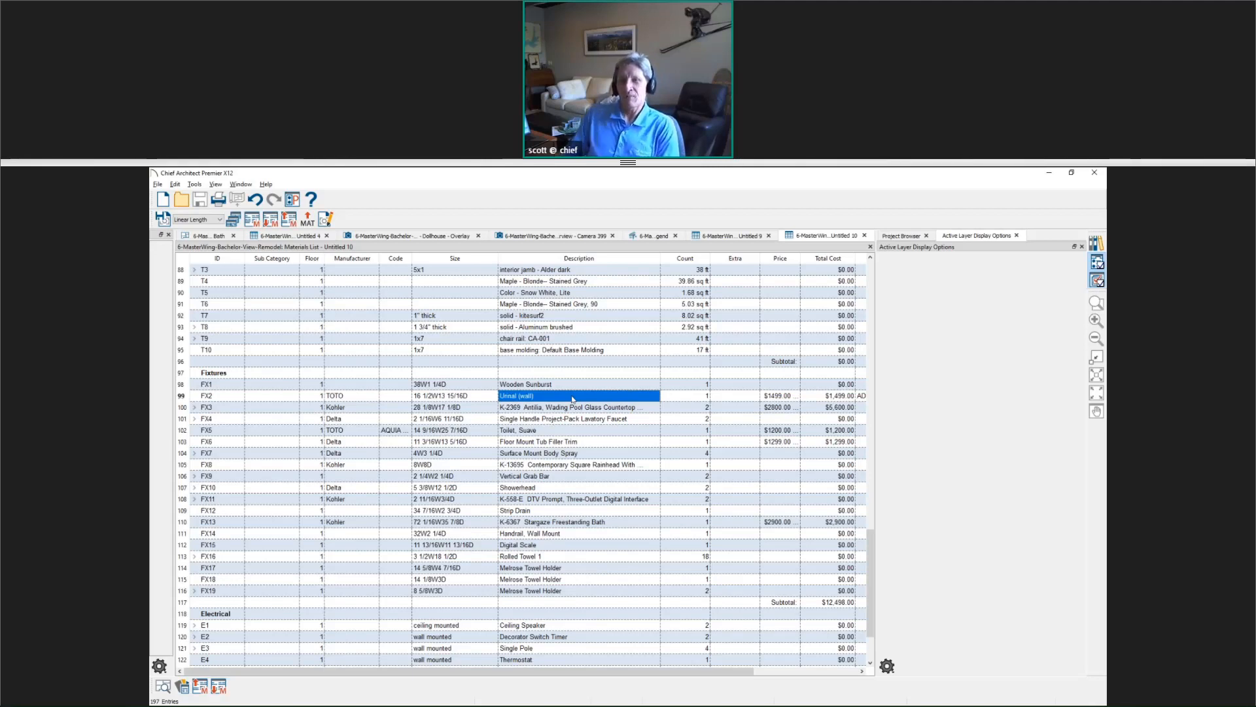
pyautogui.click(1017, 236)
pyautogui.click(1082, 235)
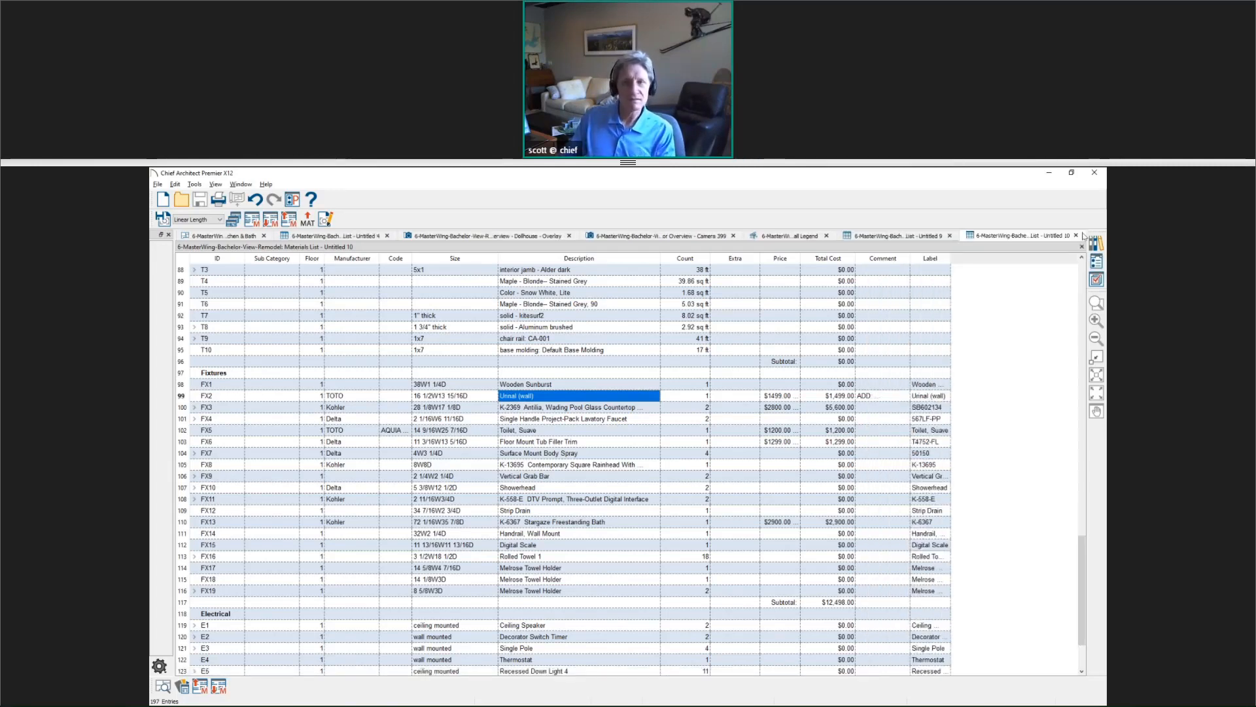
# Step: Change the wall urinal's description in the Fixtures section to "Urinal - Toto"
pyautogui.click(601, 397)
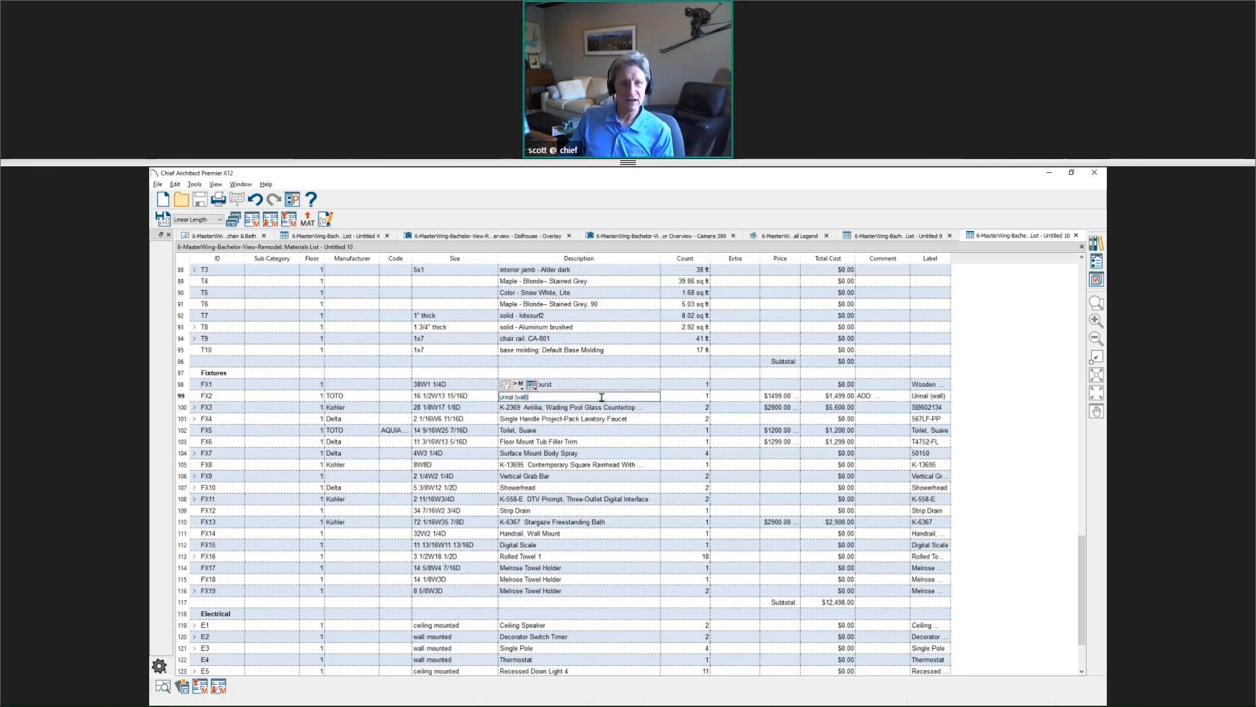
pyautogui.press('BackSpace')
pyautogui.press('BackSpace')
pyautogui.press('BackSpace')
pyautogui.press('BackSpace')
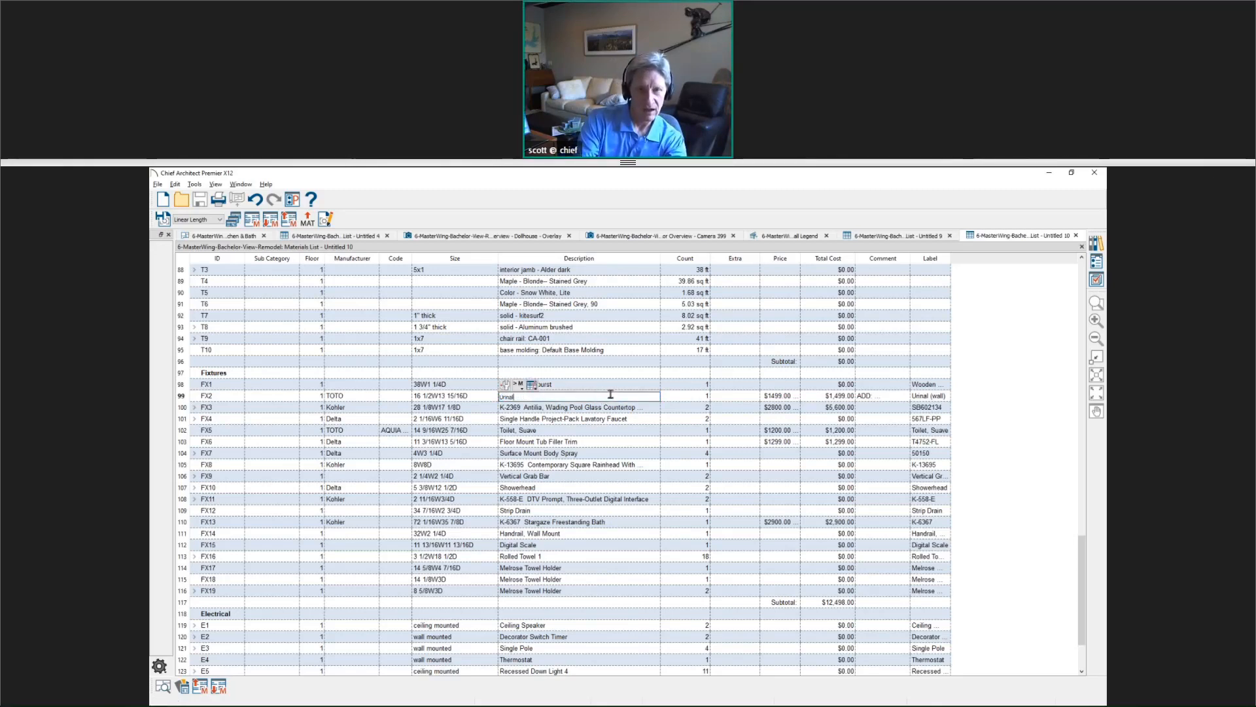
pyautogui.write('- 1')
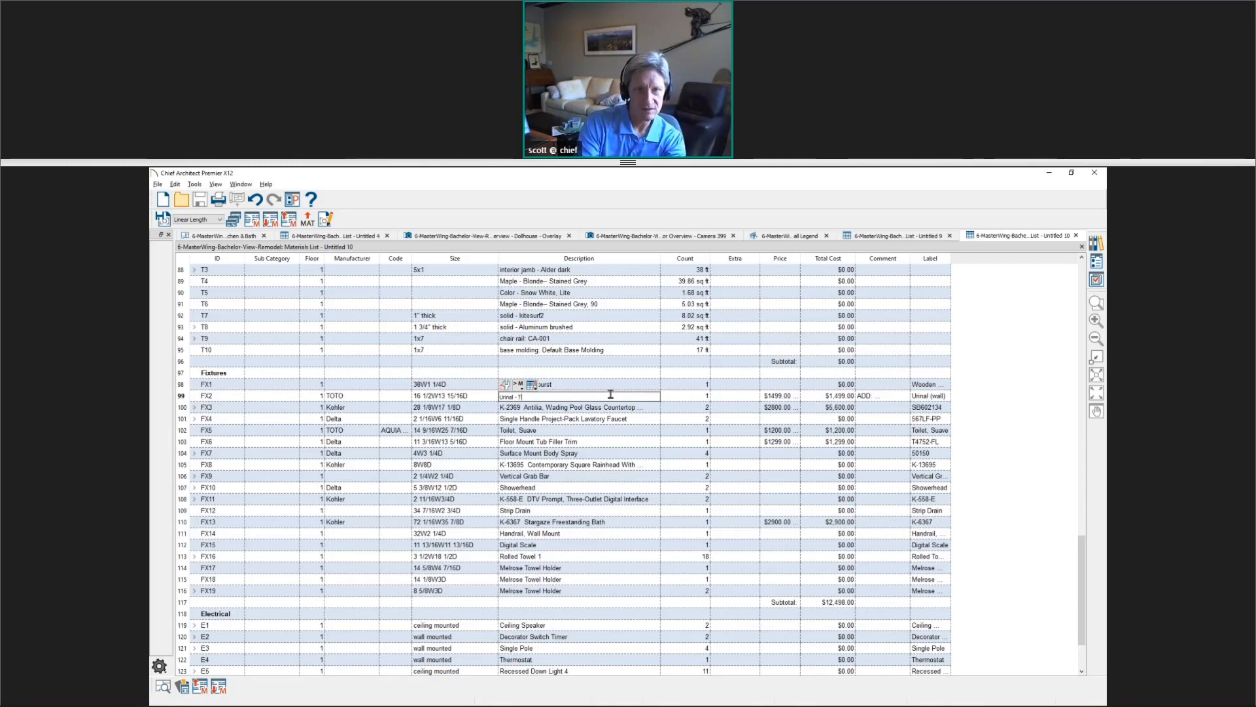
pyautogui.write('oto')
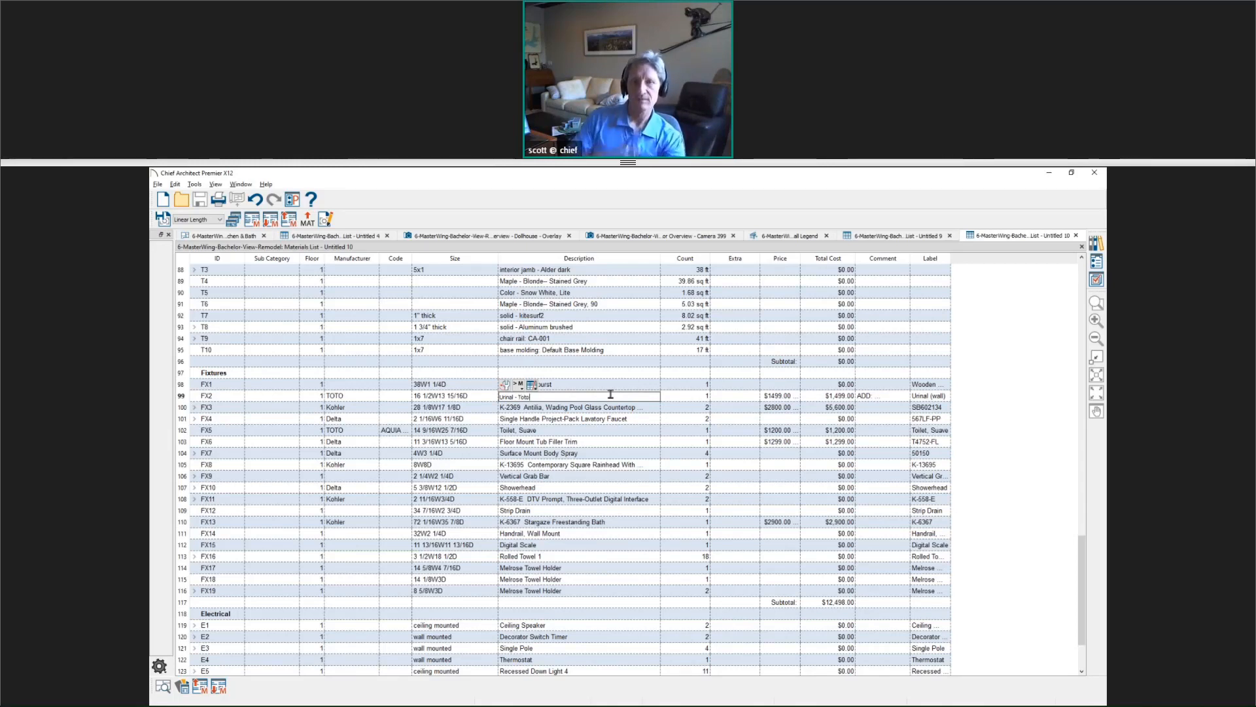
pyautogui.click(778, 396)
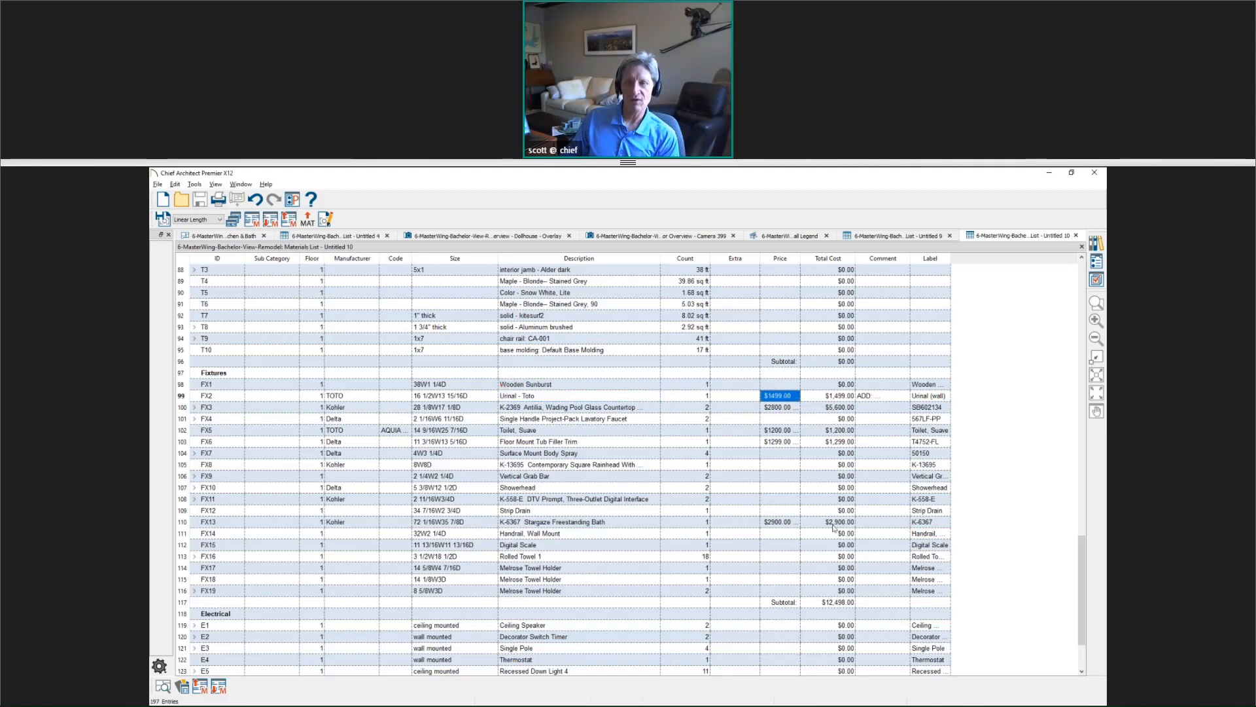
# Step: Examine the materials list export options, choose the Excel Spreadsheet (XML) file type, and cancel without exporting
pyautogui.moveTo(835, 528)
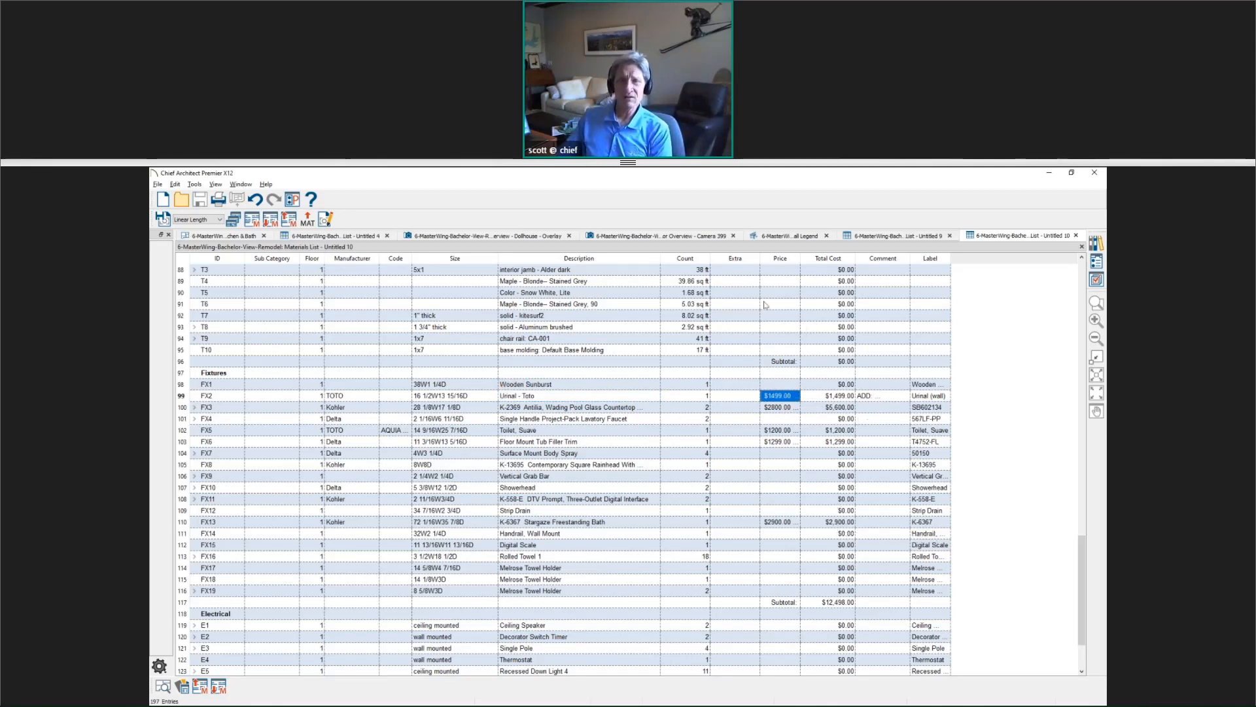
pyautogui.click(308, 219)
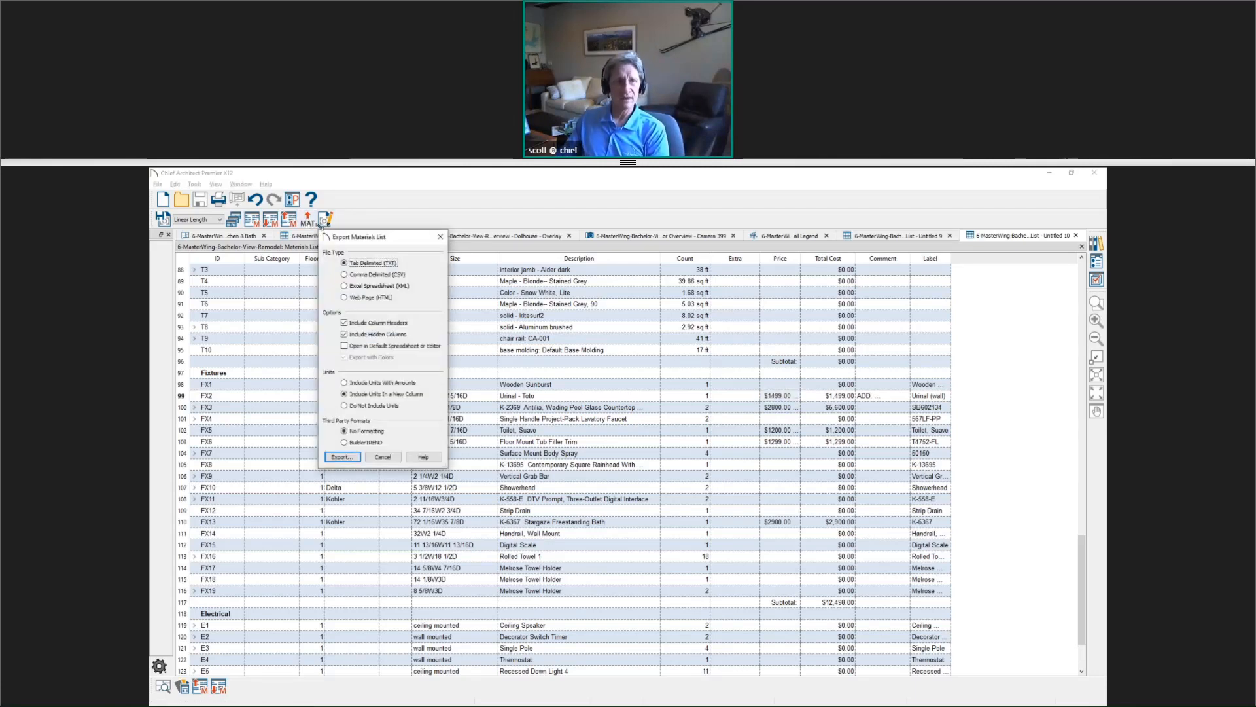
pyautogui.click(344, 285)
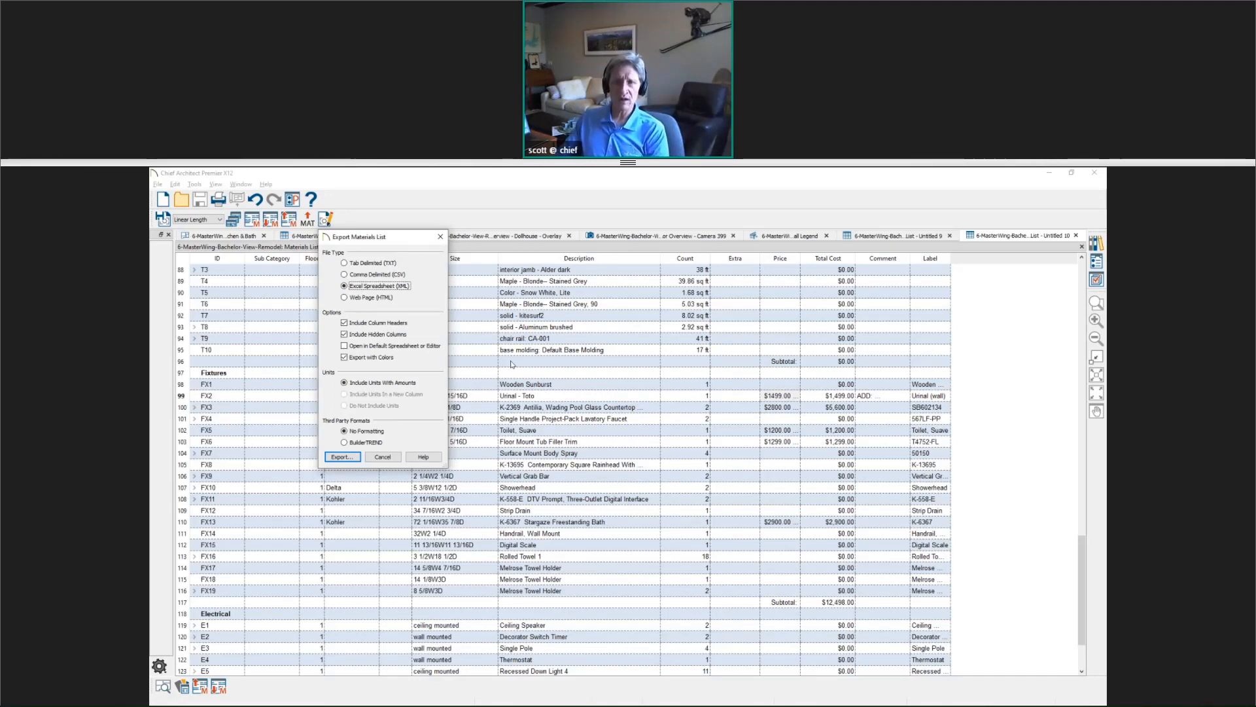
pyautogui.click(440, 237)
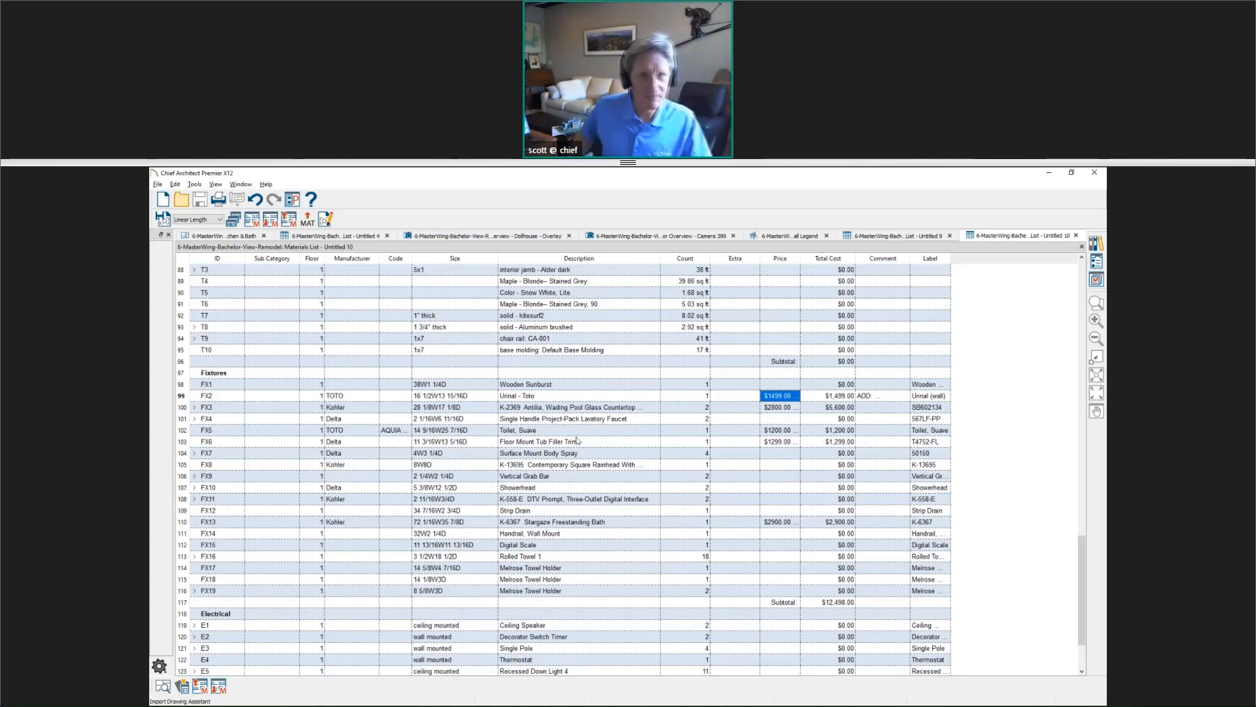
# Step: Set the wall urinal's size entry in the Fixtures section to "16 1/2W13 15/22"
pyautogui.click(450, 394)
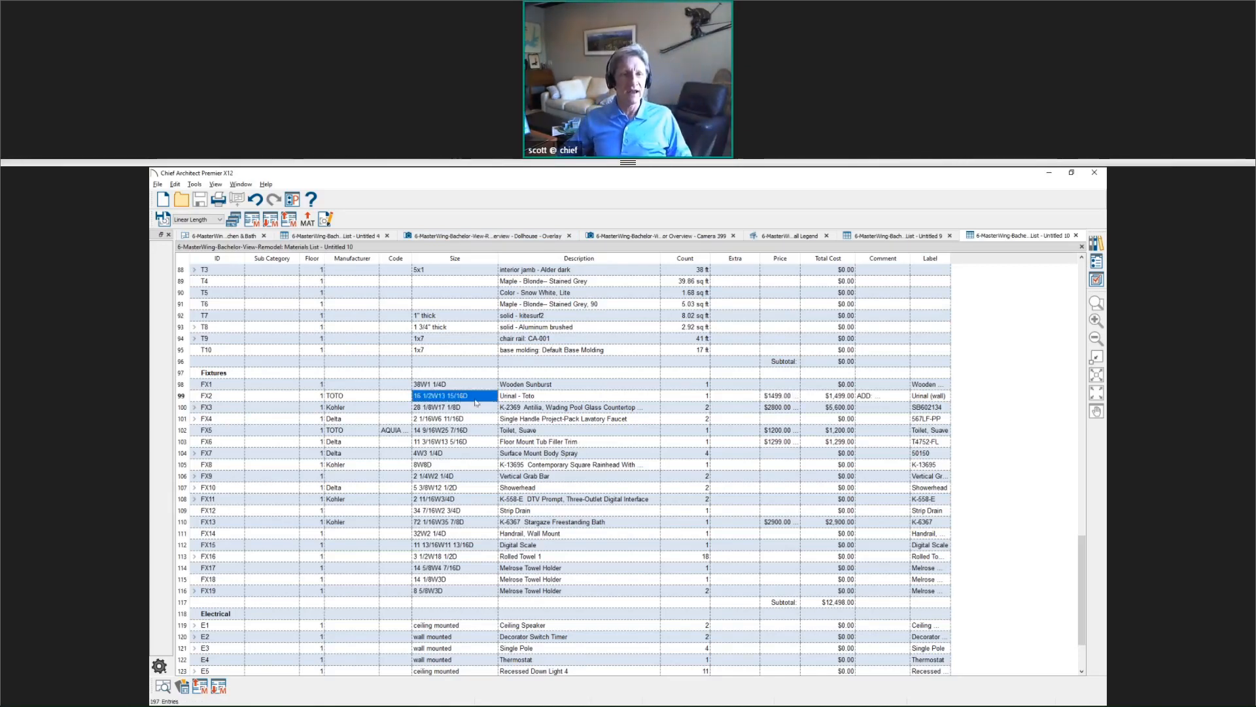
pyautogui.click(450, 394)
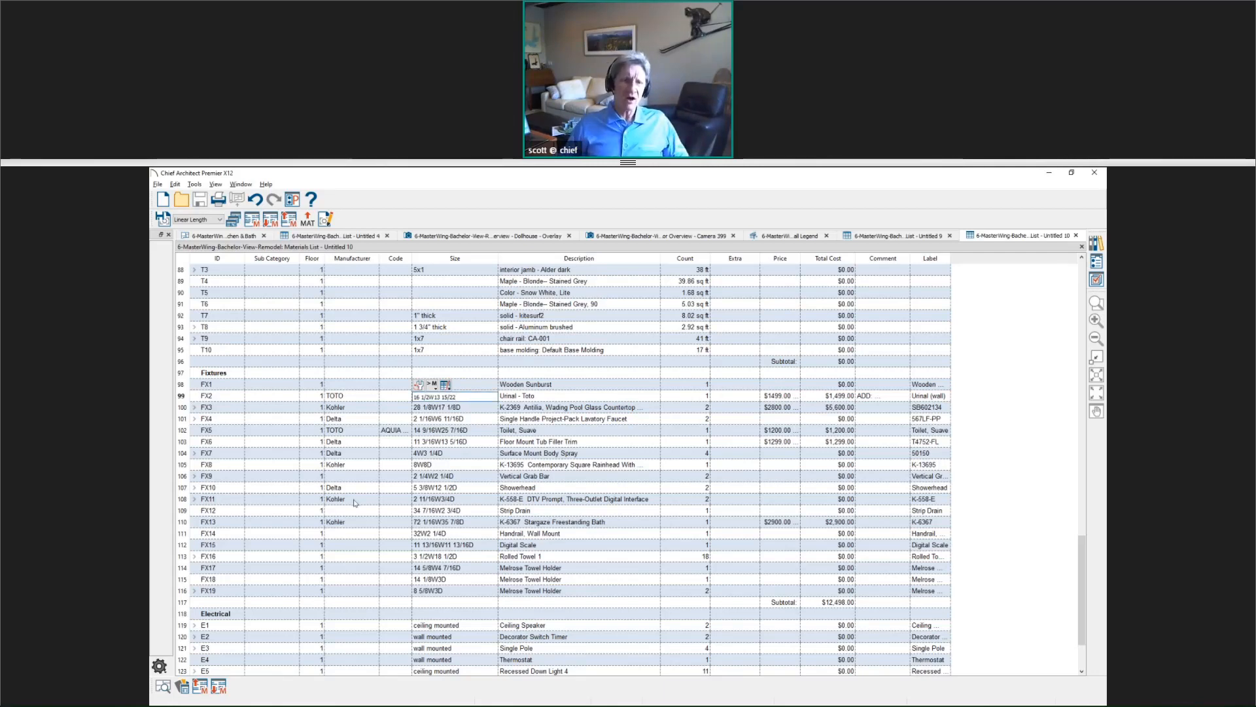
pyautogui.click(539, 396)
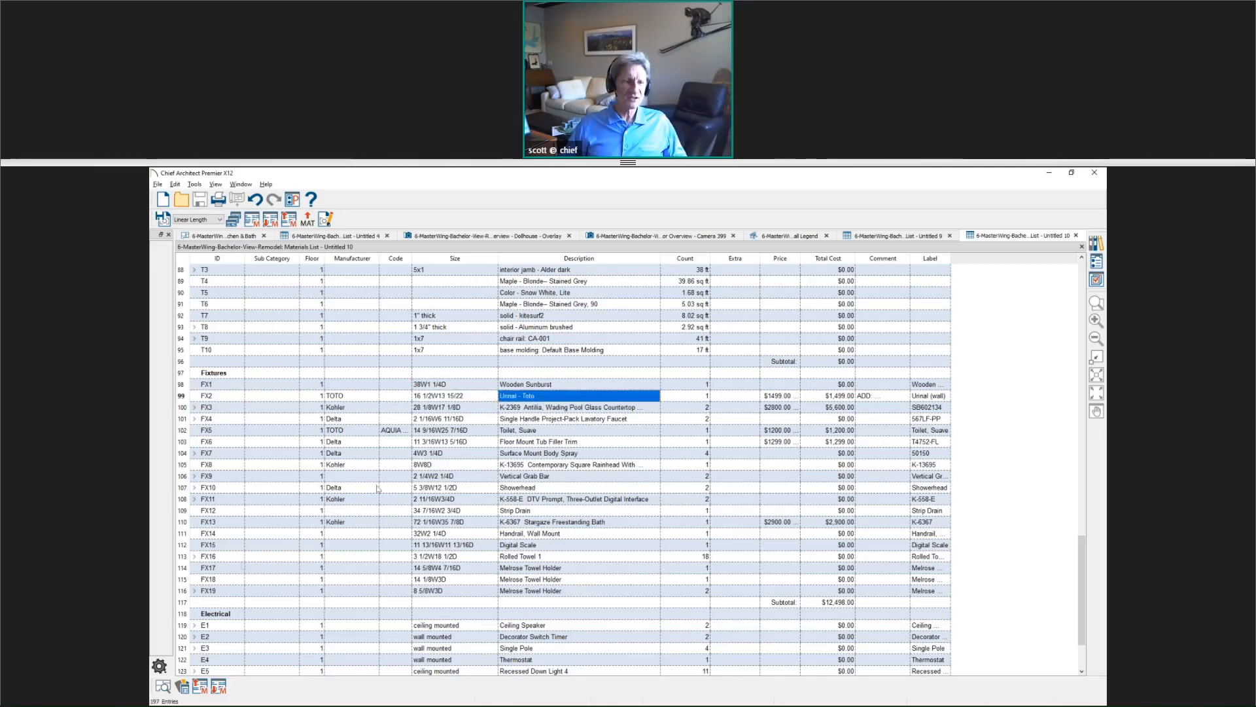
# Step: Locate the wall urinal in the plan from its list entry, review its general dimensions and component price in the Fixture Specification, and cancel
pyautogui.click(162, 686)
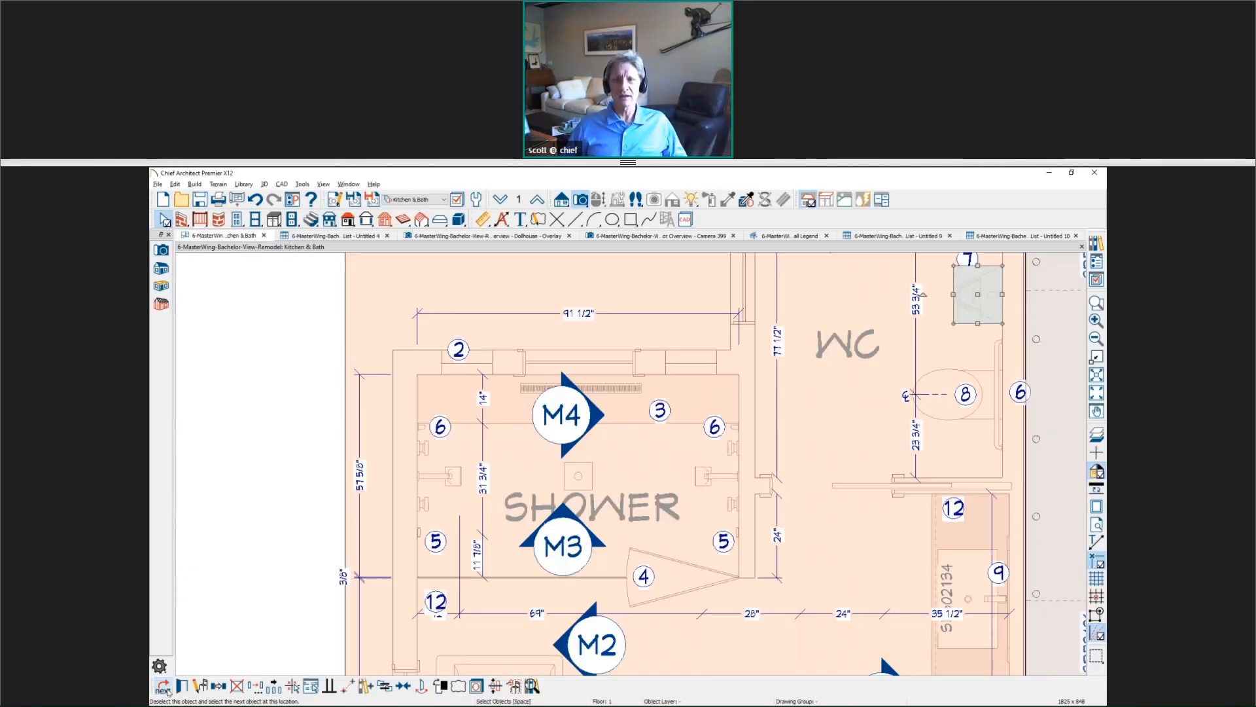
pyautogui.scroll(3, 844, 412)
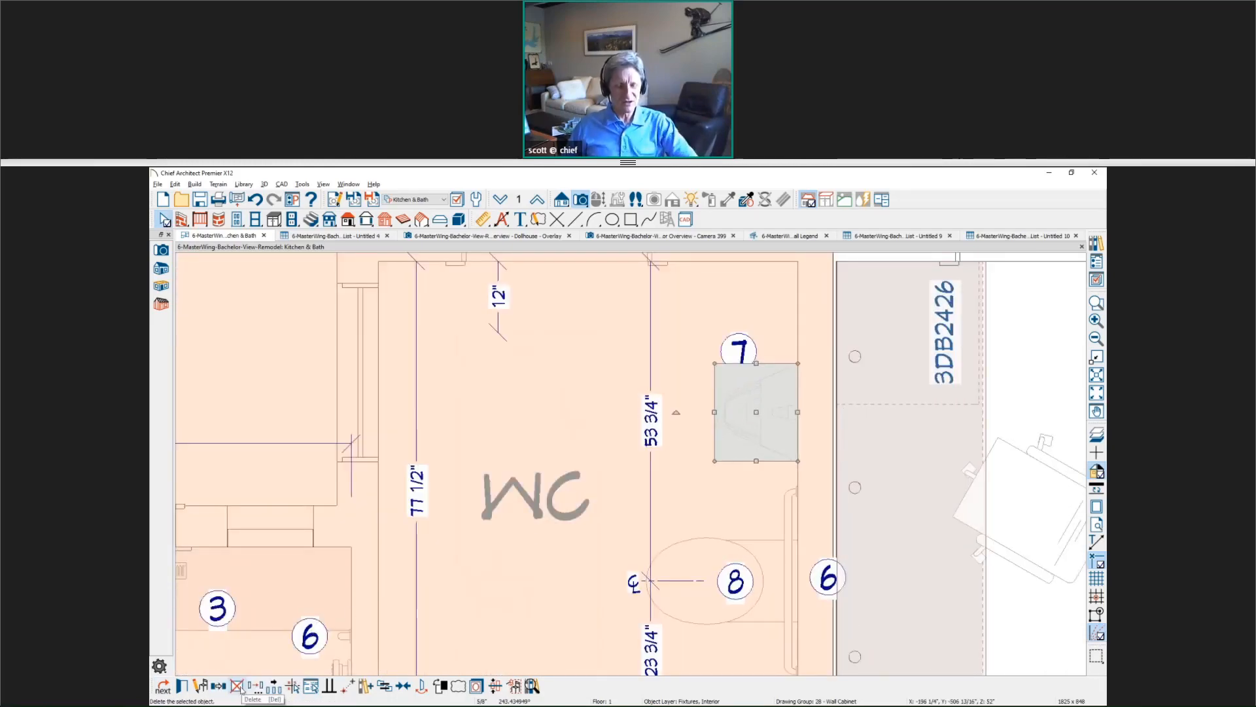
pyautogui.click(182, 686)
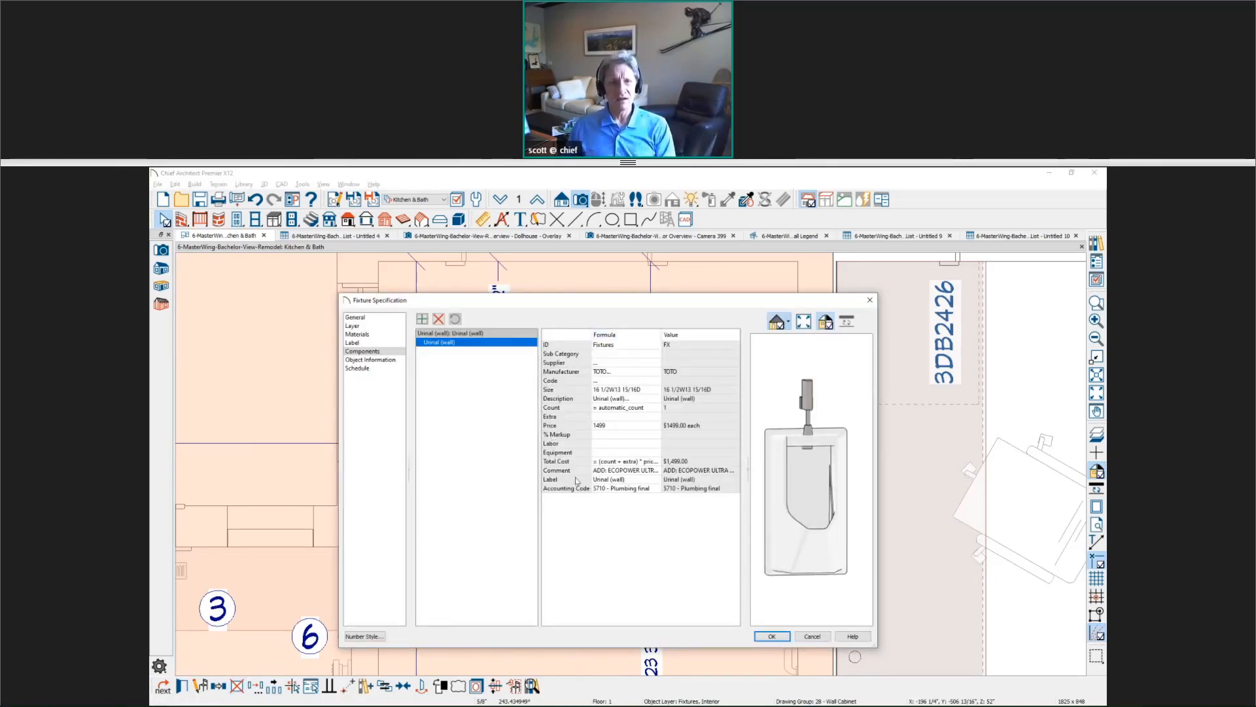
pyautogui.click(356, 317)
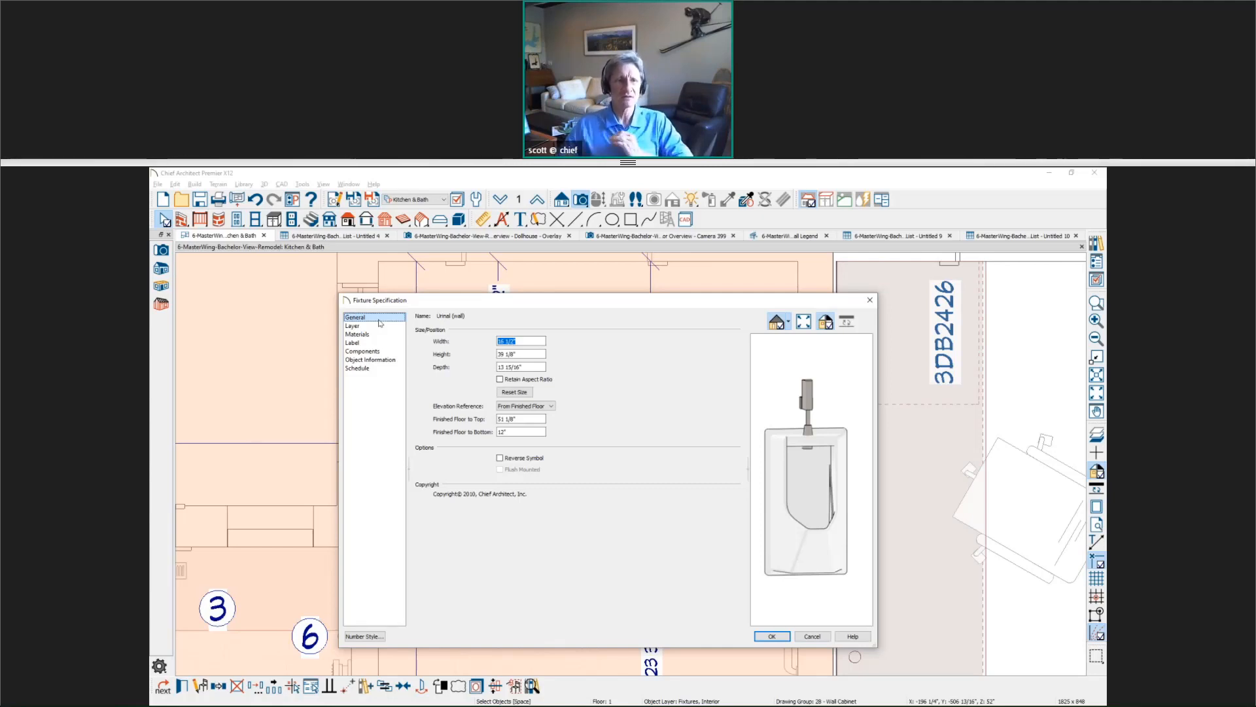
pyautogui.click(386, 351)
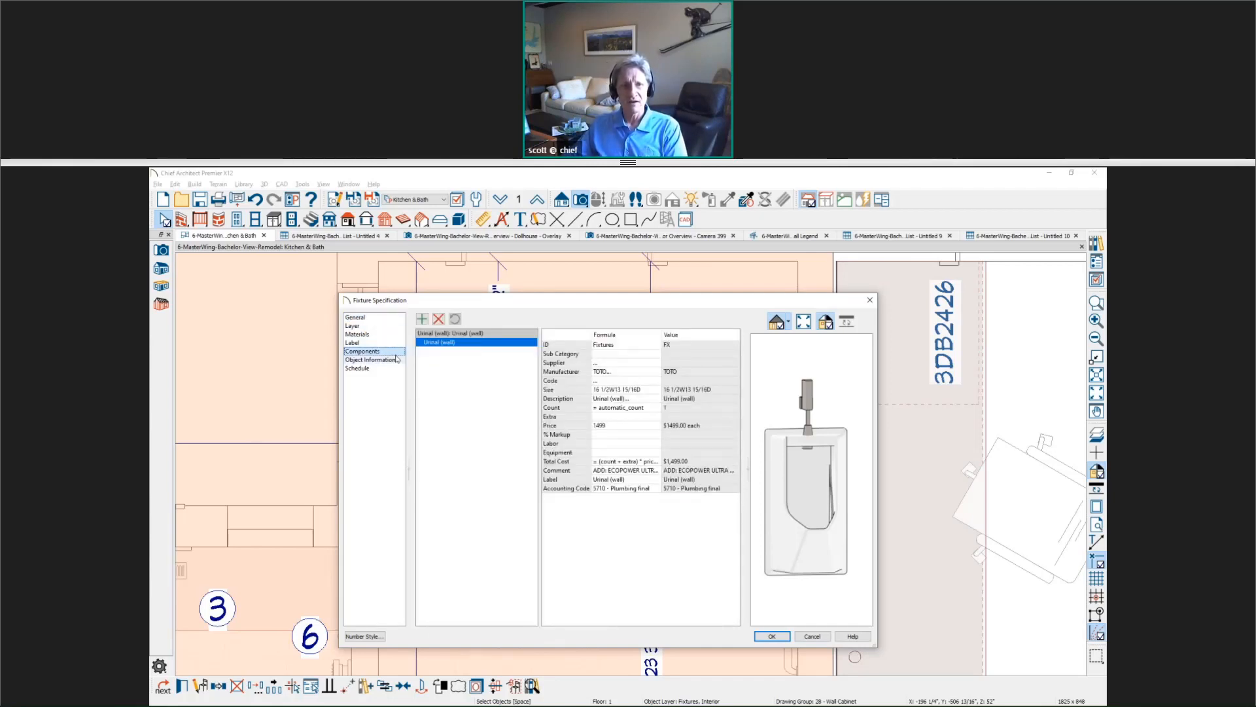
pyautogui.click(622, 426)
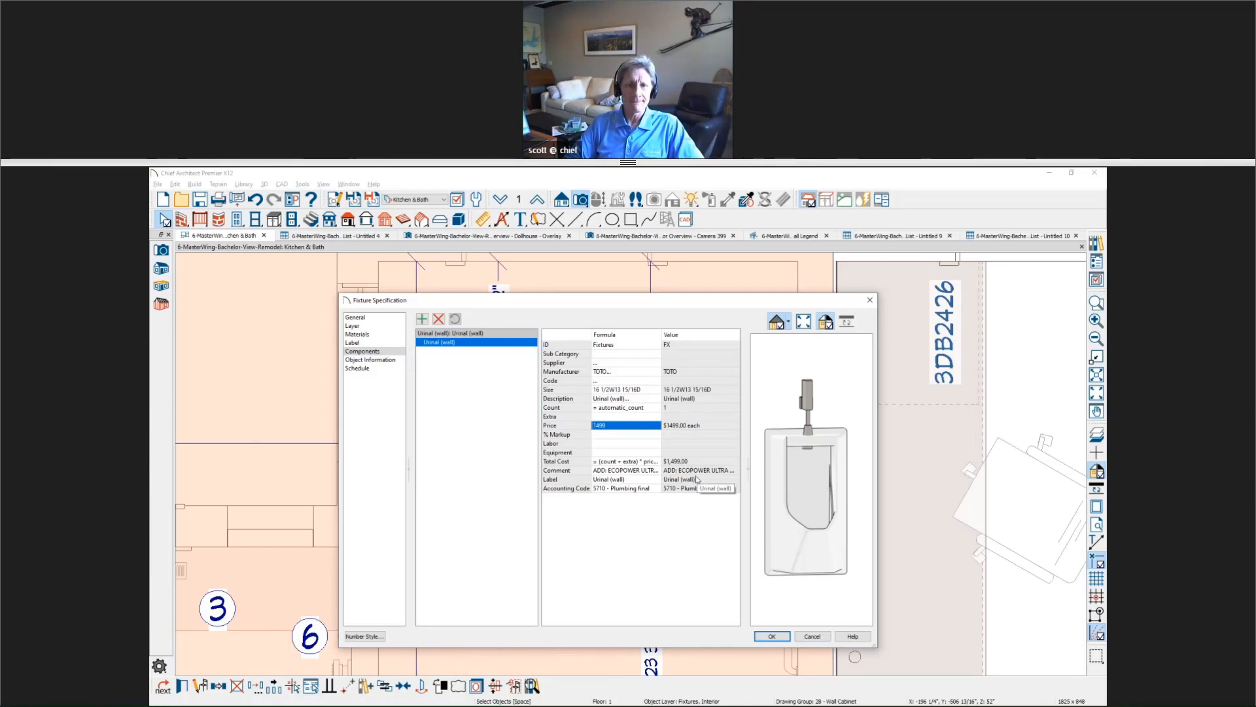
pyautogui.click(814, 636)
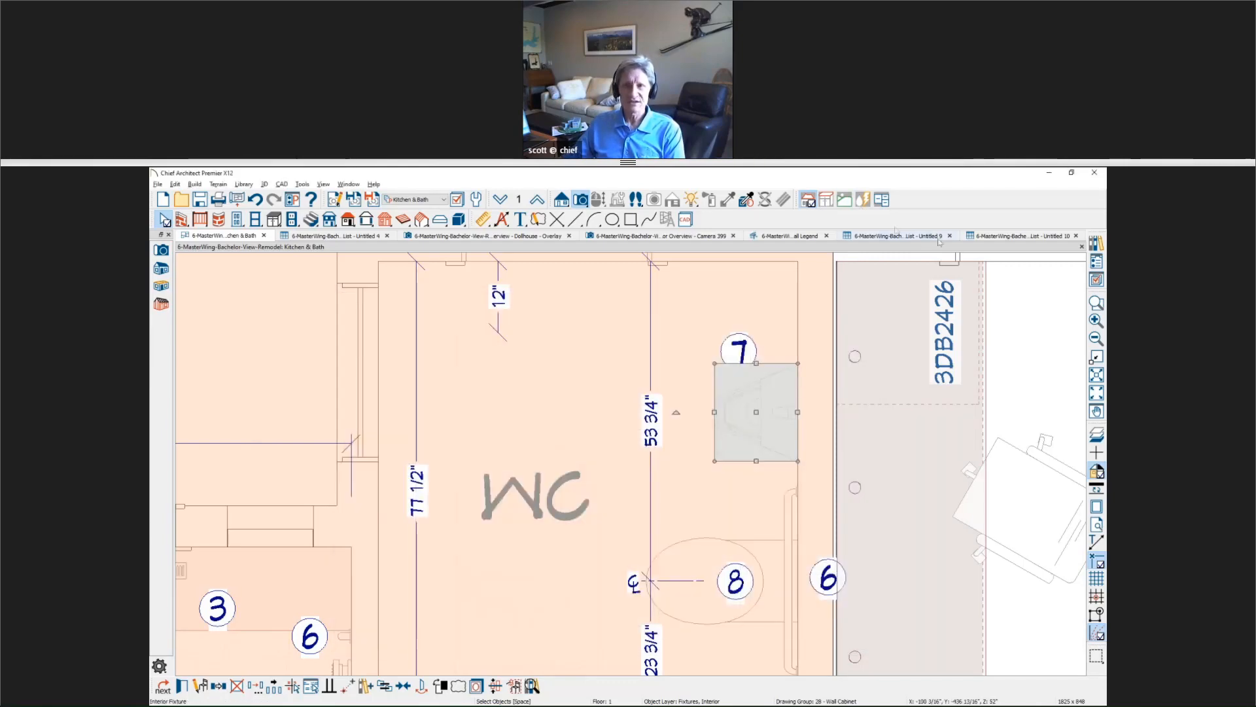
# Step: Look through the exterior wall's materials list and the floor overview camera, then locate the wall urinal in the plan from the master suite list
pyautogui.click(350, 234)
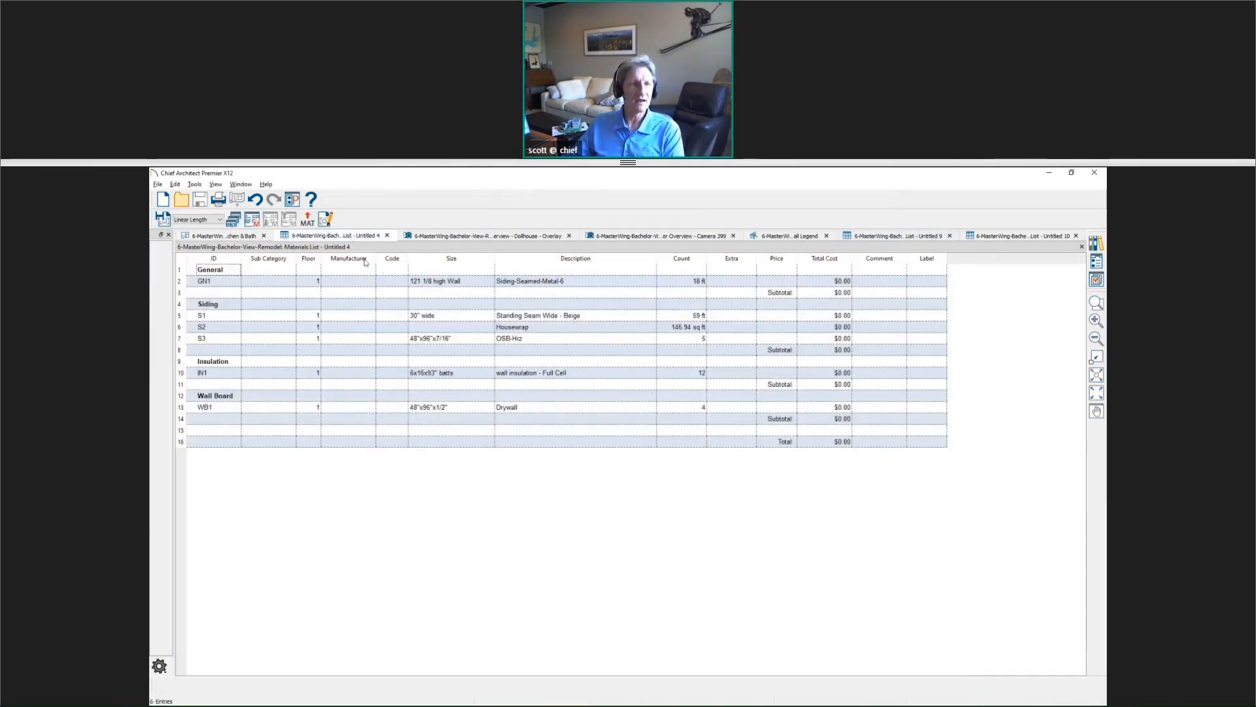
pyautogui.click(615, 236)
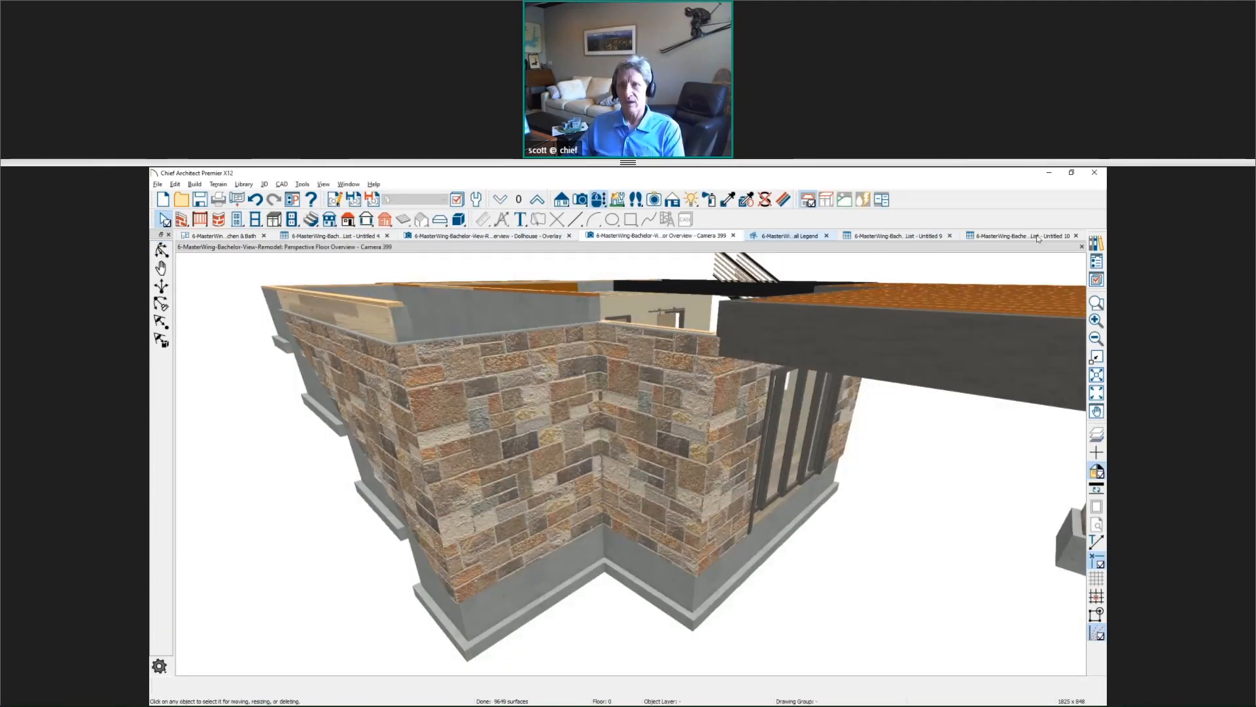
pyautogui.click(1037, 237)
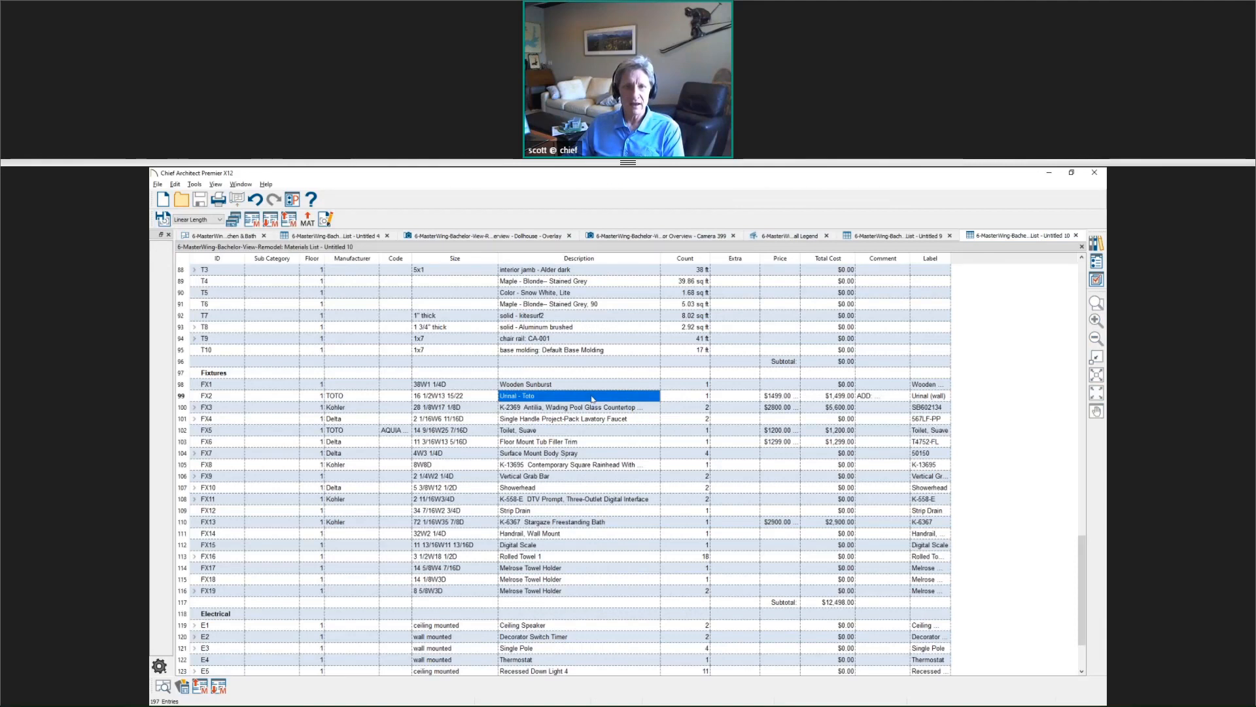
pyautogui.click(161, 685)
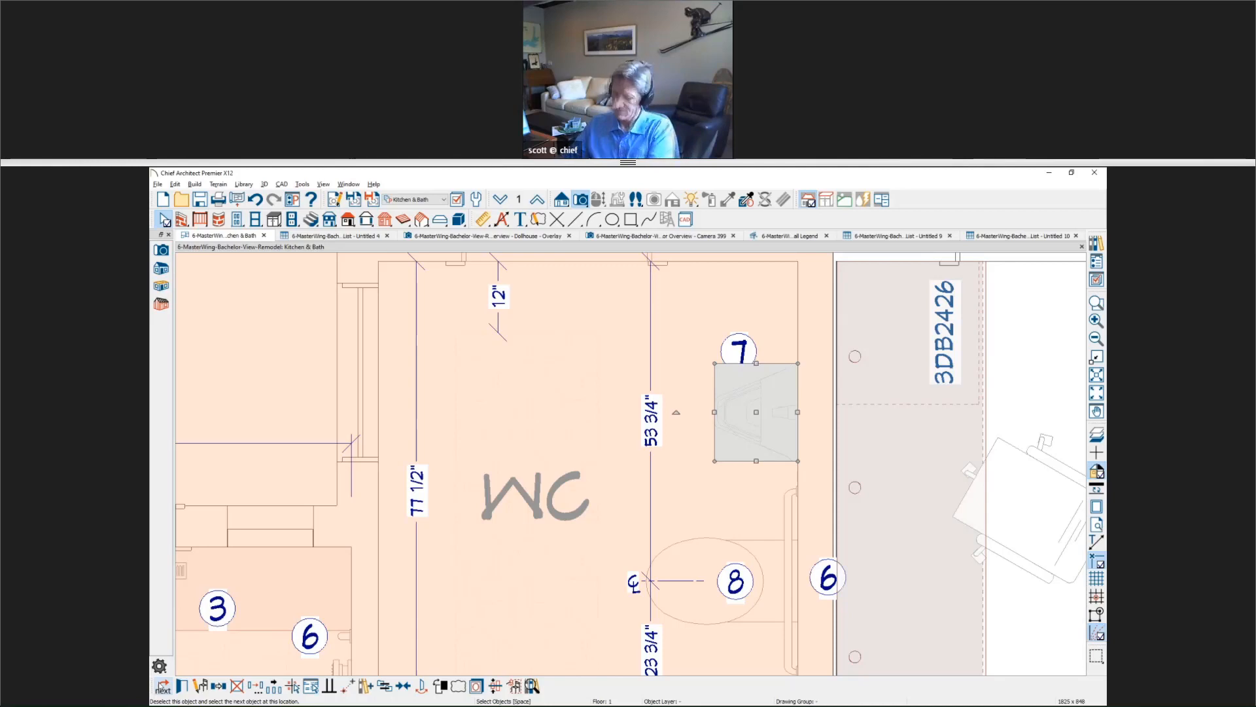
# Step: Close the dollhouse overlay, floor overview camera, wall legend and Untitled 9 materials list, discarding the unsaved list
pyautogui.click(569, 235)
pyautogui.click(644, 236)
pyautogui.click(668, 235)
pyautogui.click(698, 236)
pyautogui.click(617, 439)
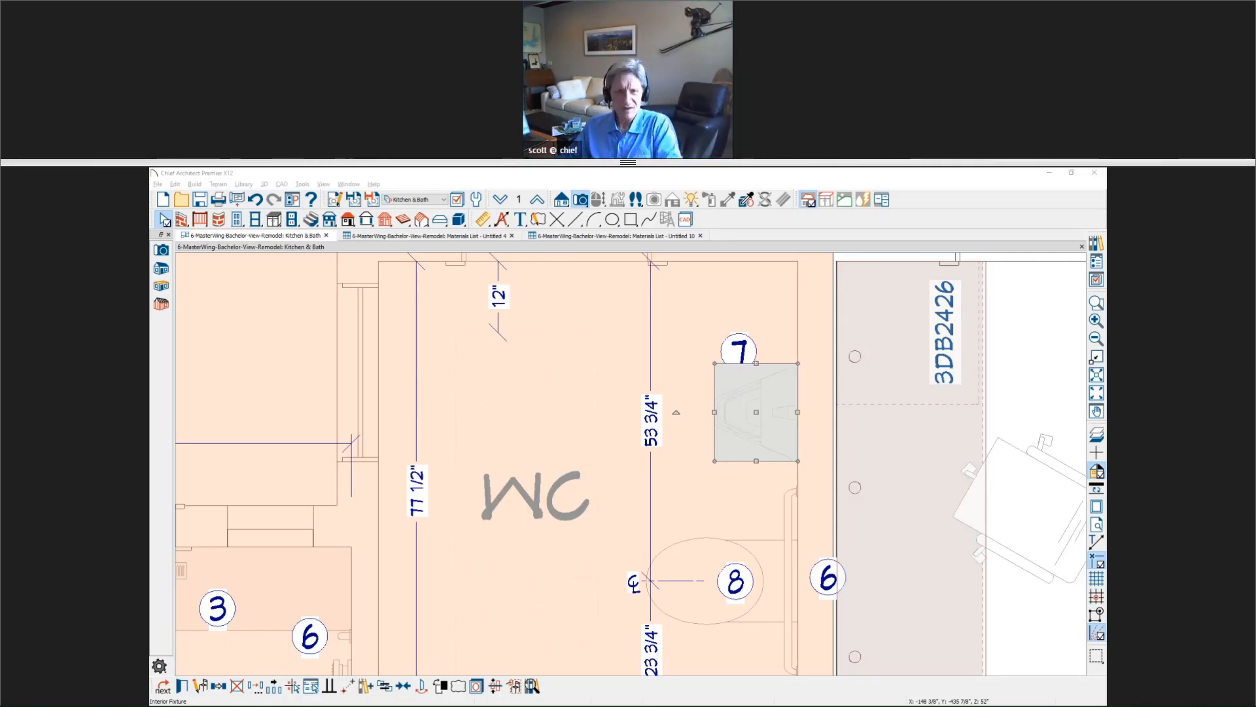
# Step: Deselect the urinal in the plan and close the Untitled 10 and Untitled 4 materials lists without saving them
pyautogui.scroll(-3, 521, 480)
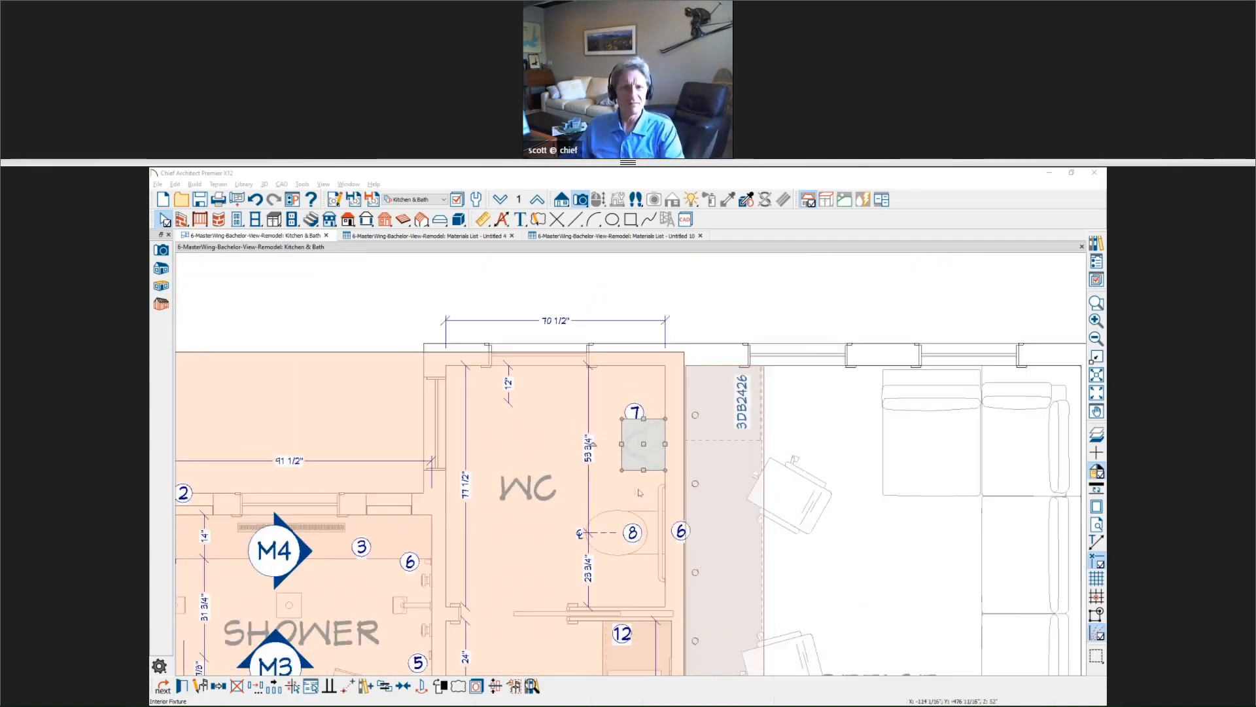
pyautogui.moveTo(663, 476); pyautogui.dragTo(745, 389, button='middle')
pyautogui.scroll(-2, 739, 388)
pyautogui.moveTo(772, 445); pyautogui.dragTo(745, 424, button='middle')
pyautogui.scroll(-1, 745, 425)
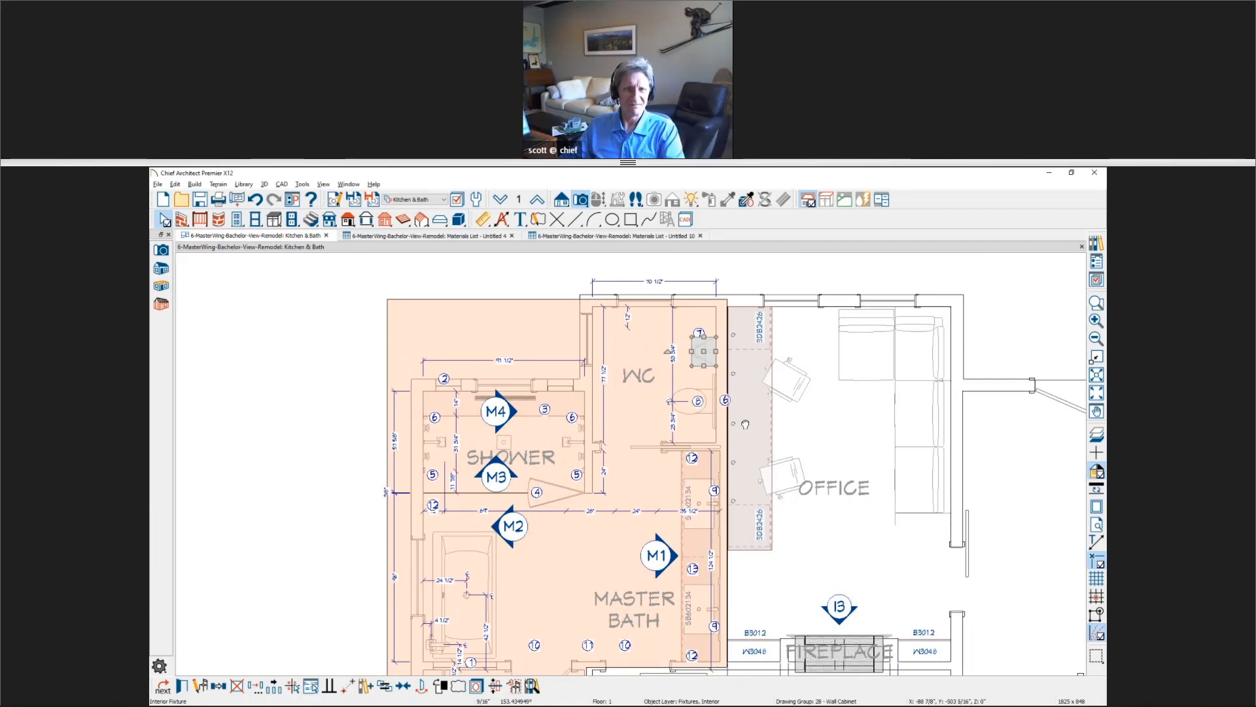
pyautogui.click(724, 271)
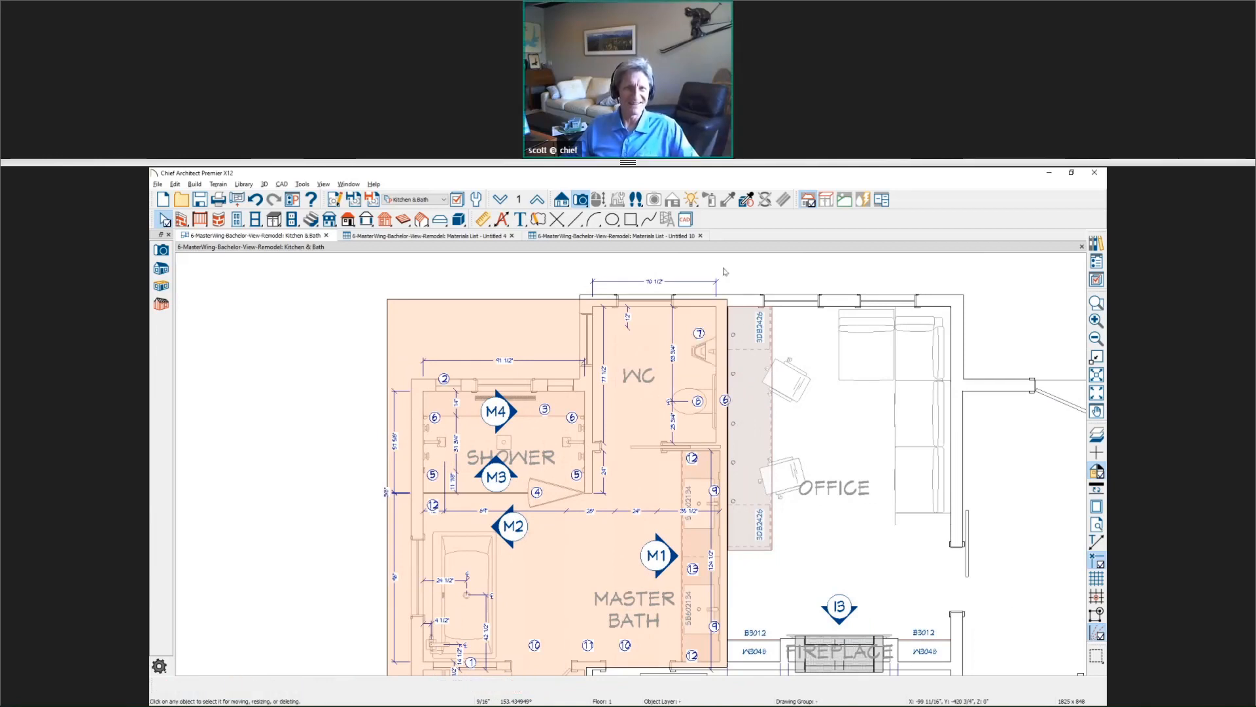
pyautogui.click(700, 236)
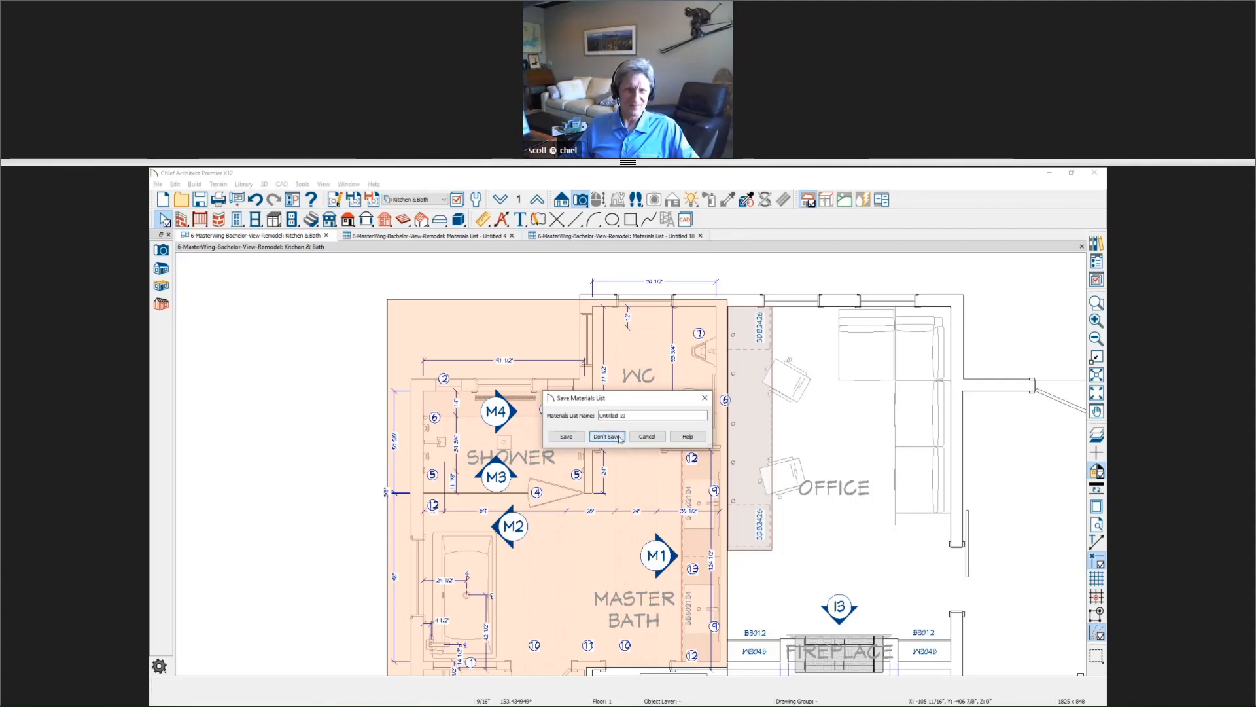
pyautogui.click(618, 437)
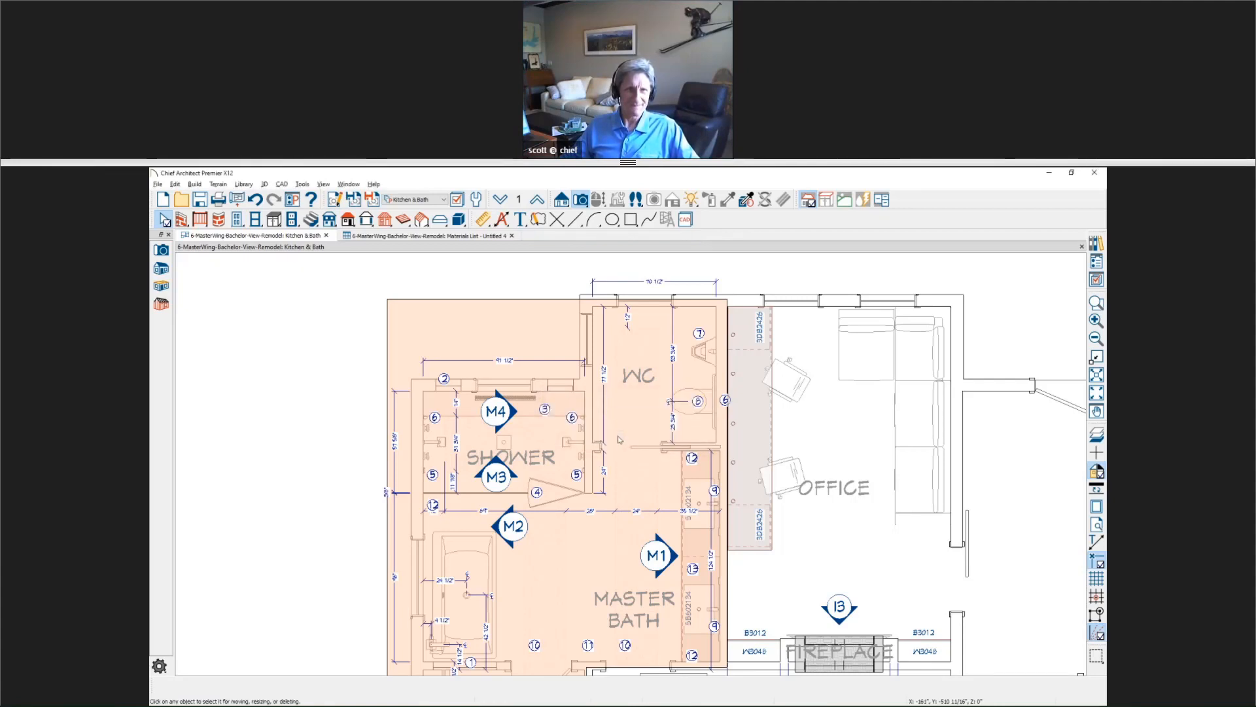
pyautogui.click(513, 237)
pyautogui.click(618, 438)
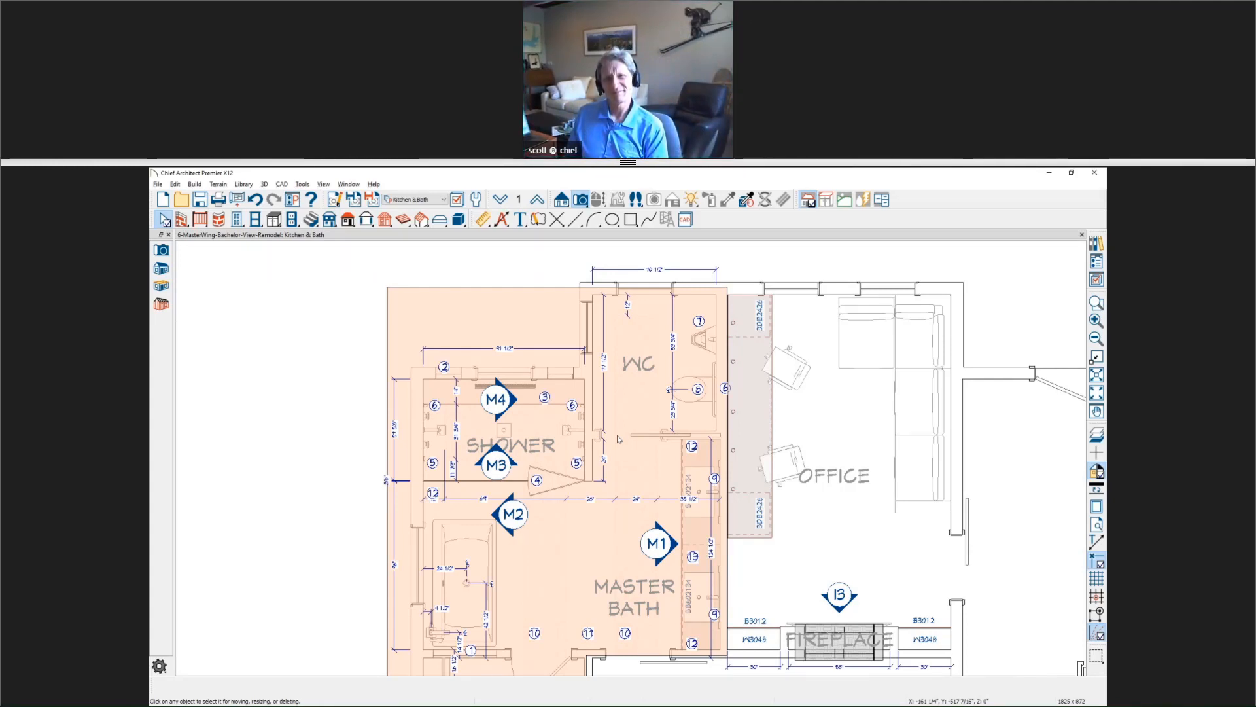
# Step: Examine the existing and proposed renovation areas on the StoneCreek site and disturbance plan image in Windows Photo Viewer, and minimize it
pyautogui.click(285, 185)
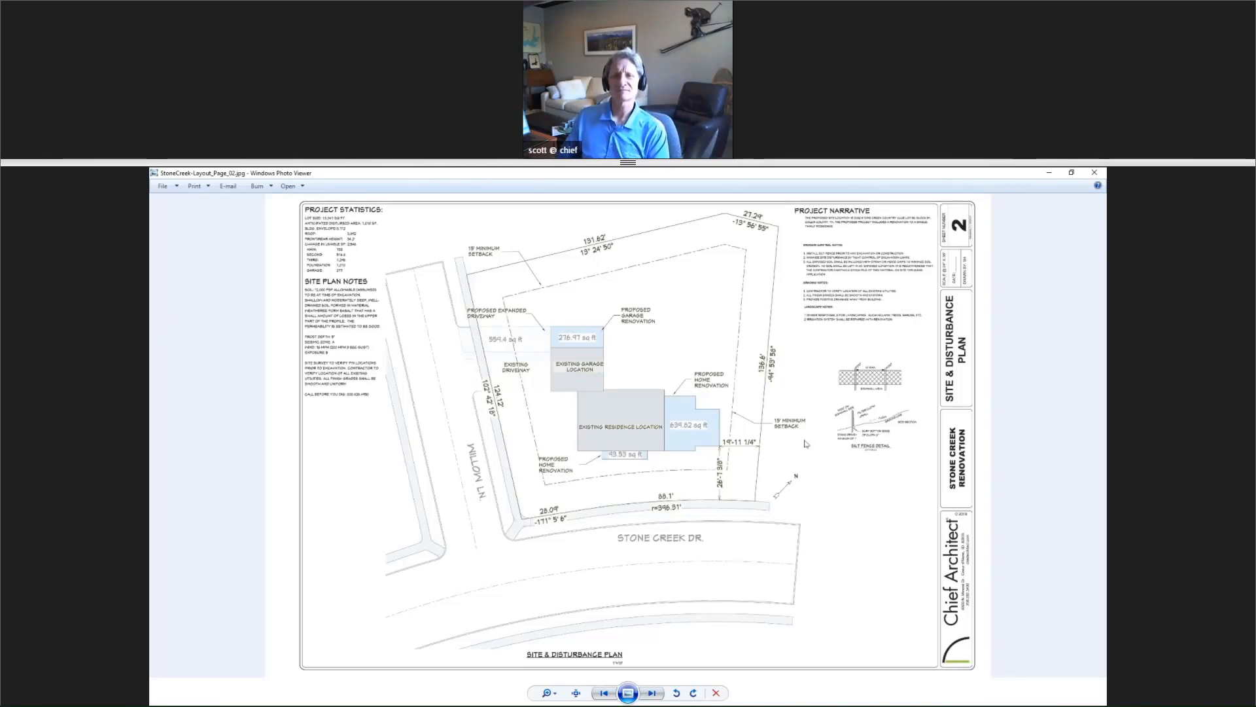
pyautogui.scroll(1, 629, 445)
pyautogui.moveTo(631, 448); pyautogui.dragTo(635, 538)
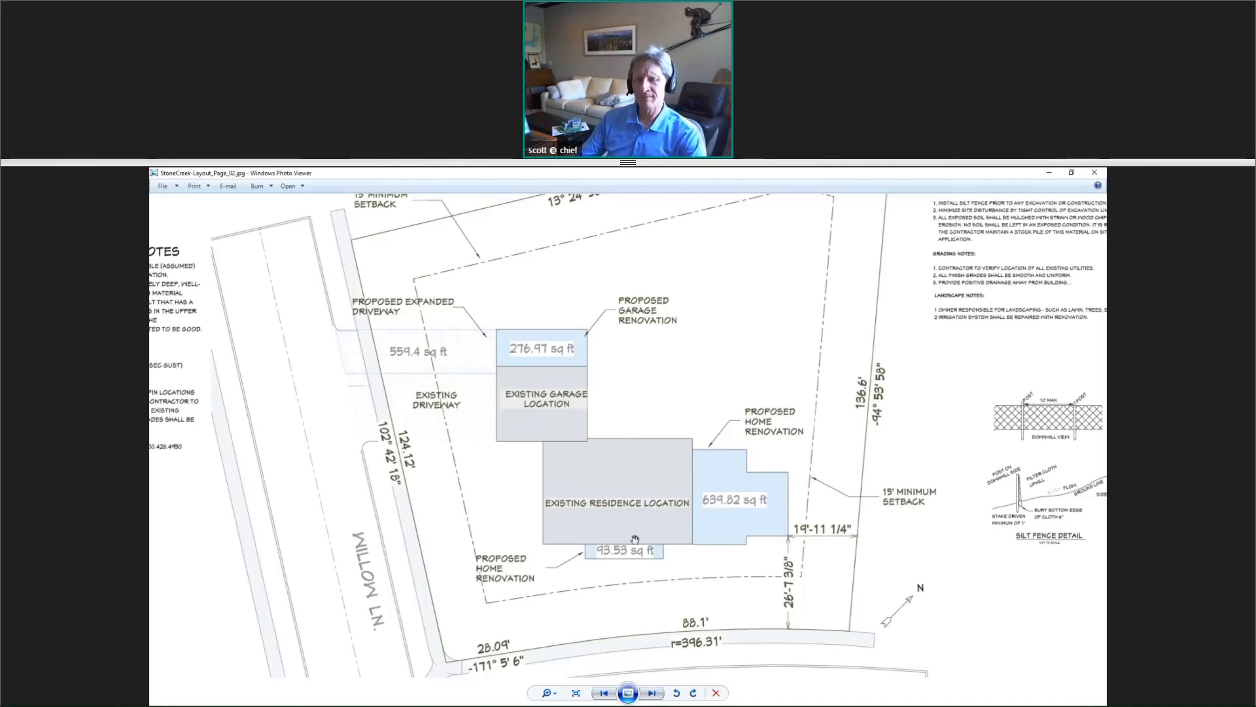
pyautogui.scroll(2, 687, 493)
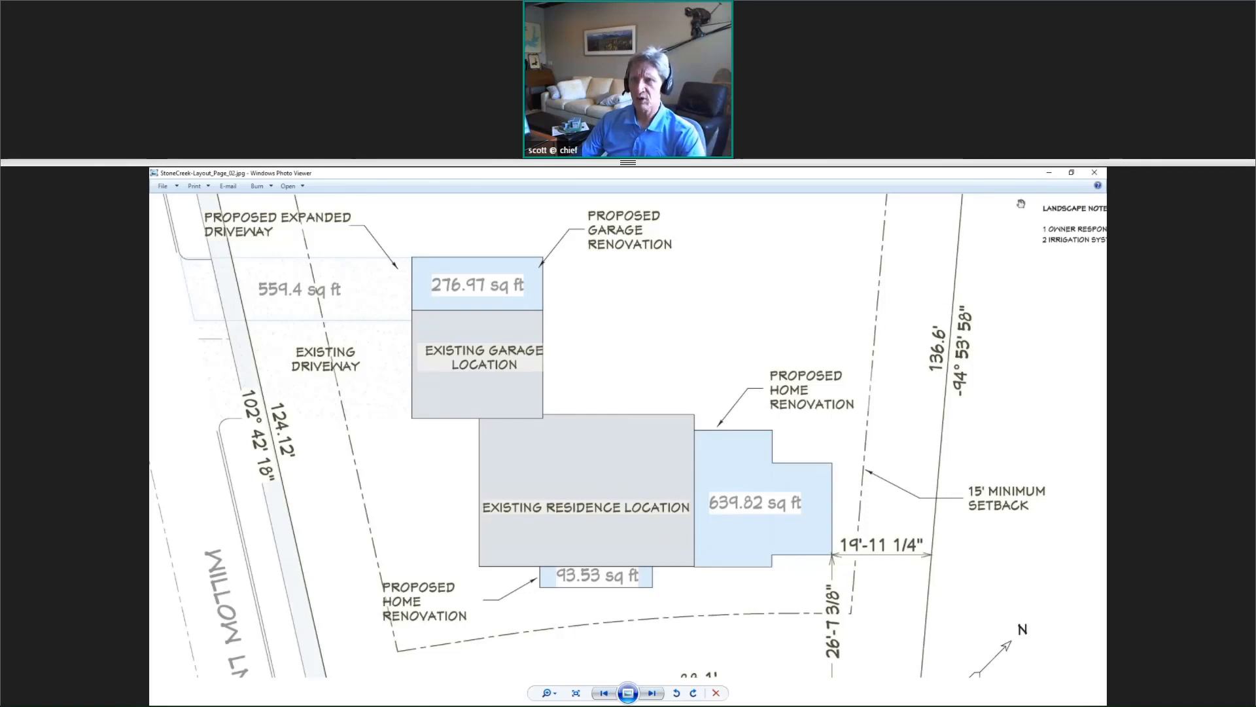
pyautogui.click(1049, 174)
# Step: Switch to the Floor Plan Shell plan view and bring the expanded master area into view
pyautogui.click(413, 199)
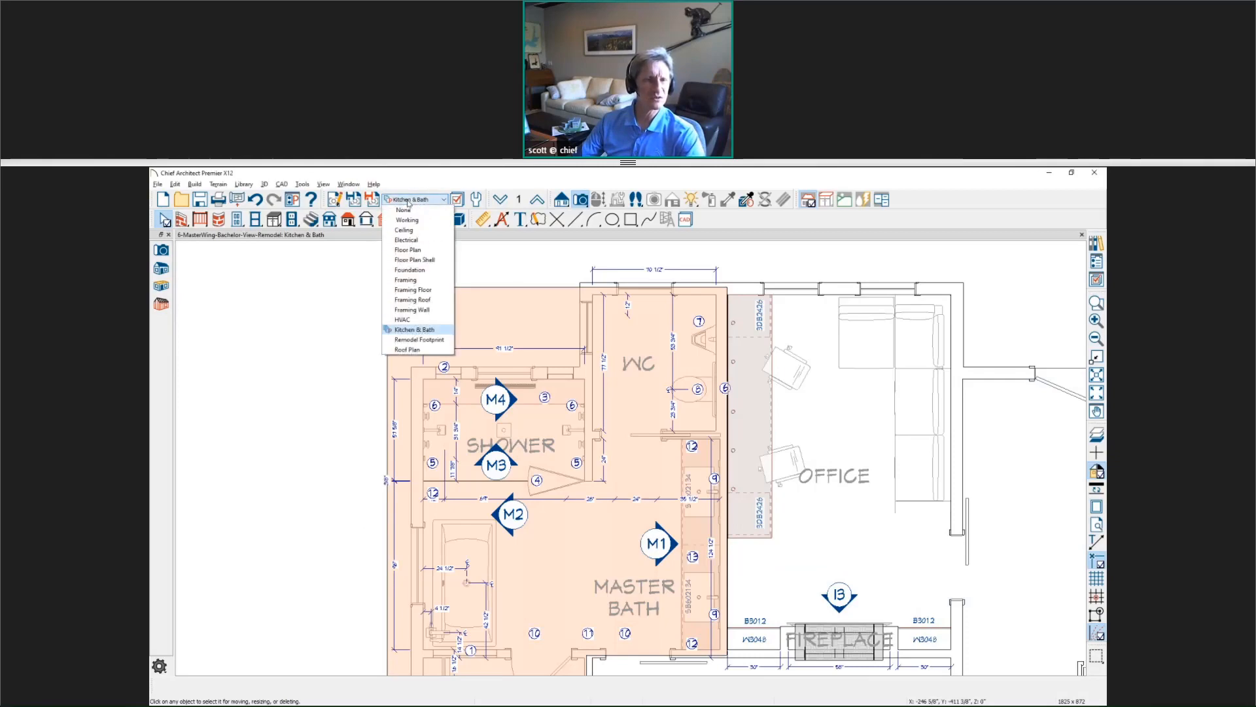
pyautogui.click(414, 260)
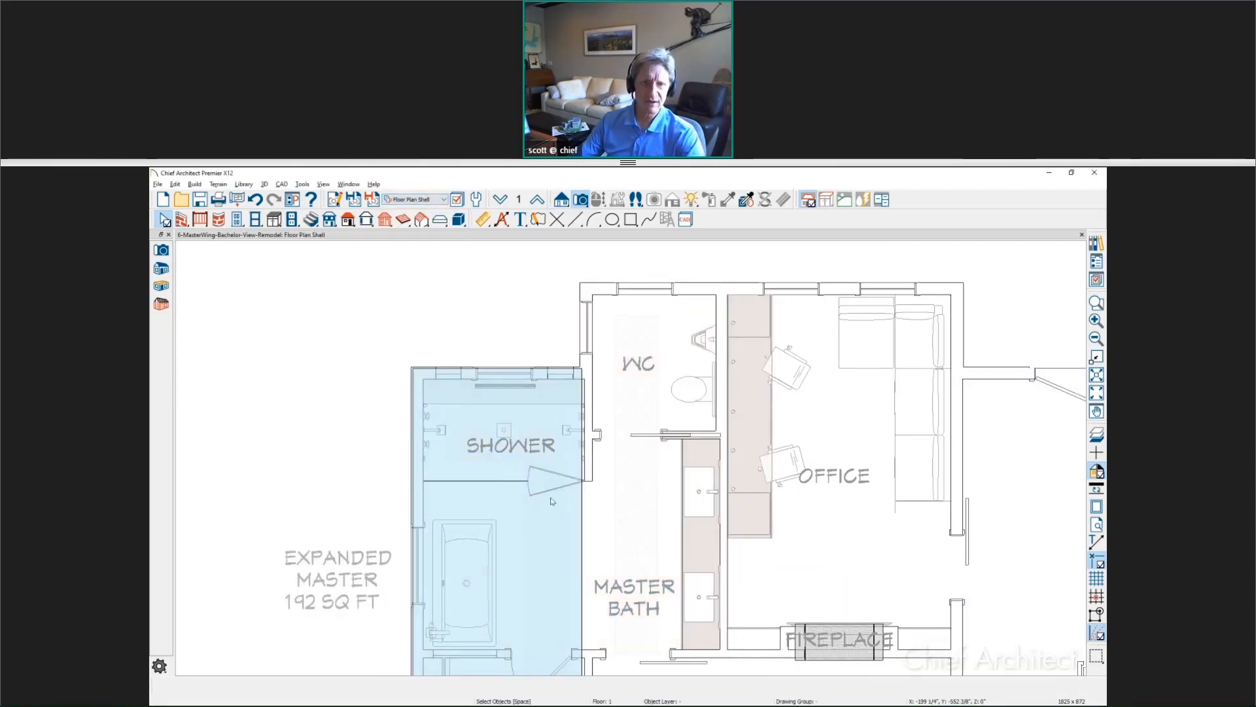
pyautogui.moveTo(553, 506); pyautogui.dragTo(608, 429, button='middle')
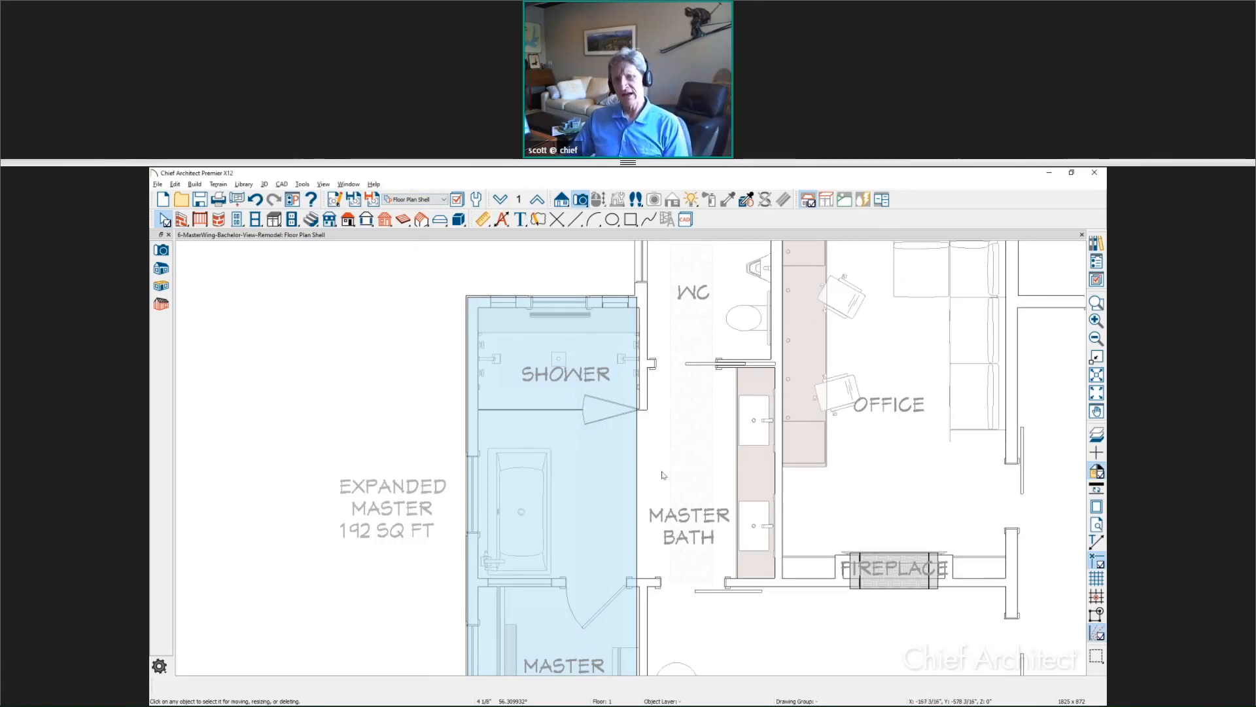
pyautogui.scroll(-1, 662, 475)
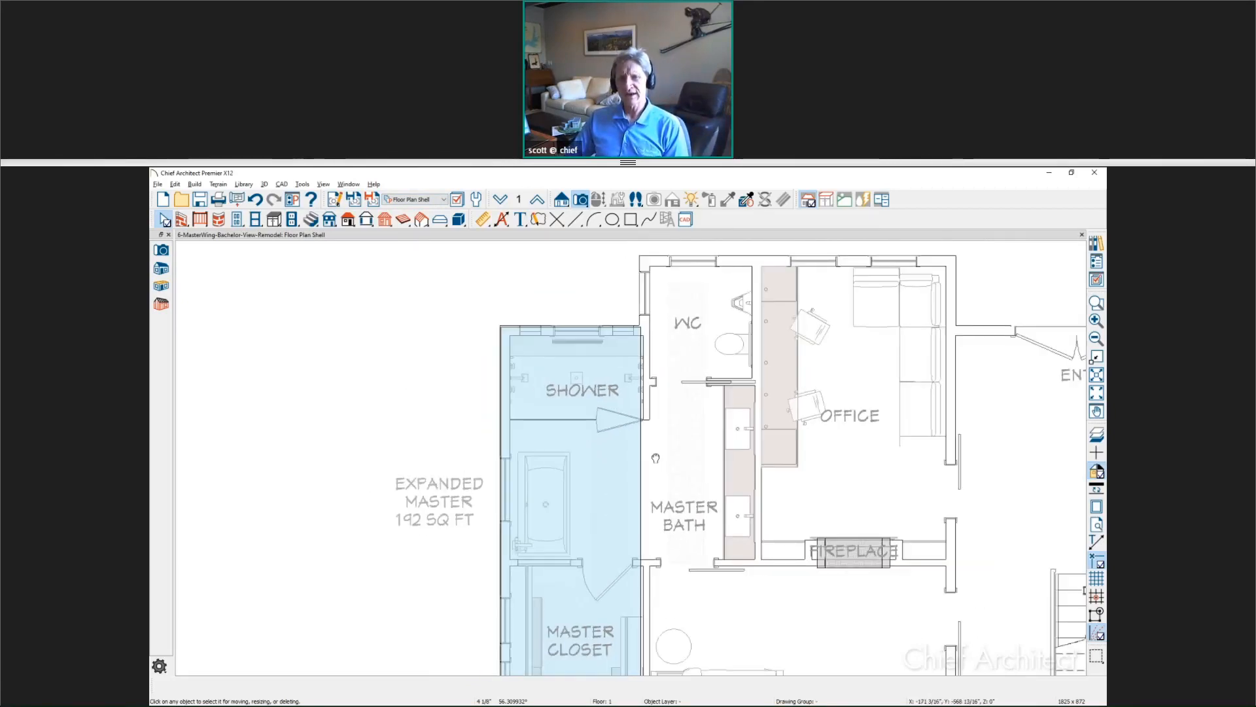
pyautogui.moveTo(656, 458); pyautogui.dragTo(653, 435, button='middle')
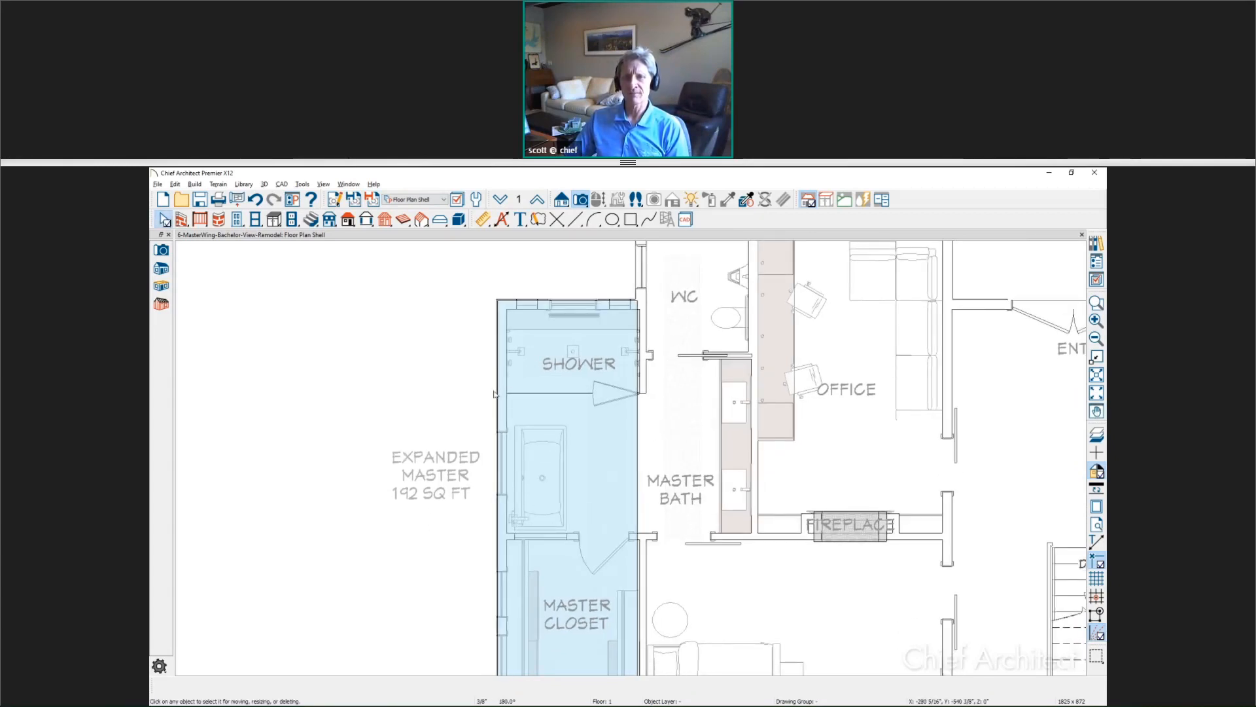
# Step: Select the expanded master footprint polyline and resize its edge at the shower to align with the exterior wall face
pyautogui.click(582, 438)
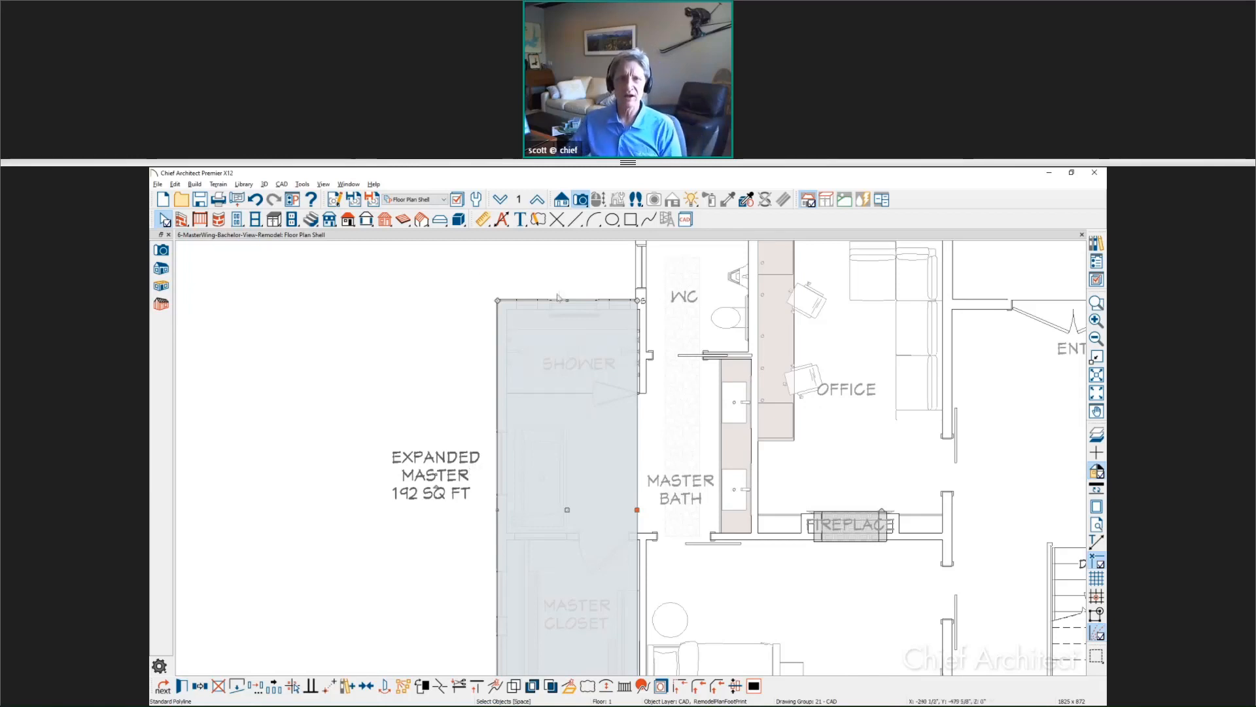
pyautogui.scroll(4, 558, 298)
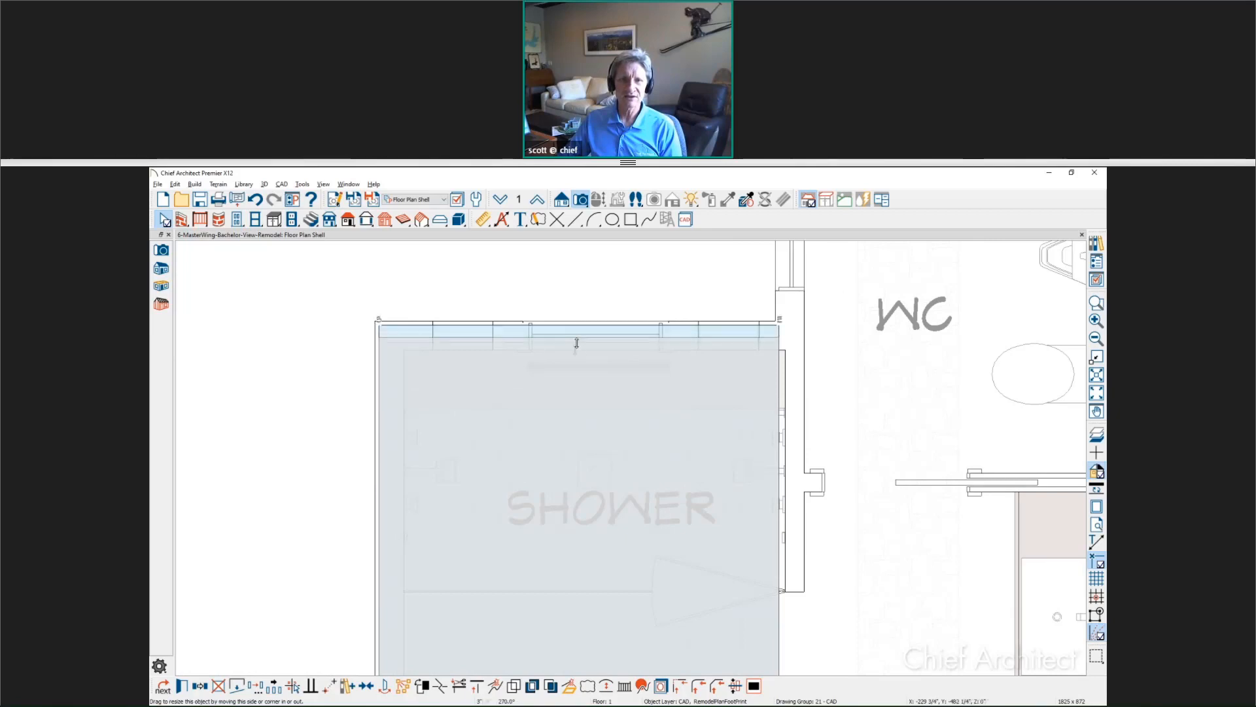
pyautogui.moveTo(576, 342)
pyautogui.mouseDown()
pyautogui.moveTo(573, 354)
pyautogui.moveTo(573, 325)
pyautogui.mouseUp()
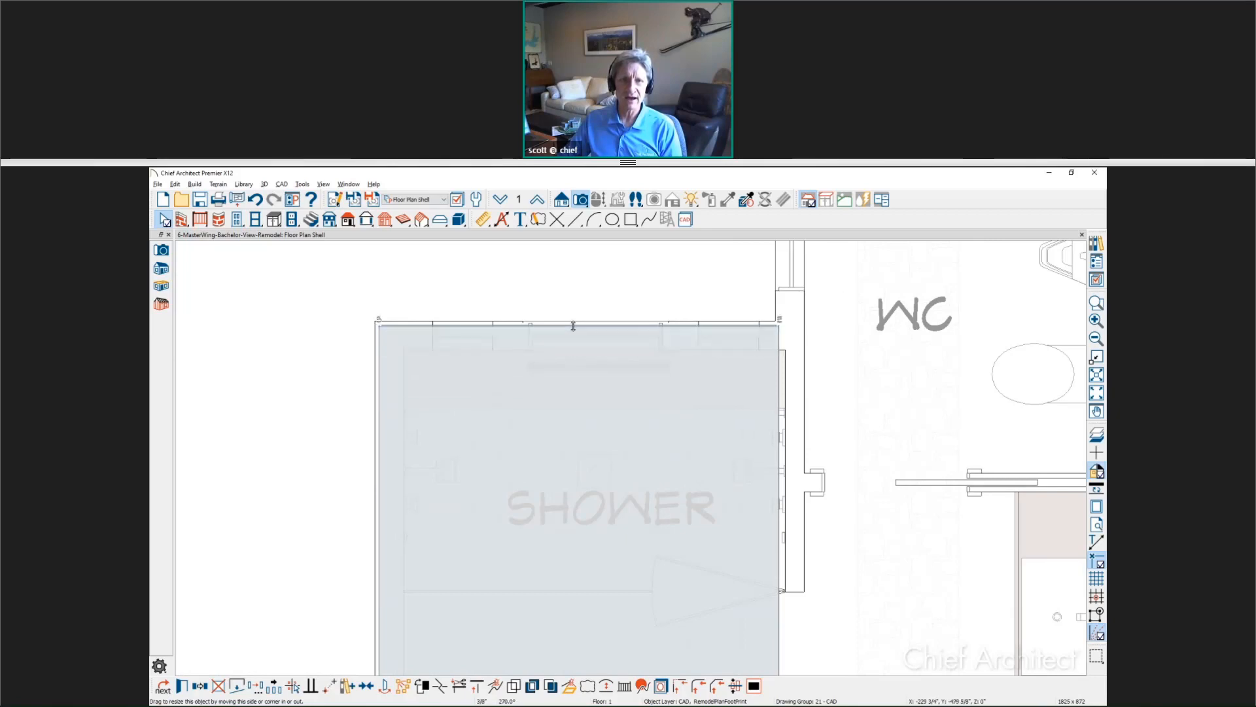
pyautogui.scroll(-3, 574, 327)
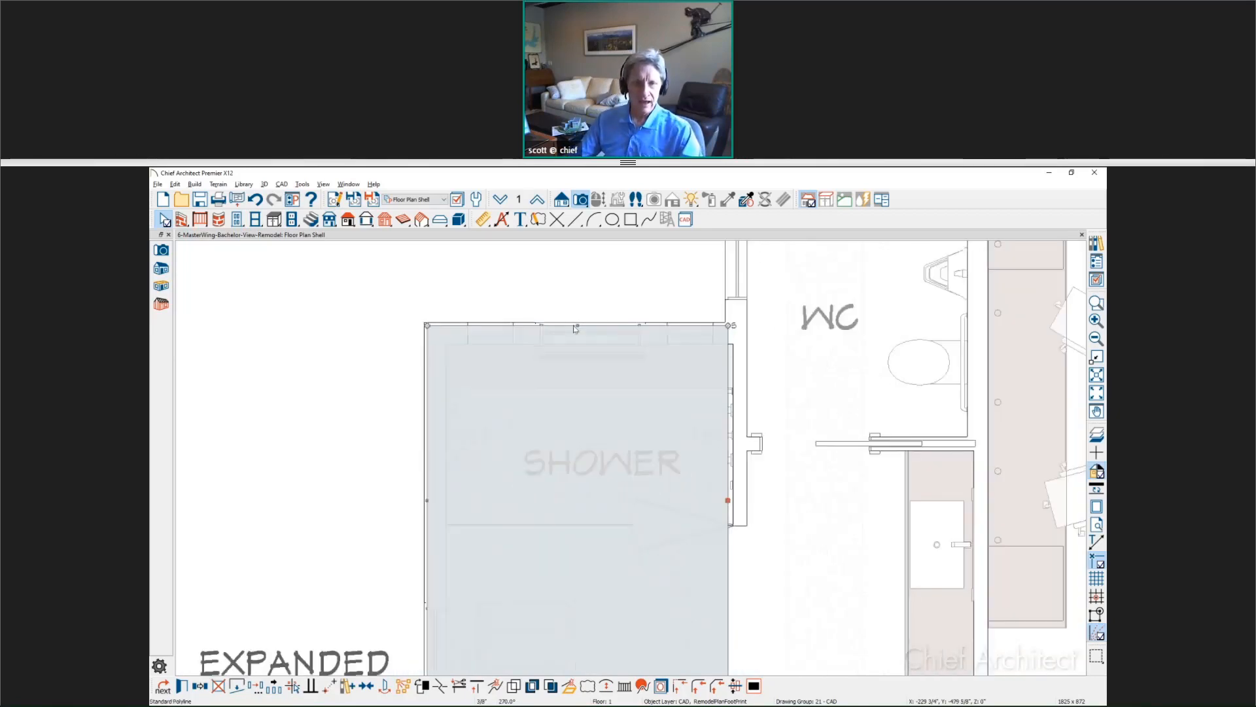
# Step: Examine the expanded master footprint polyline's label text and the object-specific Area macro (%area%) available for insertion, and leave the specification unchanged
pyautogui.doubleClick(574, 418)
pyautogui.click(492, 306)
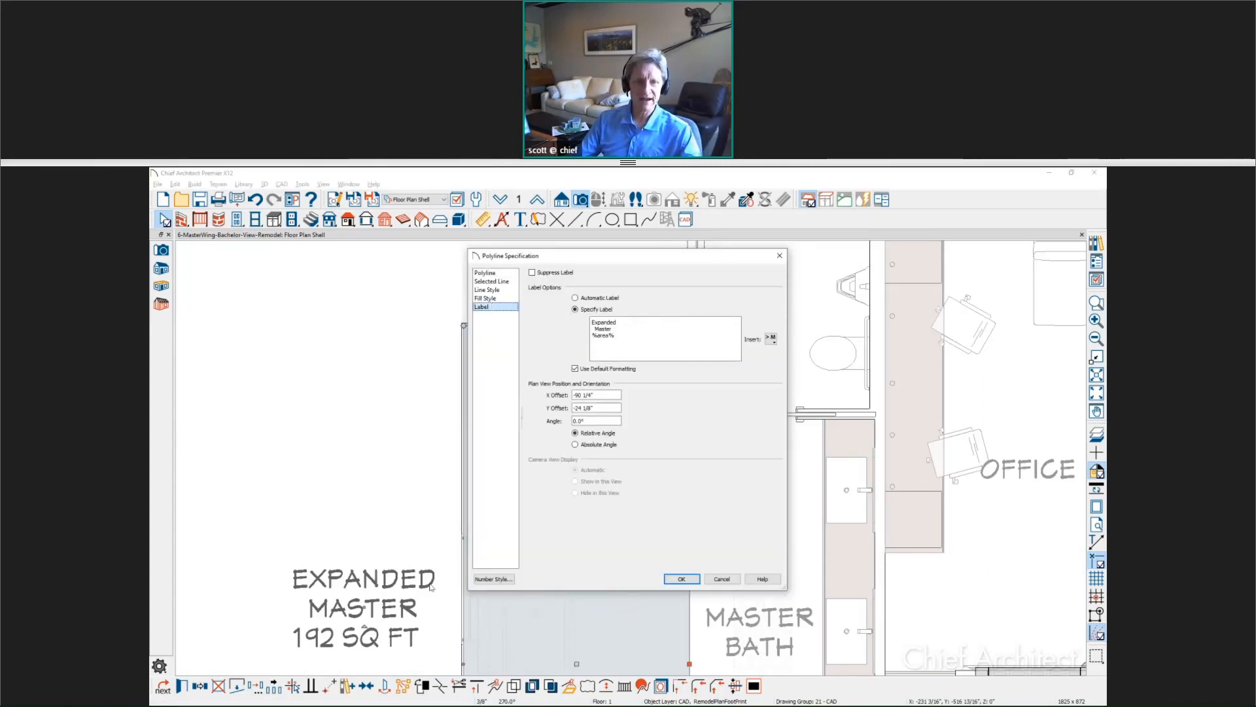
pyautogui.click(639, 338)
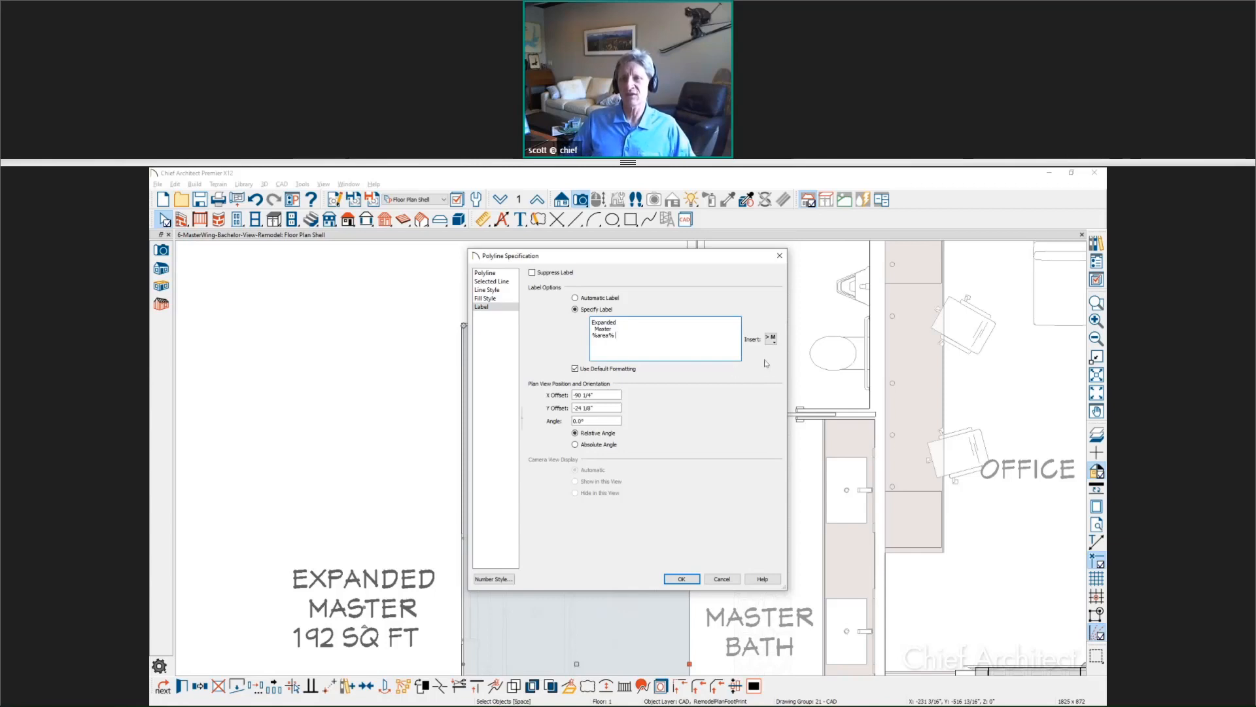
pyautogui.click(770, 340)
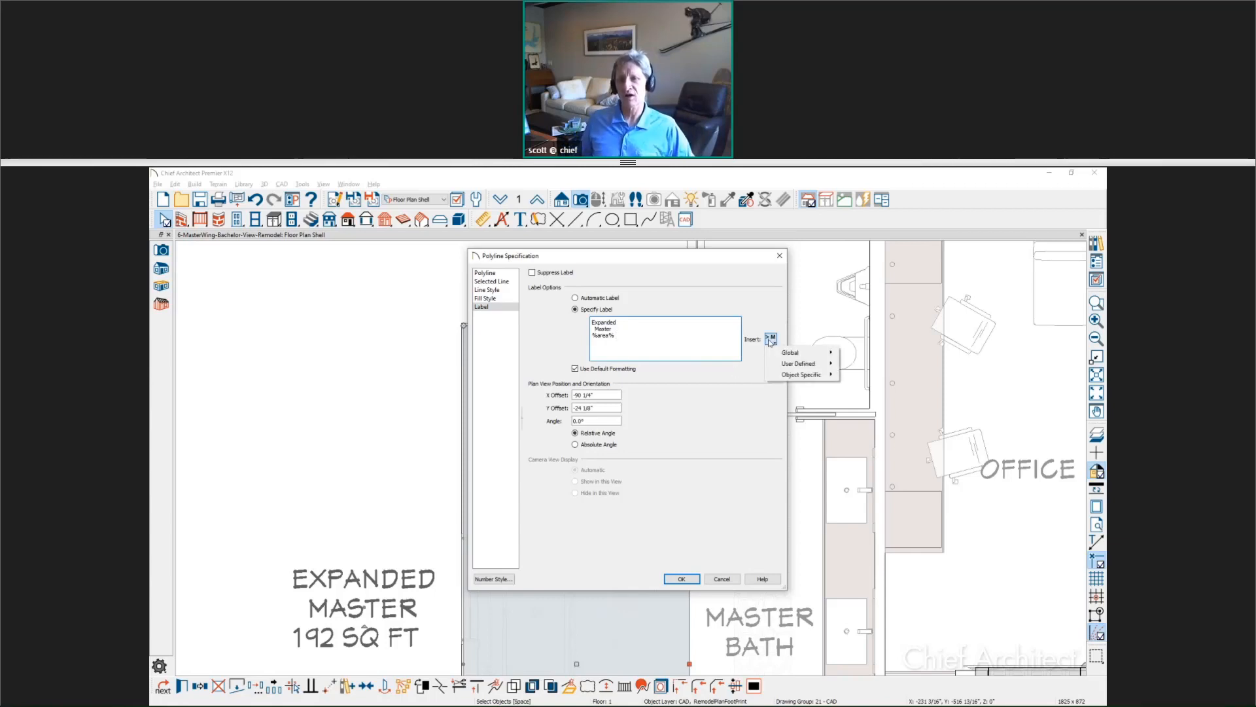
pyautogui.moveTo(807, 378)
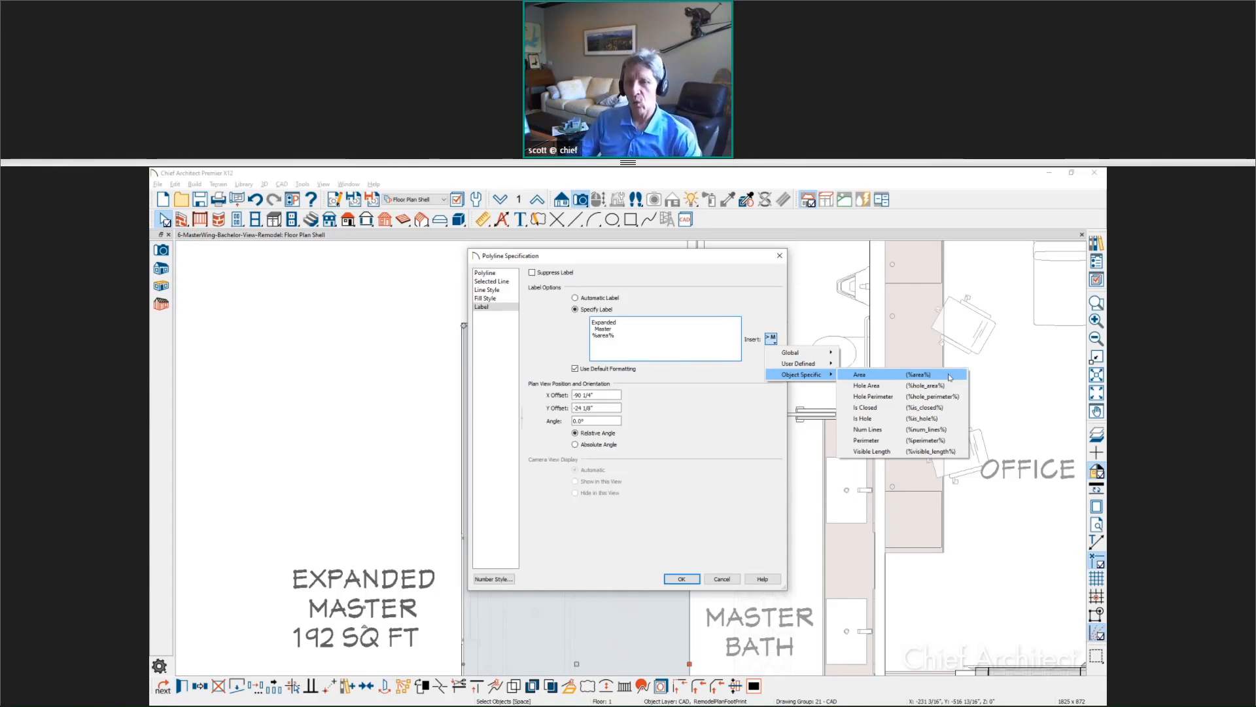
pyautogui.click(721, 582)
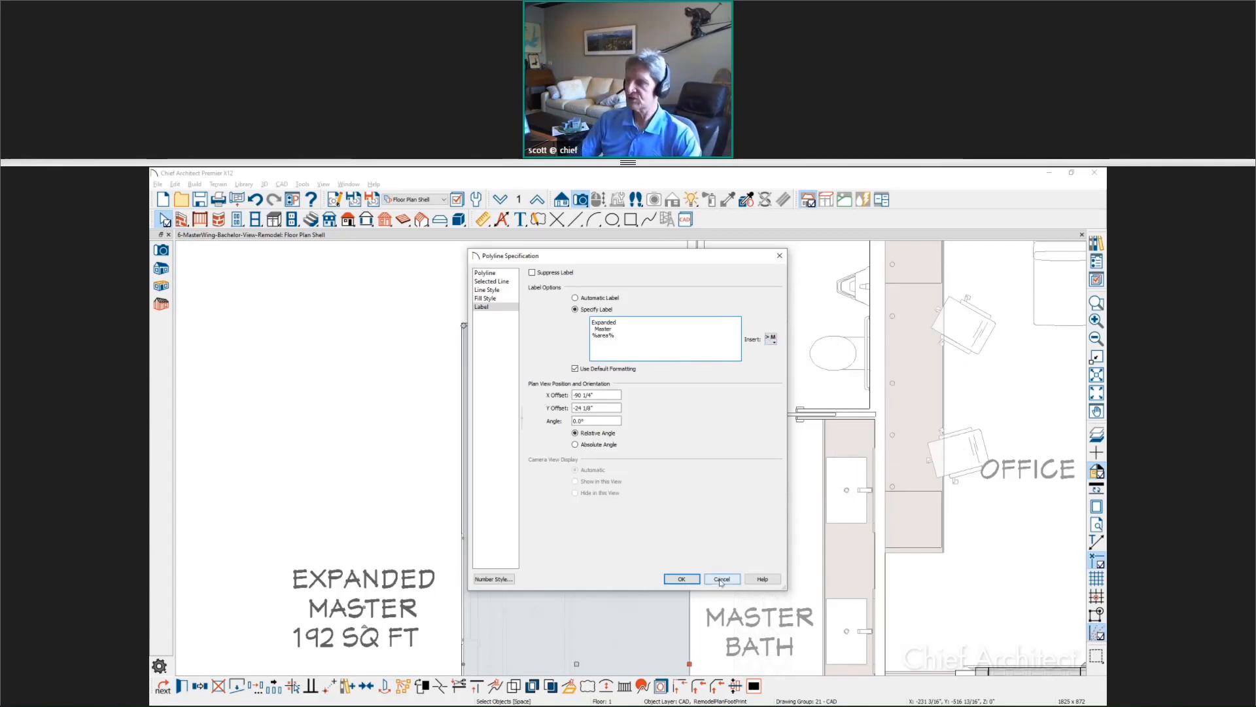
pyautogui.click(721, 579)
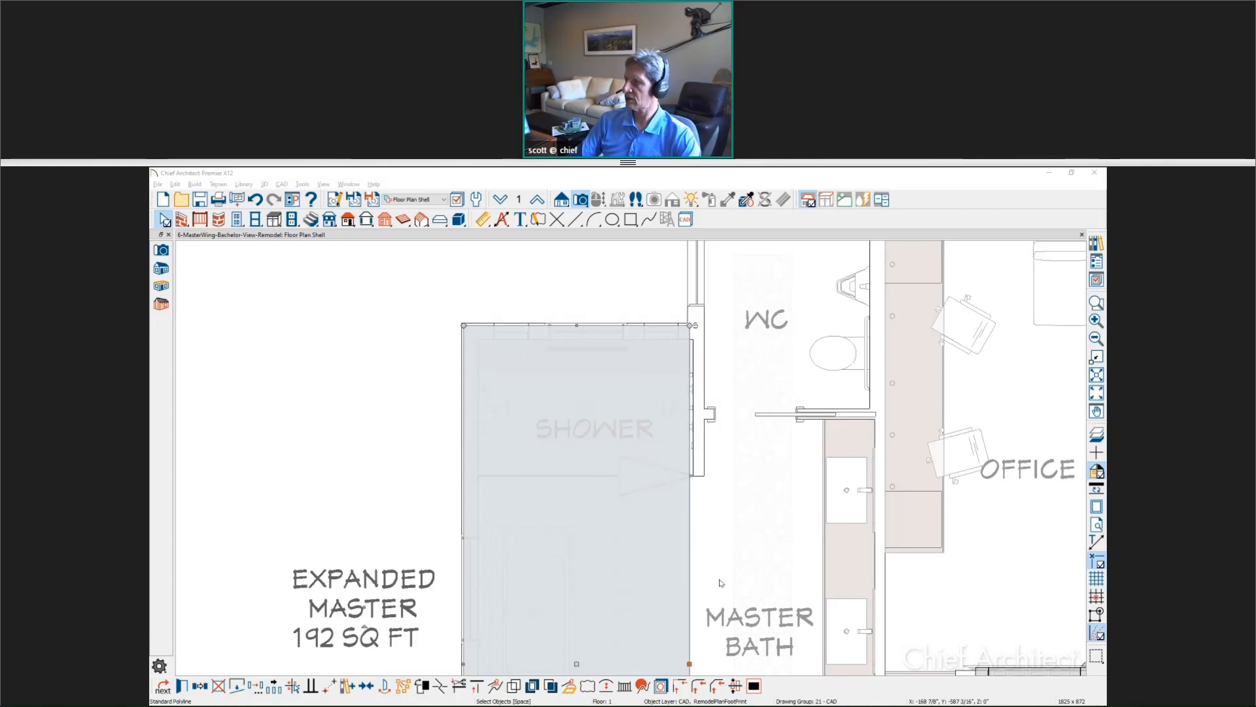
# Step: Switch to Windows Photo Viewer to review the renovation areas on the StoneCreek layout page, and return to the Chief Architect plan
pyautogui.hotkey('alt', 'Tab')
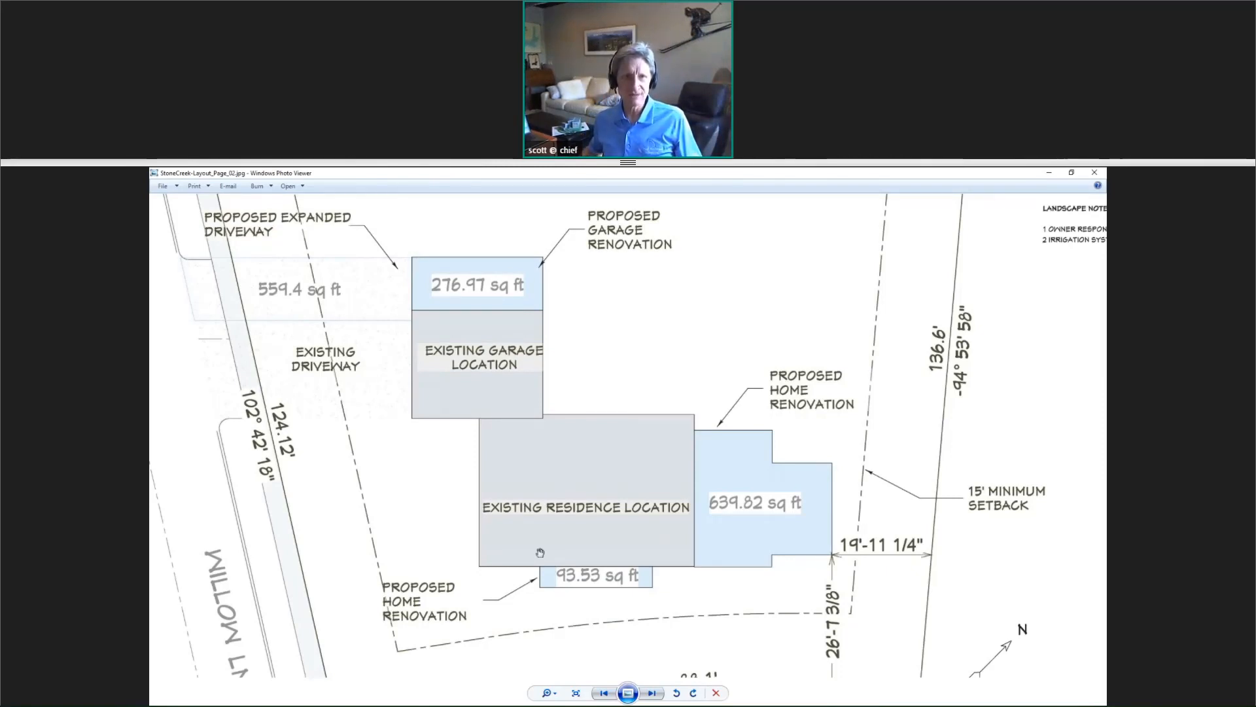
pyautogui.press('alt')
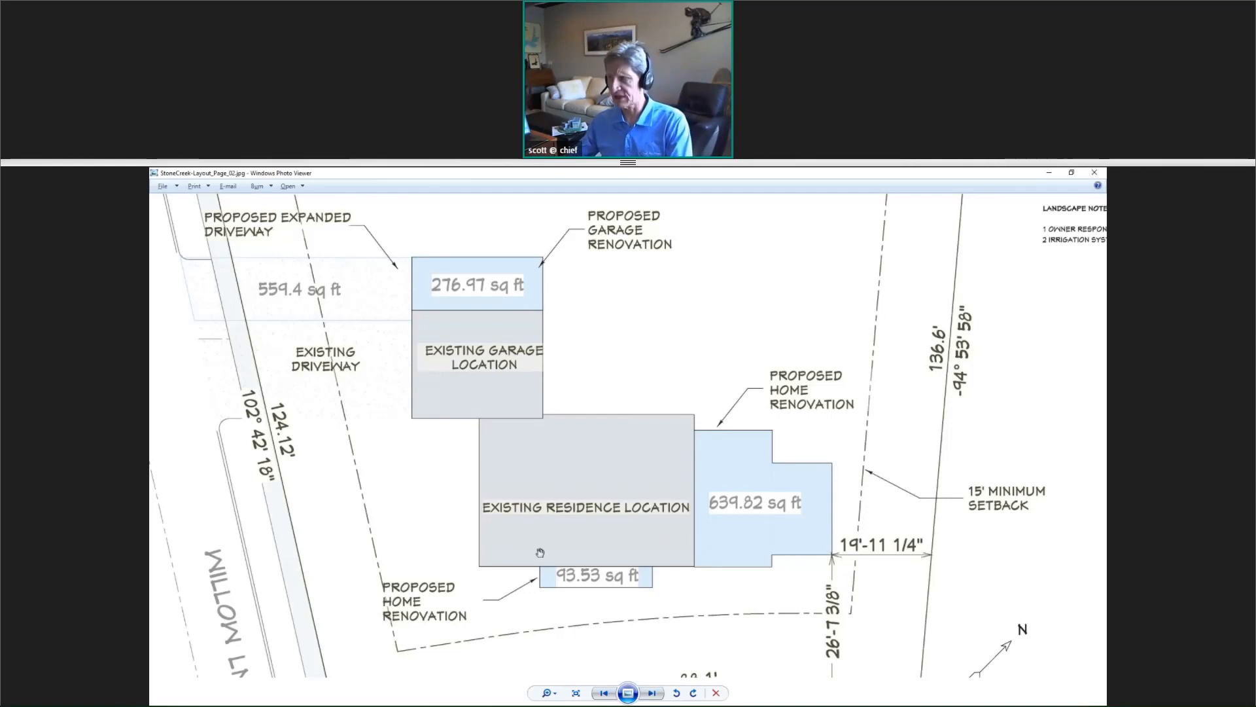
pyautogui.hotkey('alt', 'Tab')
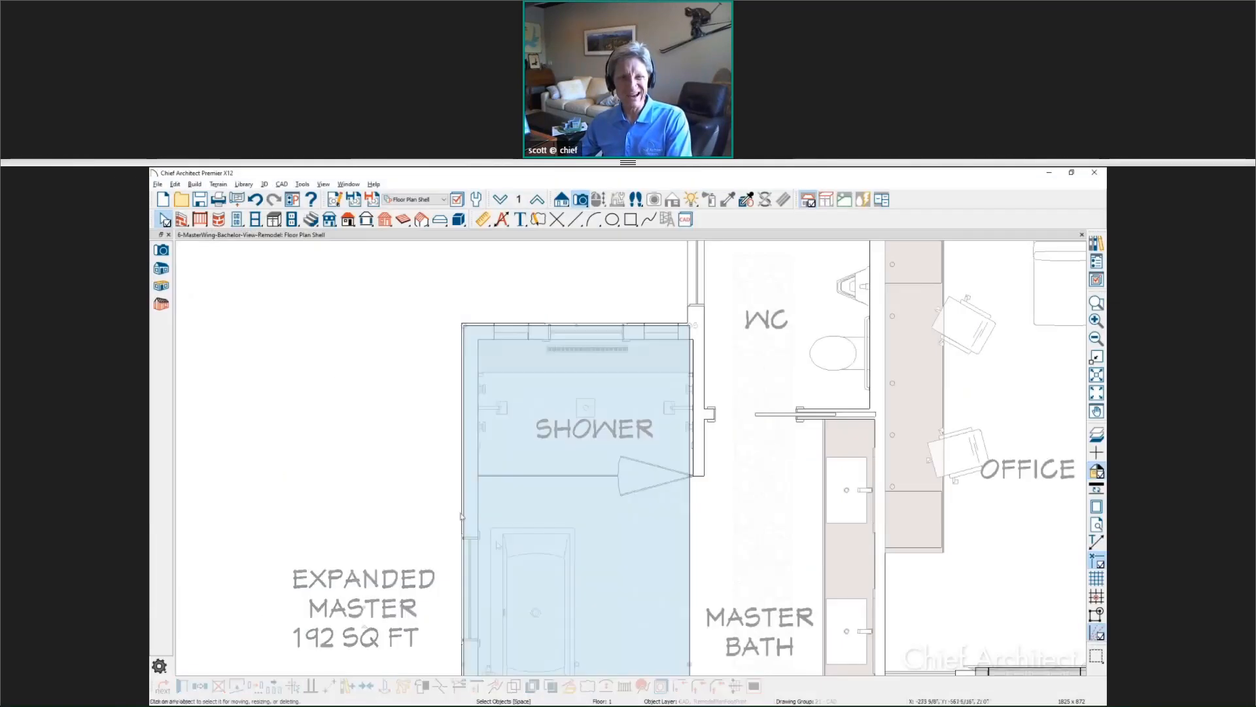
# Step: Select the expanded master footprint polyline, examine the text style options of its Polylines, Labels layer in the active layer display options, and deselect it
pyautogui.moveTo(432, 510); pyautogui.dragTo(443, 449, button='middle')
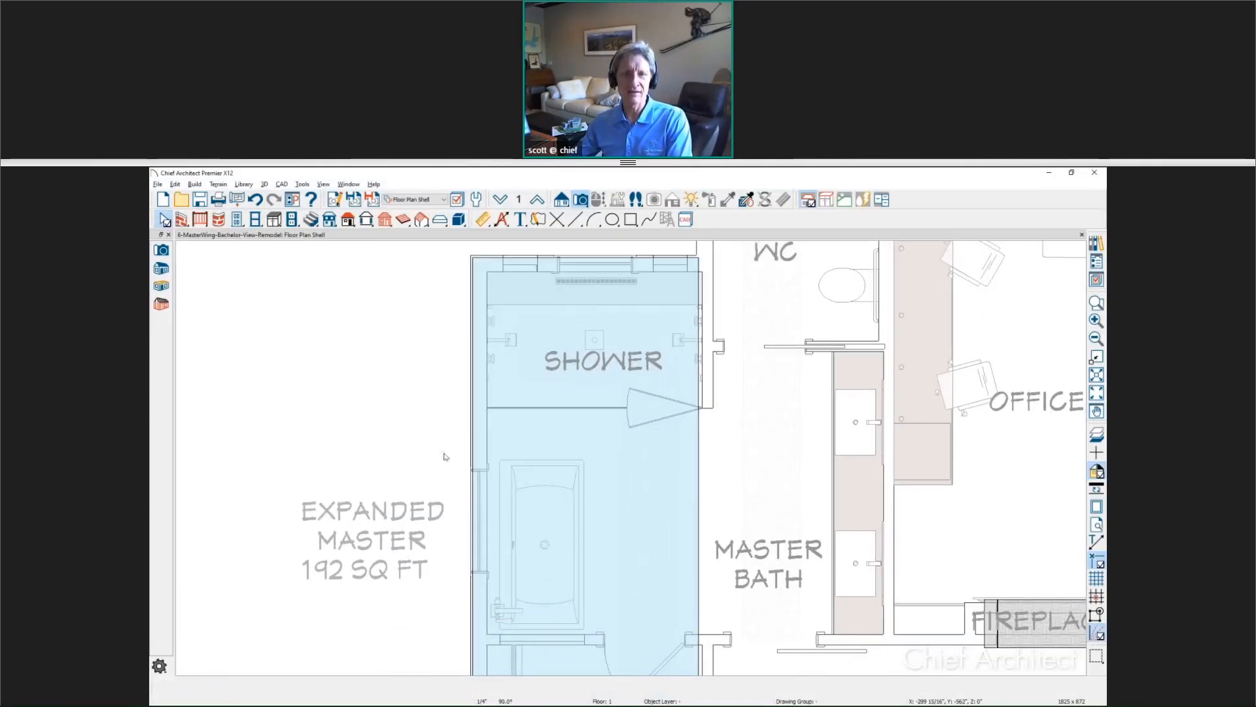
pyautogui.click(594, 434)
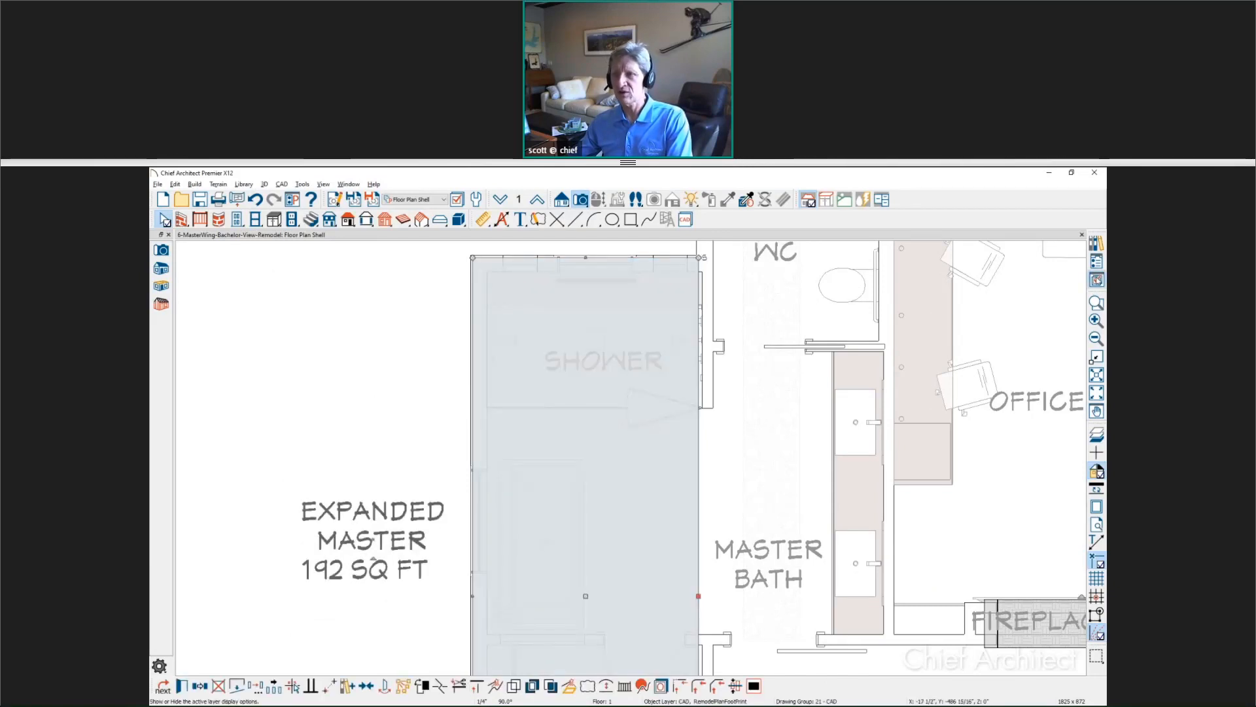
pyautogui.click(1097, 280)
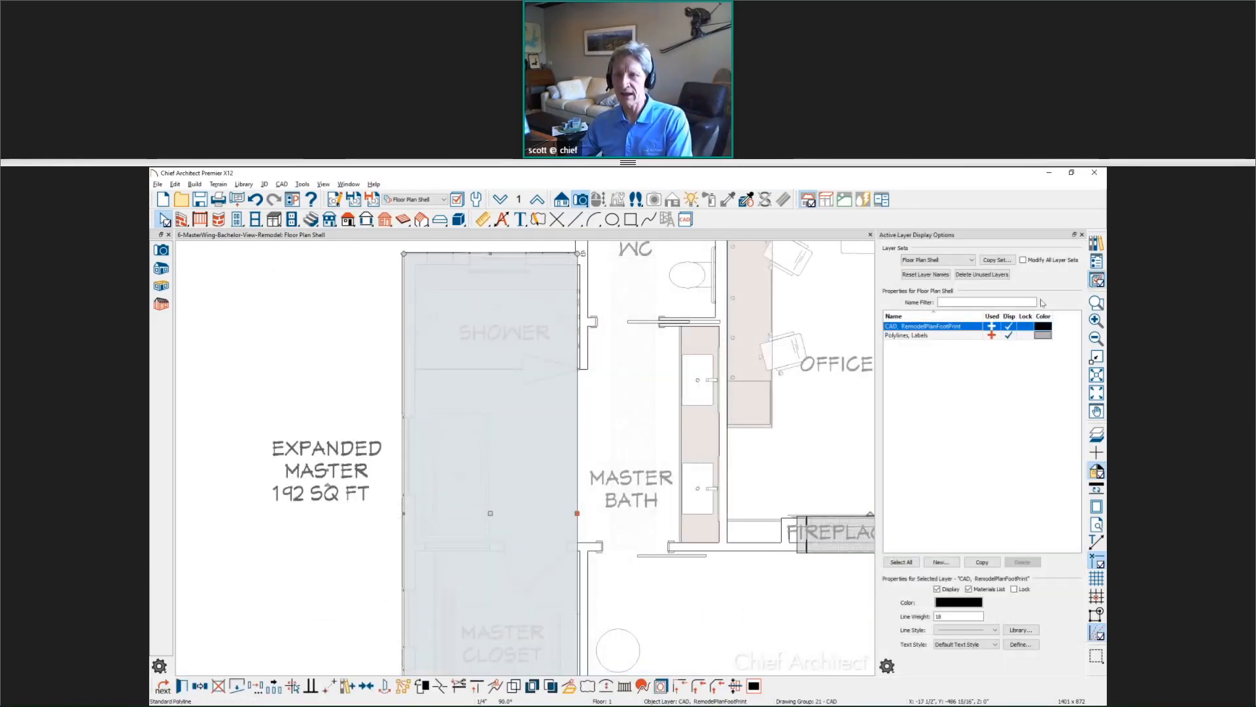
pyautogui.click(935, 337)
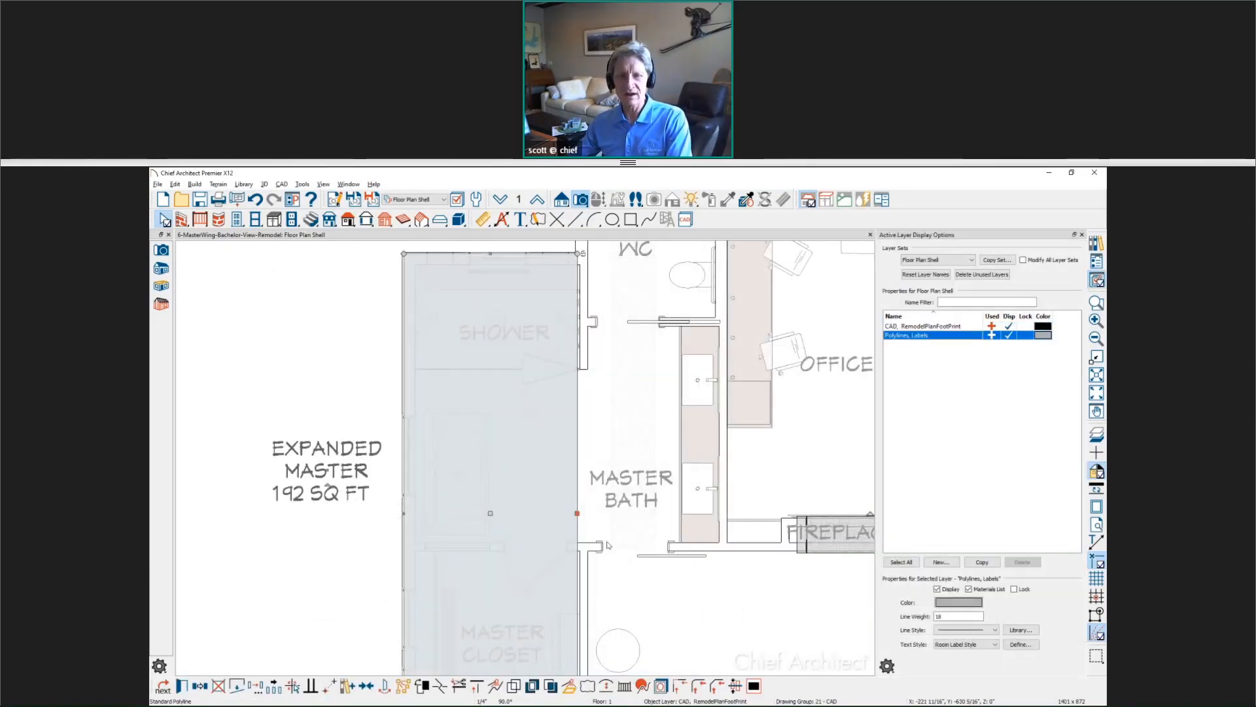
pyautogui.click(993, 645)
pyautogui.click(993, 645)
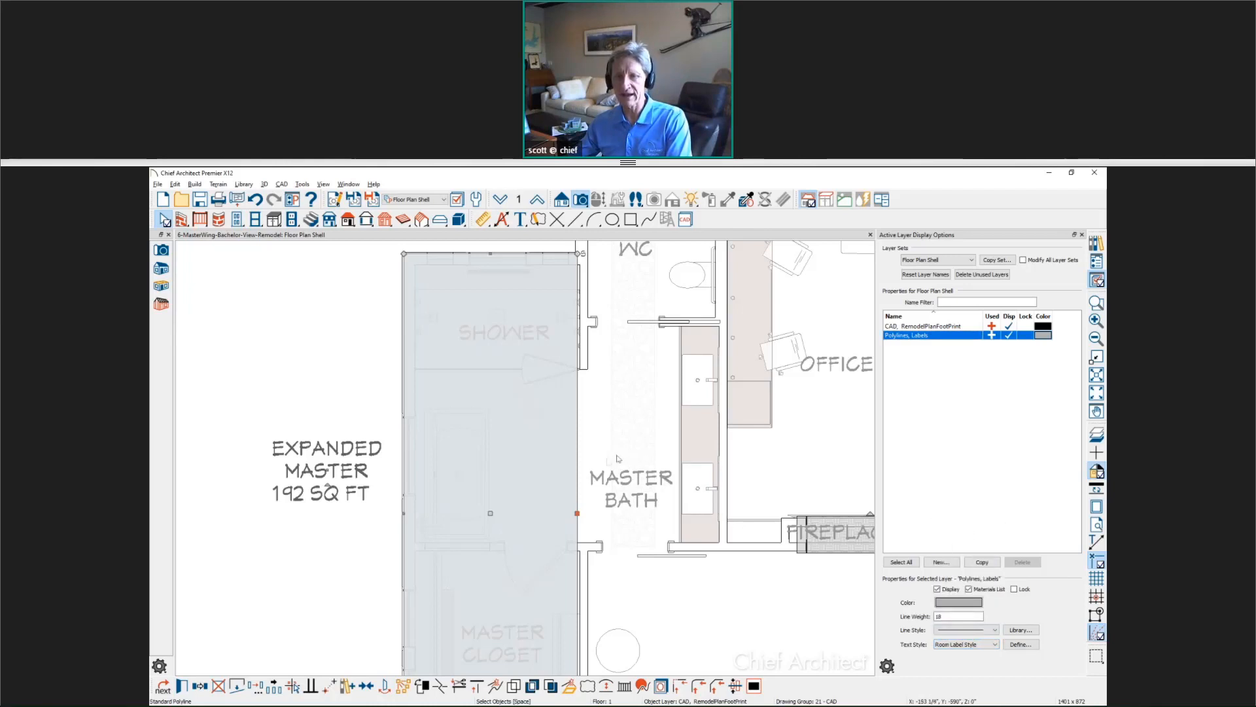
pyautogui.click(331, 567)
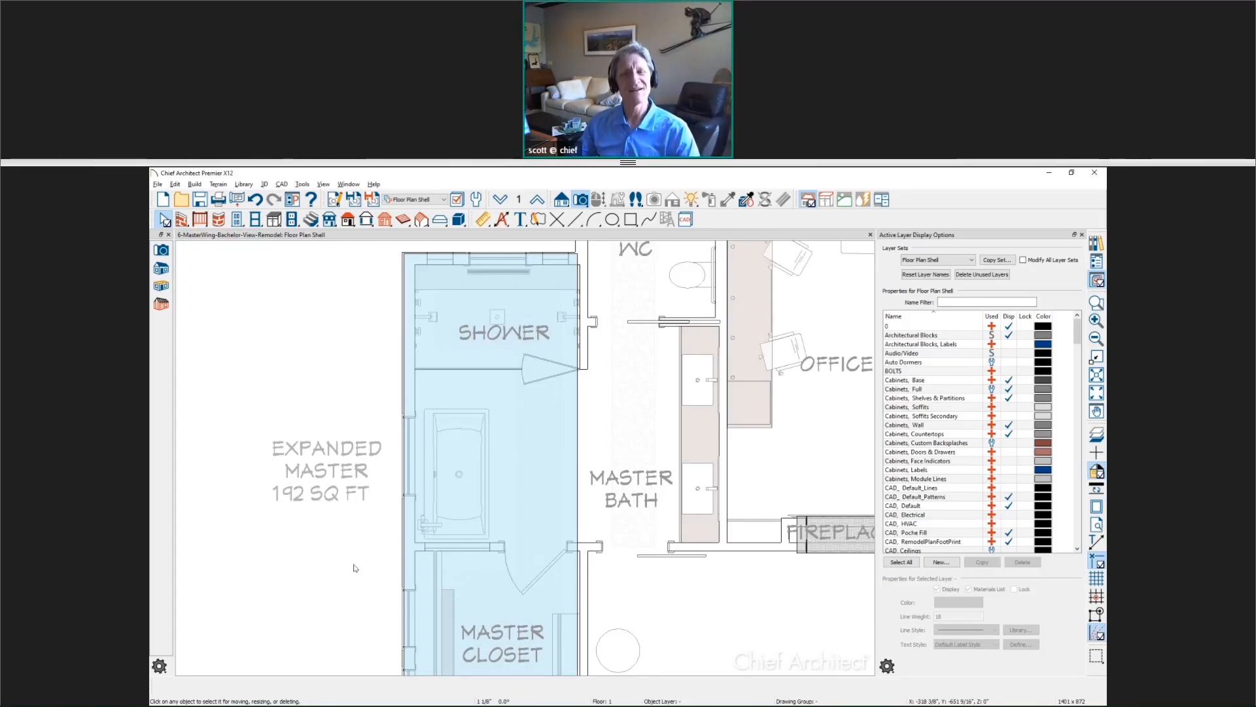
# Step: Create a perspective full overview of the house, orbited toward the master wing, and render it with the Glass House technique
pyautogui.scroll(-2, 355, 567)
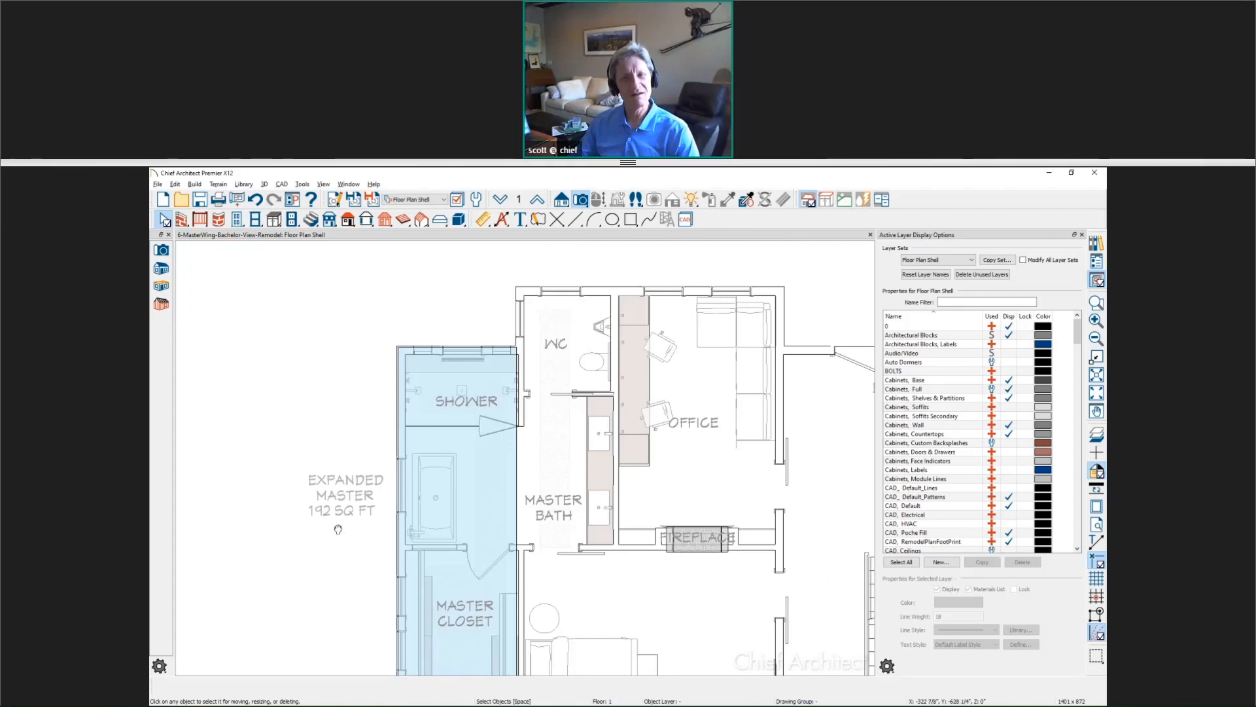
pyautogui.moveTo(338, 522); pyautogui.dragTo(299, 470, button='middle')
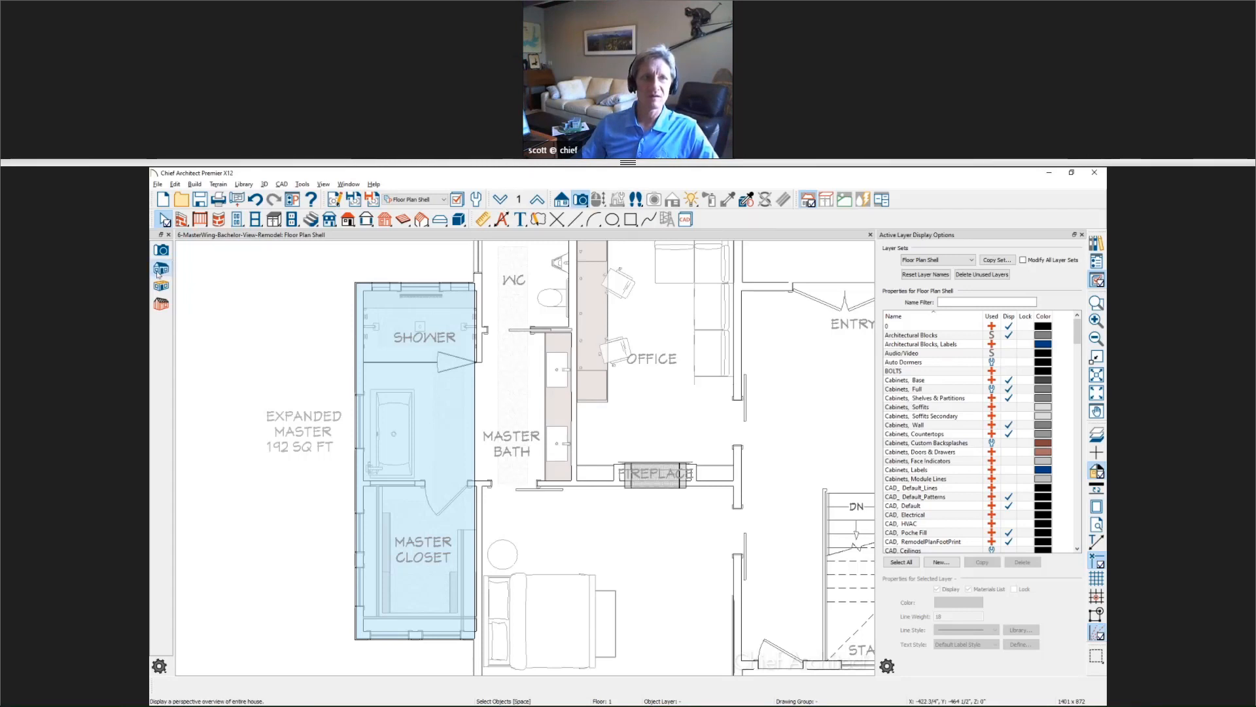
pyautogui.click(161, 269)
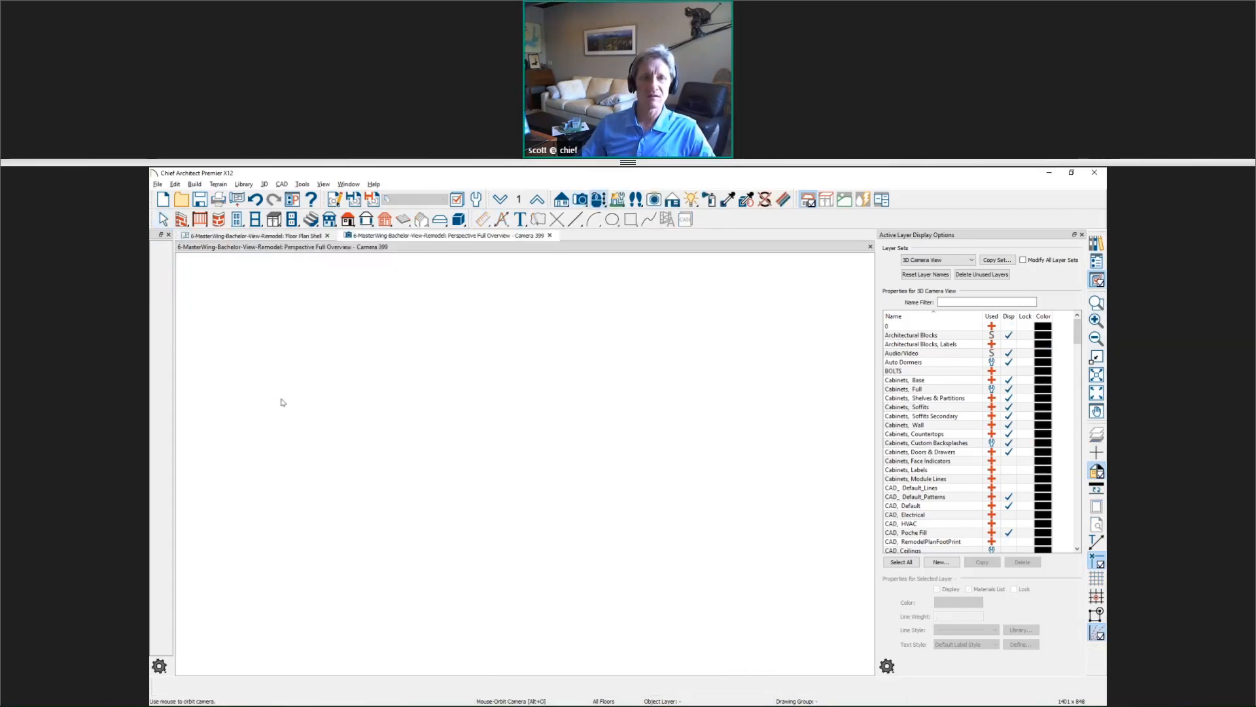
pyautogui.moveTo(281, 398); pyautogui.dragTo(645, 450)
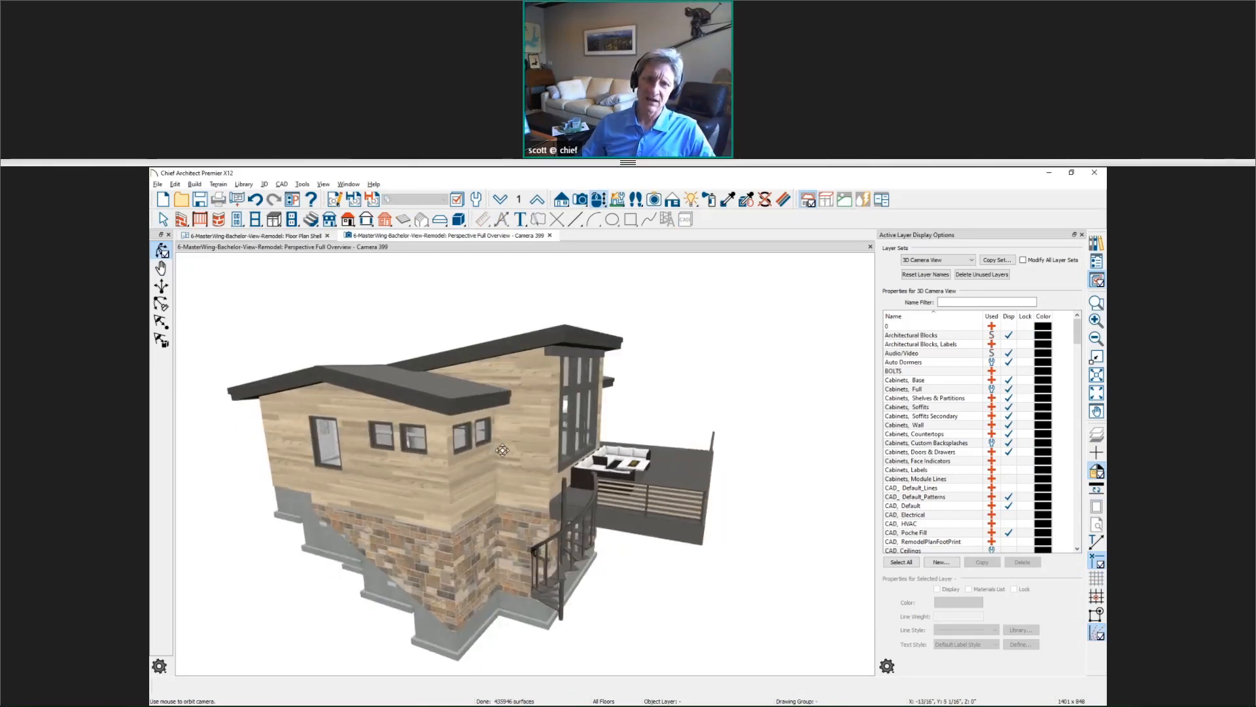
pyautogui.click(673, 199)
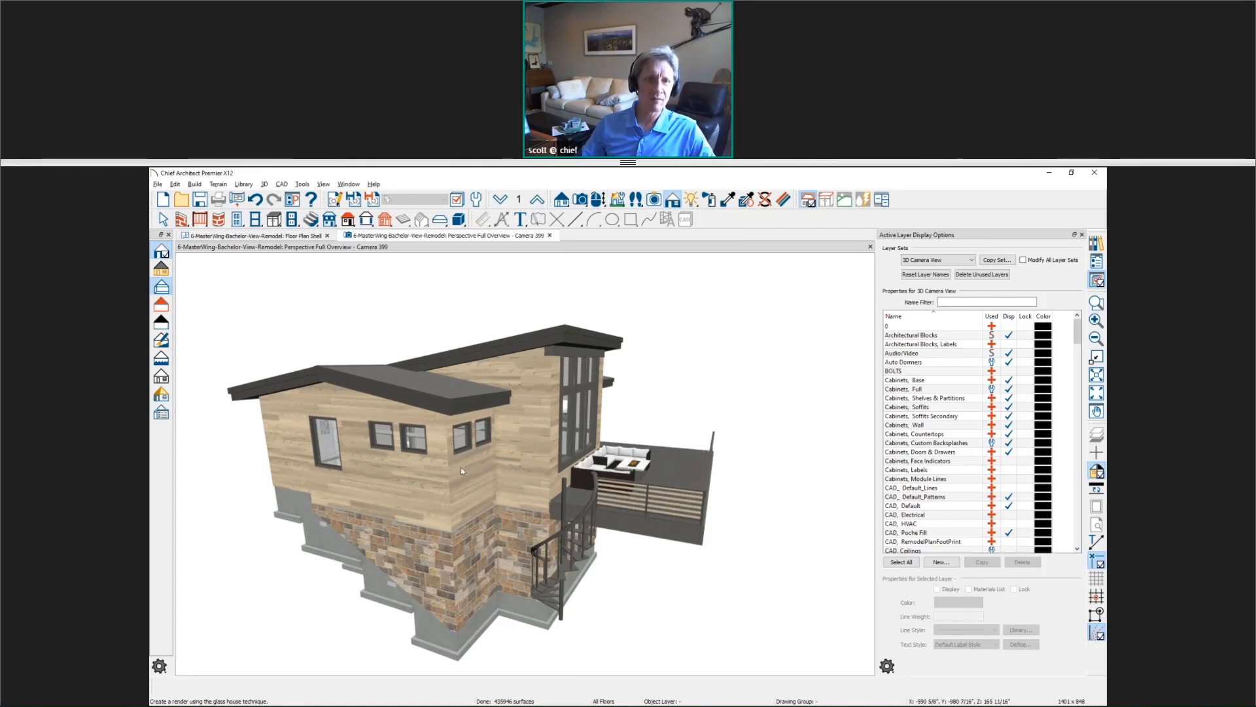
pyautogui.moveTo(461, 469); pyautogui.dragTo(420, 427)
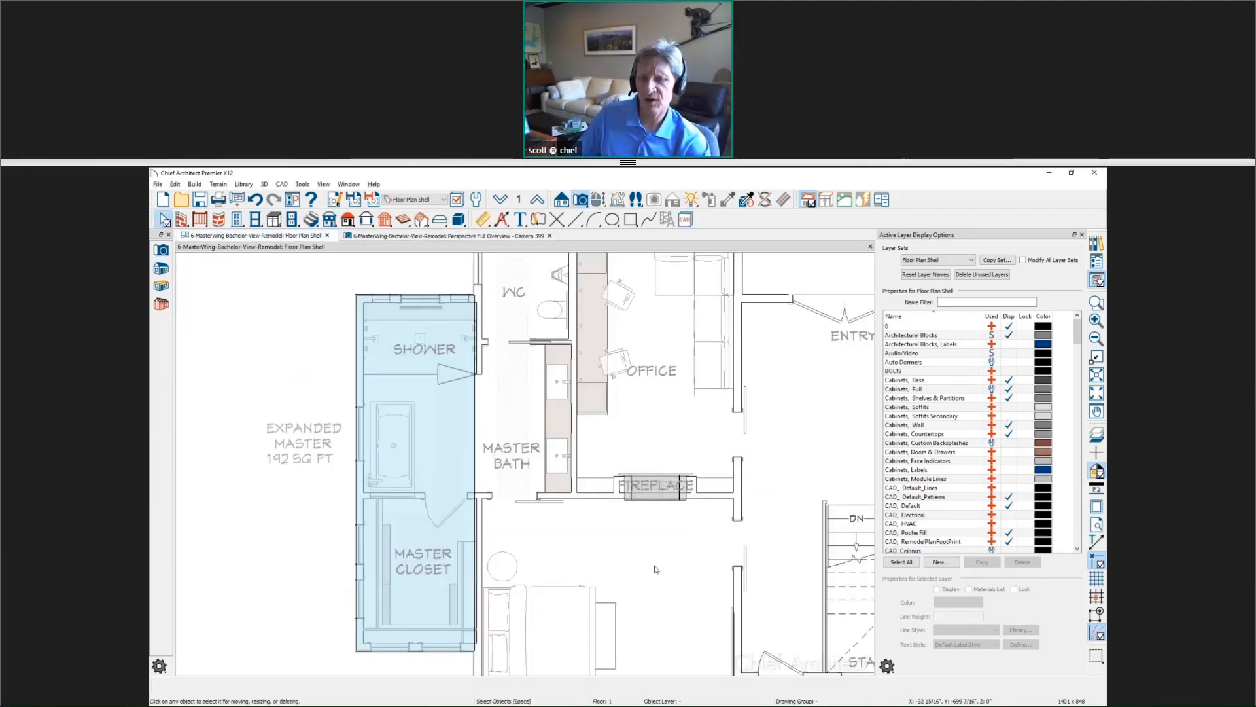
# Step: Generate a materials list for the bedroom beside the master closet and close the active layer display options
pyautogui.moveTo(645, 552); pyautogui.dragTo(588, 335, button='middle')
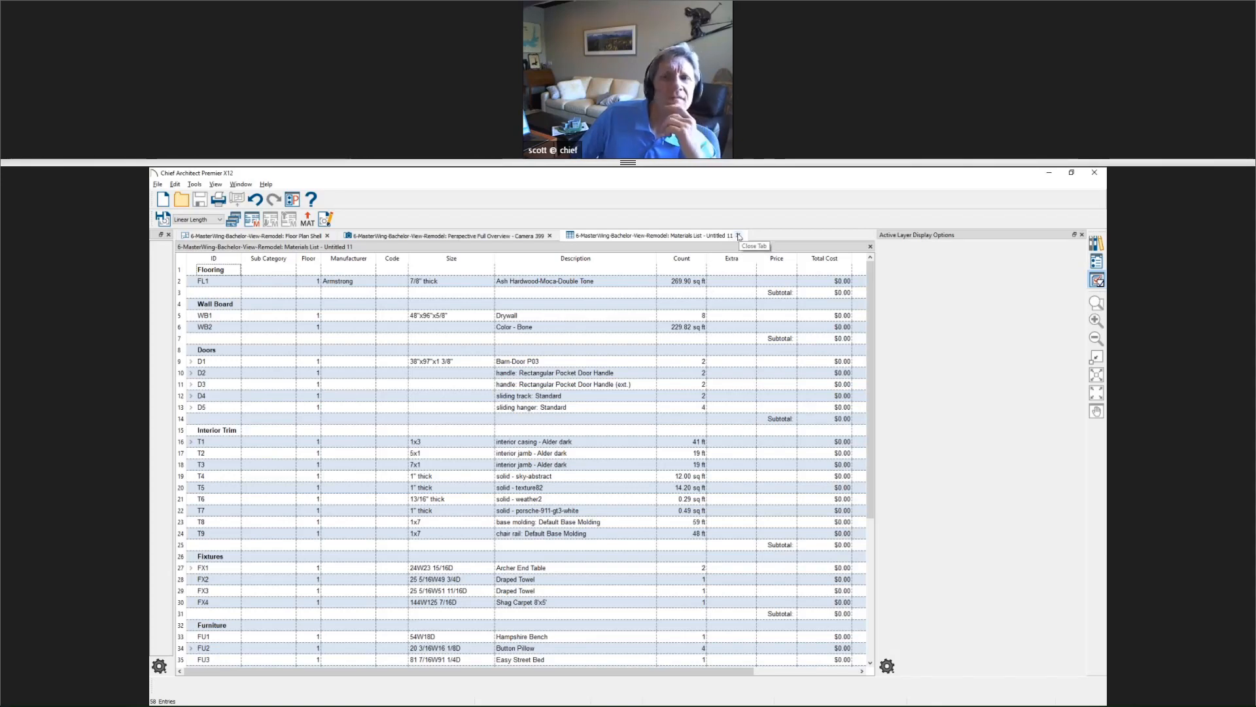
pyautogui.click(1083, 235)
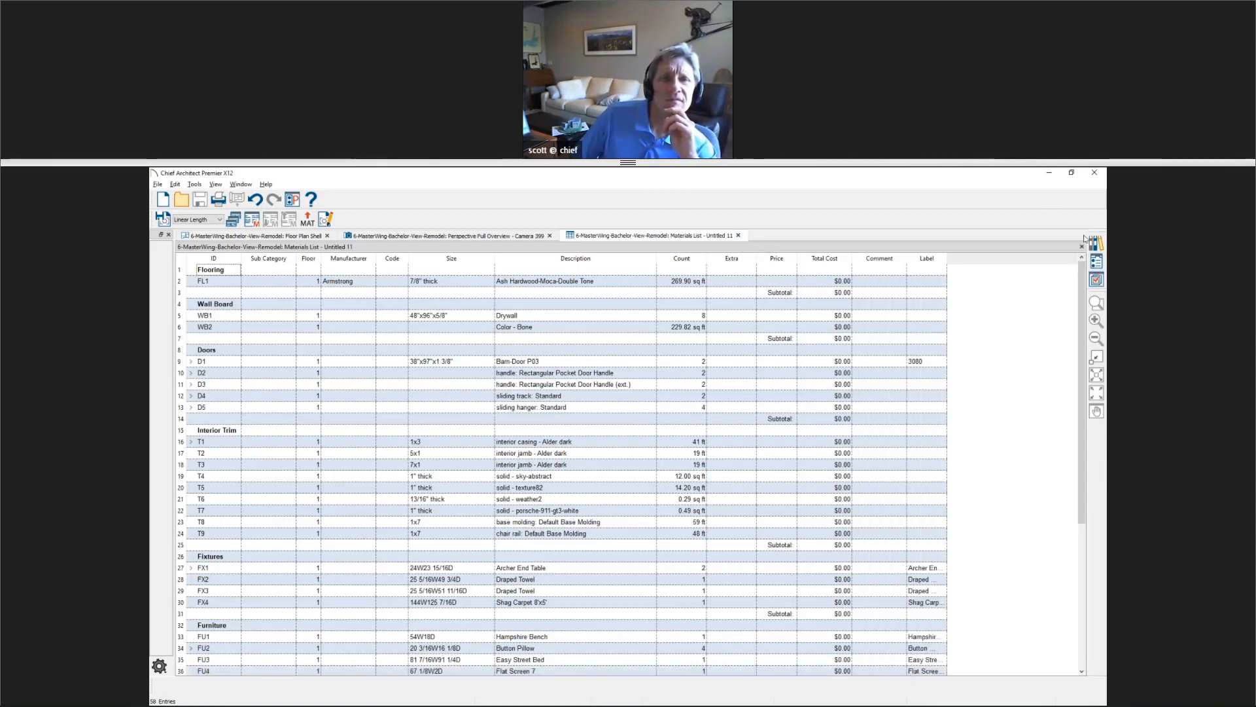
# Step: Examine the Glass House overview from another side of the house, and switch to the Learning Resources slide in Windows Photo Viewer
pyautogui.click(487, 239)
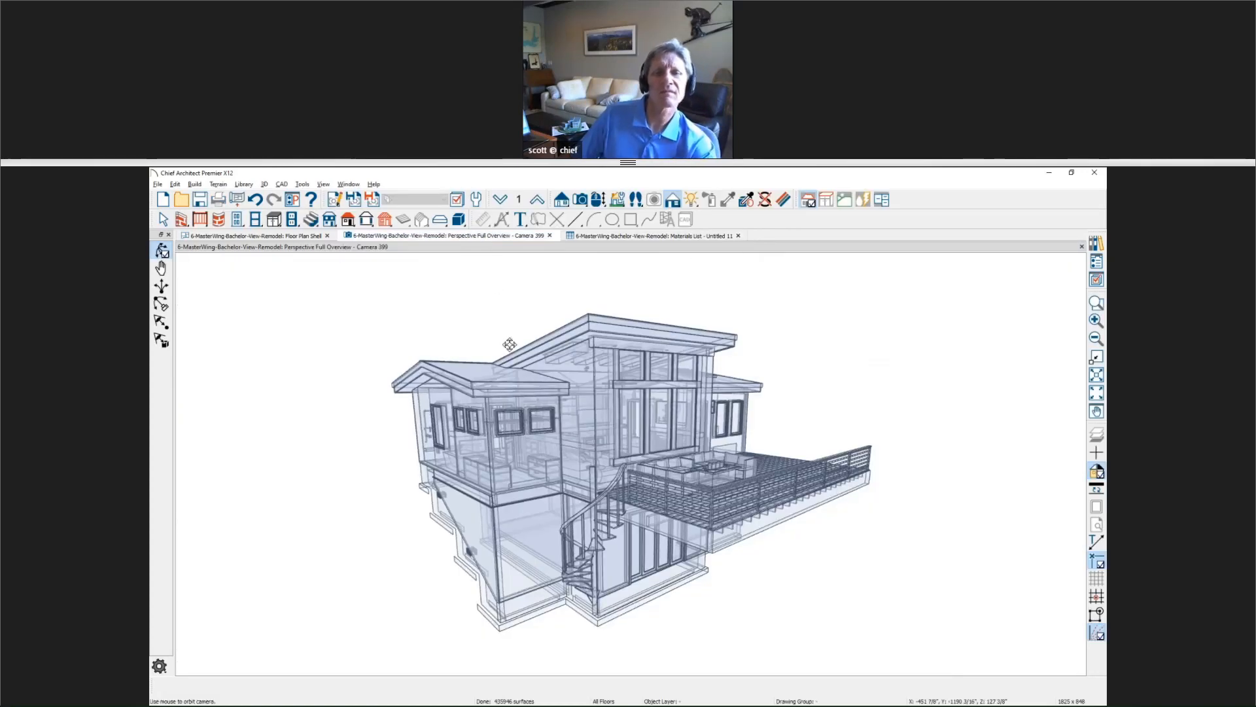
pyautogui.moveTo(526, 360); pyautogui.dragTo(585, 359)
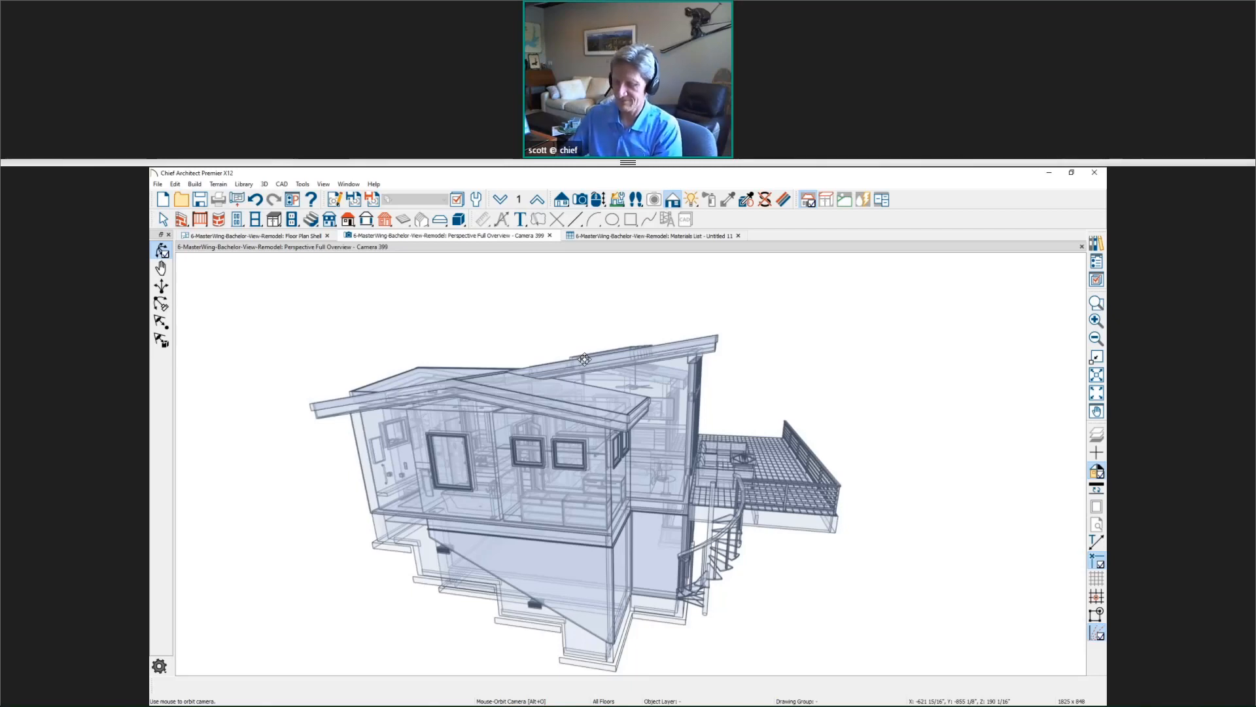
pyautogui.hotkey('alt', 'Tab')
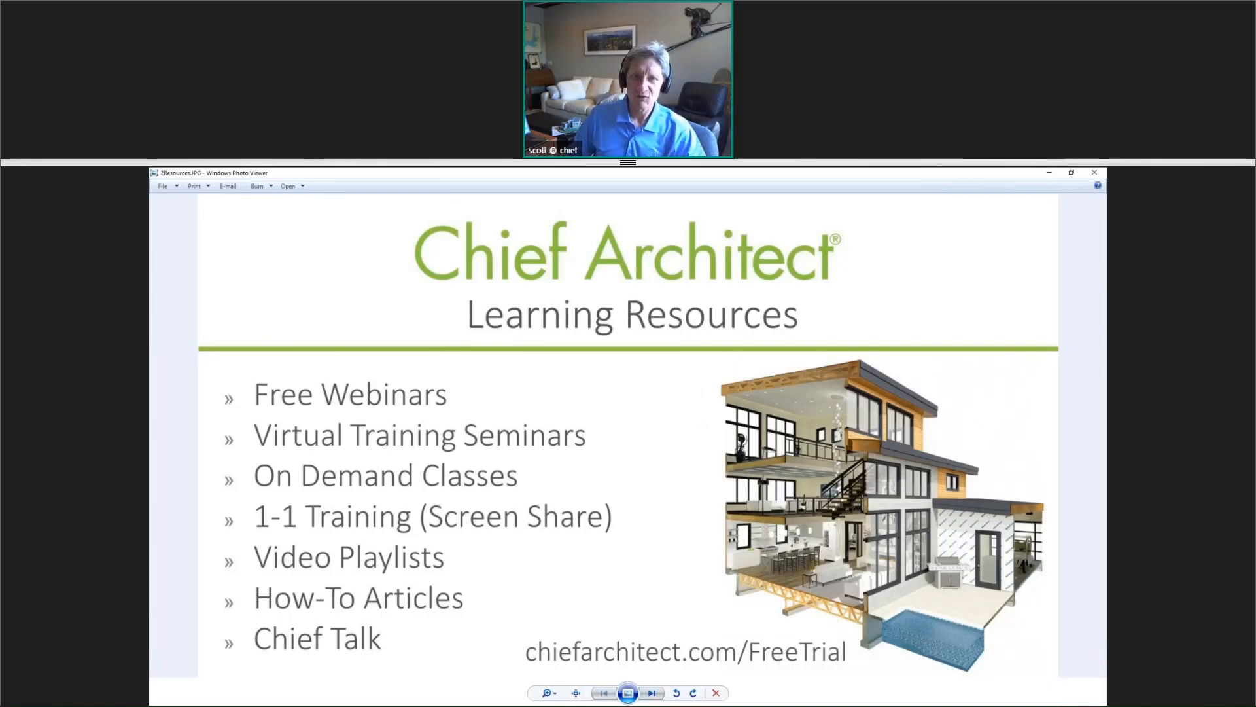